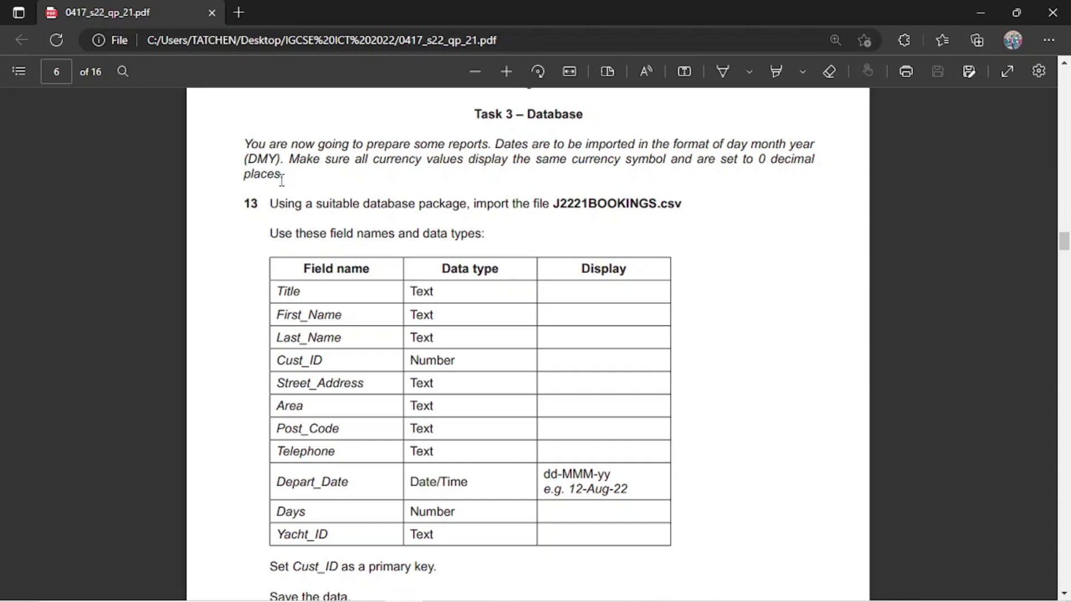
Select the Task 3 introduction paragraph and highlight it in yellow.
{"action": "left_click_drag", "start_coordinate": [244, 141], "coordinate": [296, 166]}
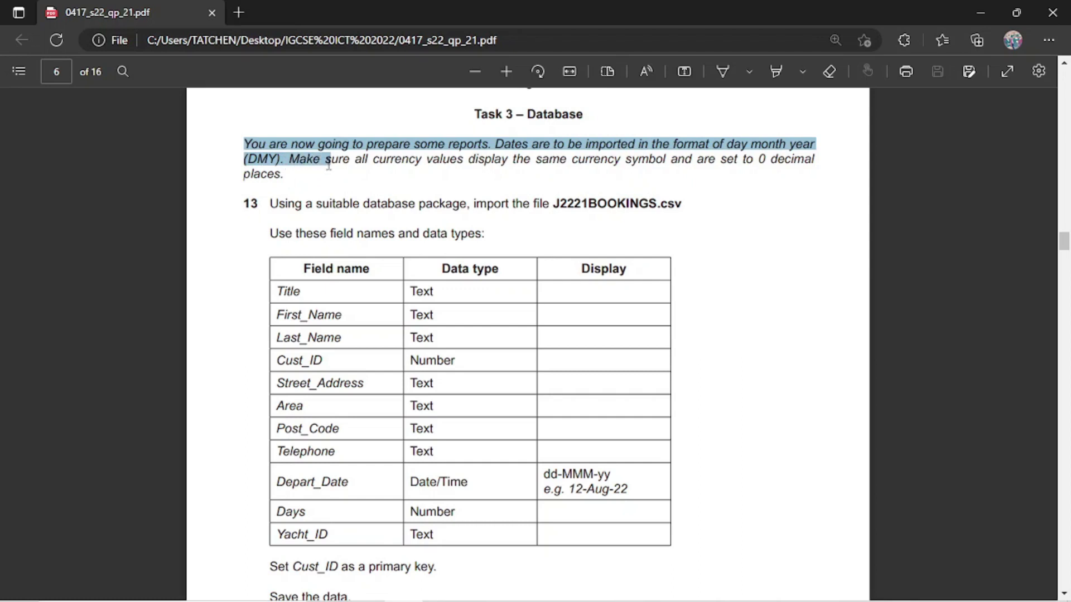
{"action": "left_click_drag", "start_coordinate": [326, 166], "coordinate": [291, 173]}
{"action": "mouse_move", "coordinate": [305, 125]}
{"action": "mouse_move", "coordinate": [387, 116]}
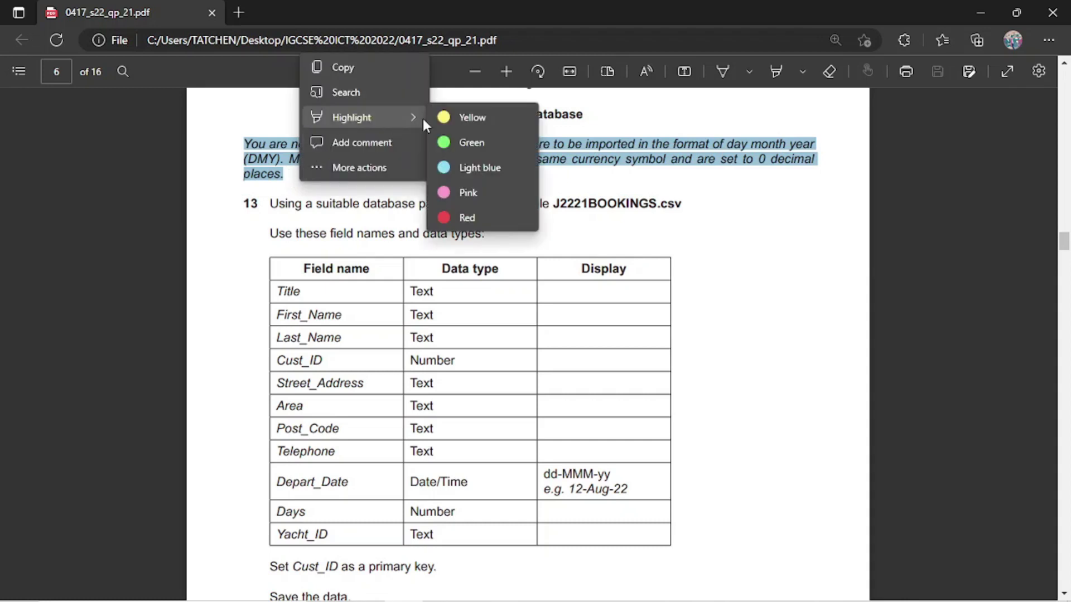
{"action": "left_click", "coordinate": [460, 117]}
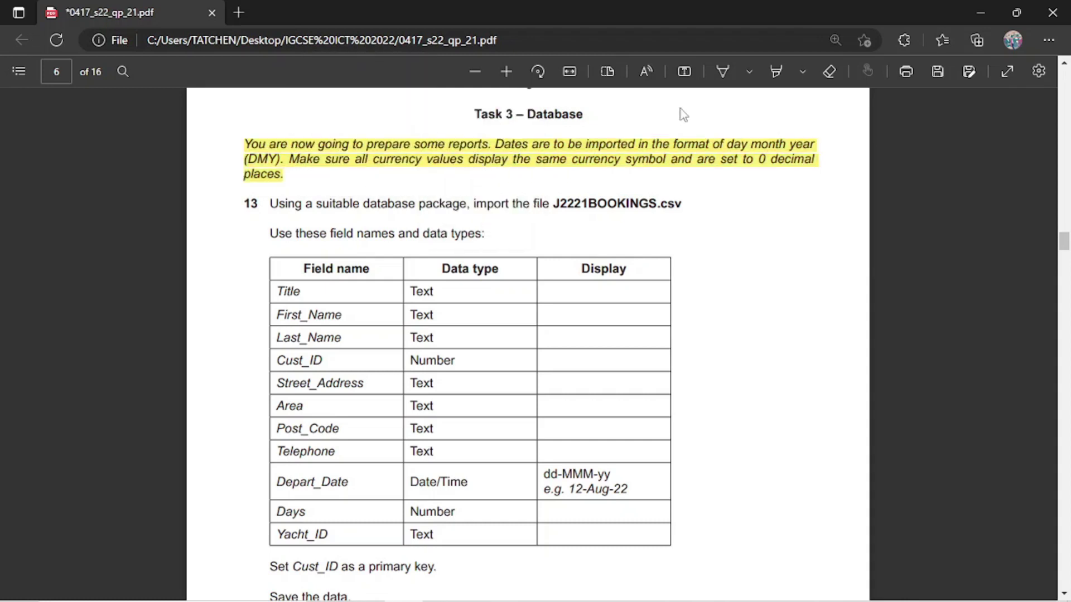
Set the ink pen to red, then erase the yellow highlight and the rough red stroke.
{"action": "left_click", "coordinate": [725, 73]}
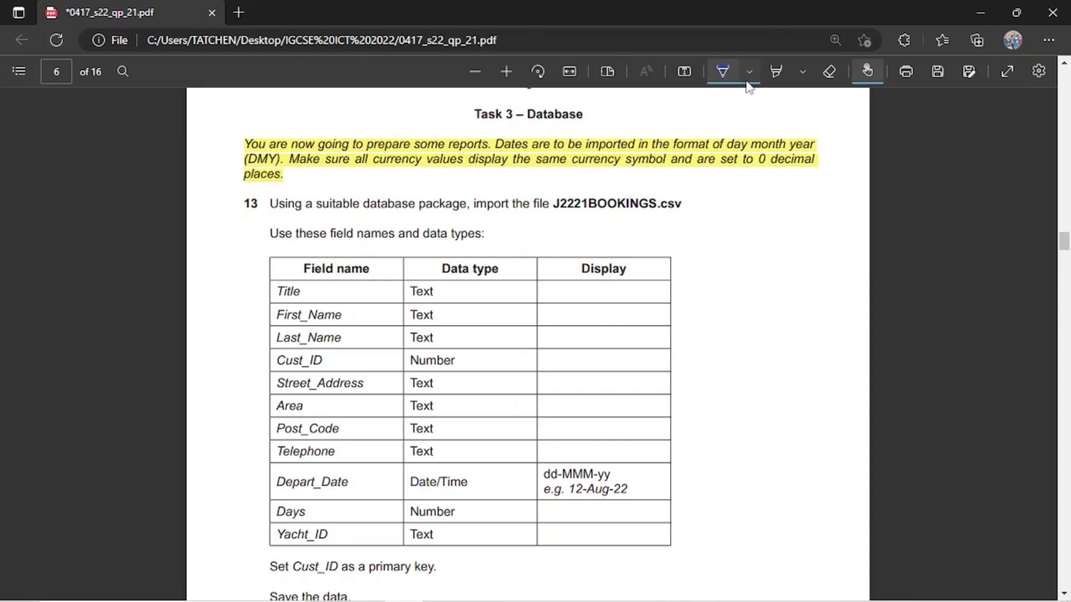
{"action": "left_click", "coordinate": [748, 74]}
{"action": "left_click", "coordinate": [611, 163]}
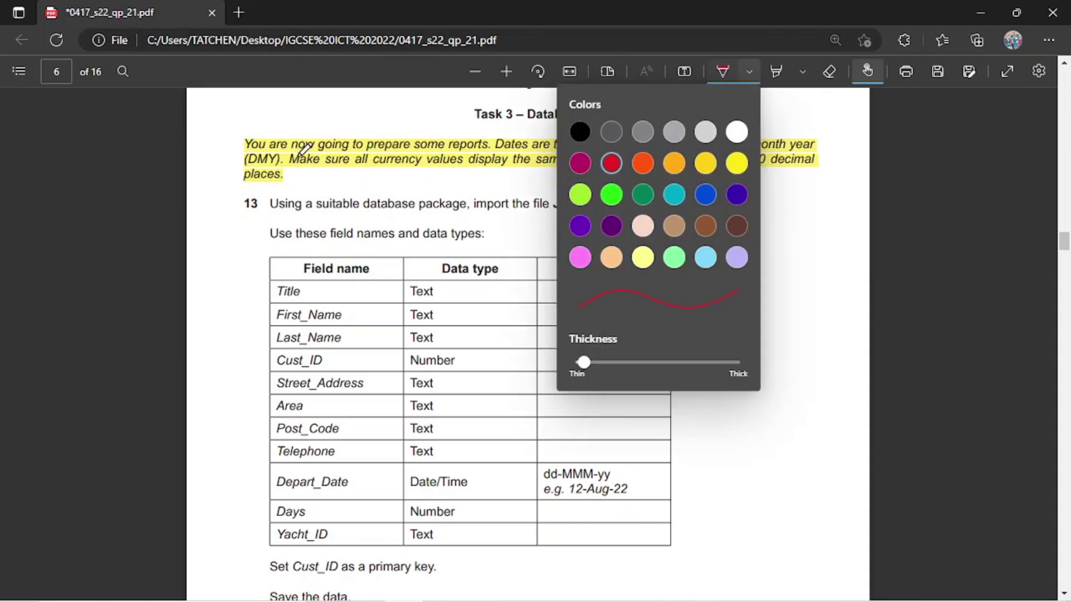
{"action": "left_click", "coordinate": [302, 151]}
{"action": "left_click_drag", "start_coordinate": [248, 146], "coordinate": [298, 158]}
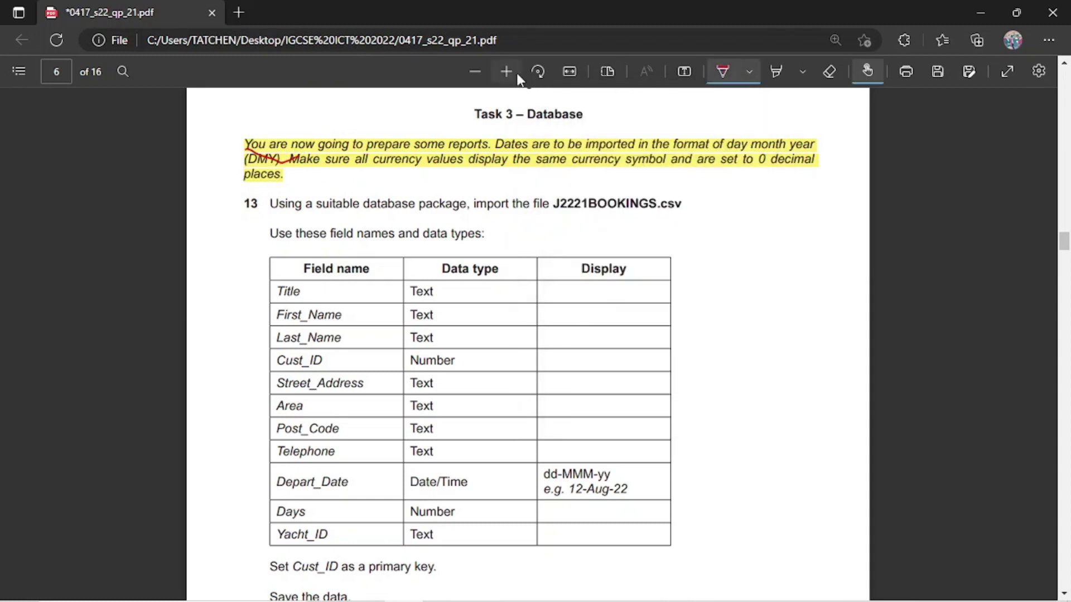
{"action": "left_click", "coordinate": [831, 70]}
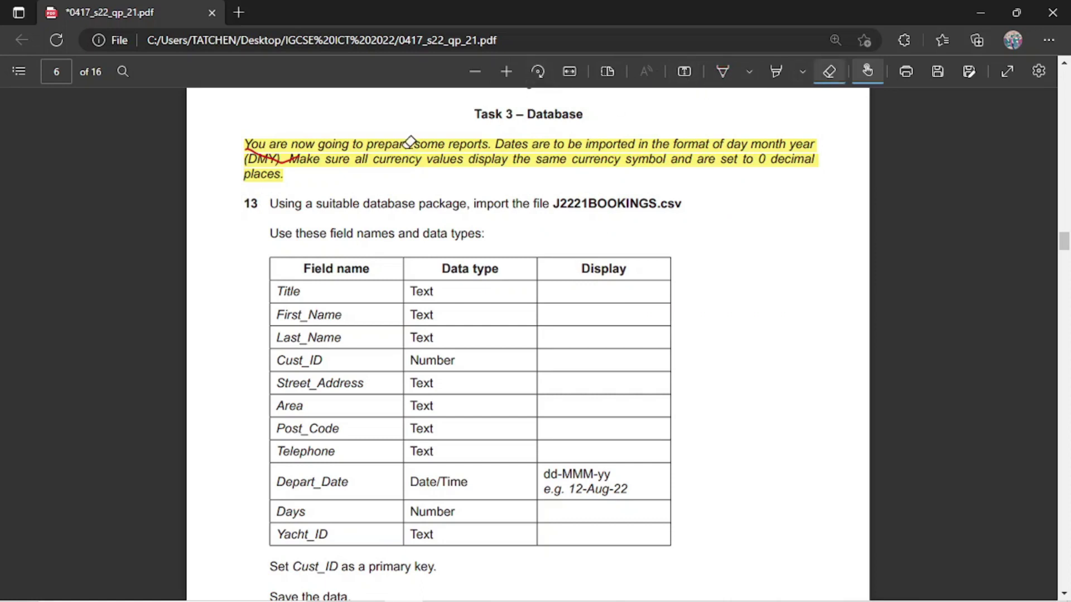
{"action": "left_click", "coordinate": [291, 151]}
{"action": "left_click", "coordinate": [281, 151]}
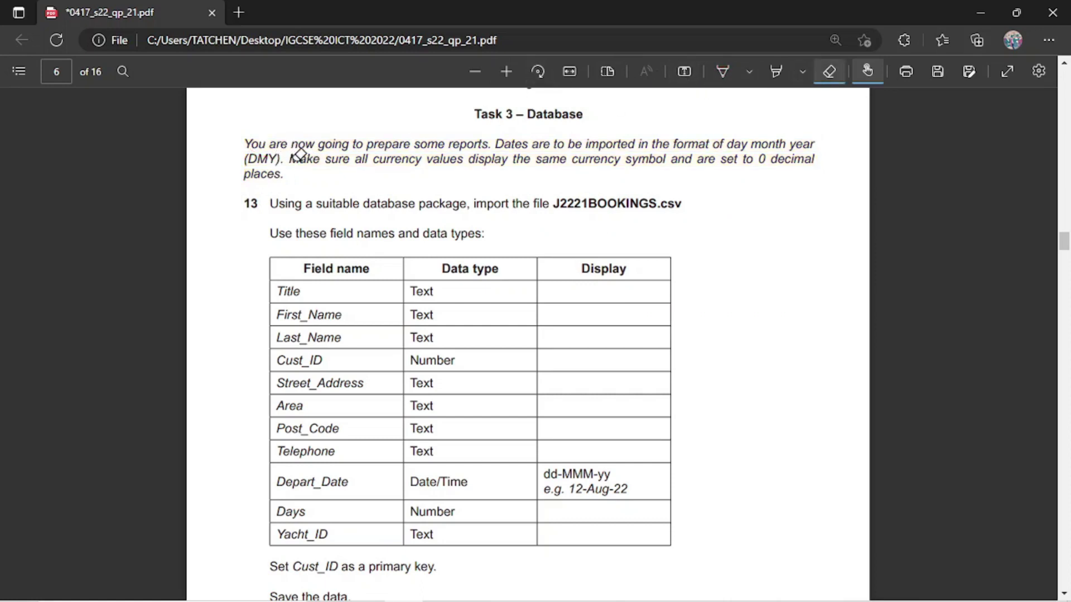
Underline '(DMY)' and 'to 0 decimal' in red ink, then switch to the Videos folder window.
{"action": "left_click", "coordinate": [730, 68]}
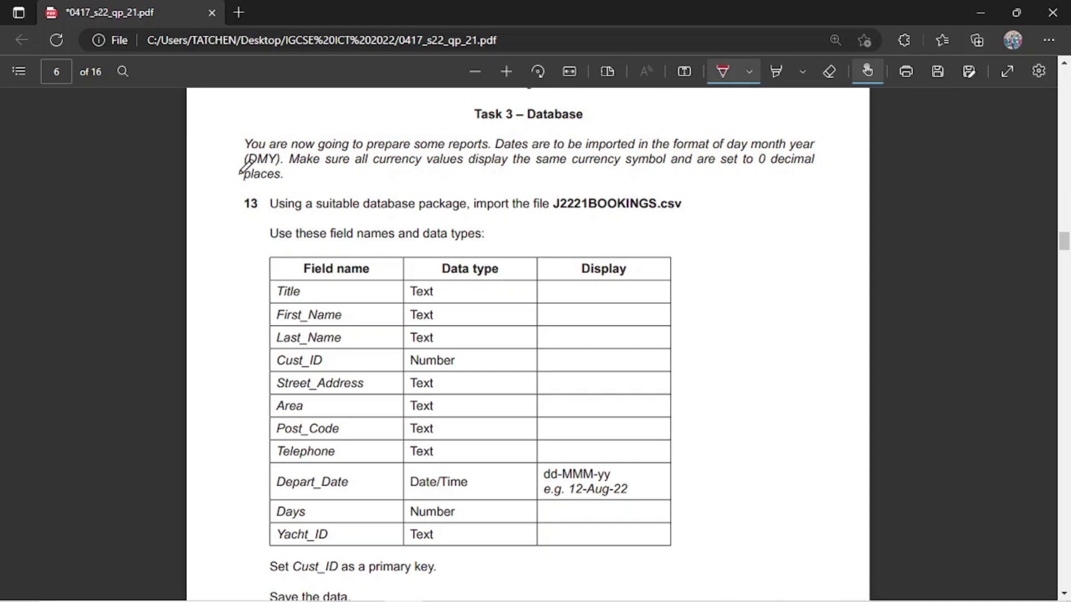
{"action": "left_click_drag", "start_coordinate": [231, 163], "coordinate": [278, 157]}
{"action": "left_click_drag", "start_coordinate": [739, 169], "coordinate": [824, 166]}
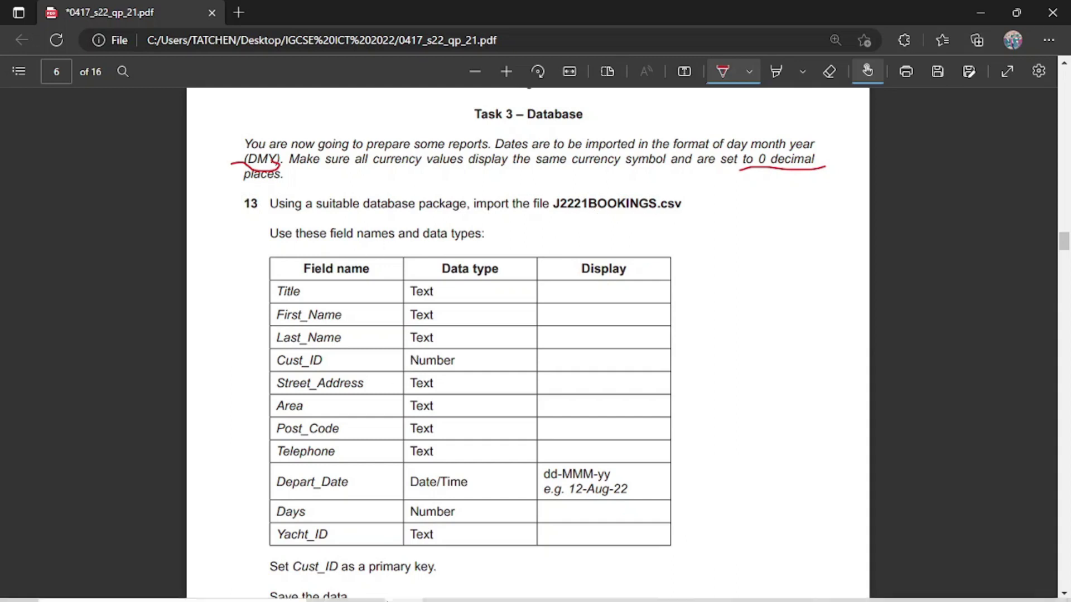
{"action": "mouse_move", "coordinate": [389, 599]}
{"action": "mouse_move", "coordinate": [439, 592]}
{"action": "left_click", "coordinate": [497, 514]}
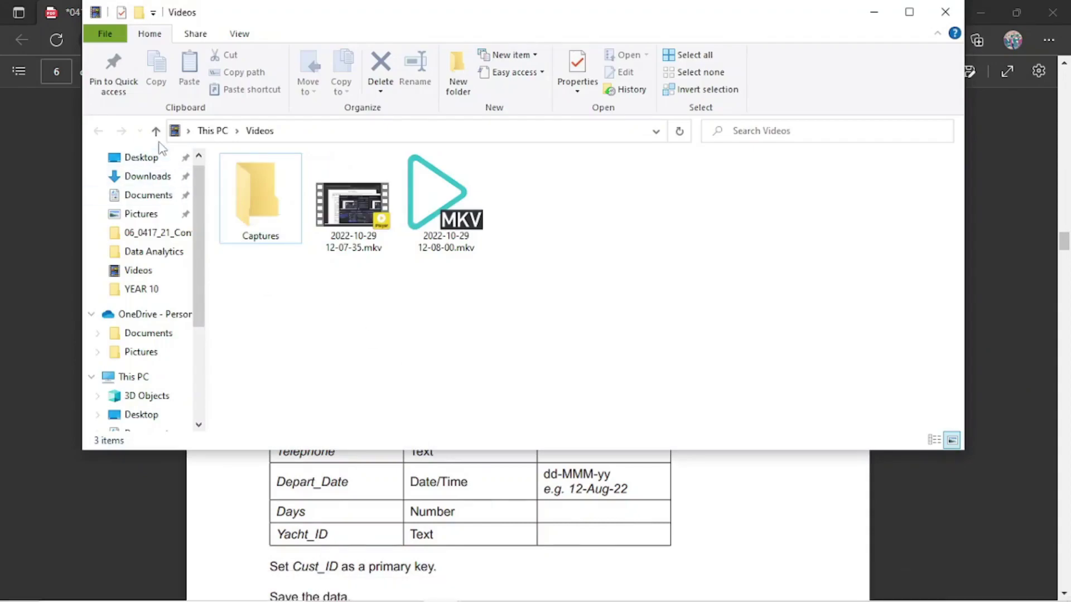
In the 0417_s22_sf_21 folder, create a new Microsoft Access Database file and open it.
{"action": "left_click", "coordinate": [873, 12]}
{"action": "mouse_move", "coordinate": [520, 594]}
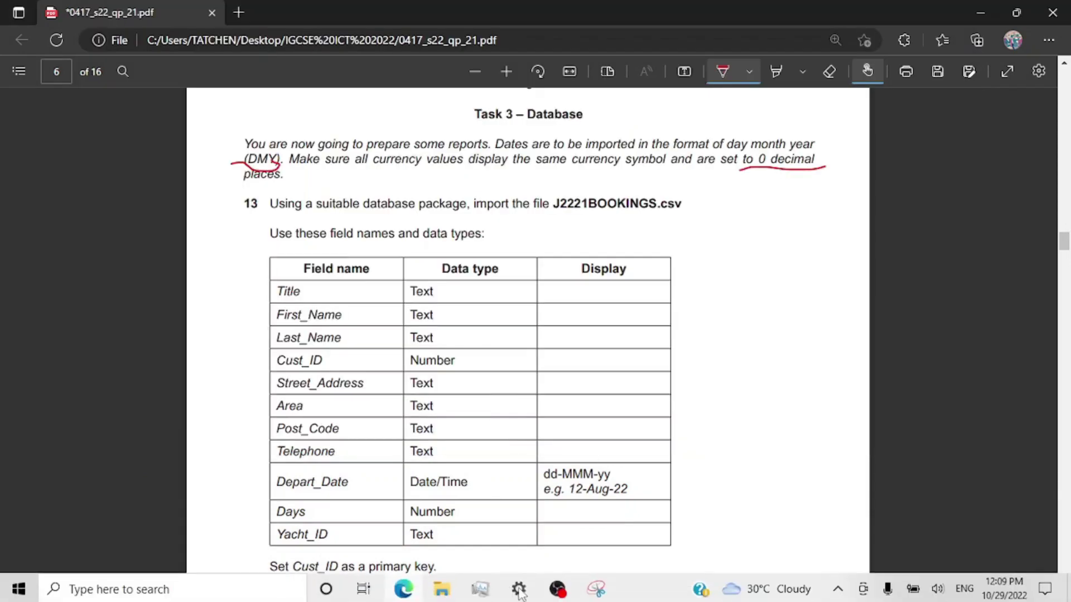
{"action": "mouse_move", "coordinate": [442, 592]}
{"action": "left_click", "coordinate": [347, 520]}
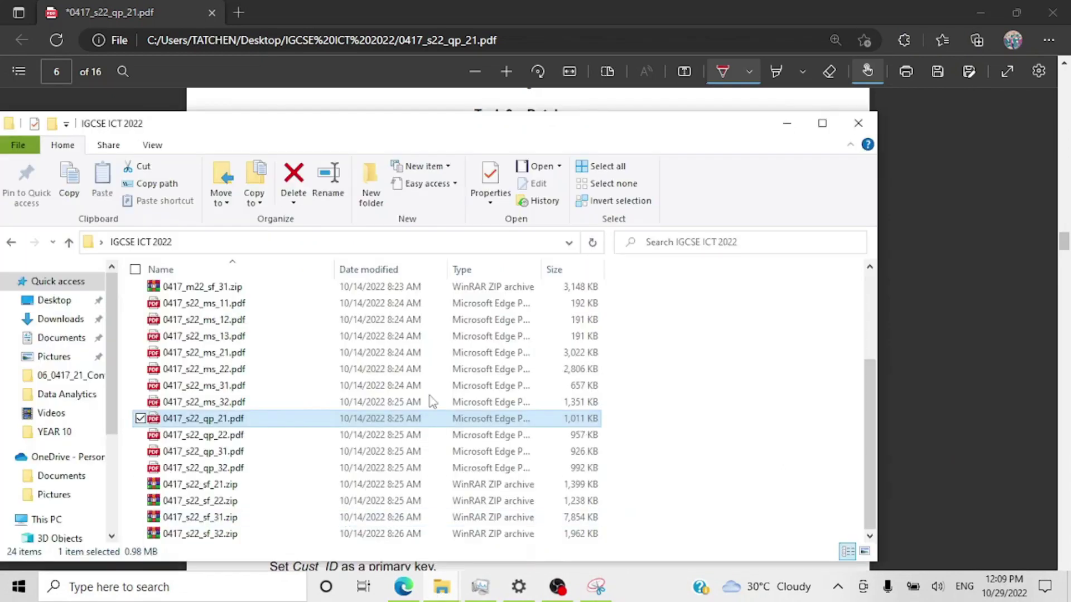
{"action": "scroll", "coordinate": [240, 346], "scroll_direction": "up", "scroll_amount": 3}
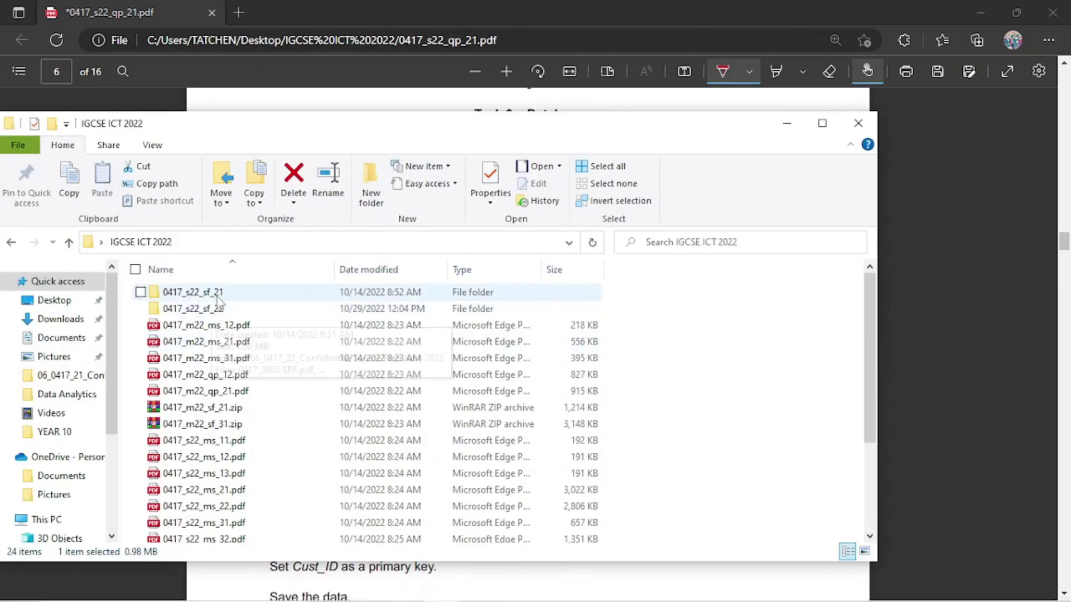
{"action": "double_click", "coordinate": [217, 296]}
{"action": "right_click", "coordinate": [294, 397]}
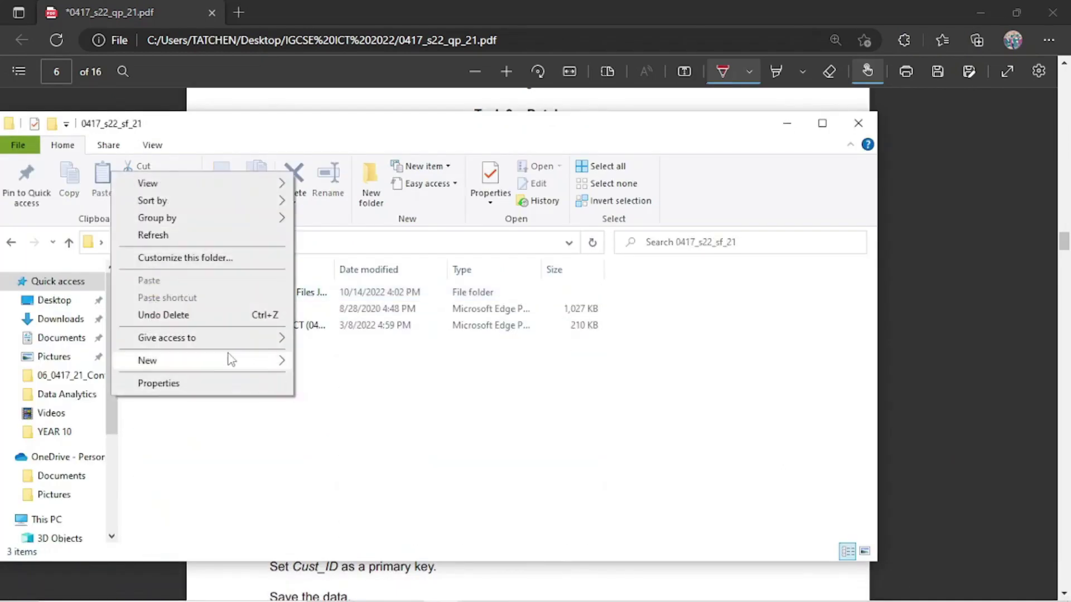
{"action": "mouse_move", "coordinate": [231, 360]}
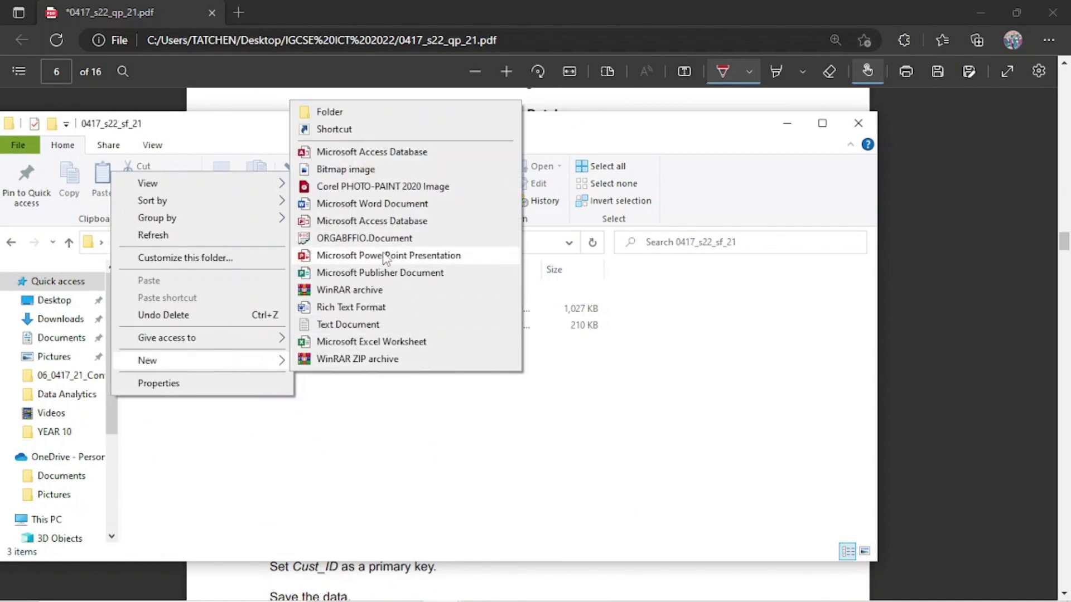
{"action": "left_click", "coordinate": [371, 152]}
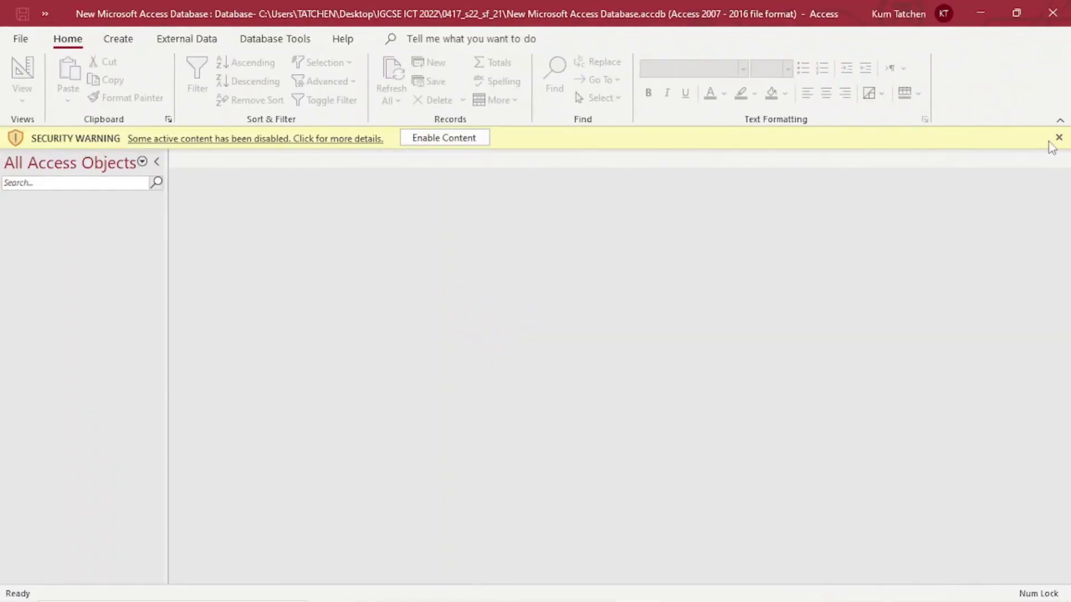
Dismiss the security warning and create a blank database named M_J_P21_2022.
{"action": "left_click", "coordinate": [1058, 137]}
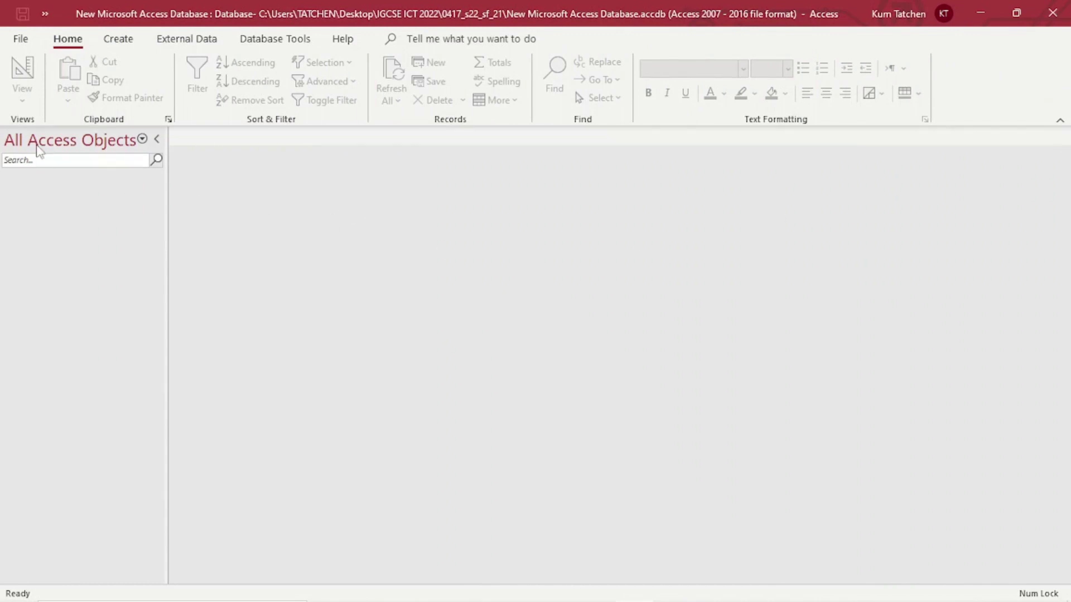
{"action": "left_click", "coordinate": [21, 39]}
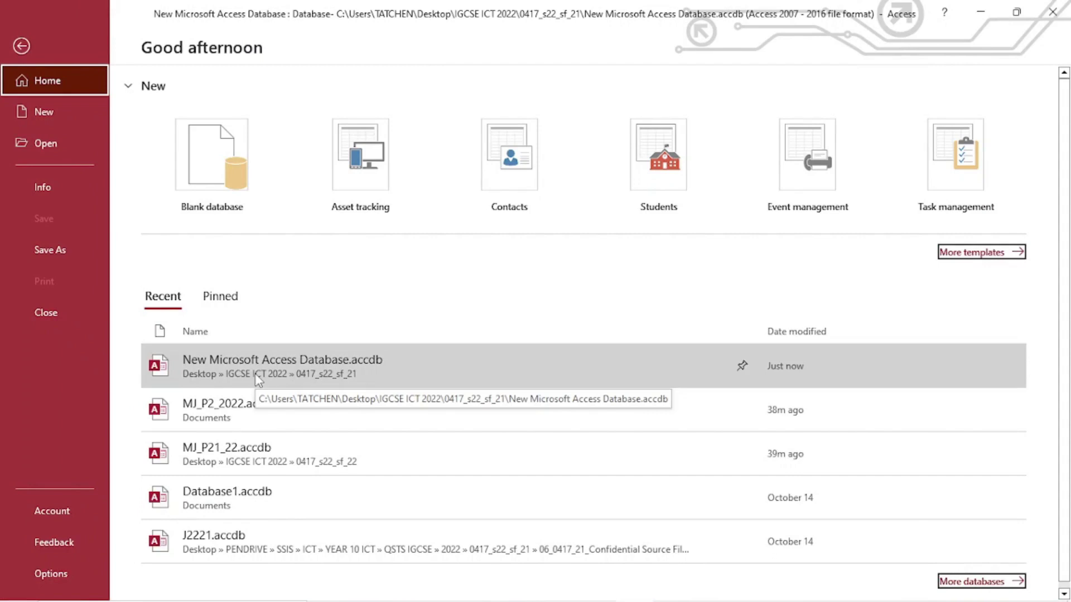
{"action": "scroll", "coordinate": [270, 453], "scroll_direction": "down", "scroll_amount": 1}
{"action": "scroll", "coordinate": [270, 453], "scroll_direction": "up", "scroll_amount": 1}
{"action": "left_click", "coordinate": [234, 148]}
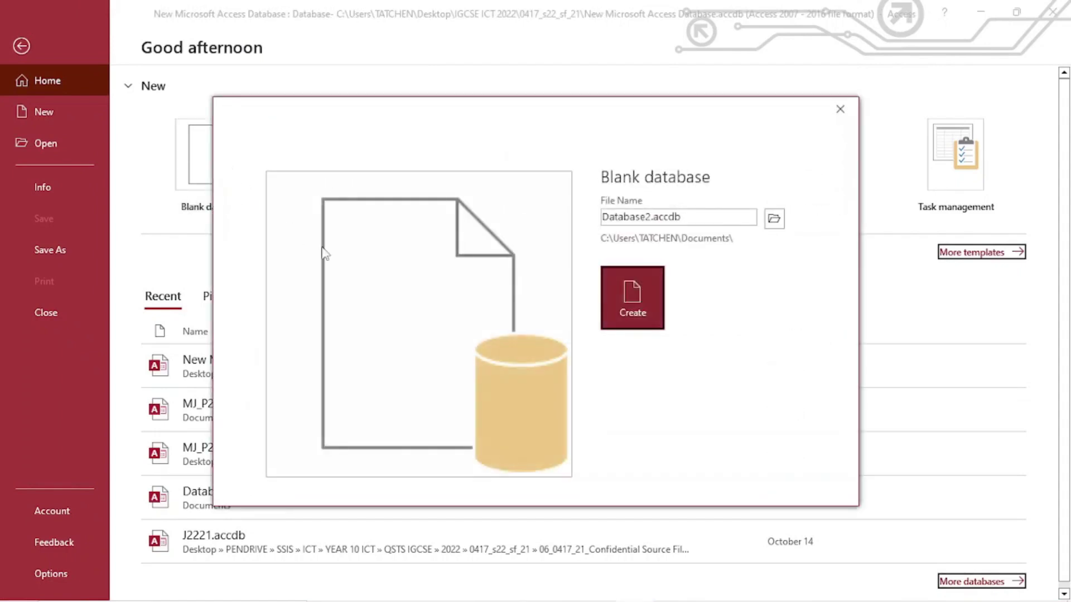
{"action": "left_click", "coordinate": [694, 217]}
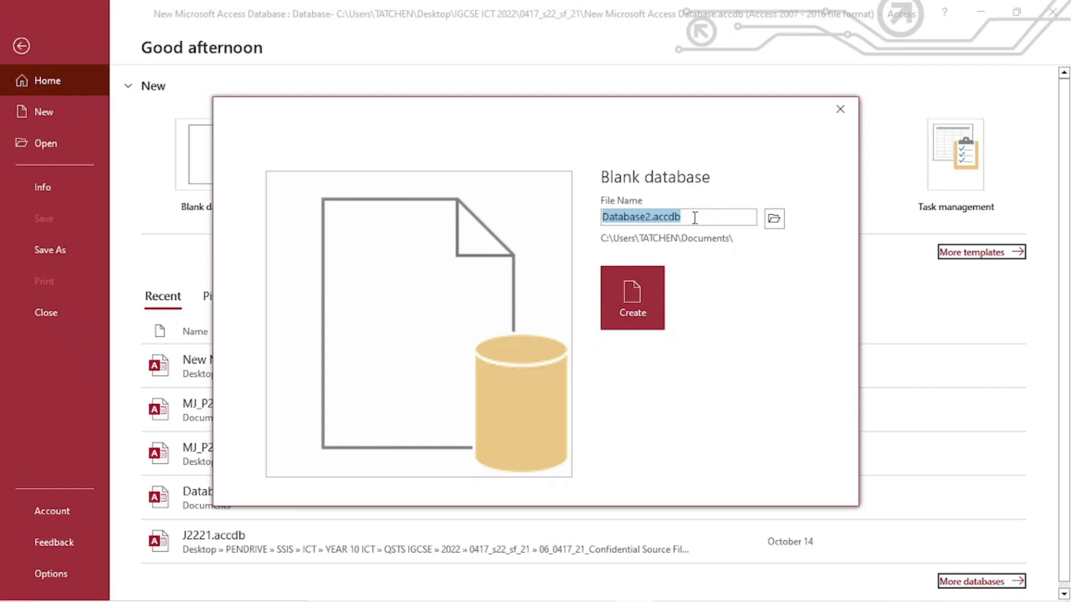
{"action": "type", "text": "MJ_P21_2022"}
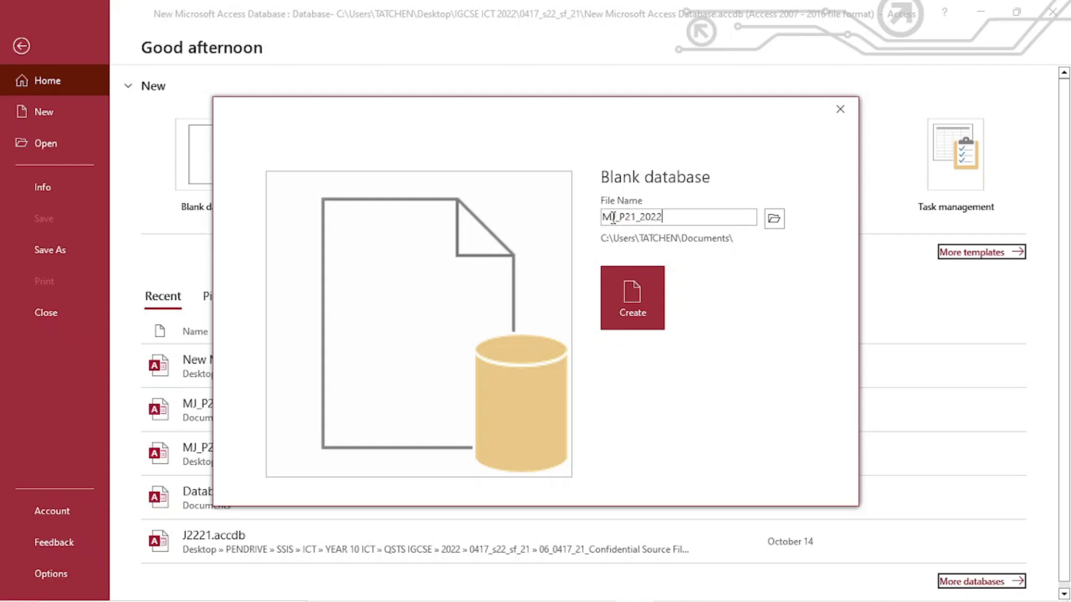
{"action": "type", "text": "_"}
{"action": "left_click", "coordinate": [620, 323]}
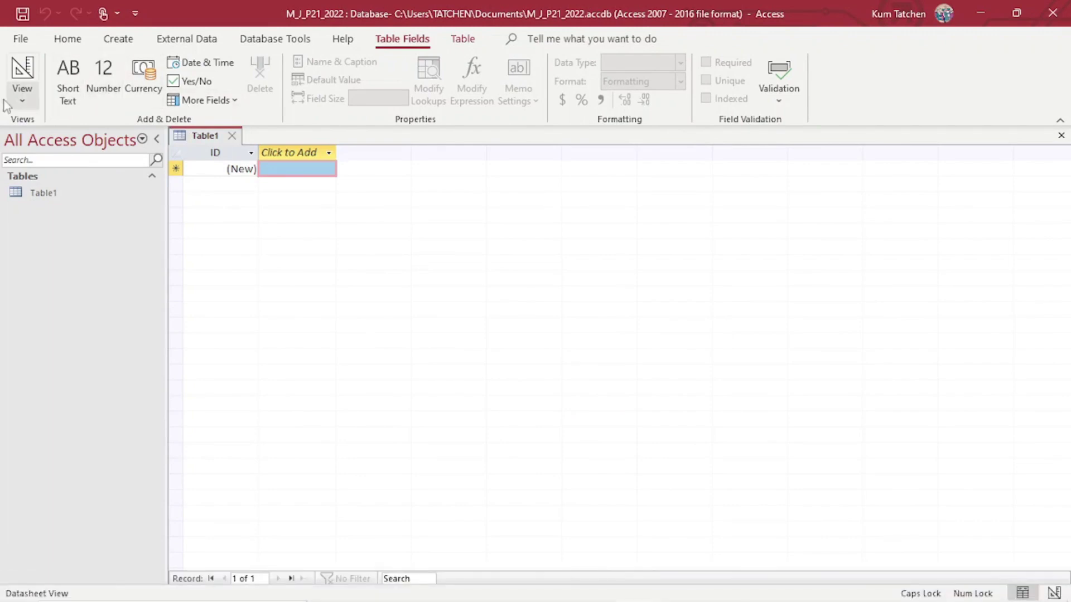
Start a text-file import from External Data and browse for the source file.
{"action": "left_click", "coordinate": [167, 40]}
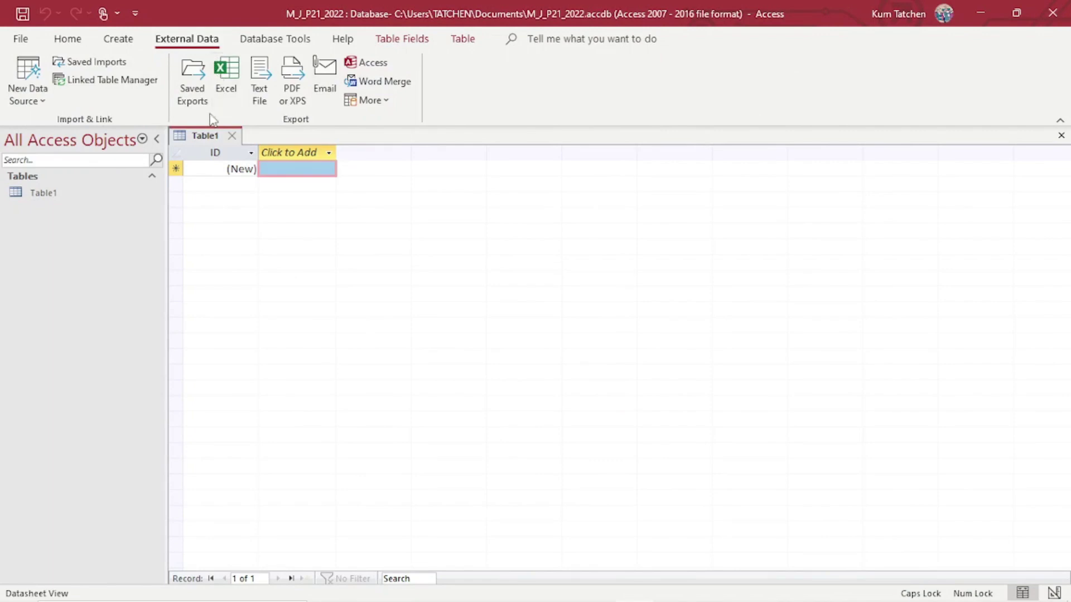
{"action": "left_click", "coordinate": [32, 101]}
{"action": "mouse_move", "coordinate": [110, 134]}
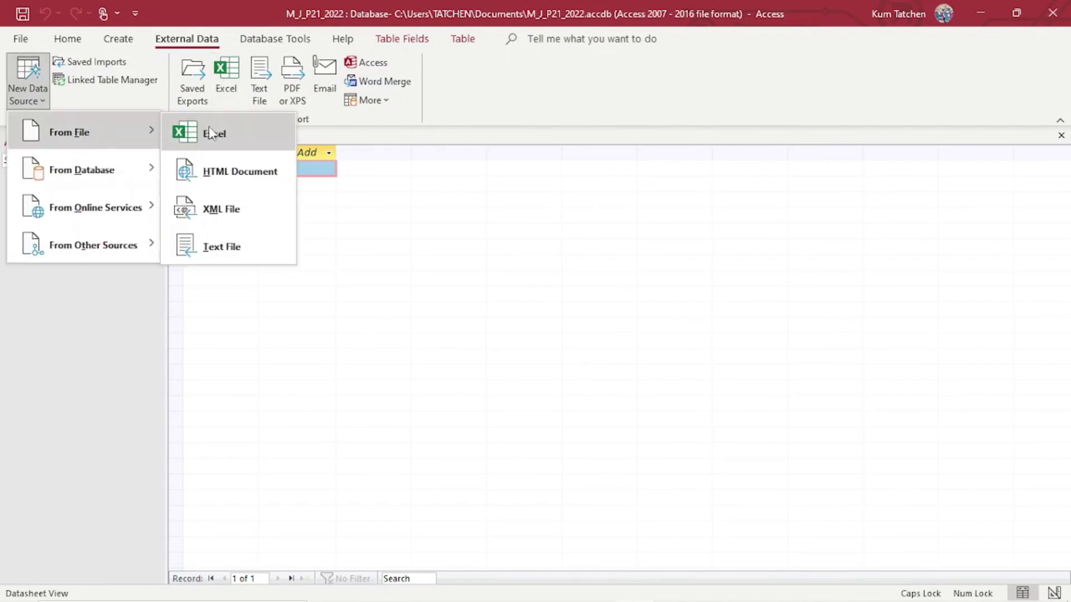
{"action": "left_click", "coordinate": [238, 250]}
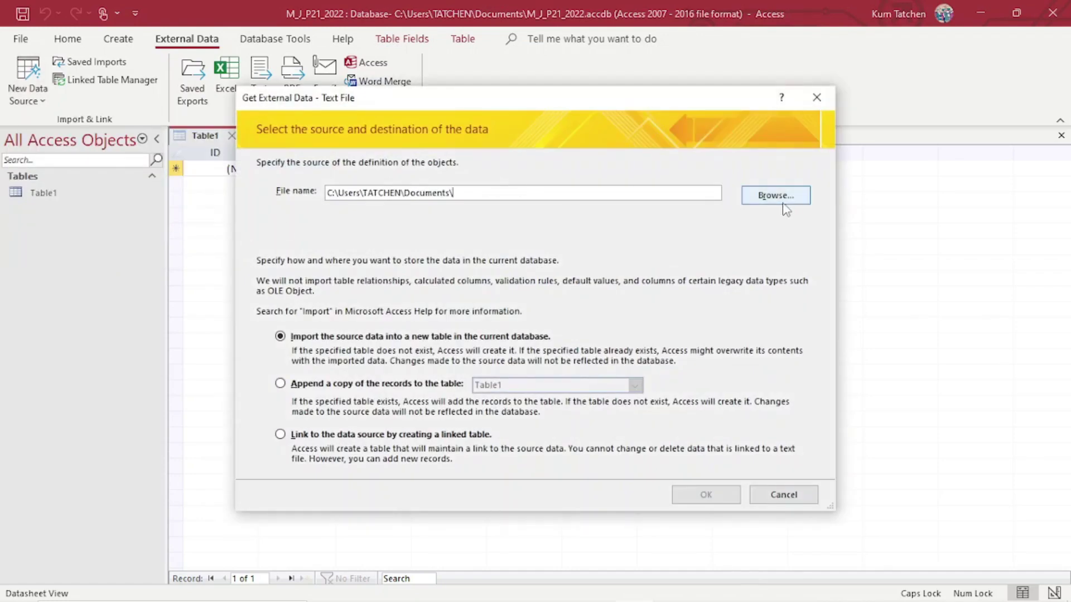
{"action": "left_click", "coordinate": [787, 199]}
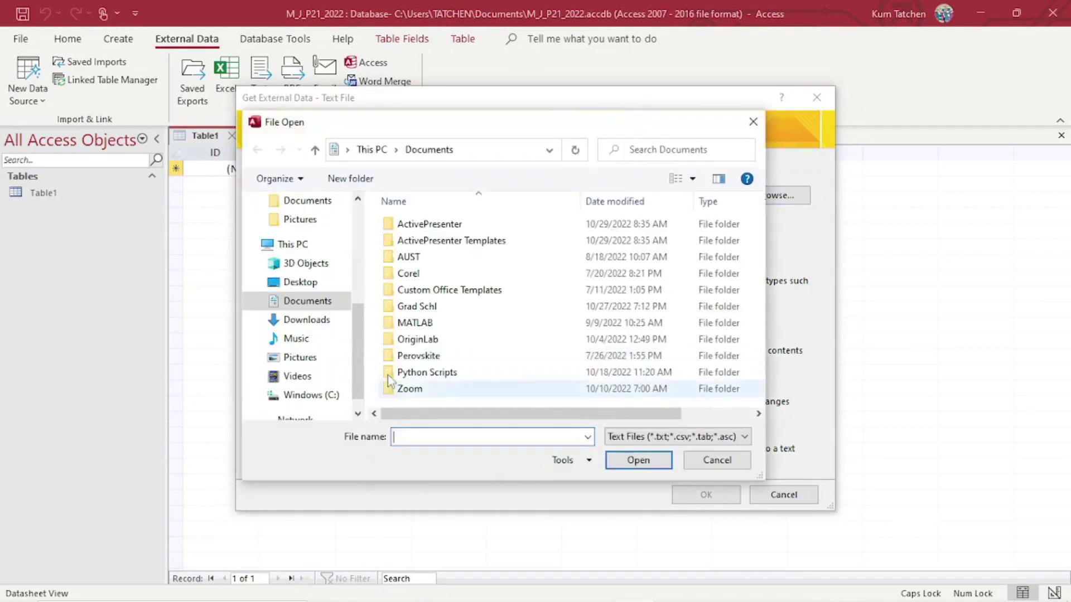
Pick J2221BOOKINGS.csv from IGCSE ICT 2022 > 0417_s22_sf_21 > Confidential and import into a new table.
{"action": "left_click", "coordinate": [304, 284]}
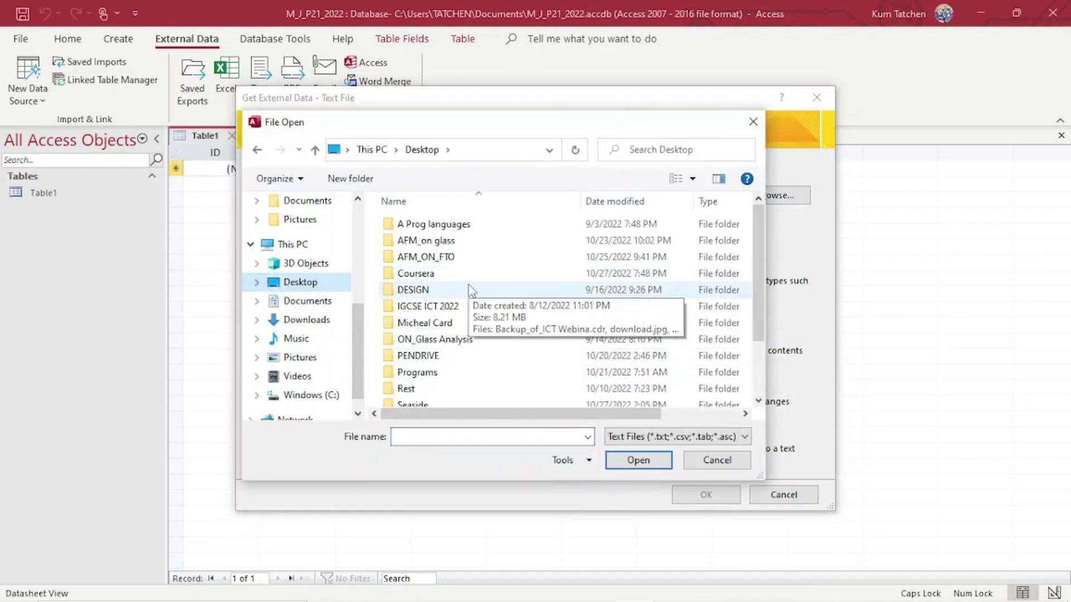
{"action": "scroll", "coordinate": [441, 356], "scroll_direction": "down", "scroll_amount": 1}
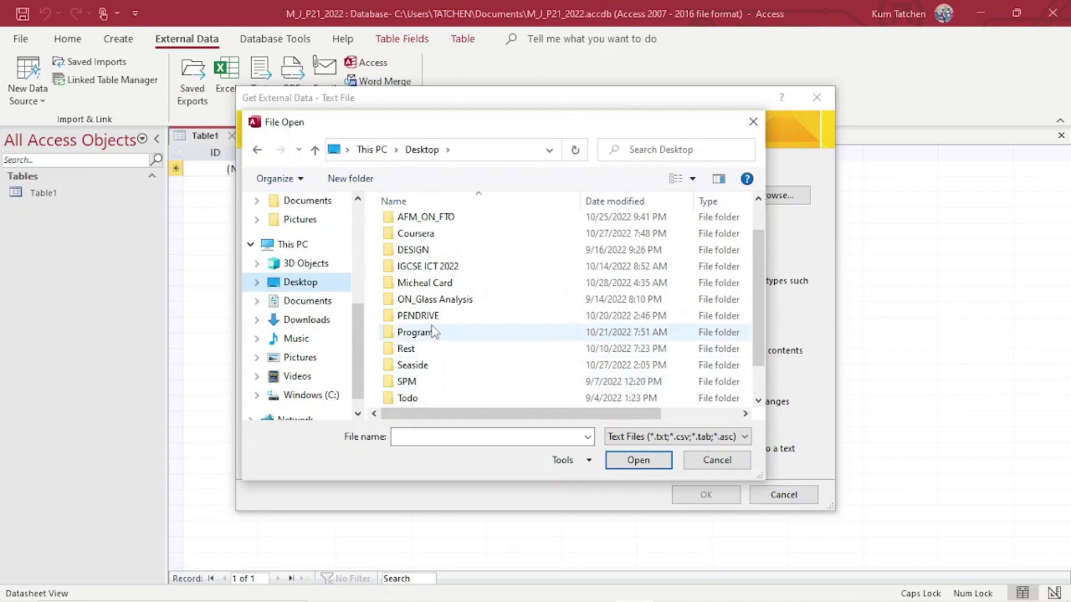
{"action": "scroll", "coordinate": [440, 335], "scroll_direction": "up", "scroll_amount": 1}
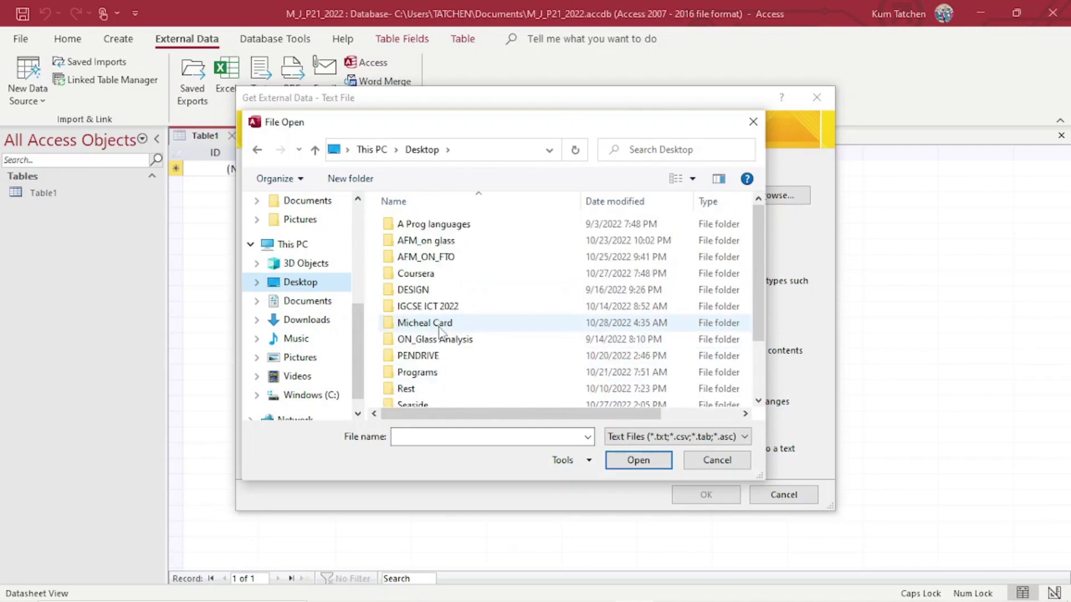
{"action": "scroll", "coordinate": [441, 332], "scroll_direction": "down", "scroll_amount": 2}
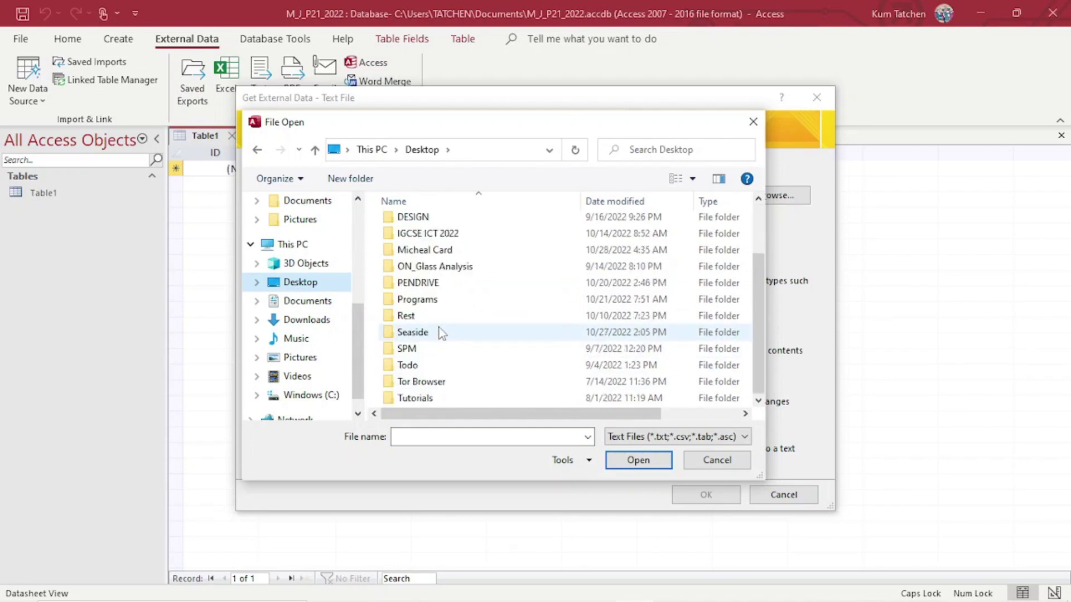
{"action": "double_click", "coordinate": [441, 237]}
{"action": "double_click", "coordinate": [429, 224]}
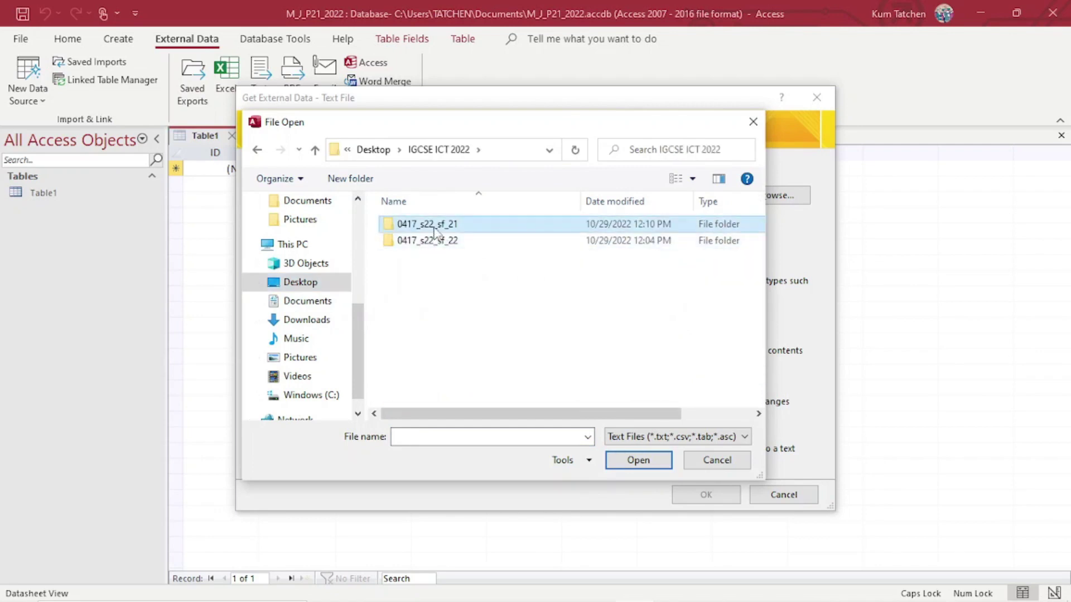
{"action": "double_click", "coordinate": [437, 225]}
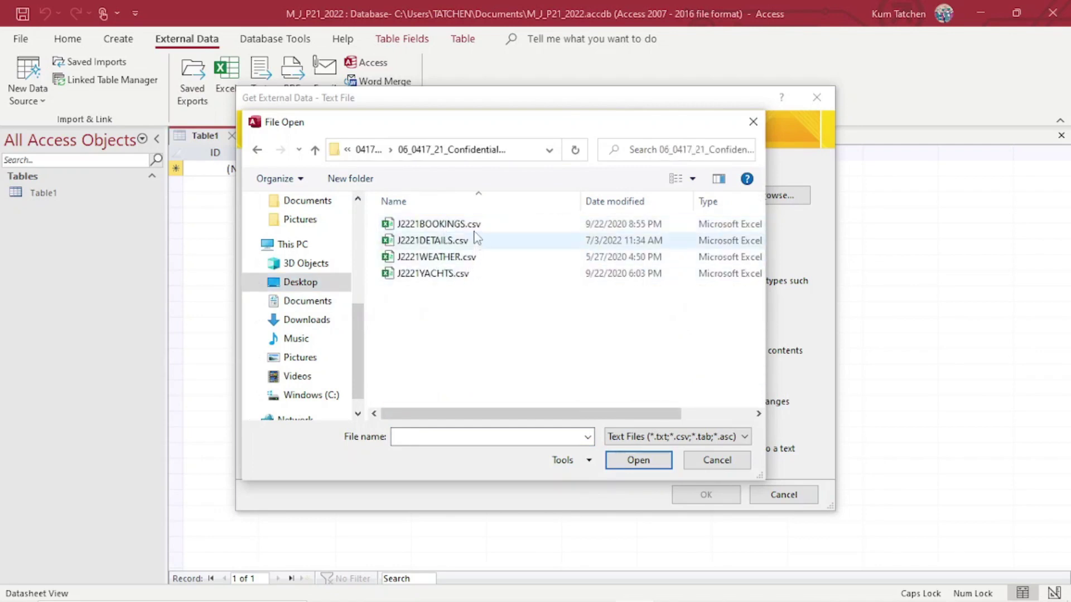
{"action": "double_click", "coordinate": [477, 223]}
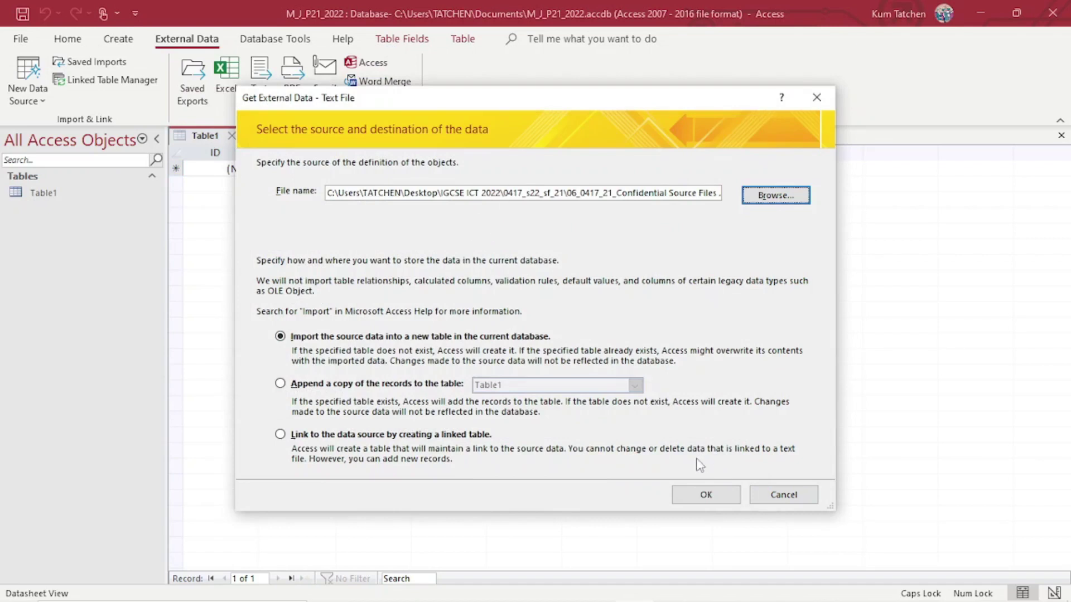
{"action": "left_click", "coordinate": [706, 498]}
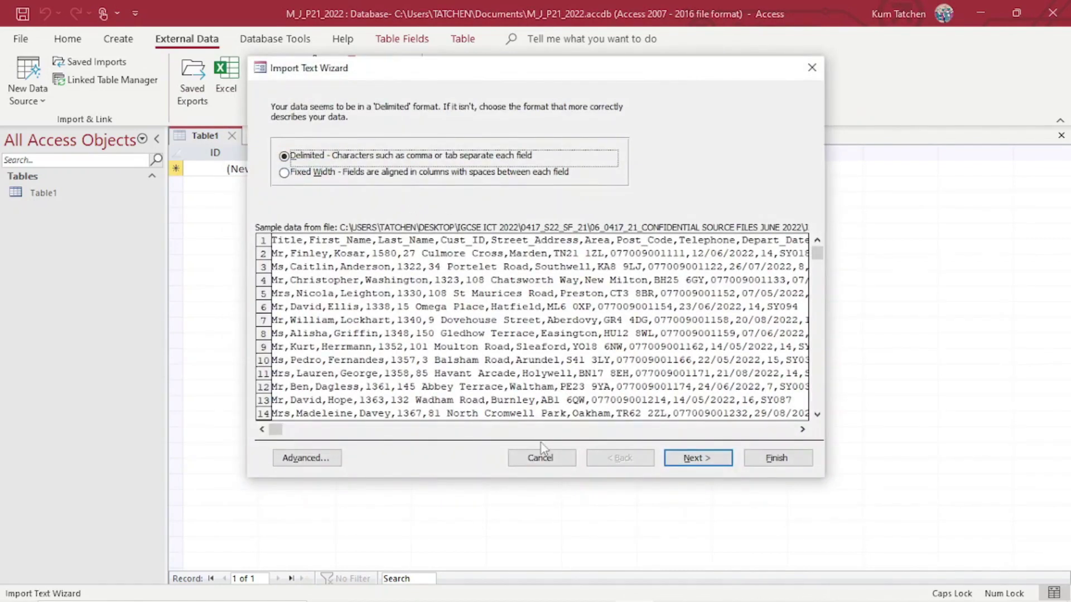
Keep delimited format, use the first row as field names, and set date order to DMY.
{"action": "left_click", "coordinate": [699, 460]}
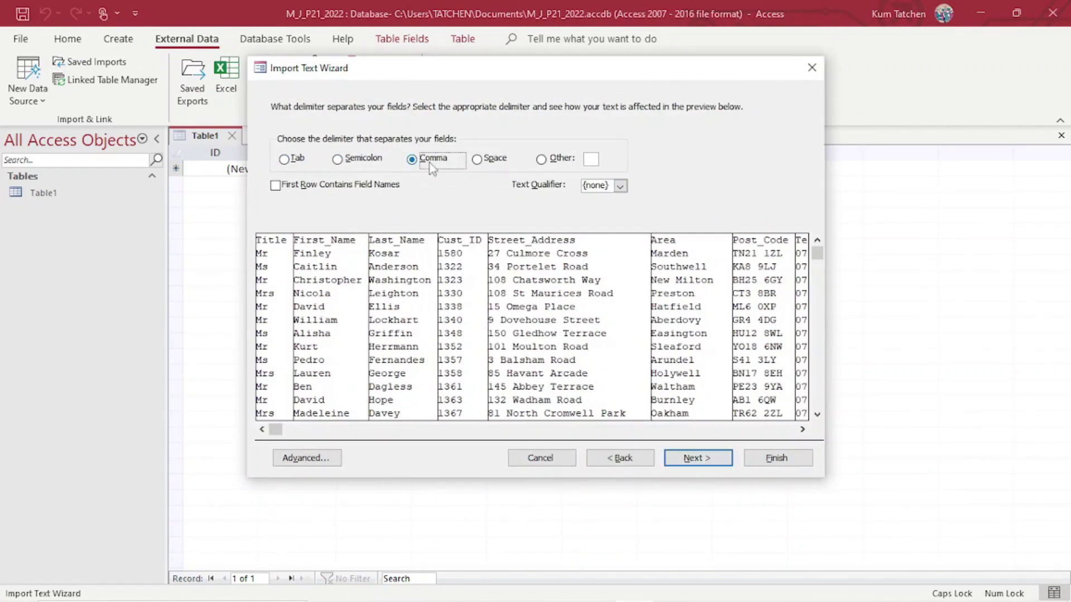
{"action": "left_click", "coordinate": [336, 186]}
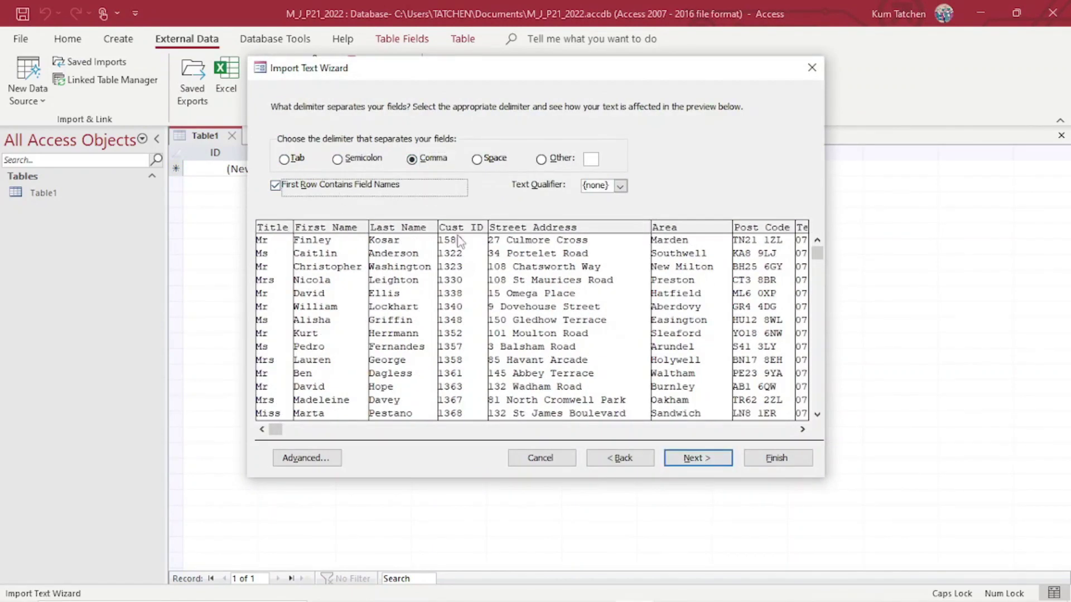
{"action": "left_click", "coordinate": [697, 457]}
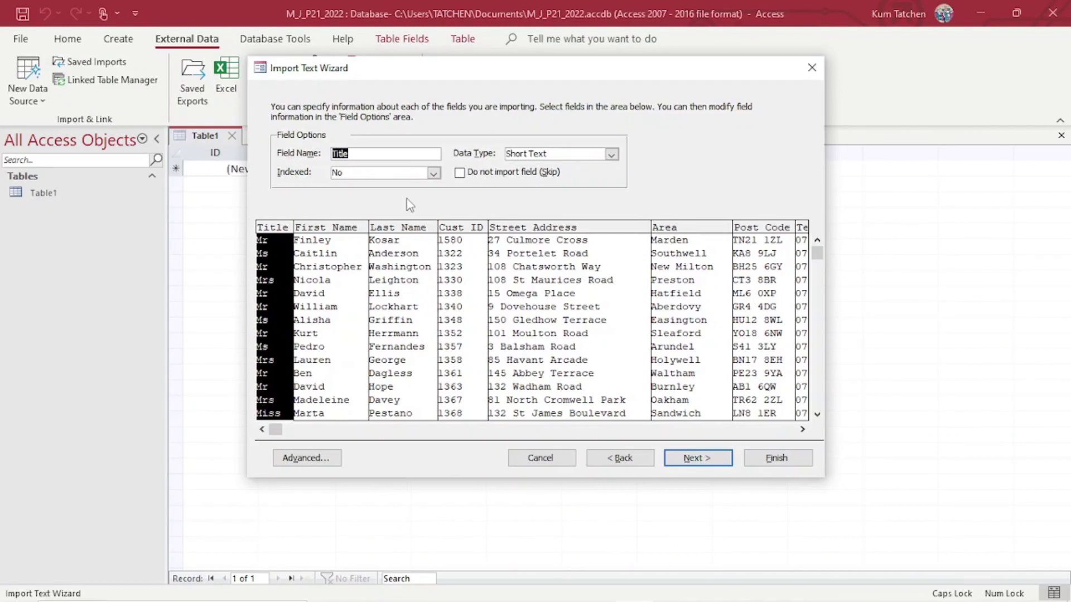
{"action": "left_click", "coordinate": [307, 458]}
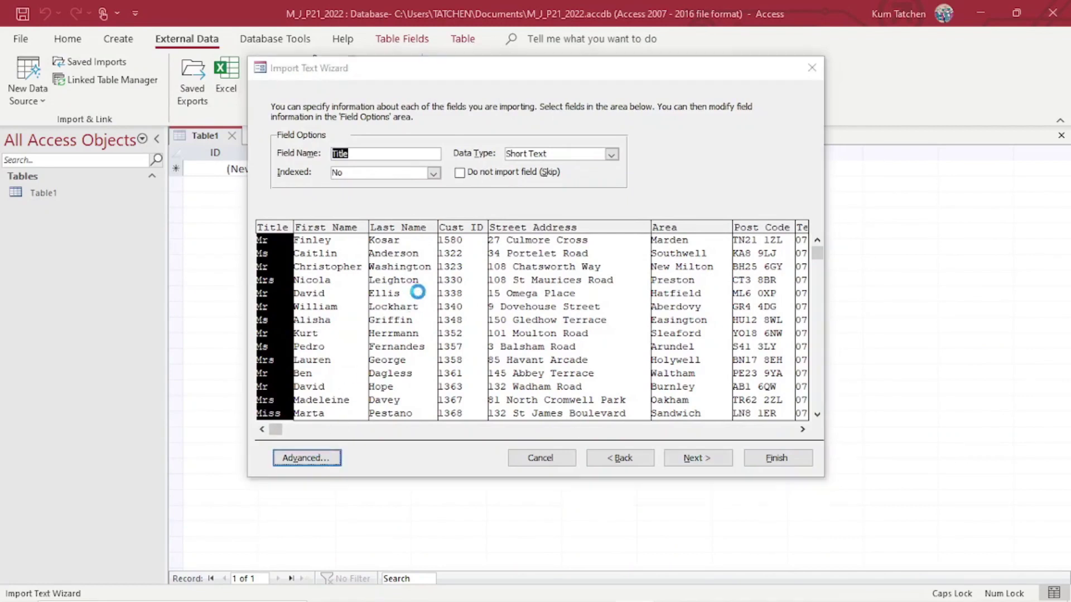
{"action": "left_click", "coordinate": [487, 226]}
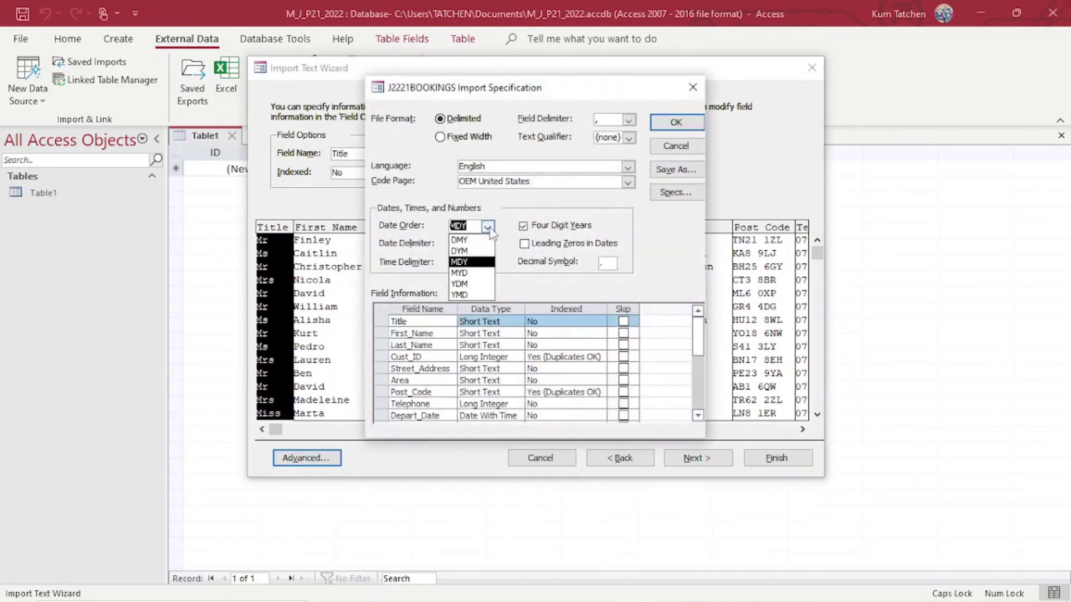
{"action": "left_click", "coordinate": [472, 241]}
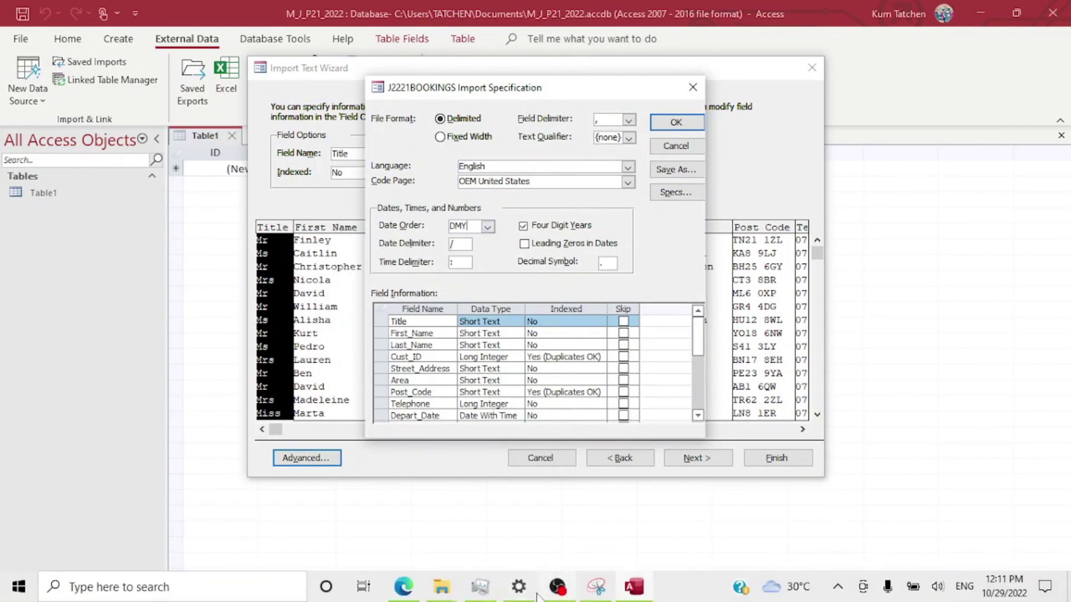
Tick off the Title, First_Name, Last_Name and Cust_ID data types on the question paper PDF.
{"action": "left_click", "coordinate": [411, 590]}
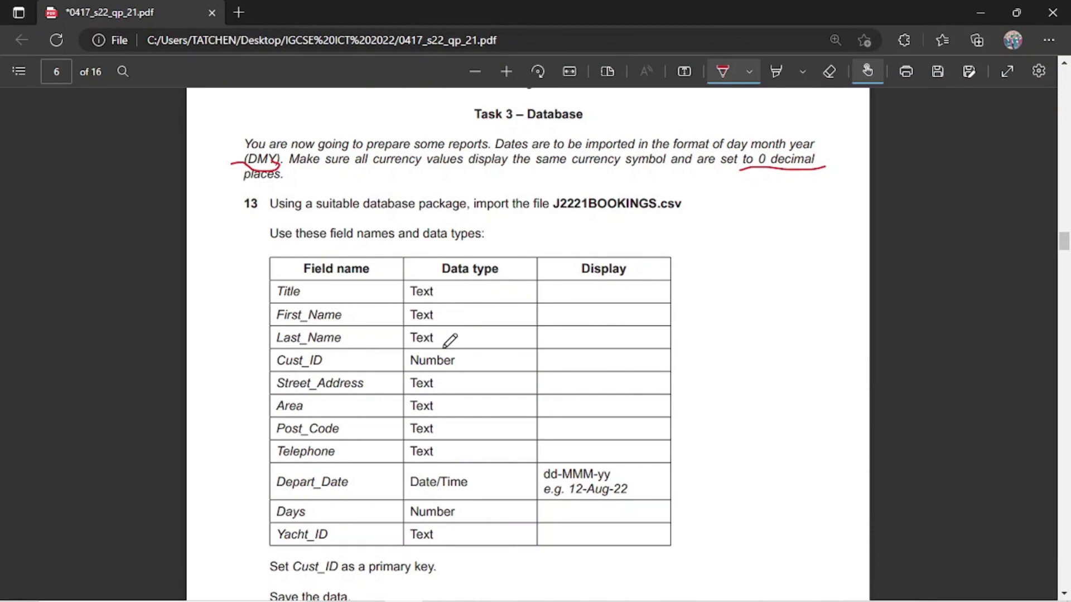
{"action": "mouse_move", "coordinate": [587, 600]}
{"action": "mouse_move", "coordinate": [629, 591]}
{"action": "left_click", "coordinate": [614, 552]}
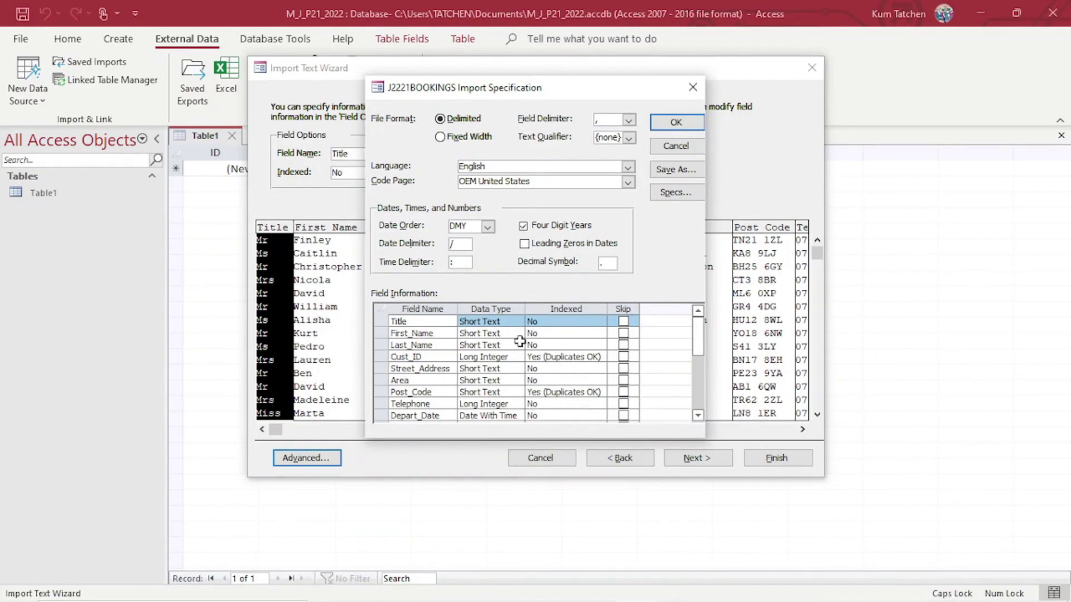
{"action": "mouse_move", "coordinate": [574, 601]}
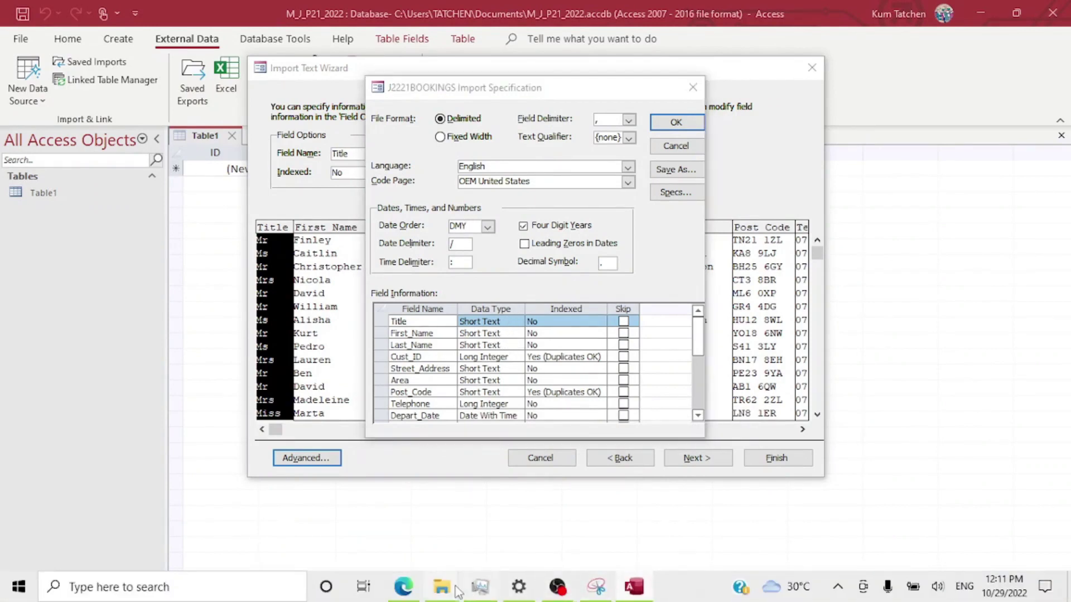
{"action": "left_click", "coordinate": [413, 591]}
{"action": "mouse_move", "coordinate": [450, 297]}
{"action": "left_mouse_down"}
{"action": "mouse_move", "coordinate": [480, 275]}
{"action": "mouse_move", "coordinate": [497, 294]}
{"action": "left_mouse_up"}
{"action": "left_click_drag", "start_coordinate": [459, 341], "coordinate": [505, 318]}
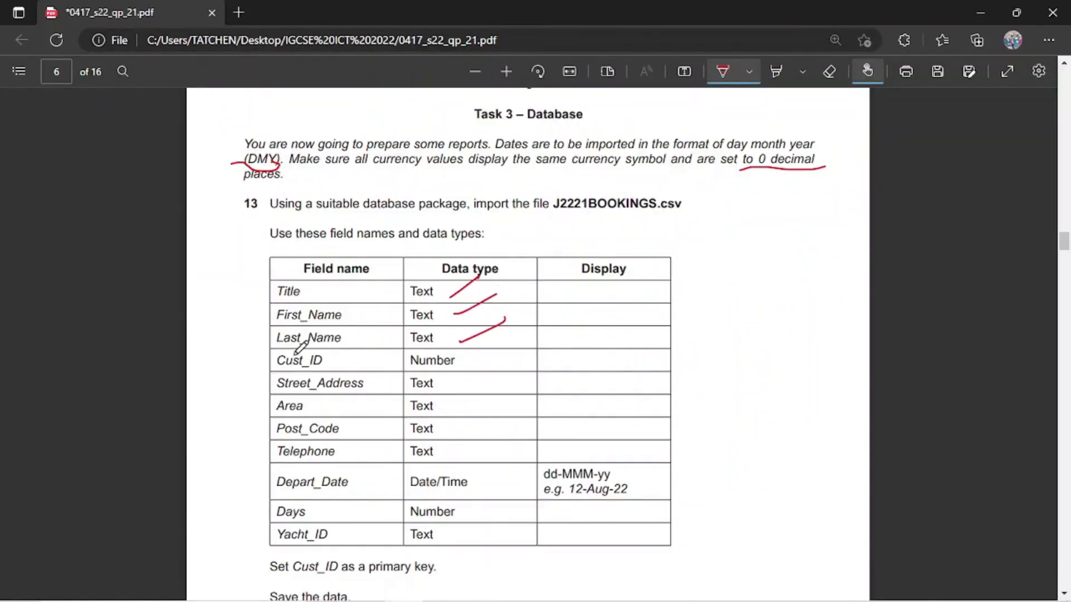
{"action": "left_click_drag", "start_coordinate": [530, 341], "coordinate": [531, 343]}
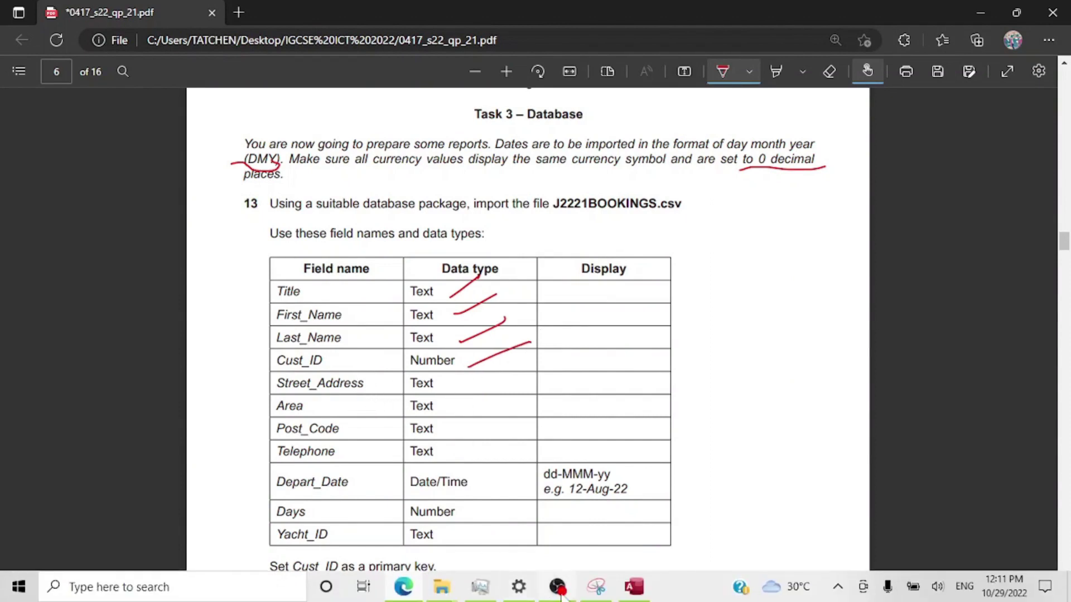
{"action": "mouse_move", "coordinate": [637, 594]}
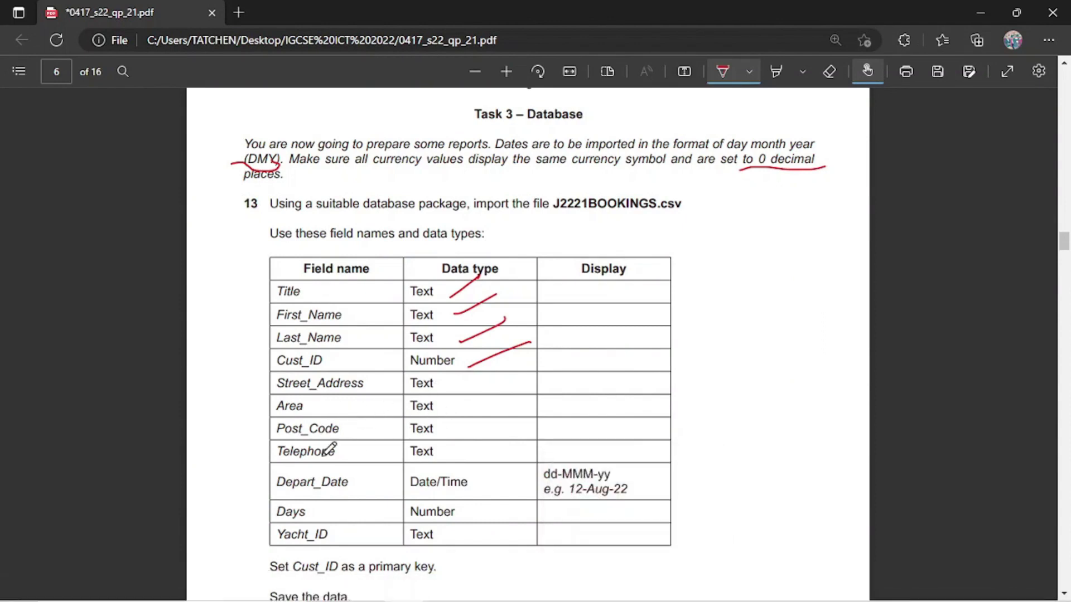
{"action": "left_click", "coordinate": [636, 589]}
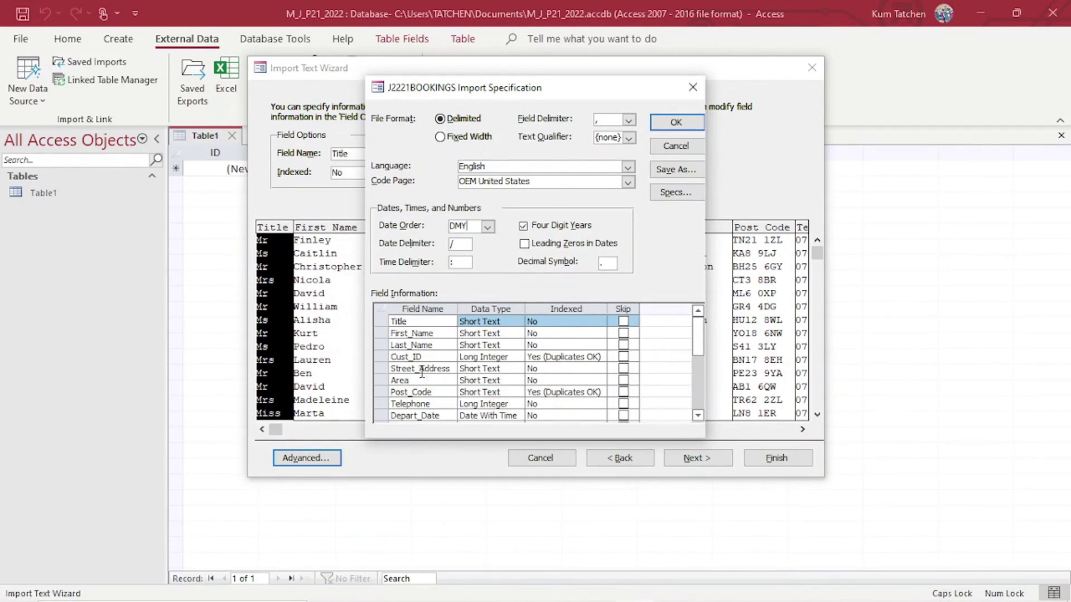
Change the Telephone field's data type to Short Text.
{"action": "left_click", "coordinate": [516, 405]}
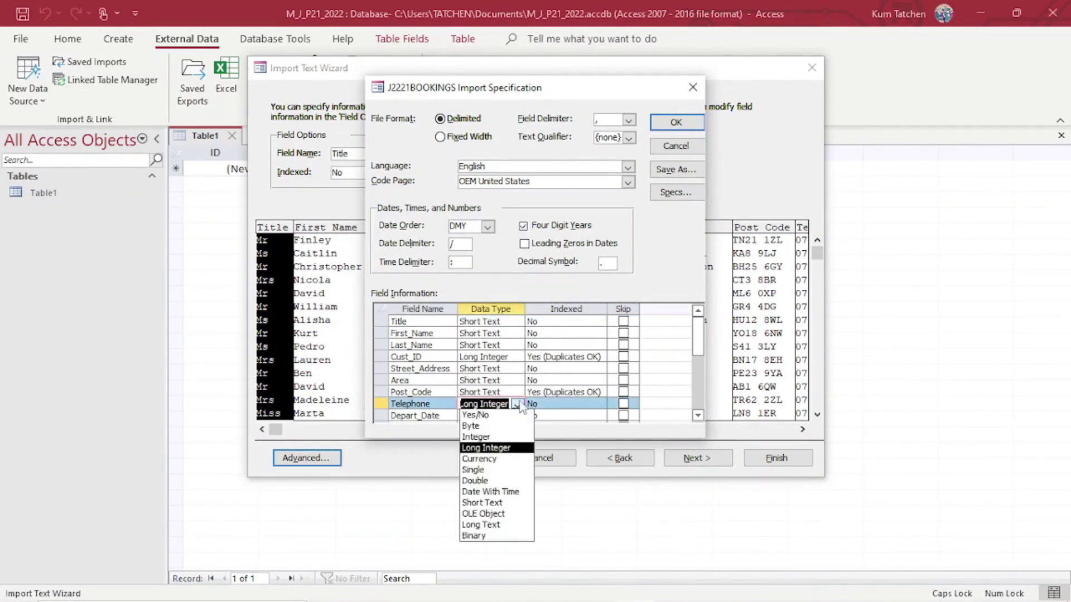
{"action": "left_click", "coordinate": [498, 504]}
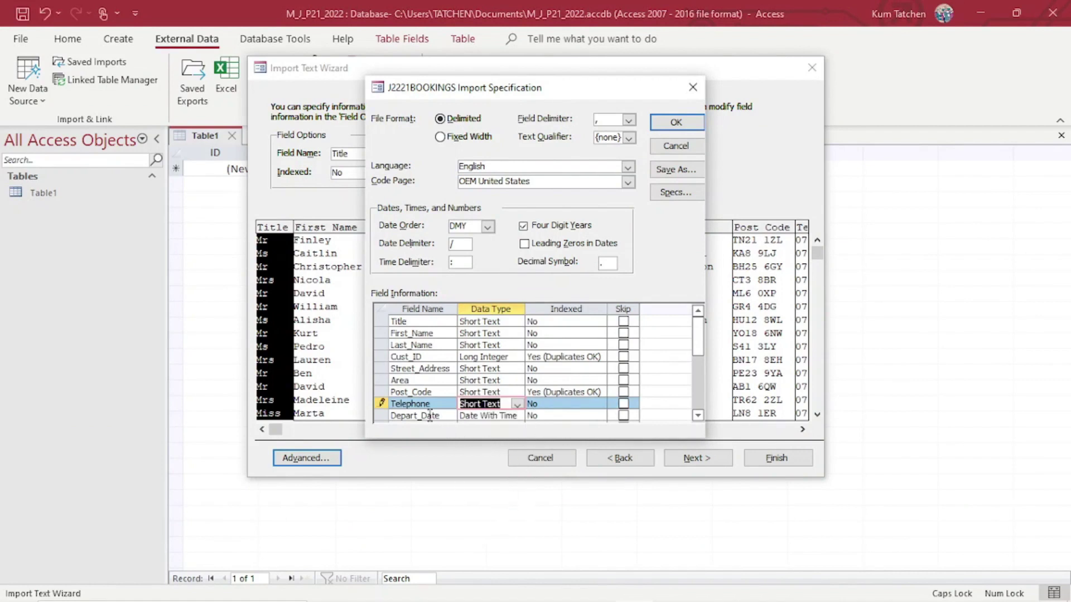
{"action": "scroll", "coordinate": [516, 434], "scroll_direction": "down", "scroll_amount": 1}
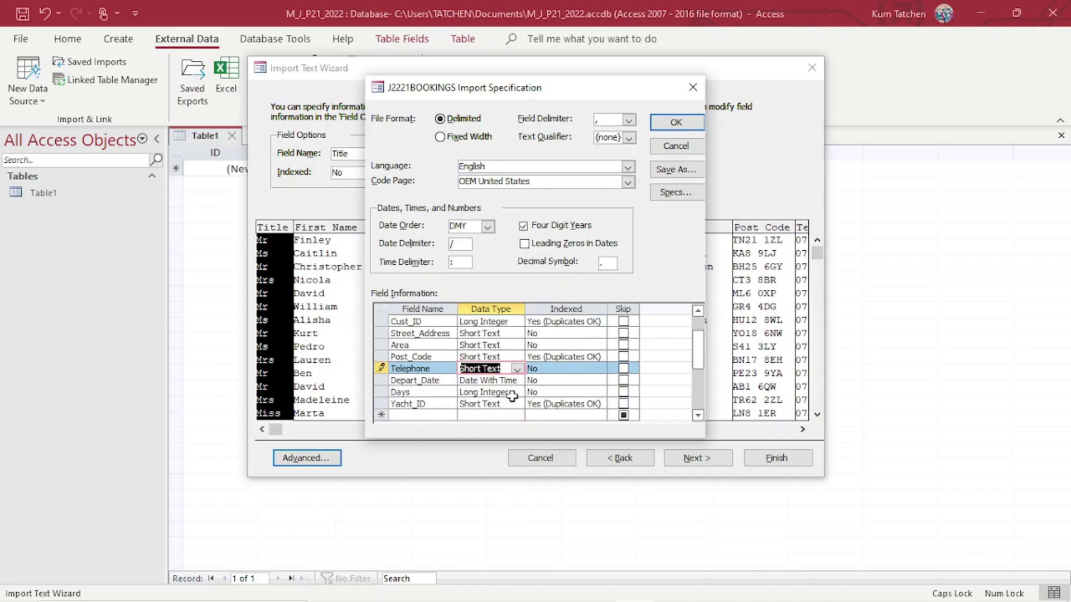
Tick off the Street_Address and Area data types on the question paper PDF.
{"action": "left_click", "coordinate": [403, 586]}
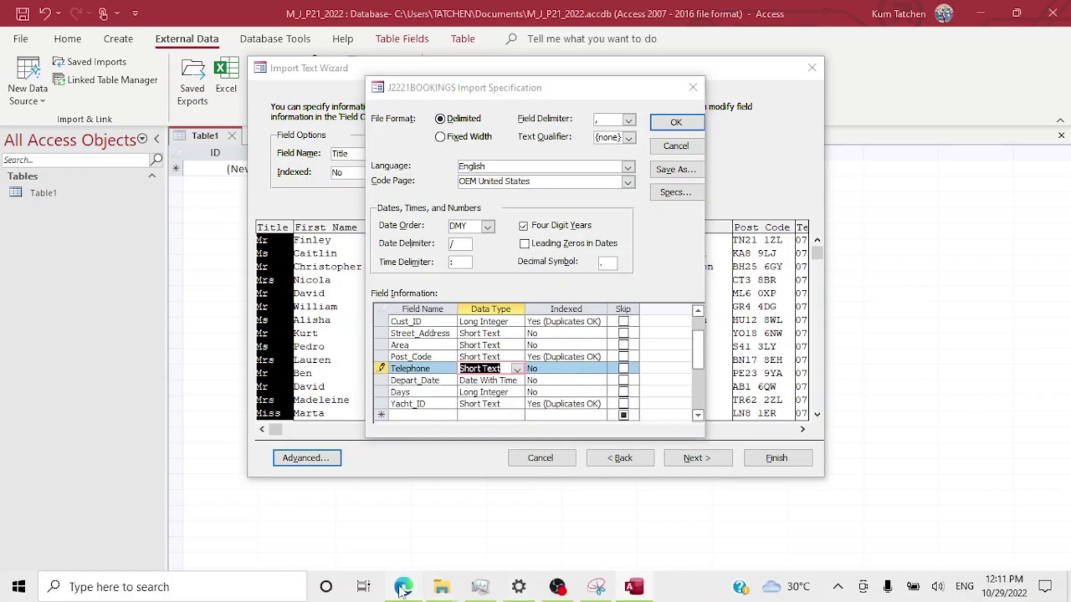
{"action": "mouse_move", "coordinate": [505, 363]}
{"action": "left_mouse_down"}
{"action": "mouse_move", "coordinate": [455, 382]}
{"action": "mouse_move", "coordinate": [475, 412]}
{"action": "mouse_move", "coordinate": [455, 460]}
{"action": "left_mouse_up"}
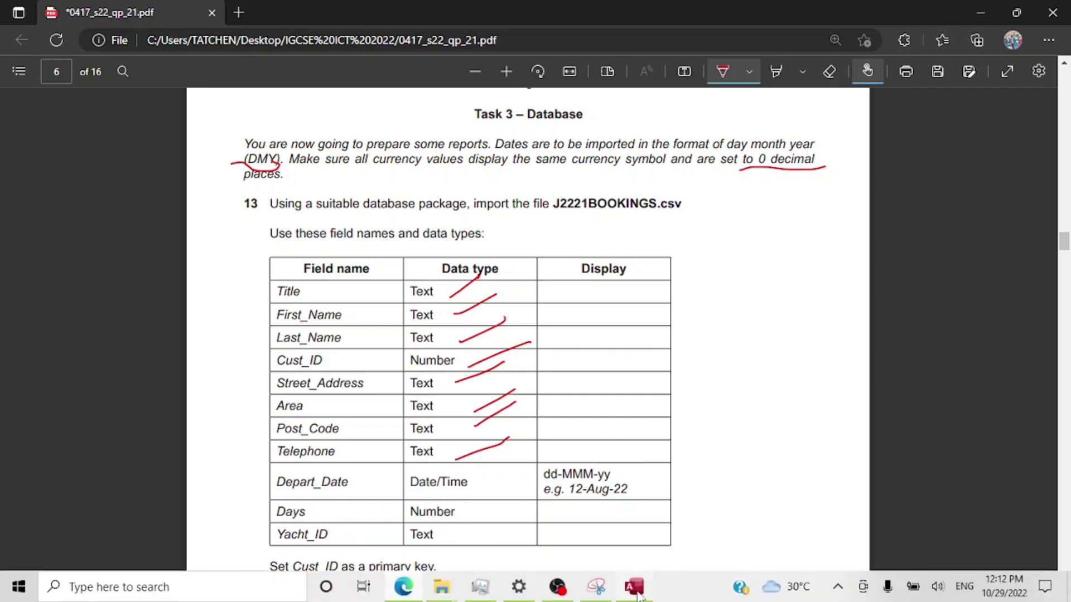
{"action": "left_click", "coordinate": [635, 587]}
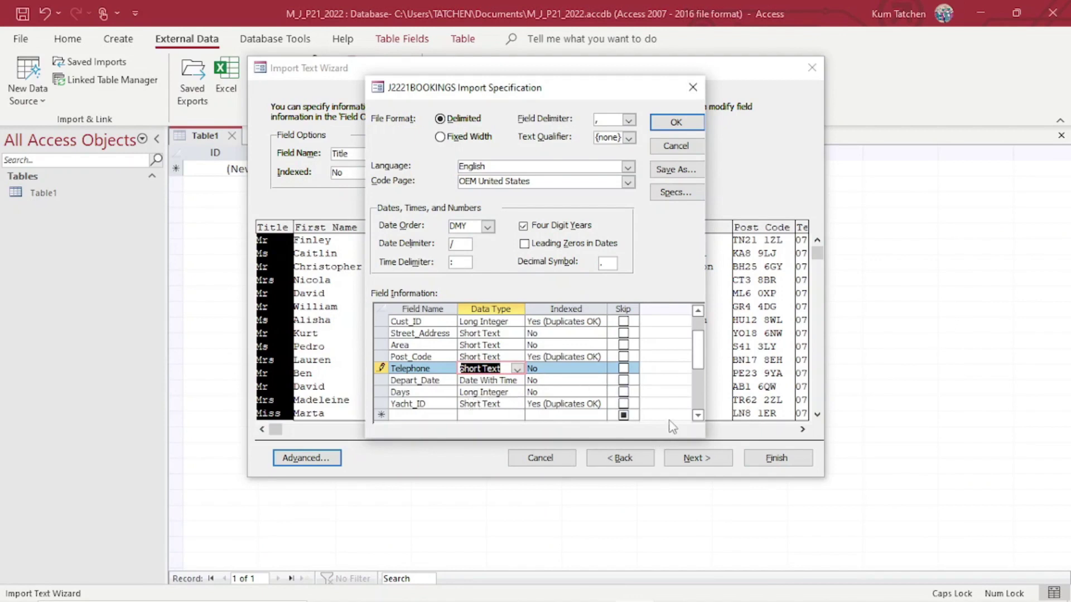
Apply the import specification and underline the Cust_ID primary-key requirement in the question paper.
{"action": "left_click", "coordinate": [675, 127]}
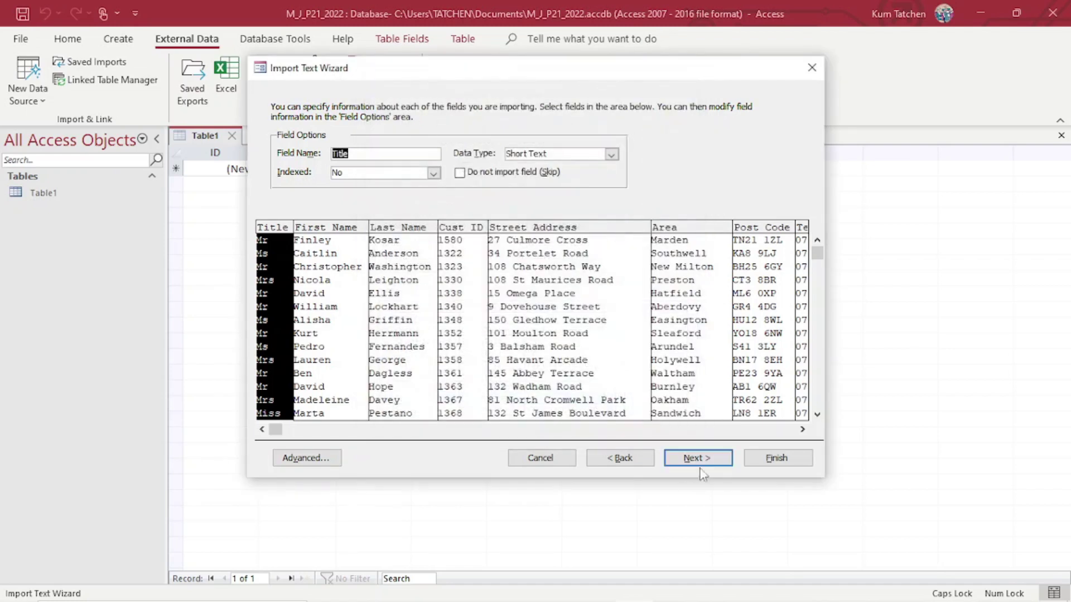
{"action": "left_click", "coordinate": [702, 460]}
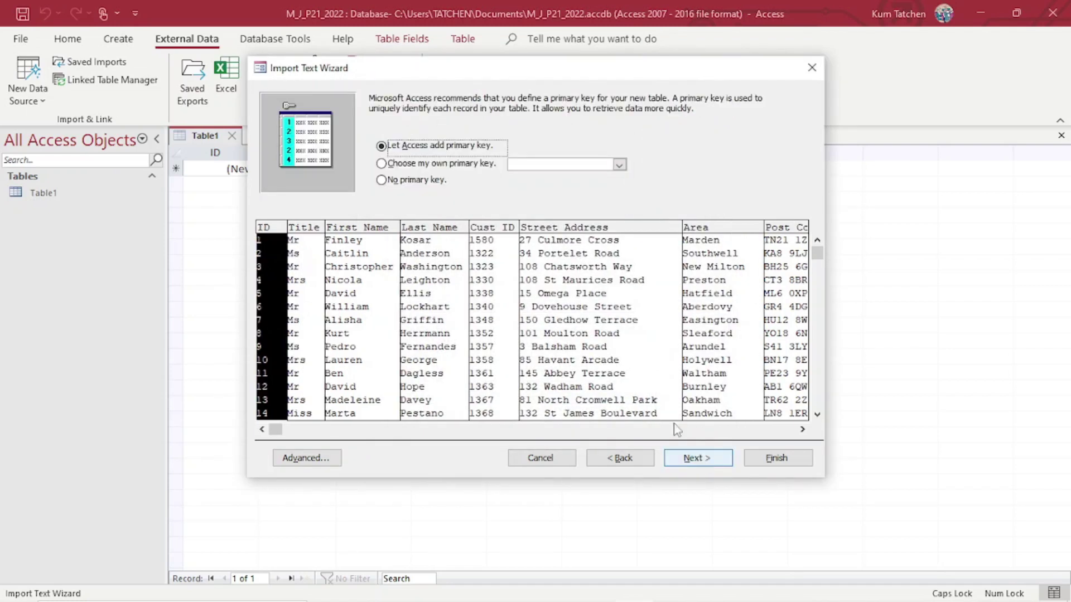
{"action": "left_click", "coordinate": [403, 586]}
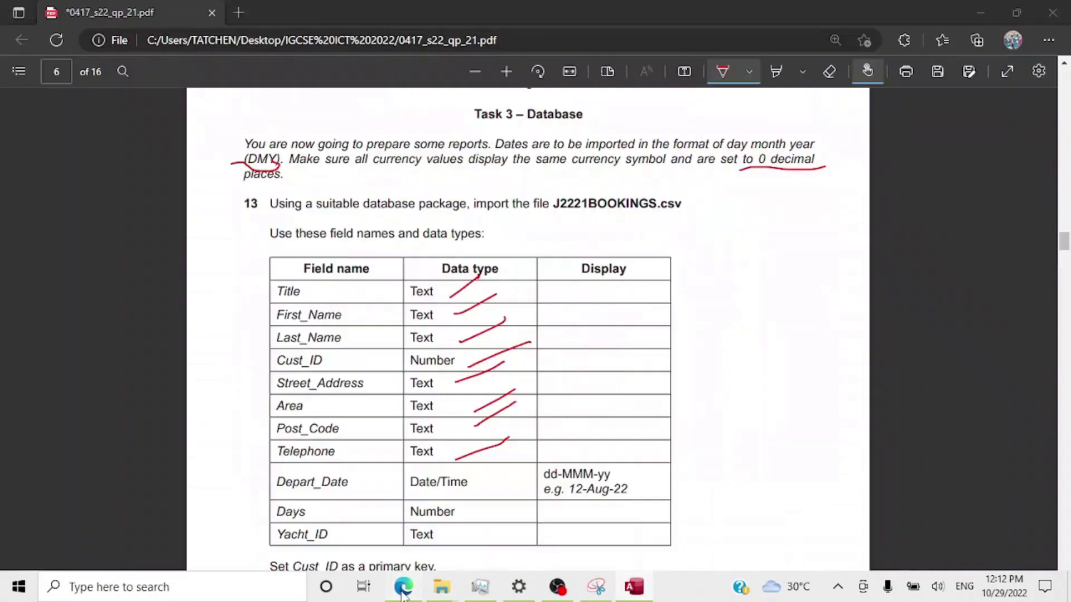
{"action": "scroll", "coordinate": [423, 527], "scroll_direction": "down", "scroll_amount": 3}
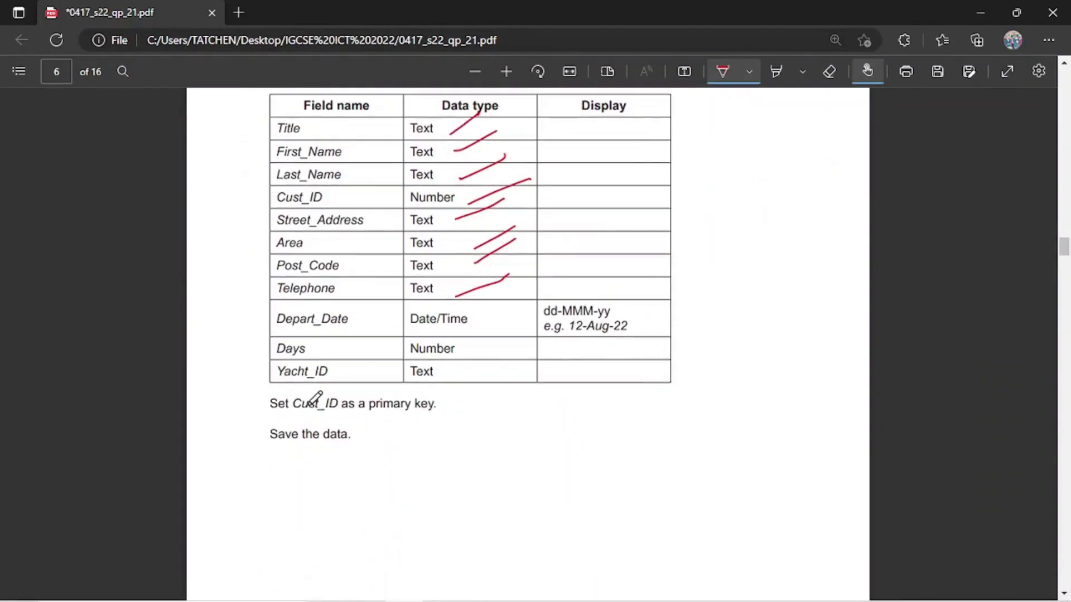
{"action": "mouse_move", "coordinate": [280, 411]}
{"action": "left_mouse_down"}
{"action": "mouse_move", "coordinate": [434, 424]}
{"action": "mouse_move", "coordinate": [453, 400]}
{"action": "left_mouse_up"}
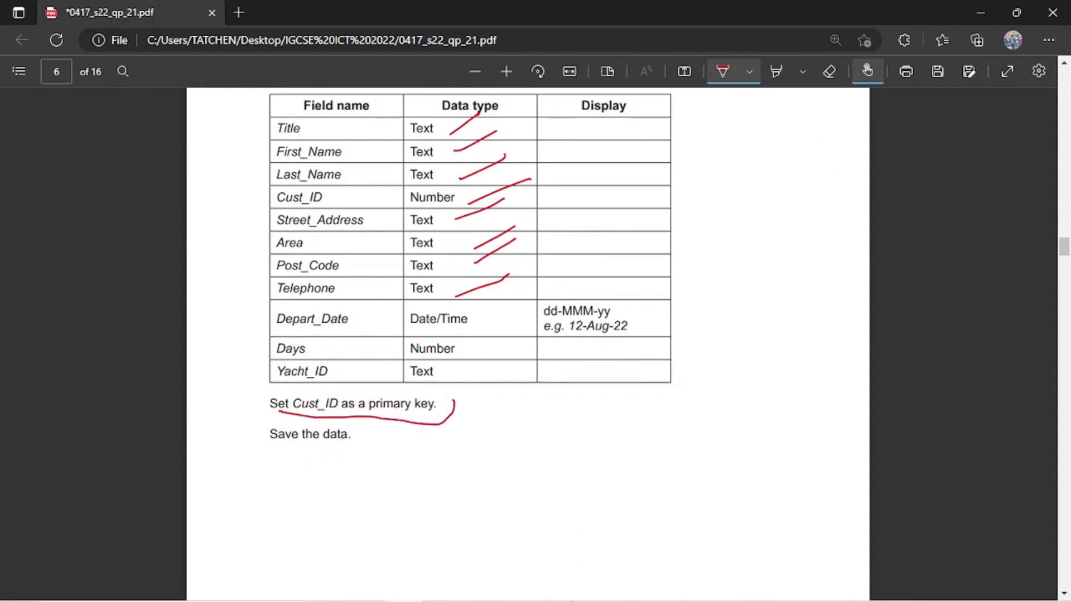
{"action": "mouse_move", "coordinate": [541, 598]}
{"action": "left_click", "coordinate": [628, 588]}
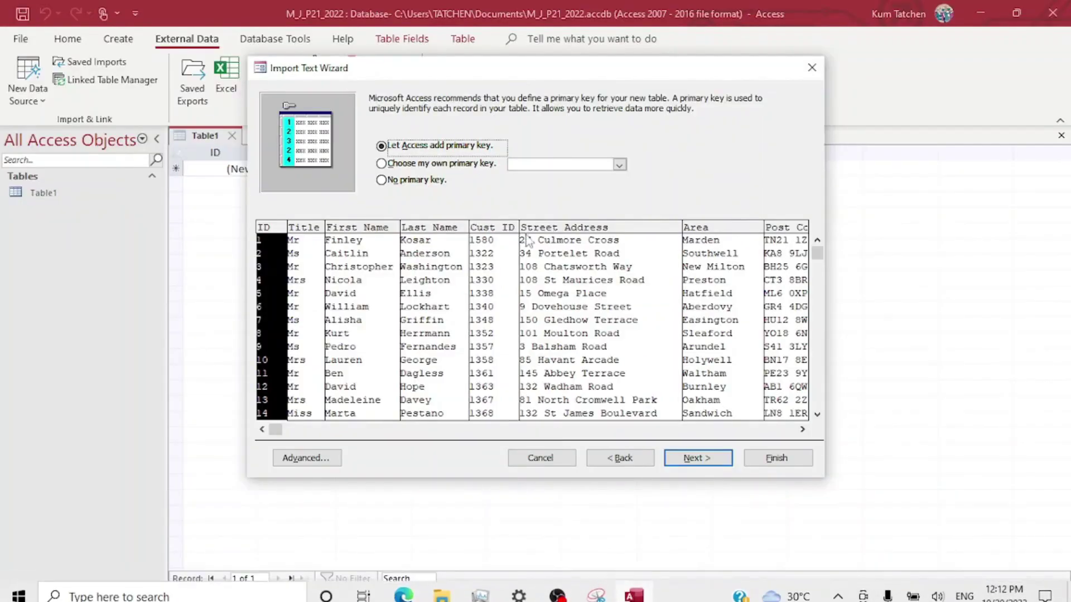
Set Cust_ID as primary key and finish importing as J2221BOOKINGS without saving import steps.
{"action": "left_click", "coordinate": [466, 164]}
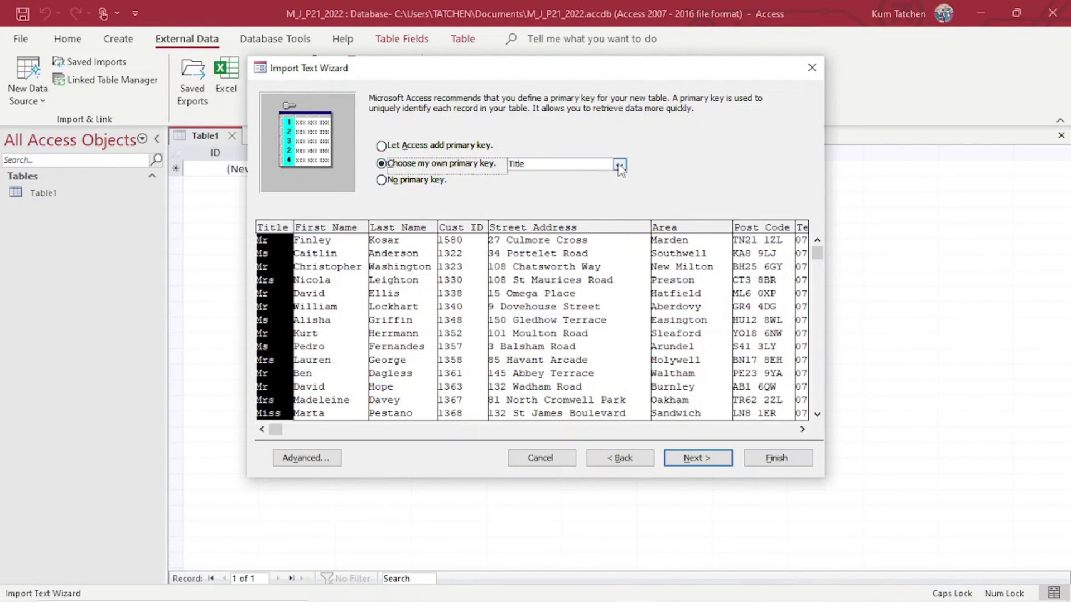
{"action": "left_click", "coordinate": [620, 165]}
{"action": "left_click", "coordinate": [552, 207]}
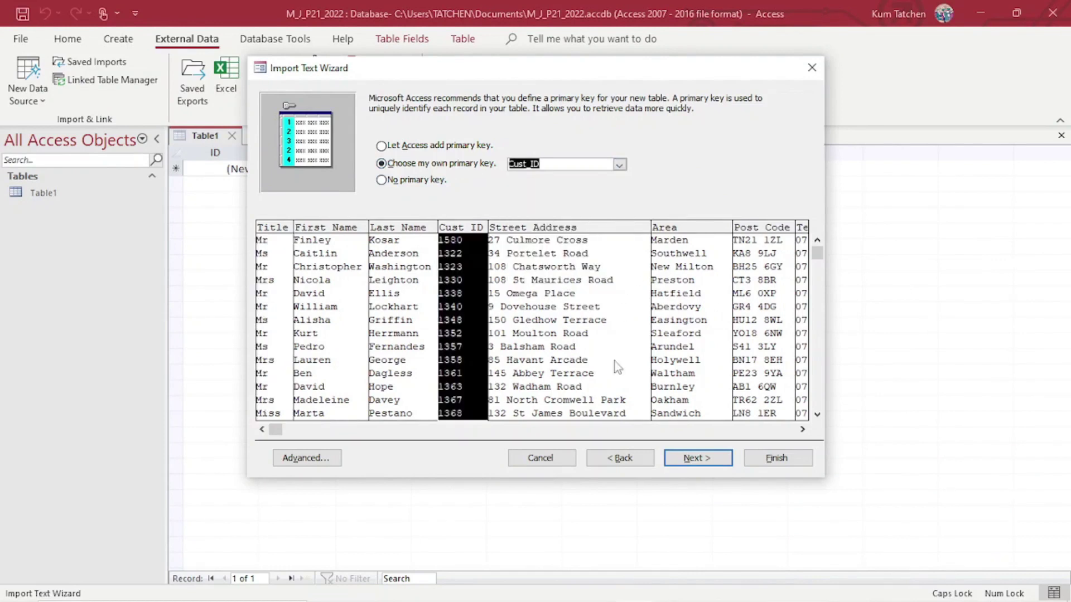
{"action": "left_click", "coordinate": [687, 453]}
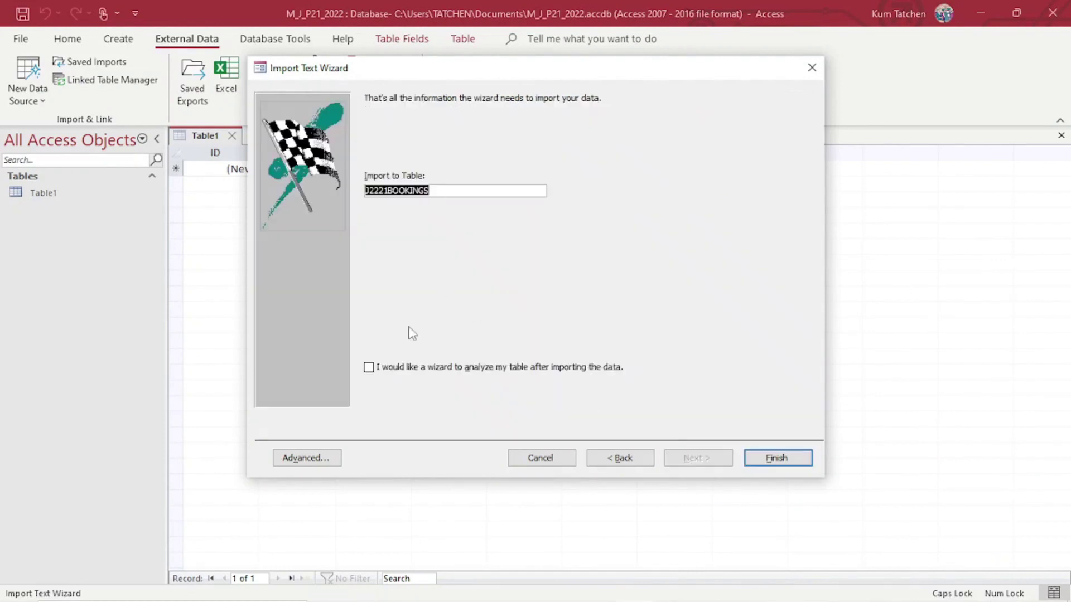
{"action": "left_click", "coordinate": [764, 465]}
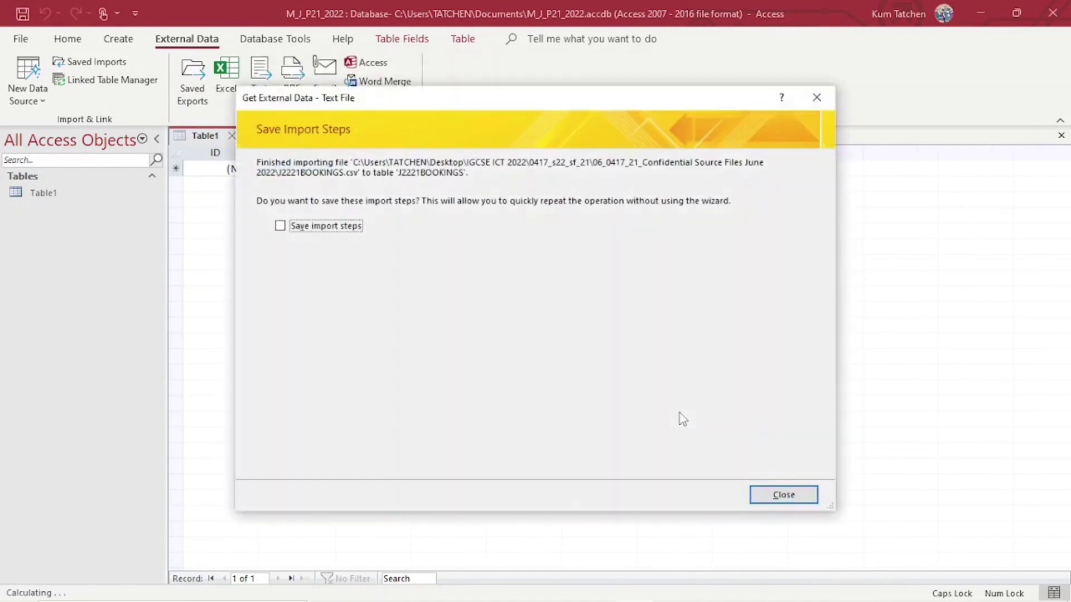
{"action": "left_click", "coordinate": [789, 500]}
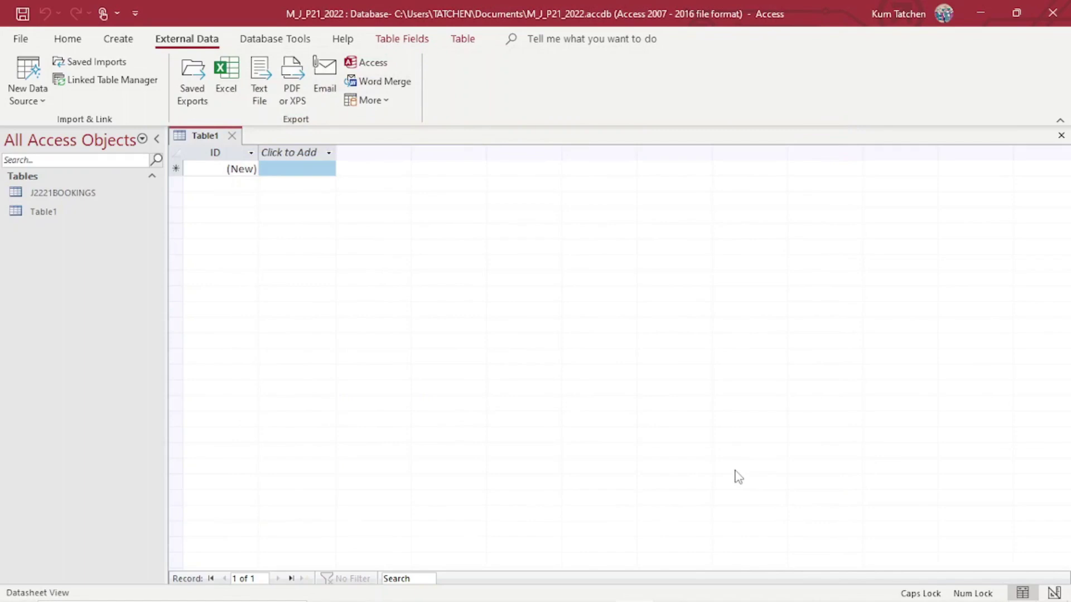
Open the J2221BOOKINGS datasheet and scroll across its 979 records' columns, Title to Yacht_ID.
{"action": "double_click", "coordinate": [71, 193]}
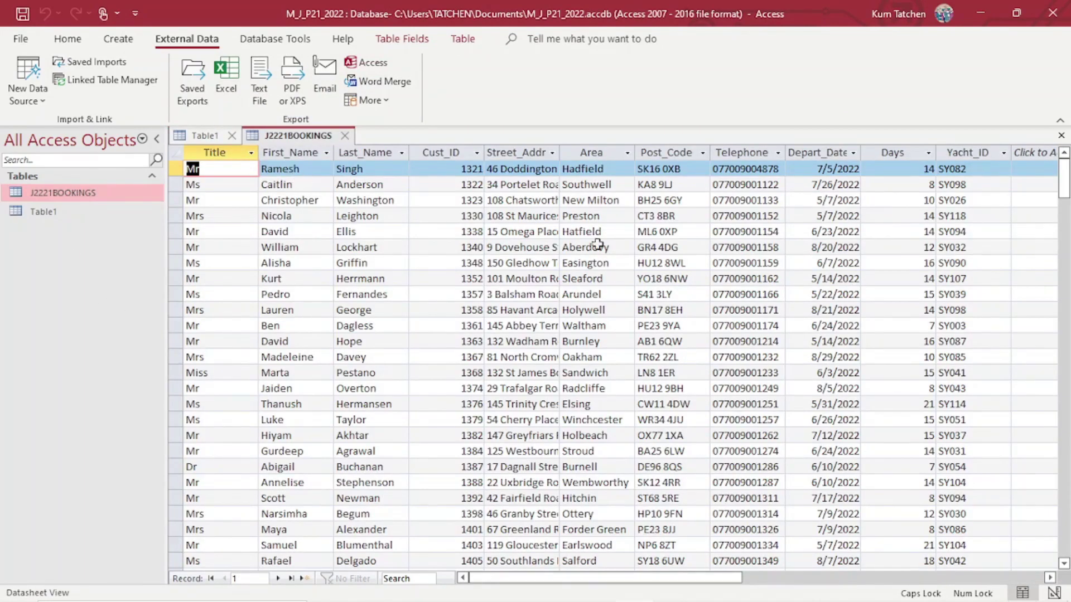
{"action": "left_click_drag", "start_coordinate": [676, 579], "coordinate": [502, 574]}
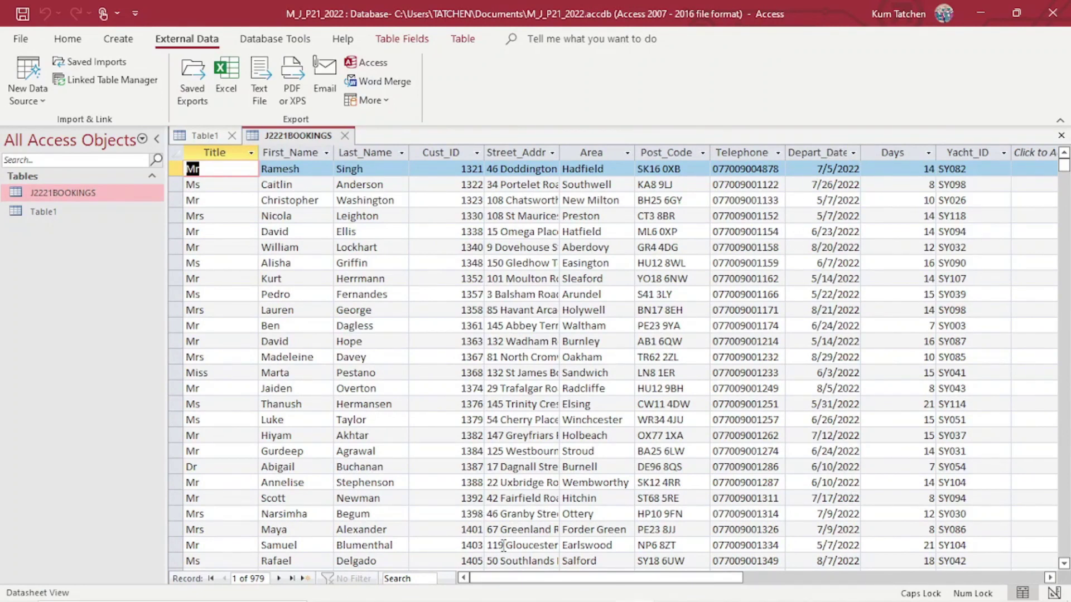
{"action": "left_click_drag", "start_coordinate": [494, 577], "coordinate": [546, 580]}
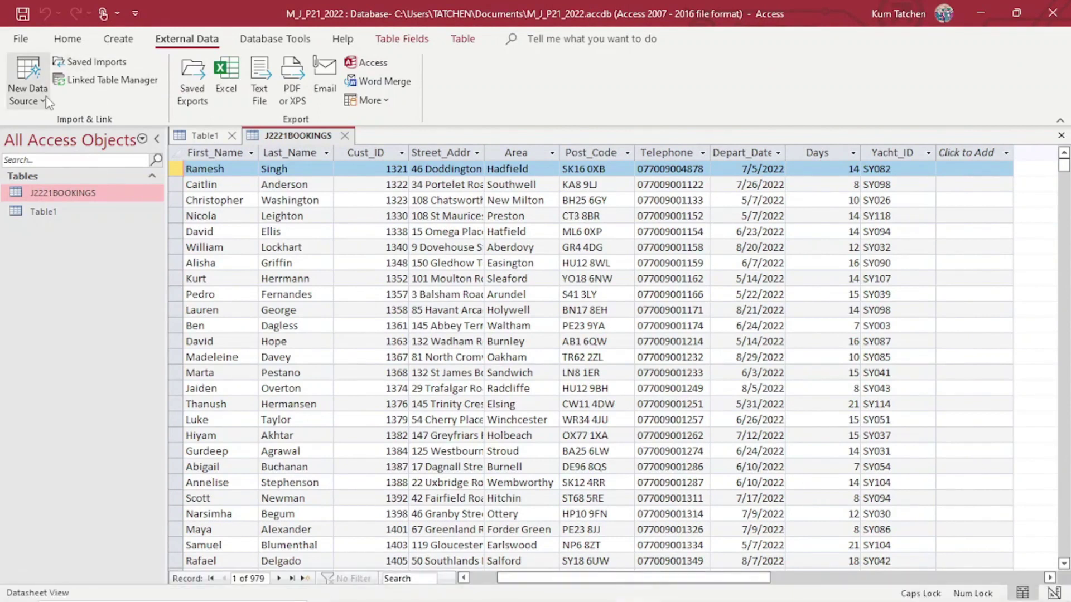
Open J2221BOOKINGS in Design View, select Depart_Date's Format property, and check the PDF's field table.
{"action": "left_click", "coordinate": [28, 84]}
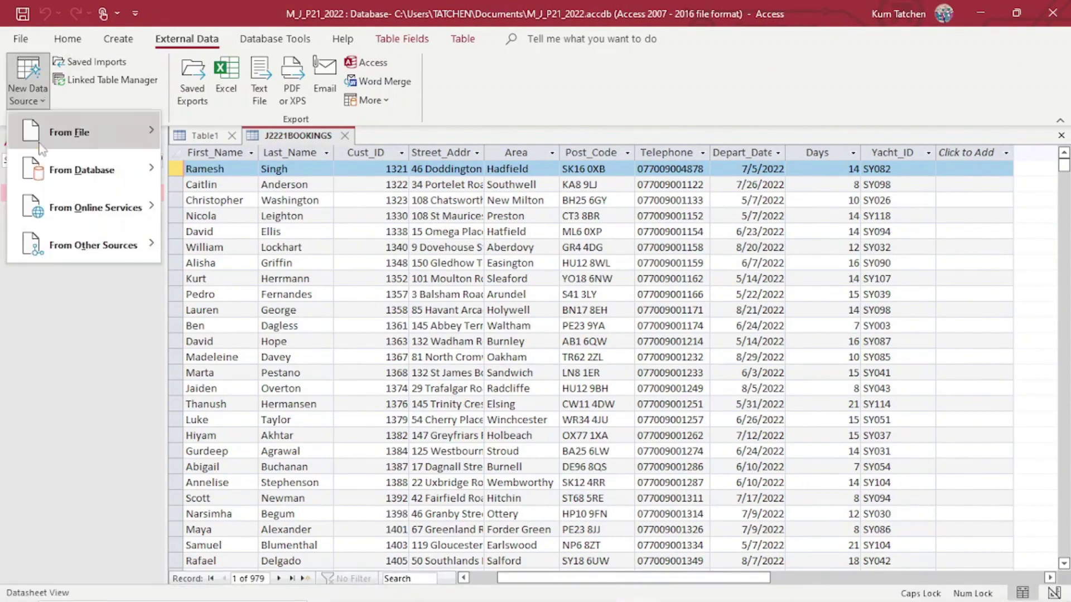
{"action": "left_click", "coordinate": [67, 38]}
{"action": "left_click", "coordinate": [23, 92]}
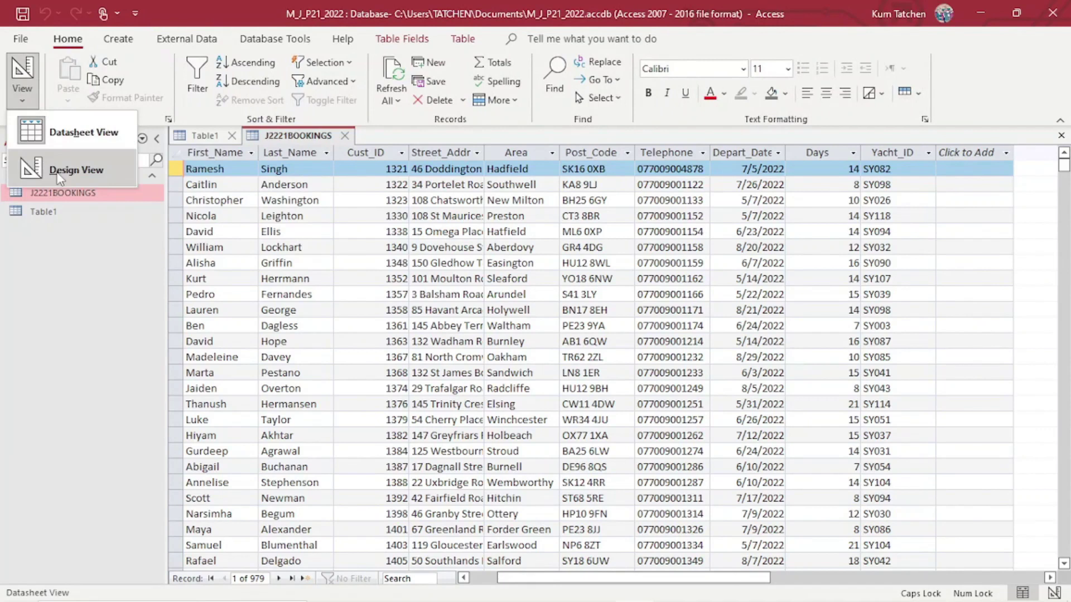
{"action": "left_click", "coordinate": [76, 170]}
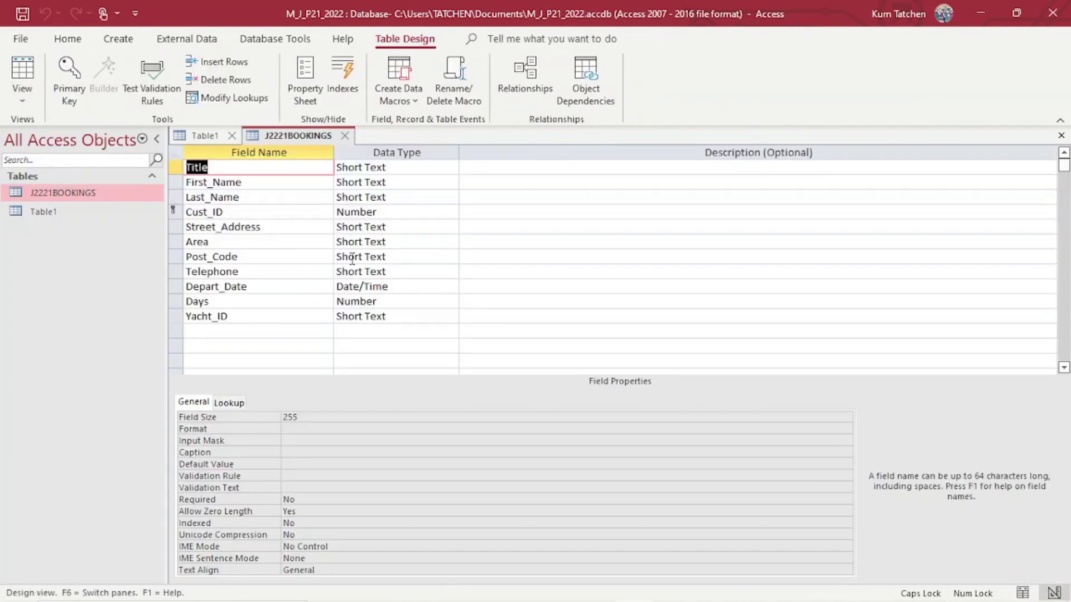
{"action": "left_click", "coordinate": [229, 302]}
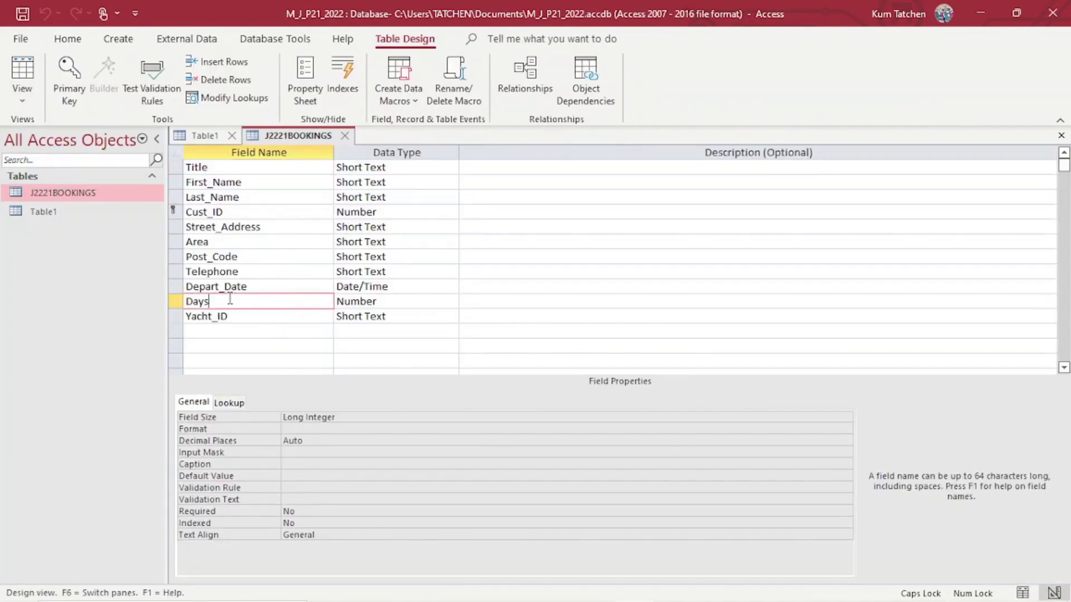
{"action": "left_click", "coordinate": [255, 287]}
{"action": "left_click", "coordinate": [394, 286]}
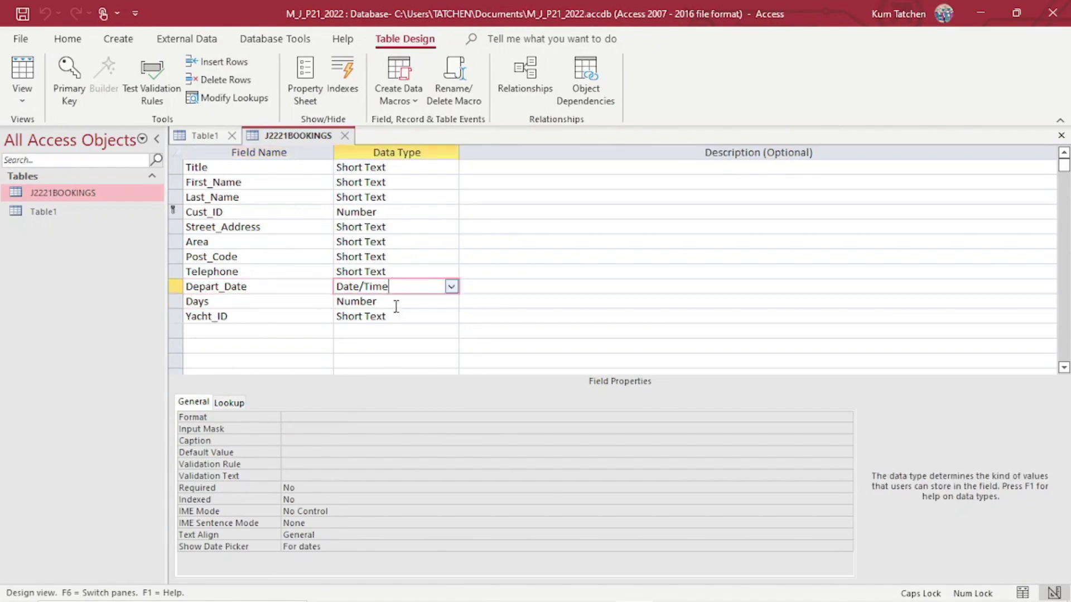
{"action": "left_click", "coordinate": [339, 419]}
{"action": "mouse_move", "coordinate": [462, 600]}
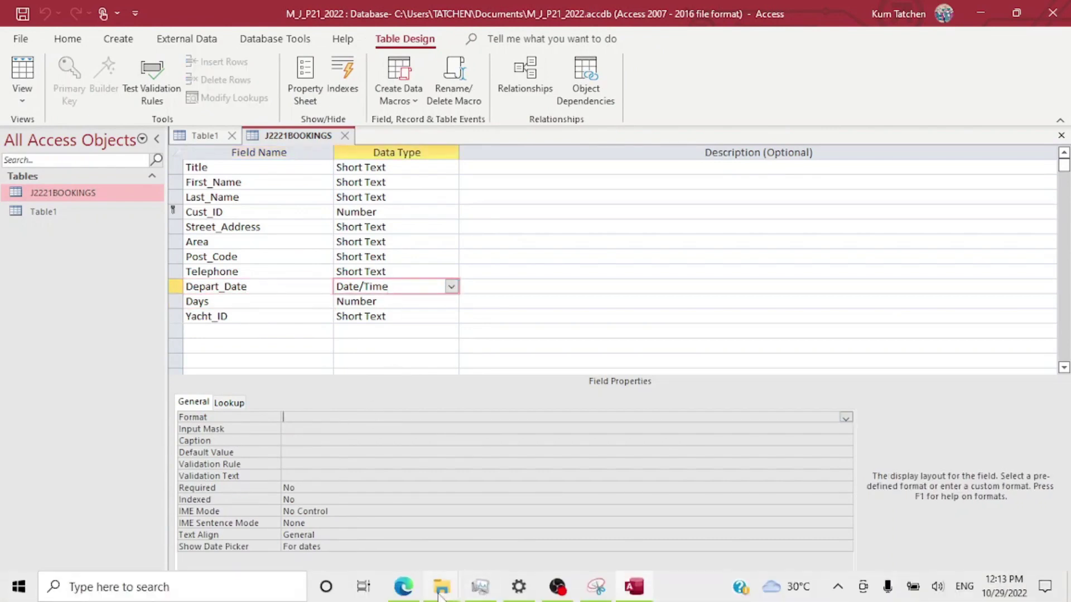
{"action": "left_click", "coordinate": [409, 595]}
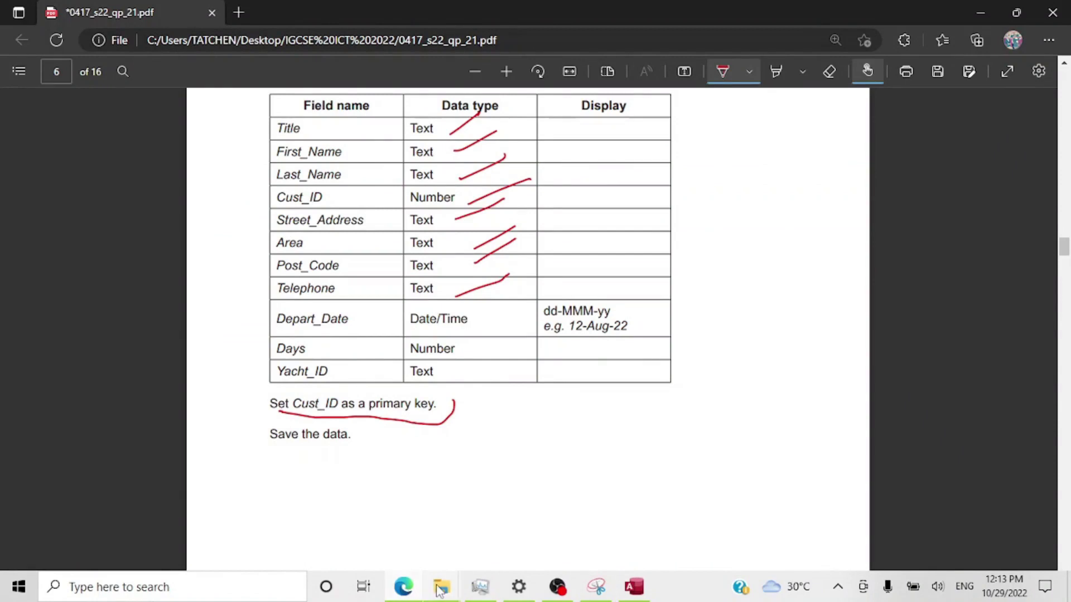
{"action": "mouse_move", "coordinate": [439, 590]}
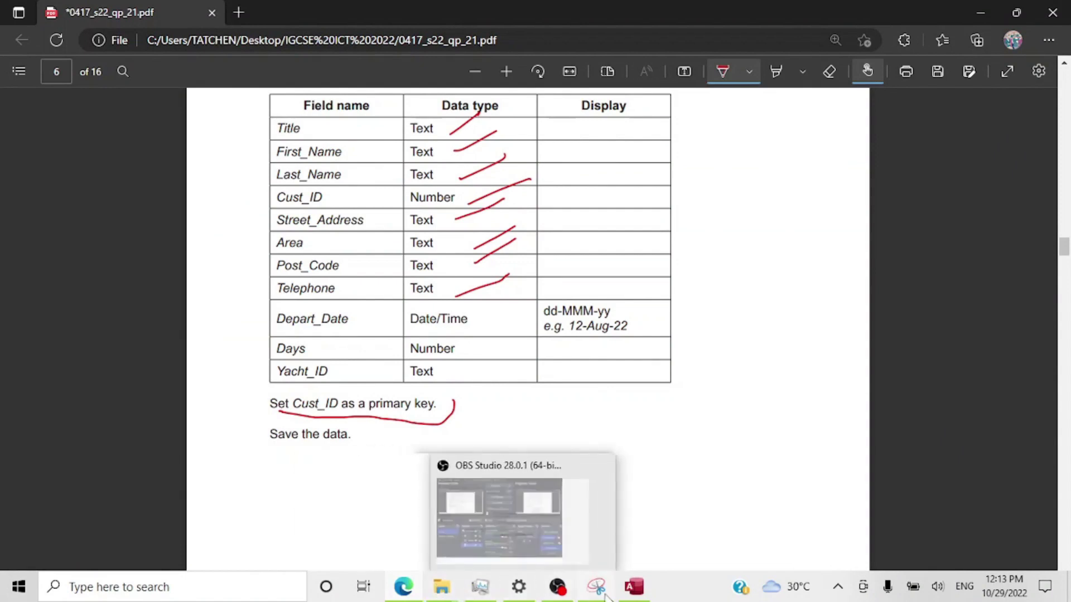
{"action": "left_click", "coordinate": [636, 595]}
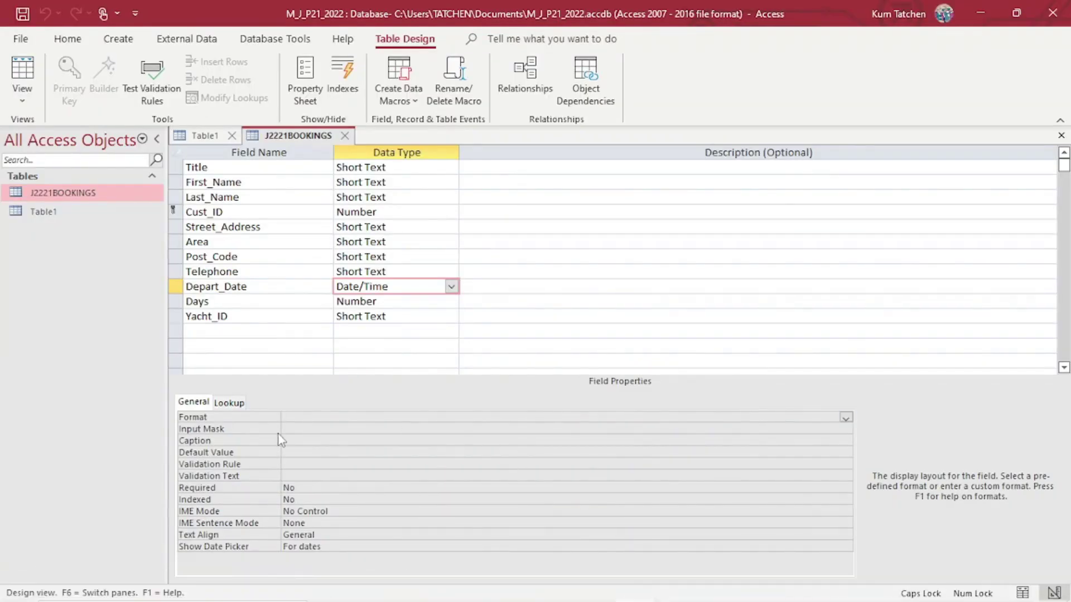
Set Depart_Date's Format to Medium Date and save, showing dates like 05-Jul-22.
{"action": "left_click", "coordinate": [848, 419]}
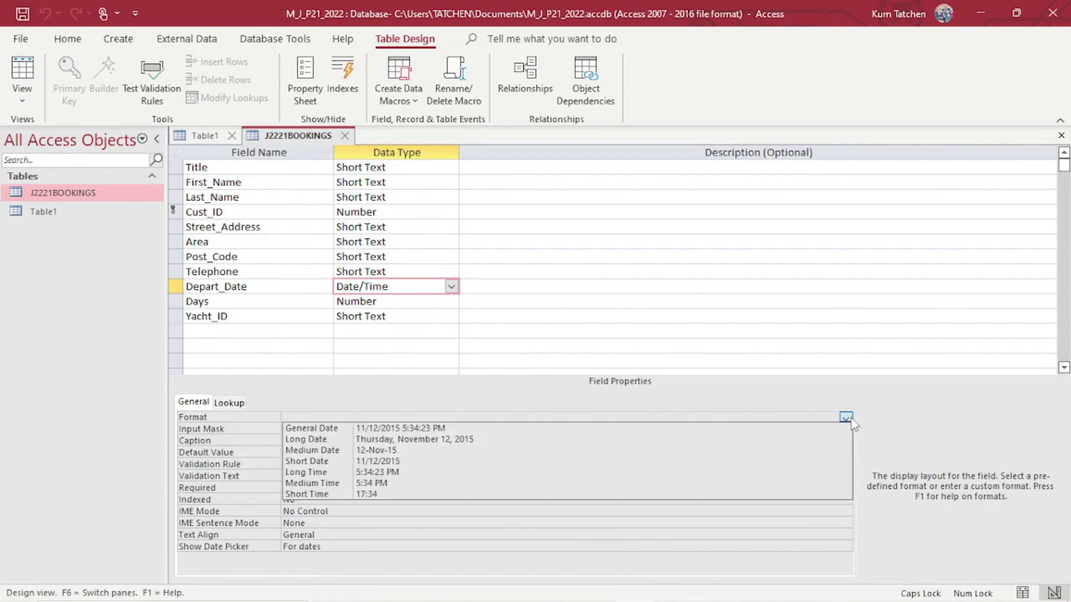
{"action": "left_click", "coordinate": [389, 451]}
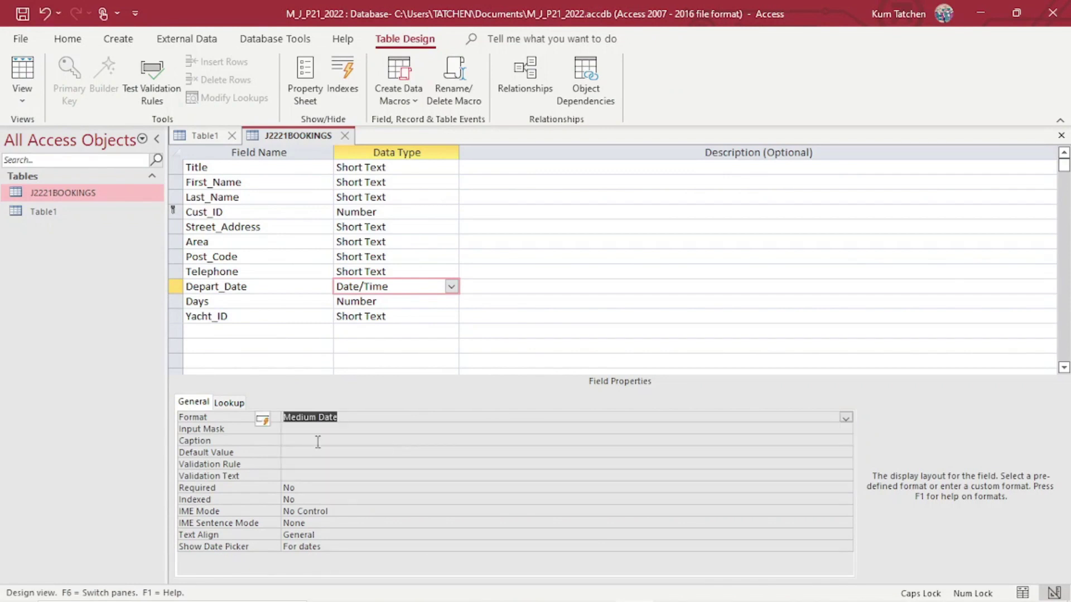
{"action": "left_click", "coordinate": [313, 430]}
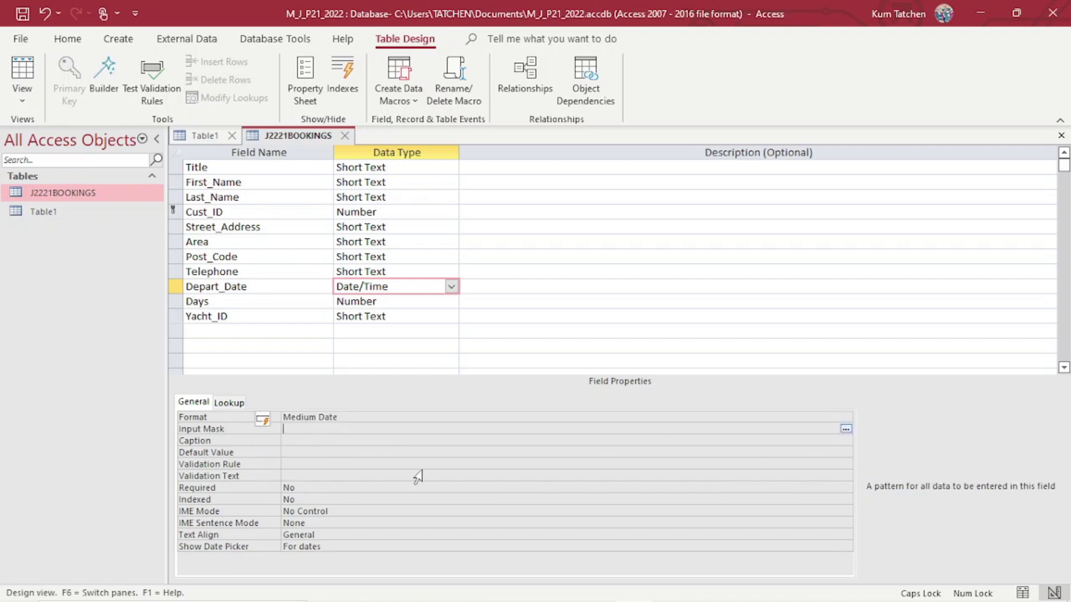
{"action": "left_click", "coordinate": [16, 78]}
{"action": "left_click", "coordinate": [523, 359]}
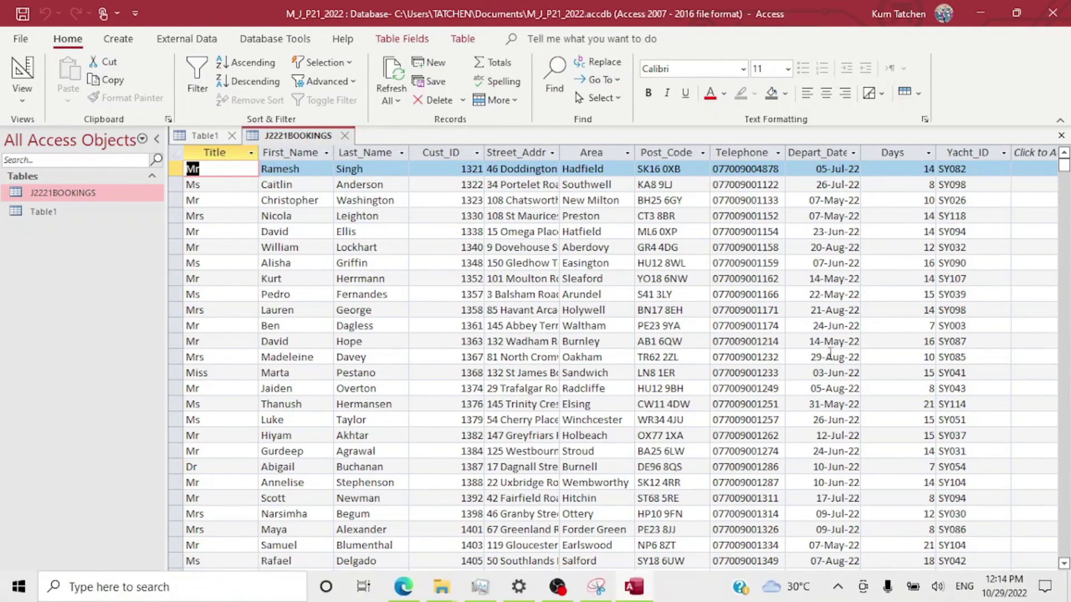
{"action": "scroll", "coordinate": [831, 349], "scroll_direction": "down", "scroll_amount": 1}
{"action": "scroll", "coordinate": [830, 349], "scroll_direction": "up", "scroll_amount": 1}
{"action": "scroll", "coordinate": [831, 348], "scroll_direction": "down", "scroll_amount": 12}
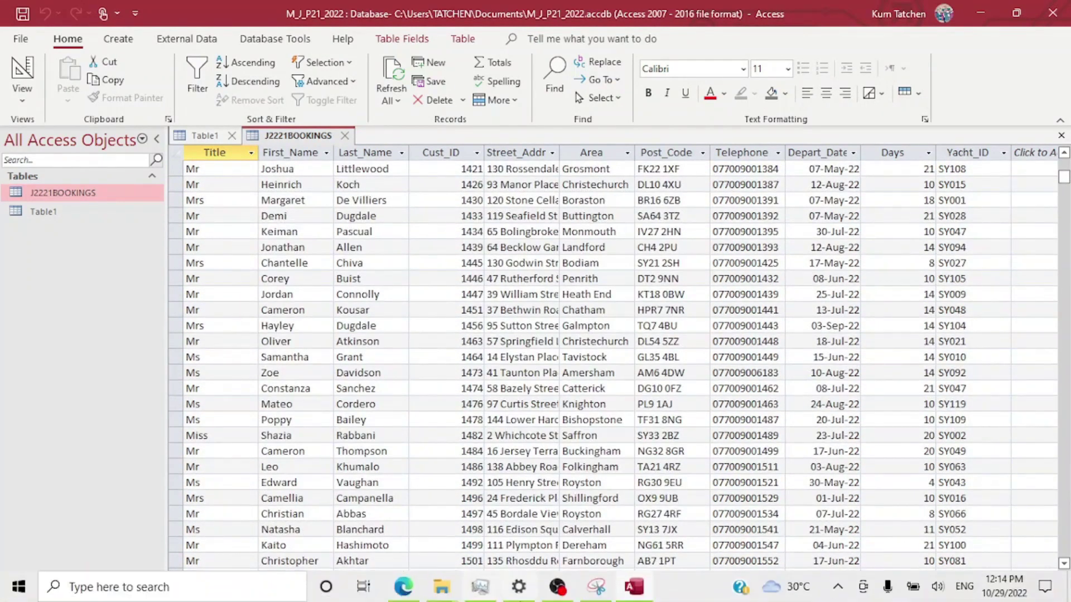
Tick off the Depart_Date, Days and Yacht_ID rows on the question paper.
{"action": "left_click", "coordinate": [405, 588]}
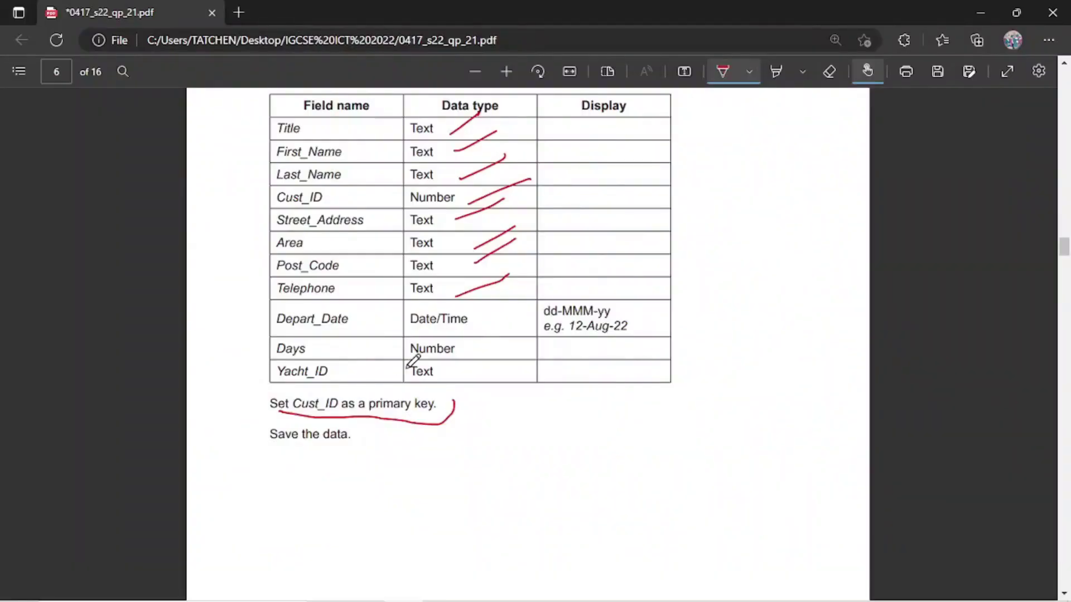
{"action": "mouse_move", "coordinate": [516, 323]}
{"action": "left_mouse_down"}
{"action": "mouse_move", "coordinate": [545, 319]}
{"action": "mouse_move", "coordinate": [581, 283]}
{"action": "left_mouse_up"}
{"action": "left_click_drag", "start_coordinate": [490, 353], "coordinate": [537, 328]}
{"action": "left_click_drag", "start_coordinate": [481, 377], "coordinate": [542, 350]}
{"action": "mouse_move", "coordinate": [591, 601]}
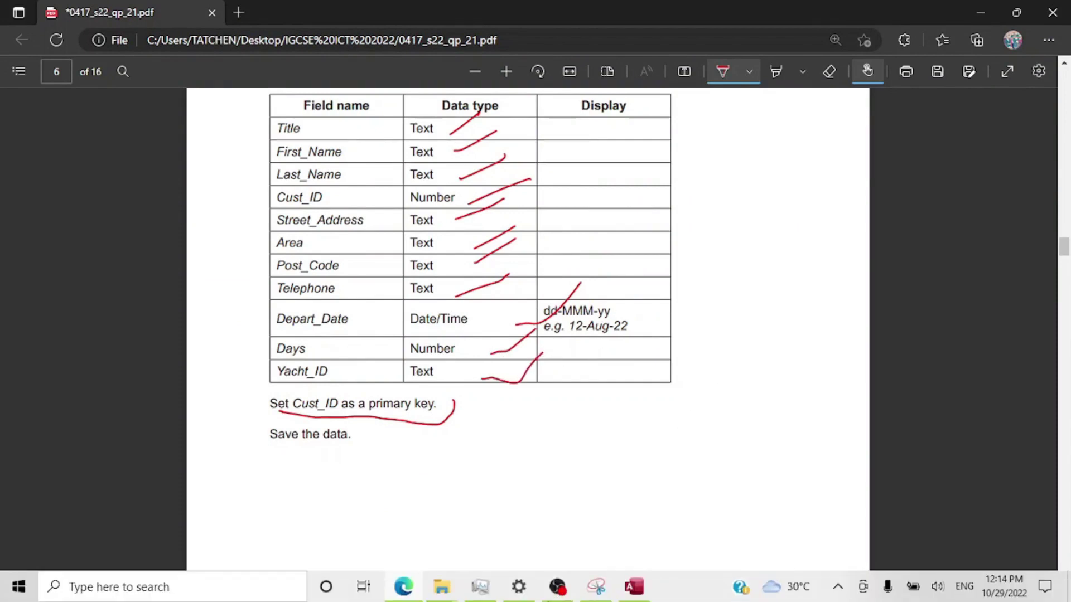
{"action": "left_click", "coordinate": [634, 587]}
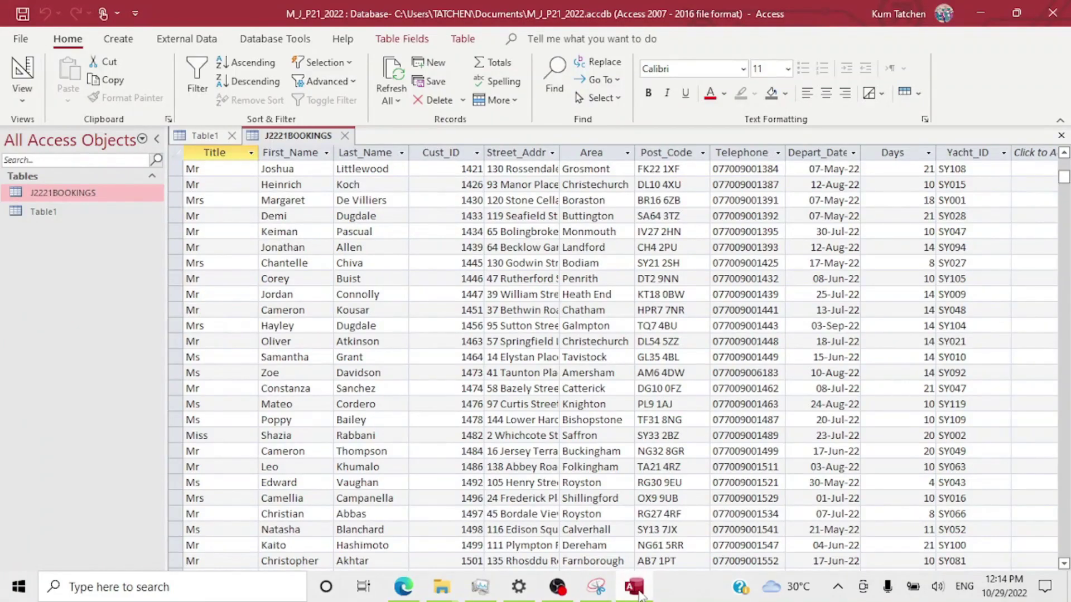
Scroll the question paper to page 7's J2221YACHTS.csv import task and return to Access.
{"action": "left_click", "coordinate": [639, 593]}
{"action": "left_click", "coordinate": [401, 592]}
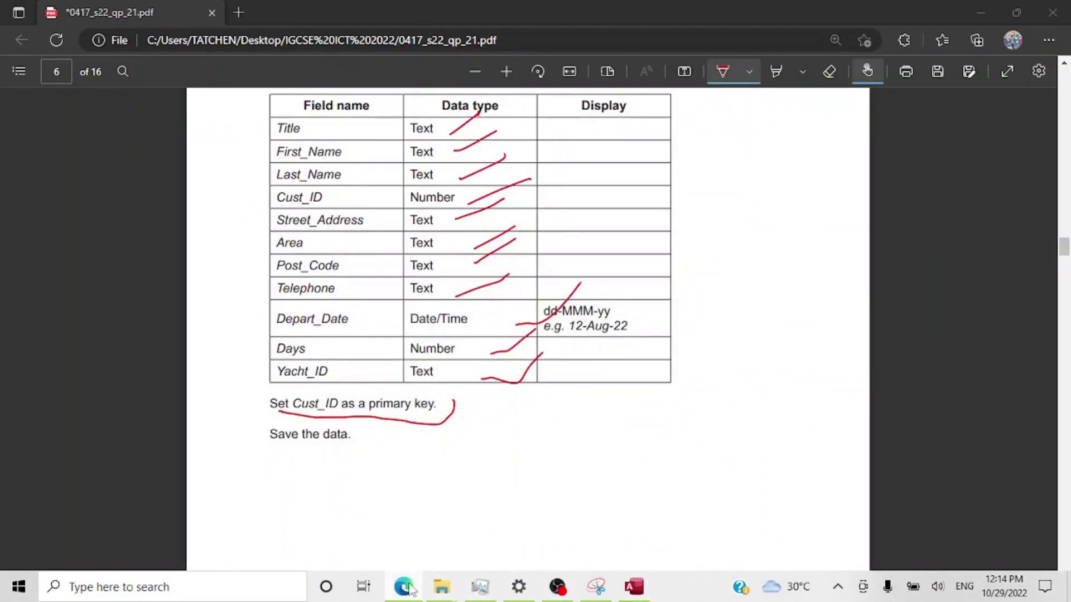
{"action": "left_click", "coordinate": [399, 590]}
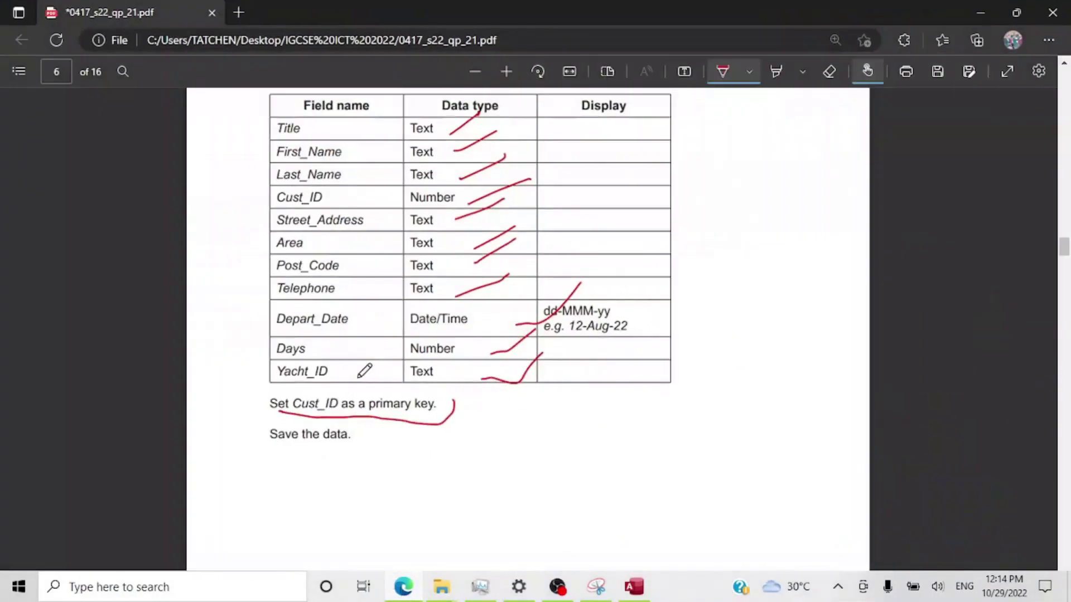
{"action": "scroll", "coordinate": [363, 371], "scroll_direction": "down", "scroll_amount": 10}
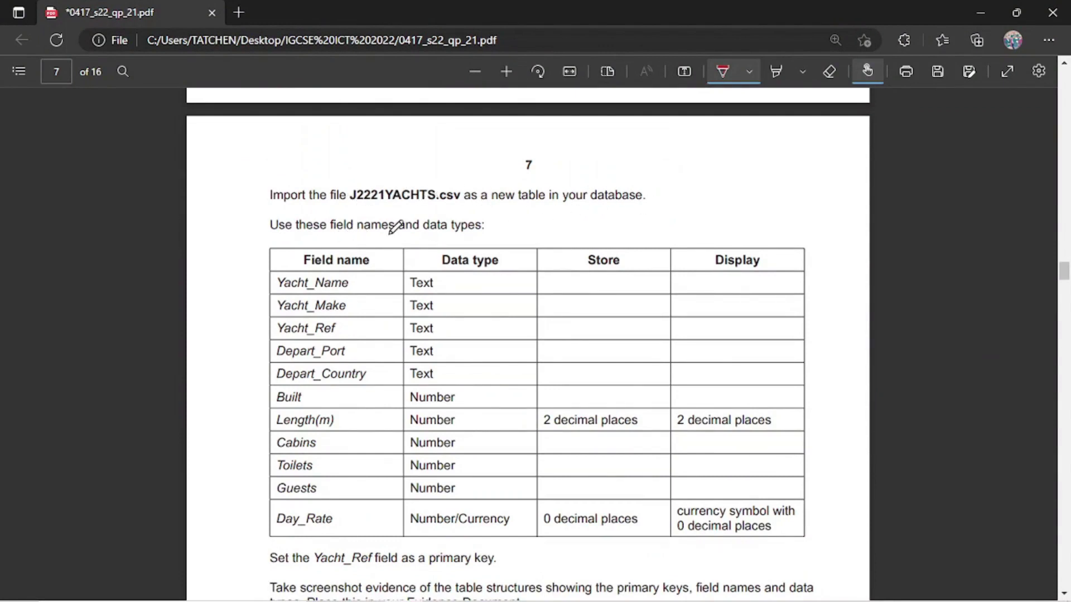
{"action": "mouse_move", "coordinate": [574, 580]}
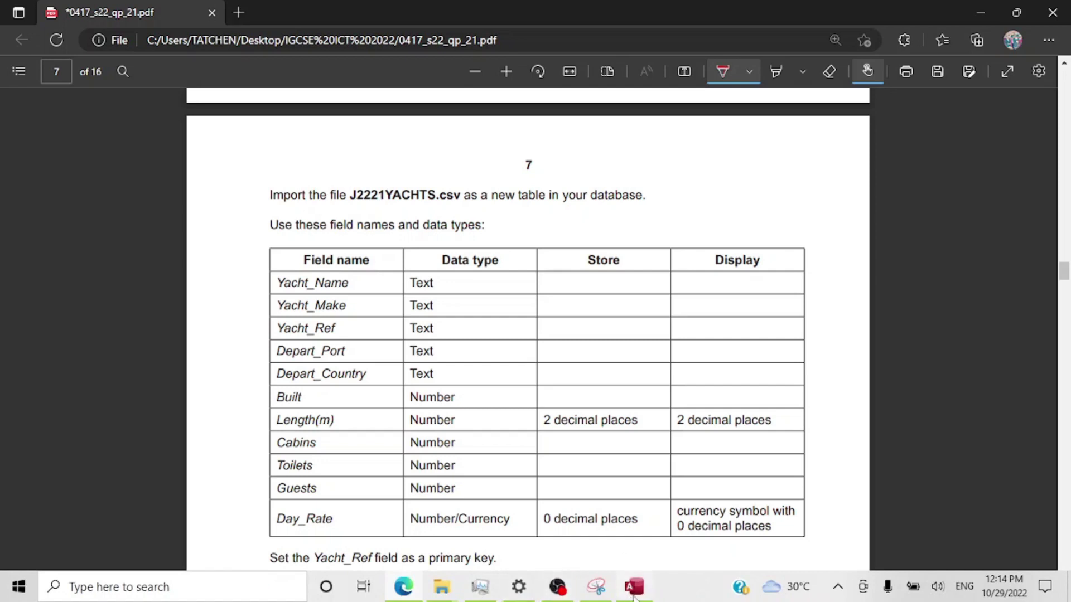
{"action": "left_click", "coordinate": [634, 595]}
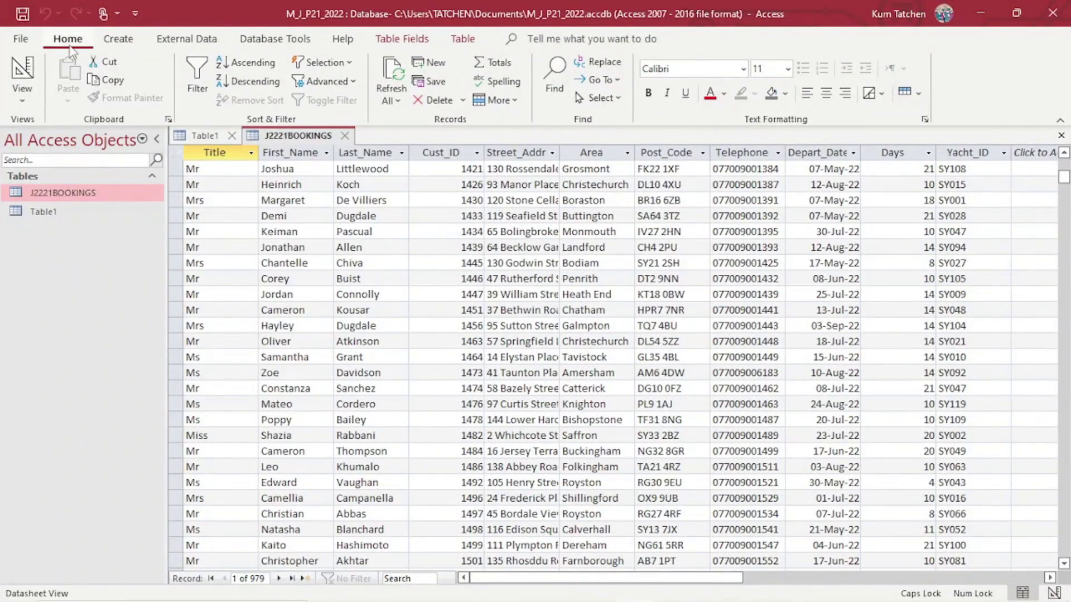
Start a text-file import of J2221YACHTS.csv into a new table.
{"action": "left_click", "coordinate": [186, 39]}
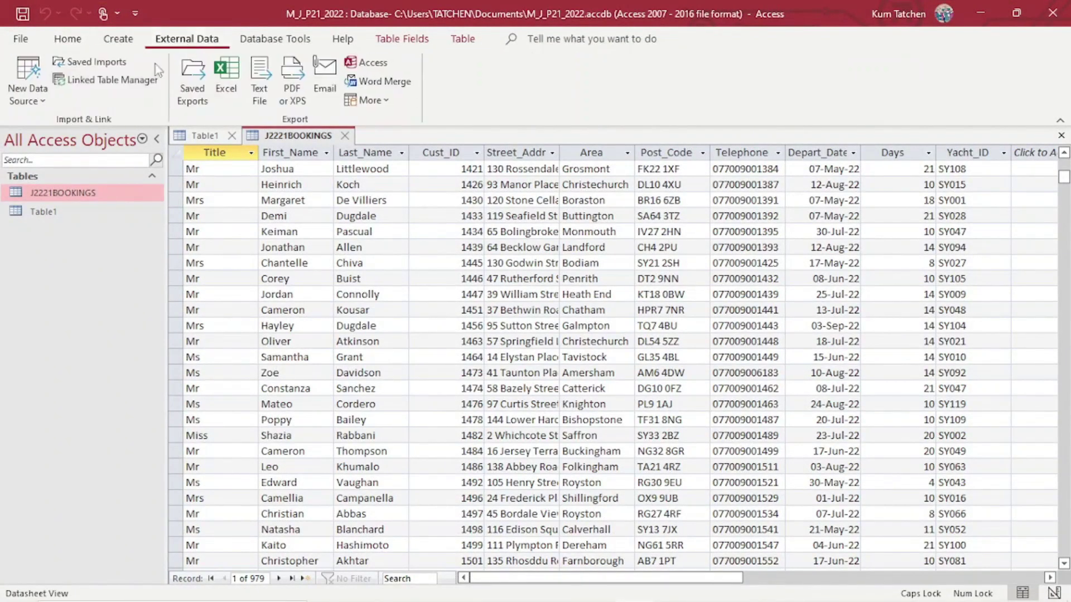
{"action": "left_click", "coordinate": [40, 103]}
{"action": "mouse_move", "coordinate": [140, 132]}
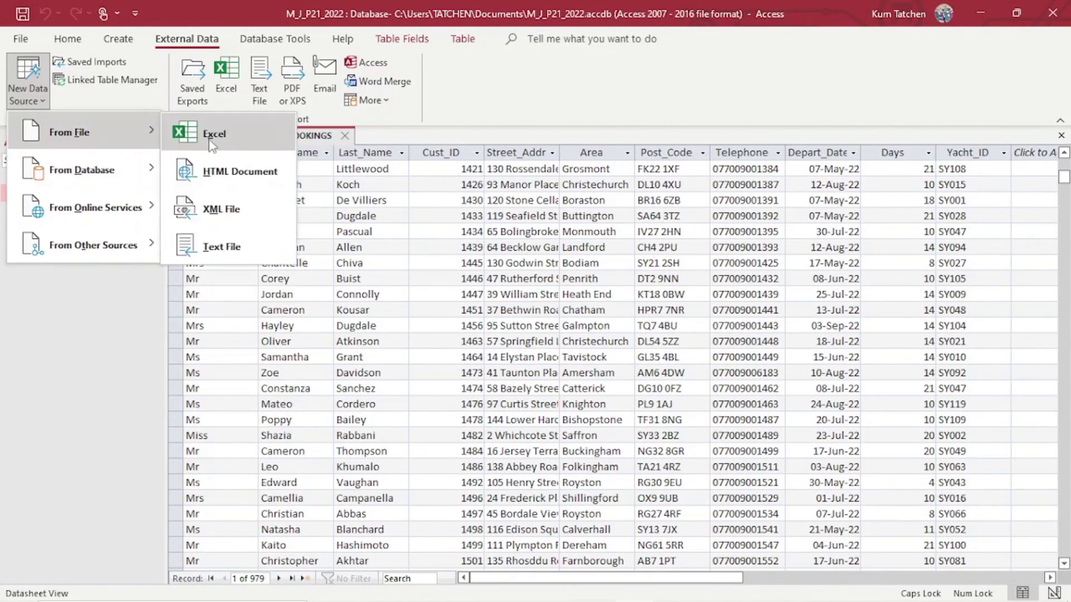
{"action": "left_click", "coordinate": [226, 245]}
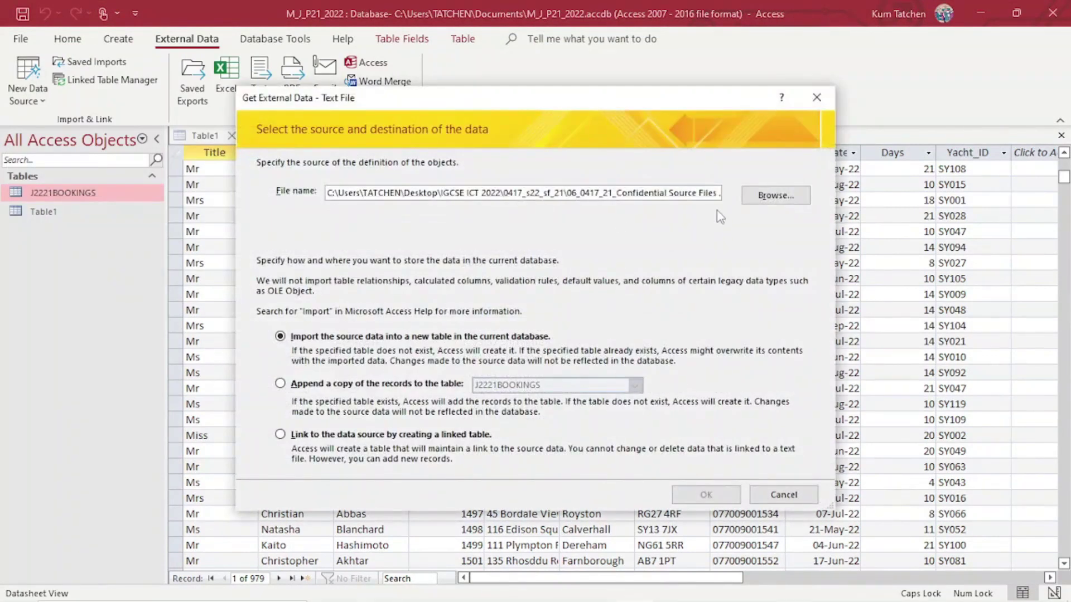
{"action": "left_click", "coordinate": [761, 205]}
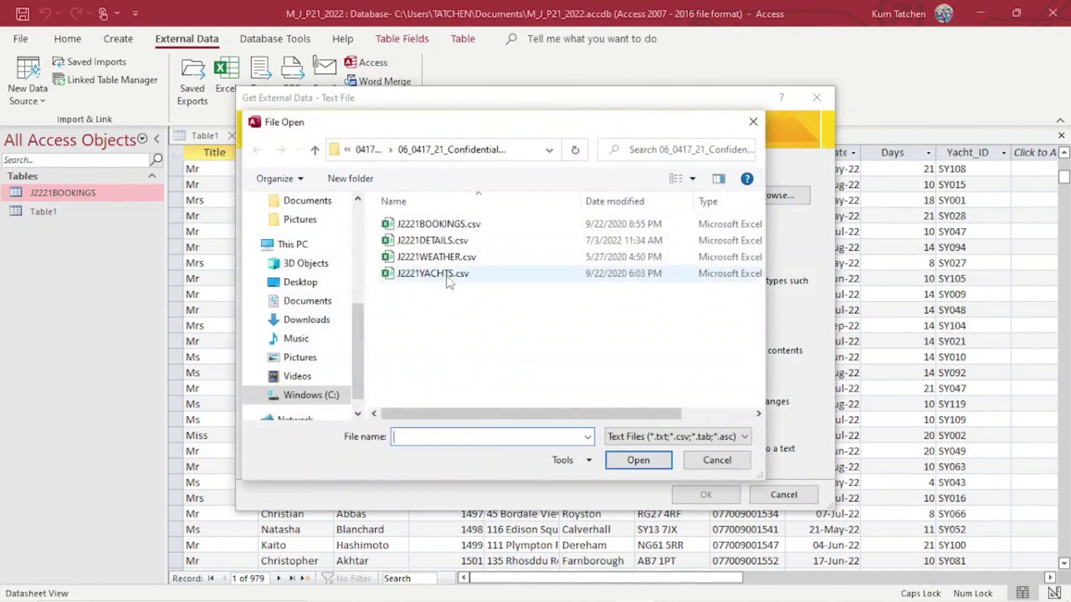
{"action": "left_click", "coordinate": [467, 274]}
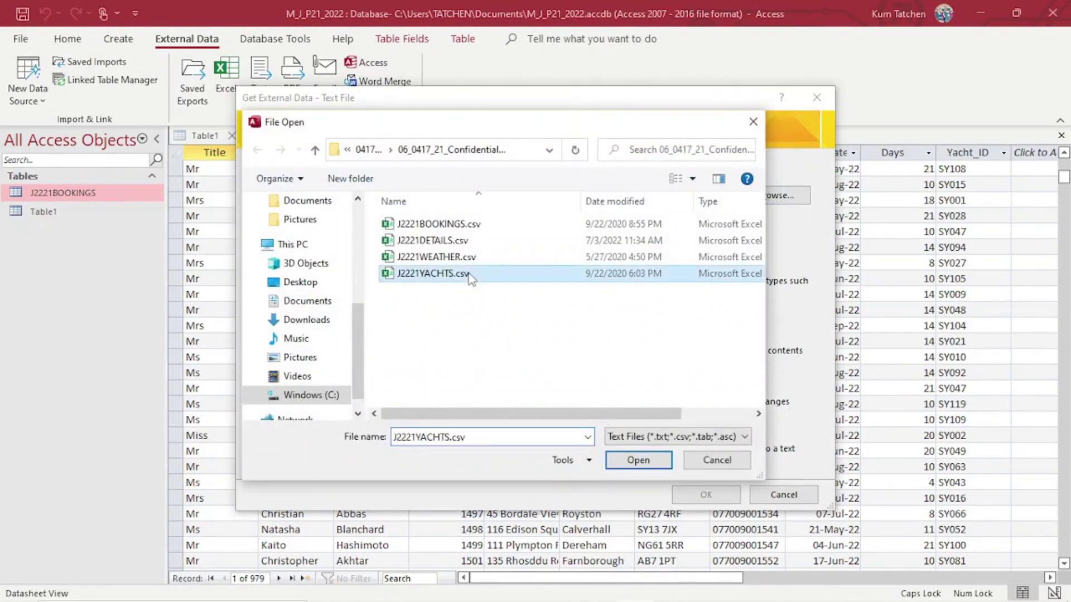
{"action": "left_click", "coordinate": [658, 462]}
{"action": "left_click", "coordinate": [705, 494]}
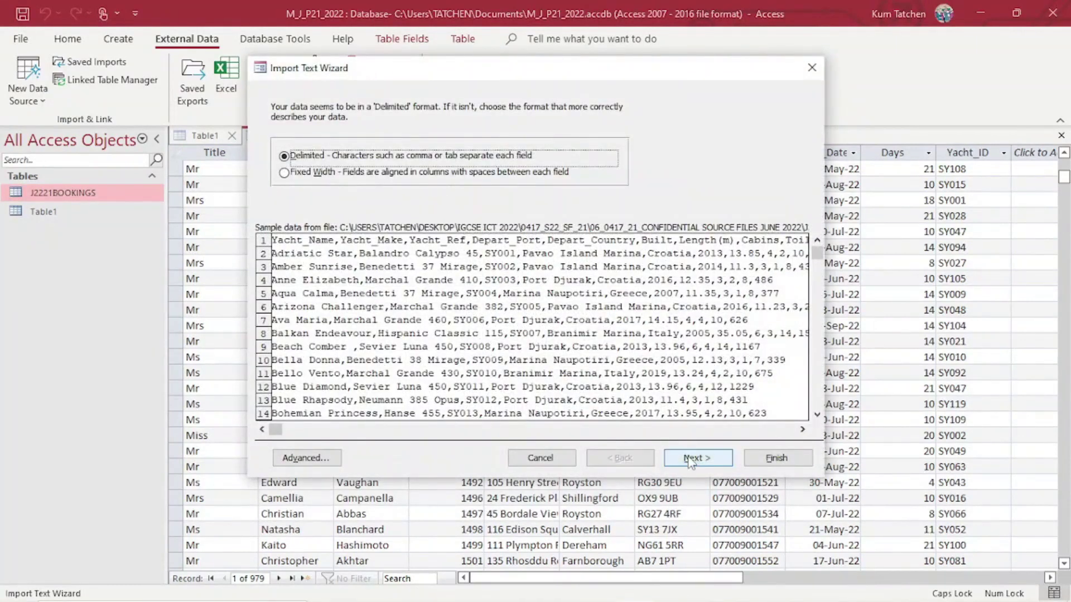
Mark the first row as field names and bring up the Advanced import specification.
{"action": "left_click", "coordinate": [690, 459]}
{"action": "left_click", "coordinate": [304, 186]}
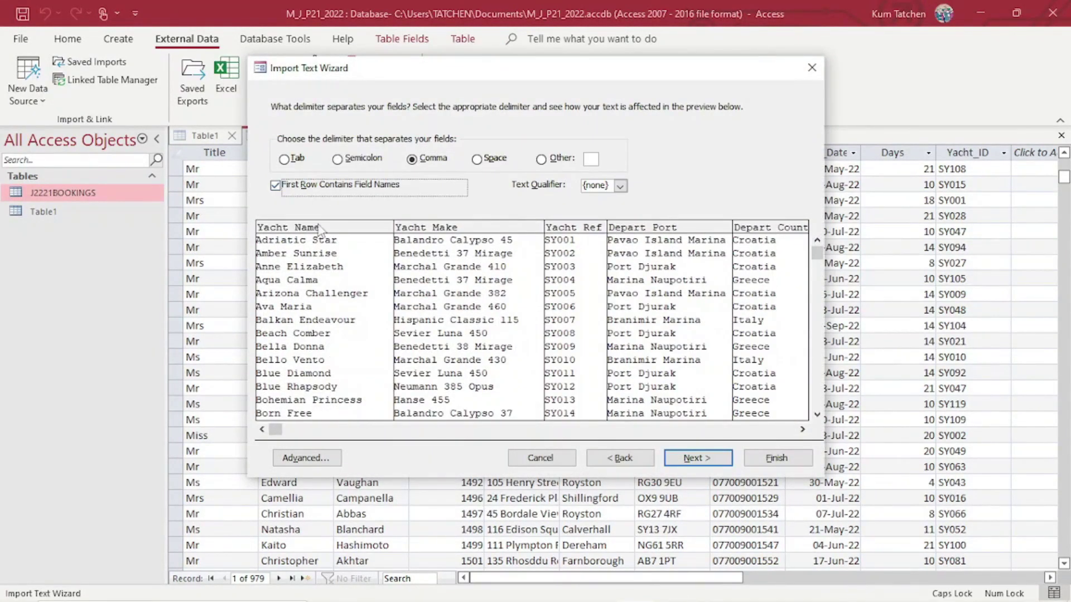
{"action": "left_click", "coordinate": [307, 459]}
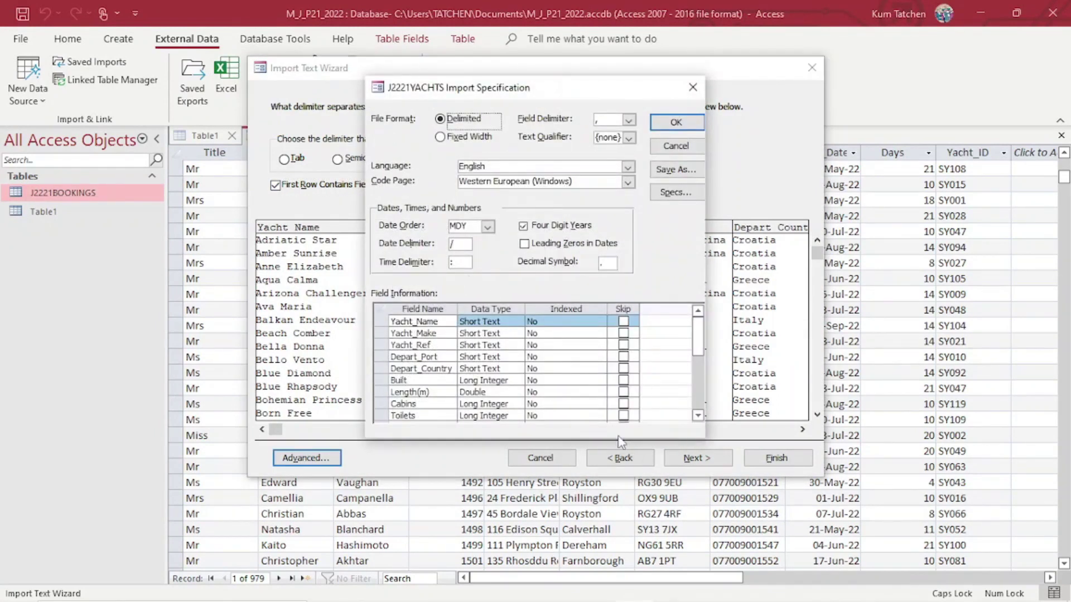
Choose DMY as the import date order, then bring up the exam question paper in Edge.
{"action": "left_click", "coordinate": [488, 226]}
{"action": "left_click", "coordinate": [475, 237]}
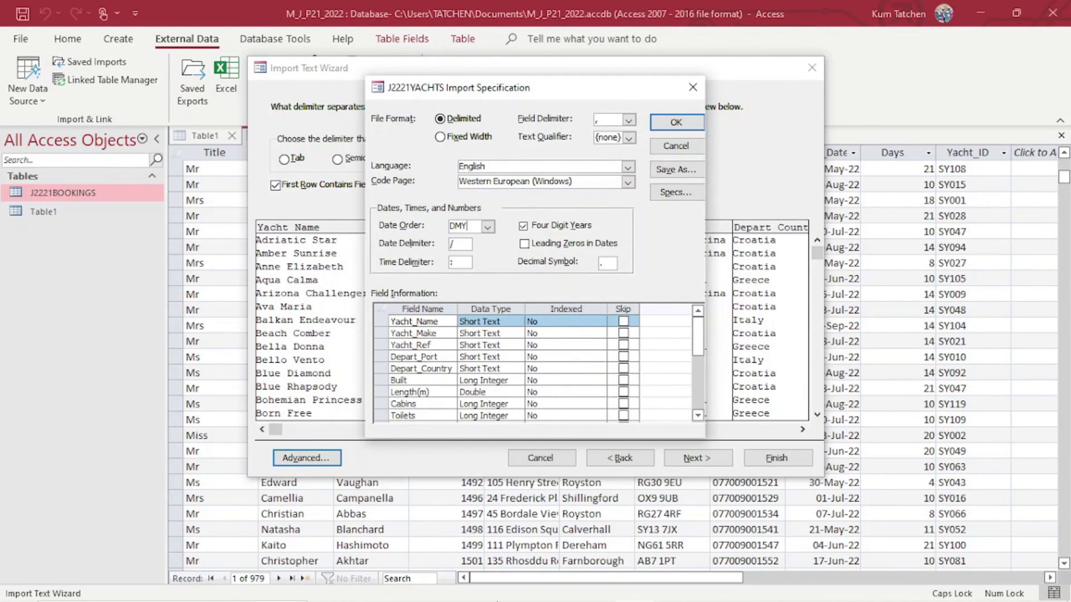
{"action": "left_click", "coordinate": [404, 587]}
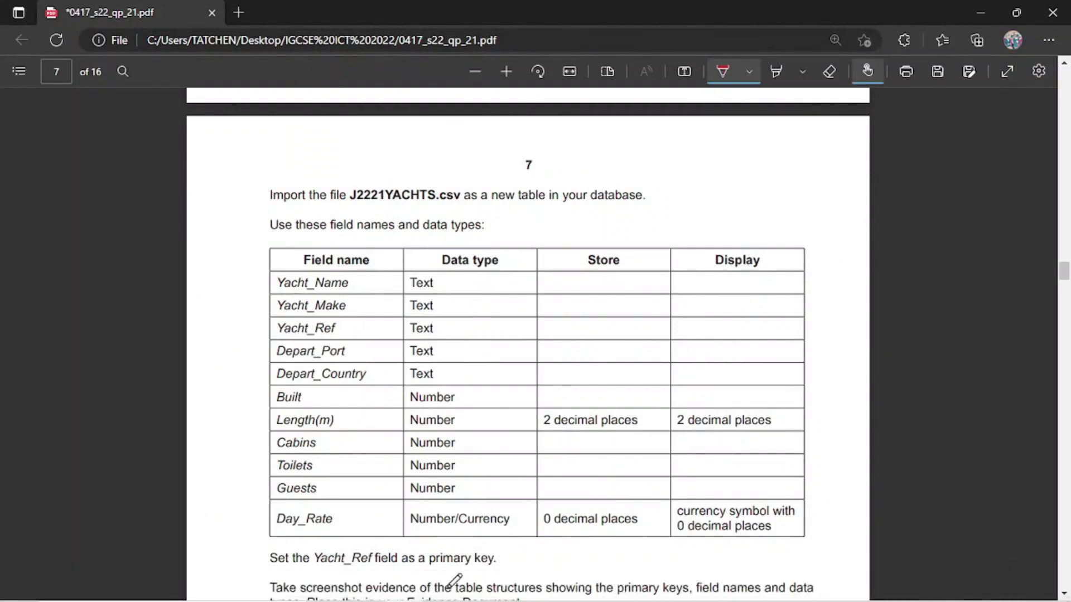
Check the Access import settings briefly, then return to the exam paper.
{"action": "mouse_move", "coordinate": [510, 583]}
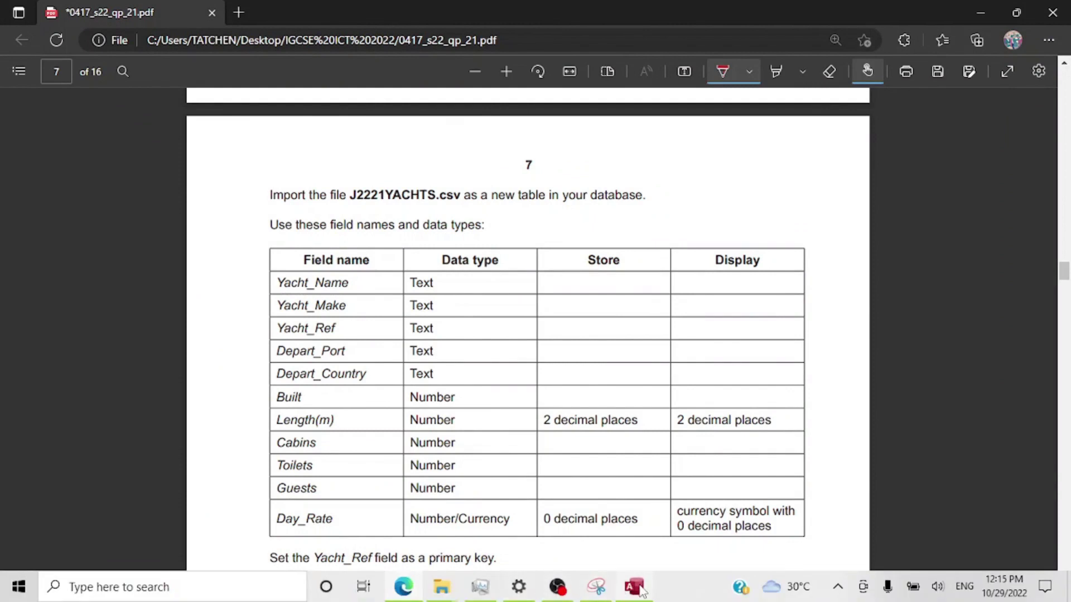
{"action": "left_click", "coordinate": [635, 587]}
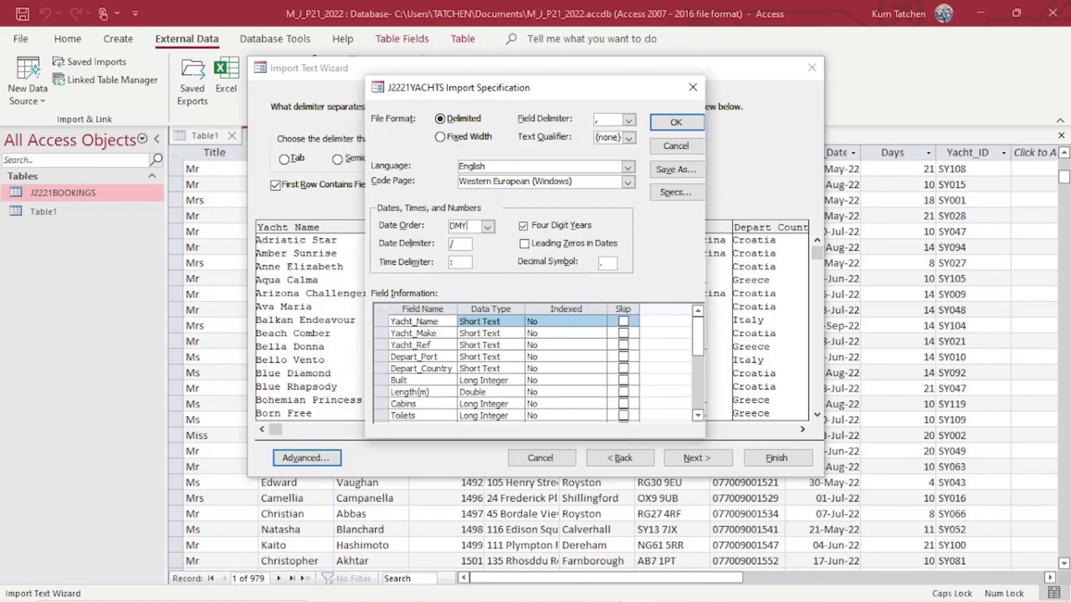
{"action": "mouse_move", "coordinate": [632, 594]}
{"action": "left_click", "coordinate": [410, 586]}
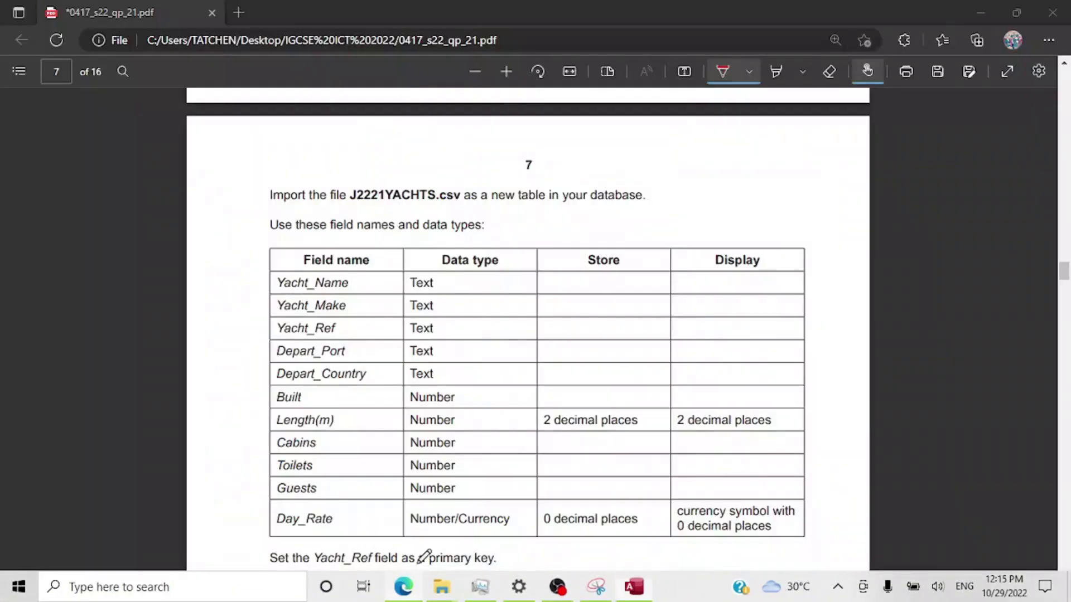
On the paper, tick the five Text rows and circle Length(m)'s Number type.
{"action": "left_click_drag", "start_coordinate": [438, 282], "coordinate": [484, 256]}
{"action": "left_click_drag", "start_coordinate": [451, 300], "coordinate": [497, 284]}
{"action": "mouse_move", "coordinate": [452, 328]}
{"action": "left_mouse_down"}
{"action": "mouse_move", "coordinate": [465, 323]}
{"action": "mouse_move", "coordinate": [479, 363]}
{"action": "left_mouse_up"}
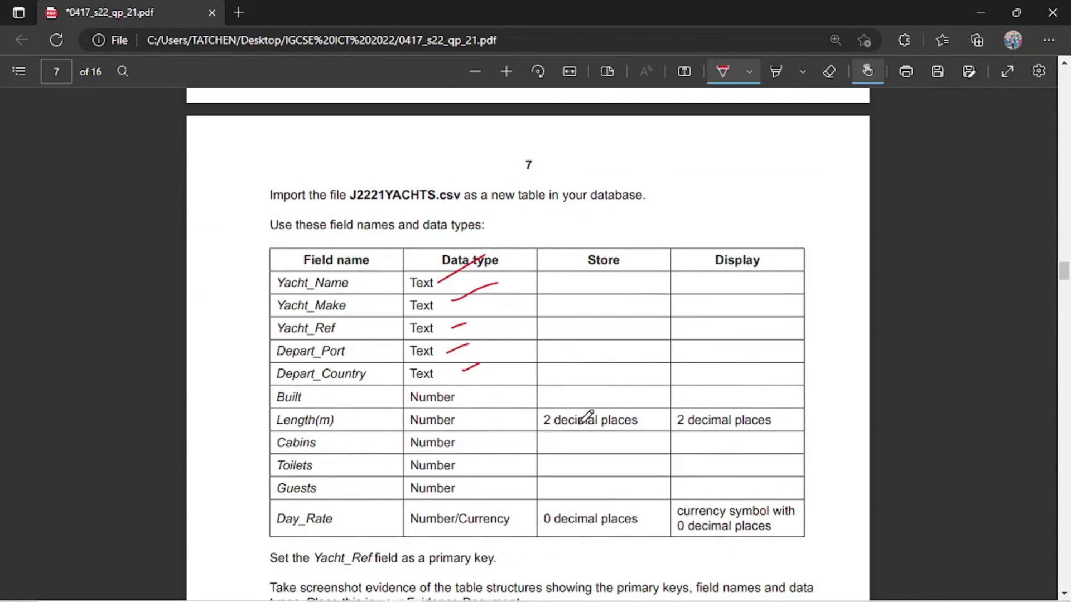
{"action": "mouse_move", "coordinate": [459, 413]}
{"action": "left_mouse_down"}
{"action": "mouse_move", "coordinate": [410, 412]}
{"action": "mouse_move", "coordinate": [415, 431]}
{"action": "mouse_move", "coordinate": [452, 433]}
{"action": "mouse_move", "coordinate": [468, 419]}
{"action": "mouse_move", "coordinate": [459, 410]}
{"action": "left_mouse_up"}
{"action": "mouse_move", "coordinate": [556, 590]}
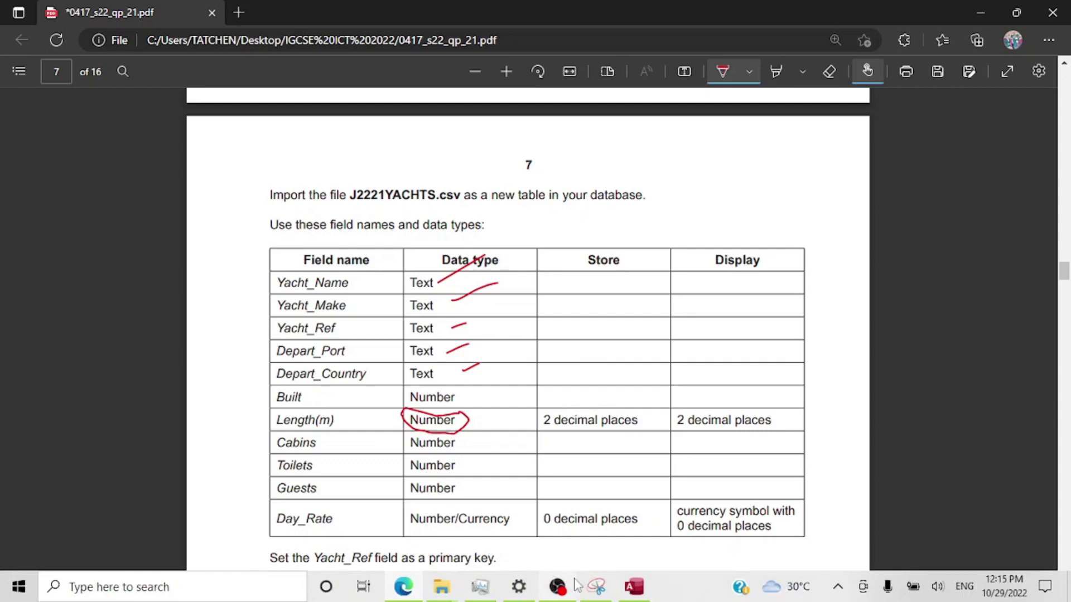
{"action": "left_click", "coordinate": [633, 587]}
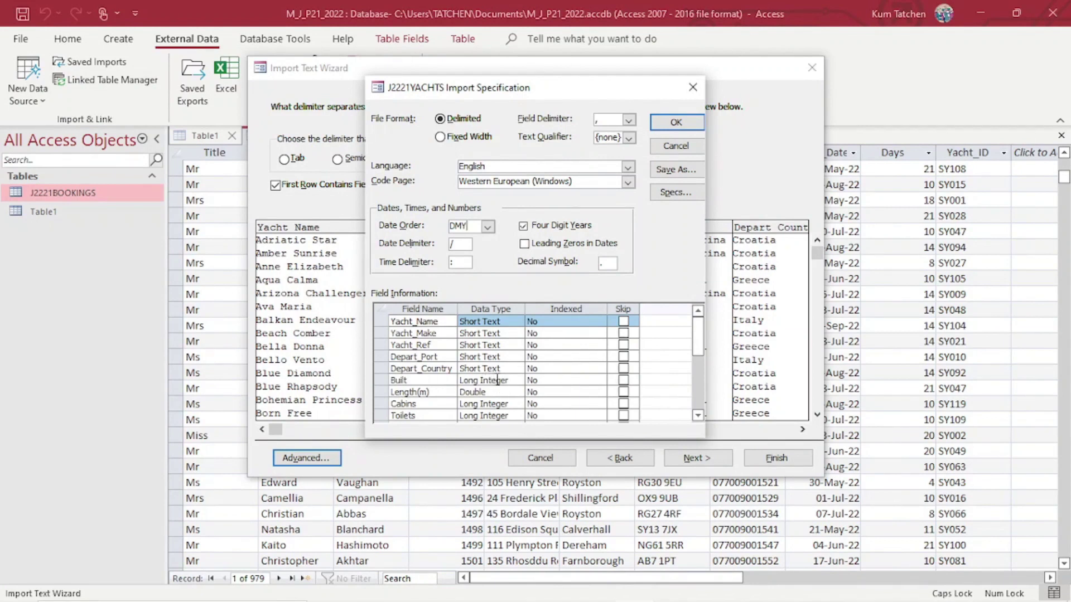
Try Long Integer for Length(m), then set it back to Double.
{"action": "left_click", "coordinate": [483, 393]}
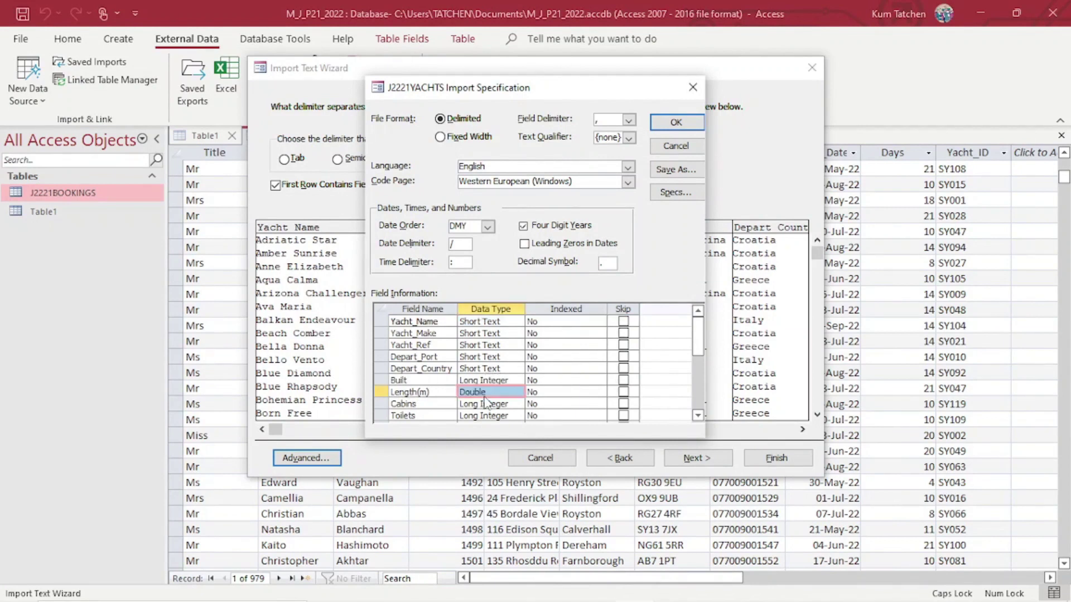
{"action": "left_click", "coordinate": [517, 393]}
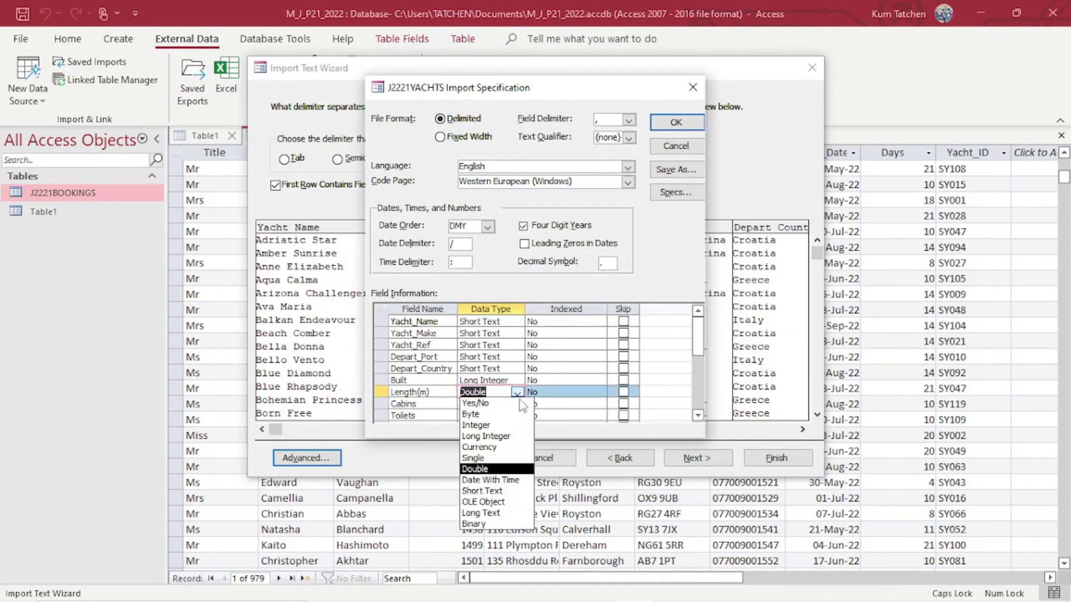
{"action": "left_click", "coordinate": [486, 436]}
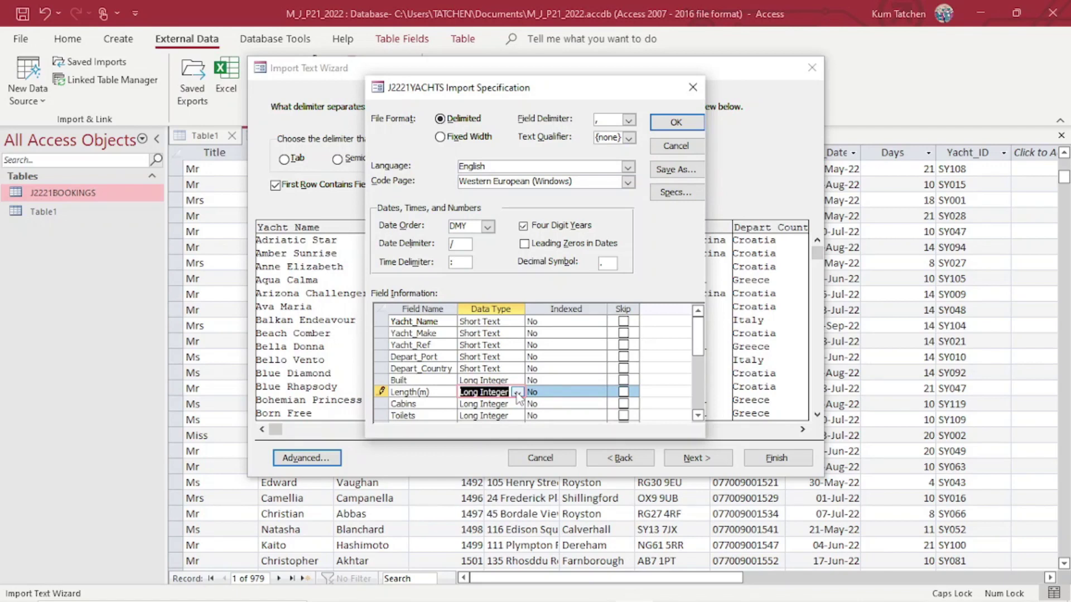
{"action": "left_click", "coordinate": [518, 394]}
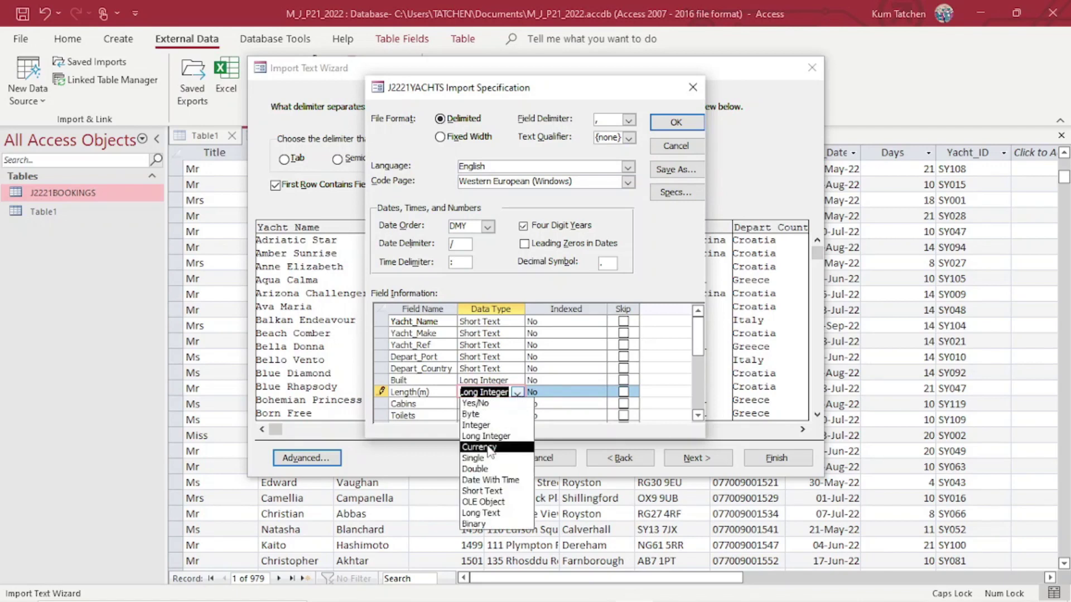
{"action": "left_click", "coordinate": [478, 469]}
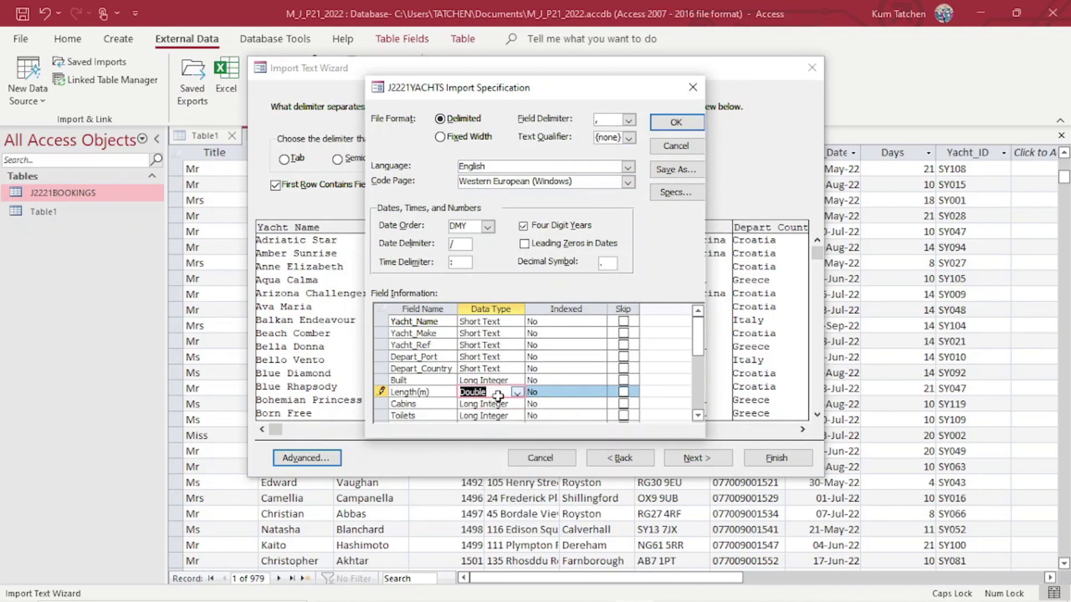
Leave Built as Long Integer and go back to the exam paper.
{"action": "left_click", "coordinate": [514, 379]}
{"action": "left_click", "coordinate": [515, 379]}
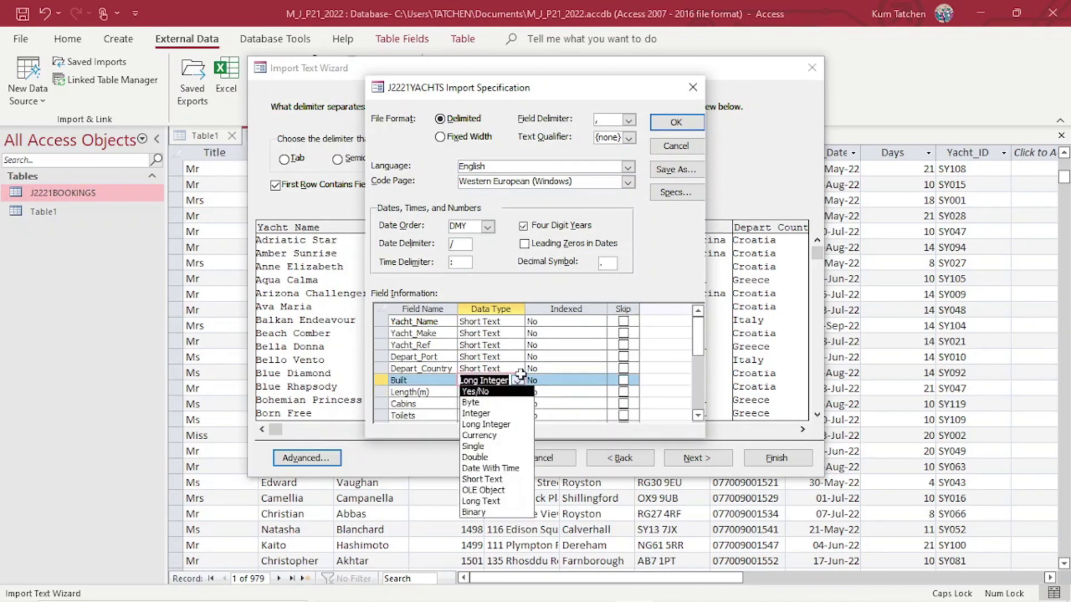
{"action": "left_click", "coordinate": [558, 393]}
{"action": "left_click", "coordinate": [559, 393]}
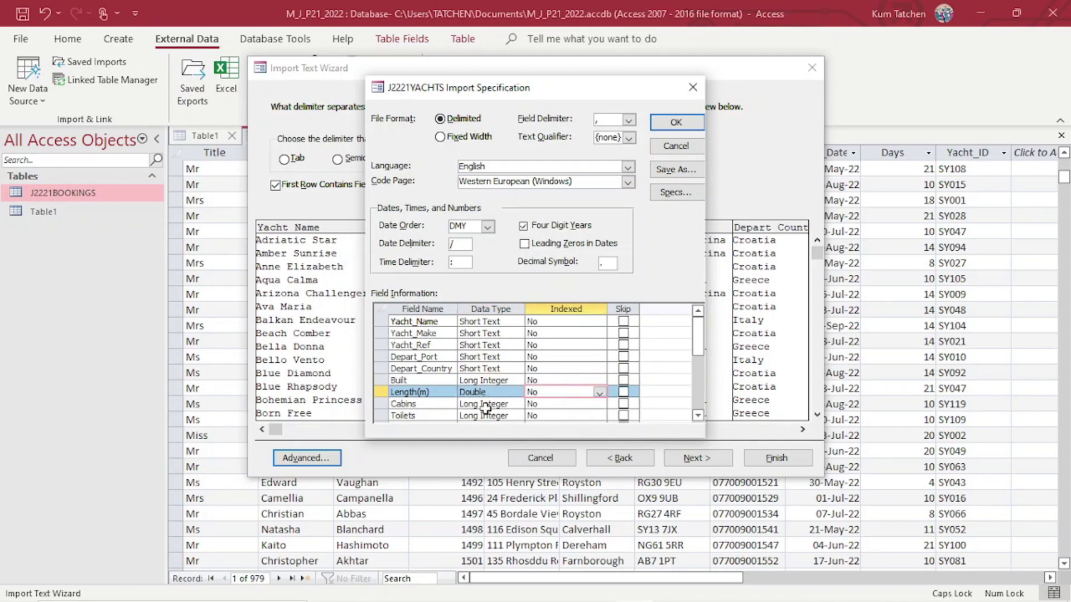
{"action": "scroll", "coordinate": [479, 412], "scroll_direction": "down", "scroll_amount": 2}
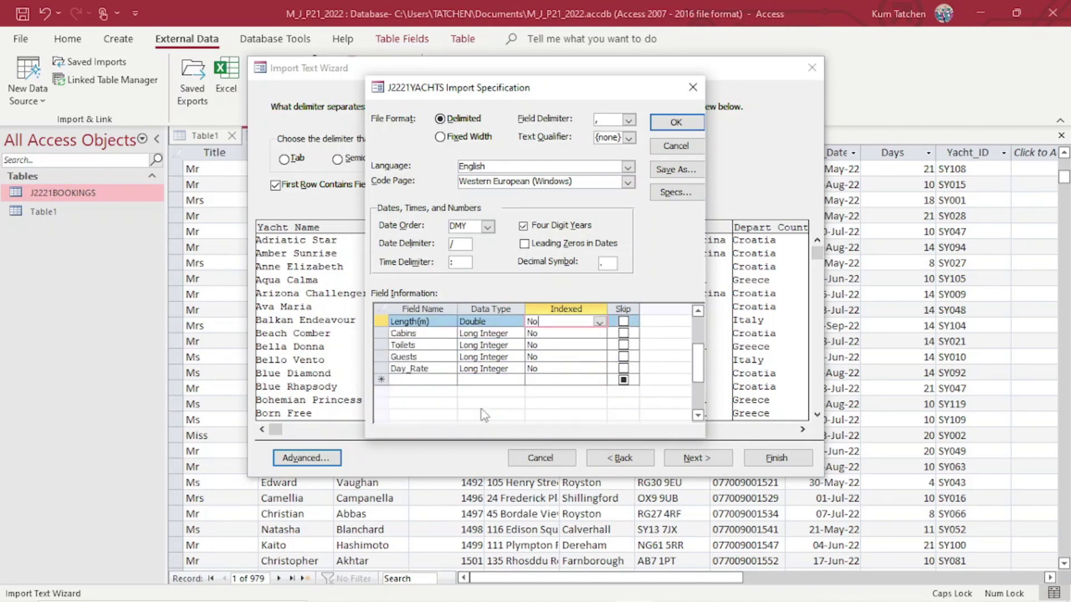
{"action": "mouse_move", "coordinate": [500, 600]}
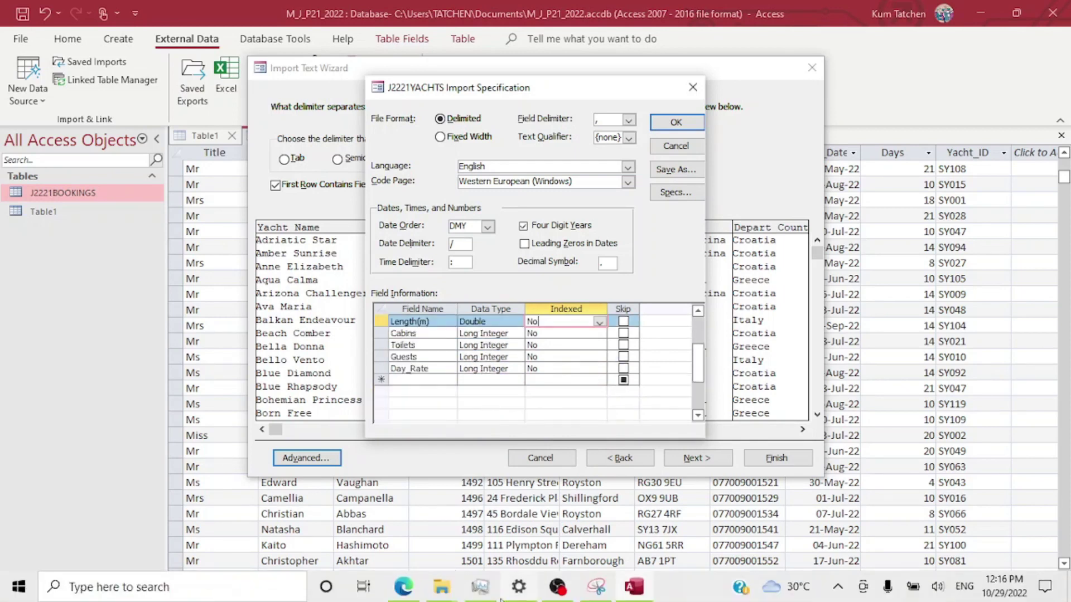
{"action": "left_click", "coordinate": [403, 587]}
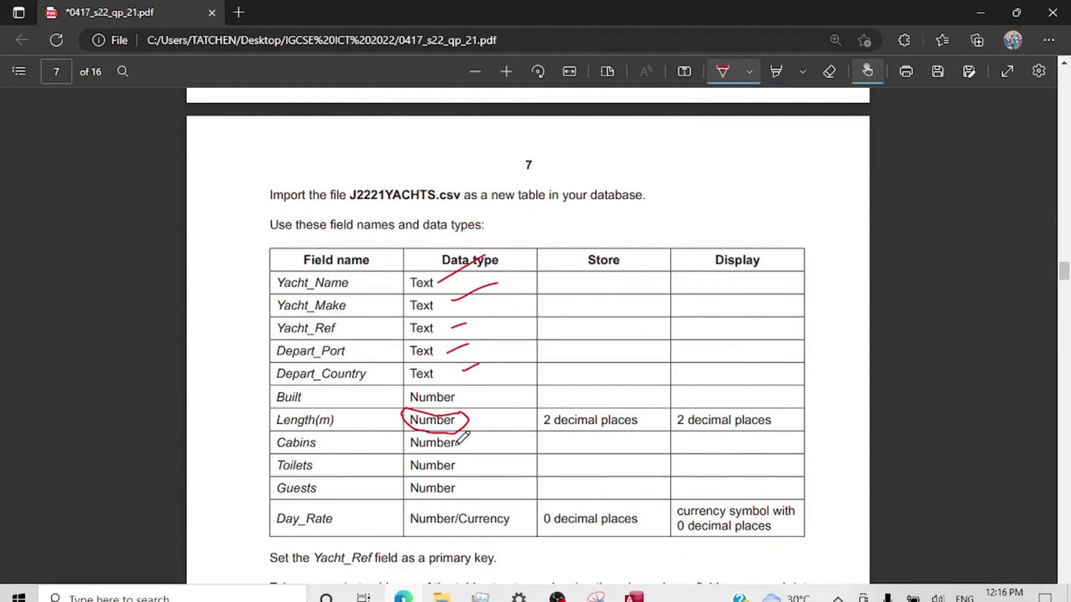
Tick the Built, Cabins, Toilets and Guests Number rows on the paper, then return to Access.
{"action": "left_click_drag", "start_coordinate": [478, 405], "coordinate": [537, 366]}
{"action": "mouse_move", "coordinate": [480, 448]}
{"action": "left_mouse_down"}
{"action": "mouse_move", "coordinate": [551, 412]}
{"action": "mouse_move", "coordinate": [642, 397]}
{"action": "mouse_move", "coordinate": [607, 426]}
{"action": "left_mouse_up"}
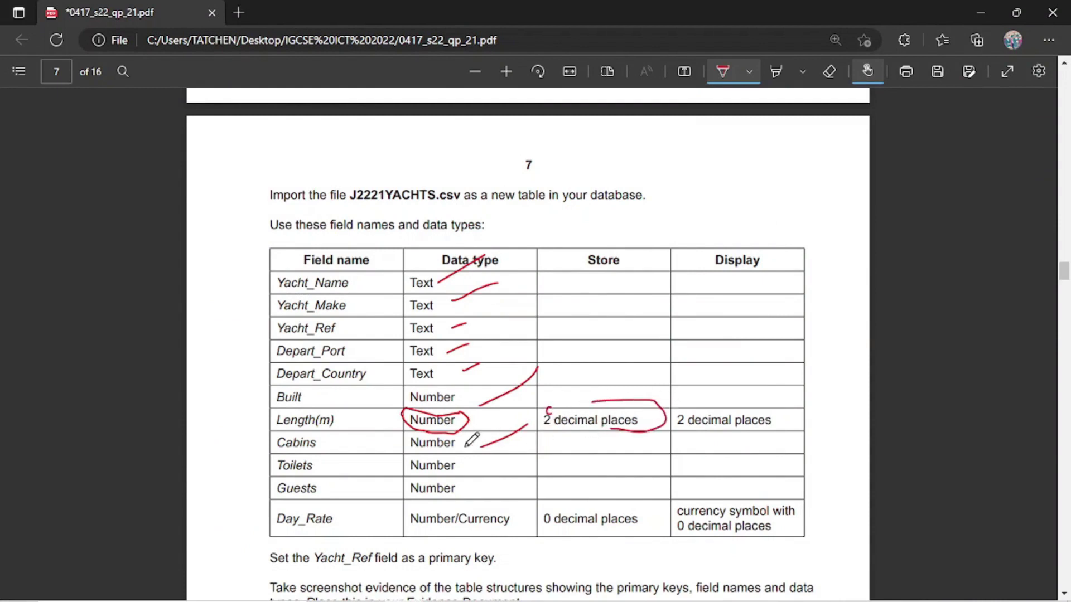
{"action": "mouse_move", "coordinate": [471, 467]}
{"action": "left_mouse_down"}
{"action": "mouse_move", "coordinate": [532, 458]}
{"action": "mouse_move", "coordinate": [524, 461]}
{"action": "left_mouse_up"}
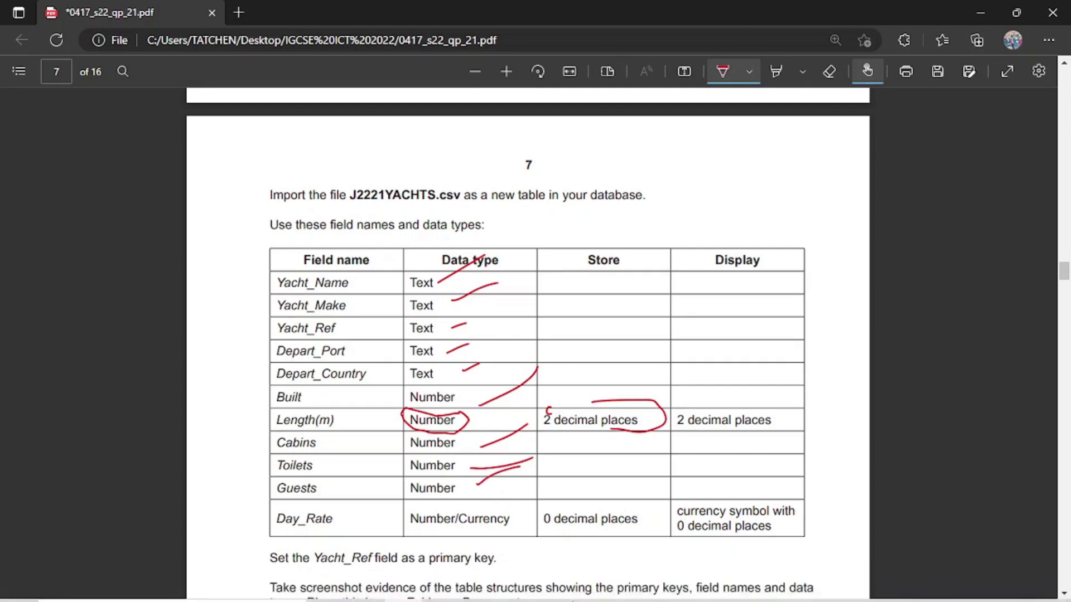
{"action": "left_click", "coordinate": [632, 587]}
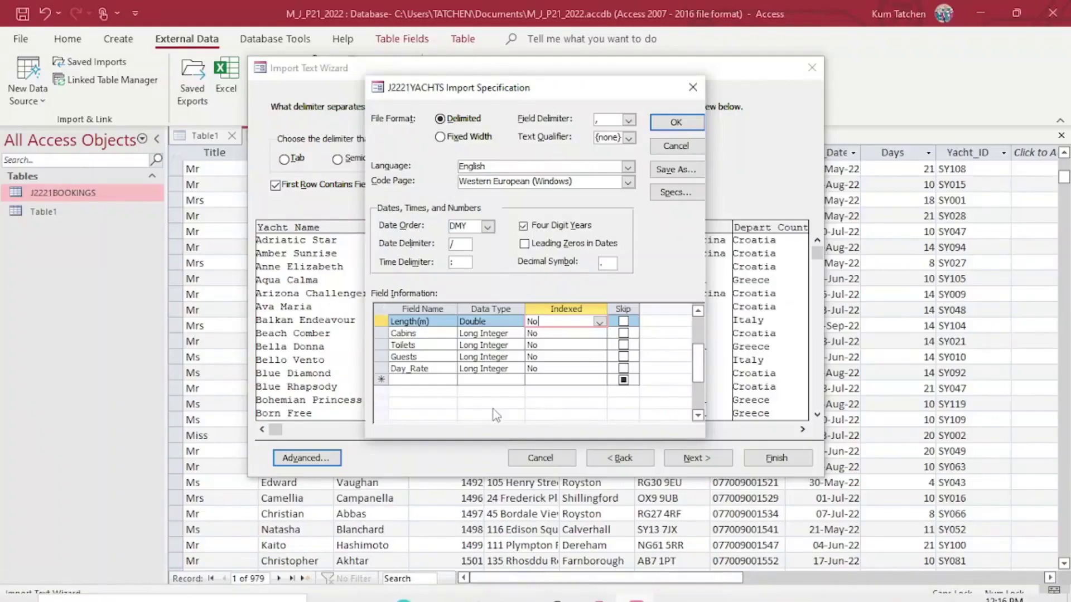
Set Day_Rate to Currency, save the specification, and advance to the field options step.
{"action": "left_click", "coordinate": [517, 369]}
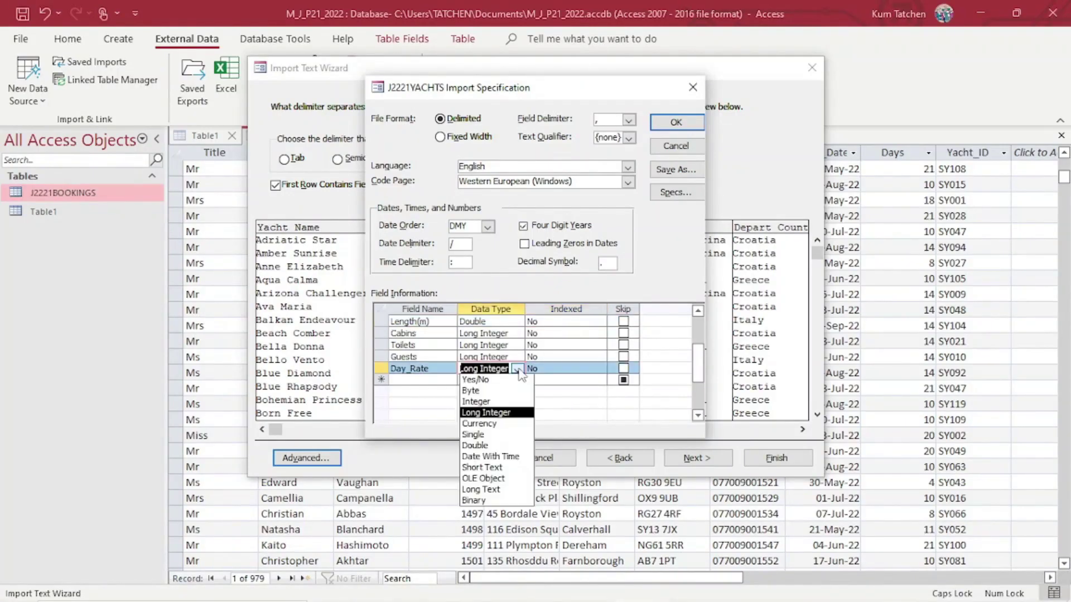
{"action": "left_click", "coordinate": [505, 424]}
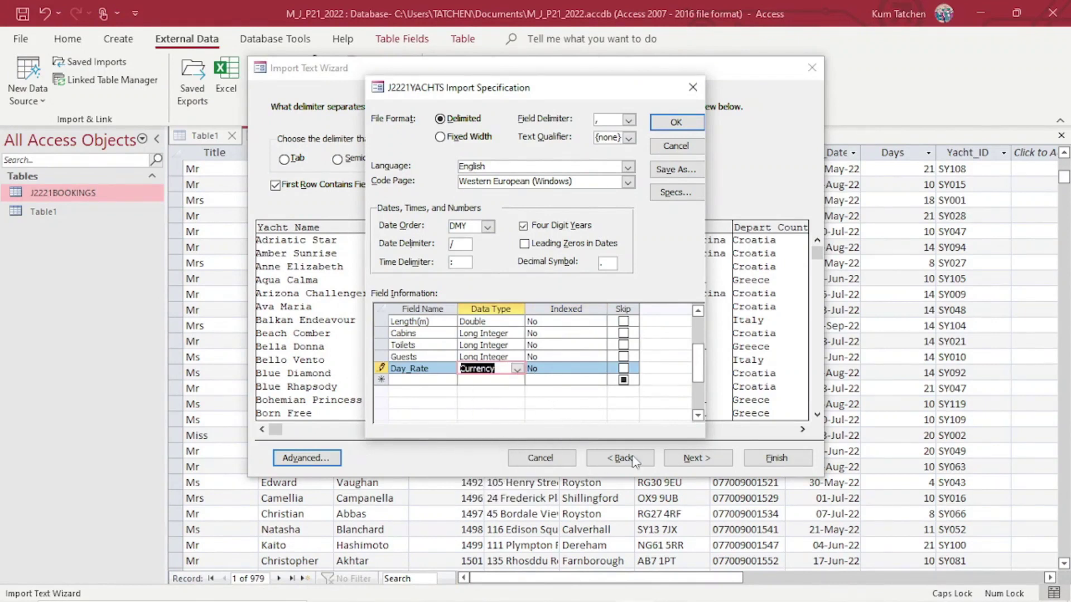
{"action": "left_click", "coordinate": [661, 121]}
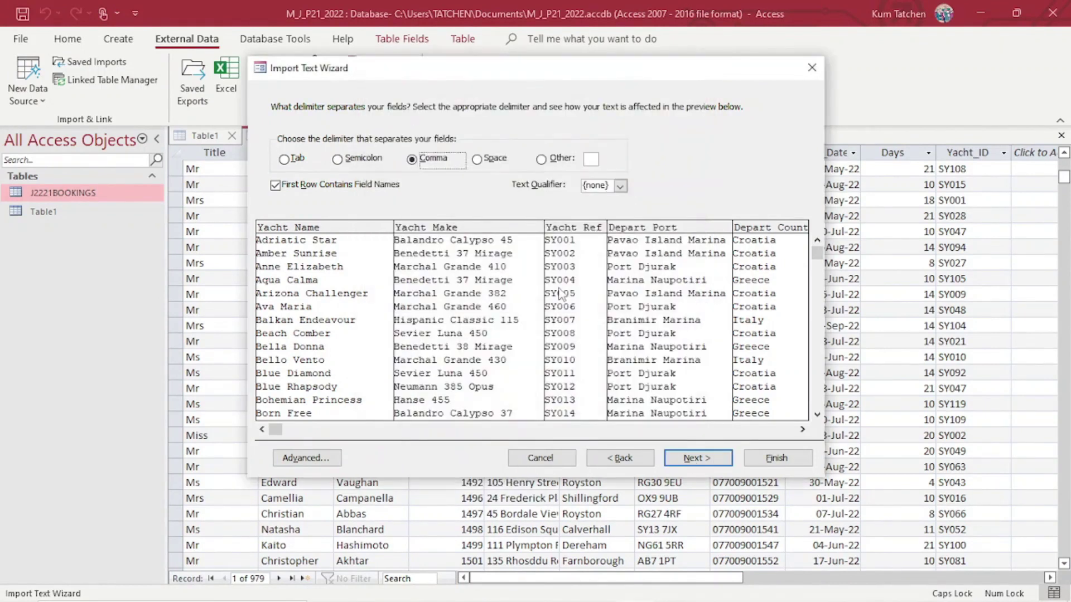
{"action": "left_click", "coordinate": [698, 456]}
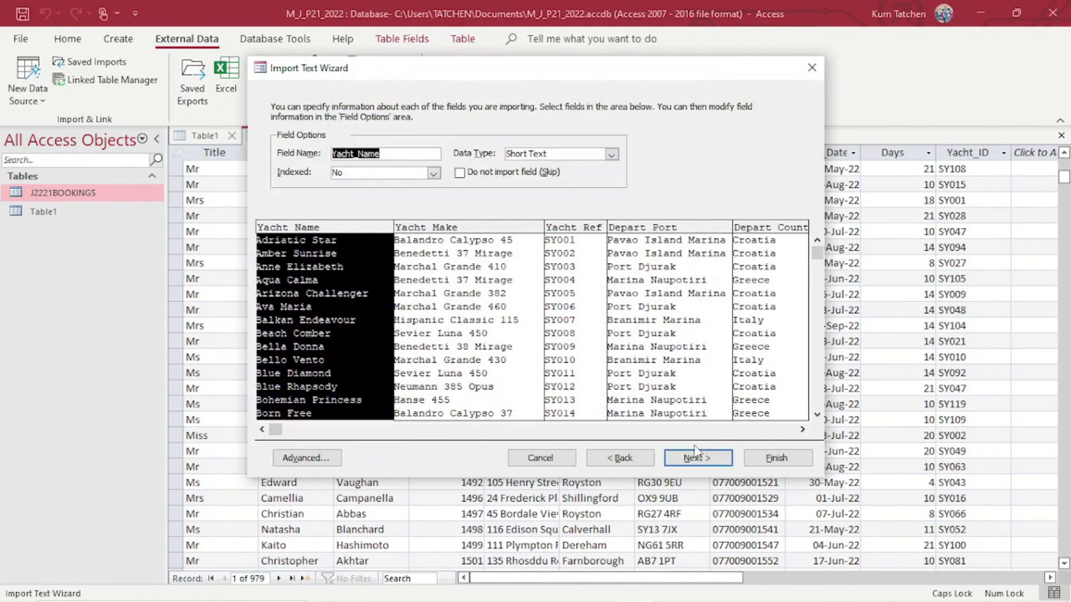
Opt to choose your own primary key, underlining the Yacht_Ref requirement on the paper.
{"action": "left_click", "coordinate": [708, 458]}
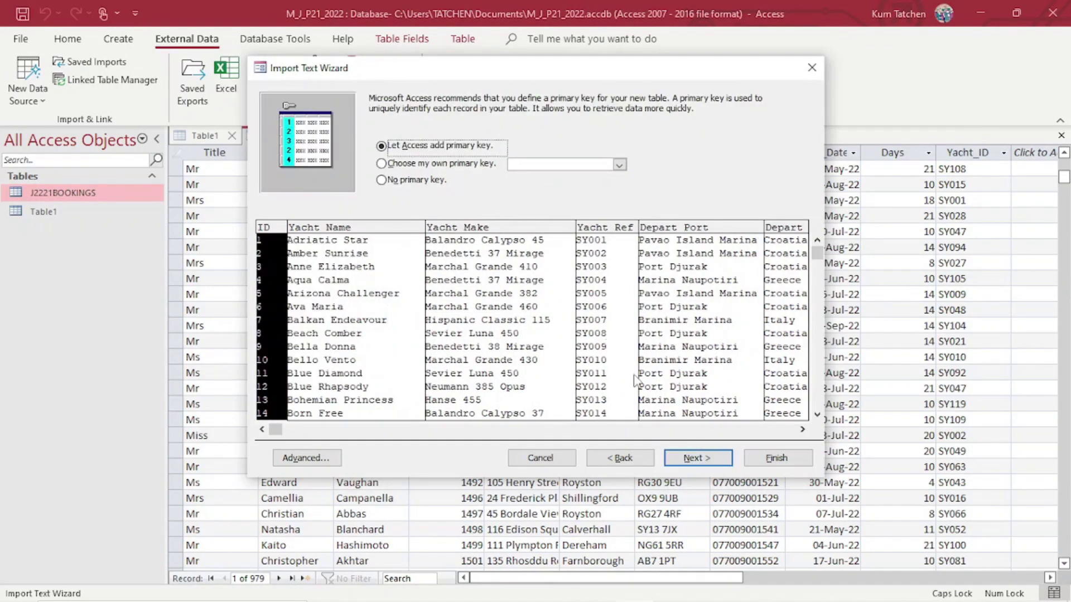
{"action": "left_click", "coordinate": [489, 167]}
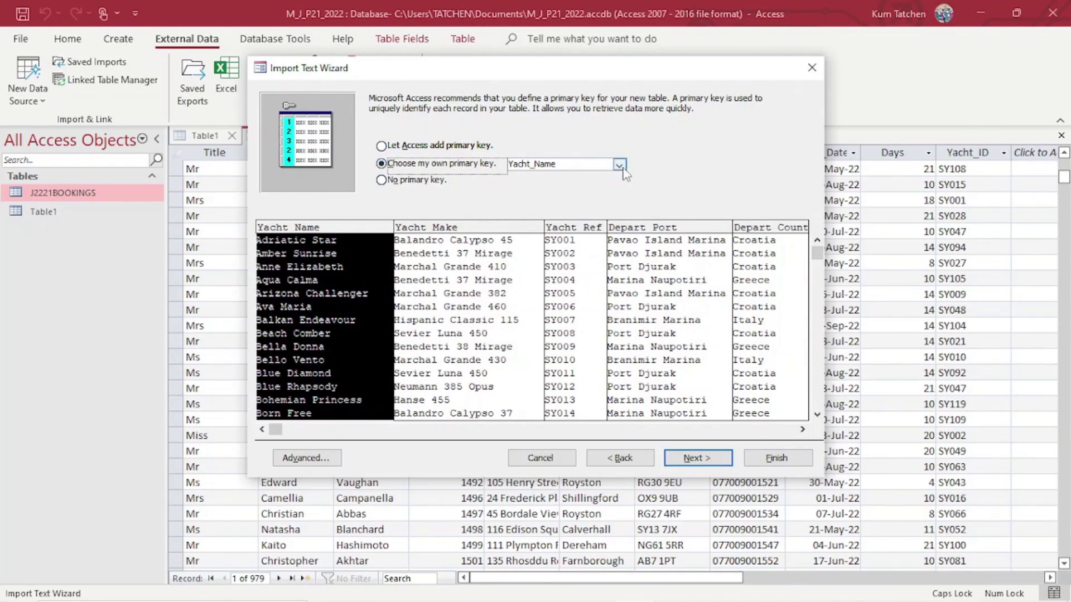
{"action": "left_click", "coordinate": [412, 587]}
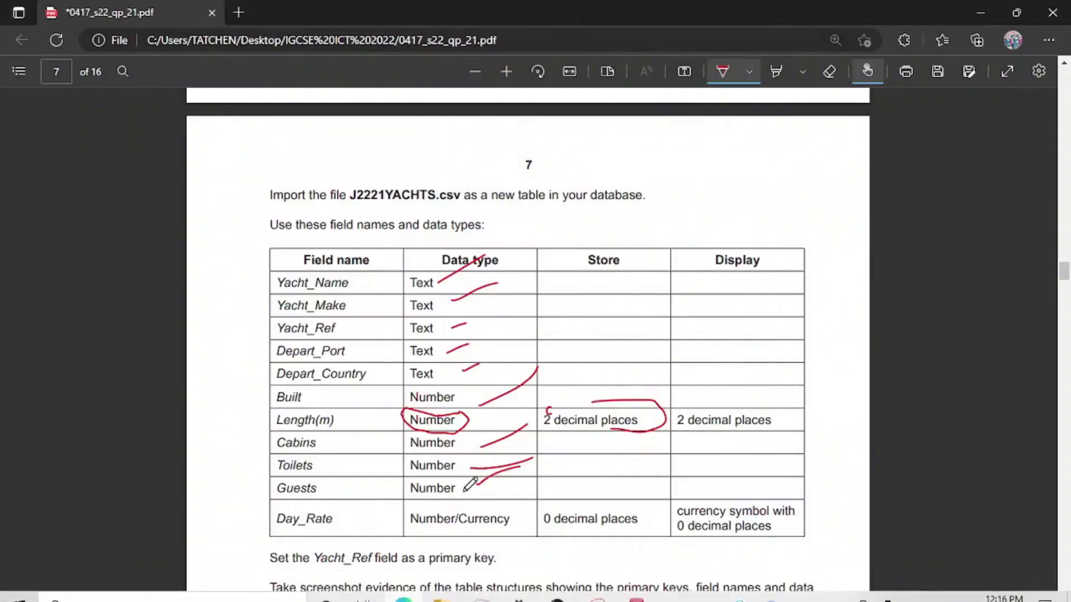
{"action": "left_click_drag", "start_coordinate": [312, 574], "coordinate": [378, 572]}
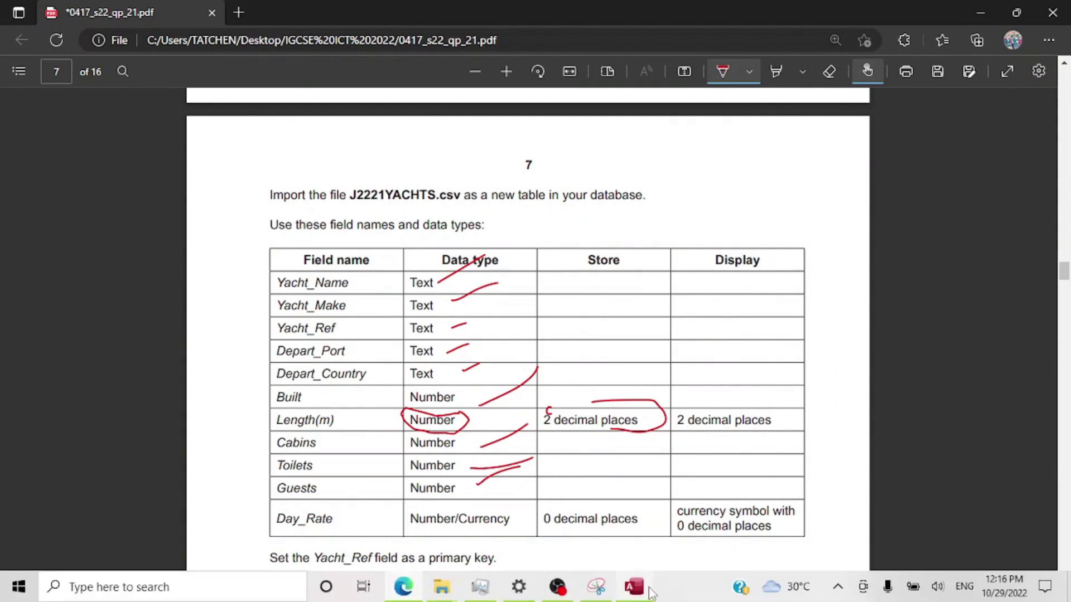
{"action": "left_click", "coordinate": [643, 588]}
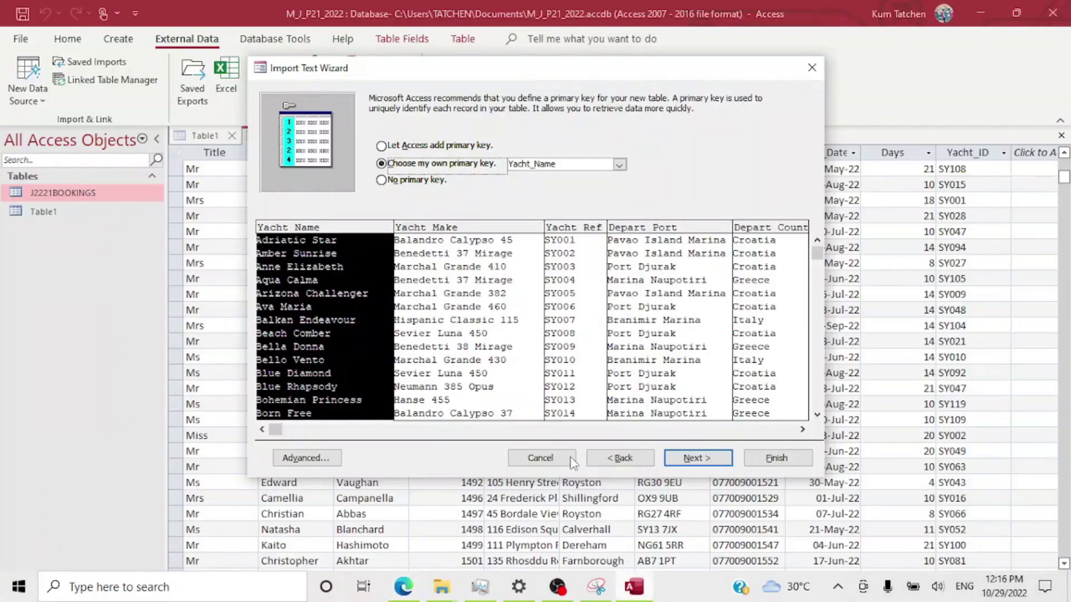
Make Yacht_Ref the key, finish importing into J2221YACHTS, and close the save-steps prompt.
{"action": "left_click", "coordinate": [618, 165]}
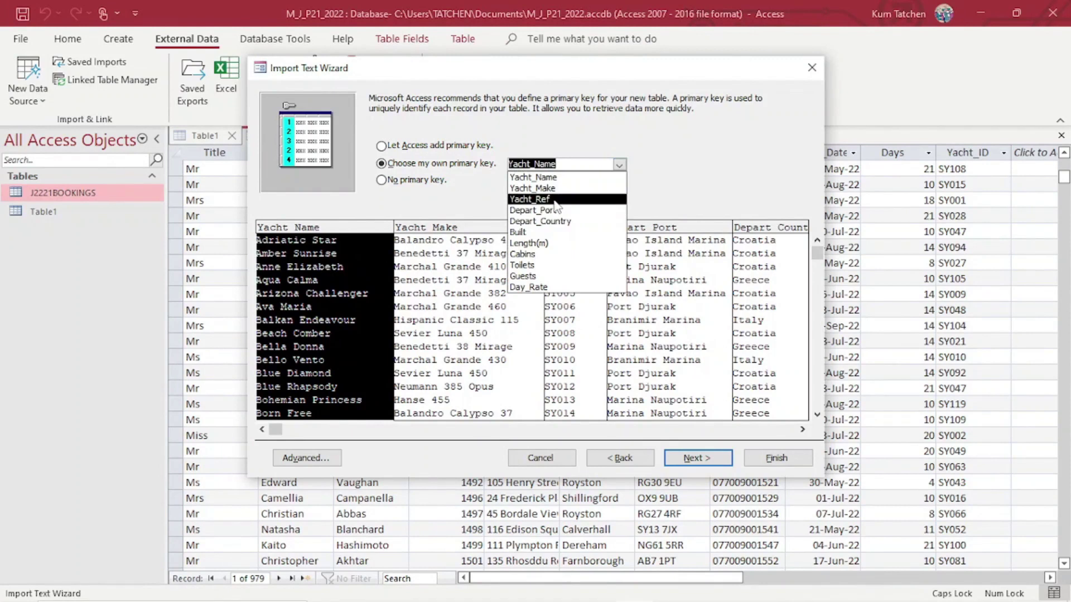
{"action": "left_click", "coordinate": [556, 199]}
{"action": "left_click", "coordinate": [697, 457]}
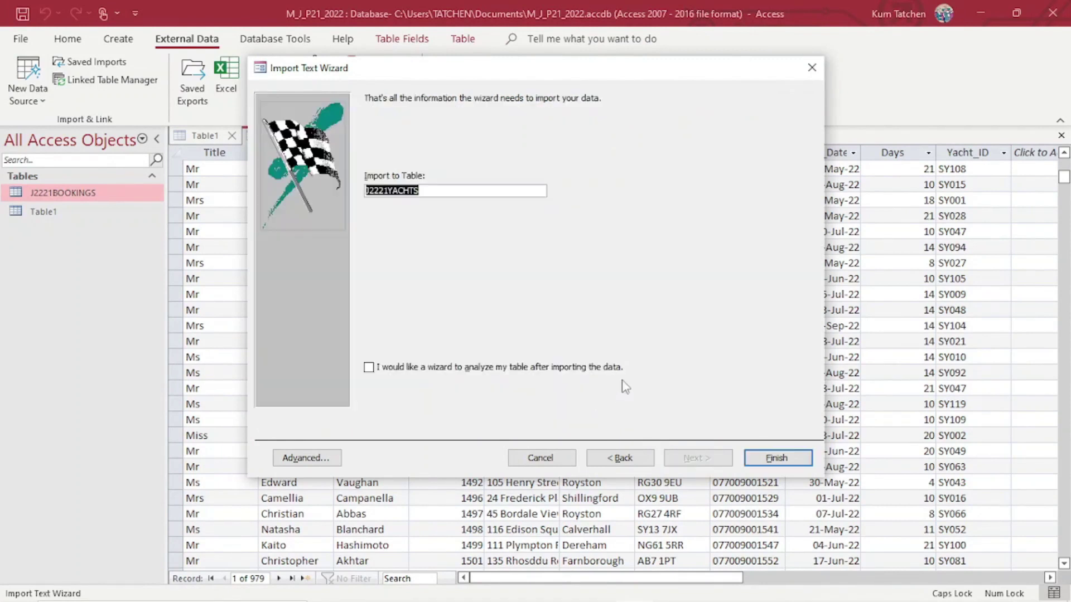
{"action": "left_click", "coordinate": [753, 462]}
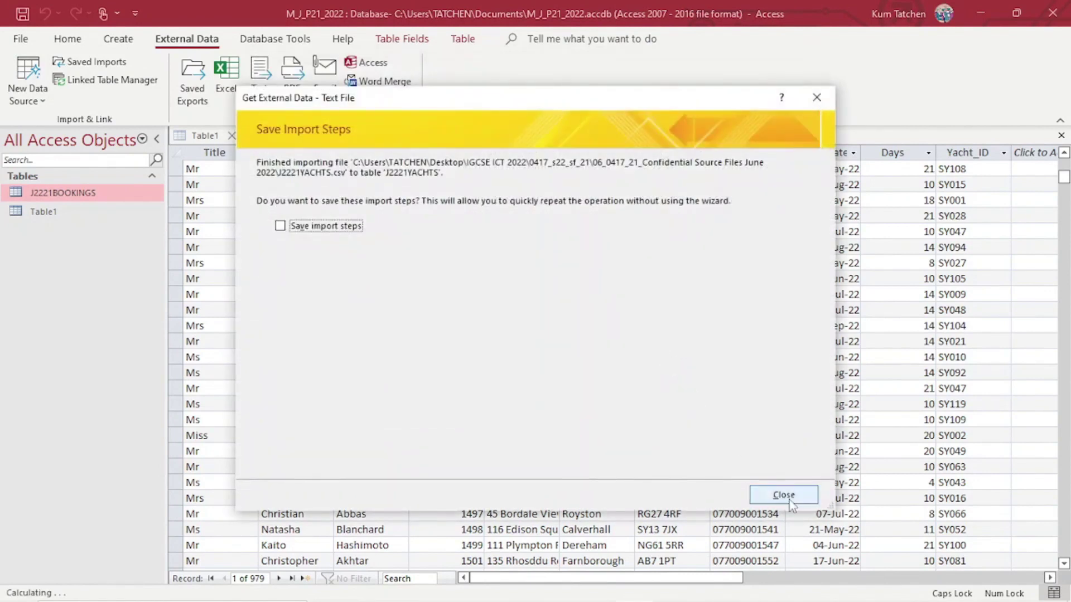
{"action": "left_click", "coordinate": [783, 495]}
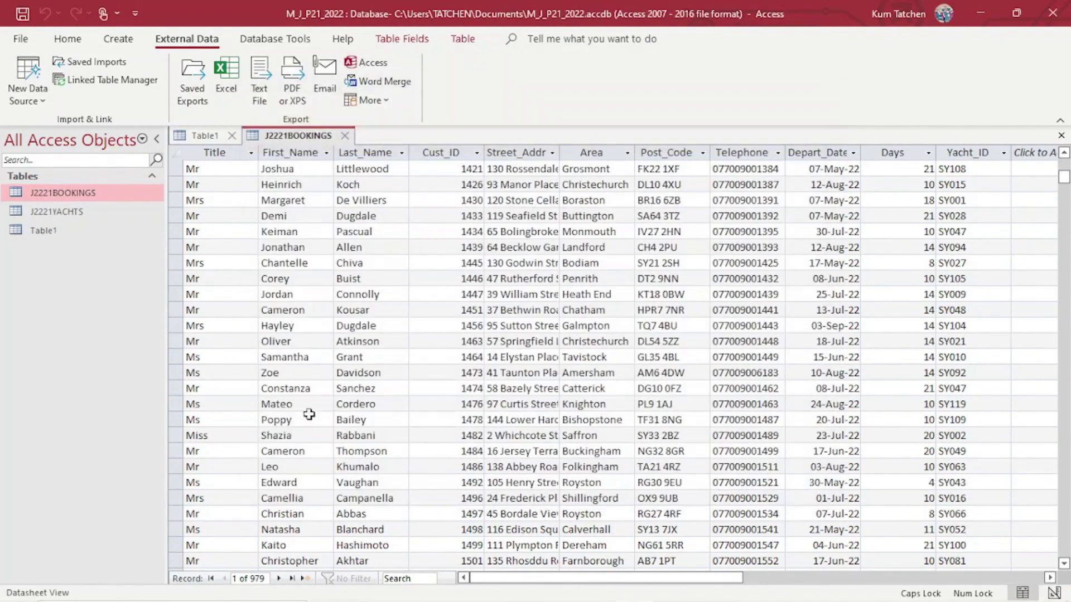
Open J2221YACHTS in Design View and select the Length(m) data type.
{"action": "left_click", "coordinate": [72, 210]}
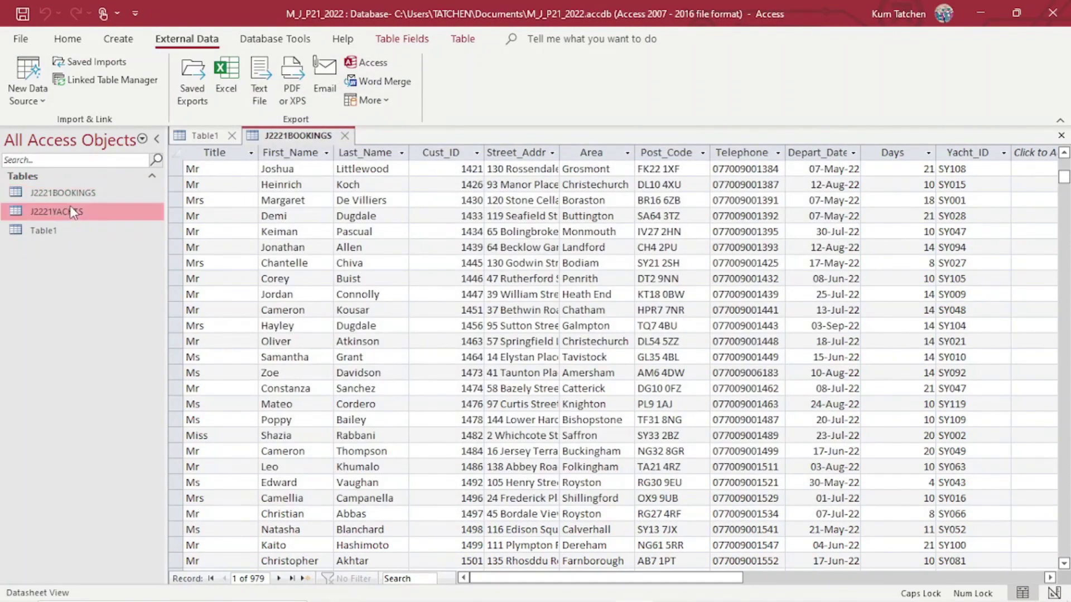
{"action": "left_click", "coordinate": [28, 78]}
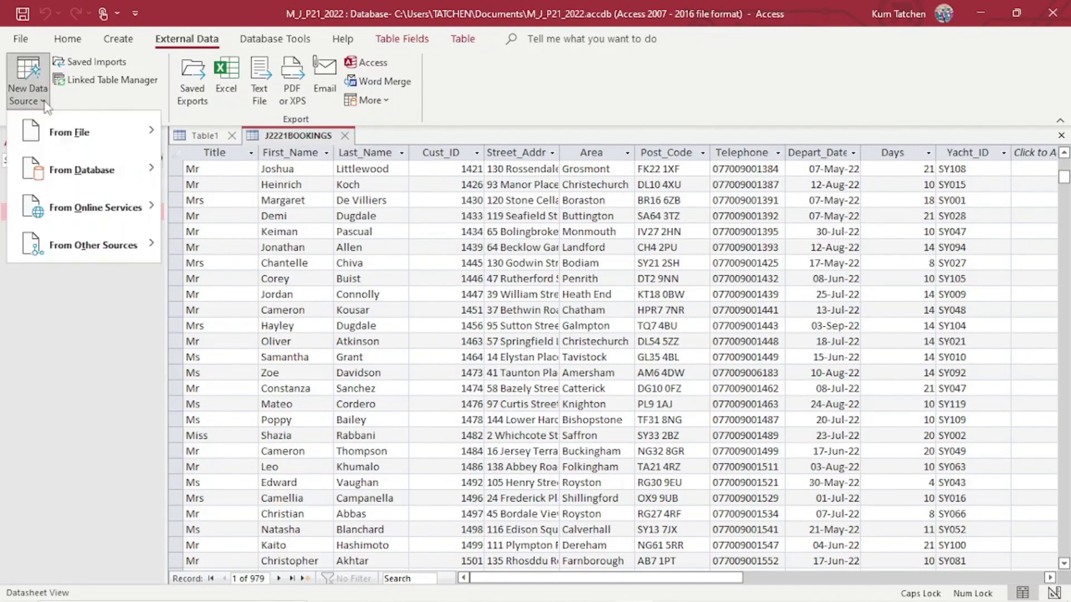
{"action": "left_click", "coordinate": [79, 331]}
{"action": "right_click", "coordinate": [68, 211]}
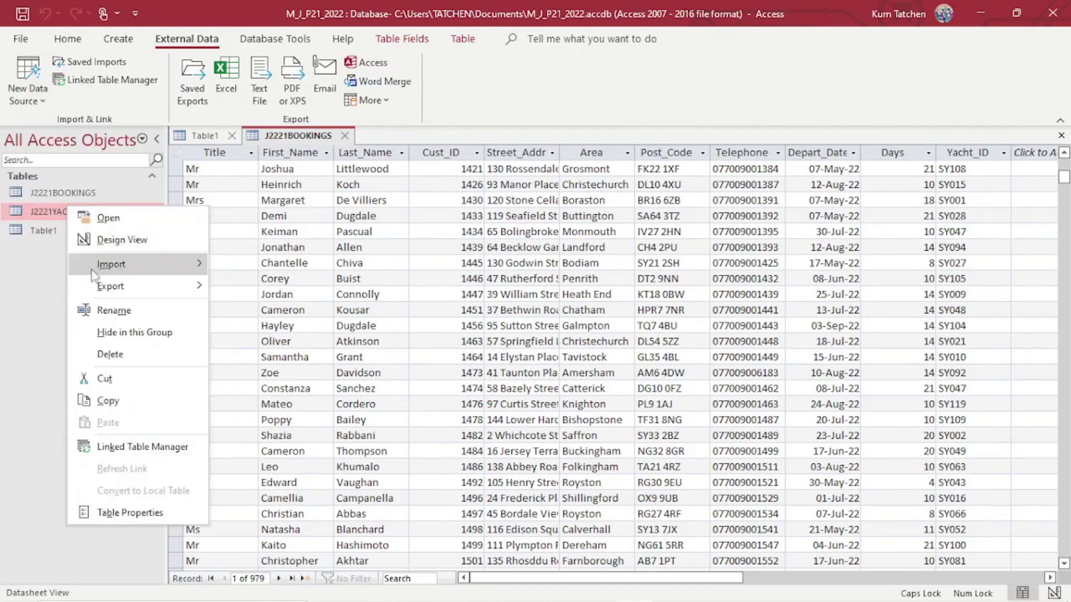
{"action": "left_click", "coordinate": [141, 239]}
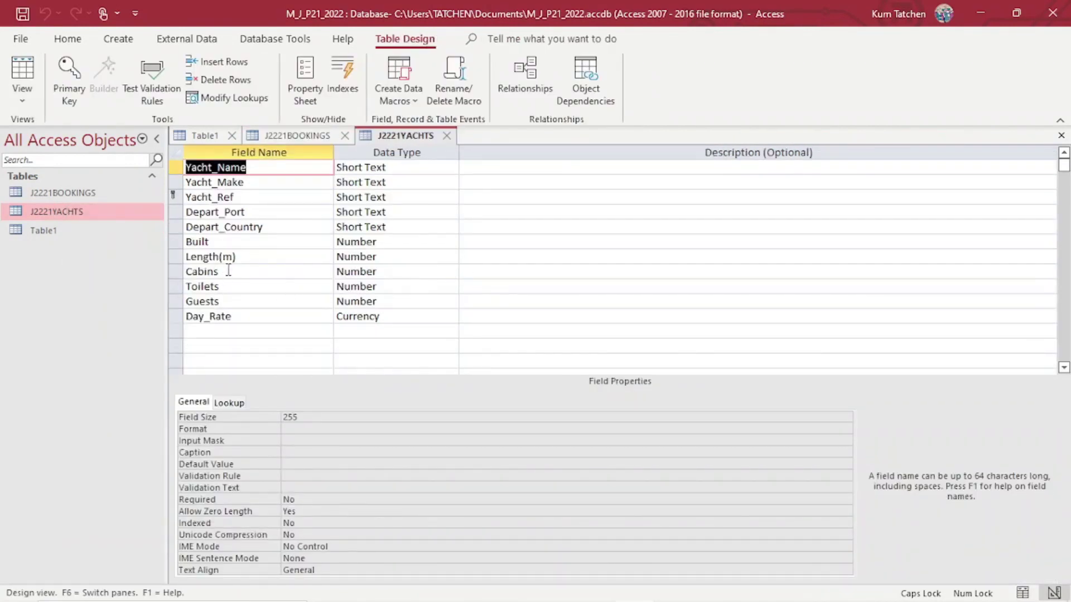
{"action": "left_click", "coordinate": [322, 252]}
{"action": "left_click", "coordinate": [378, 257]}
Compare the table's field types against the exam paper, then return to Access.
{"action": "mouse_move", "coordinate": [489, 596]}
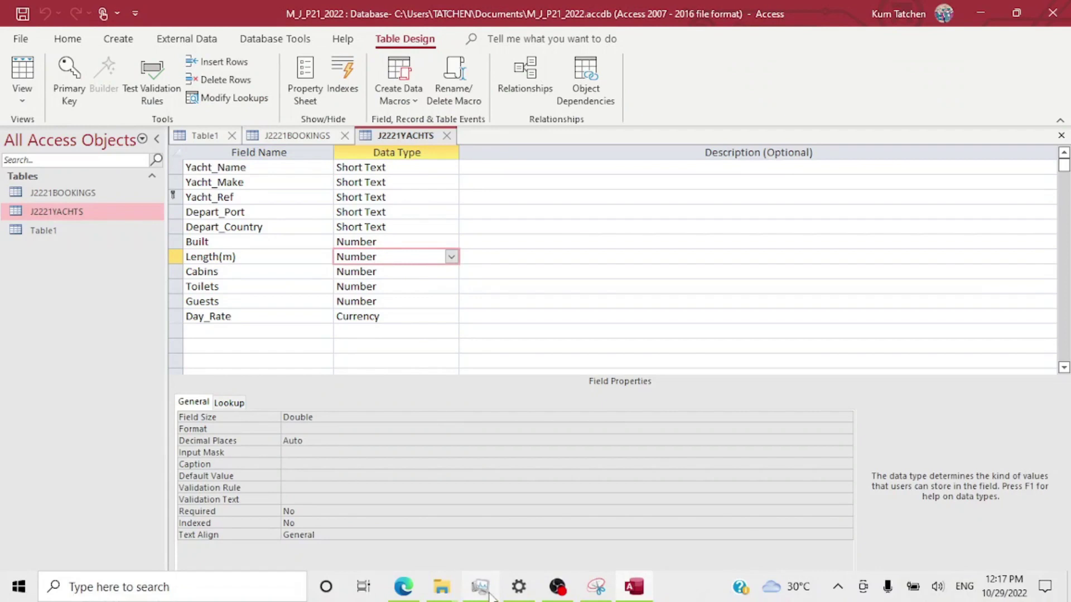
{"action": "left_click", "coordinate": [405, 594]}
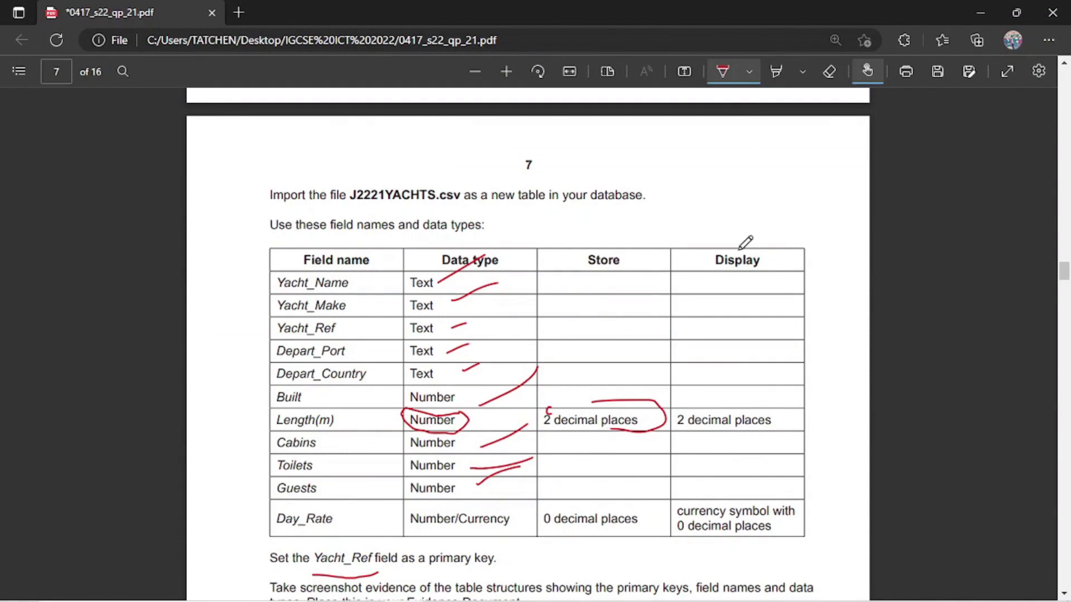
{"action": "mouse_move", "coordinate": [491, 599]}
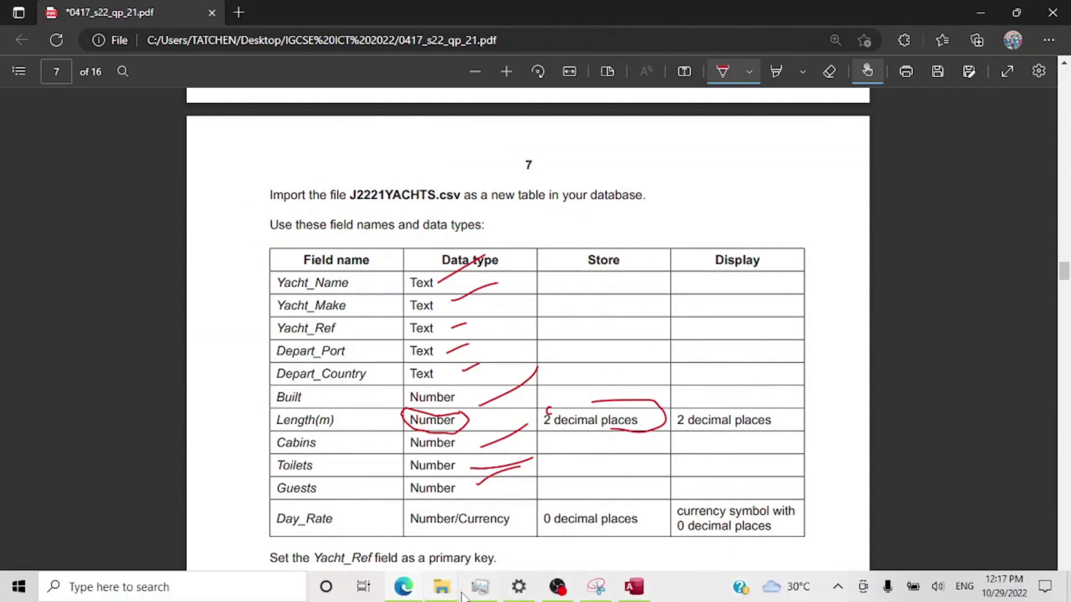
{"action": "left_click", "coordinate": [634, 586]}
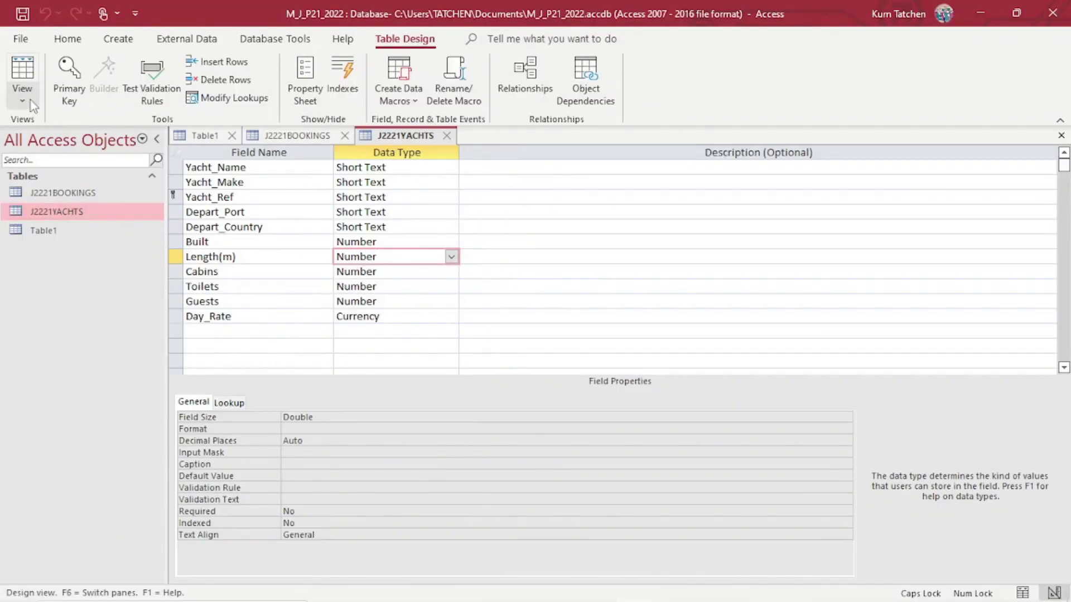
Open J2221YACHTS as a datasheet and scroll through its 119 yacht records.
{"action": "double_click", "coordinate": [67, 212]}
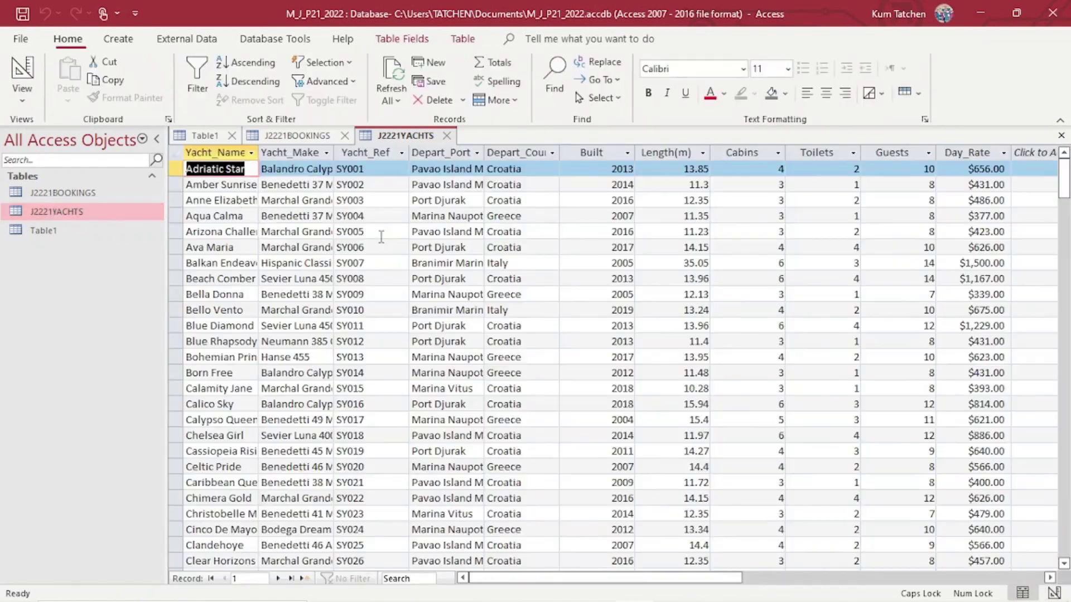
{"action": "scroll", "coordinate": [707, 165], "scroll_direction": "down", "scroll_amount": 2}
{"action": "scroll", "coordinate": [707, 166], "scroll_direction": "down", "scroll_amount": 20}
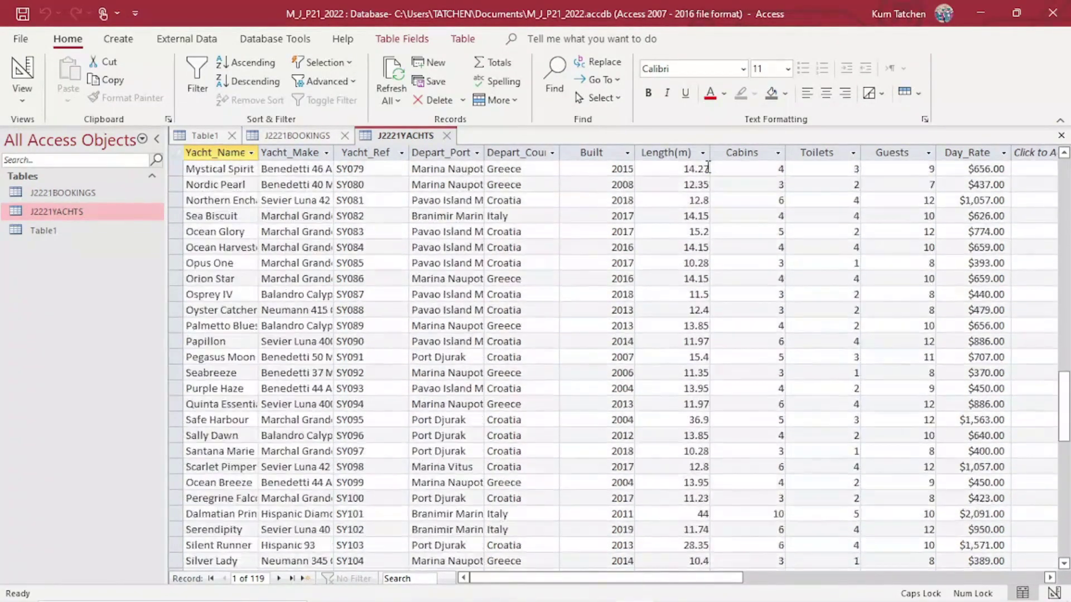
{"action": "scroll", "coordinate": [707, 166], "scroll_direction": "down", "scroll_amount": 5}
{"action": "scroll", "coordinate": [707, 166], "scroll_direction": "up", "scroll_amount": 17}
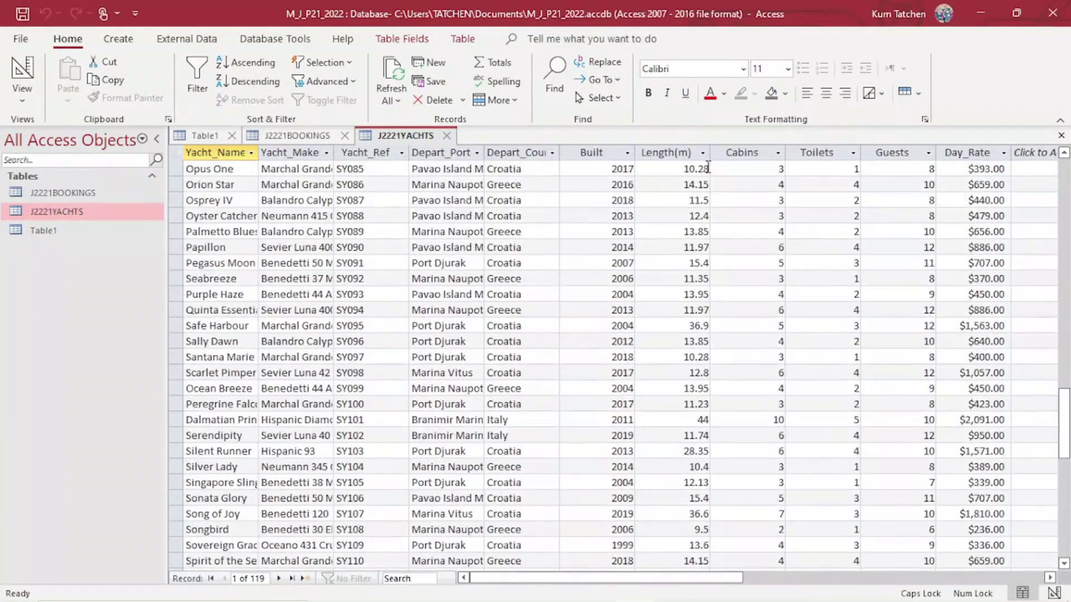
{"action": "scroll", "coordinate": [707, 166], "scroll_direction": "up", "scroll_amount": 14}
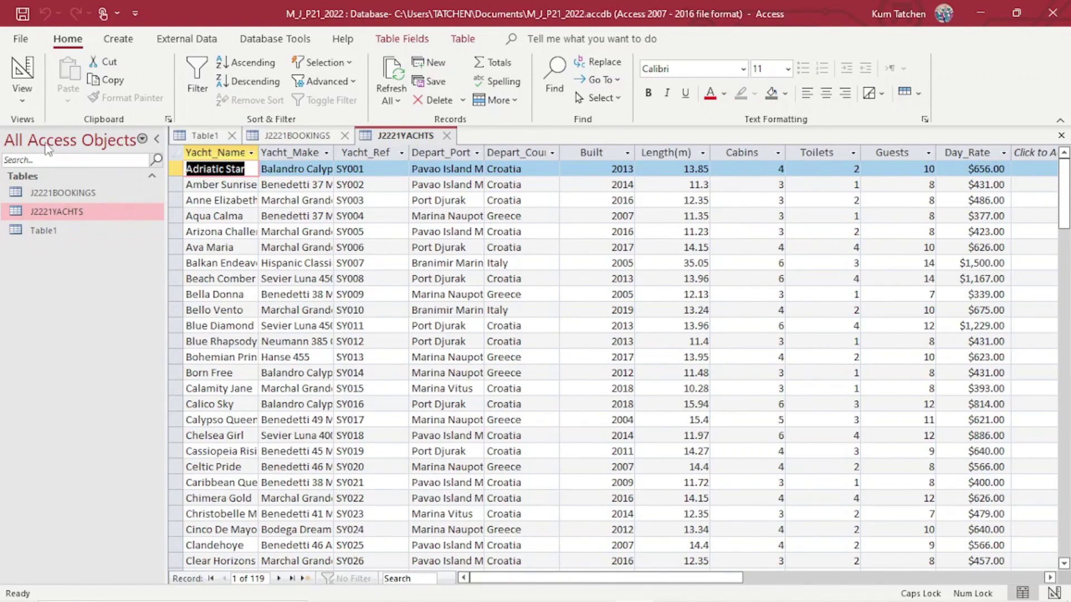
{"action": "left_click", "coordinate": [22, 96]}
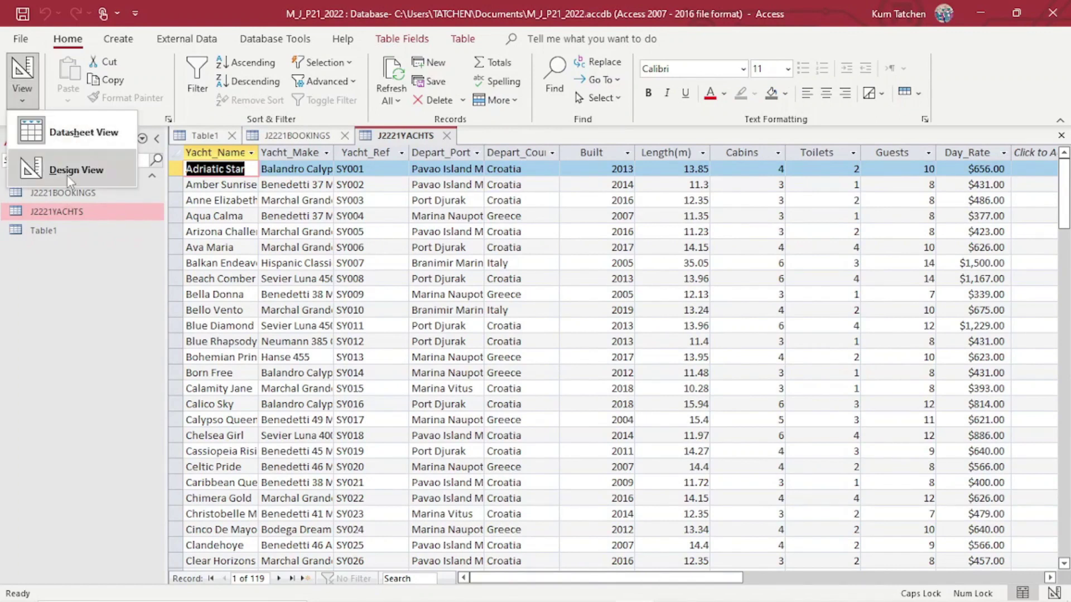
In Design View, keep Length(m)'s field size as Double and give it 2 decimal places.
{"action": "left_click", "coordinate": [67, 173]}
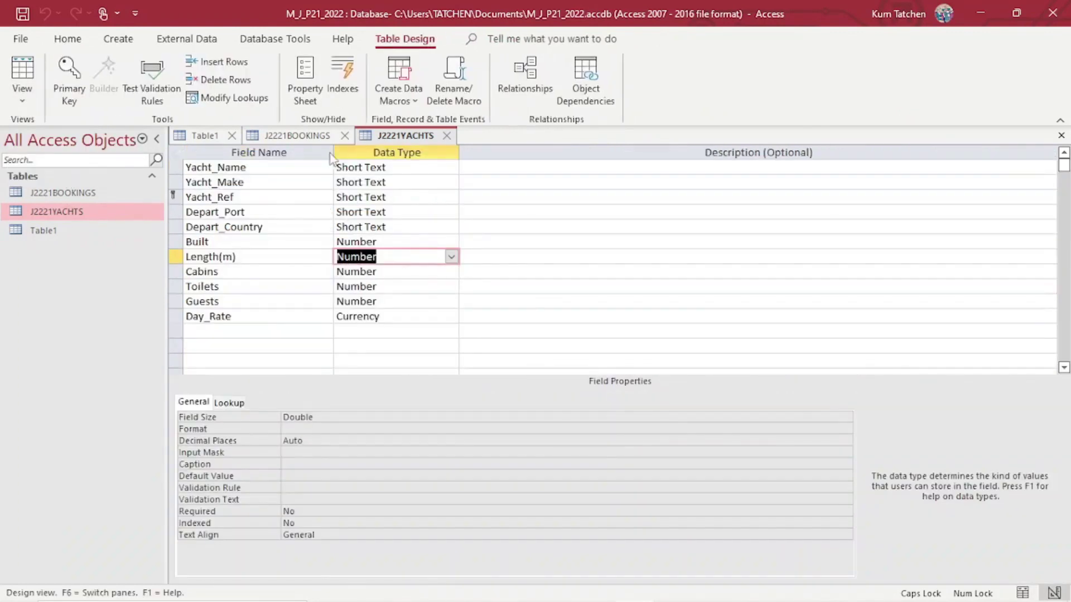
{"action": "left_click", "coordinate": [326, 417]}
{"action": "left_click", "coordinate": [845, 417]}
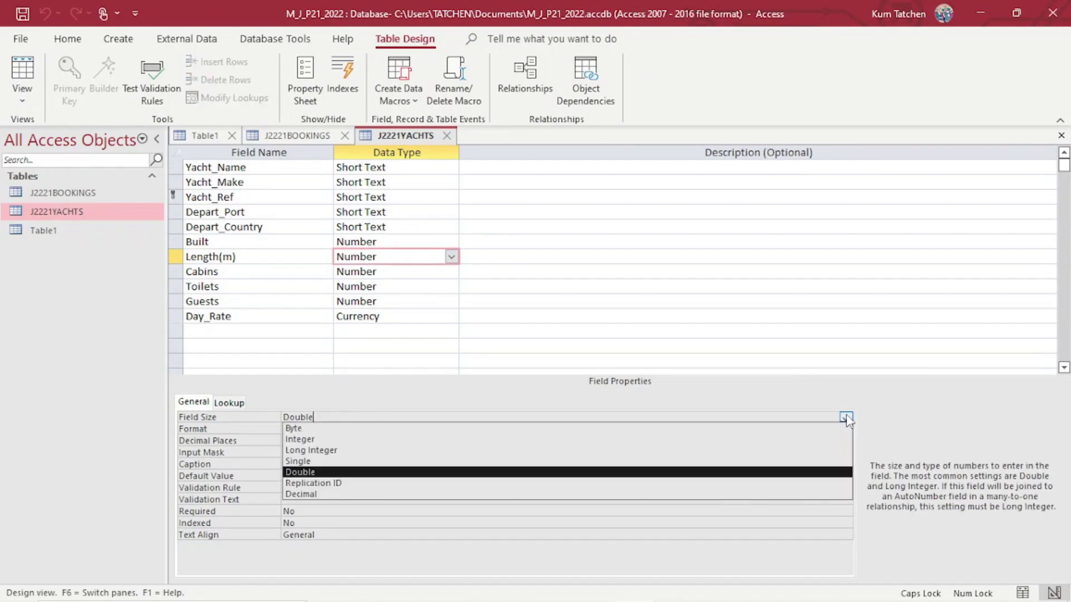
{"action": "left_click", "coordinate": [422, 478]}
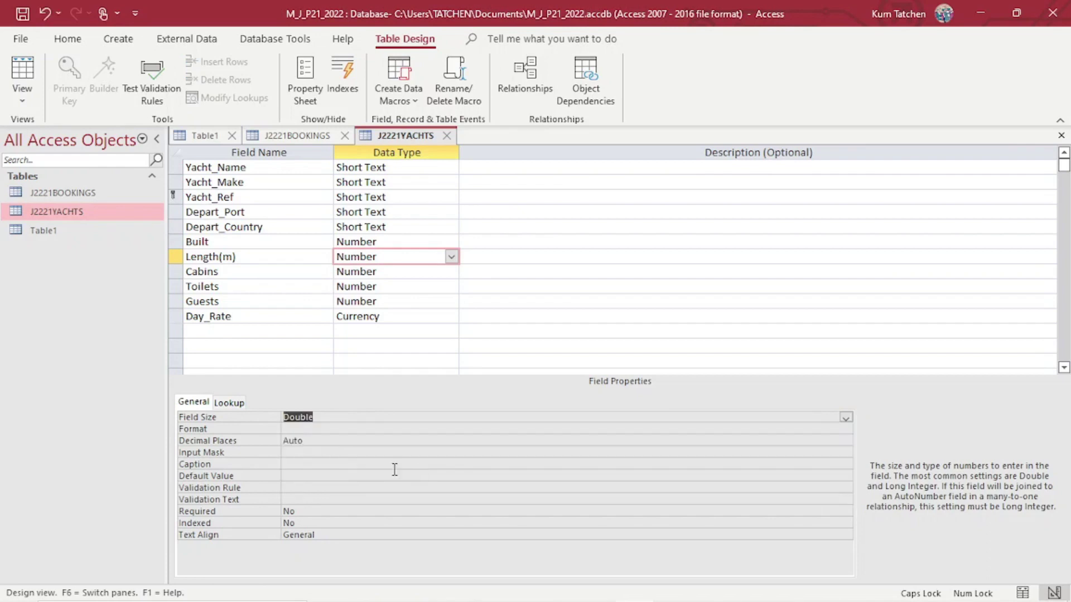
{"action": "left_click", "coordinate": [290, 441]}
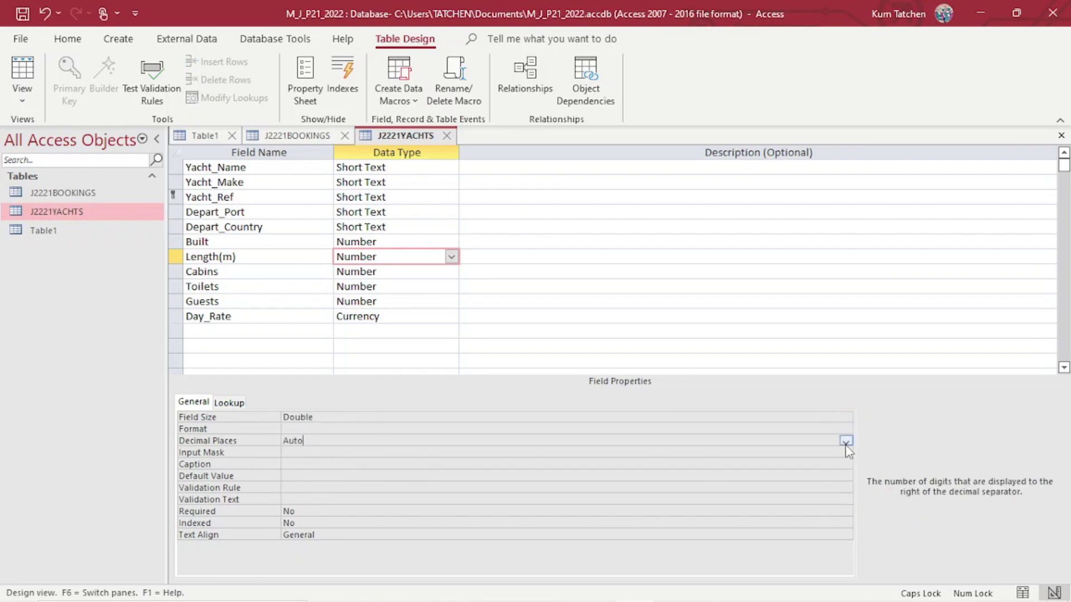
{"action": "left_click", "coordinate": [844, 441]}
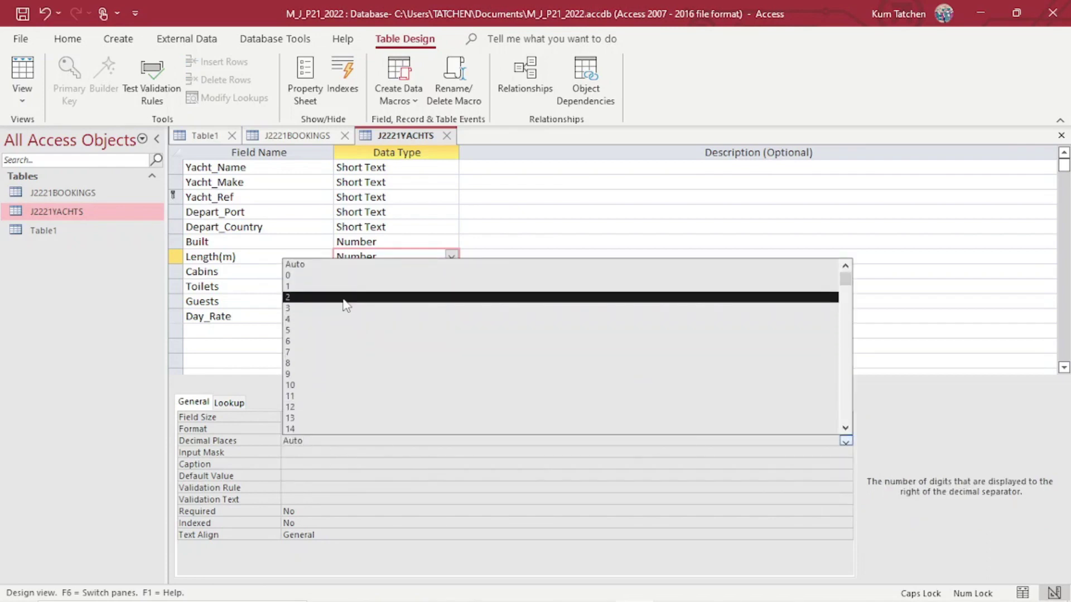
{"action": "left_click", "coordinate": [343, 300]}
{"action": "left_click", "coordinate": [306, 441]}
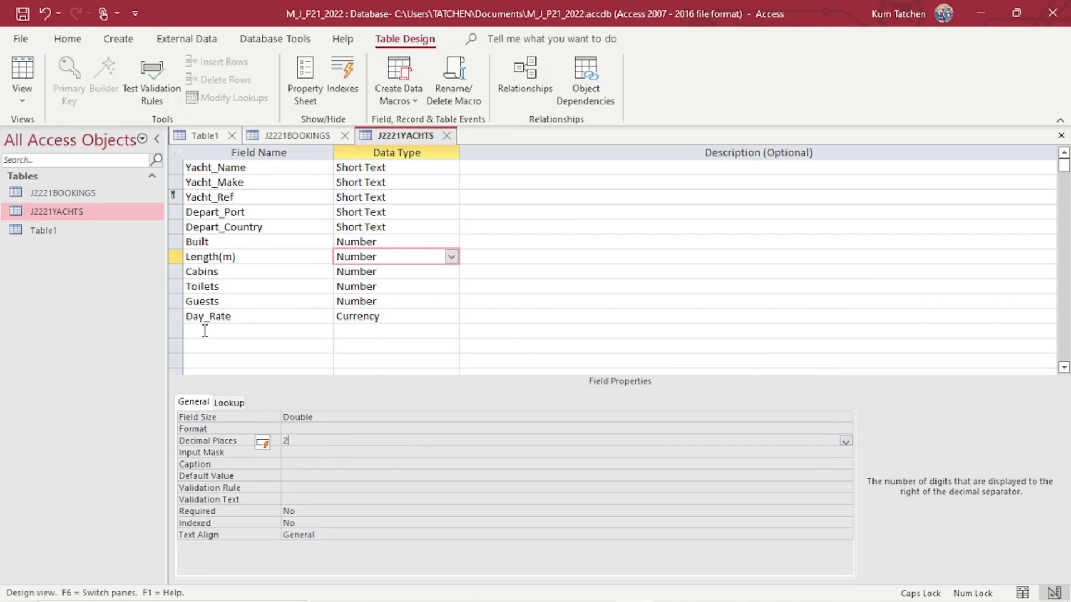
{"action": "left_click", "coordinate": [367, 316]}
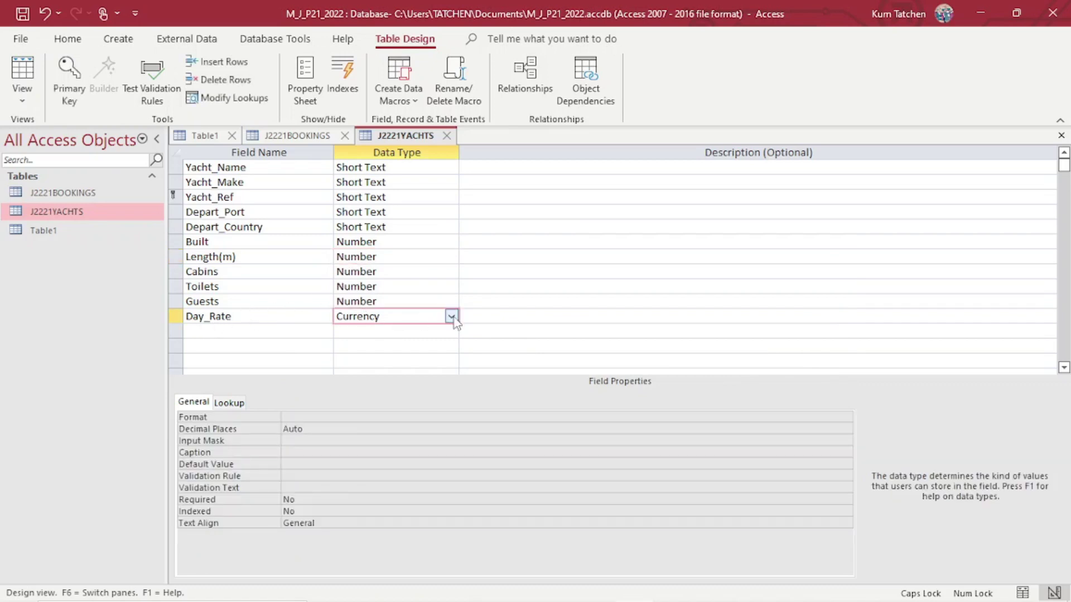
Try the Euro format for Day_Rate, then check the exam paper's format requirement.
{"action": "left_click", "coordinate": [319, 422]}
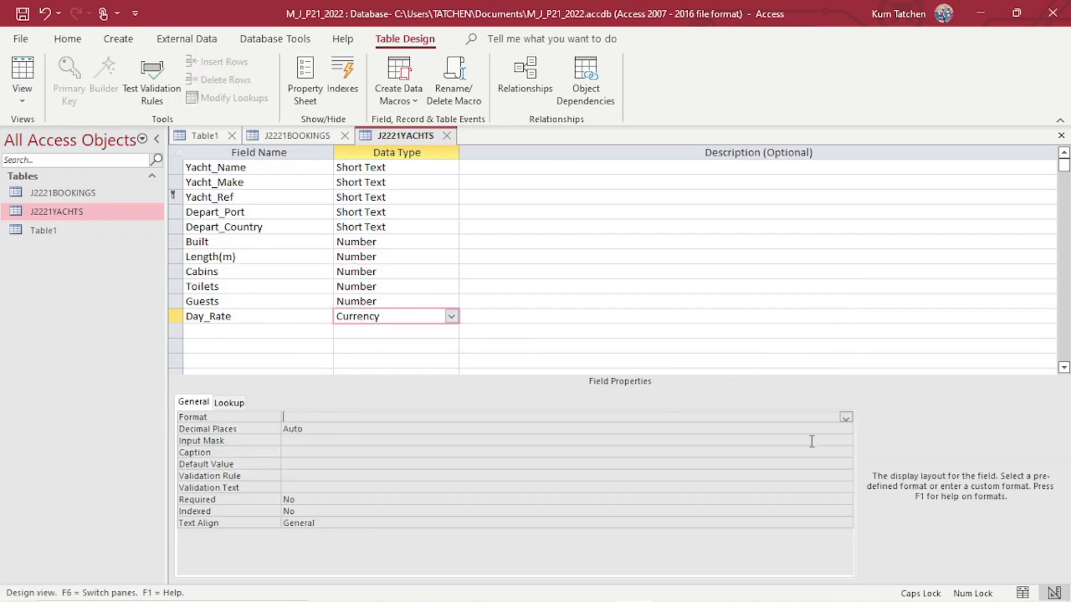
{"action": "left_click", "coordinate": [842, 429]}
{"action": "left_click", "coordinate": [846, 418]}
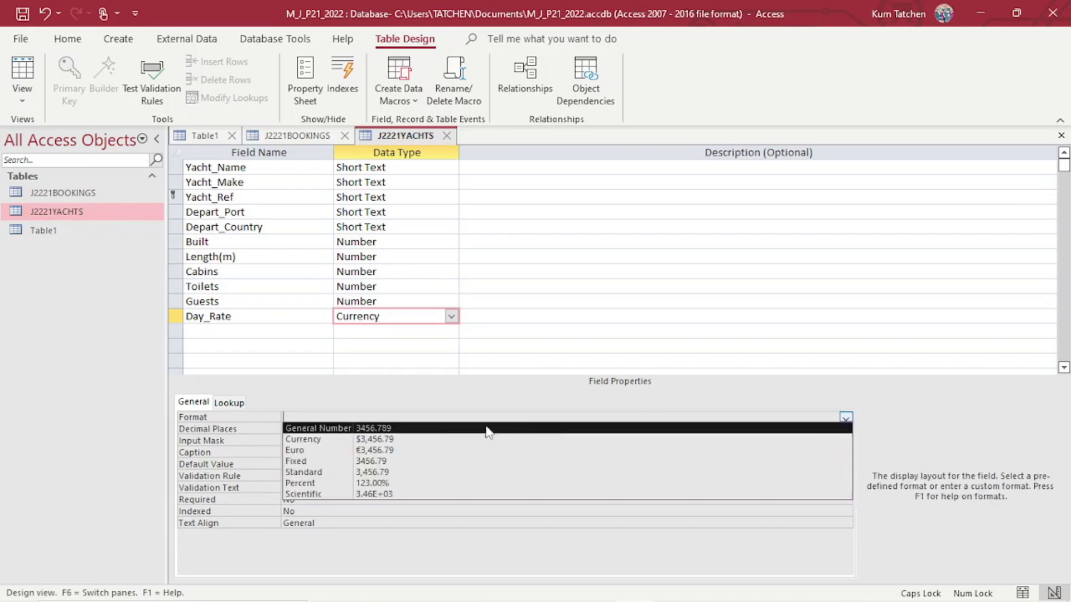
{"action": "left_click", "coordinate": [406, 451]}
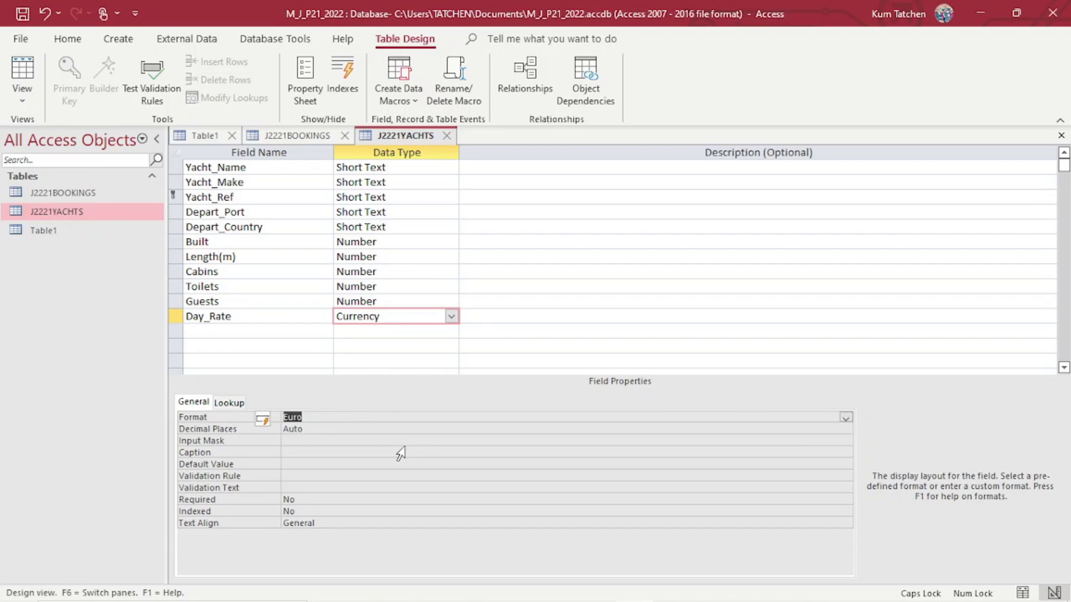
{"action": "left_click", "coordinate": [312, 431]}
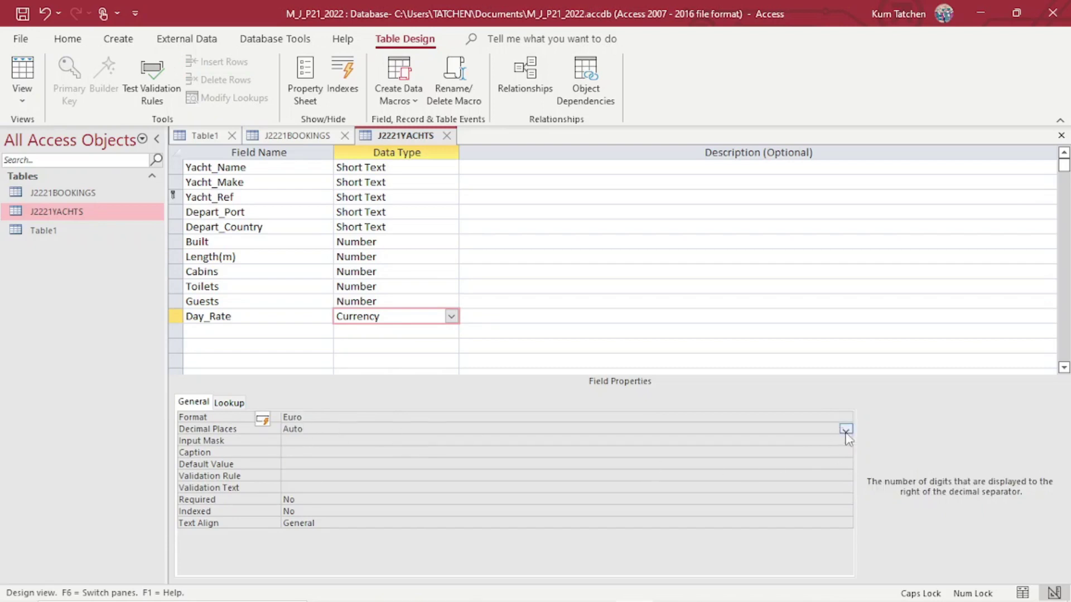
{"action": "left_click", "coordinate": [845, 430]}
{"action": "left_click", "coordinate": [406, 590]}
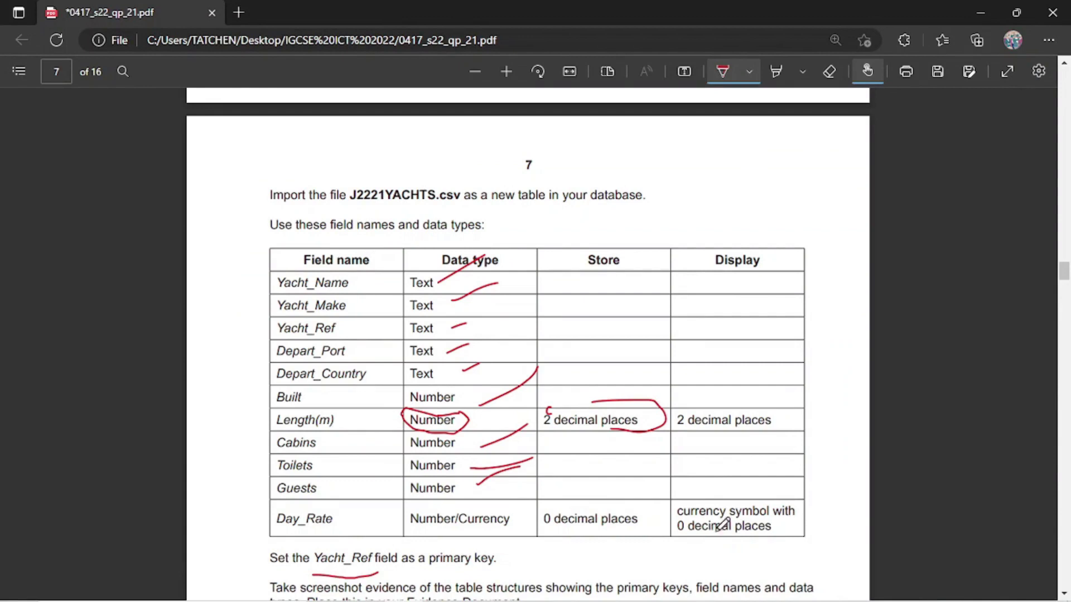
{"action": "mouse_move", "coordinate": [560, 594]}
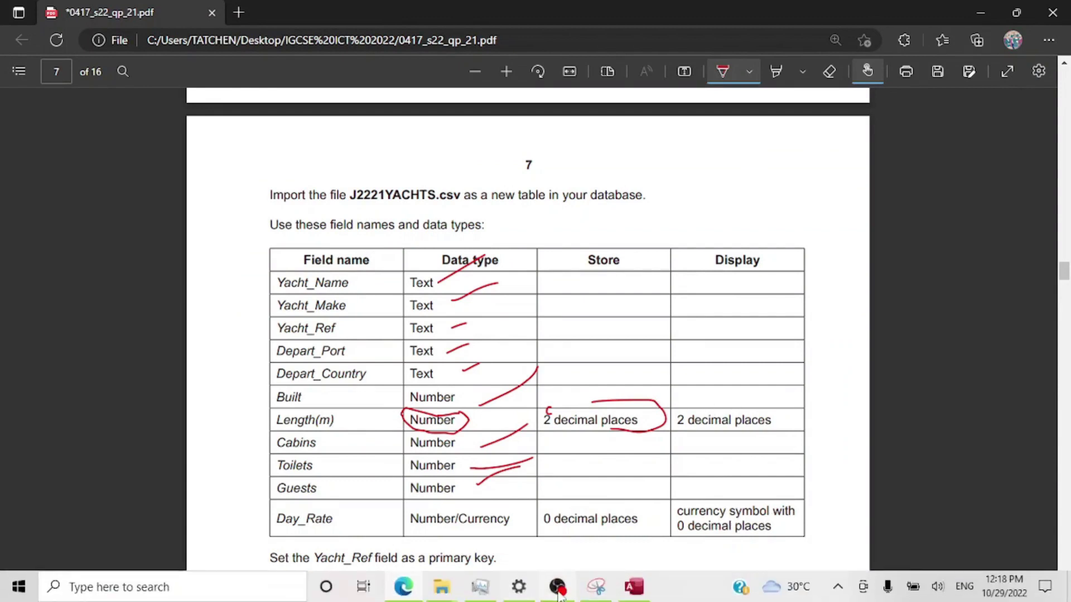
{"action": "left_click", "coordinate": [630, 590]}
Change Day_Rate's Format to Currency and confirm Decimal Places stays at 0.
{"action": "left_click", "coordinate": [345, 428]}
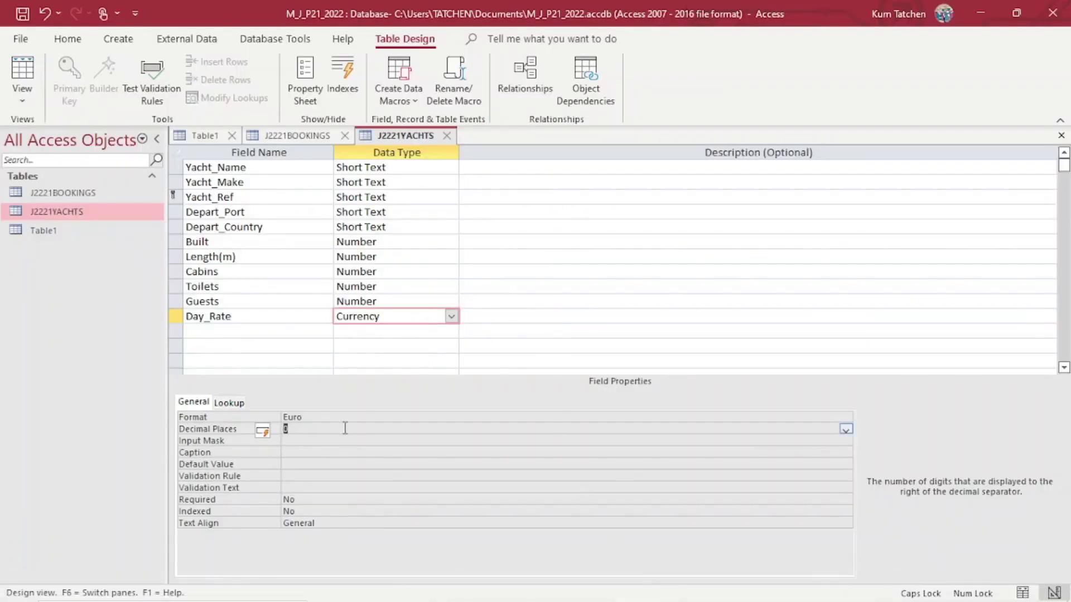
{"action": "left_click", "coordinate": [838, 421]}
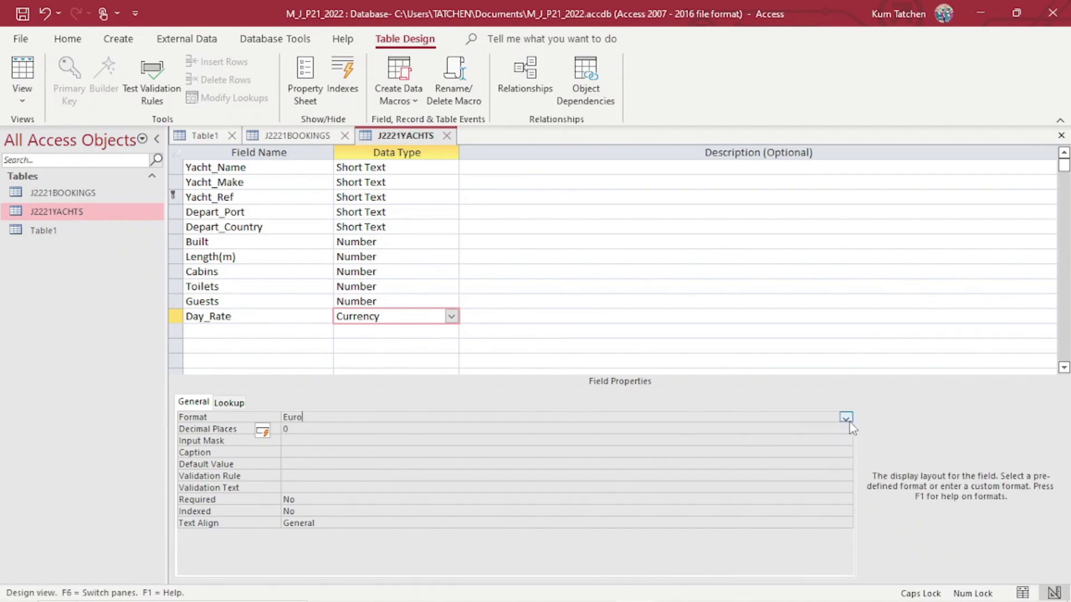
{"action": "left_click", "coordinate": [845, 417]}
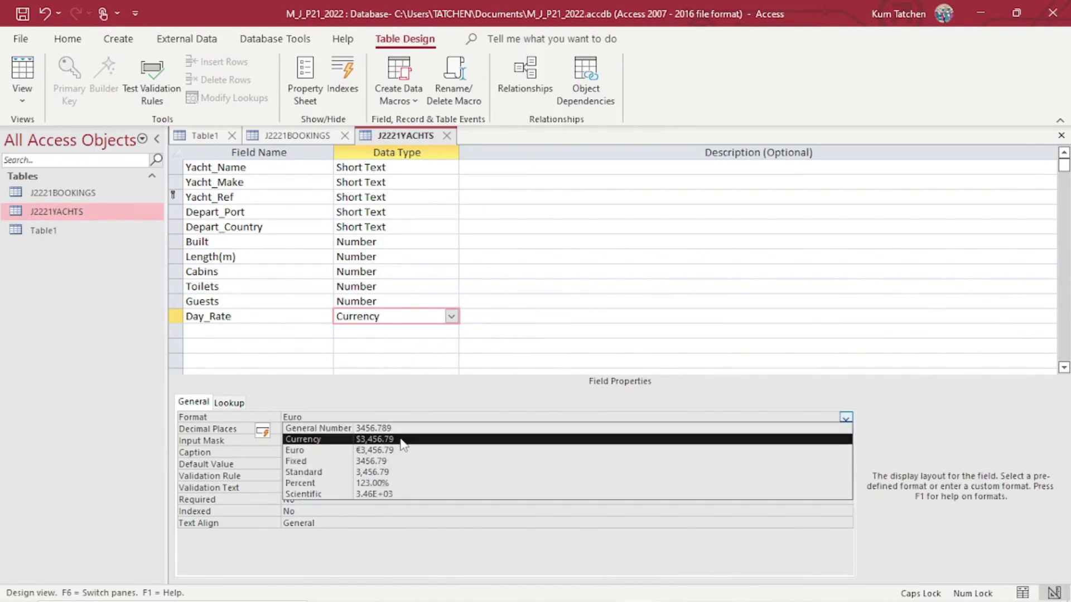
{"action": "left_click", "coordinate": [397, 439]}
{"action": "left_click", "coordinate": [318, 429]}
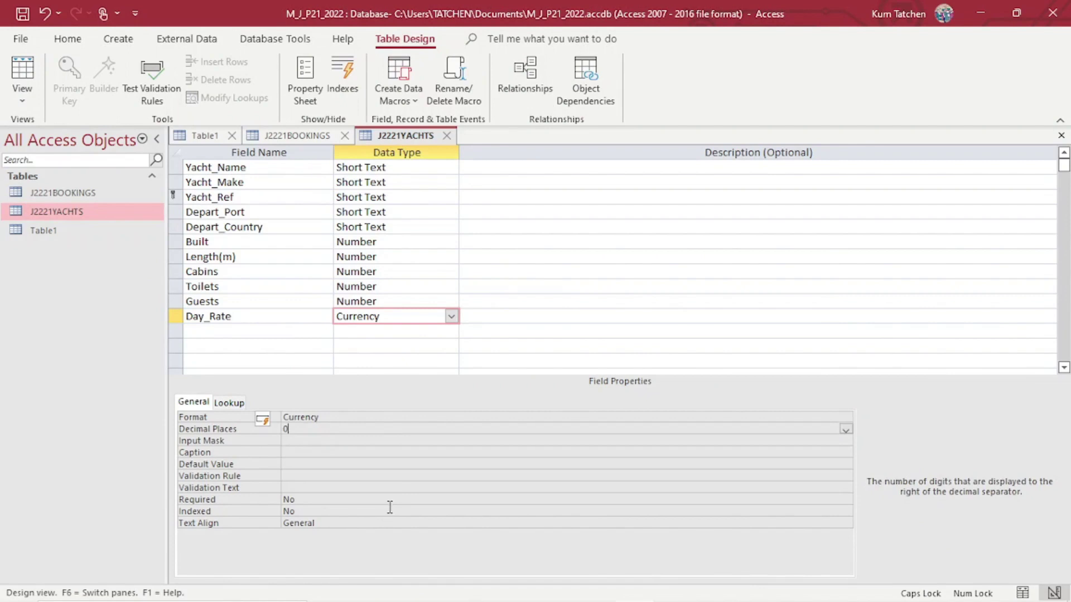
{"action": "left_click", "coordinate": [845, 419]}
{"action": "left_click", "coordinate": [846, 417]}
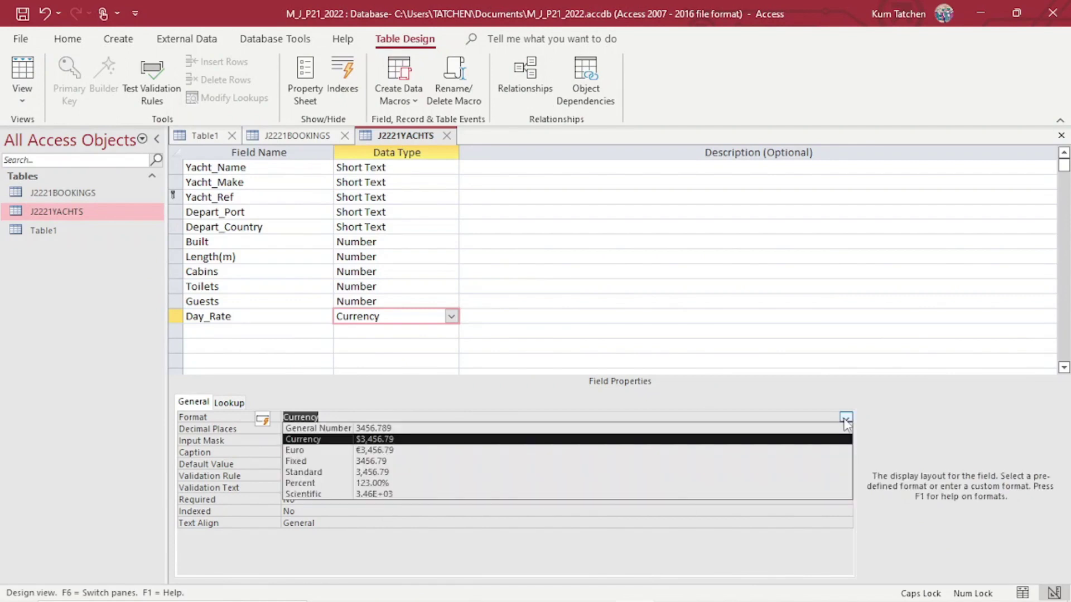
{"action": "left_click", "coordinate": [845, 419]}
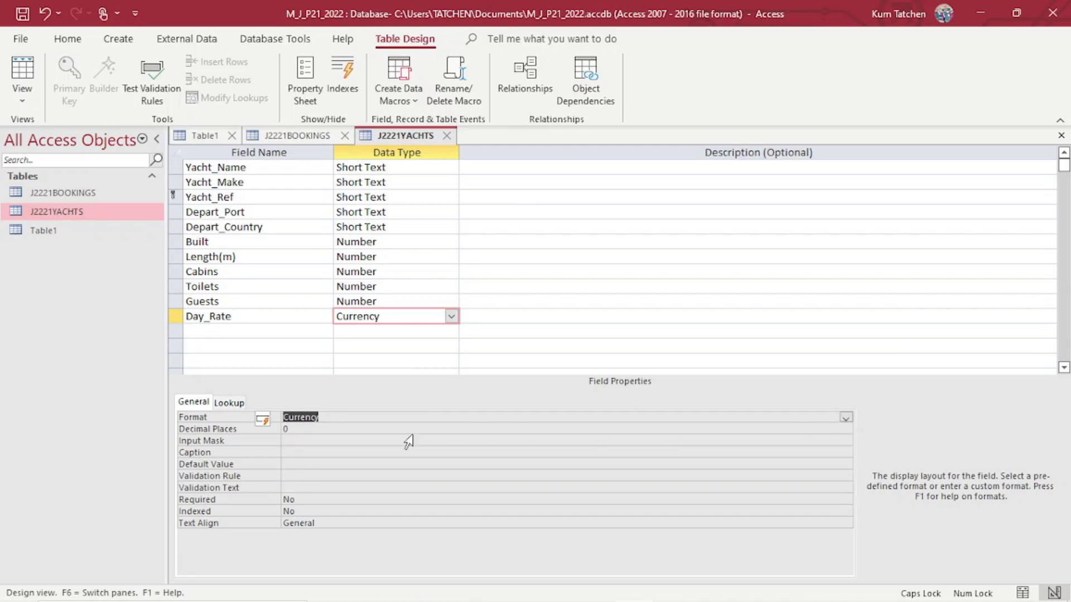
{"action": "left_click", "coordinate": [372, 430]}
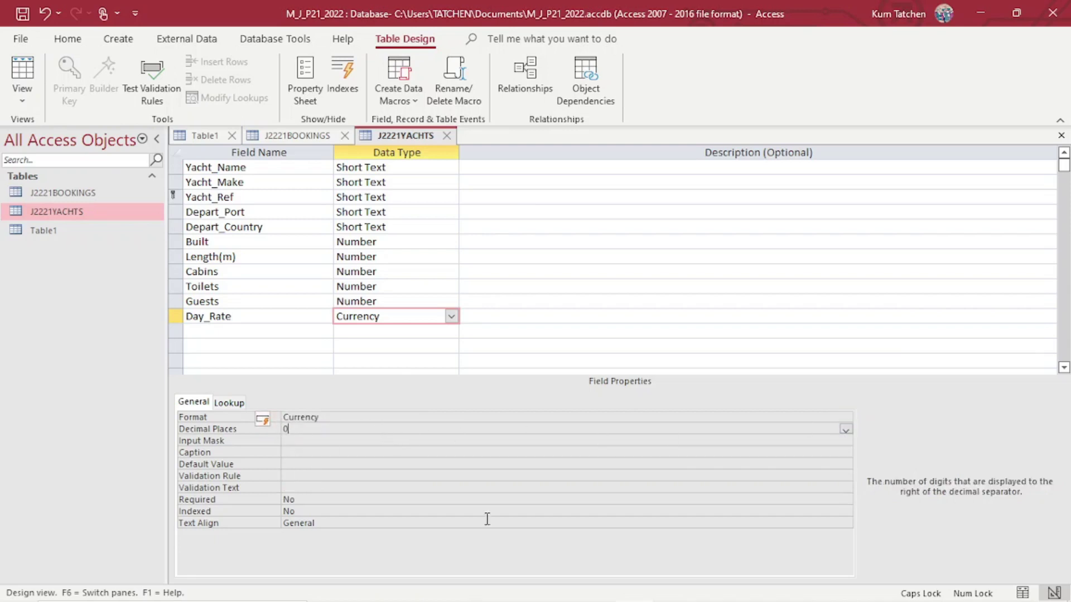
{"action": "mouse_move", "coordinate": [485, 601]}
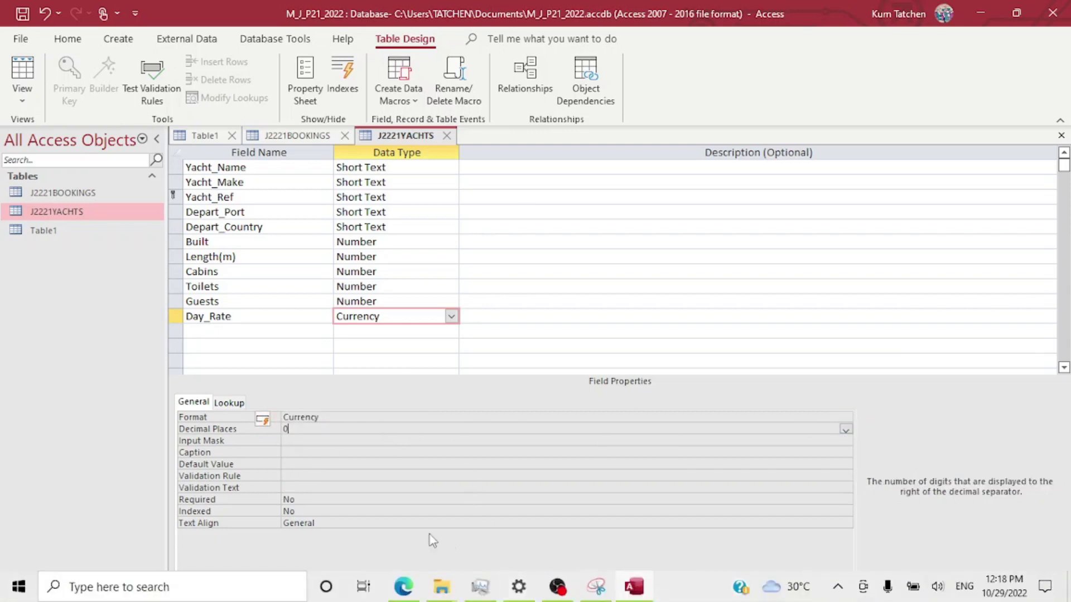
{"action": "left_click", "coordinate": [25, 73]}
Save J2221YACHTS and scroll its 119 records to confirm whole-dollar Day_Rate values like $1,828.
{"action": "left_click", "coordinate": [522, 363]}
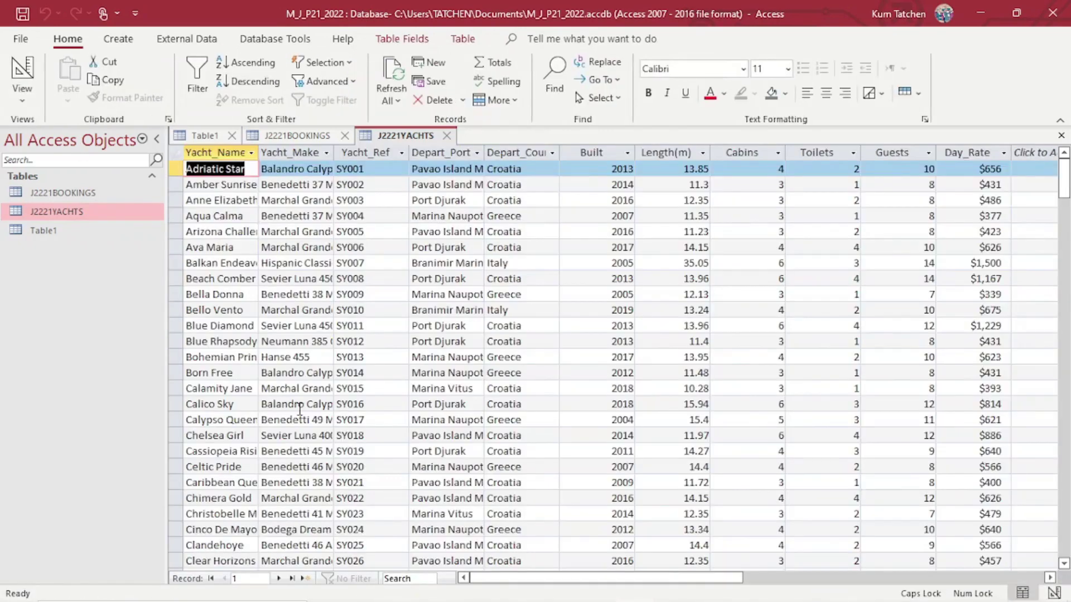
{"action": "left_click_drag", "start_coordinate": [656, 579], "coordinate": [765, 579]}
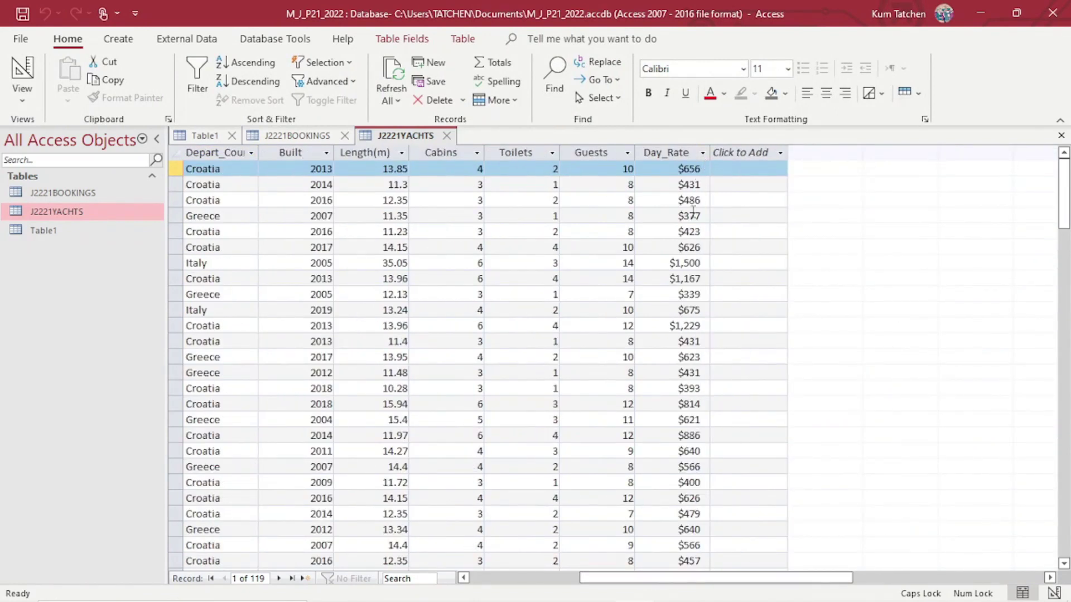
{"action": "scroll", "coordinate": [656, 433], "scroll_direction": "down", "scroll_amount": 8}
{"action": "scroll", "coordinate": [657, 433], "scroll_direction": "up", "scroll_amount": 8}
{"action": "scroll", "coordinate": [400, 269], "scroll_direction": "down", "scroll_amount": 3}
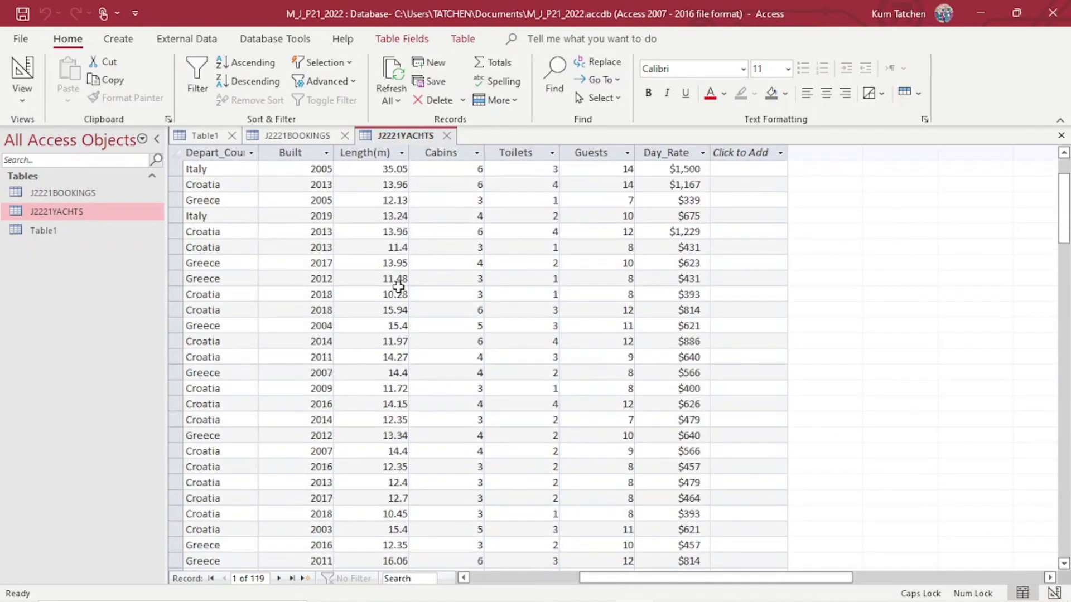
{"action": "scroll", "coordinate": [399, 239], "scroll_direction": "down", "scroll_amount": 15}
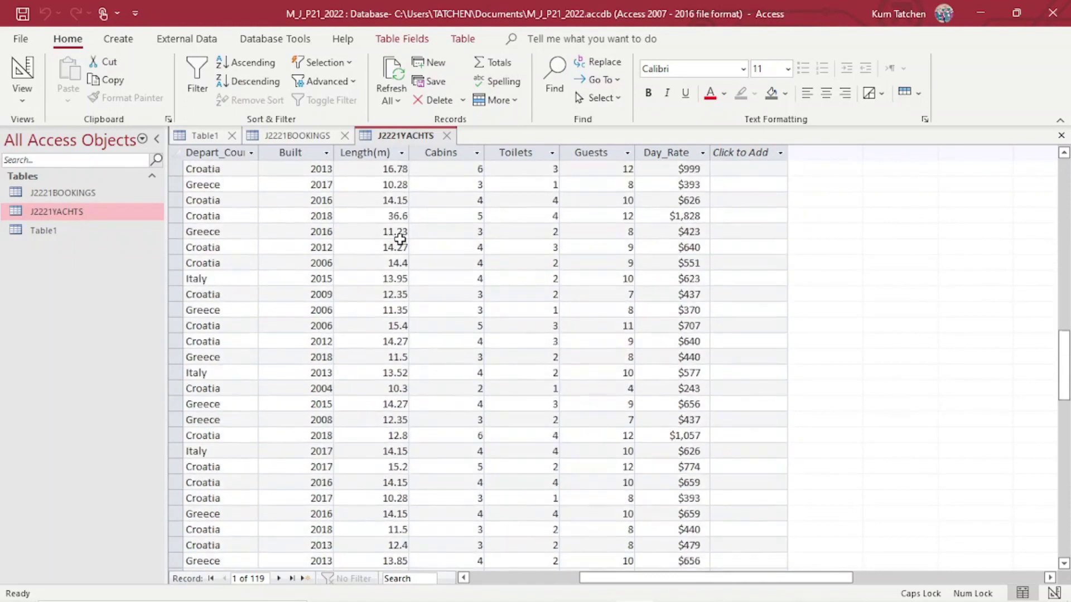
{"action": "scroll", "coordinate": [399, 238], "scroll_direction": "up", "scroll_amount": 15}
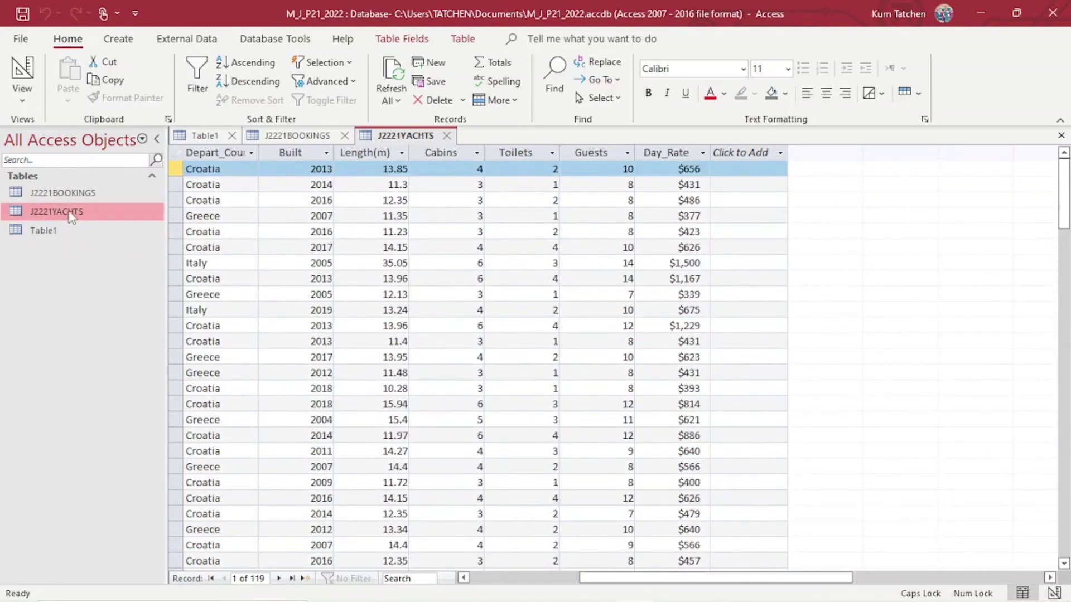
{"action": "mouse_move", "coordinate": [493, 596]}
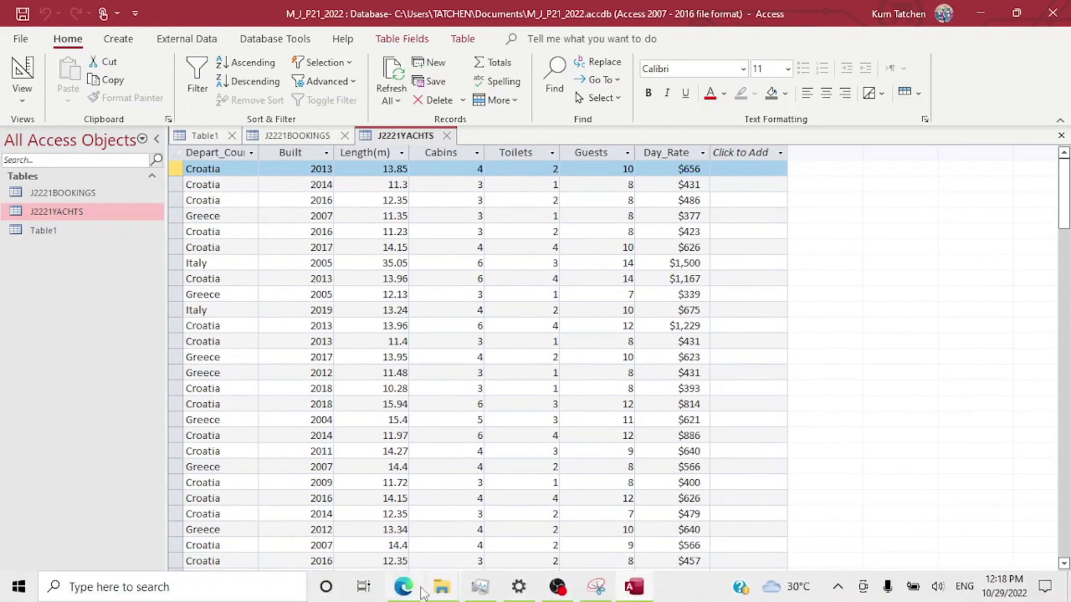
{"action": "left_click", "coordinate": [403, 587]}
Draw a tick beside the Day_Rate Number/Currency row and scroll to Evidence 4.
{"action": "scroll", "coordinate": [502, 403], "scroll_direction": "down", "scroll_amount": 5}
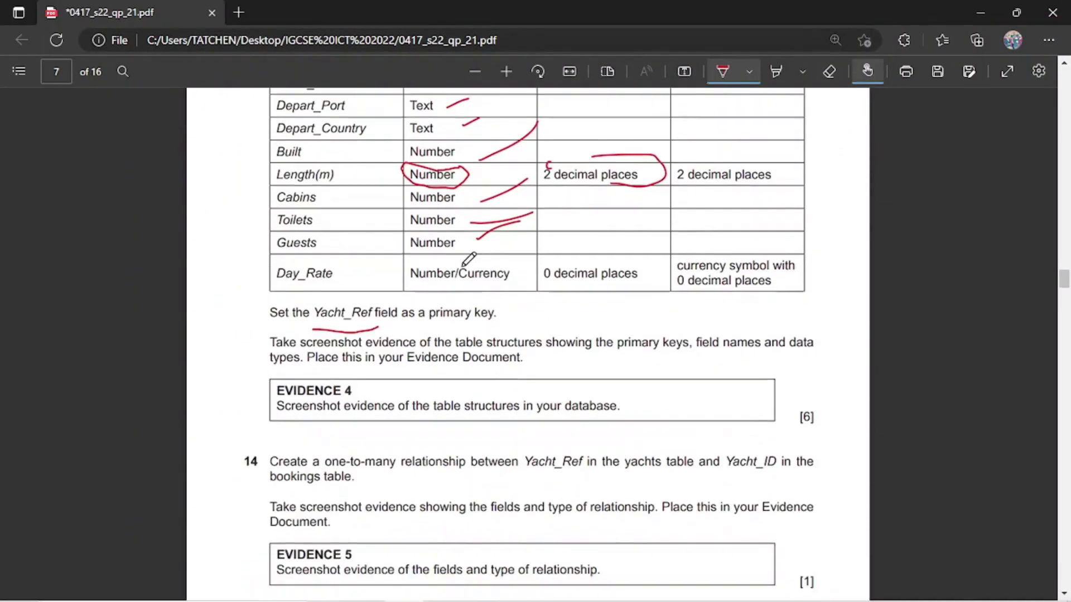
{"action": "left_click_drag", "start_coordinate": [471, 276], "coordinate": [528, 228]}
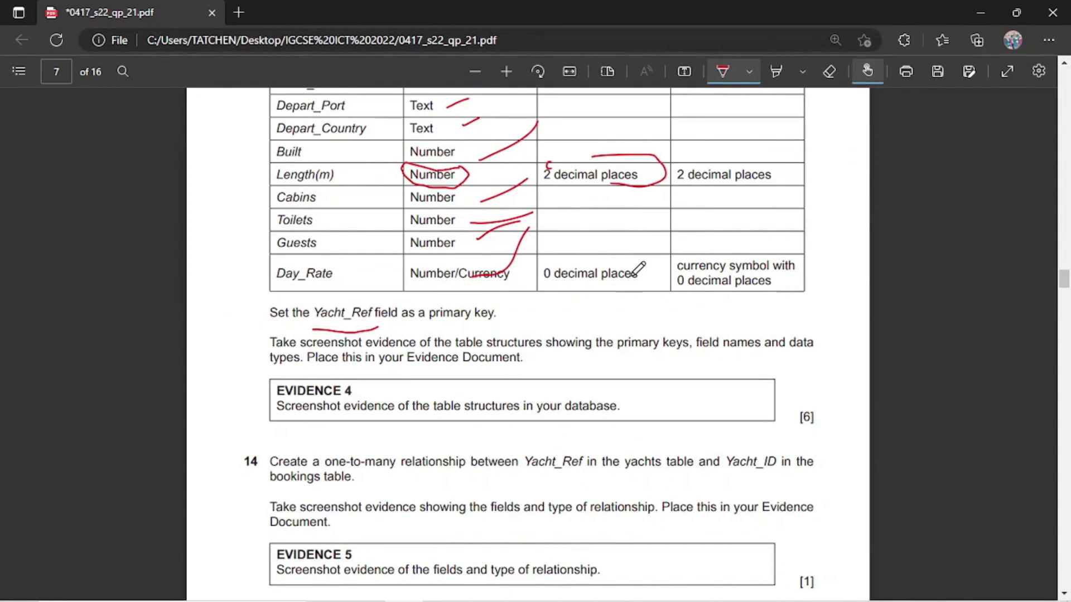
{"action": "scroll", "coordinate": [519, 312], "scroll_direction": "down", "scroll_amount": 2}
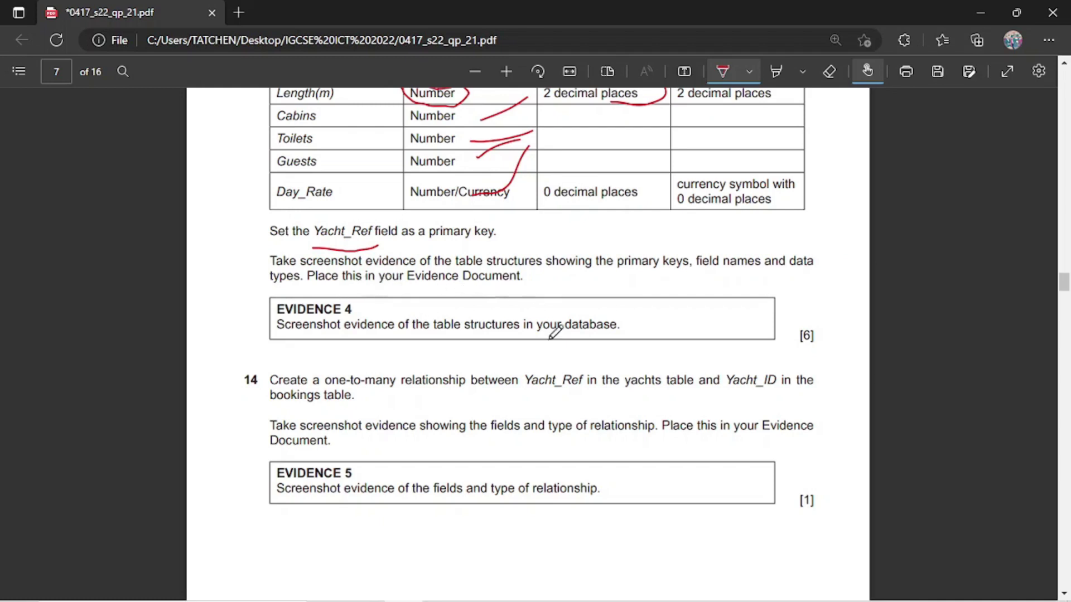
Launch Snipping Tool and go back to the Access database.
{"action": "mouse_move", "coordinate": [591, 598]}
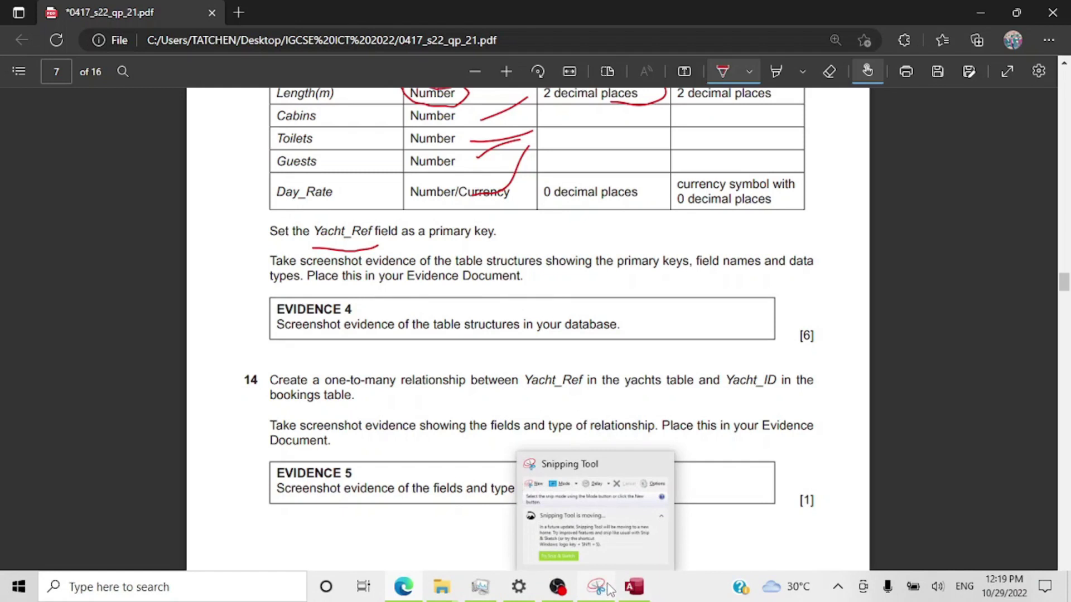
{"action": "left_click", "coordinate": [607, 589]}
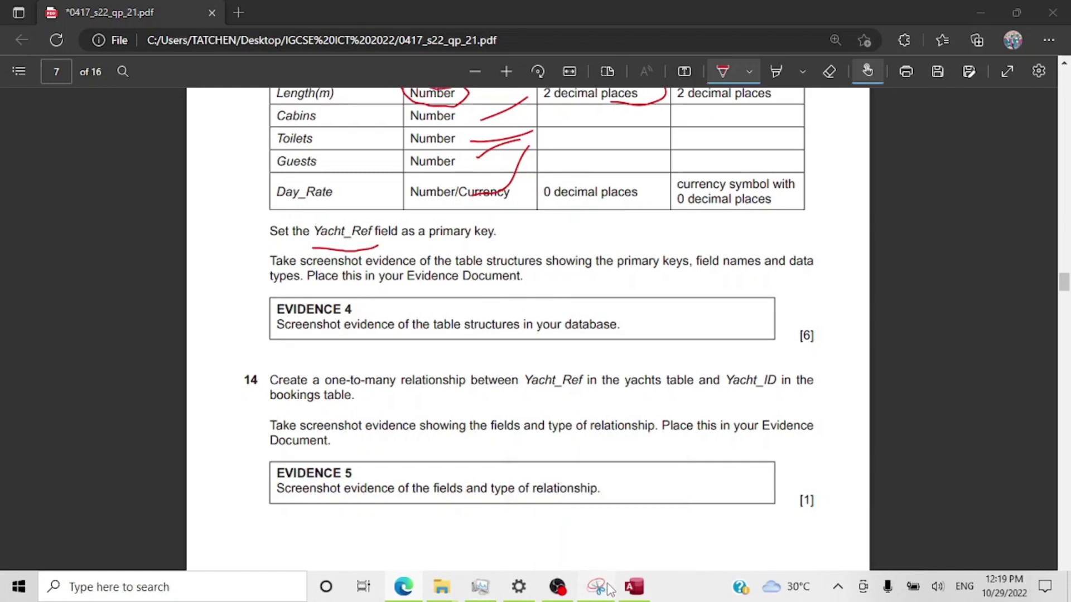
{"action": "mouse_move", "coordinate": [572, 595]}
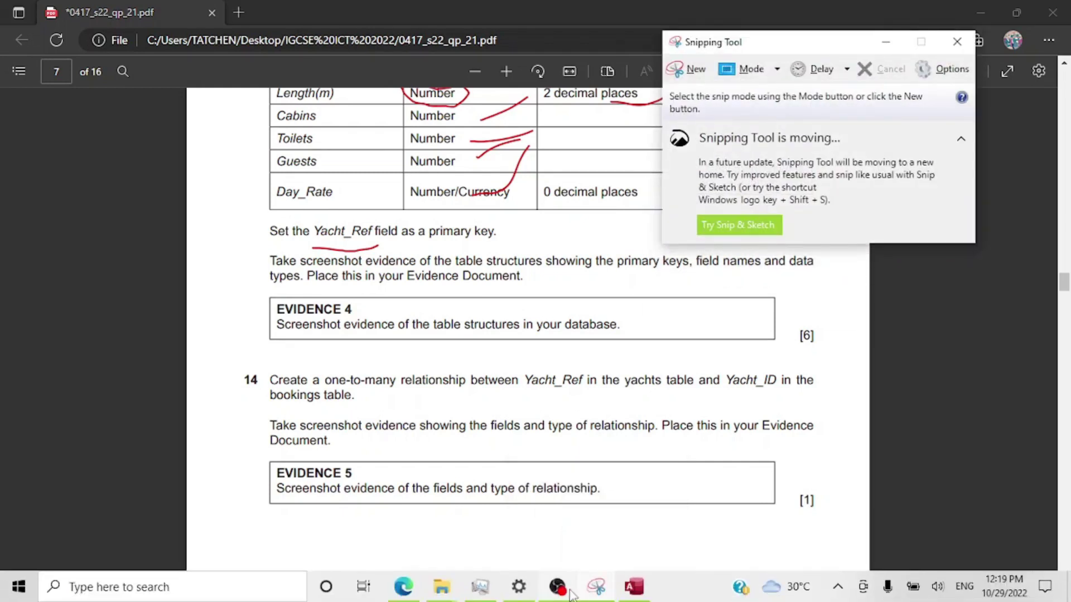
{"action": "left_click", "coordinate": [630, 591]}
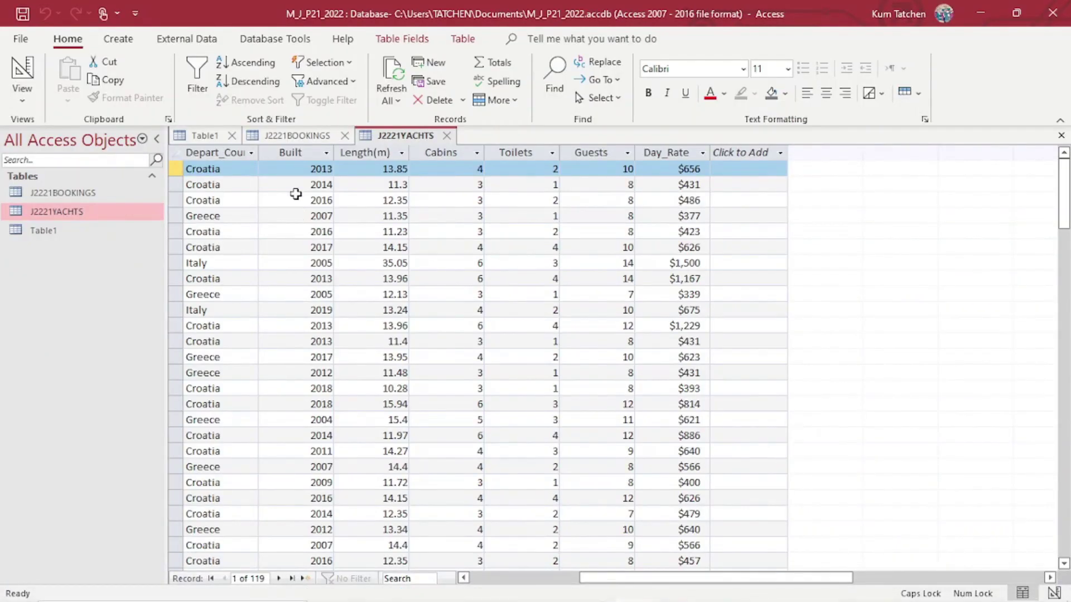
Open J2221BOOKINGS in Design View from the navigation pane's shortcut menu.
{"action": "left_click", "coordinate": [74, 194]}
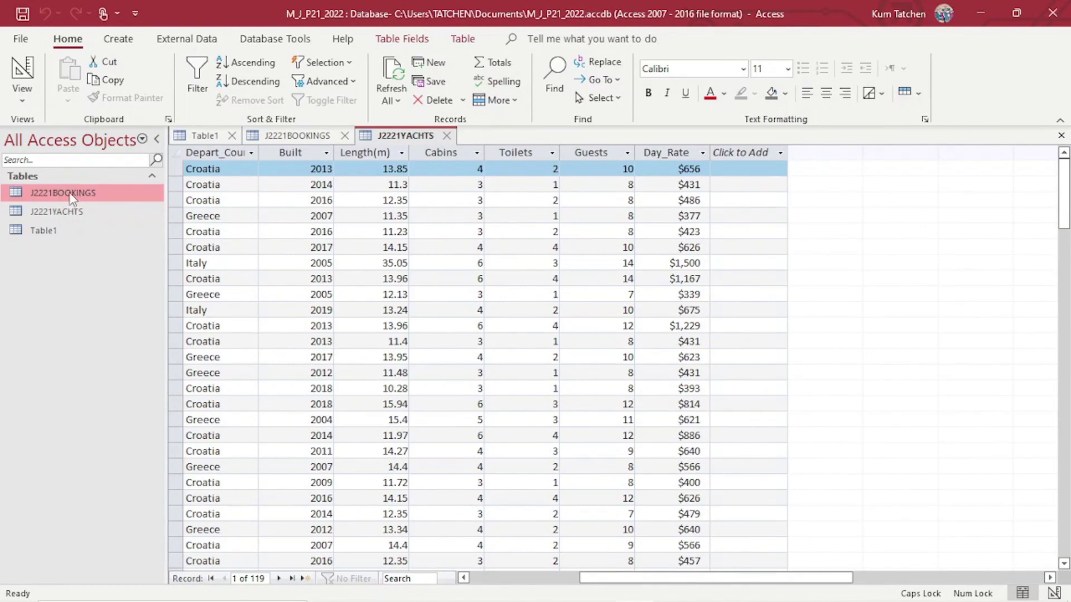
{"action": "right_click", "coordinate": [71, 197]}
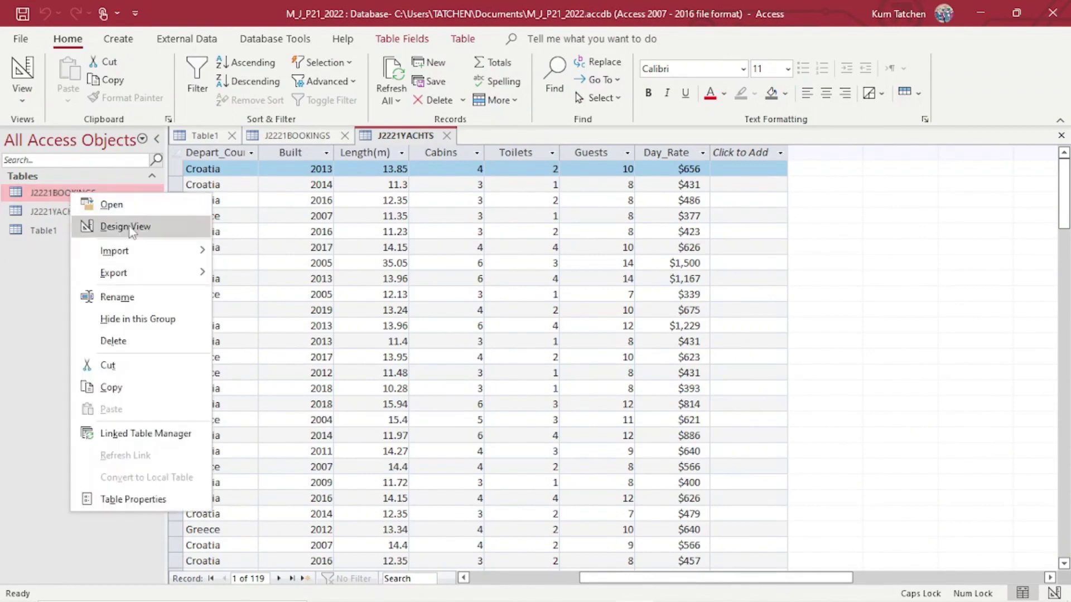
{"action": "left_click", "coordinate": [125, 225]}
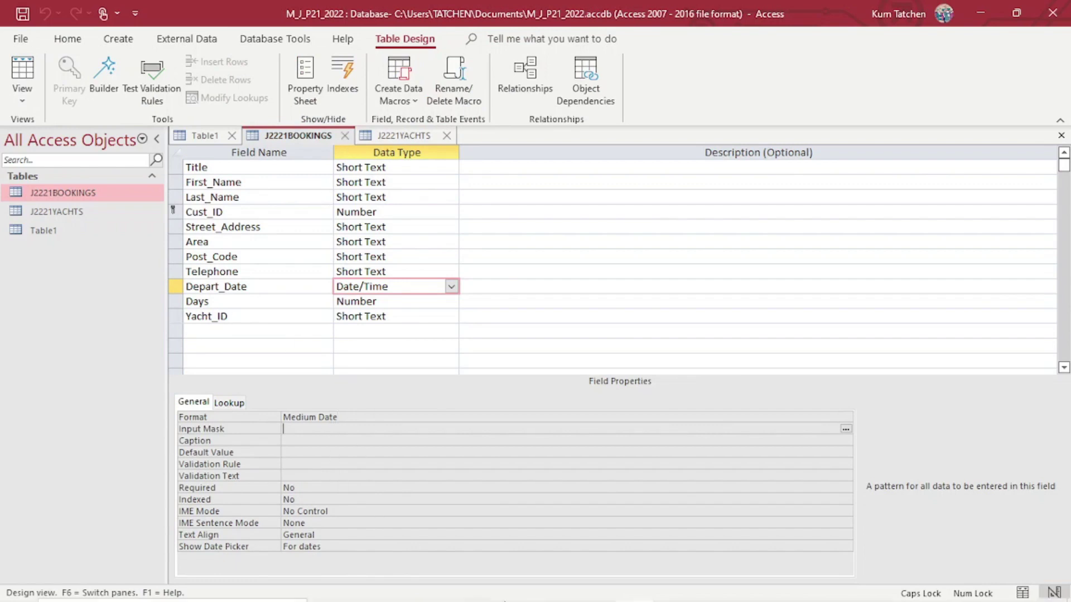
Snip the J2221BOOKINGS field names and data types, then show the 0417_s22_sf_21 folder.
{"action": "left_click", "coordinate": [596, 592]}
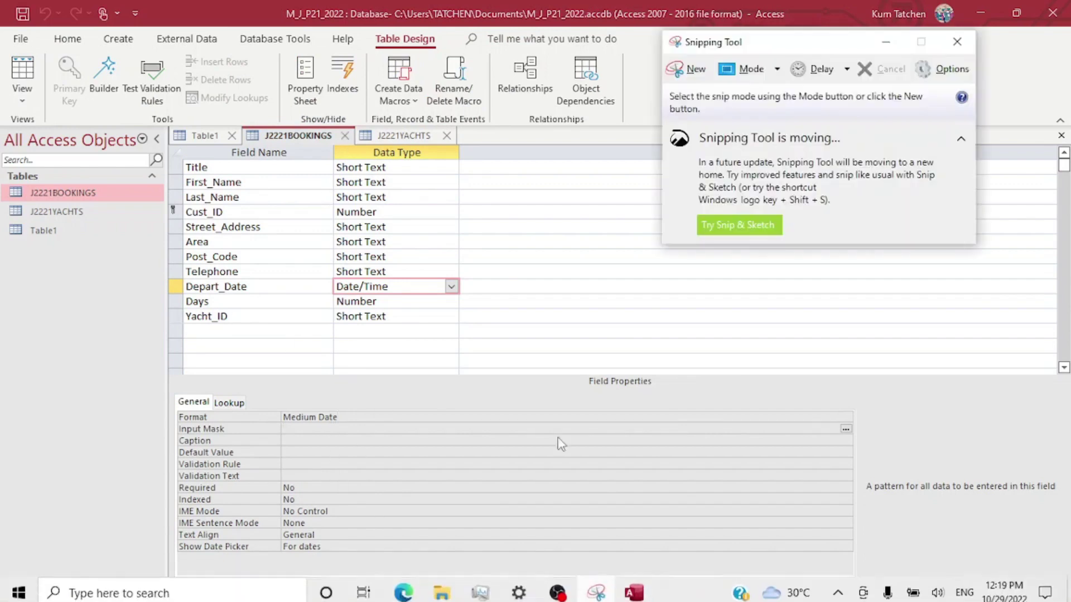
{"action": "left_click", "coordinate": [694, 70]}
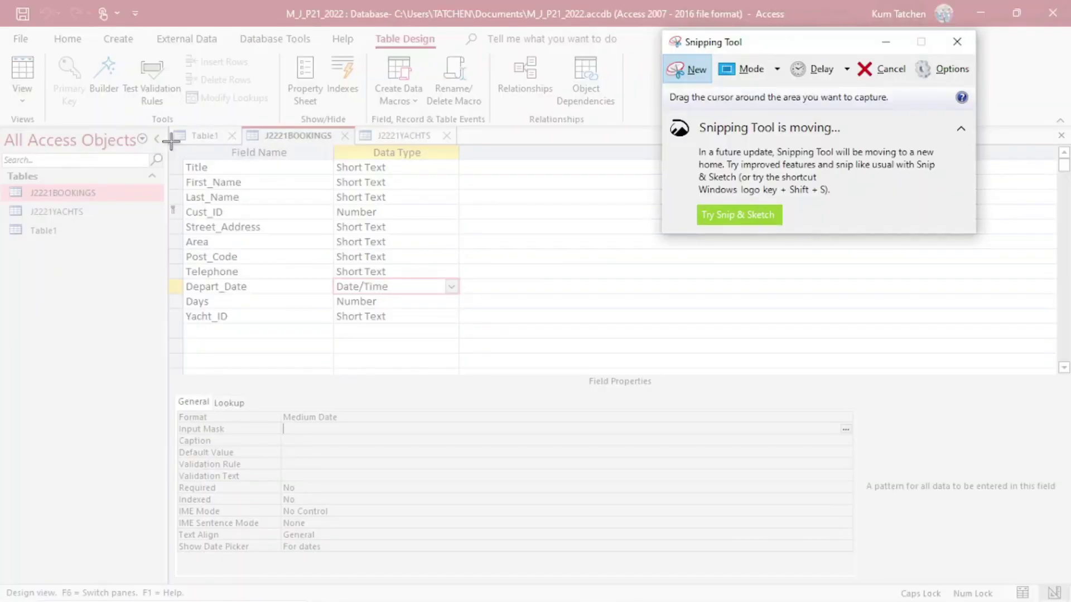
{"action": "left_click_drag", "start_coordinate": [170, 123], "coordinate": [569, 554]}
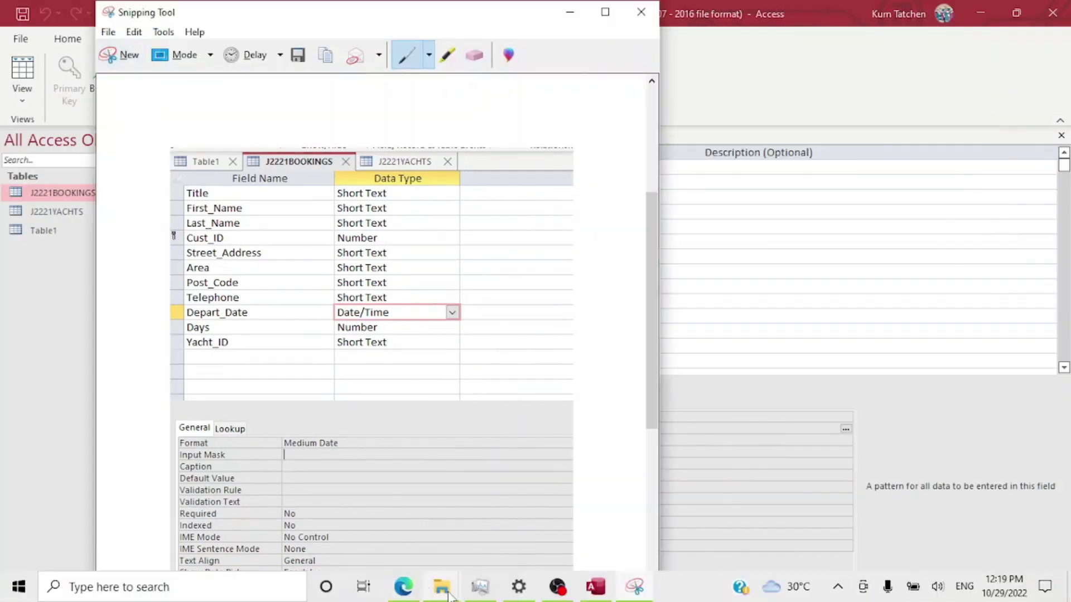
{"action": "left_click", "coordinate": [449, 594]}
{"action": "left_click", "coordinate": [357, 524]}
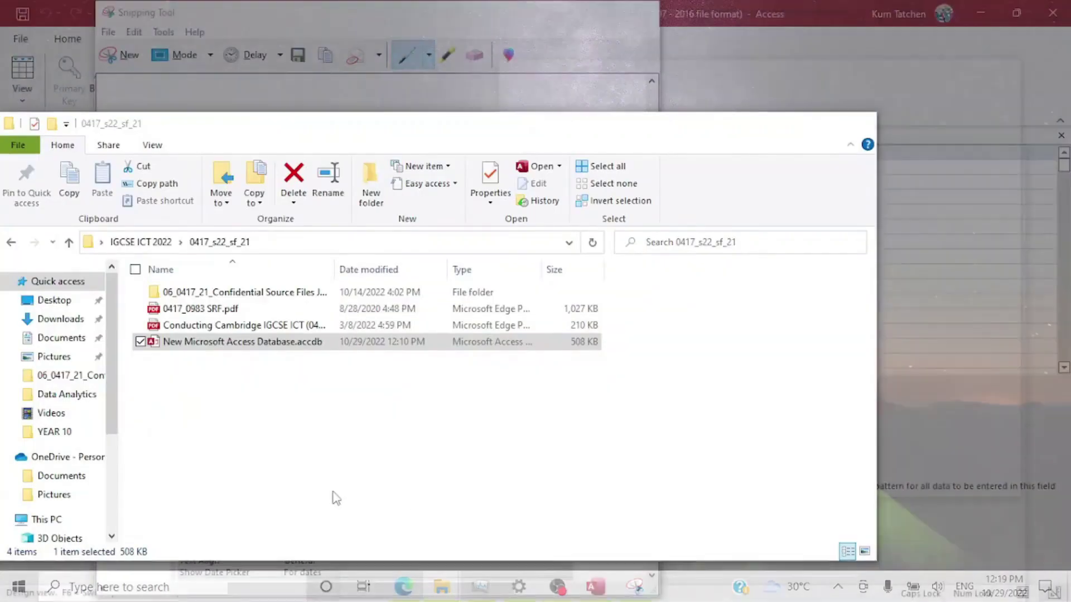
Open J2221EVIDENCE.rtf from the confidential source files folder in Word.
{"action": "double_click", "coordinate": [194, 293]}
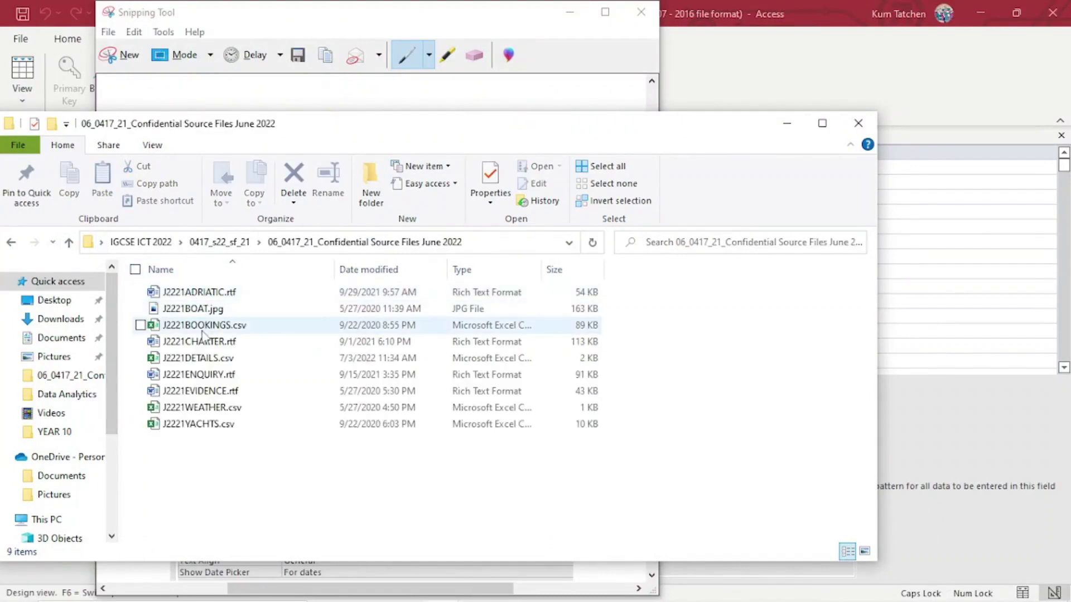
{"action": "left_click", "coordinate": [223, 398]}
{"action": "double_click", "coordinate": [266, 394]}
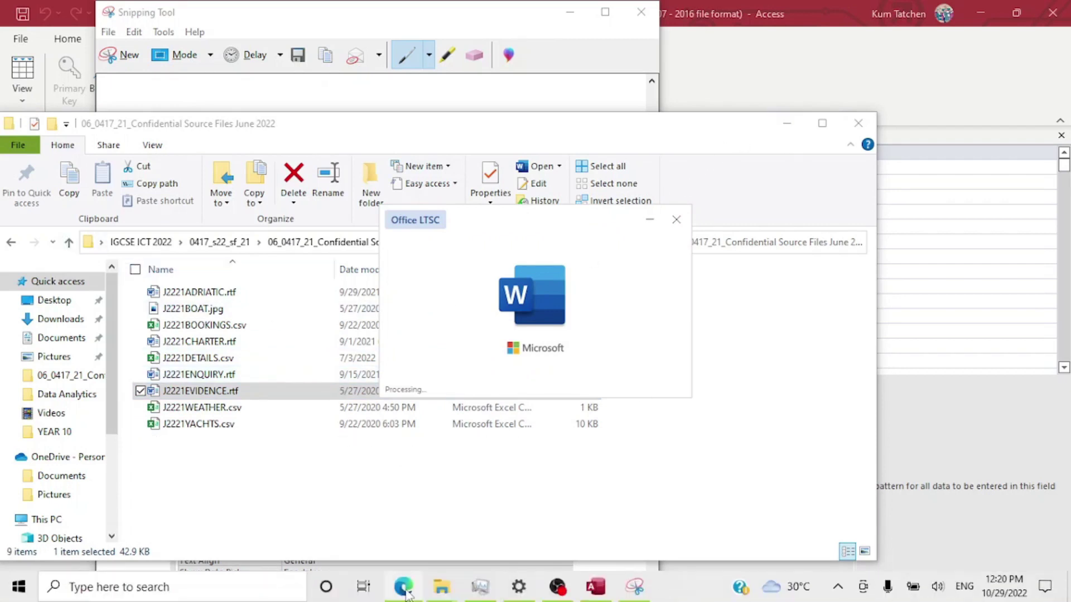
{"action": "left_click", "coordinate": [405, 588]}
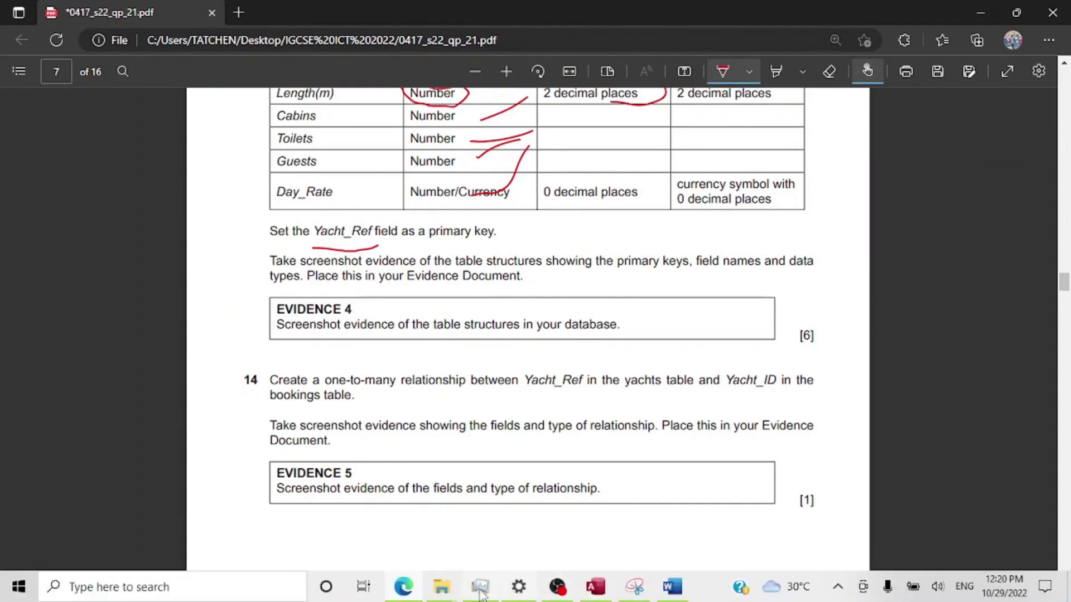
{"action": "left_click", "coordinate": [672, 587]}
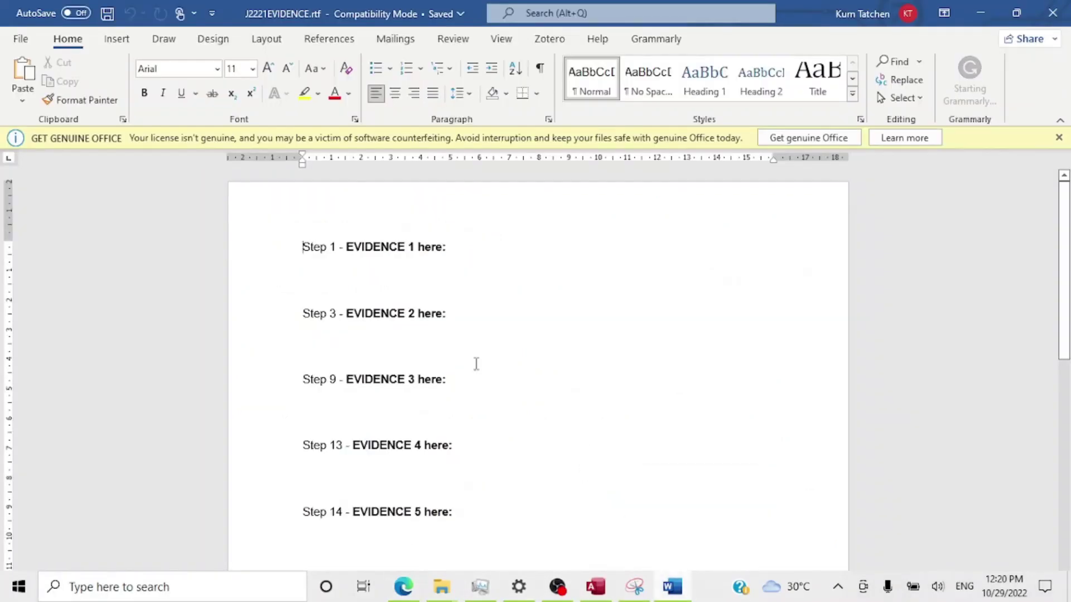
Paste the J2221BOOKINGS design screenshot on the blank line under 'Step 13 - EVIDENCE 4 here:'.
{"action": "left_click", "coordinate": [327, 282]}
{"action": "scroll", "coordinate": [428, 285], "scroll_direction": "down", "scroll_amount": 3}
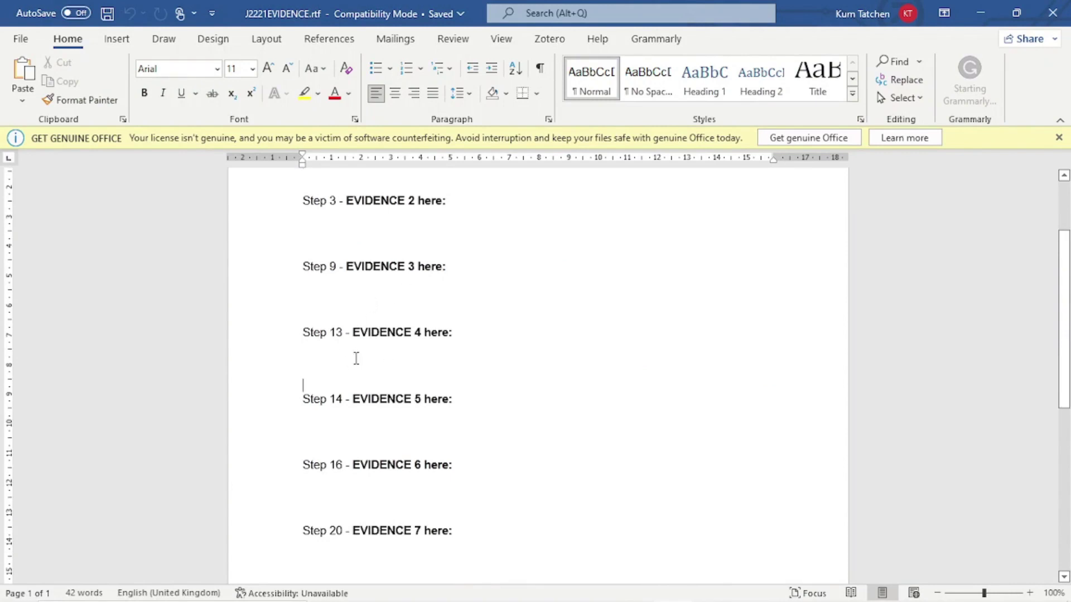
{"action": "left_click", "coordinate": [434, 354]}
{"action": "left_click", "coordinate": [707, 559]}
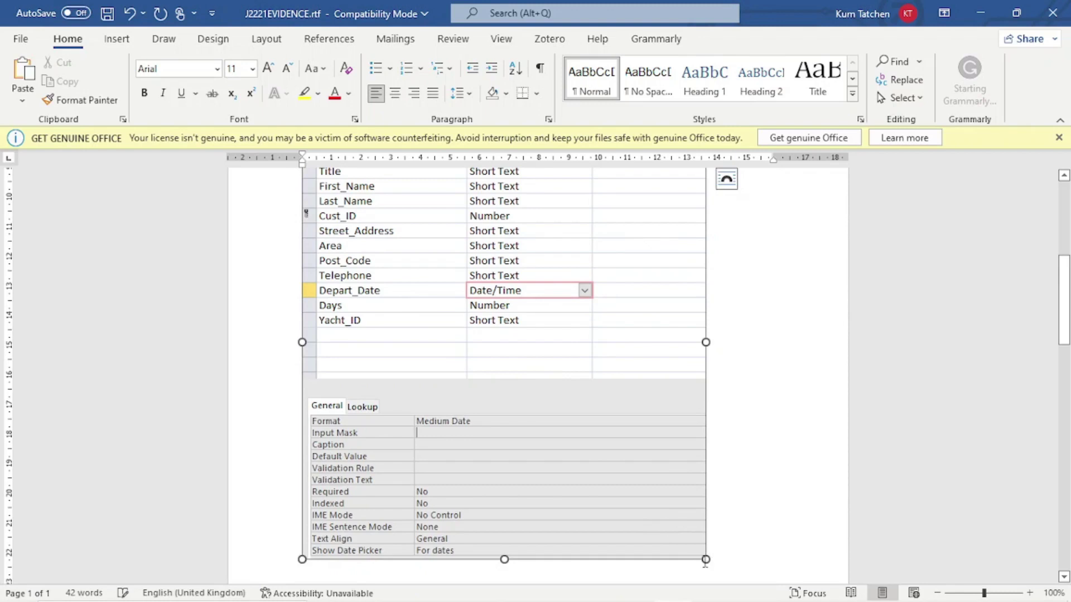
{"action": "scroll", "coordinate": [647, 433], "scroll_direction": "up", "scroll_amount": 5}
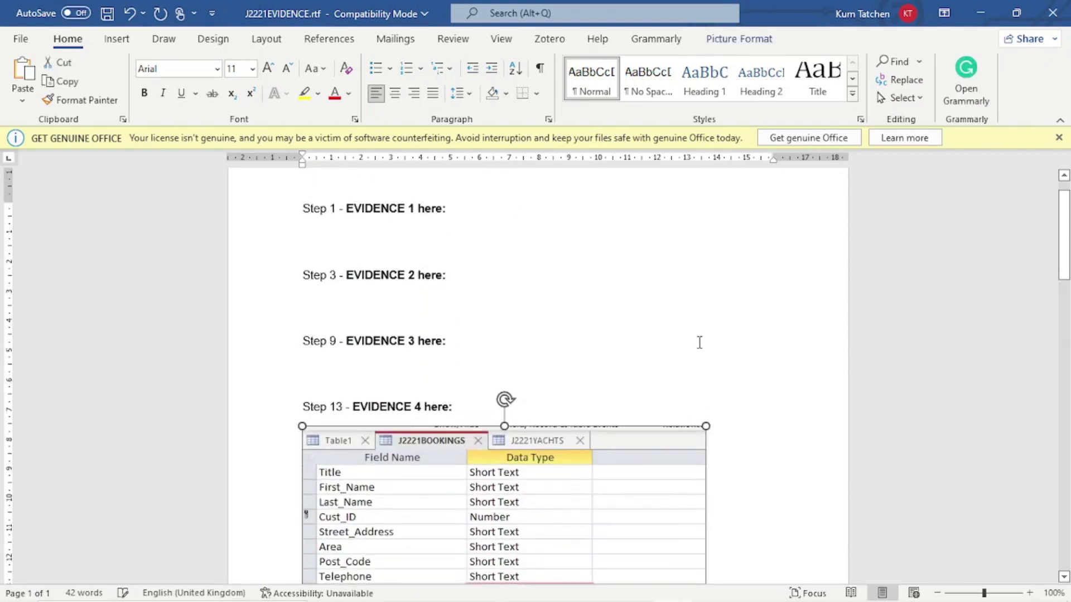
{"action": "scroll", "coordinate": [697, 342], "scroll_direction": "down", "scroll_amount": 4}
{"action": "scroll", "coordinate": [626, 554], "scroll_direction": "down", "scroll_amount": 4}
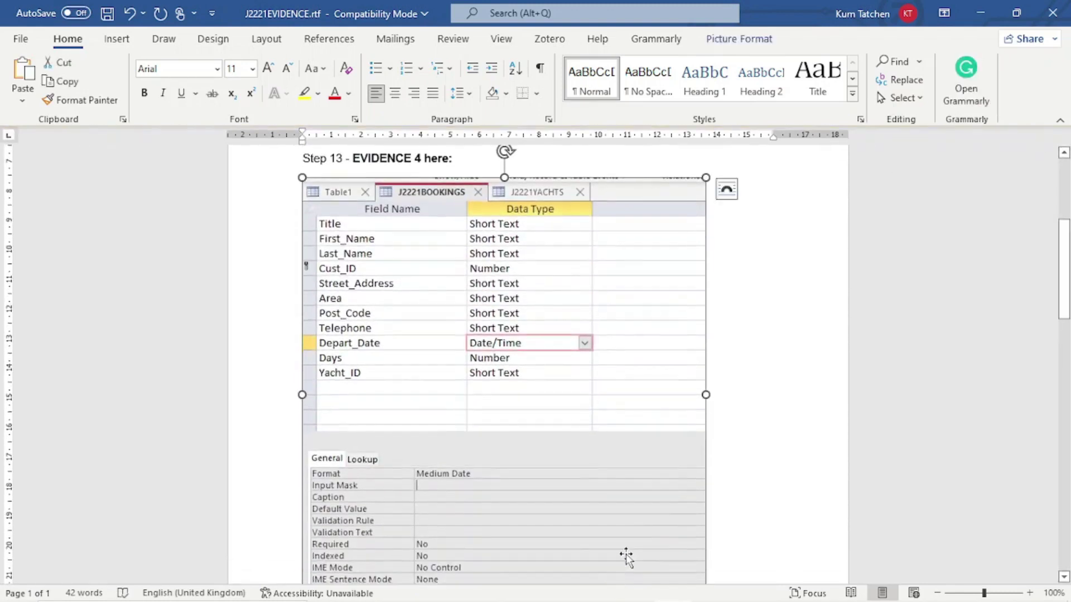
{"action": "mouse_move", "coordinate": [560, 597]}
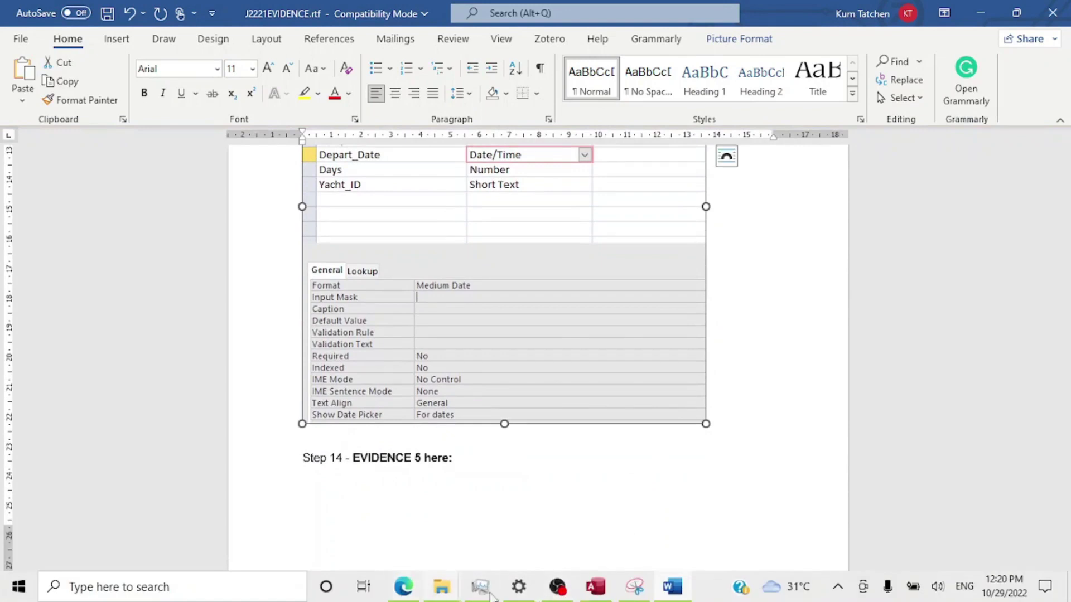
{"action": "mouse_move", "coordinate": [595, 588]}
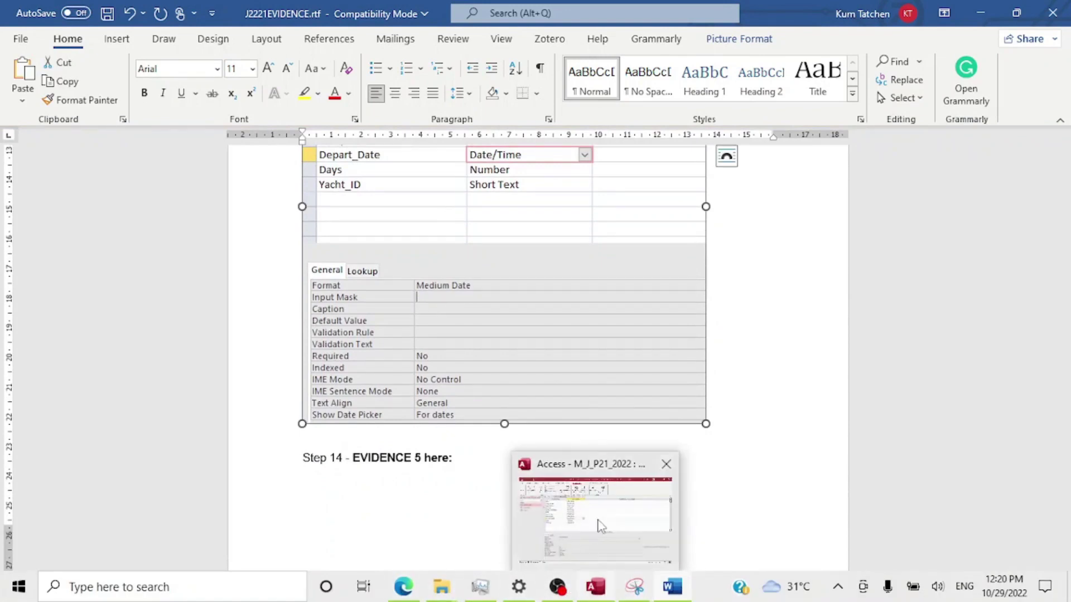
{"action": "left_click", "coordinate": [613, 513]}
Switch J2221YACHTS and then J2221BOOKINGS to Design View.
{"action": "left_click", "coordinate": [52, 213]}
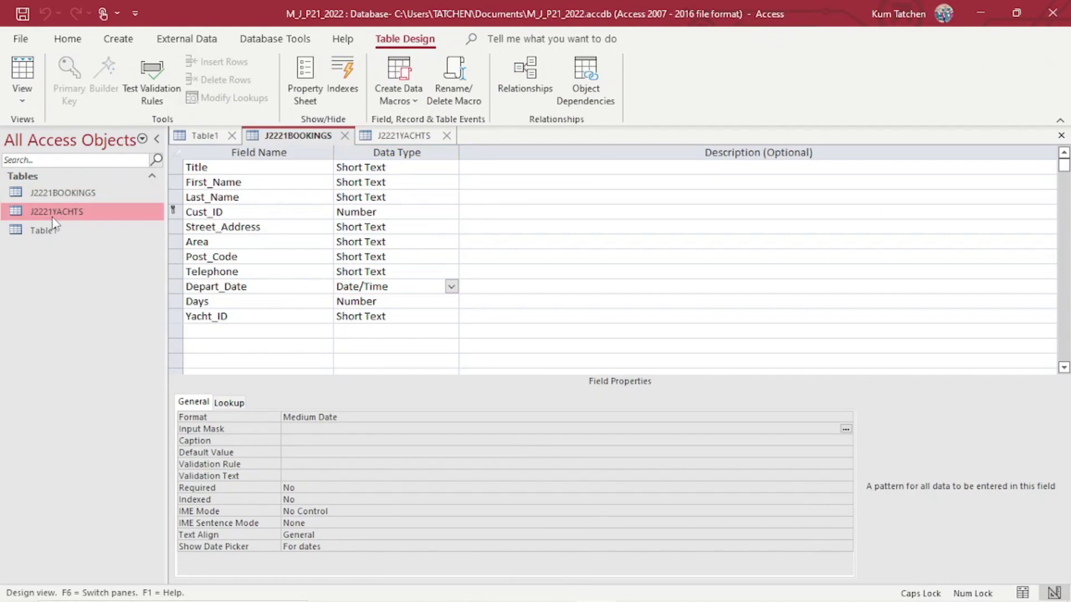
{"action": "left_click", "coordinate": [29, 95]}
{"action": "left_click", "coordinate": [51, 173]}
{"action": "double_click", "coordinate": [89, 193]}
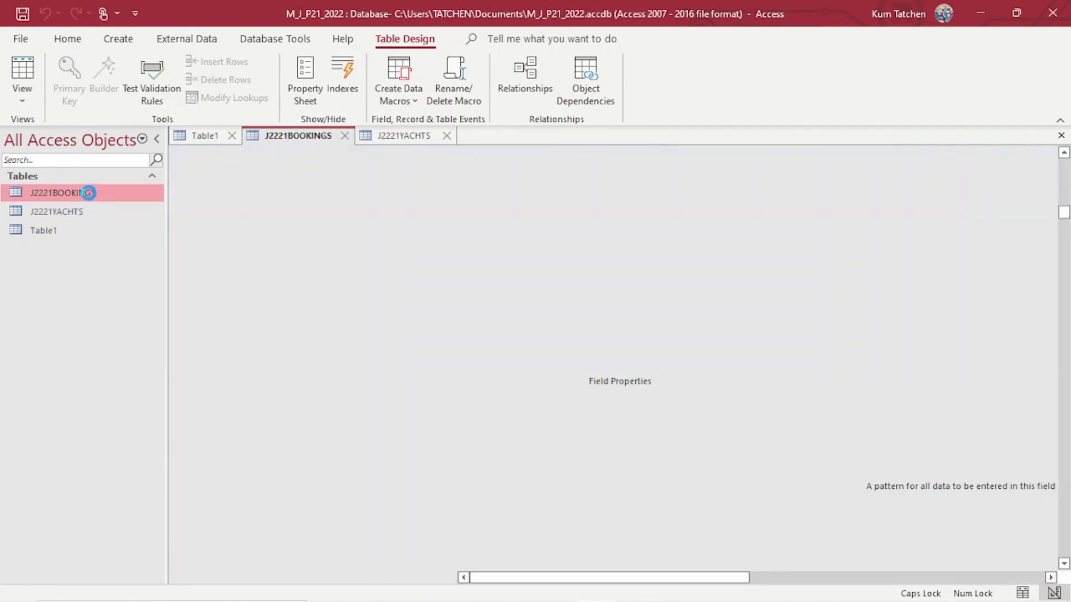
{"action": "left_click", "coordinate": [22, 96]}
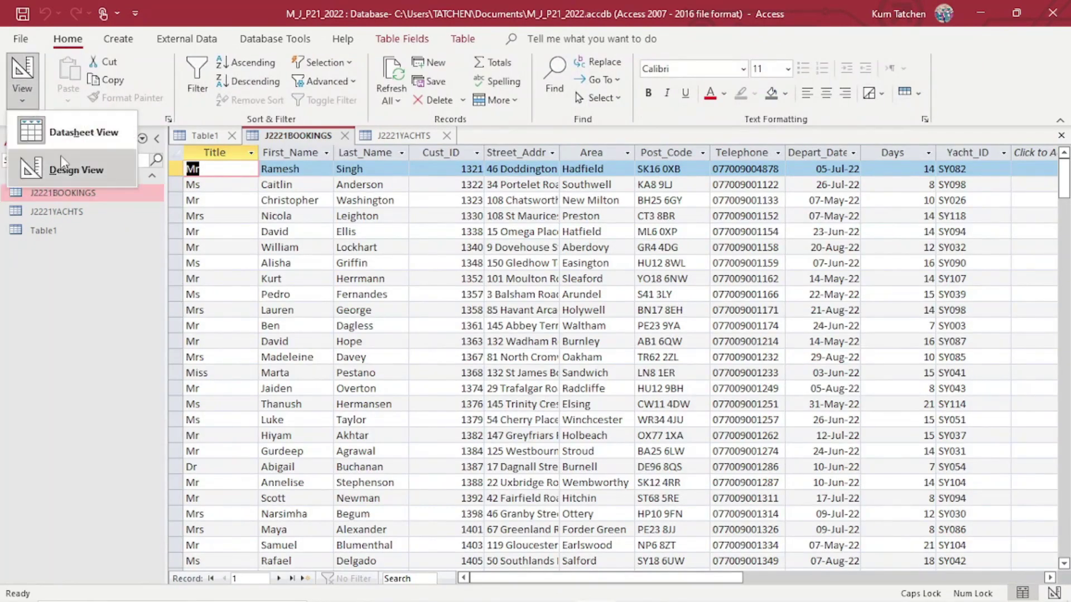
{"action": "left_click", "coordinate": [51, 170]}
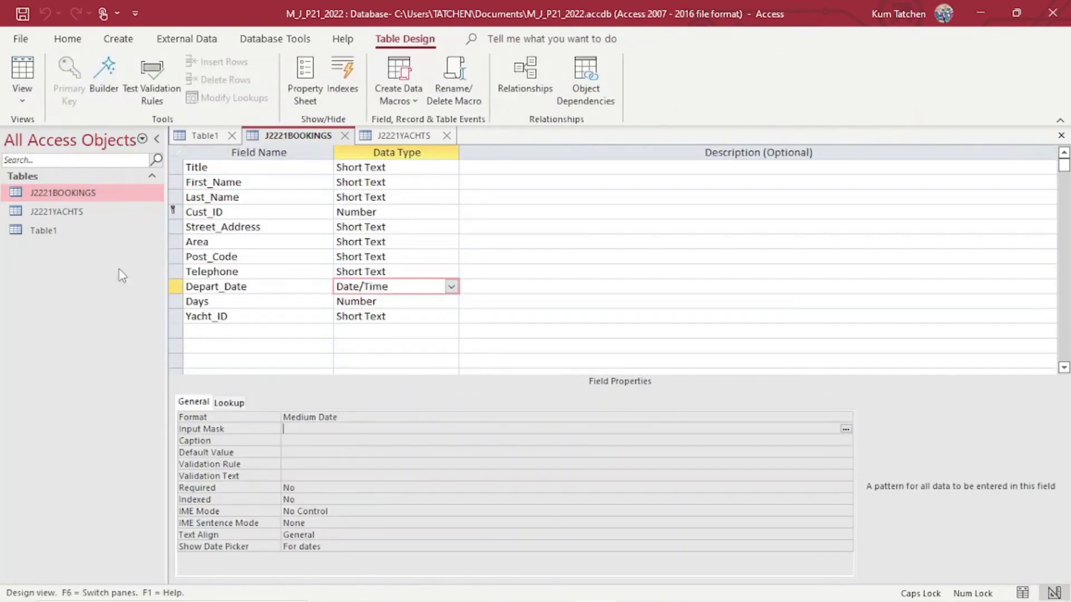
Reopen J2221YACHTS and put it in Design View showing Yacht_Name through Day_Rate.
{"action": "double_click", "coordinate": [83, 215]}
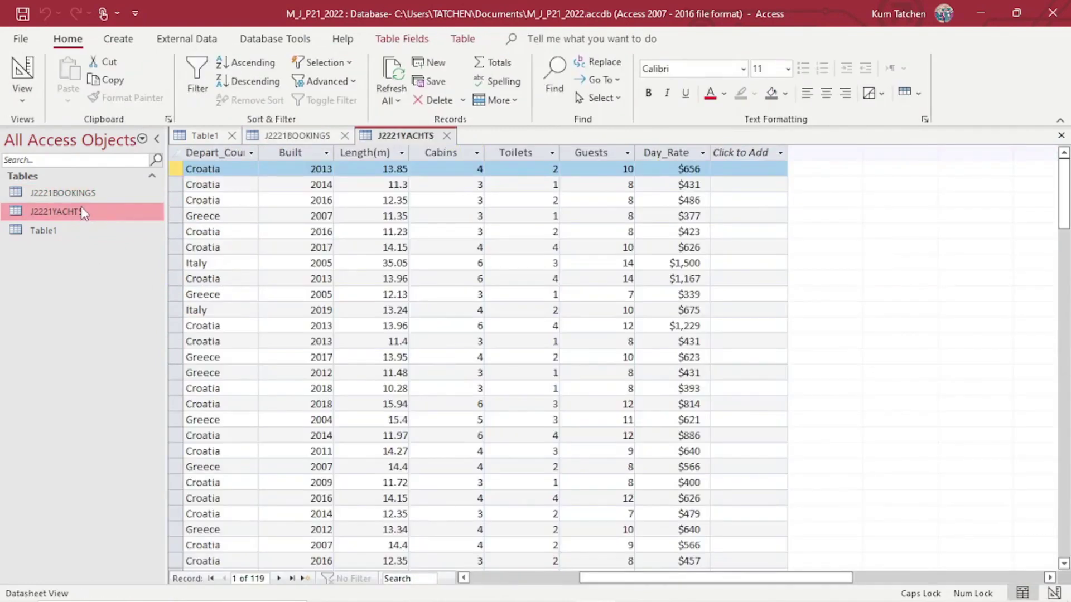
{"action": "right_click", "coordinate": [81, 208]}
{"action": "left_click", "coordinate": [135, 247]}
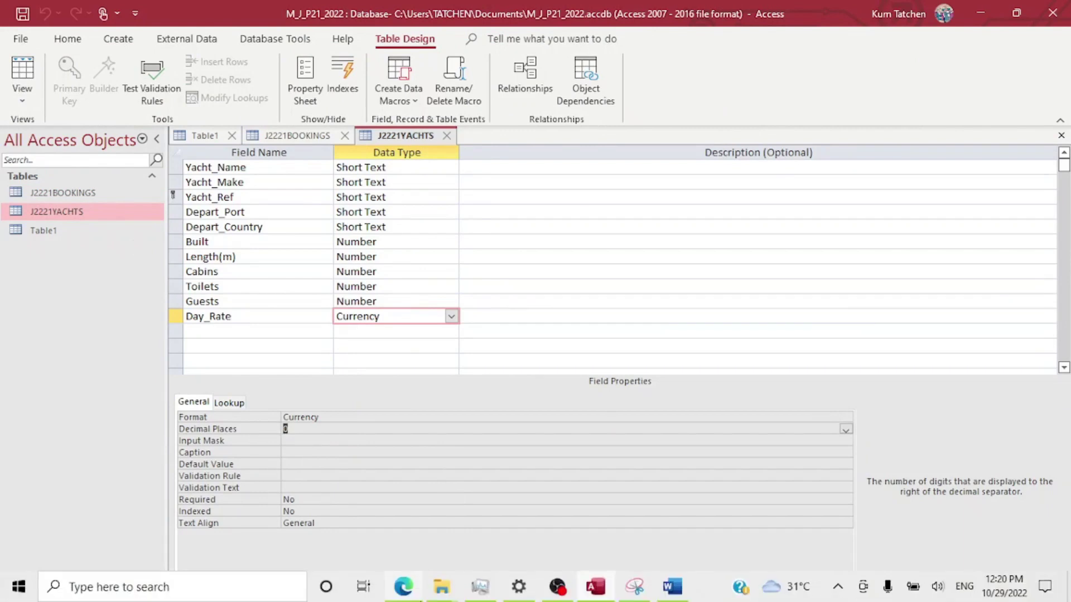
{"action": "left_click", "coordinate": [634, 586]}
Snip the J2221YACHTS design grid and paste it on a new line below the bookings screenshot.
{"action": "left_click", "coordinate": [114, 54]}
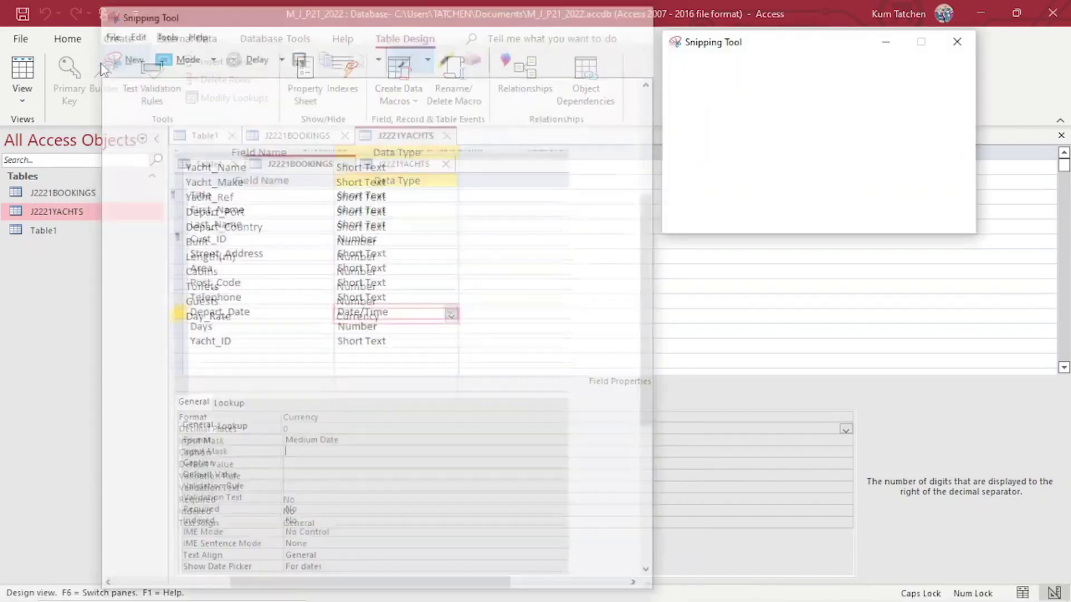
{"action": "left_click_drag", "start_coordinate": [168, 124], "coordinate": [700, 534]}
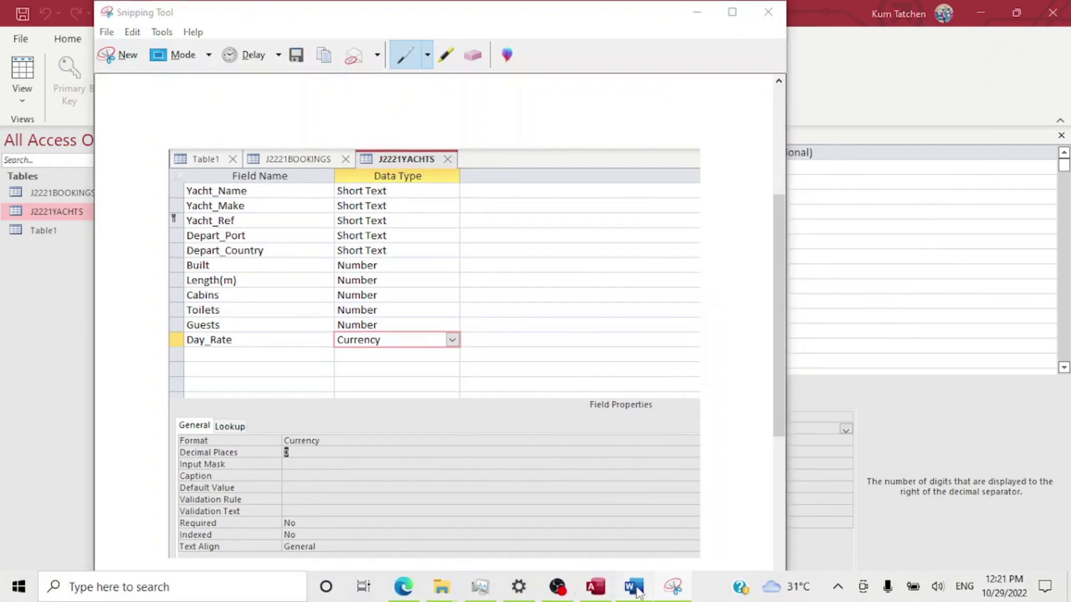
{"action": "left_click", "coordinate": [634, 587]}
{"action": "left_click", "coordinate": [733, 418]}
{"action": "key", "text": "Return"}
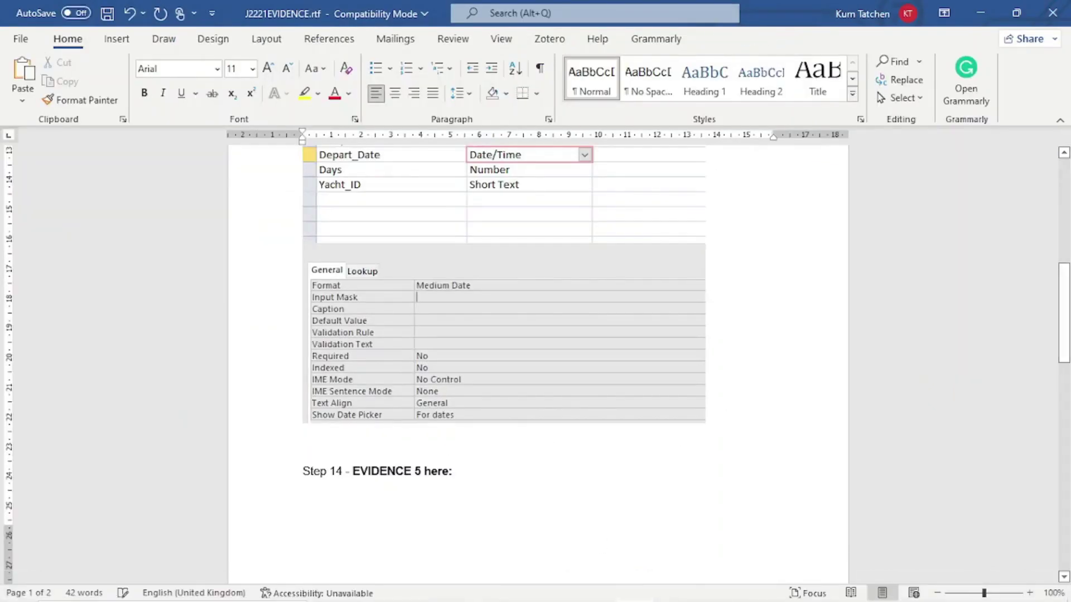
{"action": "key", "text": "ctrl+v"}
{"action": "scroll", "coordinate": [661, 375], "scroll_direction": "up", "scroll_amount": 3}
{"action": "scroll", "coordinate": [663, 372], "scroll_direction": "down", "scroll_amount": 10}
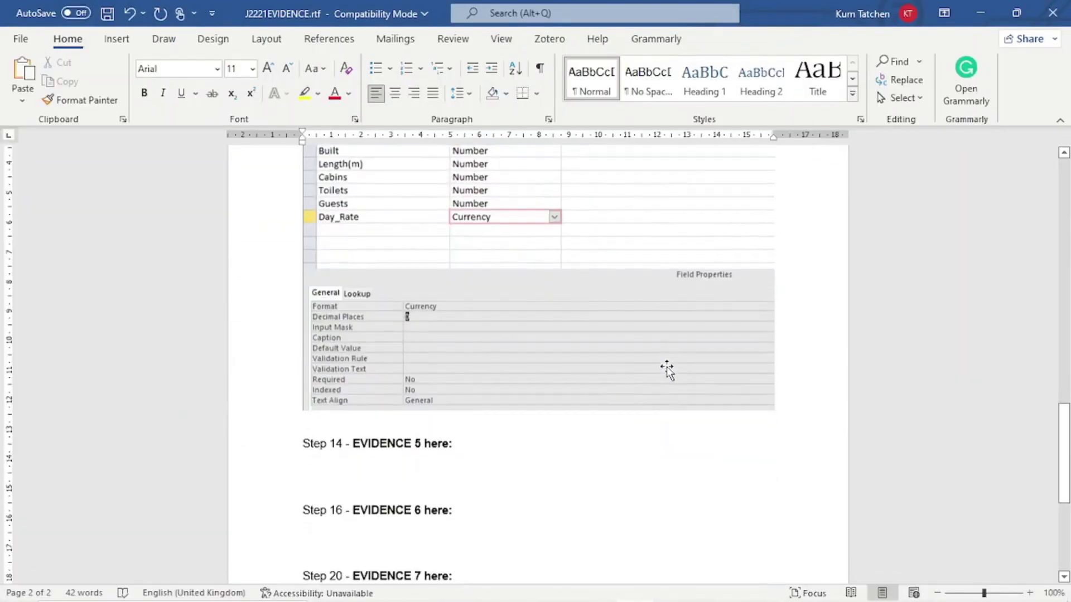
Return J2221YACHTS to Datasheet View and tick EVIDENCE 4 on the question paper.
{"action": "left_click", "coordinate": [980, 13]}
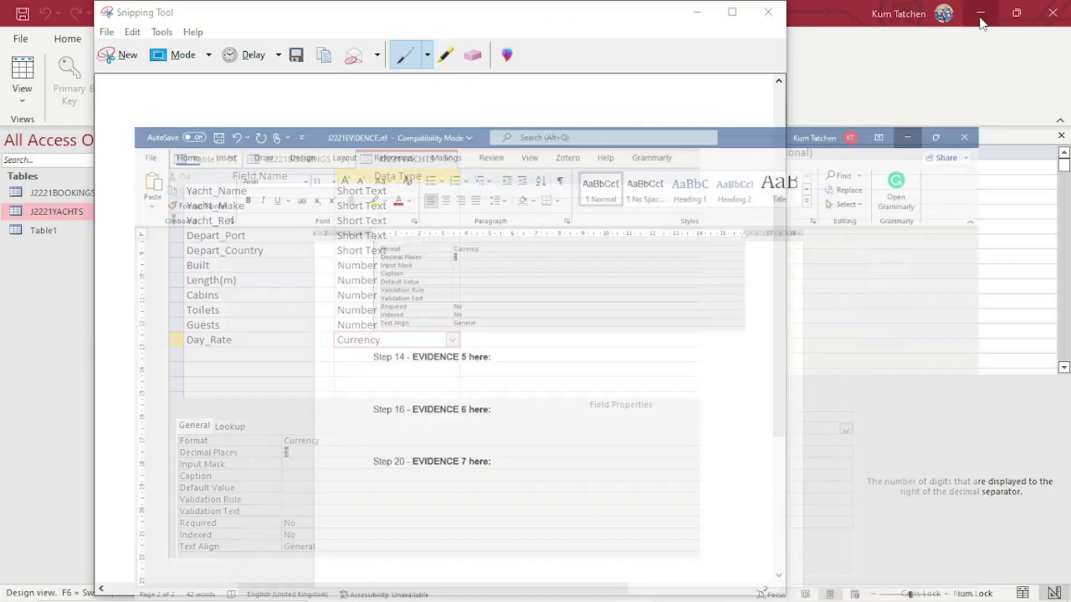
{"action": "left_click", "coordinate": [829, 182]}
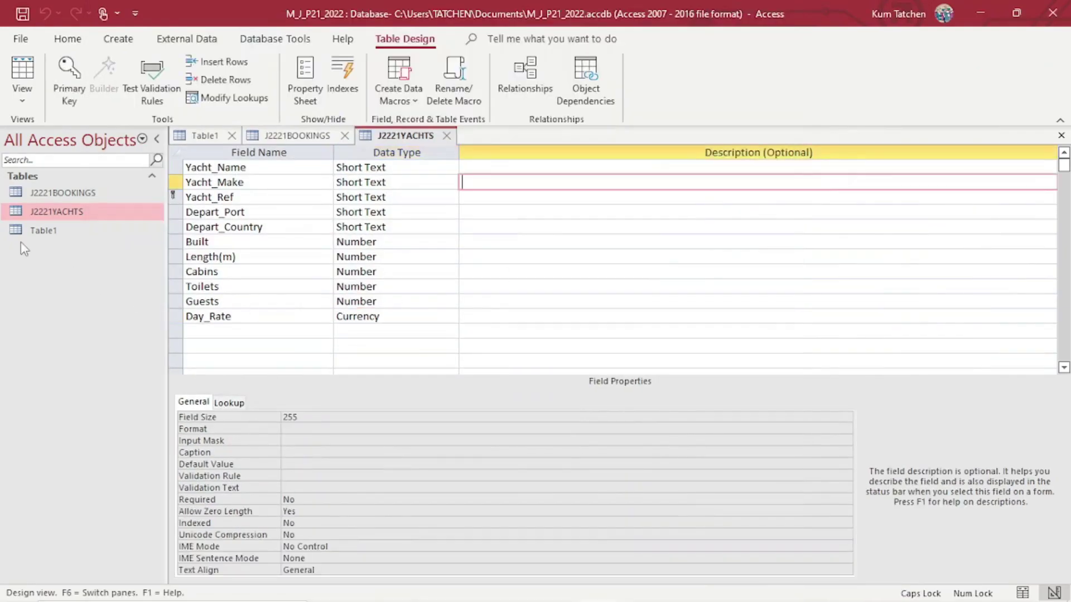
{"action": "left_click", "coordinate": [442, 465]}
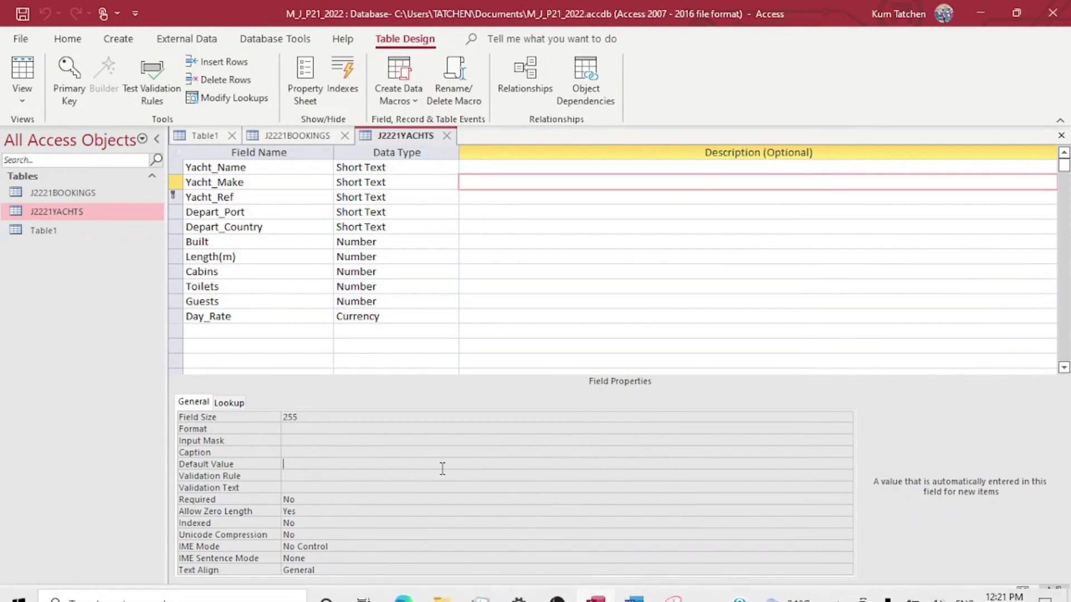
{"action": "left_click", "coordinate": [22, 70]}
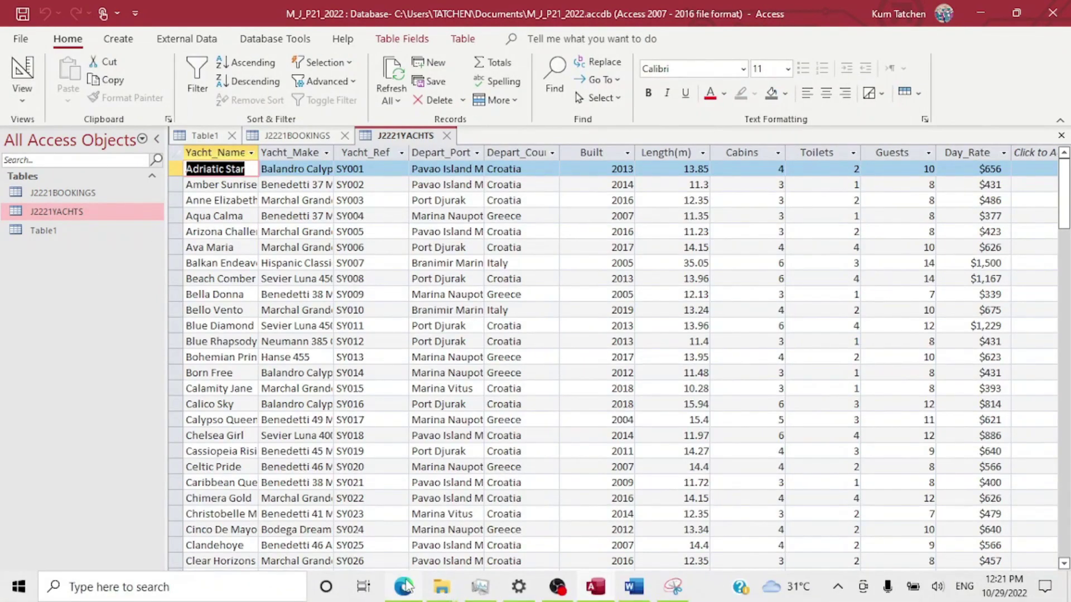
{"action": "mouse_move", "coordinate": [406, 585]}
{"action": "left_click", "coordinate": [438, 541]}
{"action": "left_click_drag", "start_coordinate": [466, 318], "coordinate": [528, 241]}
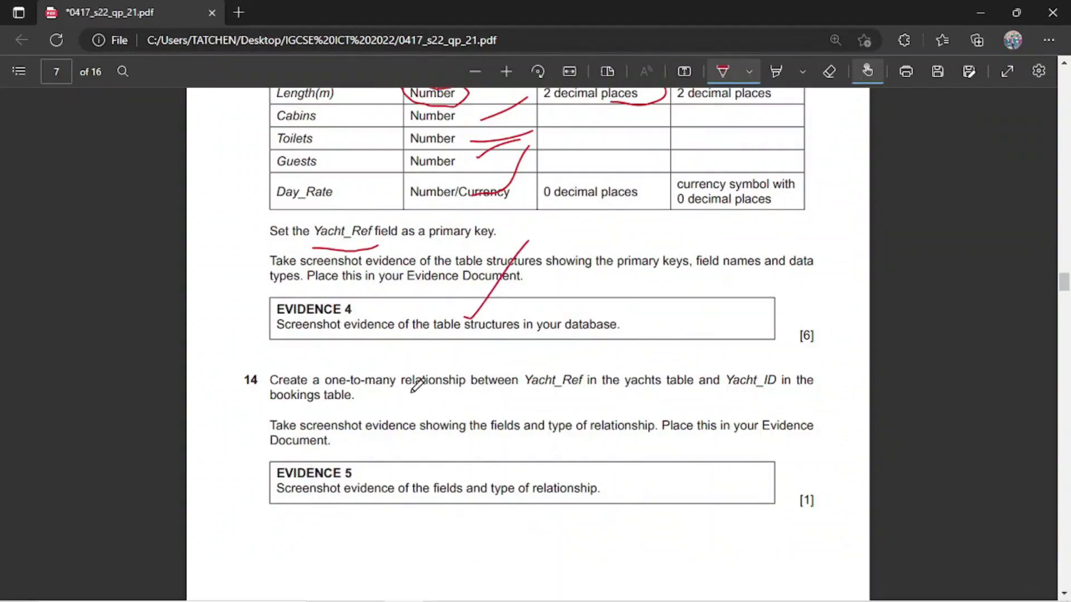
Review question 14's one-to-many relationship task, then go back to the J2221YACHTS datasheet.
{"action": "scroll", "coordinate": [444, 306], "scroll_direction": "down", "scroll_amount": 6}
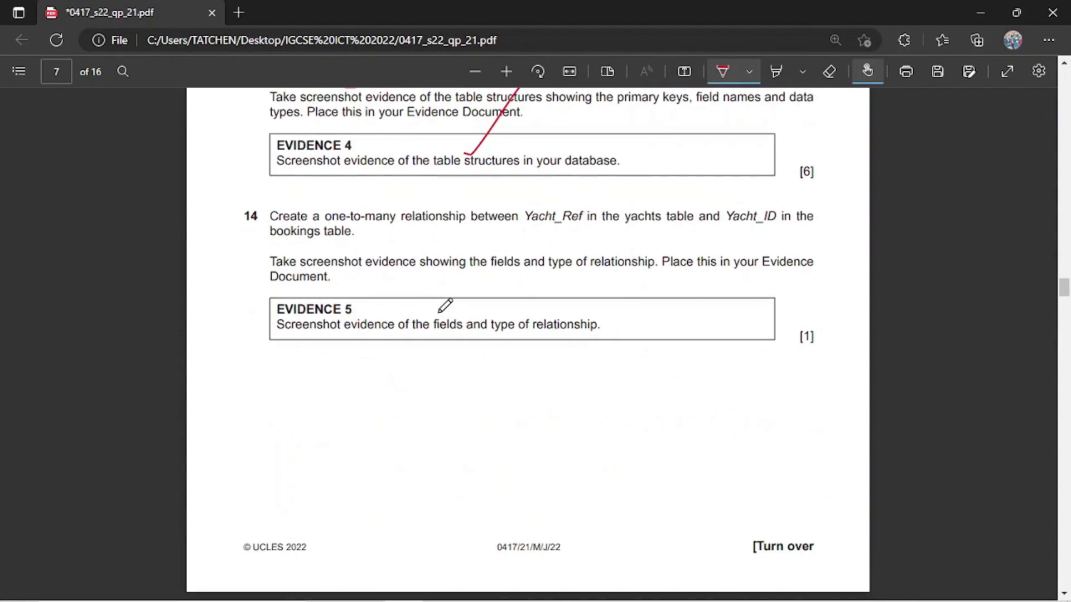
{"action": "scroll", "coordinate": [444, 306], "scroll_direction": "up", "scroll_amount": 1}
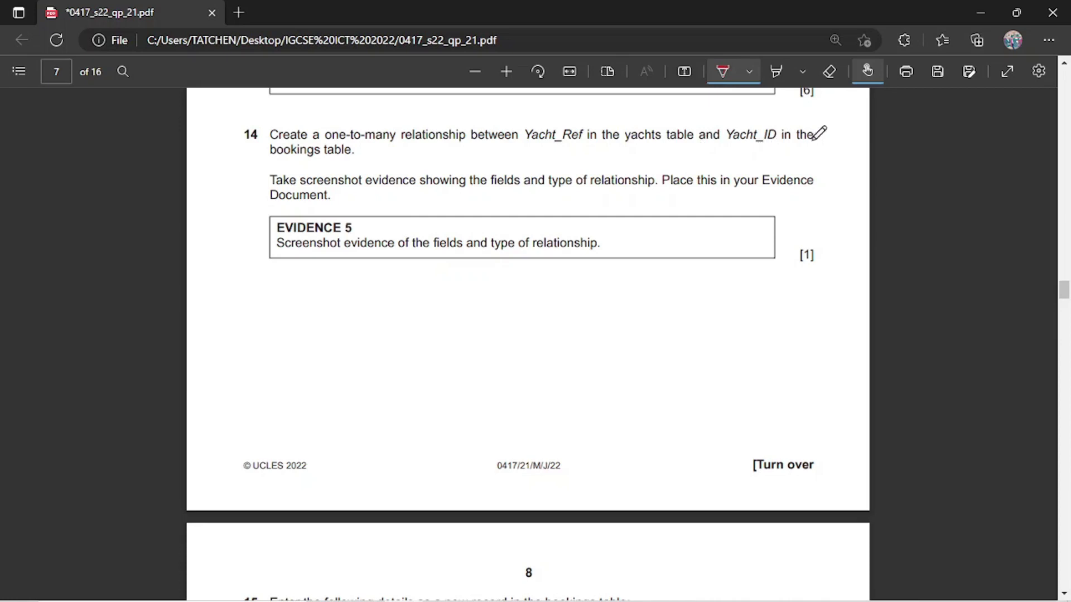
{"action": "mouse_move", "coordinate": [458, 601]}
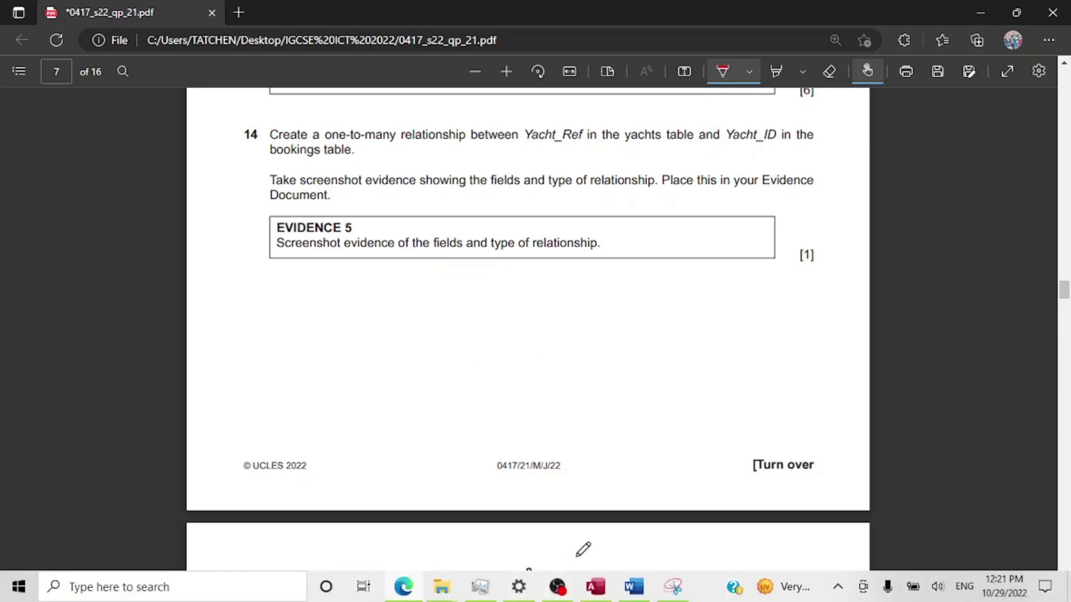
{"action": "left_click", "coordinate": [601, 598]}
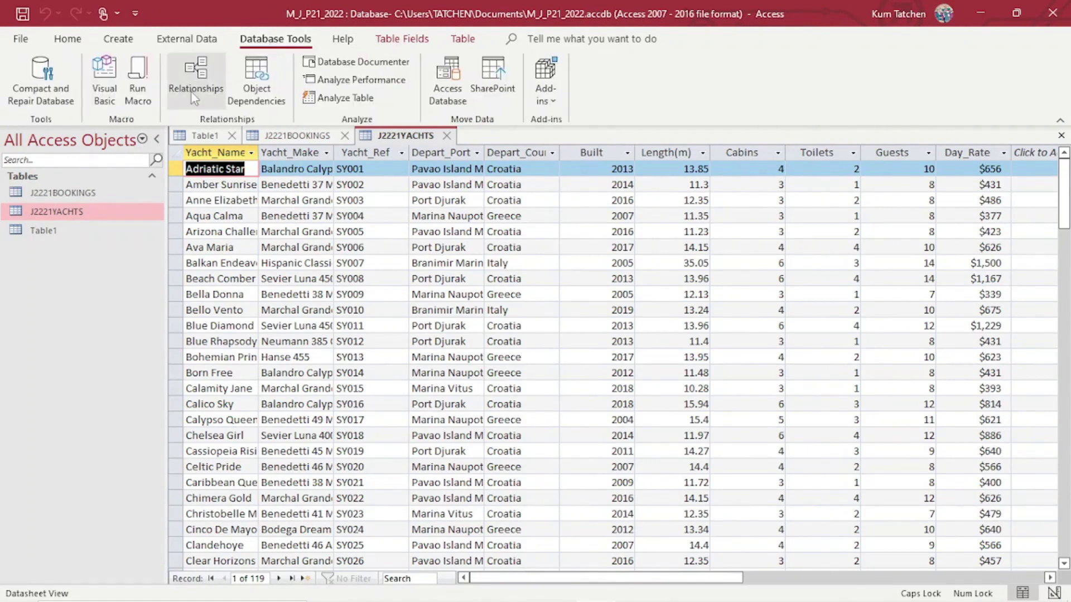
Open Relationships and add the J2221BOOKINGS and J2221YACHTS tables to the layout.
{"action": "left_click", "coordinate": [192, 69]}
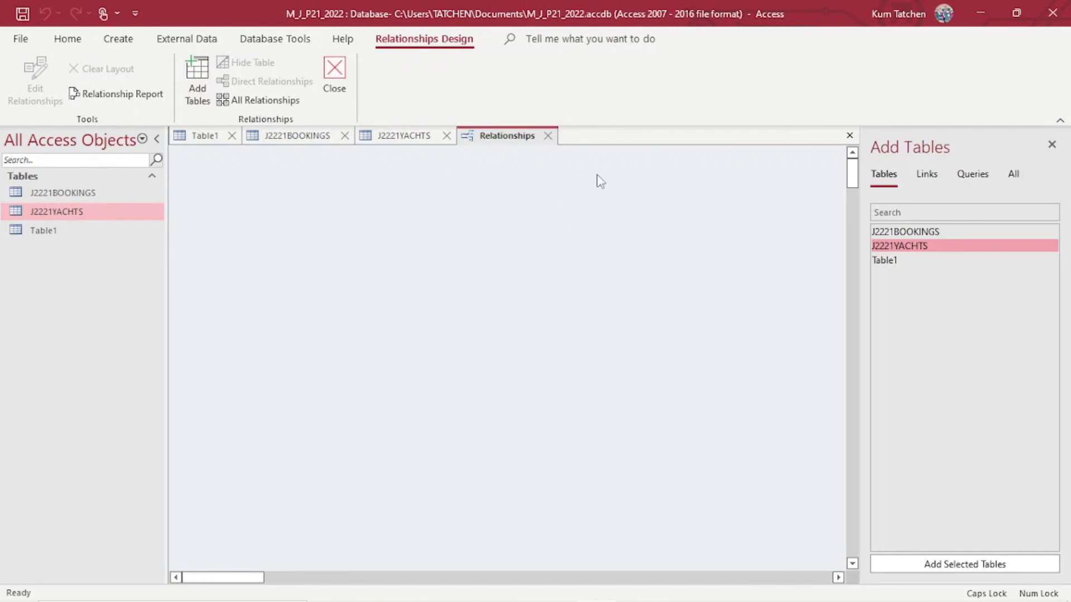
{"action": "left_click", "coordinate": [904, 230]}
{"action": "left_click", "coordinate": [910, 247], "text": "ctrl"}
{"action": "left_click_drag", "start_coordinate": [919, 229], "coordinate": [632, 242]}
{"action": "left_click_drag", "start_coordinate": [399, 223], "coordinate": [397, 225]}
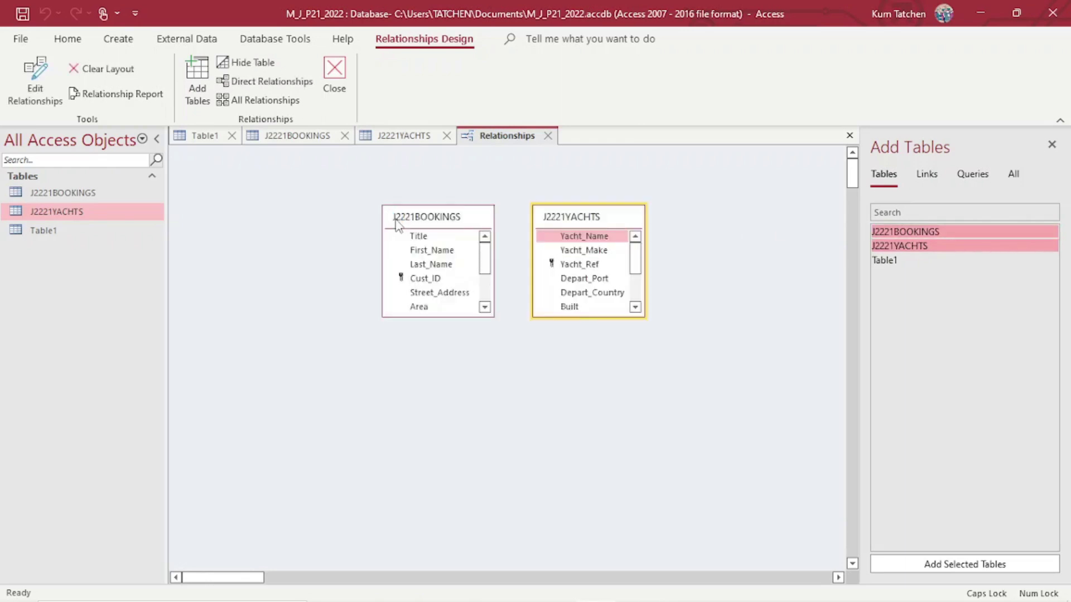
Enlarge both field lists to show all fields, placing J2221YACHTS left of J2221BOOKINGS.
{"action": "left_click_drag", "start_coordinate": [454, 314], "coordinate": [454, 396]}
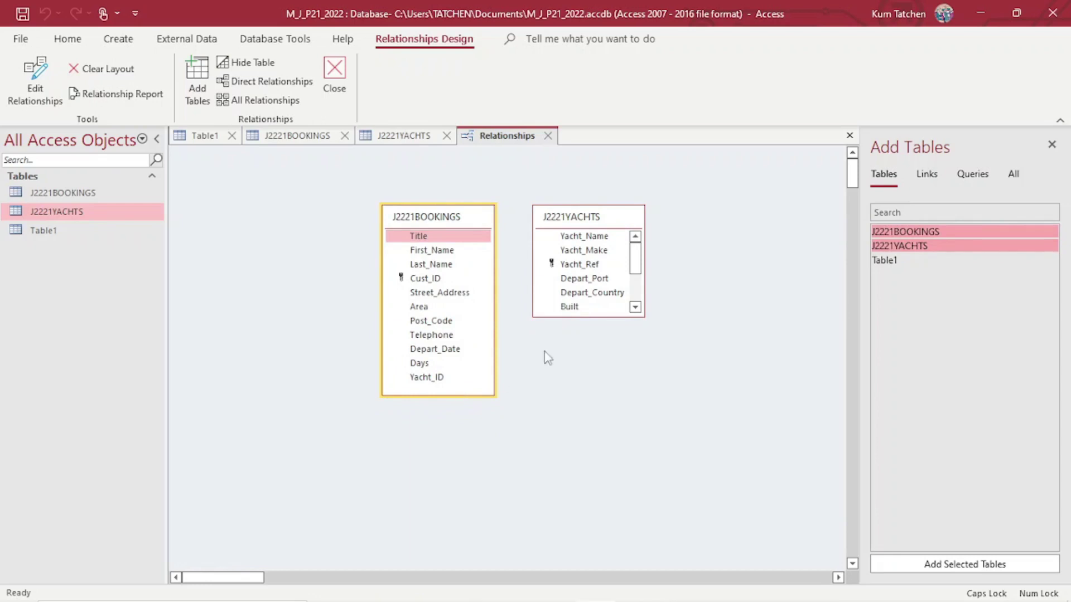
{"action": "left_click_drag", "start_coordinate": [595, 316], "coordinate": [629, 390]}
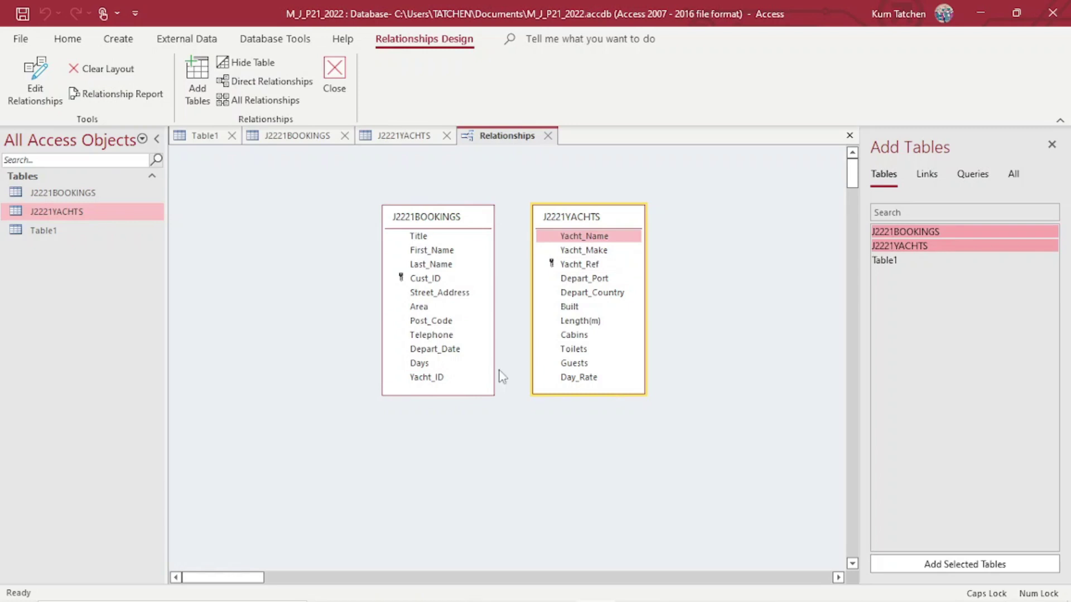
{"action": "left_click", "coordinate": [479, 215]}
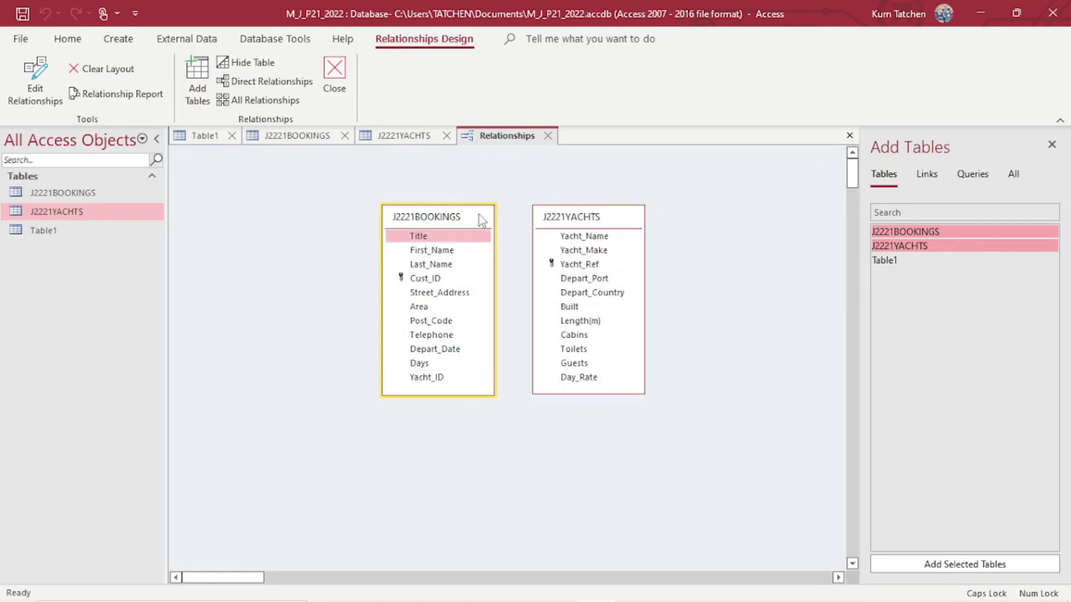
{"action": "left_click_drag", "start_coordinate": [615, 217], "coordinate": [337, 217]}
{"action": "left_click_drag", "start_coordinate": [478, 221], "coordinate": [535, 216]}
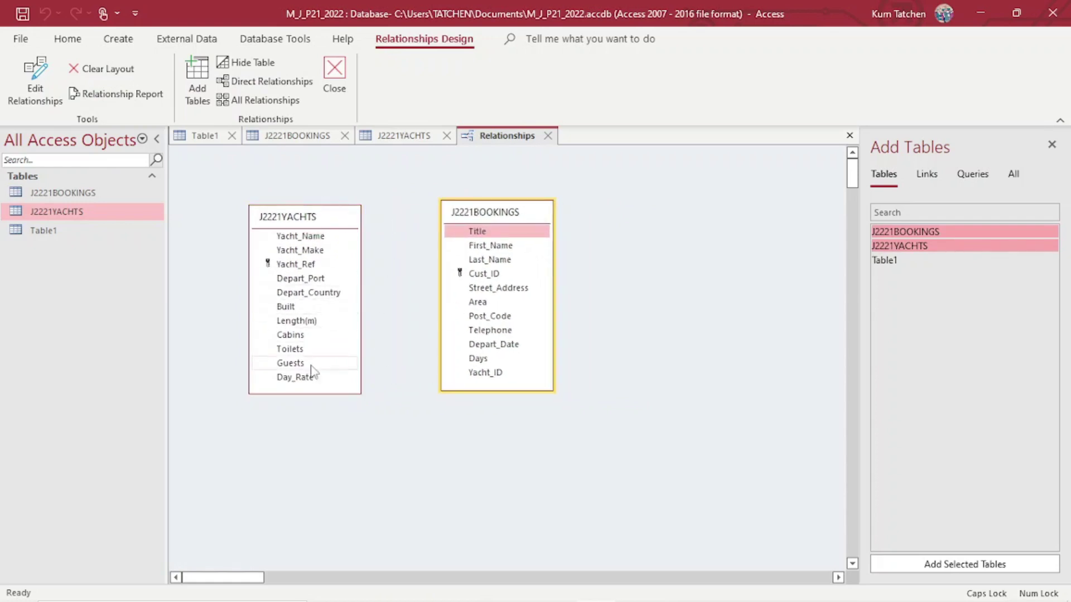
{"action": "left_click", "coordinate": [404, 586]}
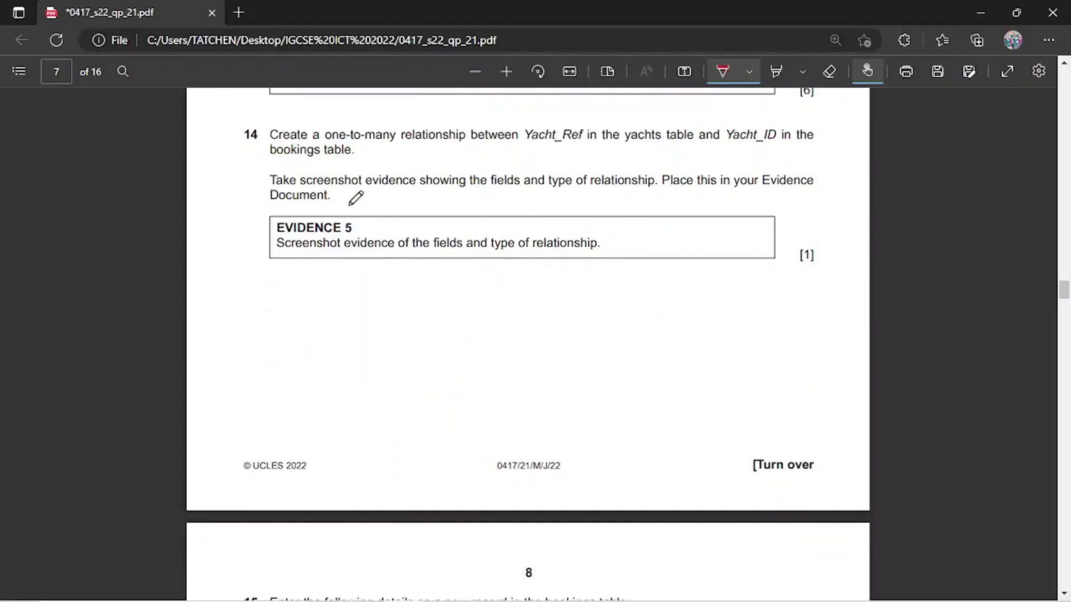
Underline Yacht_Ref and Yacht_ID in question 14, then return to the Relationships window.
{"action": "left_click_drag", "start_coordinate": [532, 149], "coordinate": [582, 158]}
{"action": "left_click_drag", "start_coordinate": [742, 147], "coordinate": [778, 146]}
{"action": "mouse_move", "coordinate": [524, 601]}
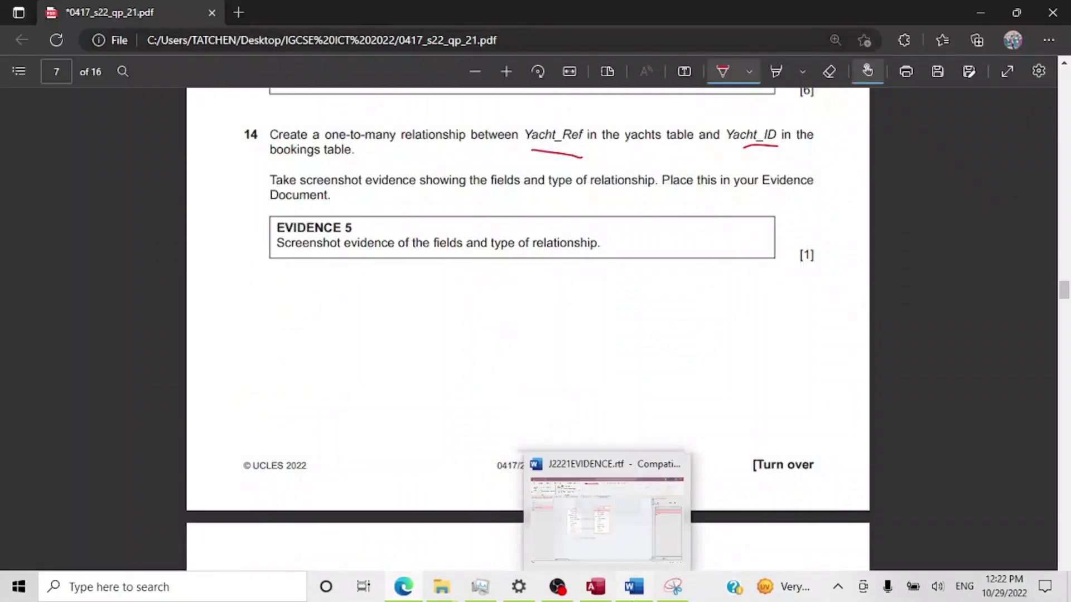
{"action": "mouse_move", "coordinate": [599, 581]}
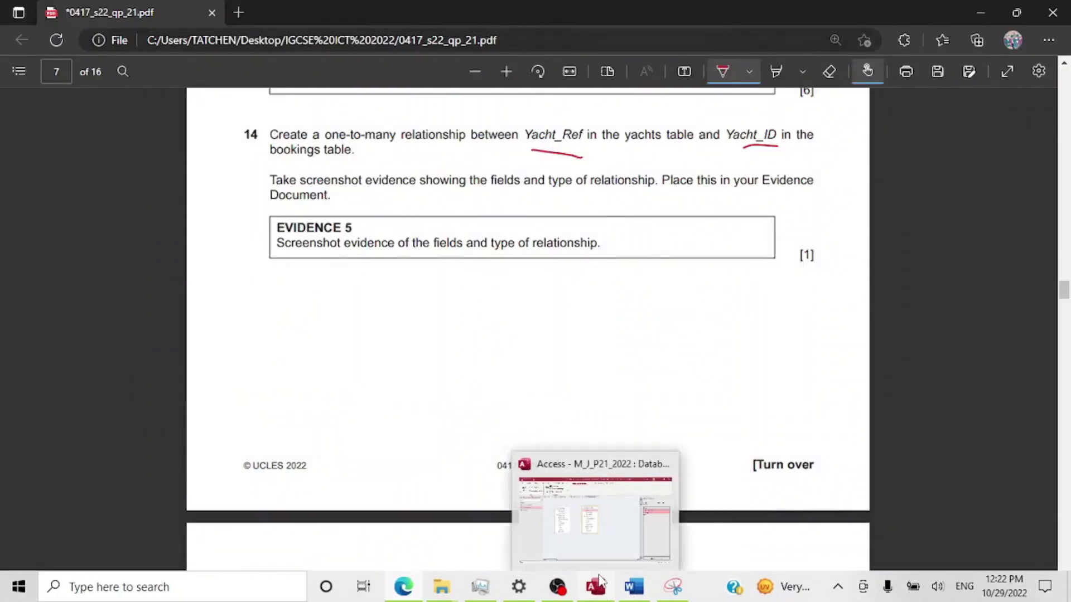
{"action": "left_click", "coordinate": [601, 547]}
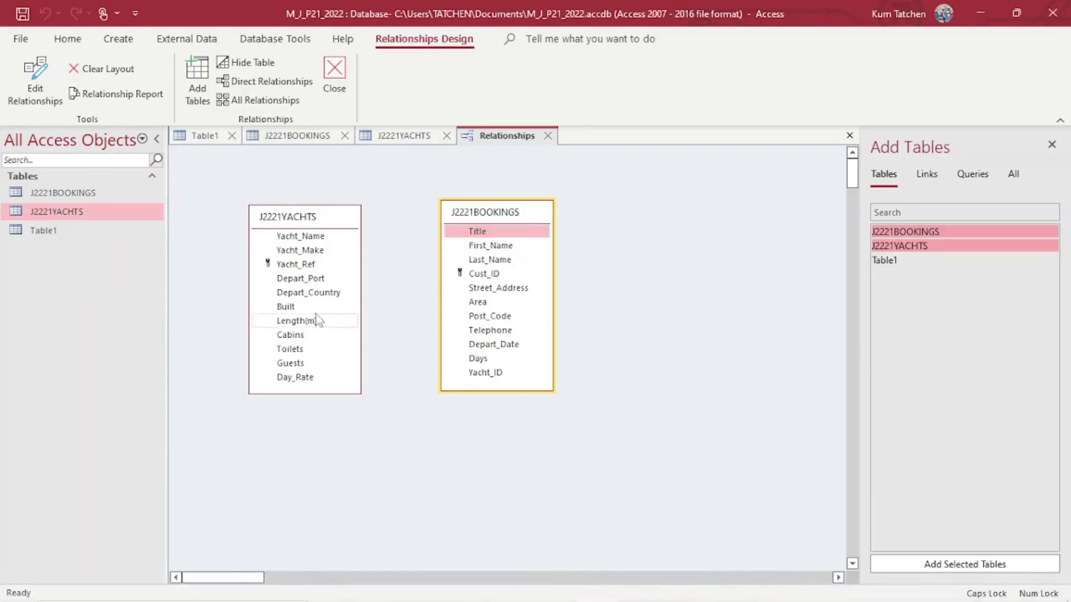
Join Yacht_Ref to Yacht_ID as one-to-many, then reopen Edit Relationships and move it aside.
{"action": "left_click_drag", "start_coordinate": [302, 268], "coordinate": [493, 375]}
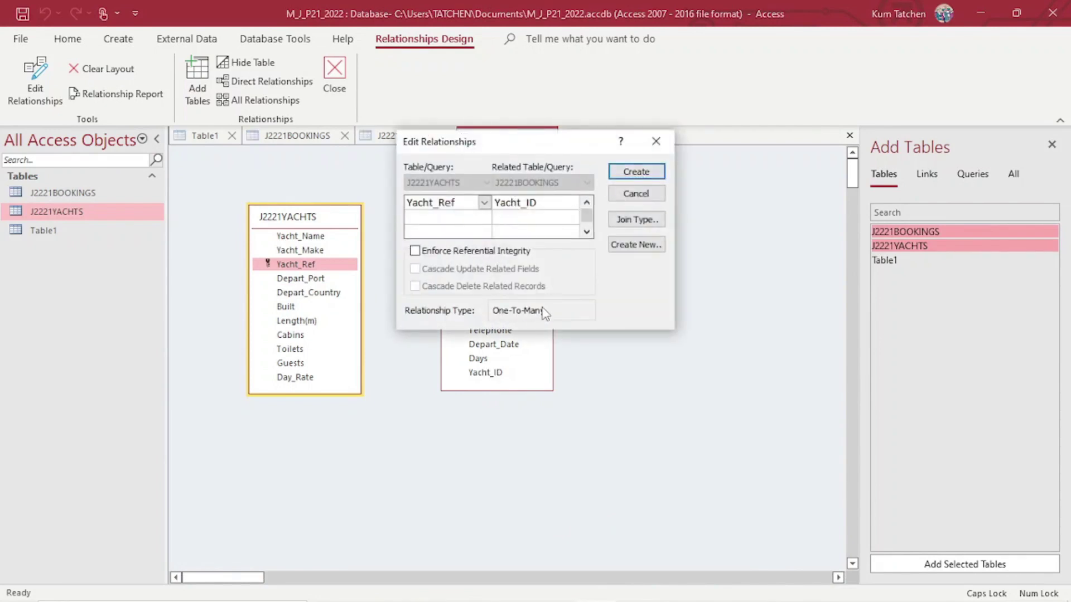
{"action": "left_click", "coordinate": [638, 172]}
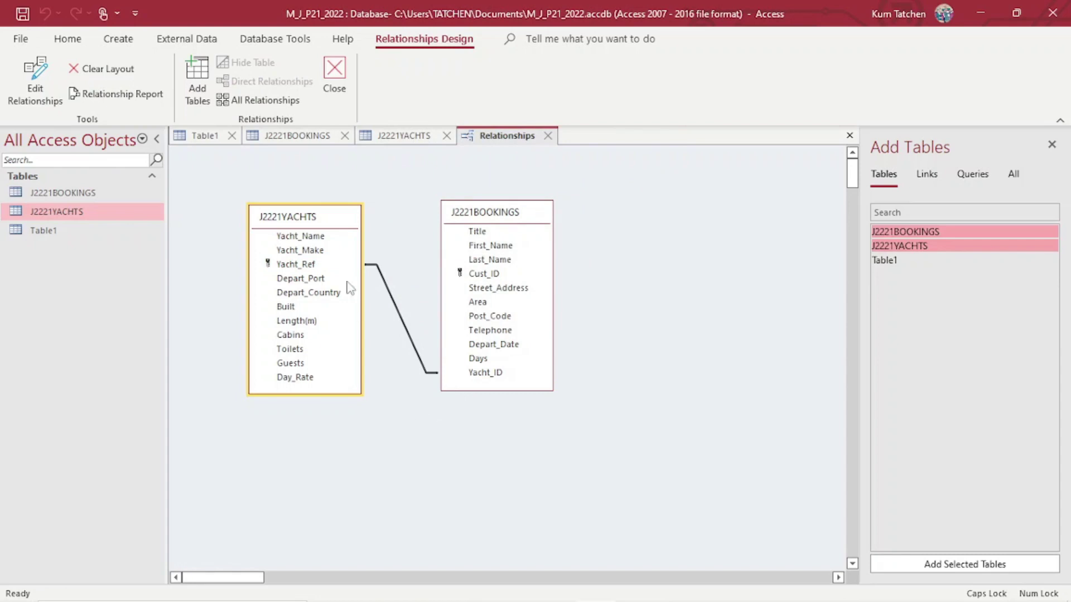
{"action": "double_click", "coordinate": [397, 317]}
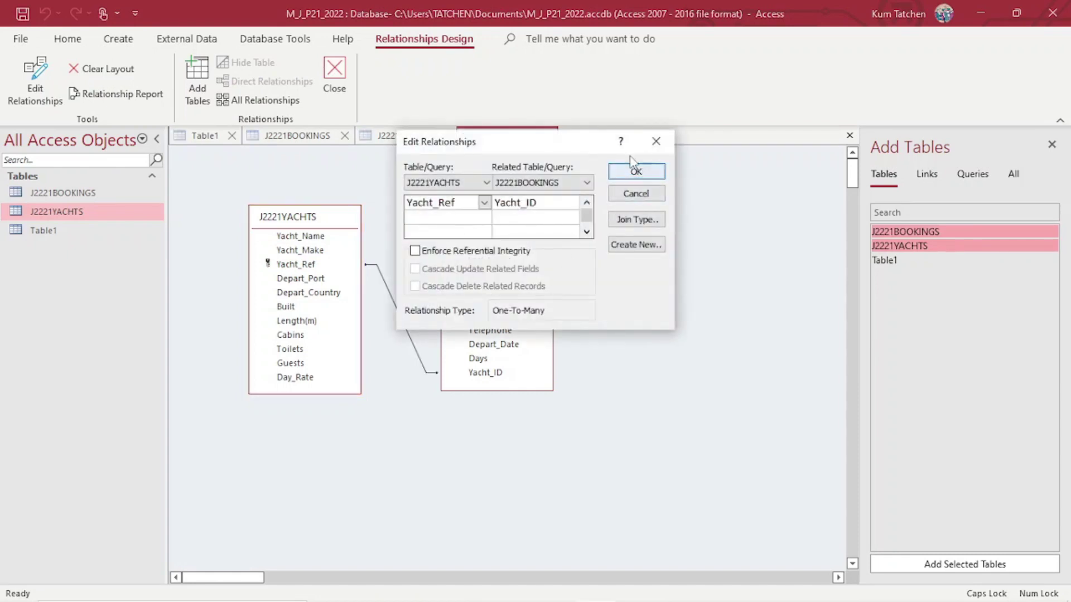
{"action": "left_click_drag", "start_coordinate": [574, 146], "coordinate": [741, 199]}
Glance at the Word evidence document, then bring the question paper back up.
{"action": "mouse_move", "coordinate": [548, 594]}
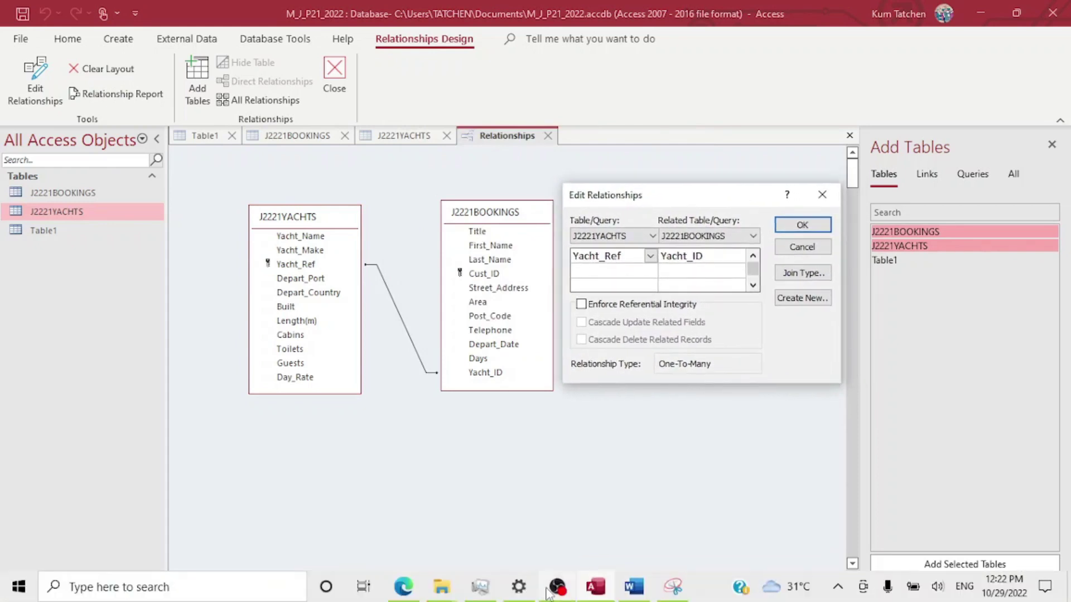
{"action": "left_click", "coordinate": [635, 583]}
{"action": "left_click", "coordinate": [595, 586]}
{"action": "left_click", "coordinate": [414, 587]}
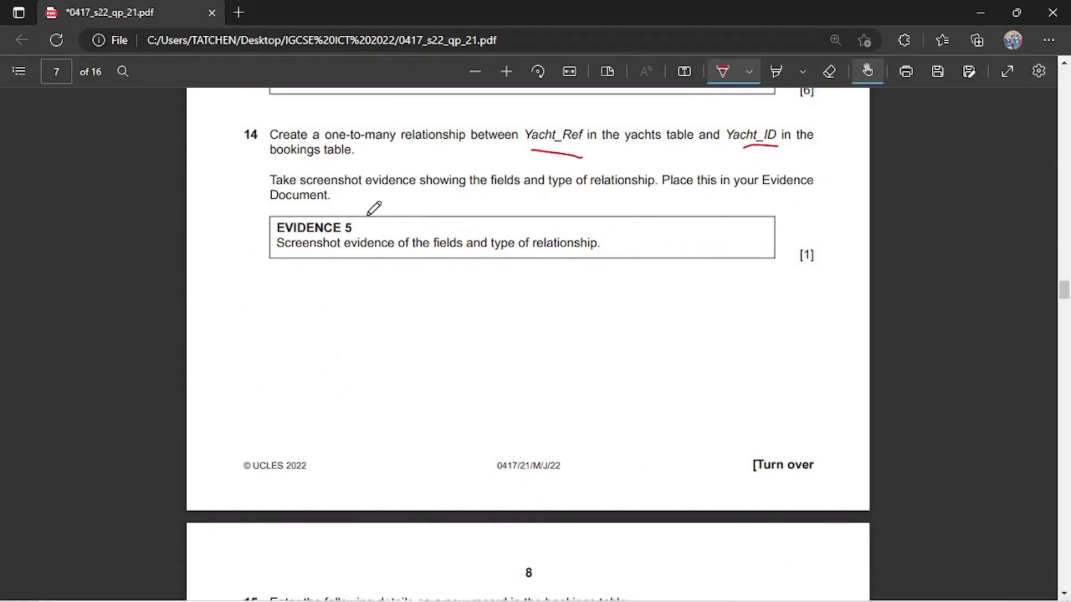
Start a Snipping Tool capture, cancel it, and bring the Access Relationships window forward.
{"action": "mouse_move", "coordinate": [619, 596]}
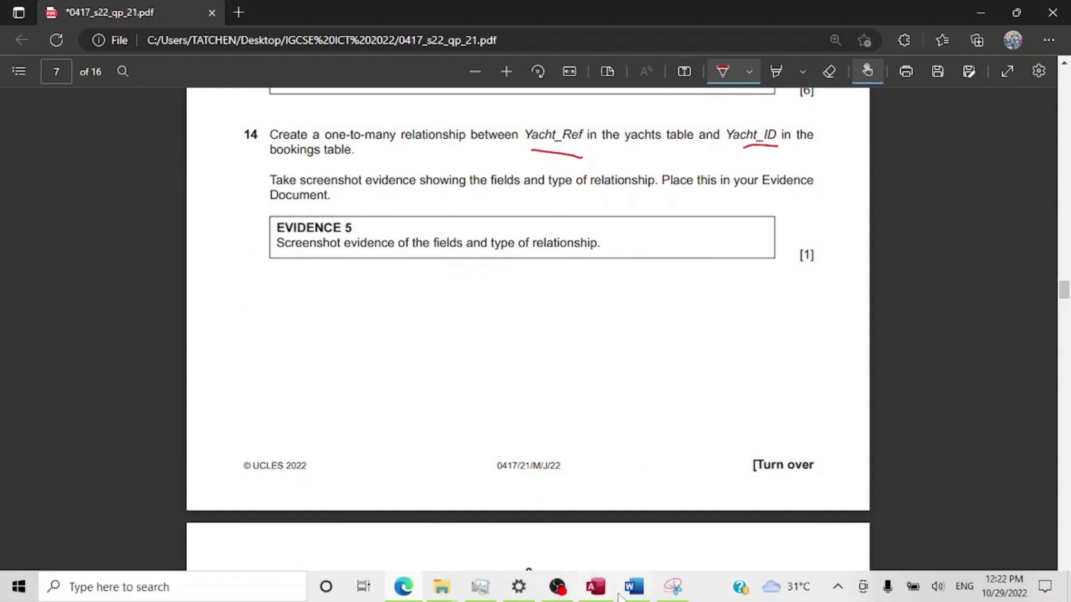
{"action": "left_click", "coordinate": [673, 586]}
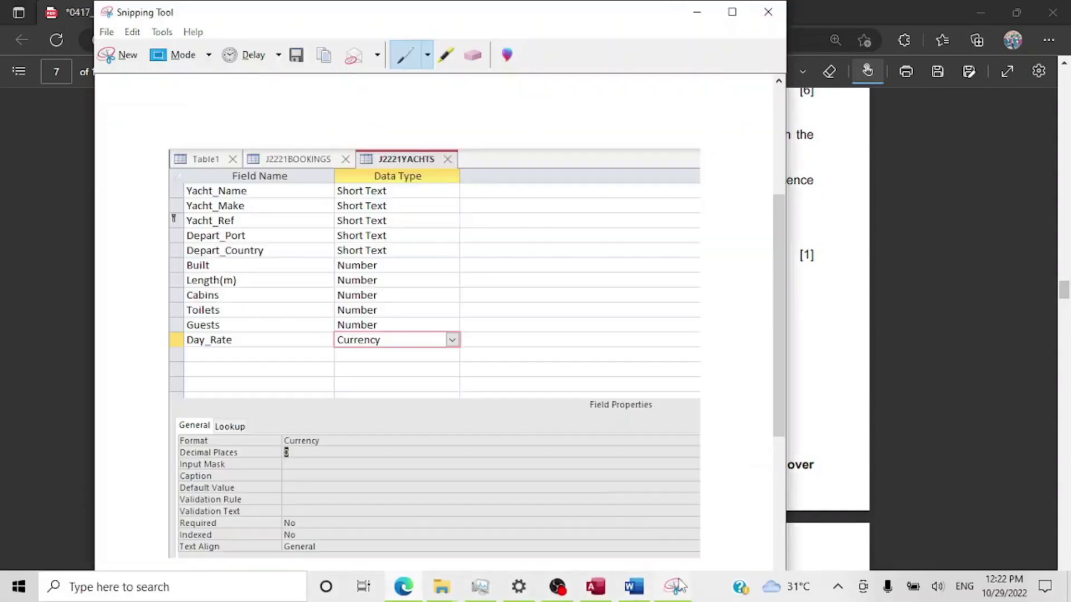
{"action": "left_click", "coordinate": [119, 55]}
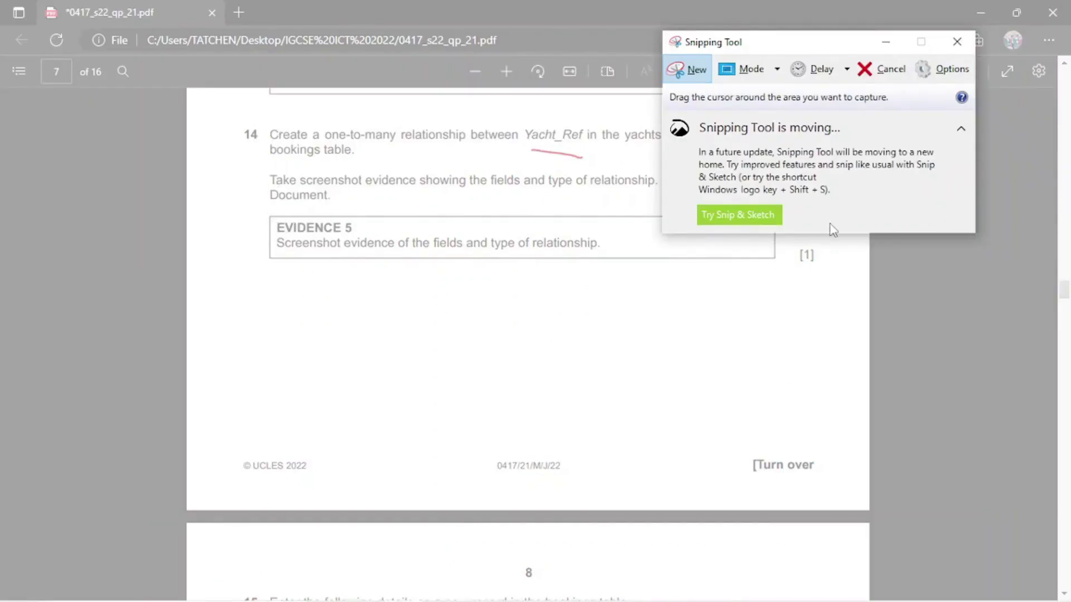
{"action": "left_click", "coordinate": [890, 70]}
{"action": "mouse_move", "coordinate": [638, 597]}
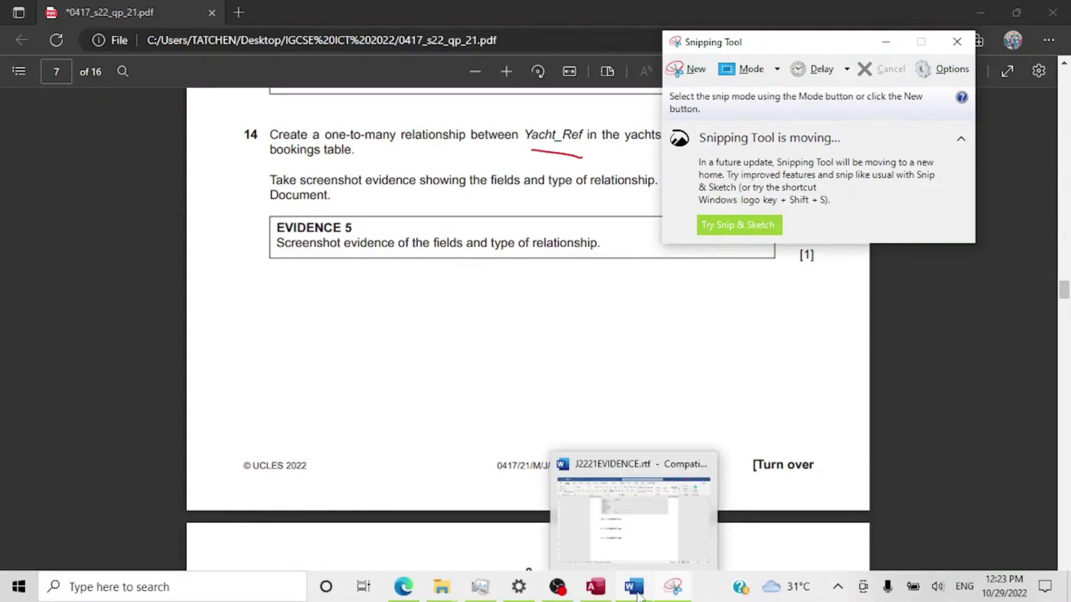
{"action": "left_click", "coordinate": [606, 595]}
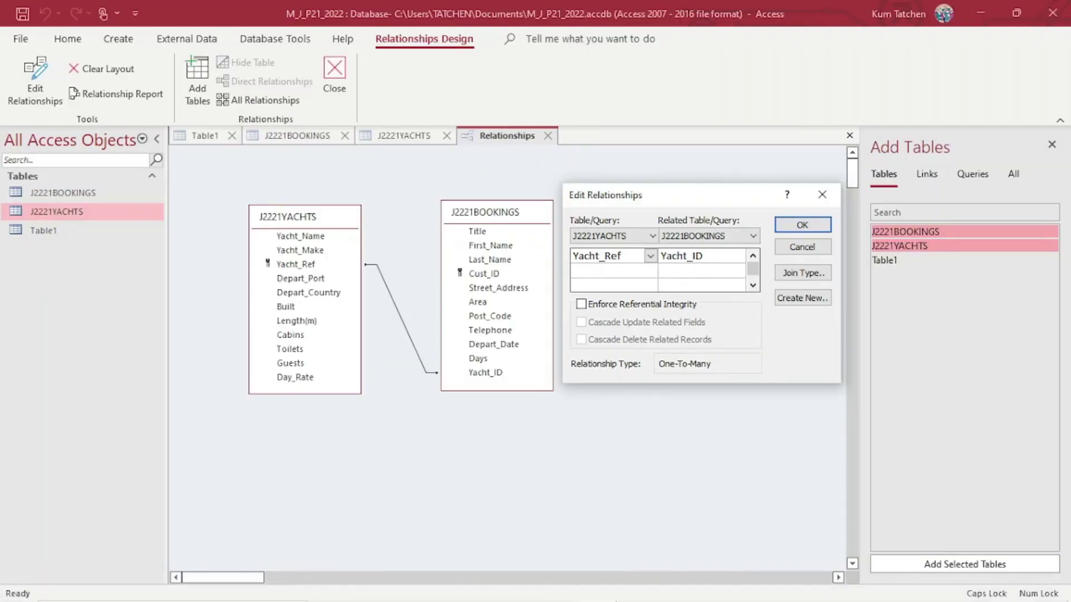
Snip the linked tables with the One-To-Many dialog and paste it under Step 14 in Word.
{"action": "left_click", "coordinate": [675, 588]}
{"action": "left_click", "coordinate": [683, 69]}
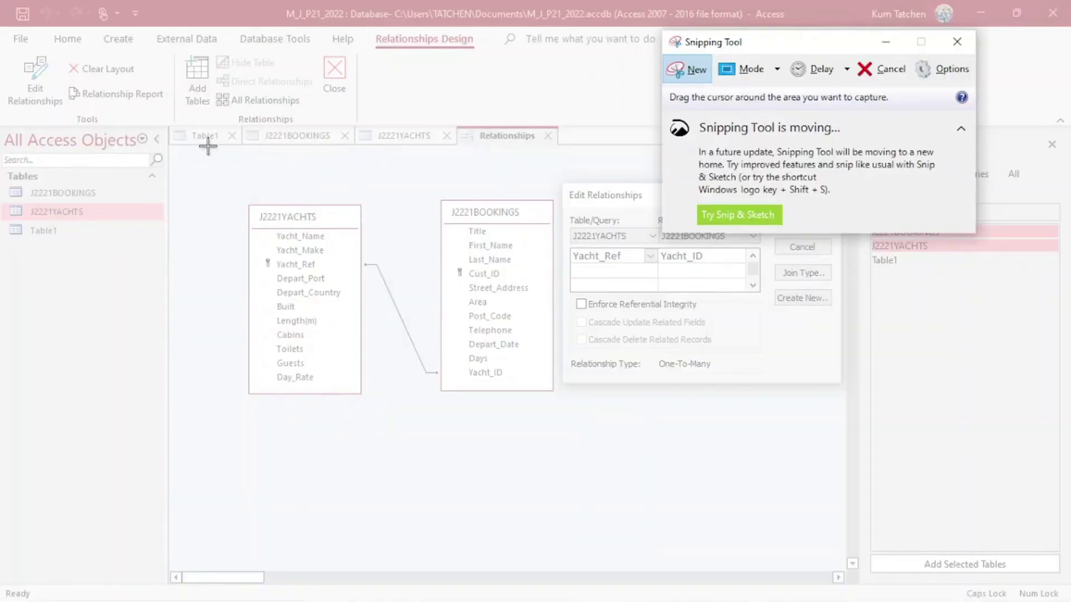
{"action": "left_click_drag", "start_coordinate": [192, 120], "coordinate": [844, 392]}
{"action": "mouse_move", "coordinate": [466, 568]}
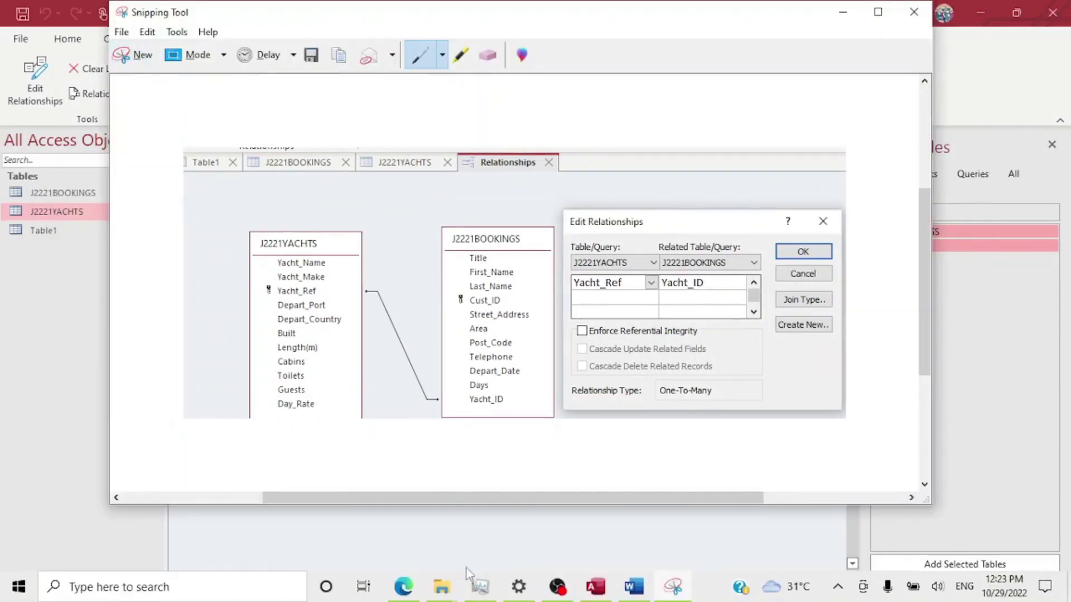
{"action": "left_click", "coordinate": [633, 588]}
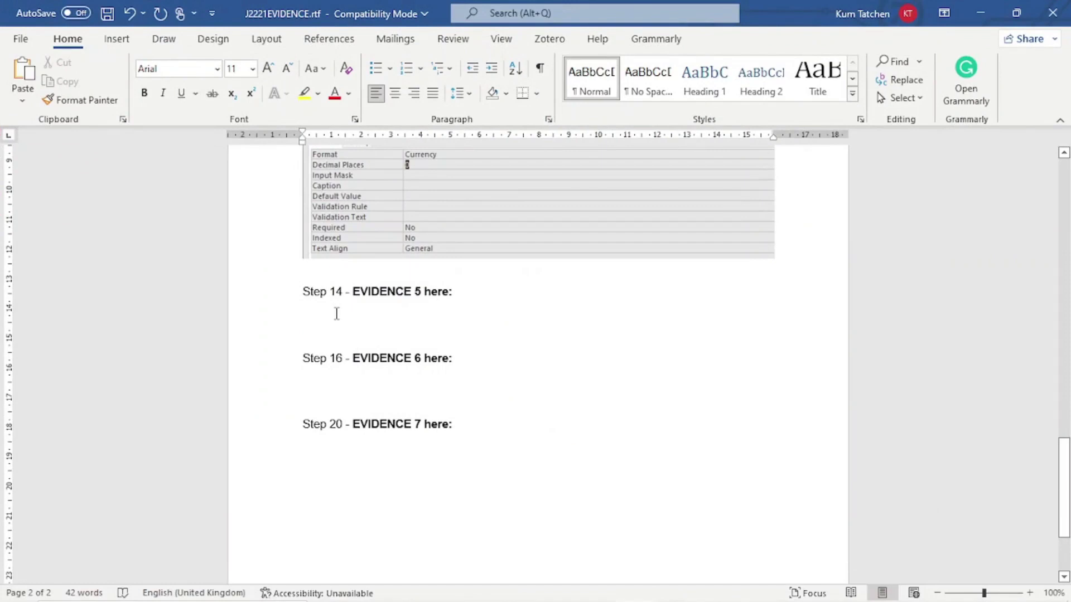
{"action": "key", "text": "ctrl+v"}
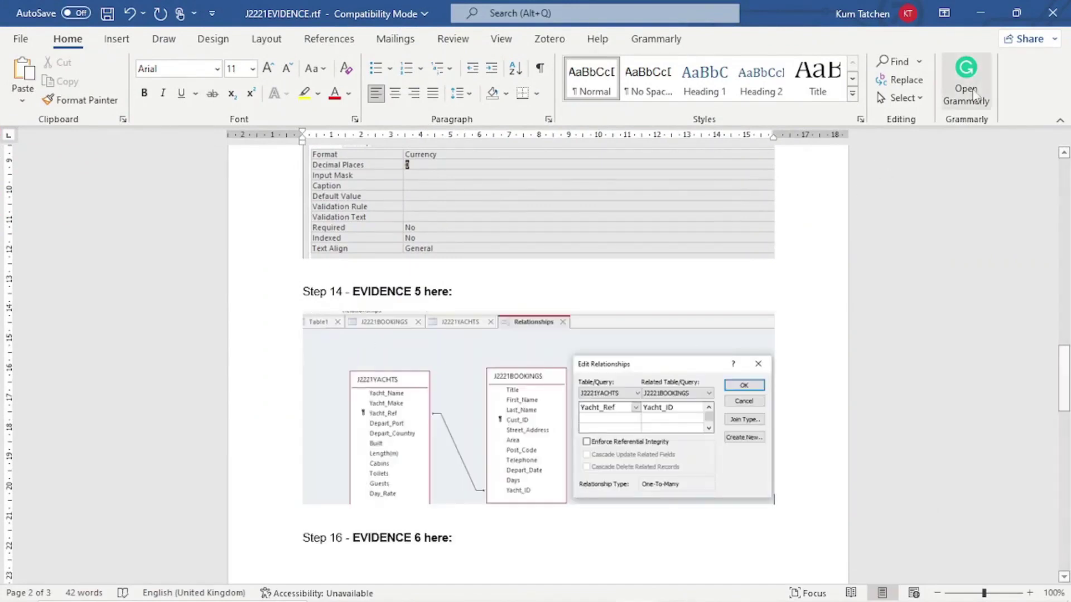
Minimise Word and Snipping Tool and return to the exam paper PDF.
{"action": "left_click", "coordinate": [997, 10]}
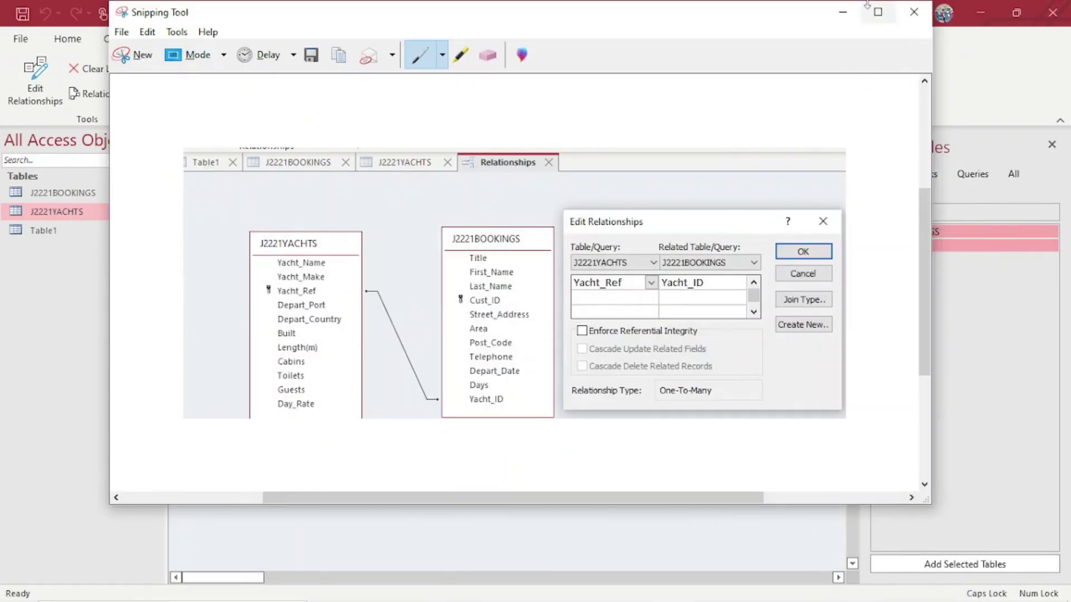
{"action": "left_click", "coordinate": [843, 12]}
{"action": "mouse_move", "coordinate": [533, 582]}
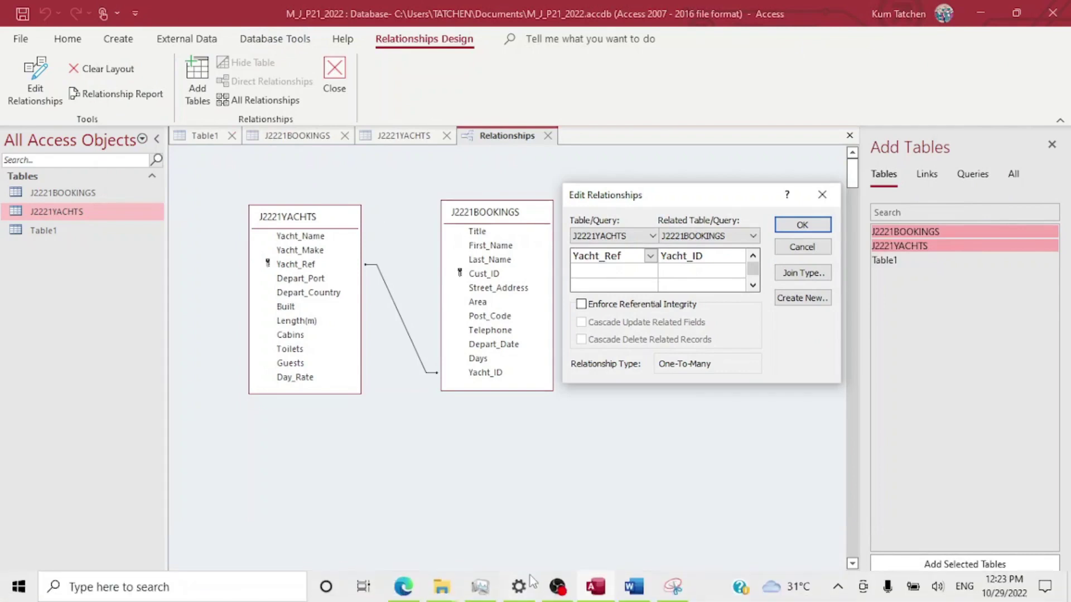
{"action": "left_click", "coordinate": [403, 586]}
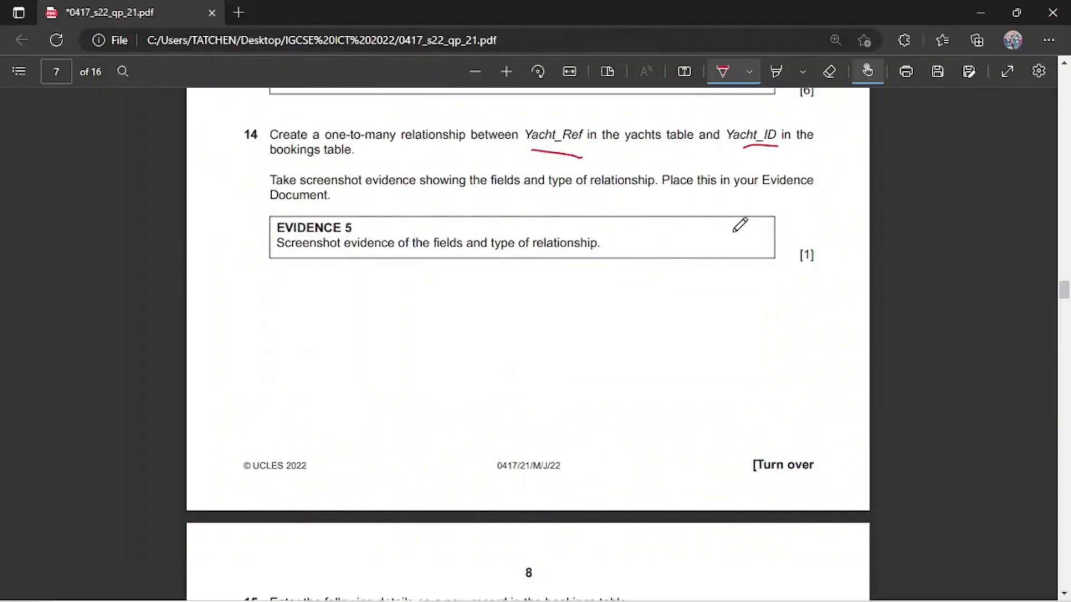
Tick Evidence 5 in red and scroll to question 15's new booking record on page 8.
{"action": "left_click_drag", "start_coordinate": [699, 257], "coordinate": [819, 165]}
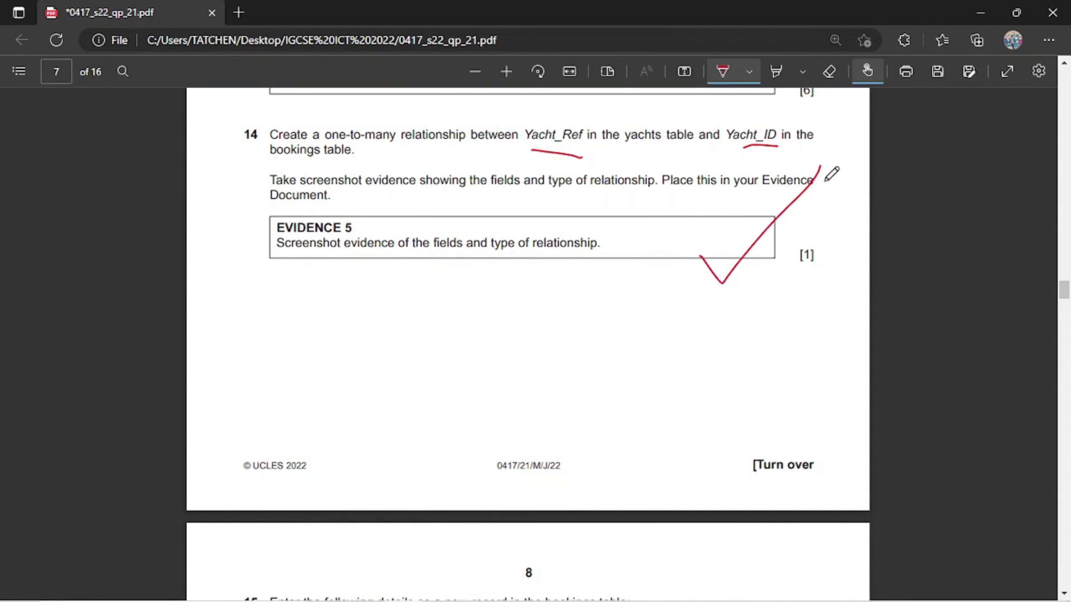
{"action": "scroll", "coordinate": [637, 425], "scroll_direction": "down", "scroll_amount": 6}
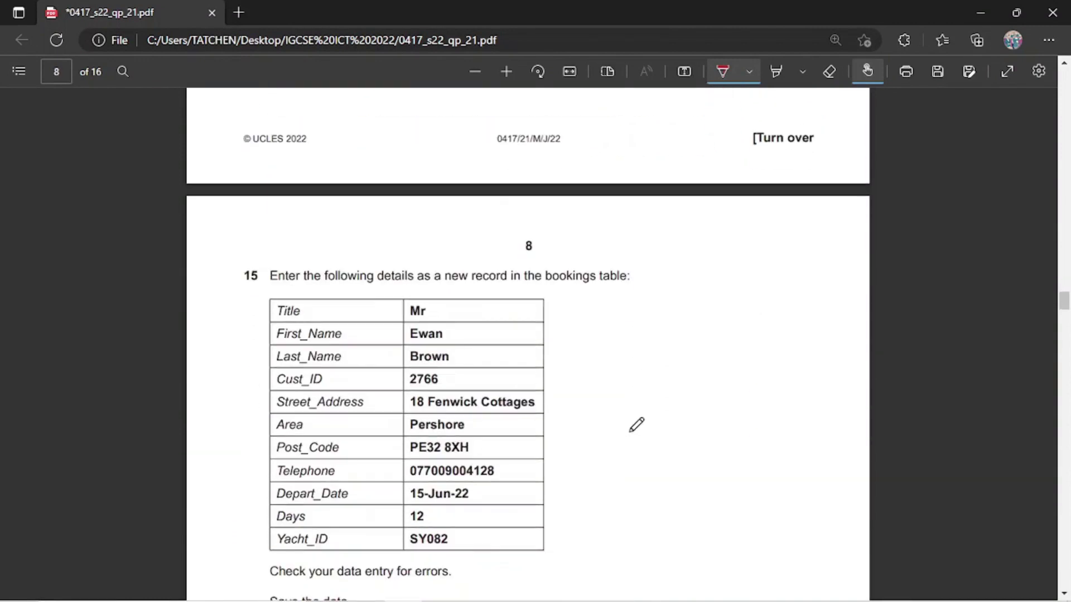
{"action": "scroll", "coordinate": [636, 425], "scroll_direction": "down", "scroll_amount": 3}
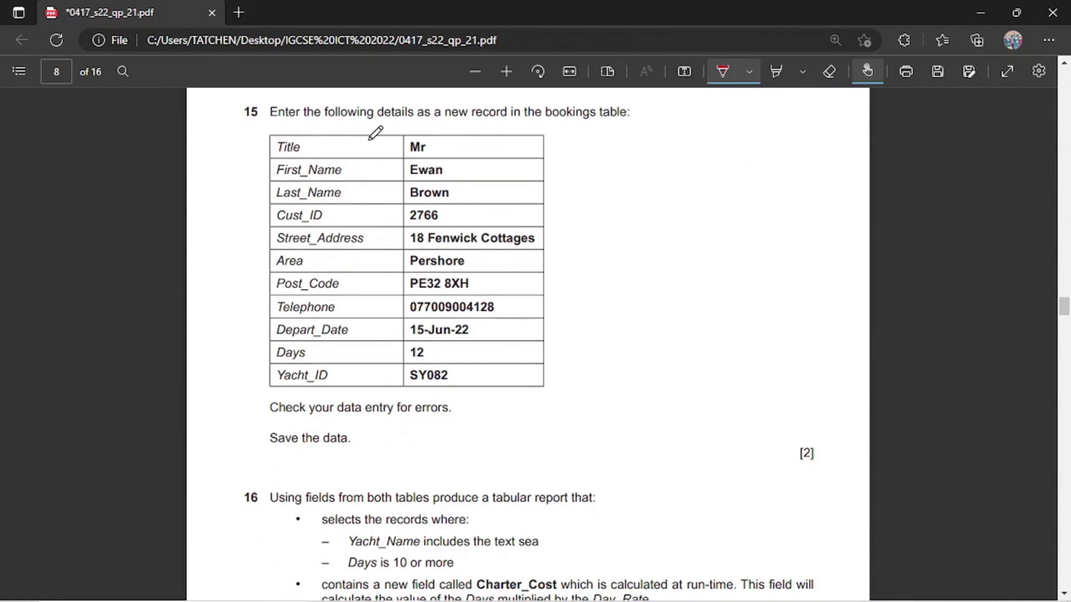
Switch from the exam paper in Edge back to the Access relationships window.
{"action": "mouse_move", "coordinate": [440, 601]}
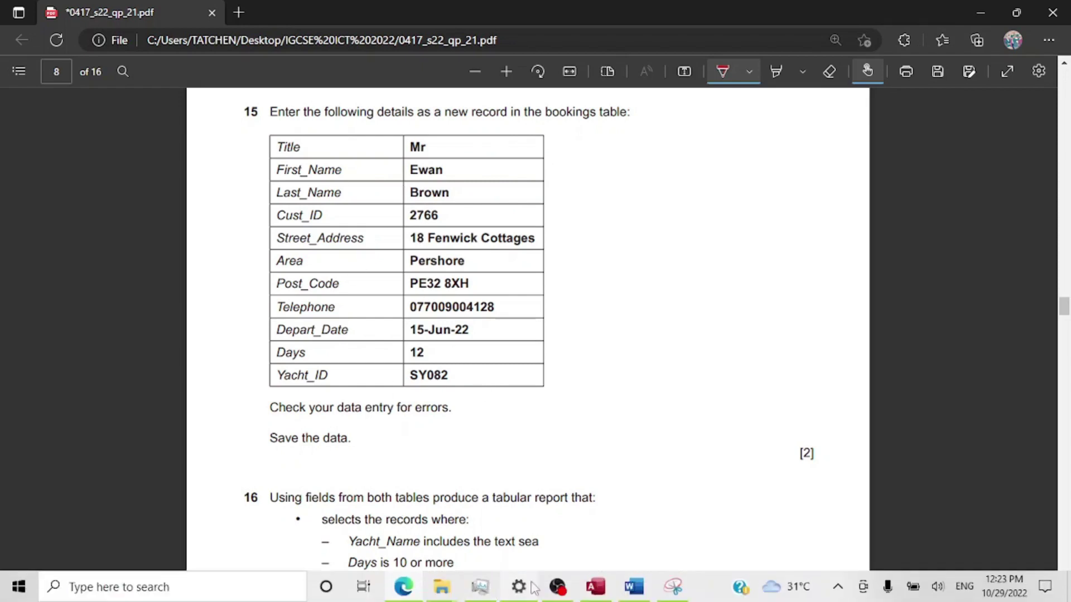
{"action": "mouse_move", "coordinate": [600, 595]}
{"action": "left_click", "coordinate": [557, 468]}
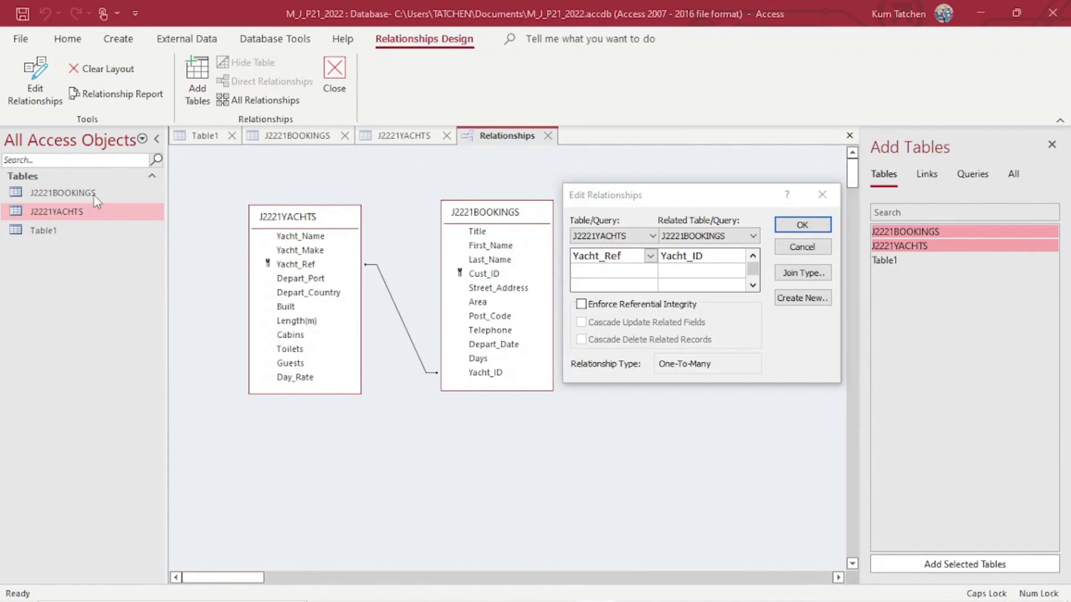
Confirm the one-to-many yachts-to-bookings relationship and open the J2221BOOKINGS datasheet.
{"action": "left_click", "coordinate": [802, 225]}
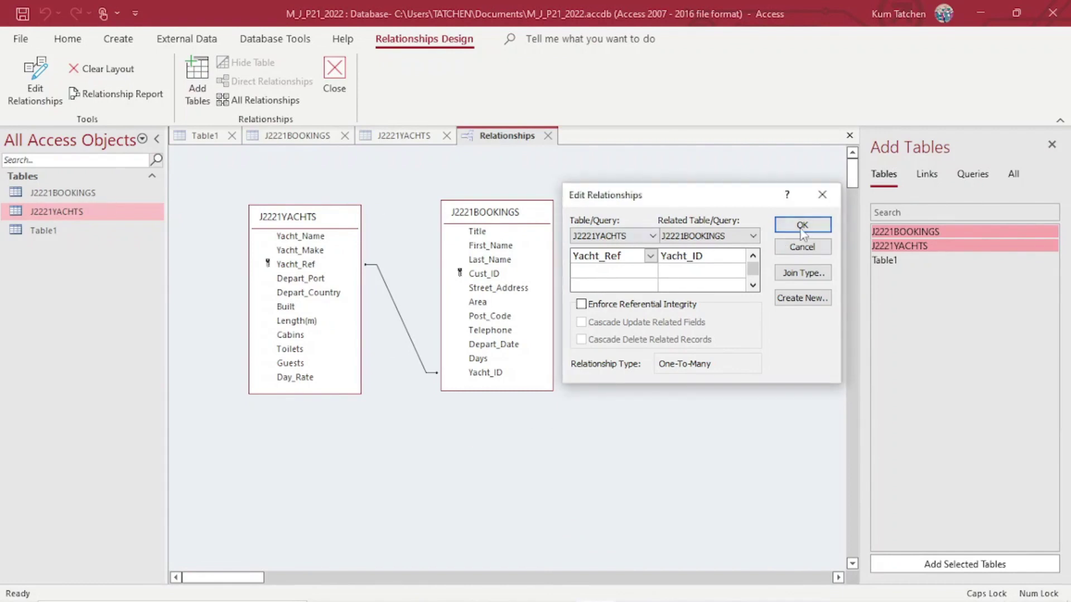
{"action": "double_click", "coordinate": [46, 200]}
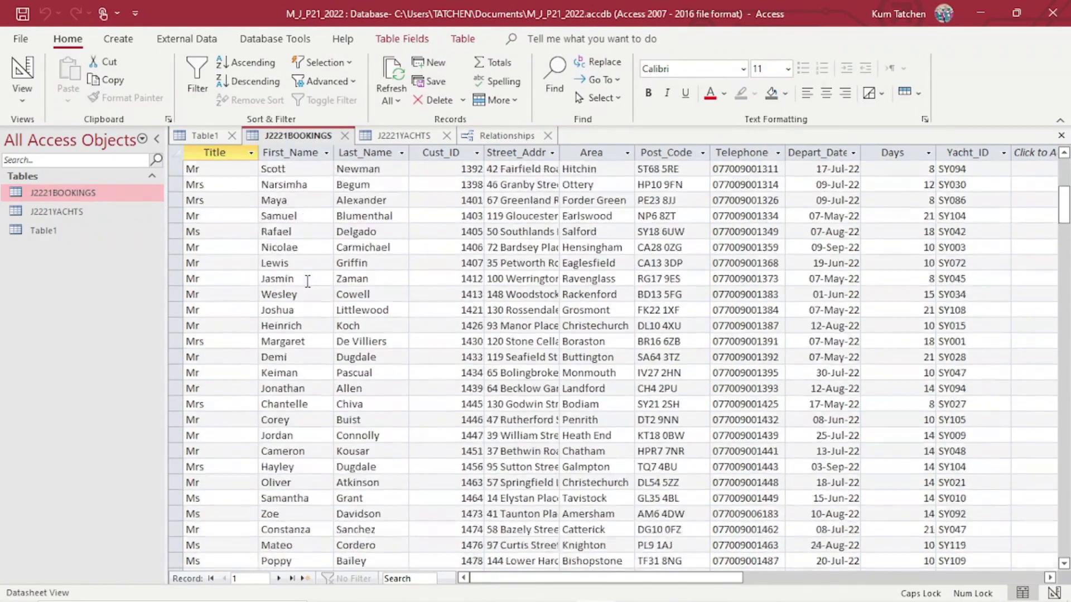
{"action": "scroll", "coordinate": [308, 280], "scroll_direction": "down", "scroll_amount": 7}
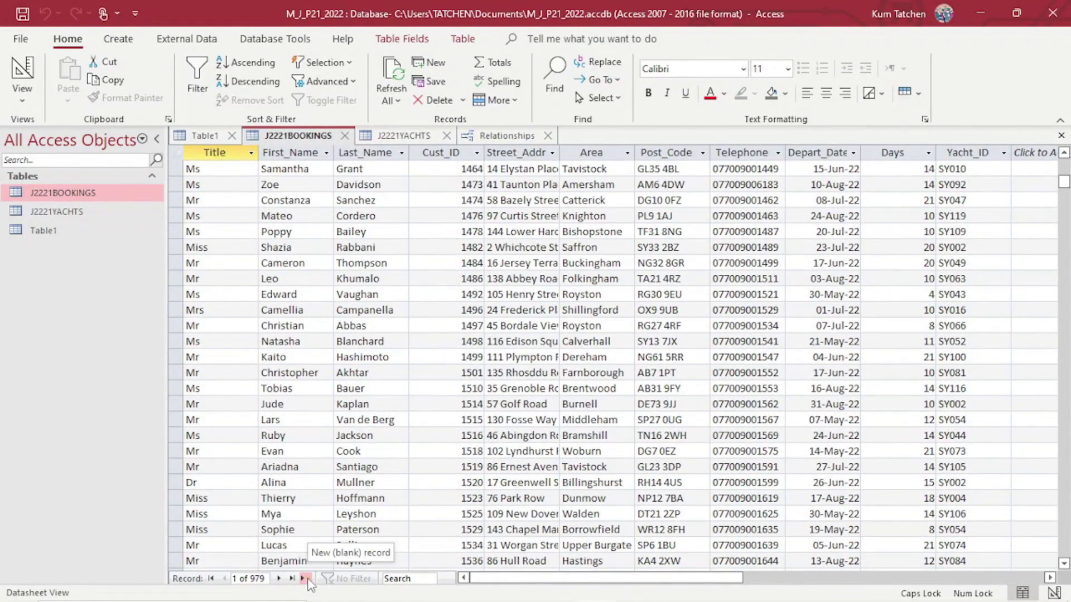
Jump to a new blank booking record, then switch back to the question paper.
{"action": "left_click", "coordinate": [303, 578]}
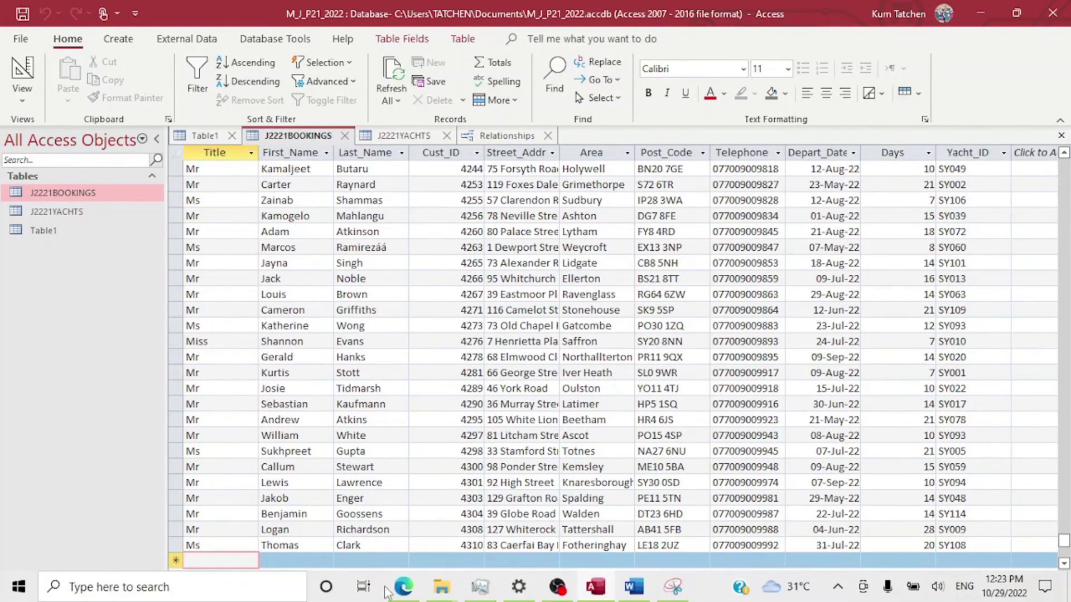
{"action": "mouse_move", "coordinate": [403, 585]}
{"action": "left_click", "coordinate": [429, 538]}
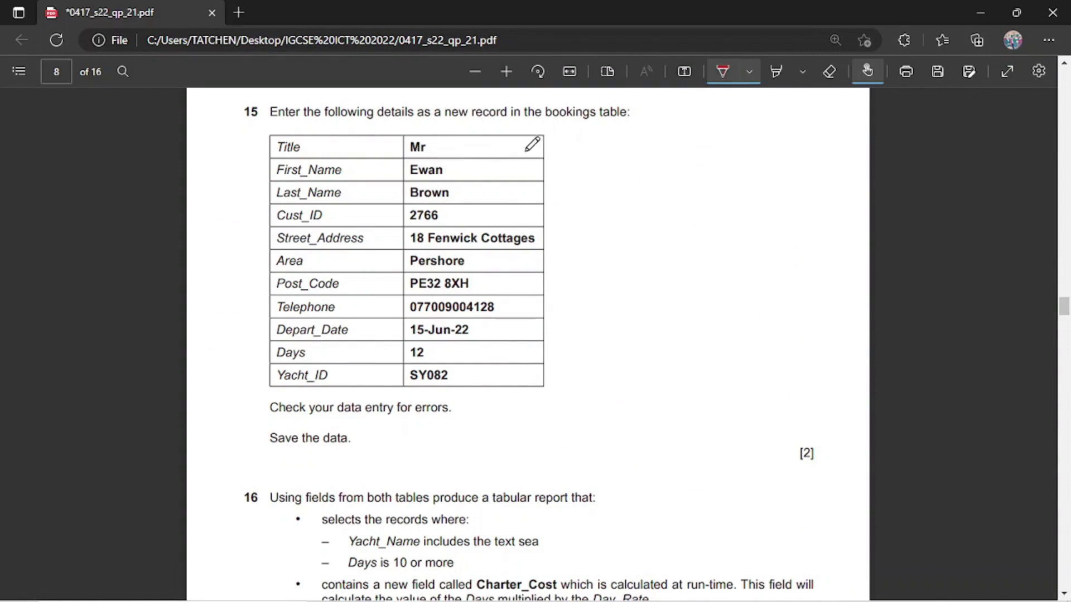
Turn off the PDF pen and enter title Mr in the new booking record.
{"action": "left_click", "coordinate": [721, 73]}
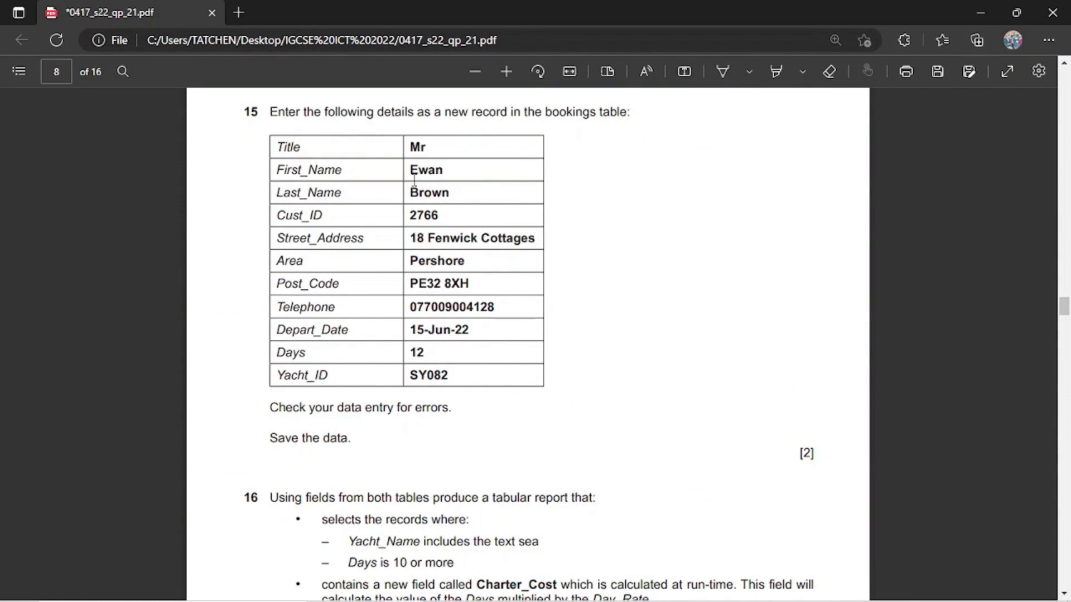
{"action": "left_click_drag", "start_coordinate": [414, 166], "coordinate": [450, 172]}
{"action": "mouse_move", "coordinate": [551, 596]}
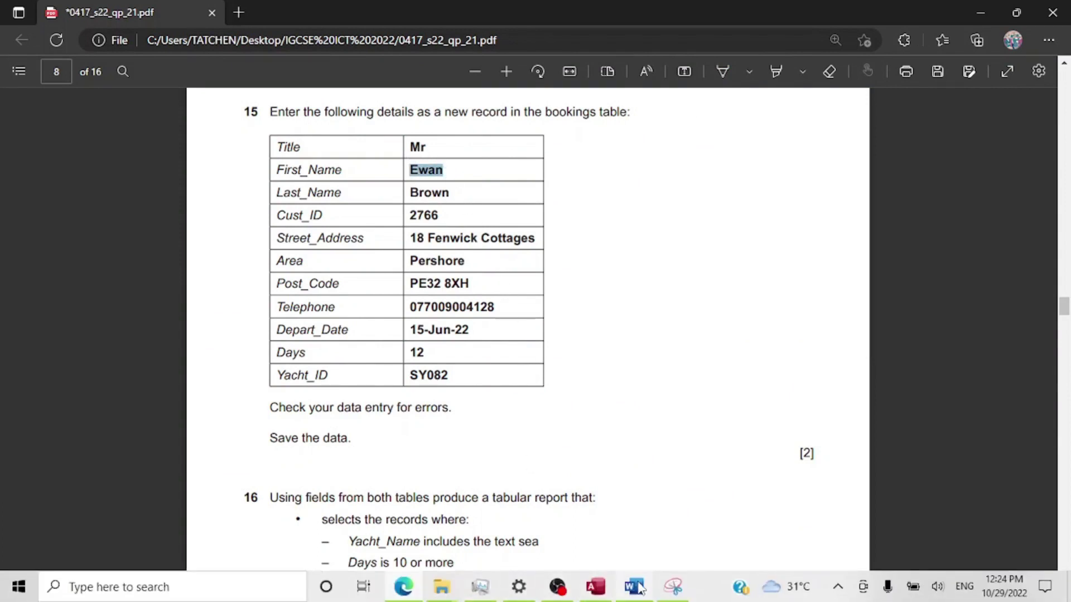
{"action": "left_click", "coordinate": [594, 589]}
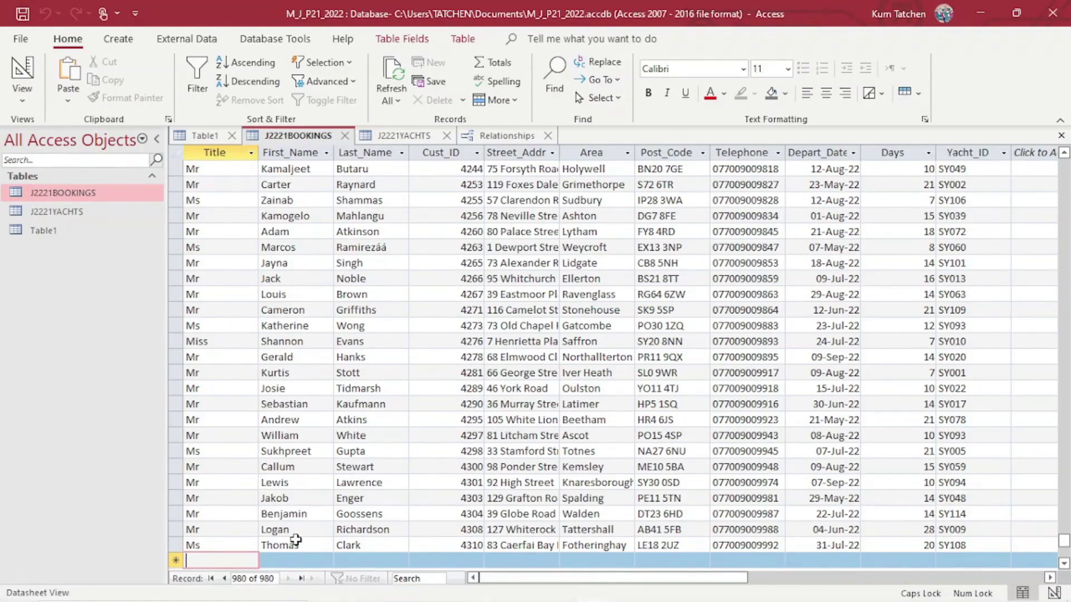
{"action": "type", "text": "Mr"}
{"action": "key", "text": "Caps_Lock"}
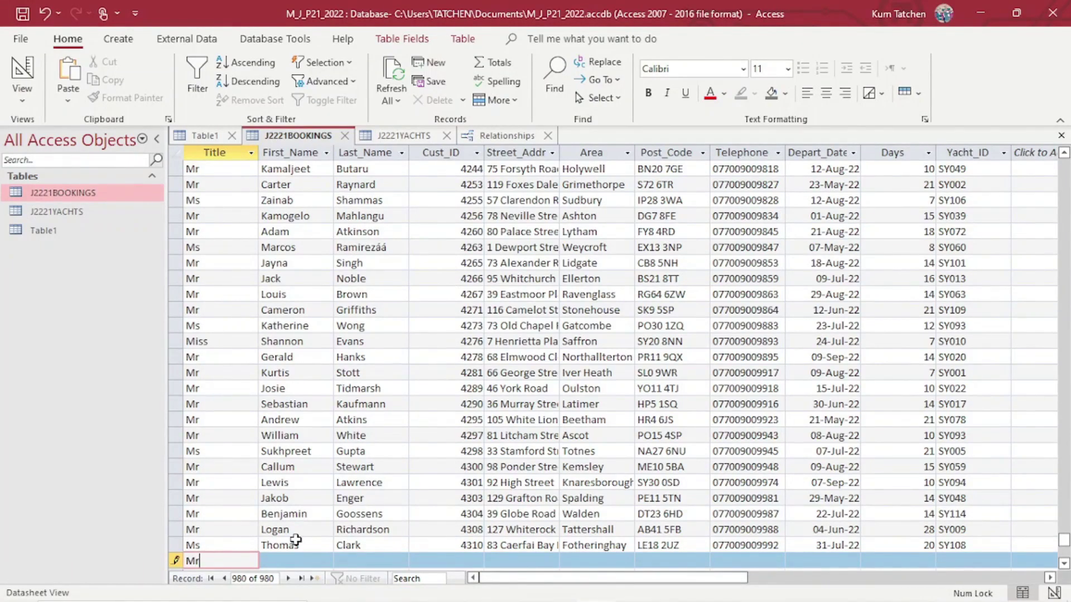
{"action": "key", "text": "Tab"}
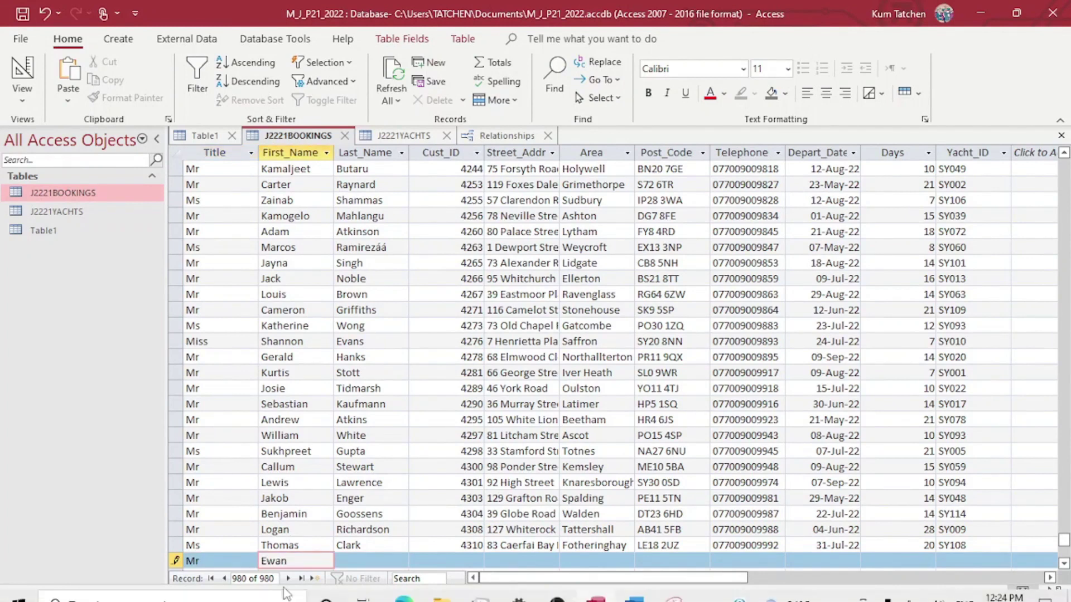
Look up the last name Brown on the paper and enter it as Last_Name.
{"action": "mouse_move", "coordinate": [404, 587]}
{"action": "mouse_move", "coordinate": [404, 544]}
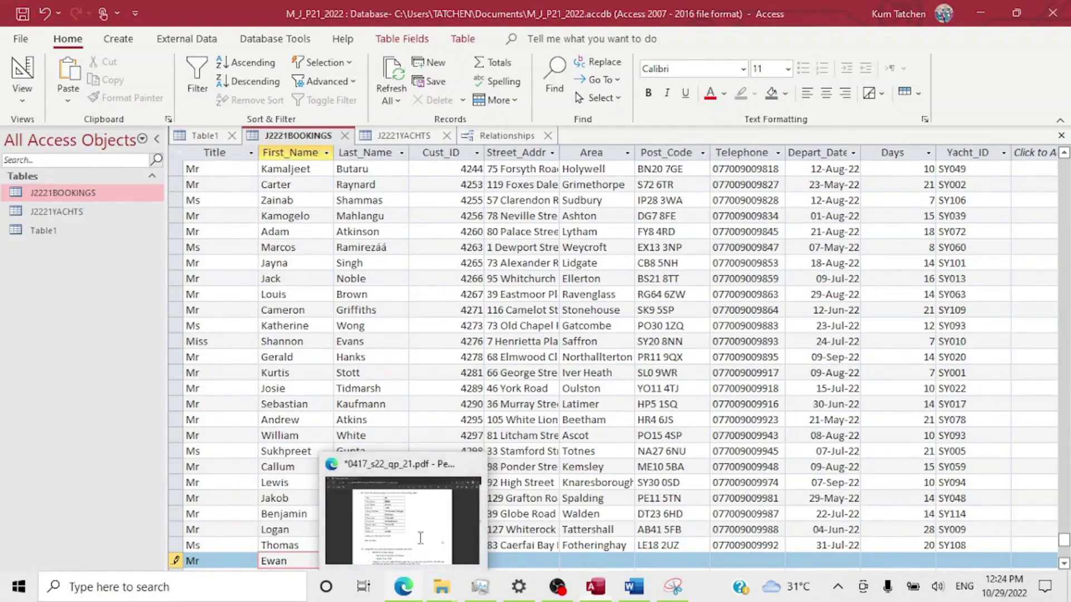
{"action": "left_click", "coordinate": [420, 538]}
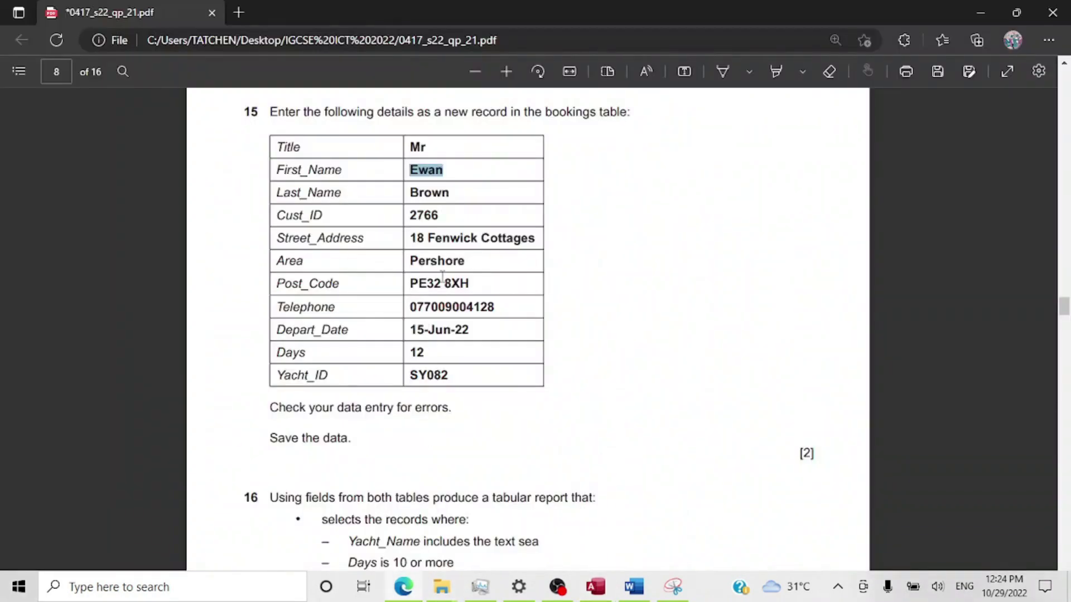
{"action": "mouse_move", "coordinate": [449, 192]}
{"action": "left_mouse_down"}
{"action": "mouse_move", "coordinate": [406, 192]}
{"action": "mouse_move", "coordinate": [460, 192]}
{"action": "mouse_move", "coordinate": [454, 199]}
{"action": "left_mouse_up"}
{"action": "left_click", "coordinate": [450, 186]}
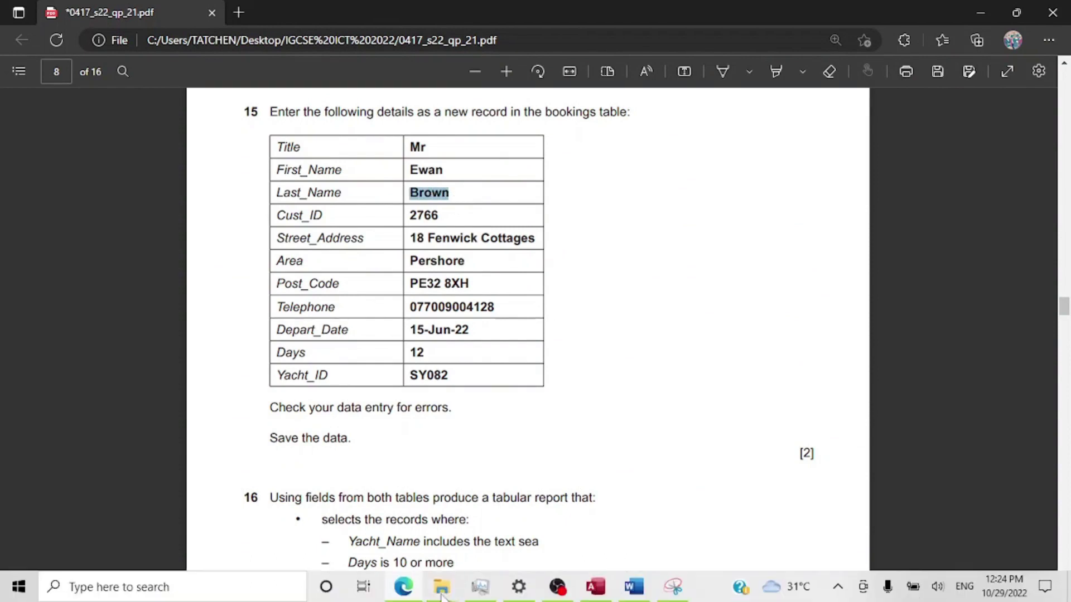
{"action": "mouse_move", "coordinate": [595, 590]}
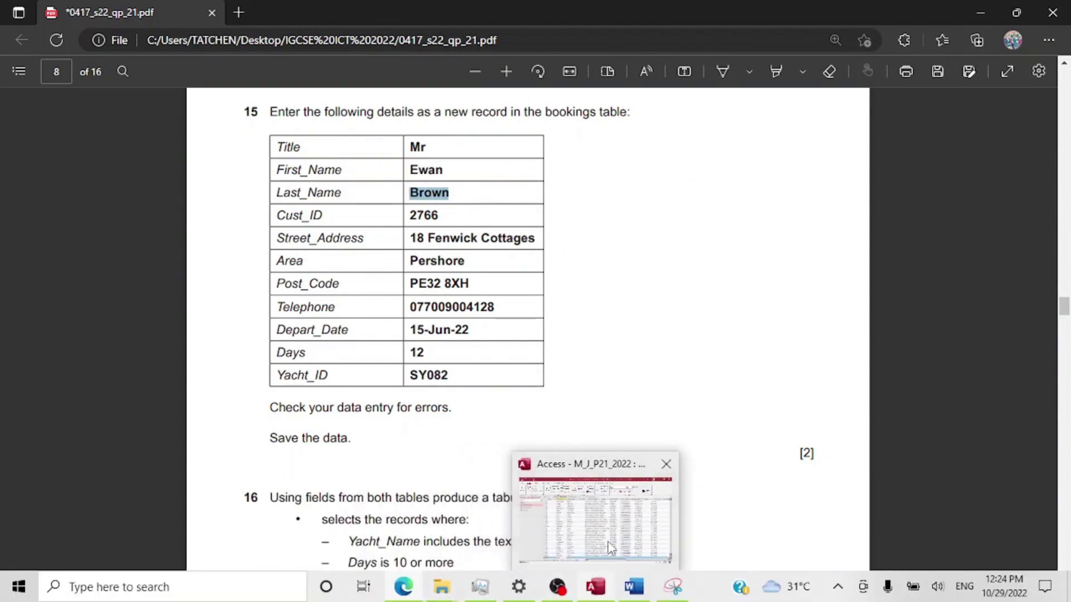
{"action": "left_click", "coordinate": [610, 549]}
{"action": "left_click", "coordinate": [389, 559]}
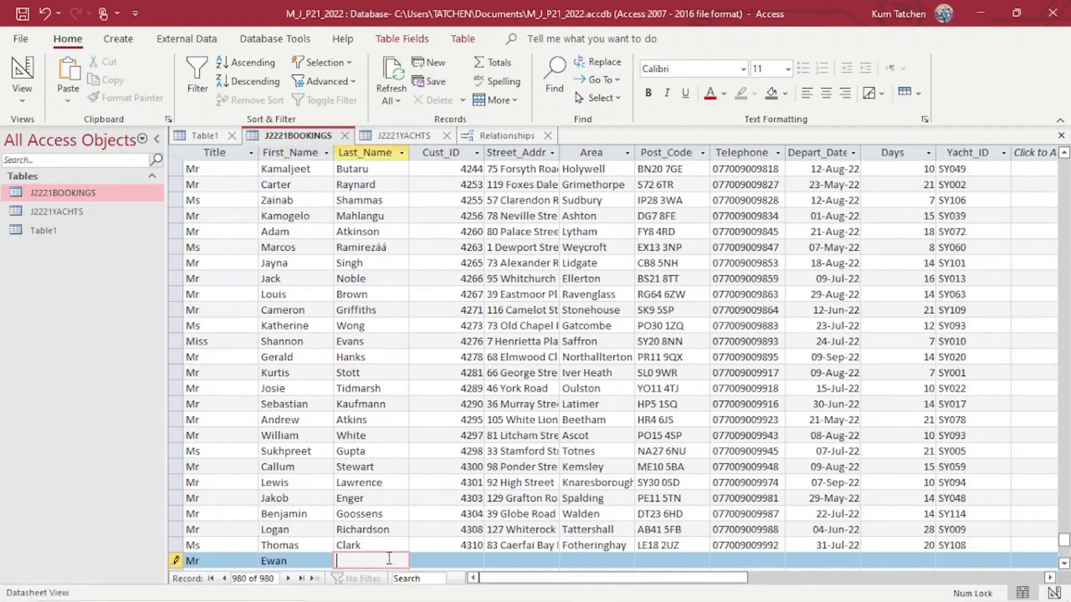
{"action": "type", "text": "Brown"}
Move to the Cust_ID field and select the street address on the question paper.
{"action": "left_click", "coordinate": [439, 562]}
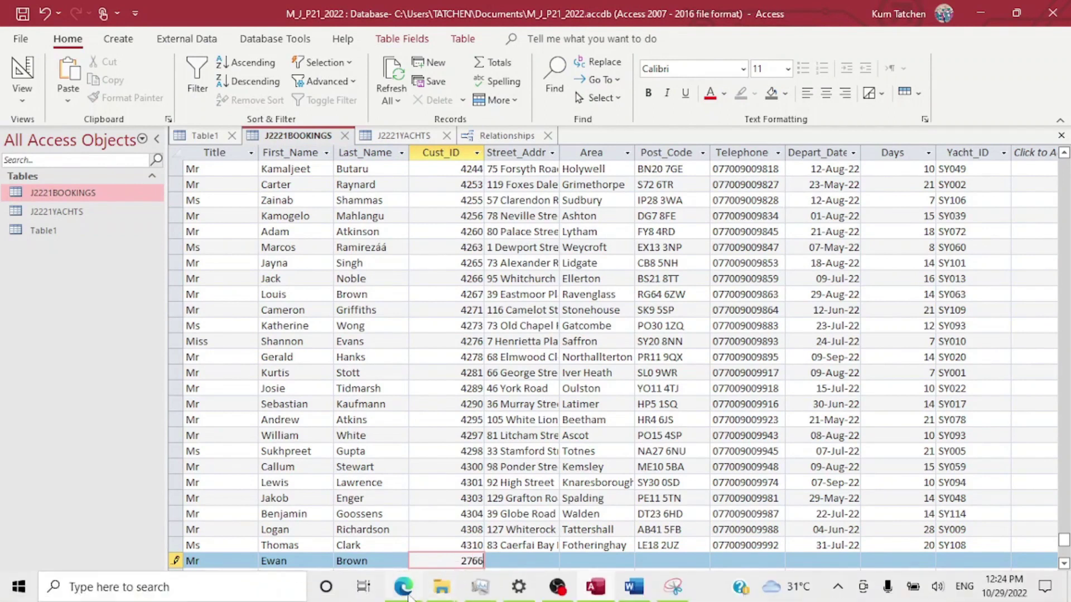
{"action": "left_click", "coordinate": [408, 594]}
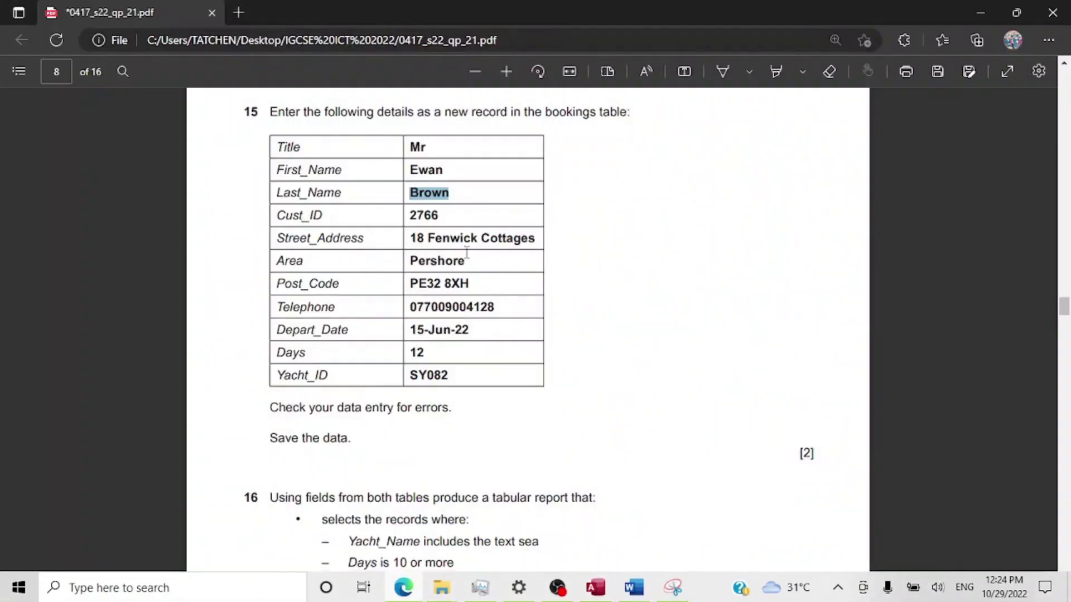
{"action": "left_click_drag", "start_coordinate": [410, 238], "coordinate": [533, 240]}
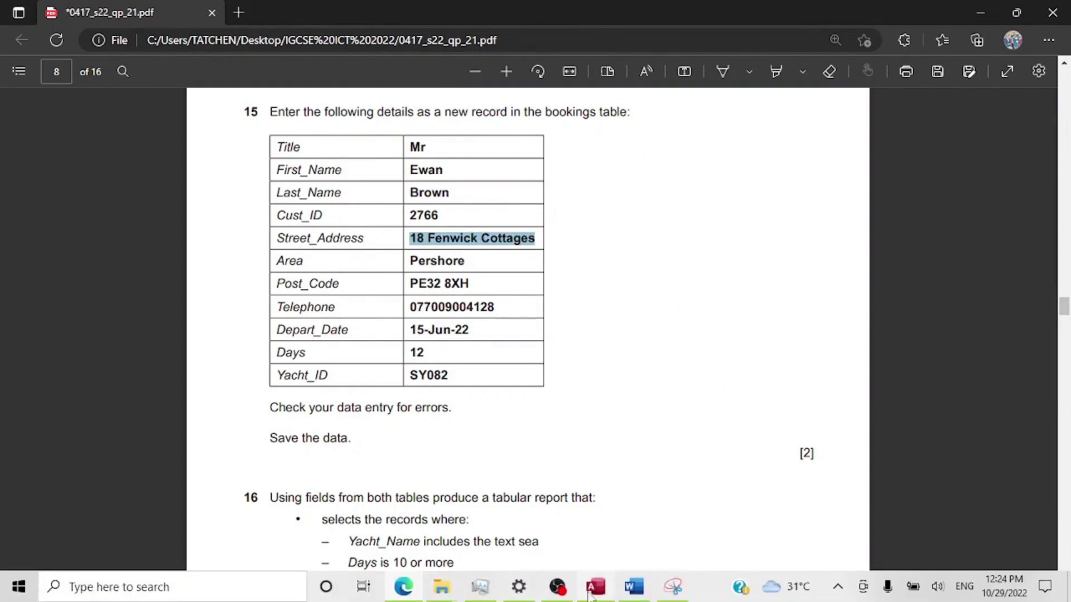
Paste the copied street address into the new record's Street_Address field.
{"action": "left_click", "coordinate": [595, 591]}
{"action": "left_click", "coordinate": [596, 591]}
{"action": "left_click", "coordinate": [596, 590]}
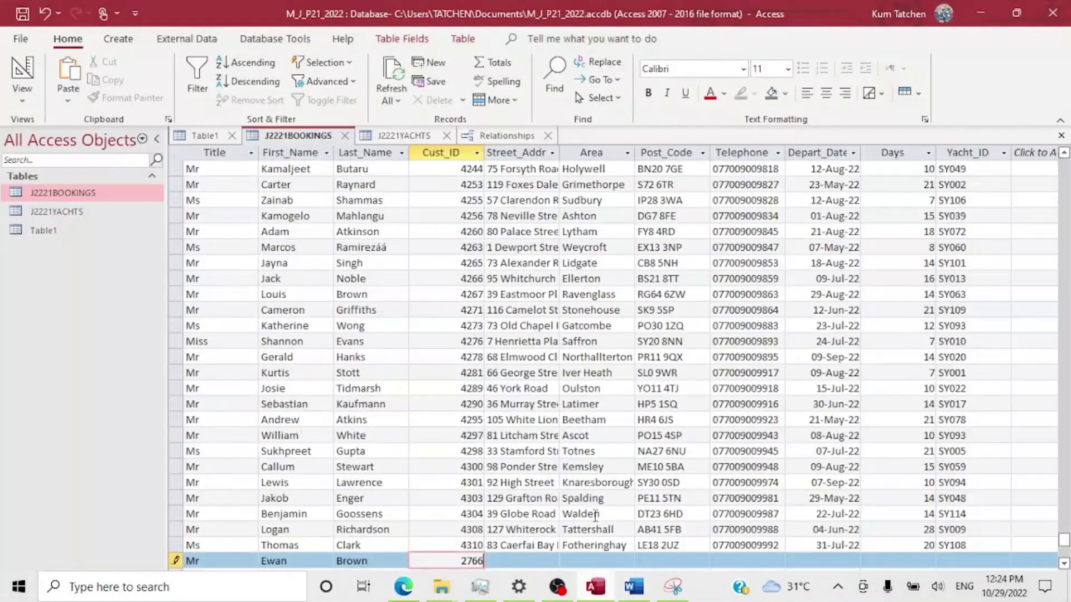
{"action": "left_click", "coordinate": [535, 562]}
{"action": "key", "text": "ctrl+v"}
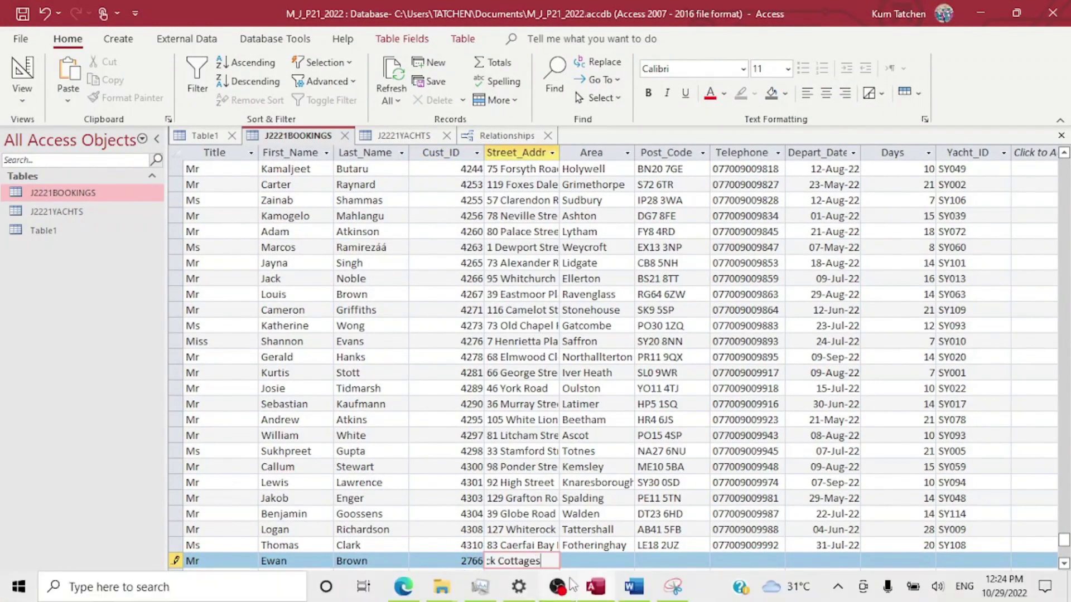
Copy the area name Pershore from the paper into the Area field.
{"action": "left_click", "coordinate": [417, 591]}
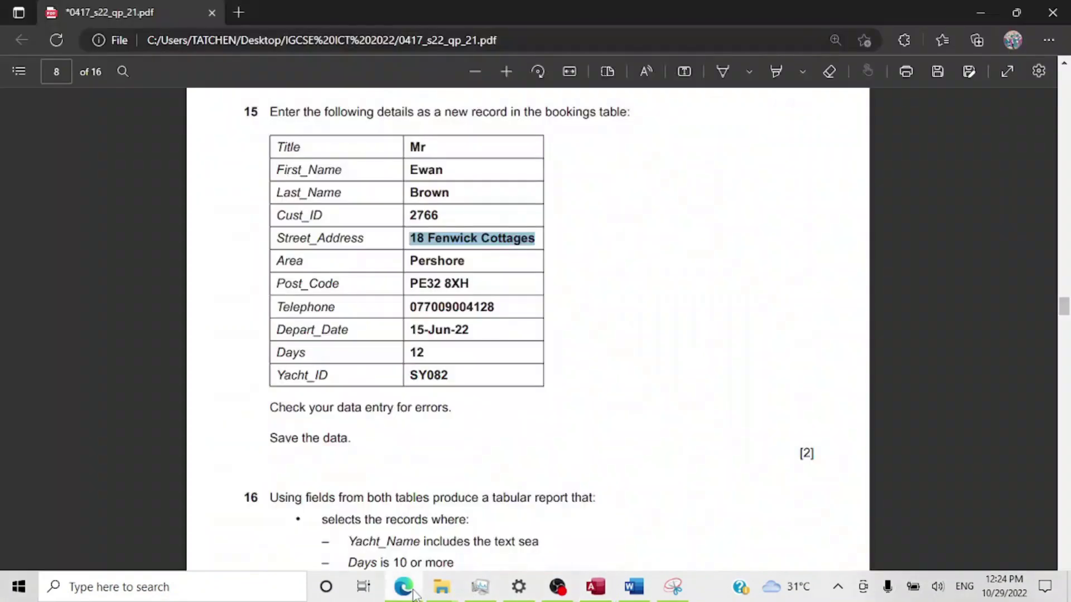
{"action": "left_click", "coordinate": [480, 267]}
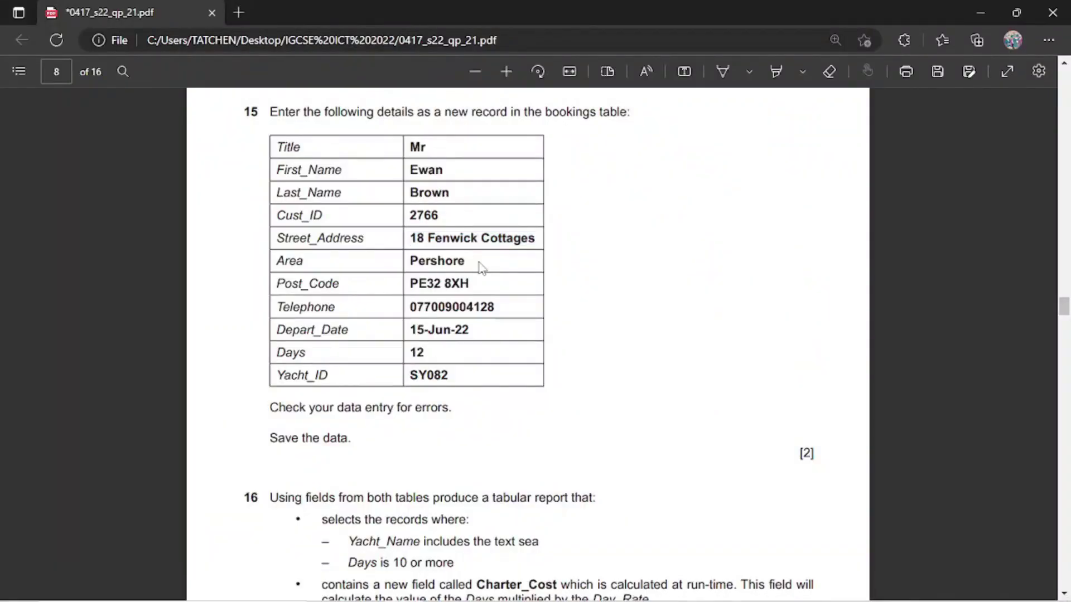
{"action": "left_click_drag", "start_coordinate": [471, 264], "coordinate": [411, 261]}
{"action": "double_click", "coordinate": [450, 260]}
{"action": "key", "text": "ctrl+c"}
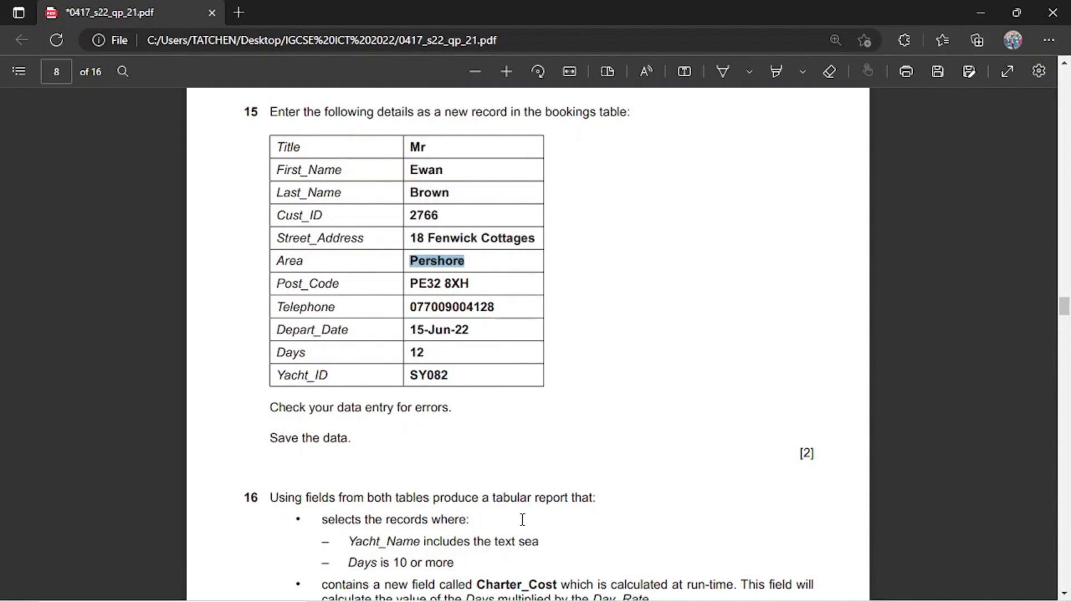
{"action": "mouse_move", "coordinate": [589, 584]}
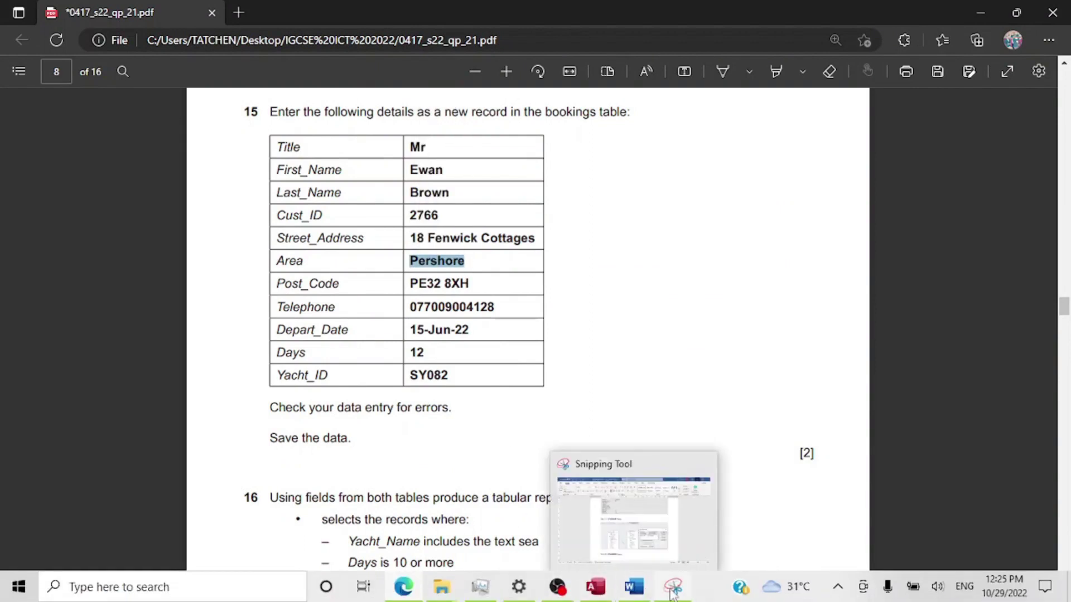
{"action": "left_click", "coordinate": [596, 596]}
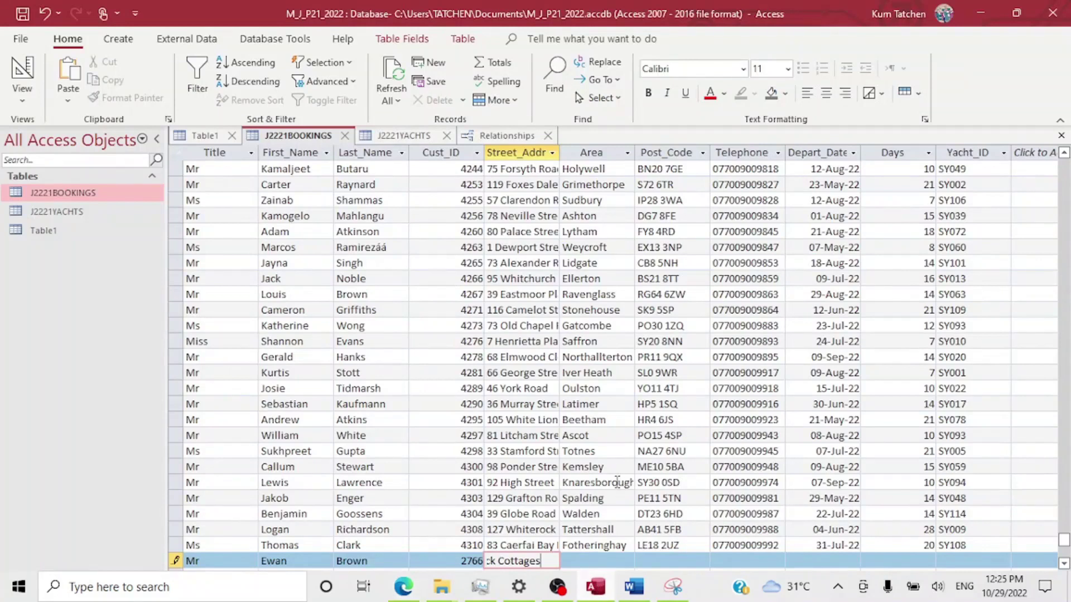
{"action": "left_click", "coordinate": [593, 562]}
{"action": "key", "text": "ctrl+v"}
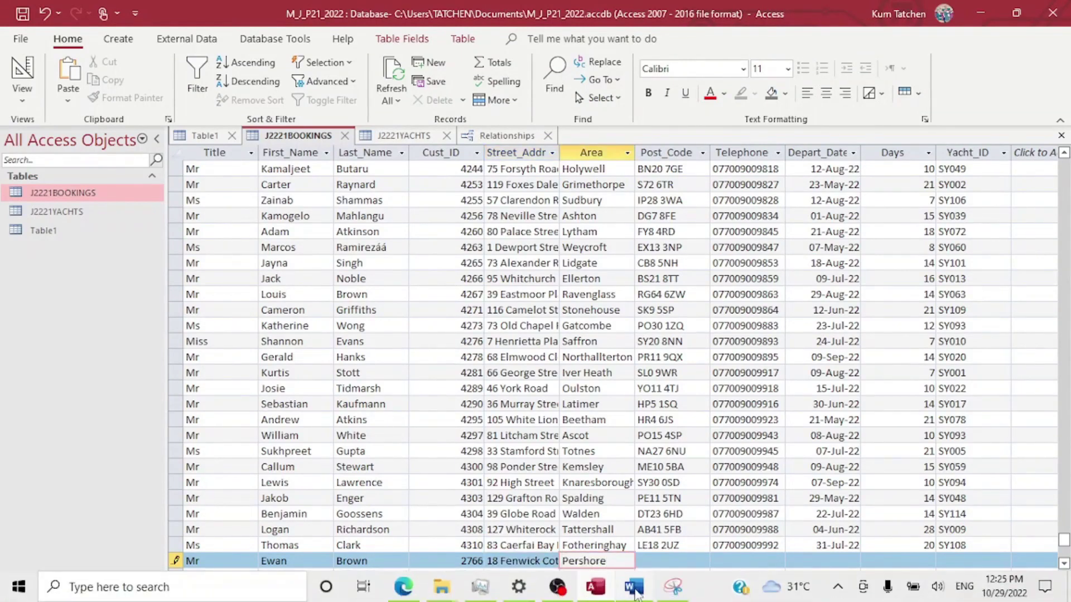
Copy the postcode from the question into the Post_Code cell.
{"action": "mouse_move", "coordinate": [636, 593]}
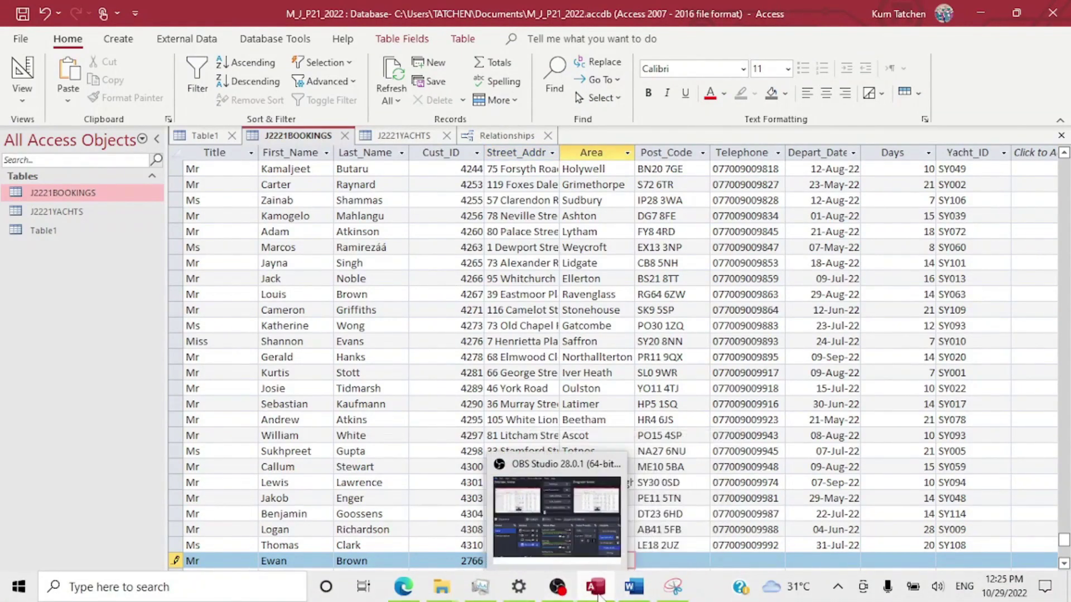
{"action": "mouse_move", "coordinate": [596, 591]}
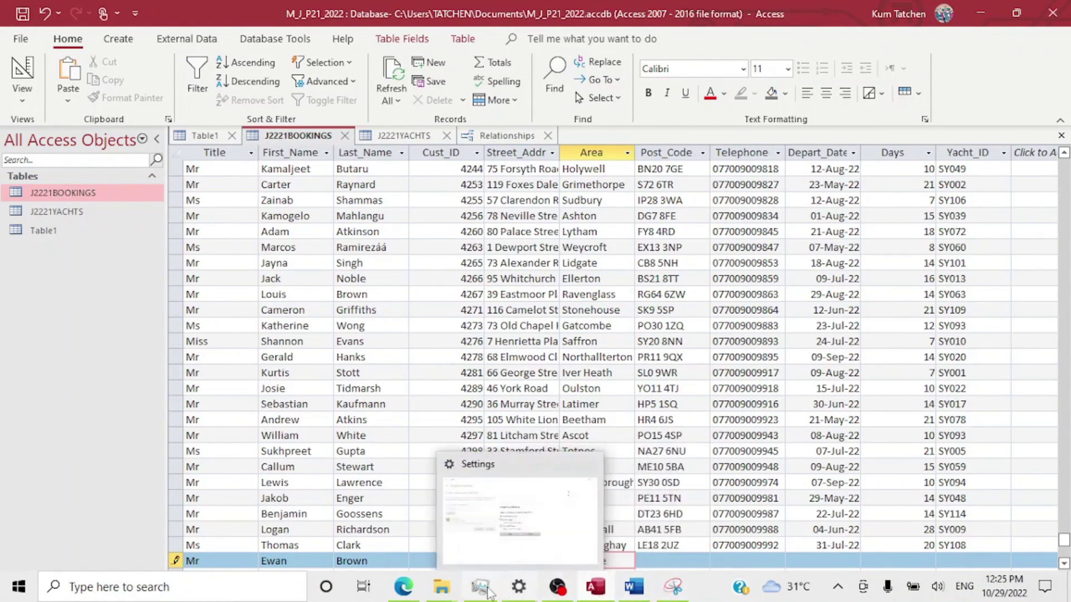
{"action": "mouse_move", "coordinate": [404, 586]}
{"action": "left_click", "coordinate": [417, 549]}
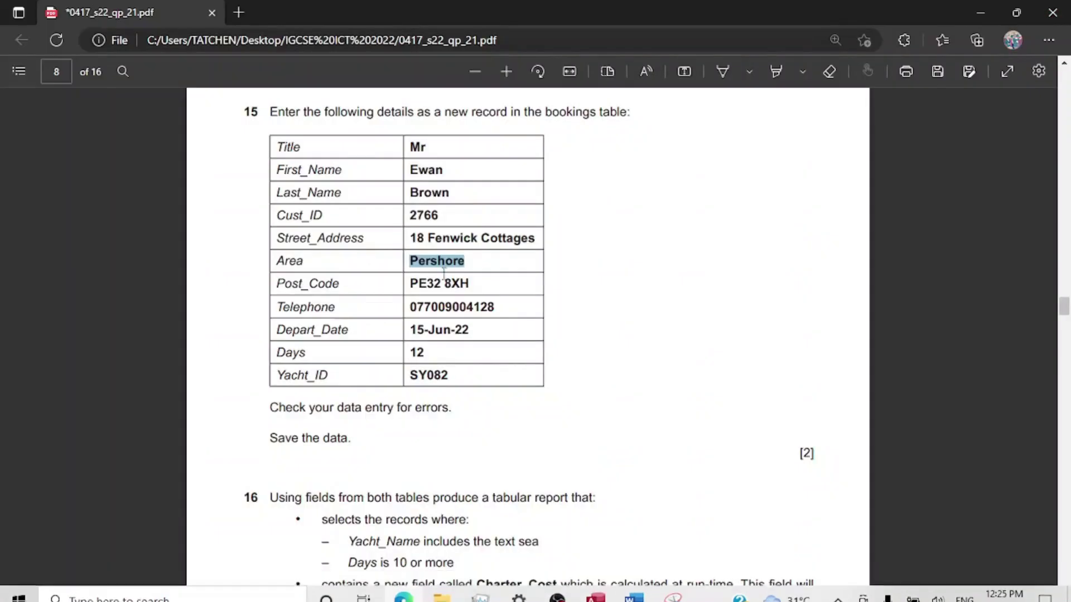
{"action": "mouse_move", "coordinate": [411, 279]}
{"action": "left_mouse_down"}
{"action": "mouse_move", "coordinate": [495, 292]}
{"action": "mouse_move", "coordinate": [480, 280]}
{"action": "mouse_move", "coordinate": [402, 288]}
{"action": "left_mouse_up"}
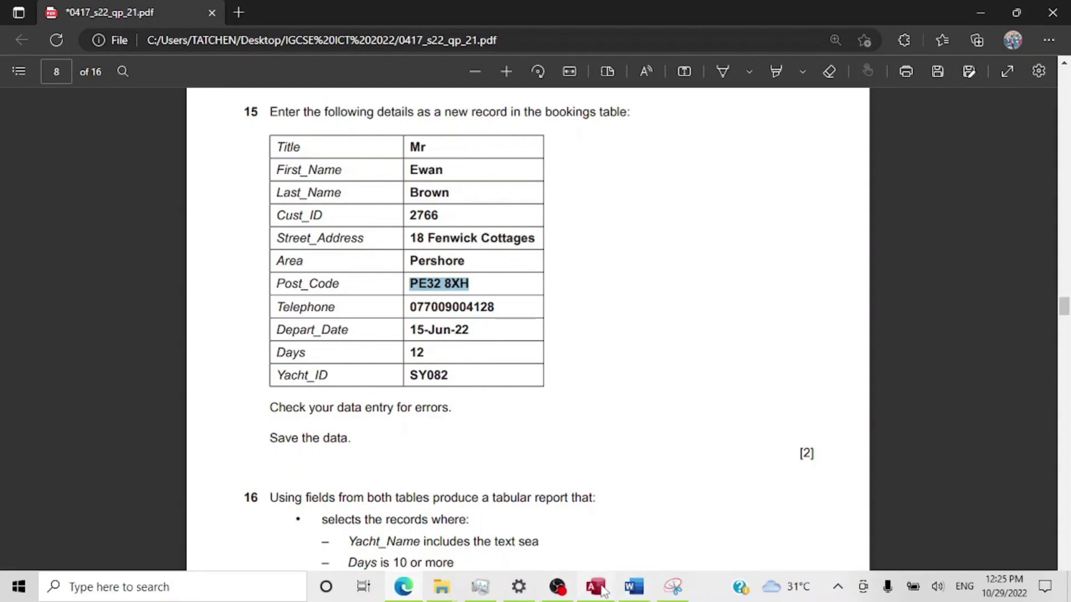
{"action": "left_click", "coordinate": [596, 587]}
{"action": "left_click", "coordinate": [654, 561]}
{"action": "key", "text": "ctrl+v"}
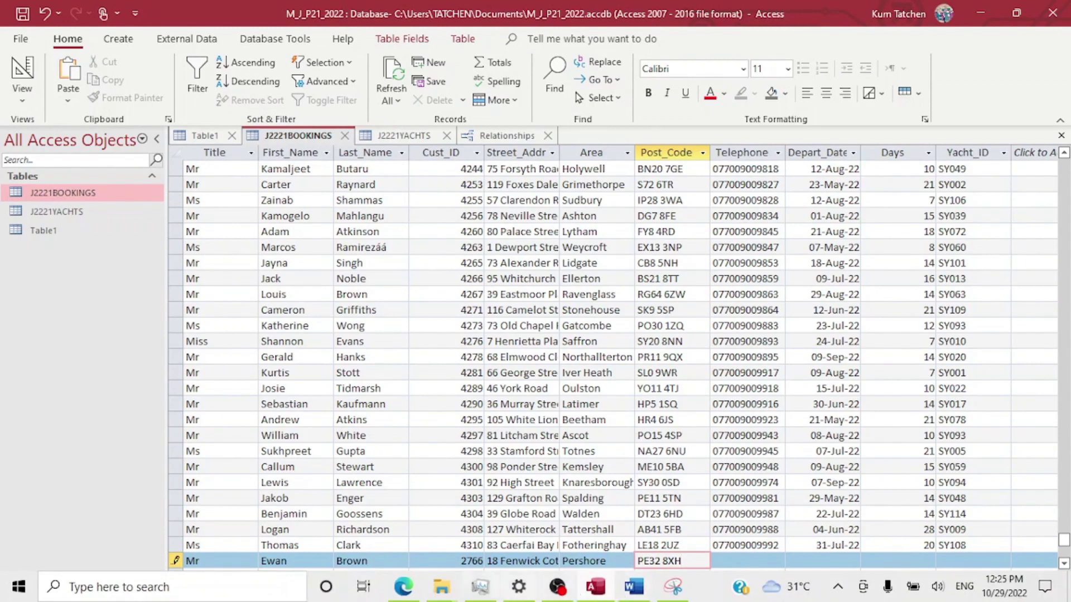
Copy the telephone number from the question into the Telephone cell.
{"action": "left_click", "coordinate": [399, 592]}
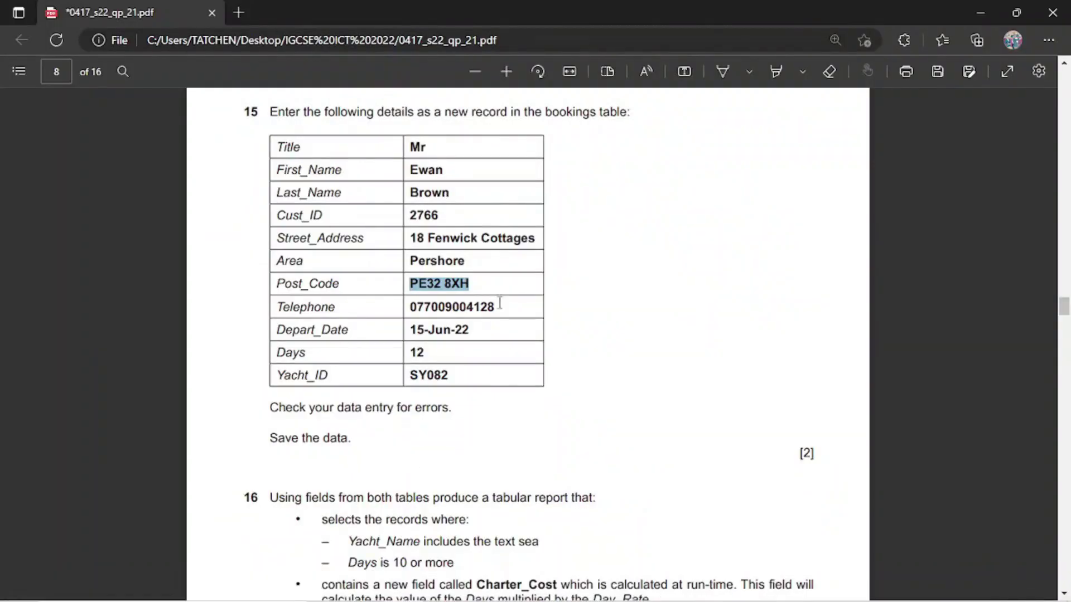
{"action": "mouse_move", "coordinate": [500, 304]}
{"action": "left_mouse_down"}
{"action": "mouse_move", "coordinate": [410, 306]}
{"action": "mouse_move", "coordinate": [505, 302]}
{"action": "mouse_move", "coordinate": [498, 311]}
{"action": "left_mouse_up"}
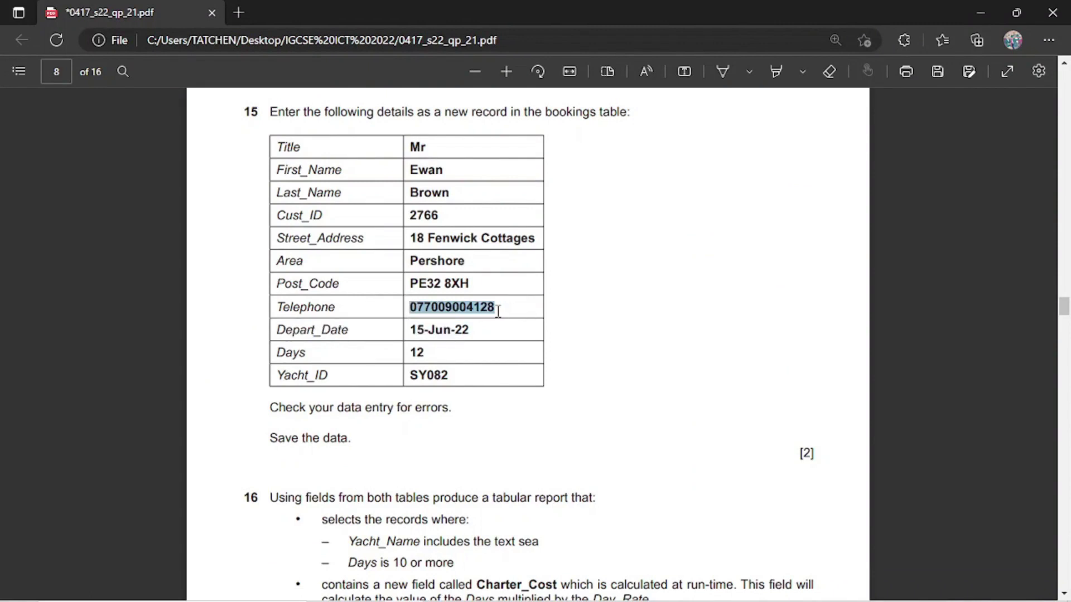
{"action": "mouse_move", "coordinate": [596, 589]}
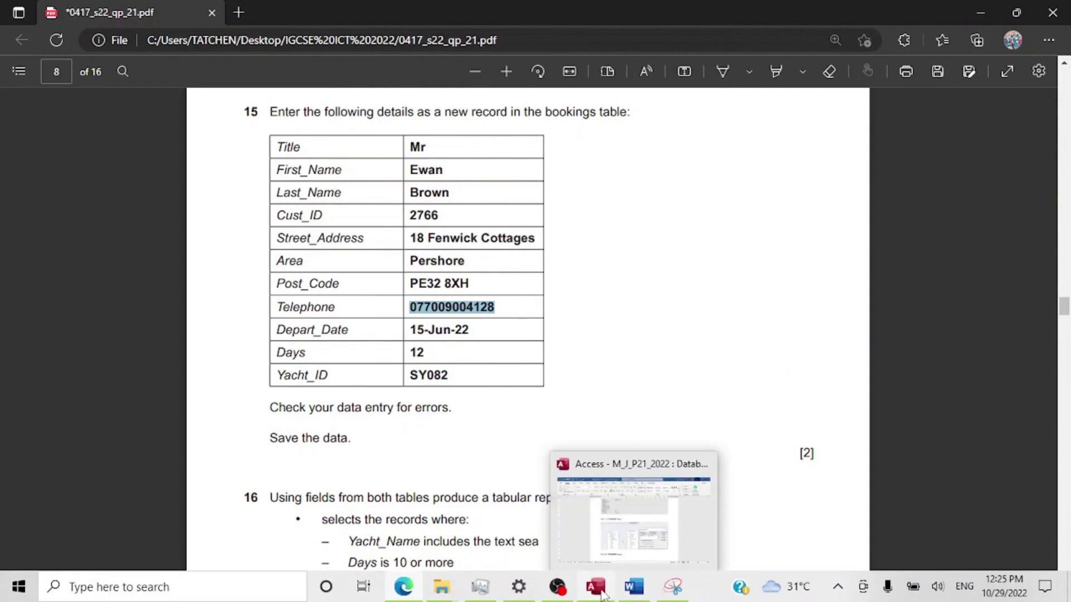
{"action": "left_click", "coordinate": [628, 528]}
{"action": "left_click", "coordinate": [746, 562]}
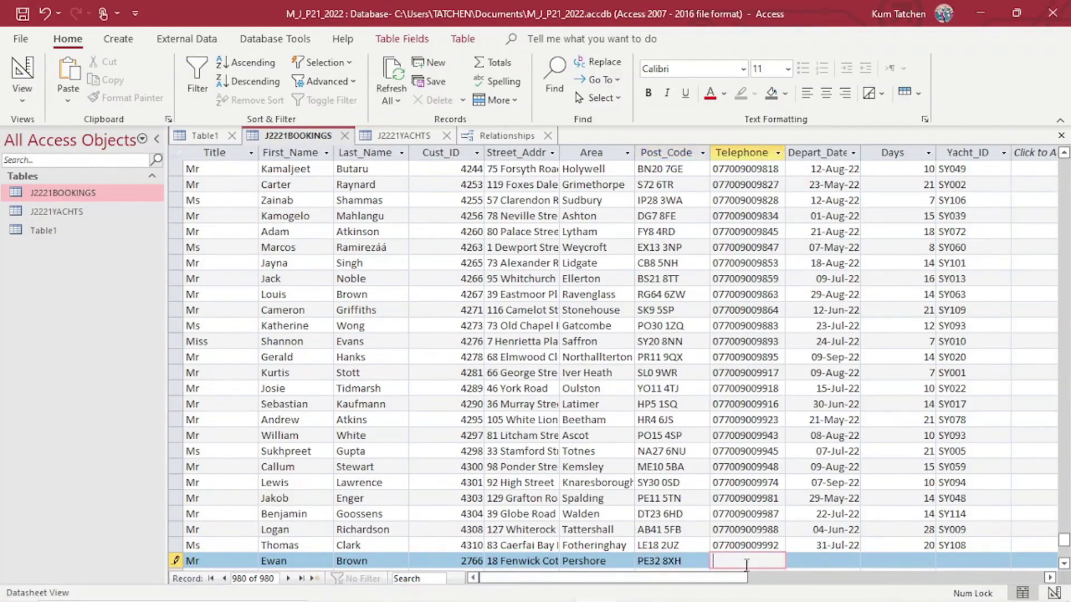
{"action": "key", "text": "ctrl+v"}
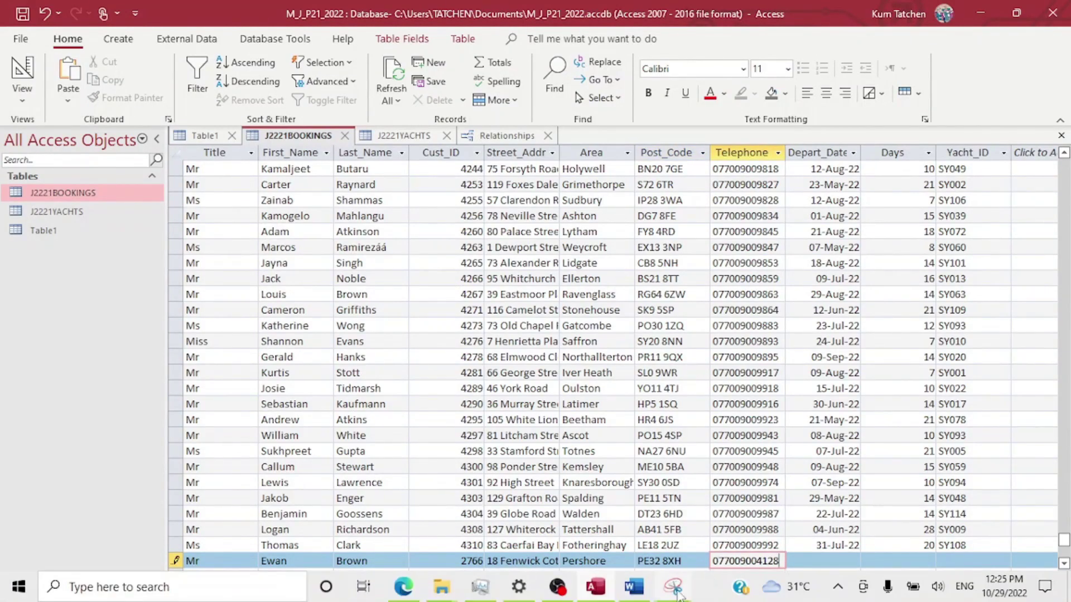
Copy the departure date 15-Jun-22 into the Depart_Date cell.
{"action": "mouse_move", "coordinate": [678, 592]}
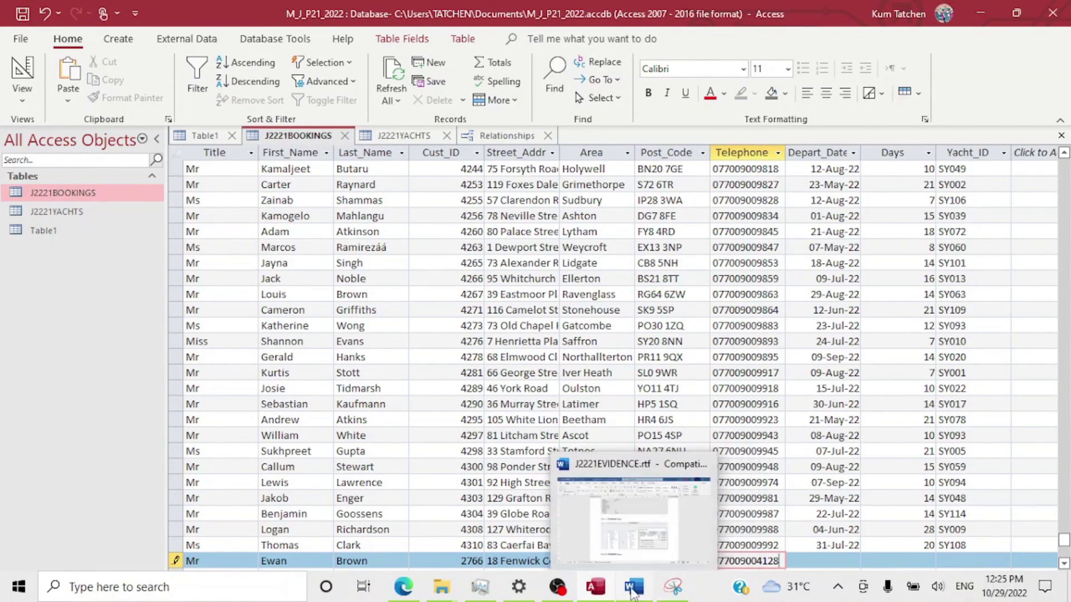
{"action": "mouse_move", "coordinate": [576, 588]}
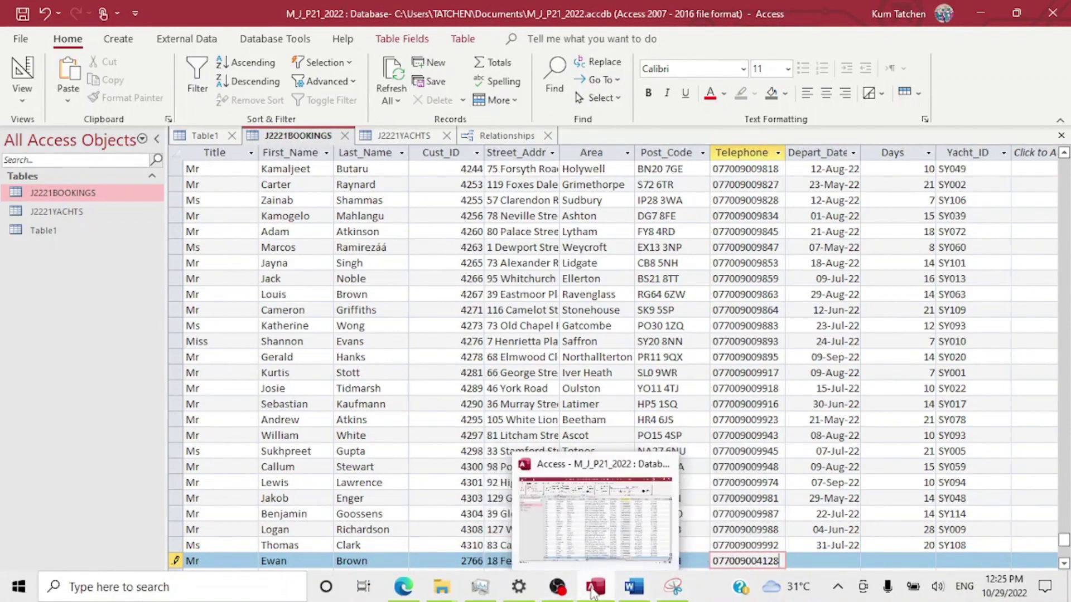
{"action": "left_click", "coordinate": [393, 600]}
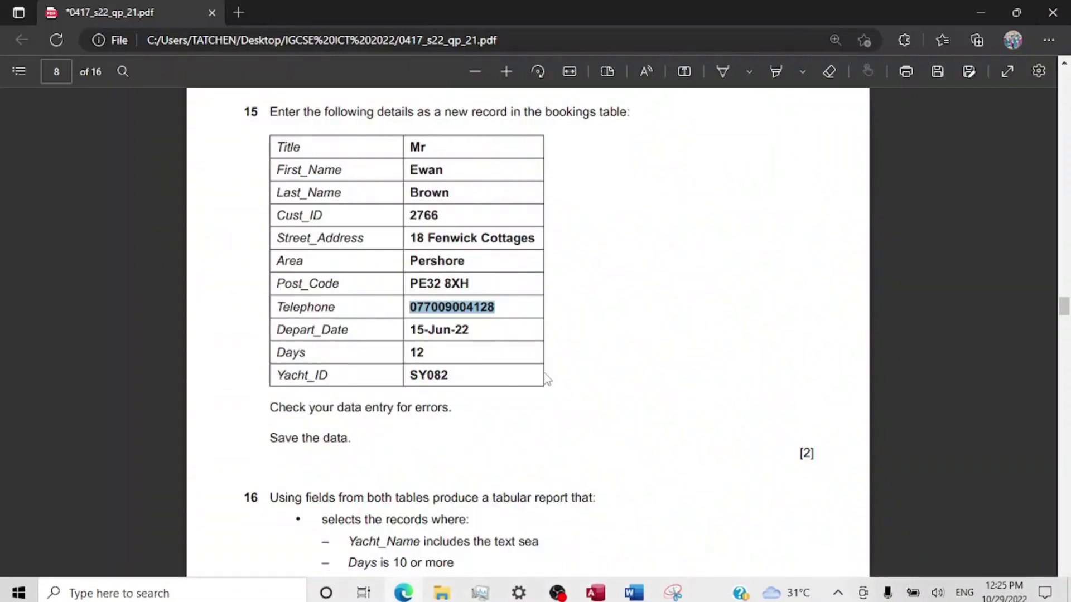
{"action": "left_click", "coordinate": [471, 333]}
{"action": "left_click_drag", "start_coordinate": [412, 333], "coordinate": [477, 333]}
{"action": "key", "text": "ctrl+c"}
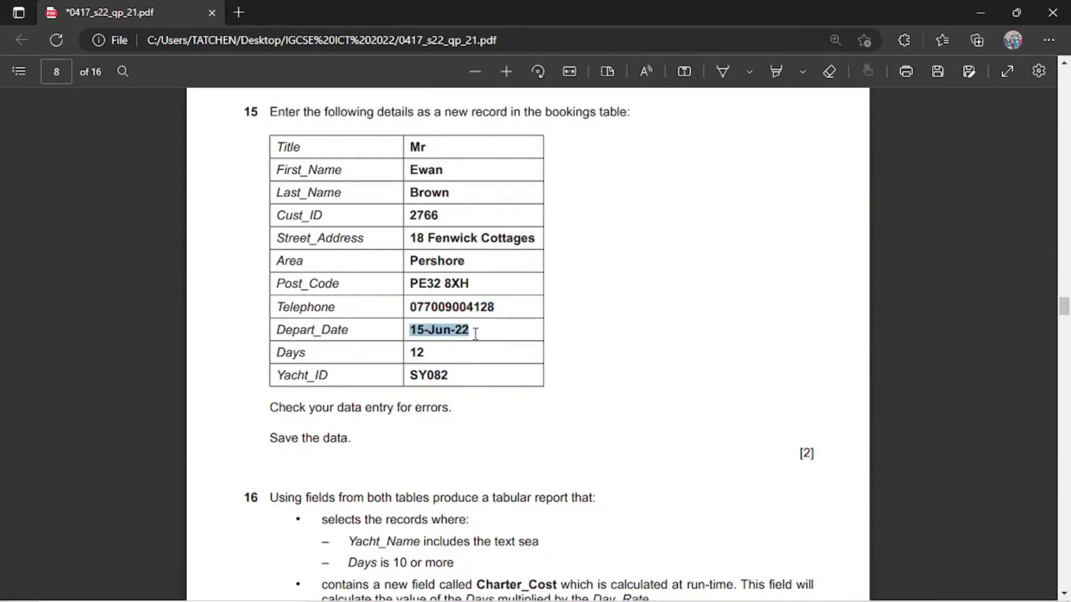
{"action": "mouse_move", "coordinate": [595, 587]}
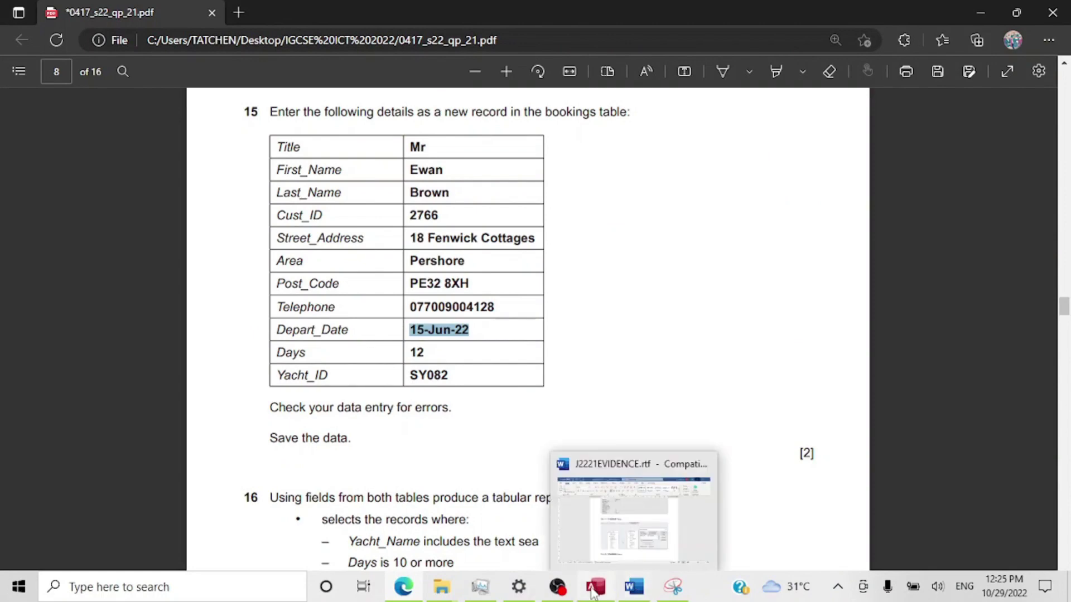
{"action": "left_click", "coordinate": [643, 534]}
{"action": "left_click", "coordinate": [810, 562]}
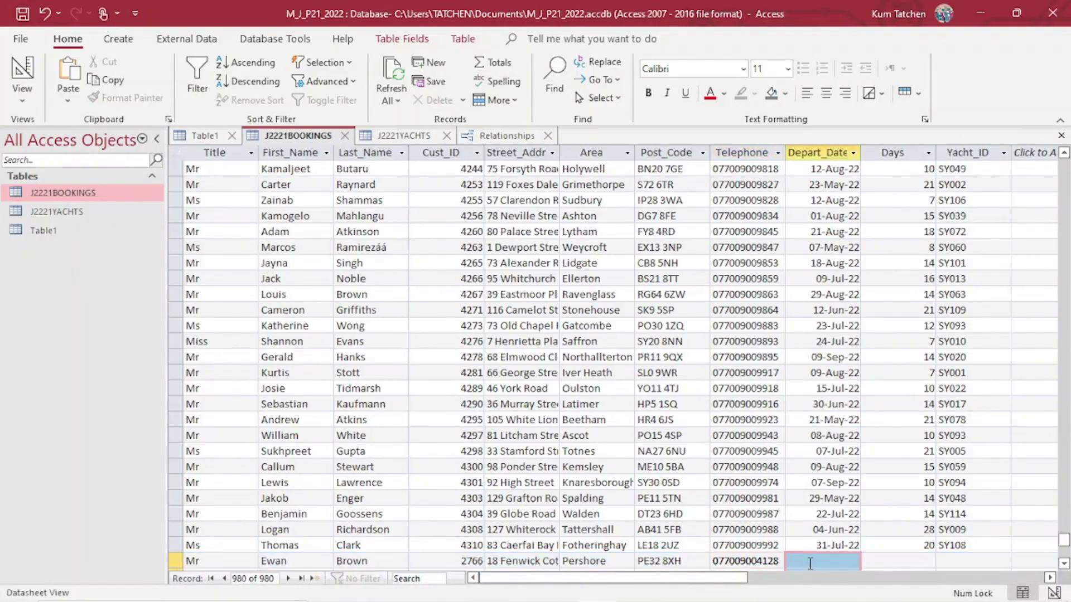
{"action": "left_click", "coordinate": [805, 558]}
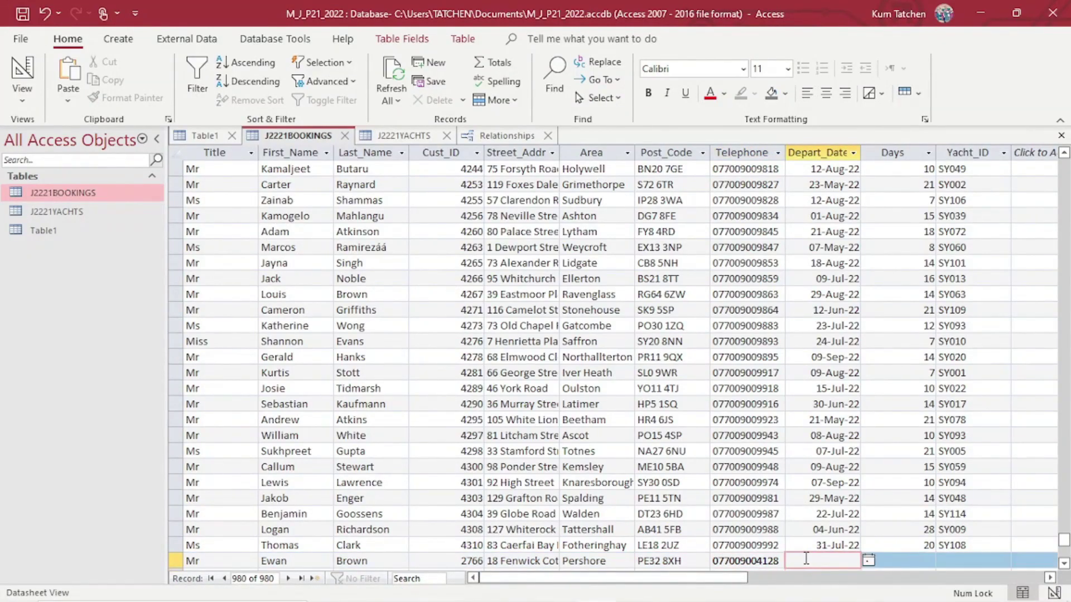
{"action": "key", "text": "ctrl+v"}
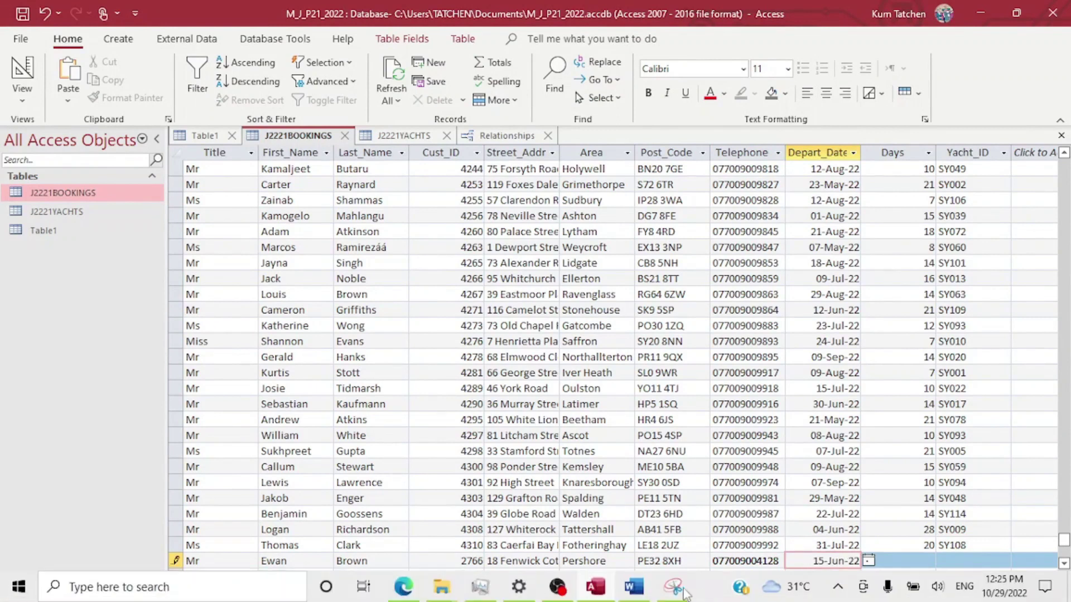
Enter 12 days and yacht ID SY082 in the new booking record.
{"action": "mouse_move", "coordinate": [608, 590]}
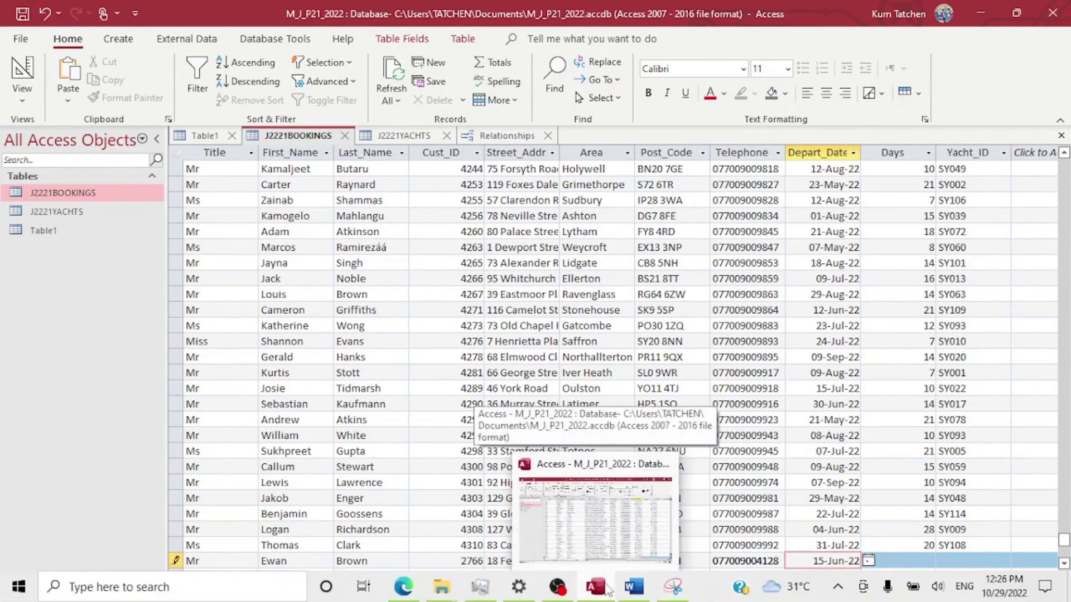
{"action": "mouse_move", "coordinate": [414, 580]}
{"action": "left_click", "coordinate": [399, 556]}
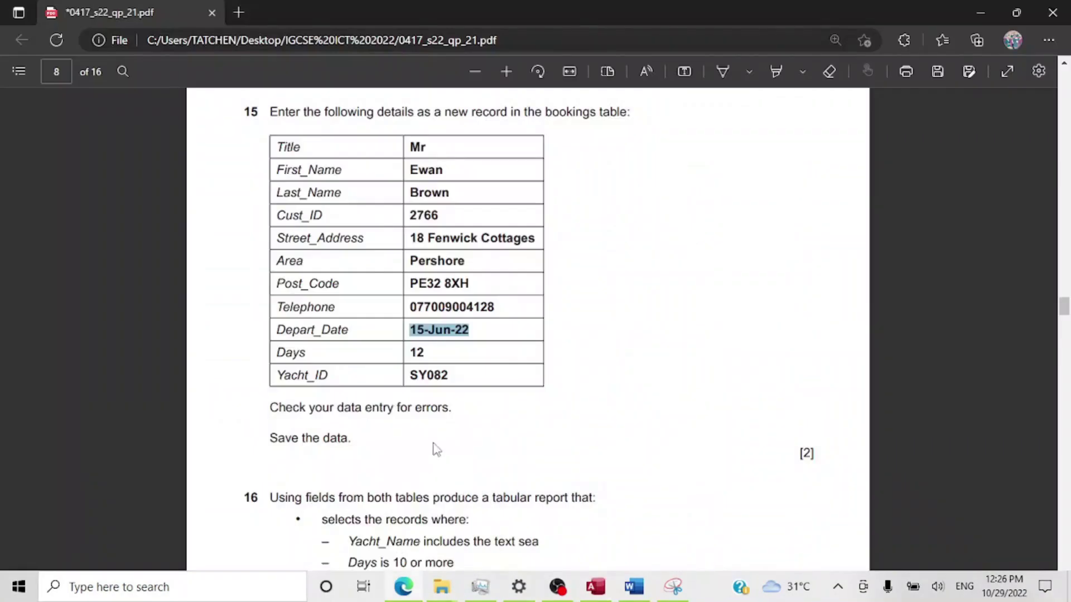
{"action": "left_click", "coordinate": [454, 379]}
{"action": "left_click_drag", "start_coordinate": [453, 379], "coordinate": [401, 371]}
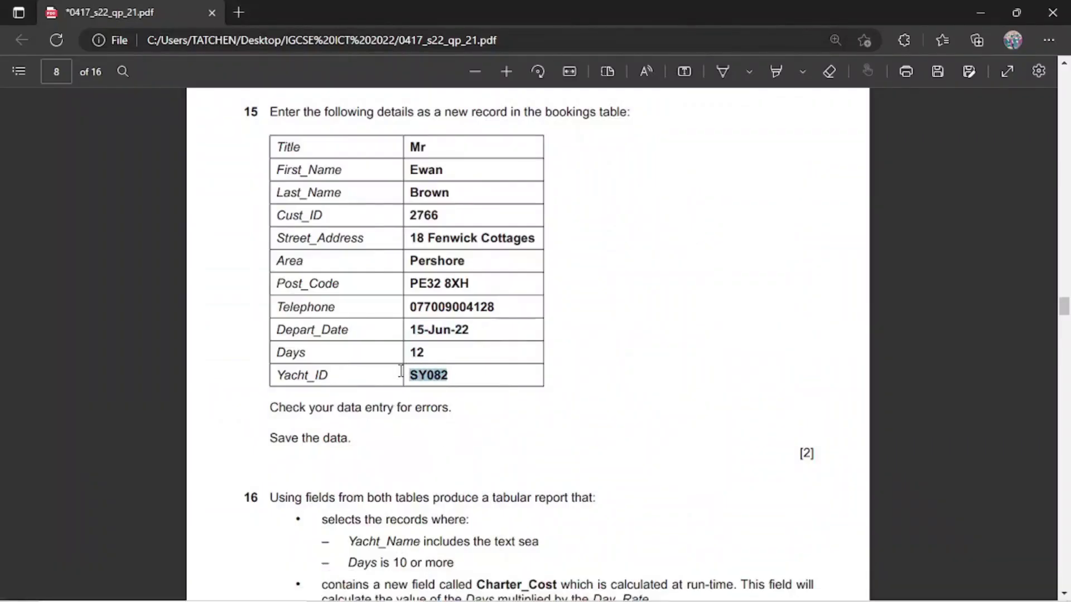
{"action": "left_click", "coordinate": [596, 586]}
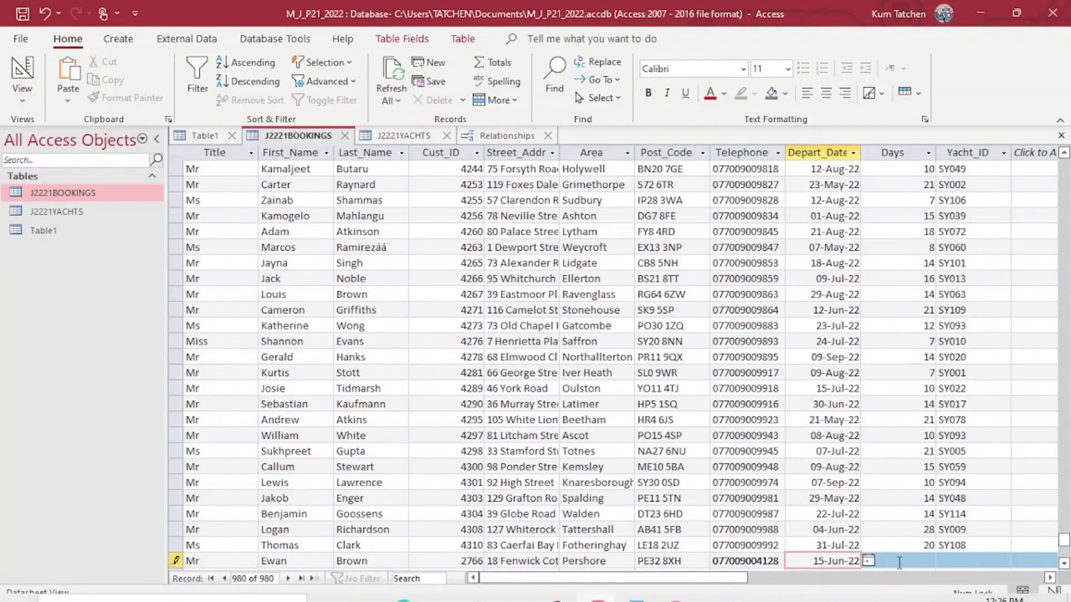
{"action": "left_click", "coordinate": [899, 561]}
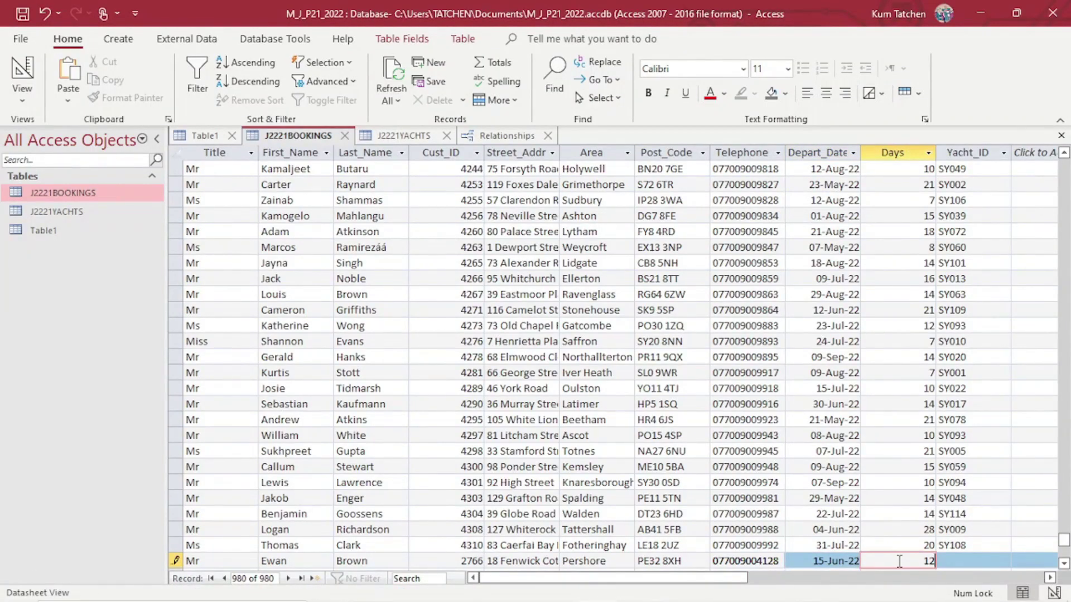
{"action": "key", "text": "Tab"}
{"action": "type", "text": "SY082"}
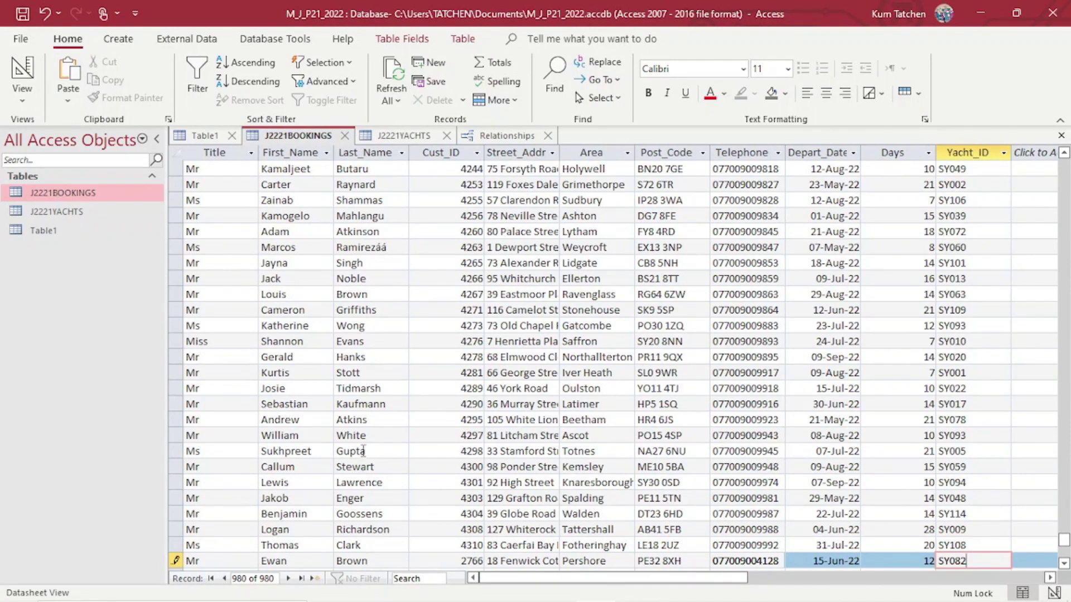
Save the J2221BOOKINGS table with the completed record.
{"action": "right_click", "coordinate": [294, 140]}
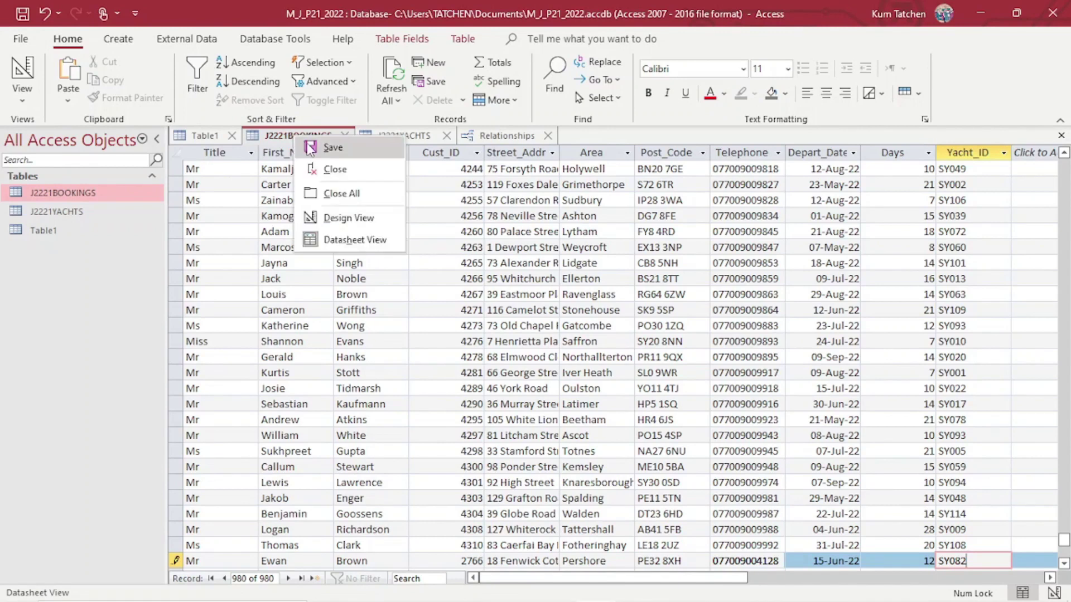
{"action": "left_click", "coordinate": [332, 148]}
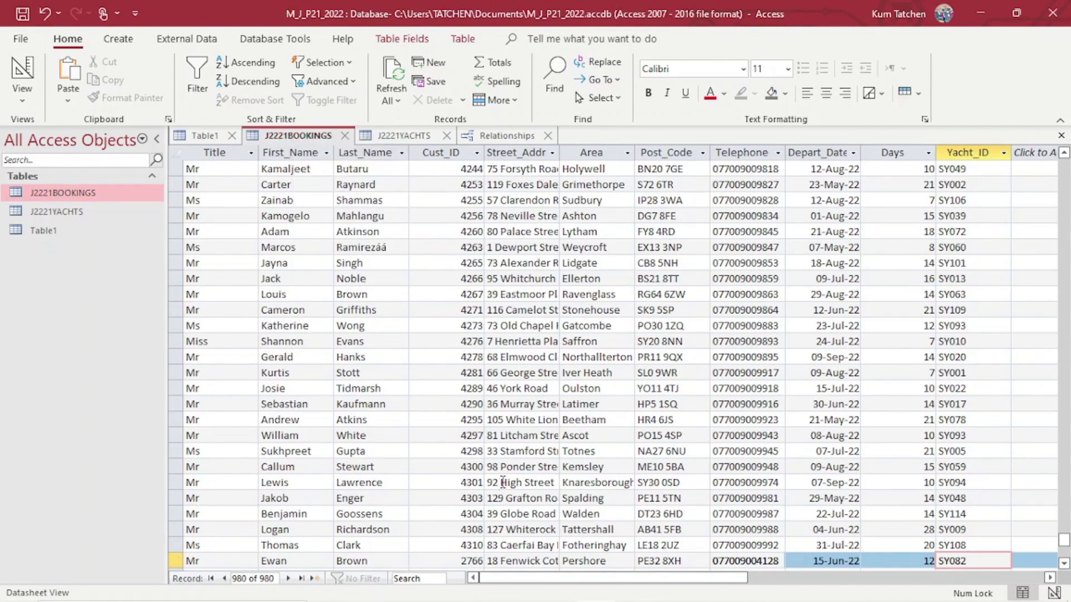
{"action": "scroll", "coordinate": [552, 412], "scroll_direction": "down", "scroll_amount": 3}
{"action": "scroll", "coordinate": [553, 412], "scroll_direction": "up", "scroll_amount": 4}
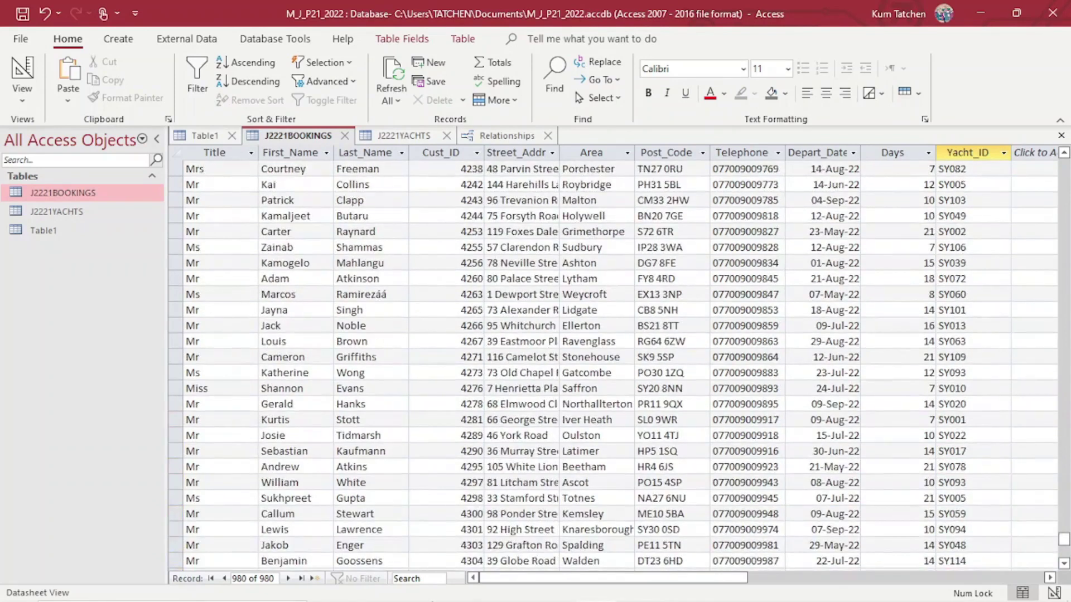
{"action": "mouse_move", "coordinate": [406, 588]}
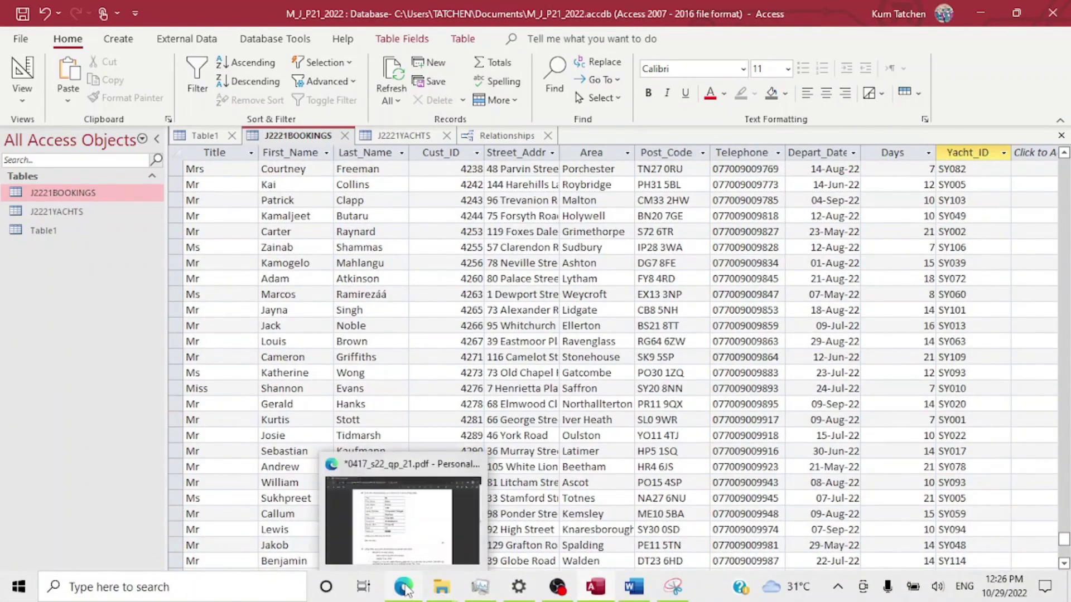
Tick question 15 on the exam paper with the pen.
{"action": "left_click", "coordinate": [414, 536]}
{"action": "scroll", "coordinate": [417, 445], "scroll_direction": "down", "scroll_amount": 2}
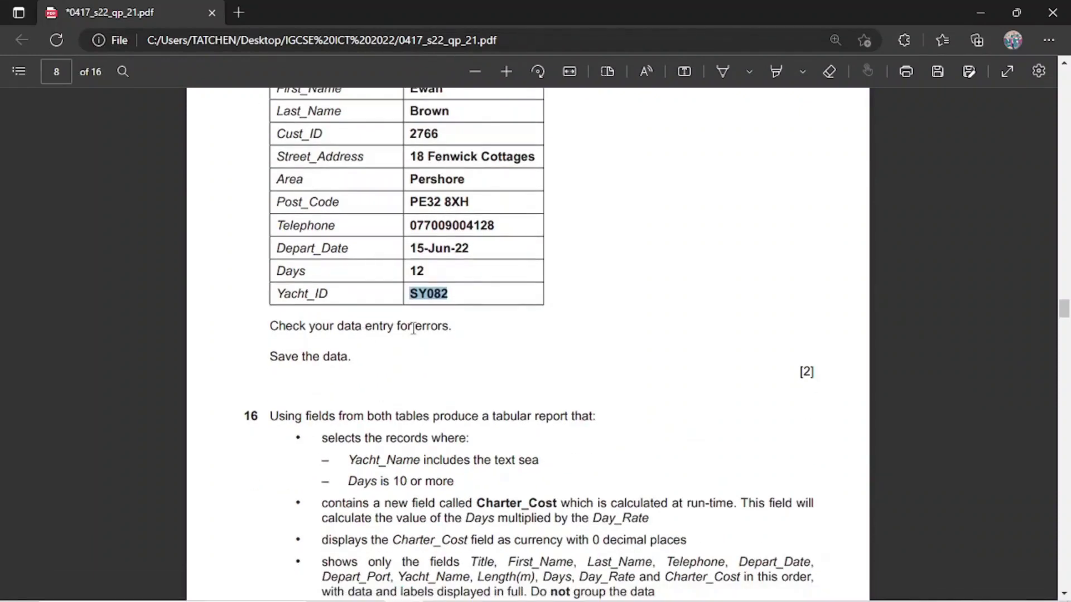
{"action": "scroll", "coordinate": [527, 365], "scroll_direction": "up", "scroll_amount": 2}
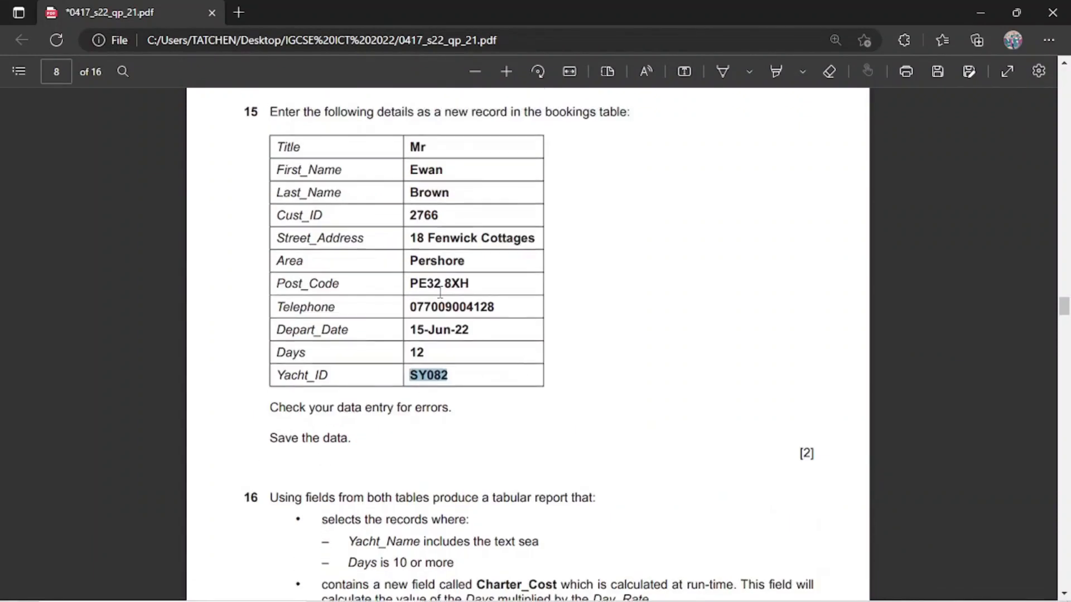
{"action": "left_click", "coordinate": [722, 71]}
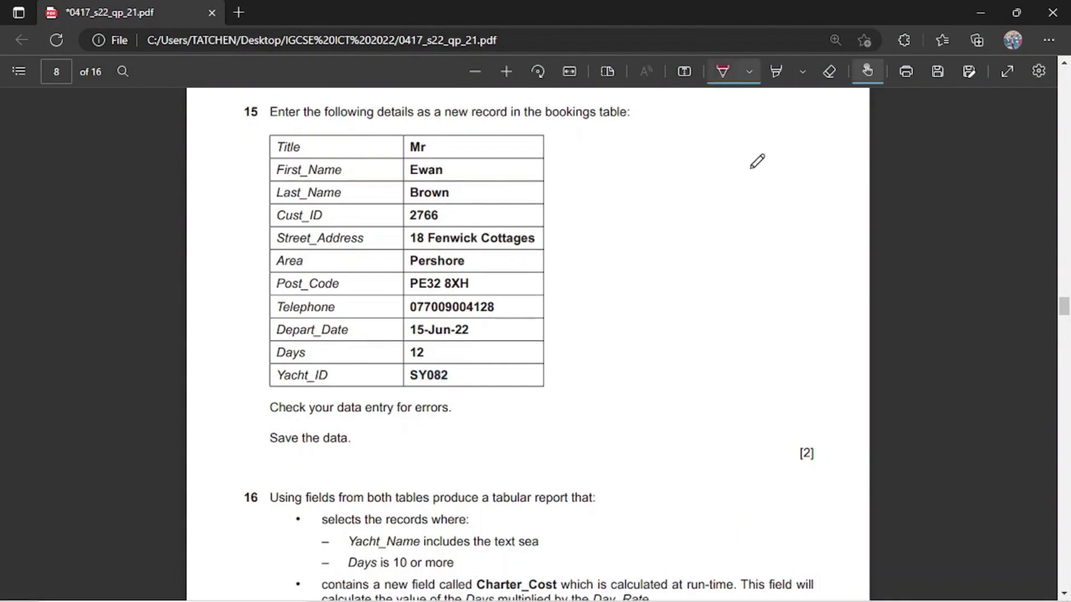
{"action": "mouse_move", "coordinate": [775, 434]}
{"action": "left_mouse_down"}
{"action": "mouse_move", "coordinate": [846, 416]}
{"action": "mouse_move", "coordinate": [865, 398]}
{"action": "left_mouse_up"}
{"action": "scroll", "coordinate": [707, 468], "scroll_direction": "down", "scroll_amount": 6}
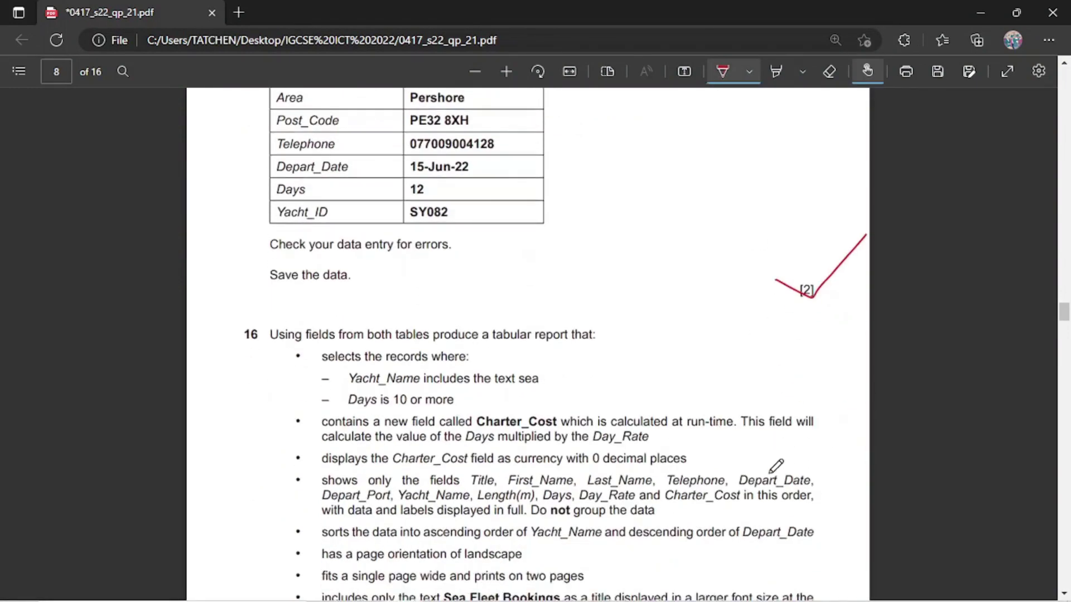
{"action": "scroll", "coordinate": [621, 383], "scroll_direction": "down", "scroll_amount": 1}
{"action": "scroll", "coordinate": [621, 383], "scroll_direction": "up", "scroll_amount": 2}
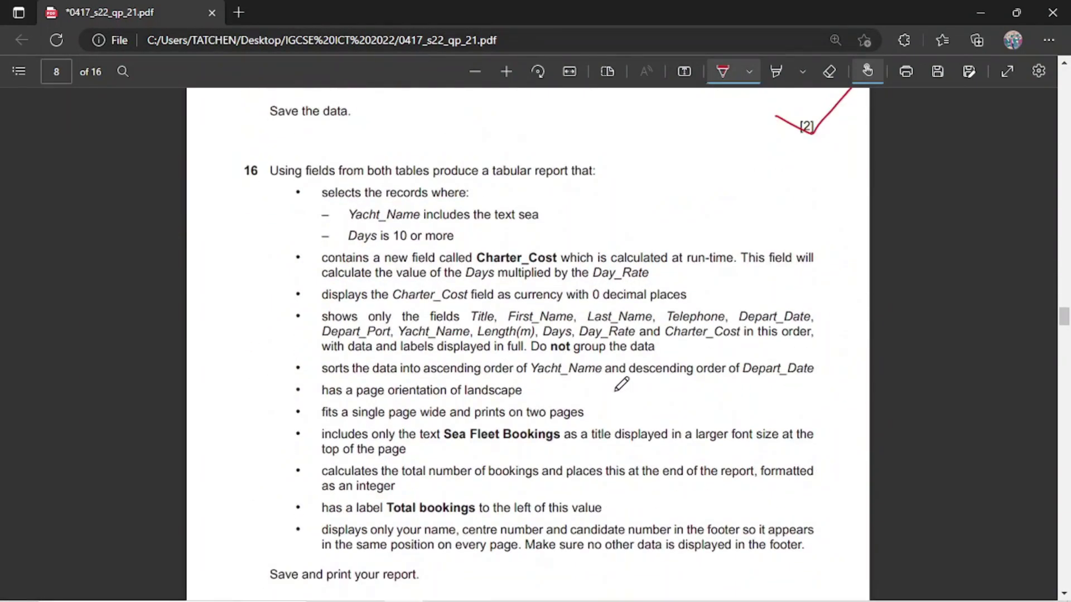
Zoom in on question 16's tabular report requirements, then return to Access.
{"action": "mouse_move", "coordinate": [634, 600]}
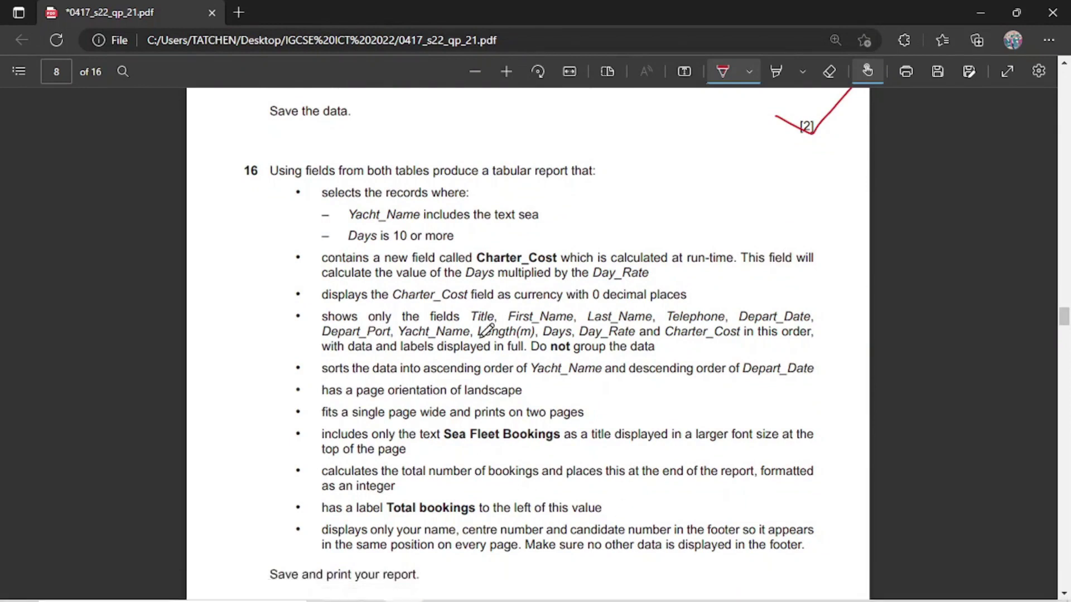
{"action": "key", "text": "ctrl+plus"}
{"action": "scroll", "coordinate": [641, 302], "scroll_direction": "up", "scroll_amount": 5}
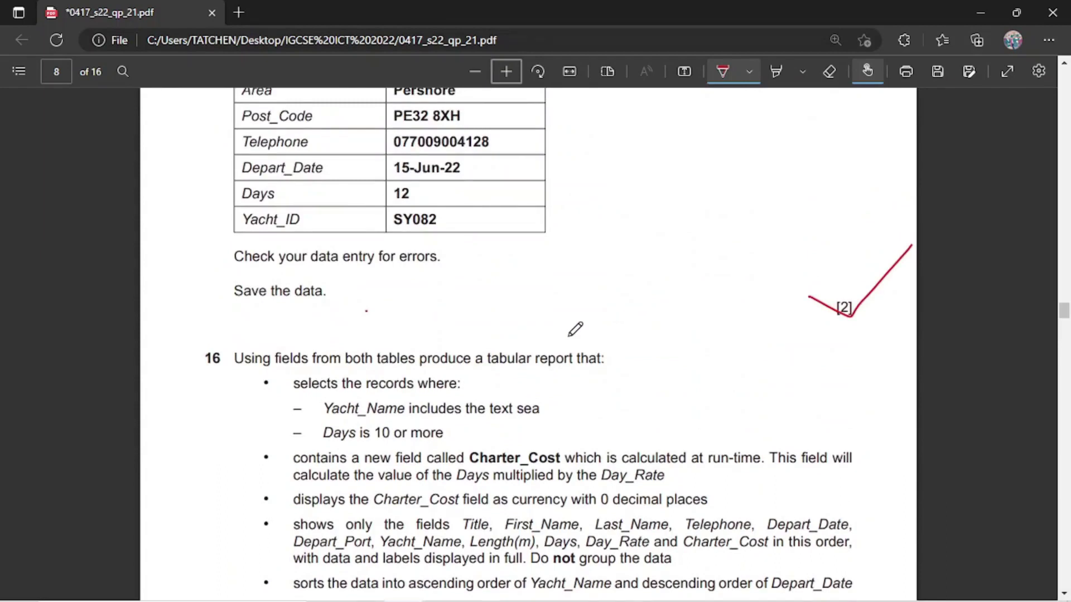
{"action": "scroll", "coordinate": [569, 335], "scroll_direction": "down", "scroll_amount": 3}
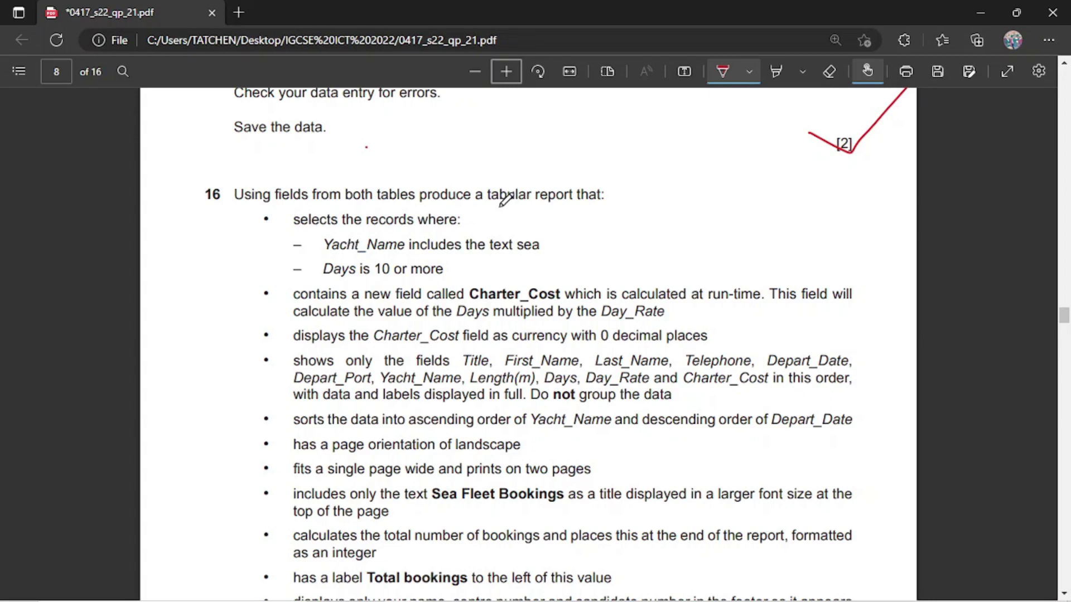
{"action": "mouse_move", "coordinate": [577, 592]}
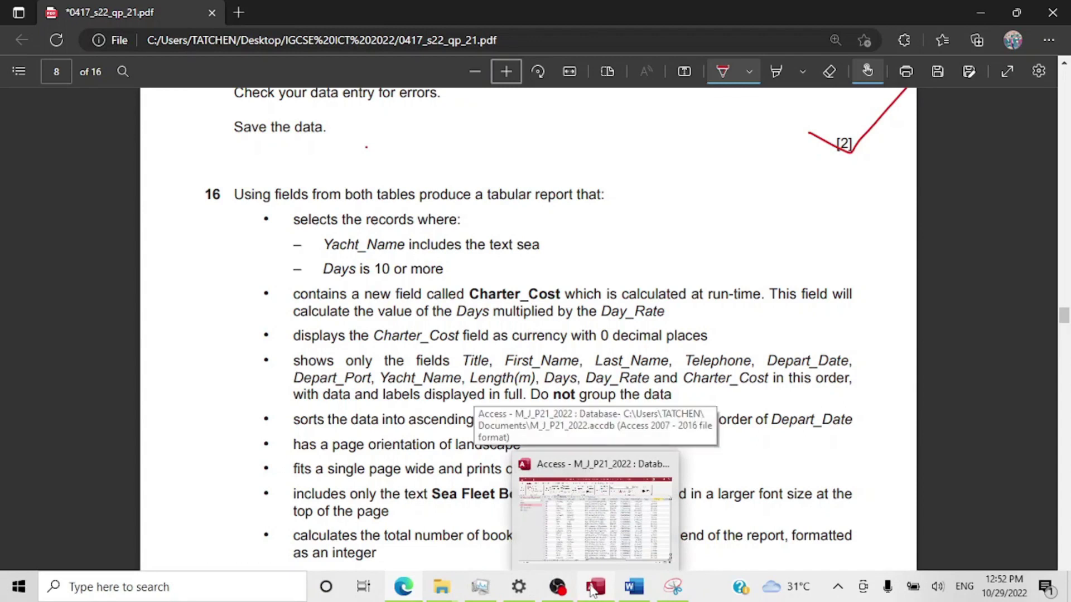
{"action": "left_click", "coordinate": [554, 538]}
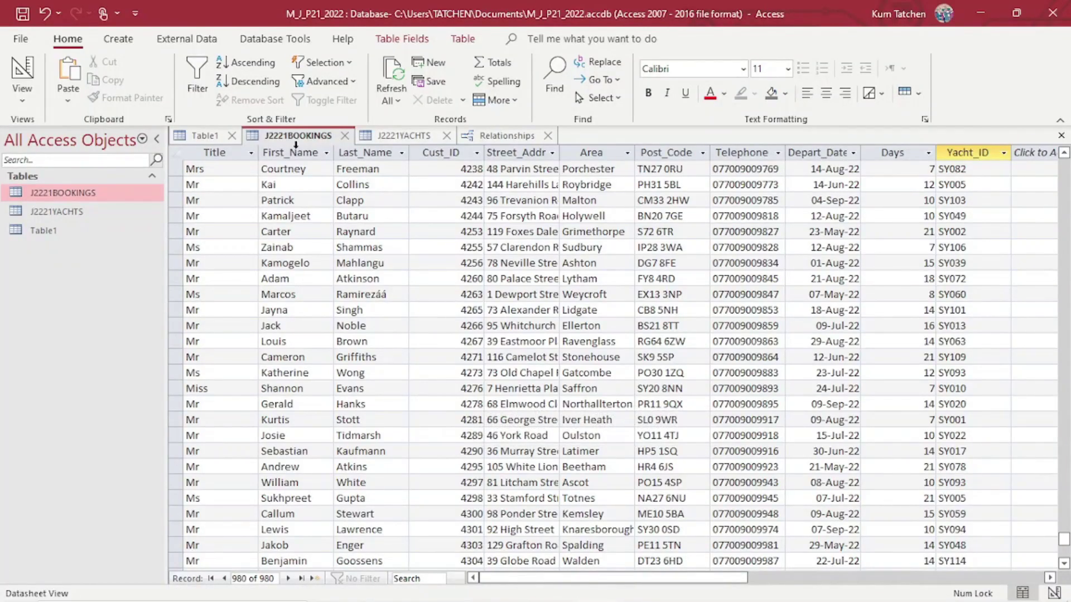
Close all open tabs, saving the relationships layout.
{"action": "right_click", "coordinate": [296, 140]}
{"action": "left_click", "coordinate": [342, 190]}
{"action": "left_click", "coordinate": [473, 353]}
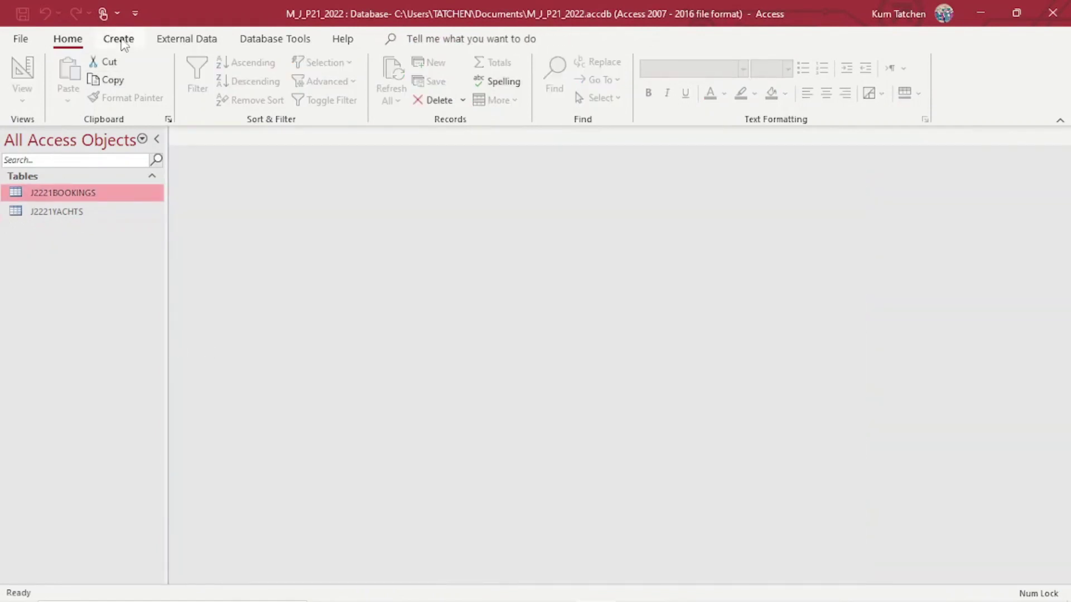
In the Simple Query Wizard, add all J2221BOOKINGS and J2221YACHTS fields as a detail query.
{"action": "left_click", "coordinate": [118, 39]}
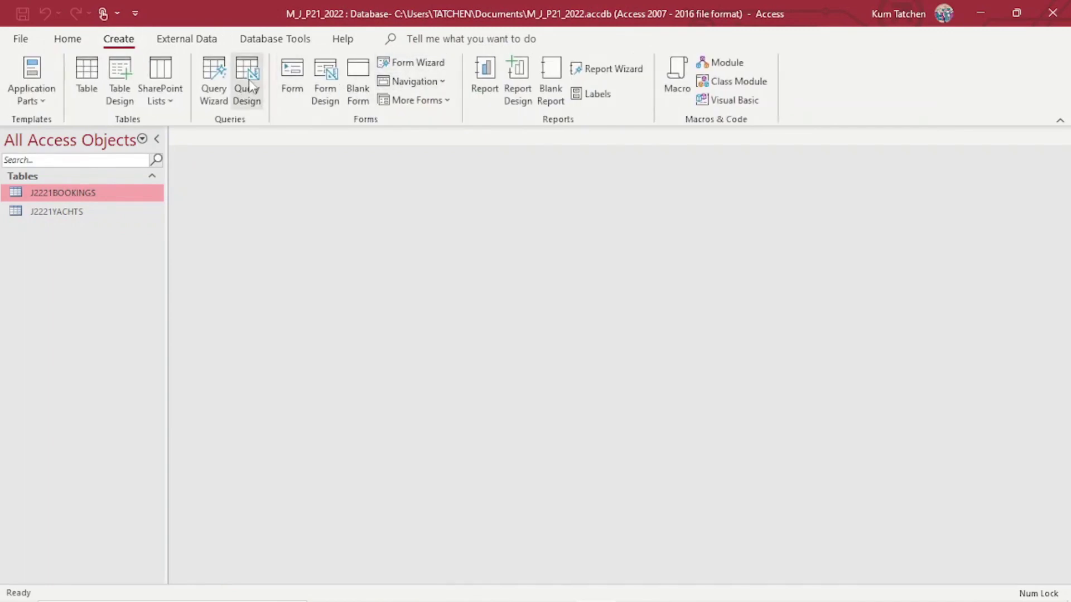
{"action": "left_click", "coordinate": [213, 95]}
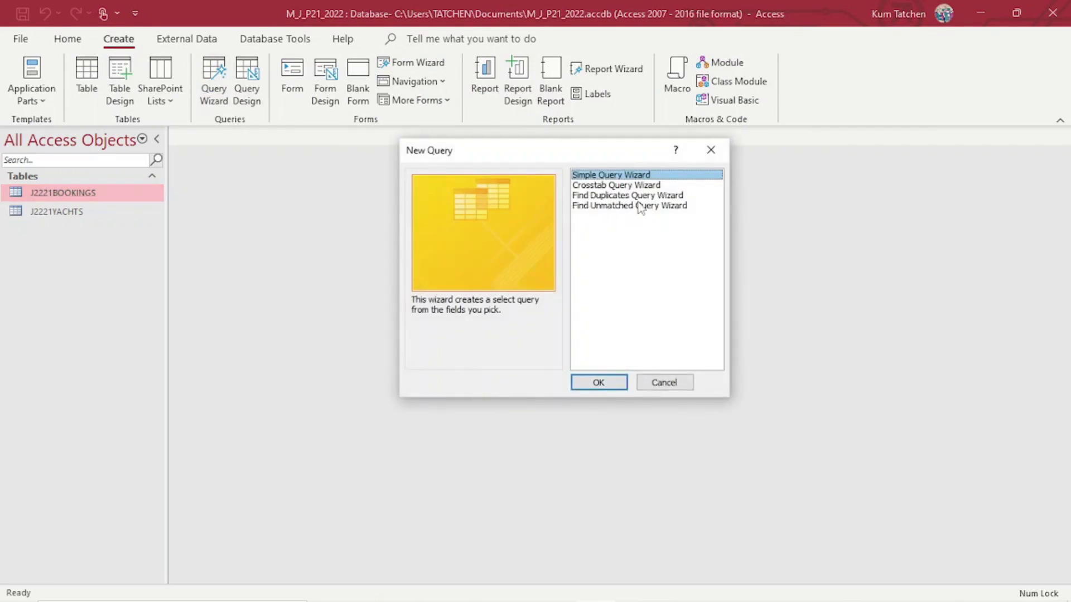
{"action": "left_click", "coordinate": [598, 382]}
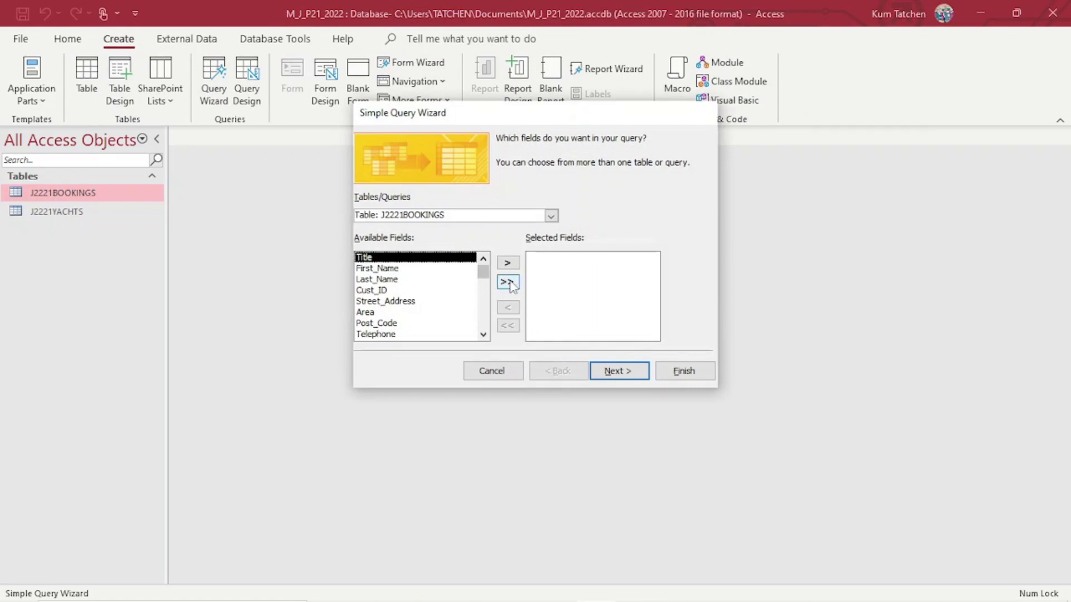
{"action": "left_click", "coordinate": [551, 216]}
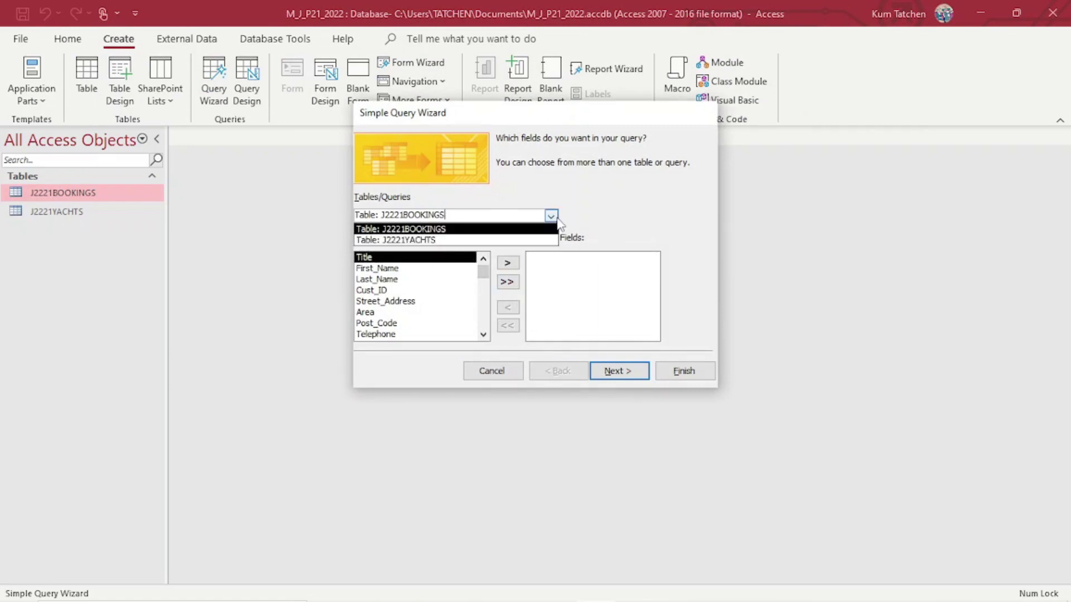
{"action": "left_click", "coordinate": [551, 216]}
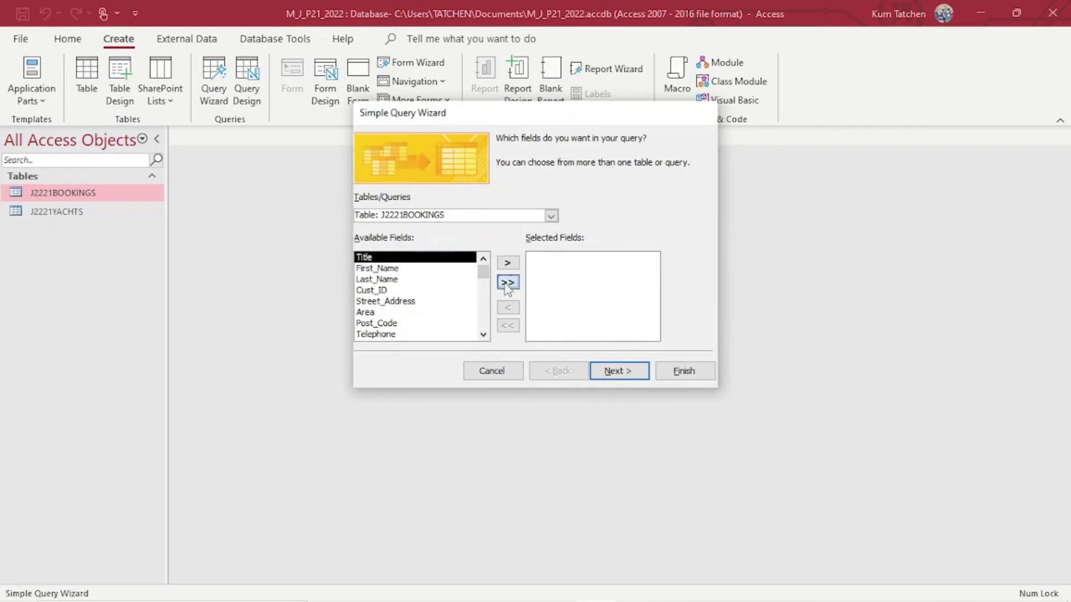
{"action": "left_click", "coordinate": [507, 283]}
{"action": "left_click", "coordinate": [551, 216]}
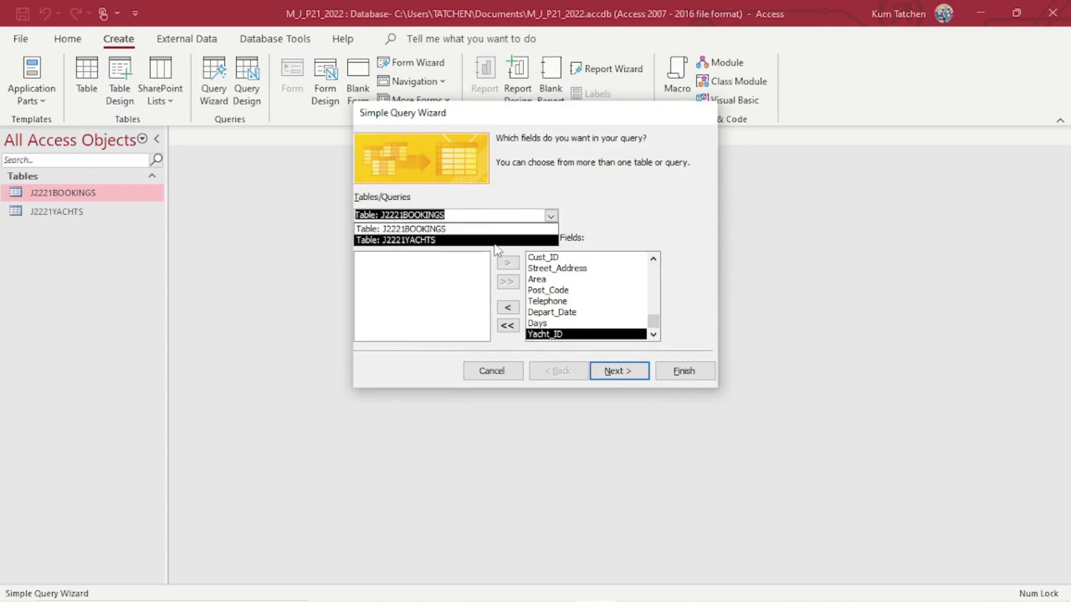
{"action": "left_click", "coordinate": [494, 240]}
{"action": "left_click", "coordinate": [507, 282]}
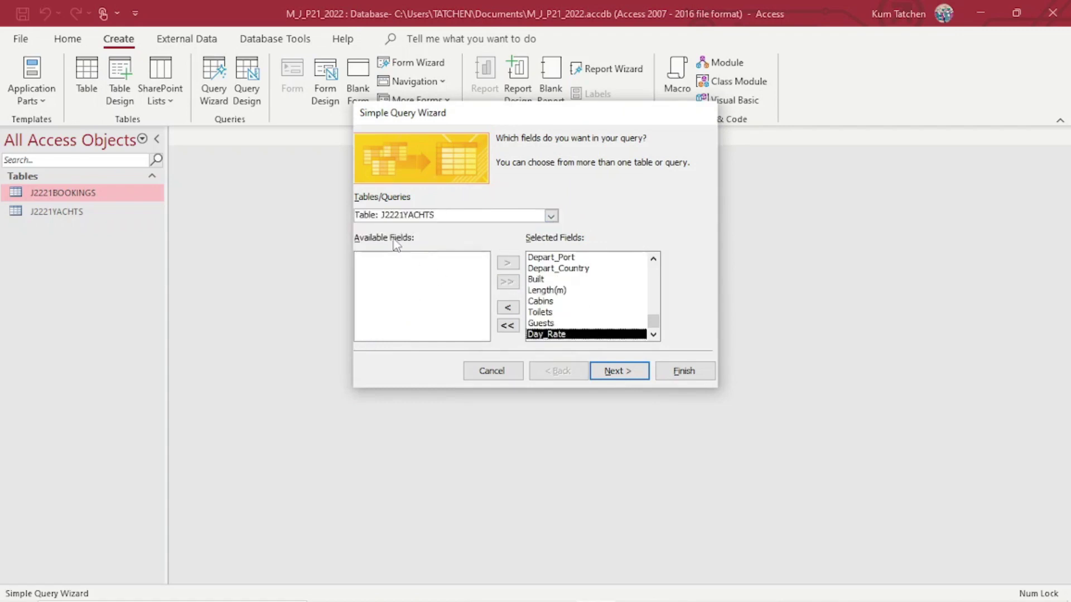
{"action": "left_click", "coordinate": [611, 371]}
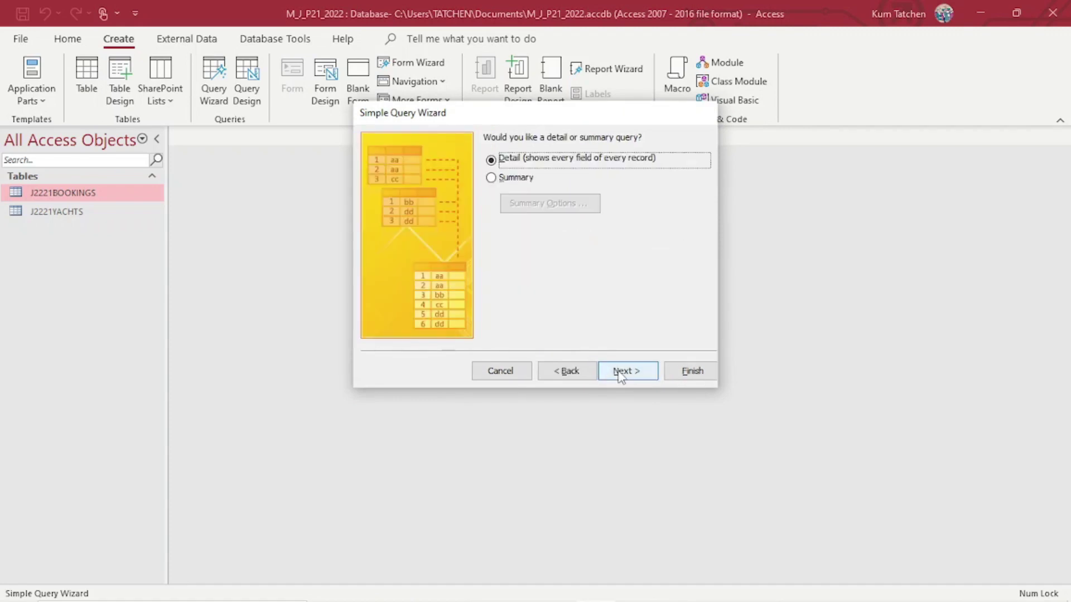
{"action": "left_click", "coordinate": [620, 371]}
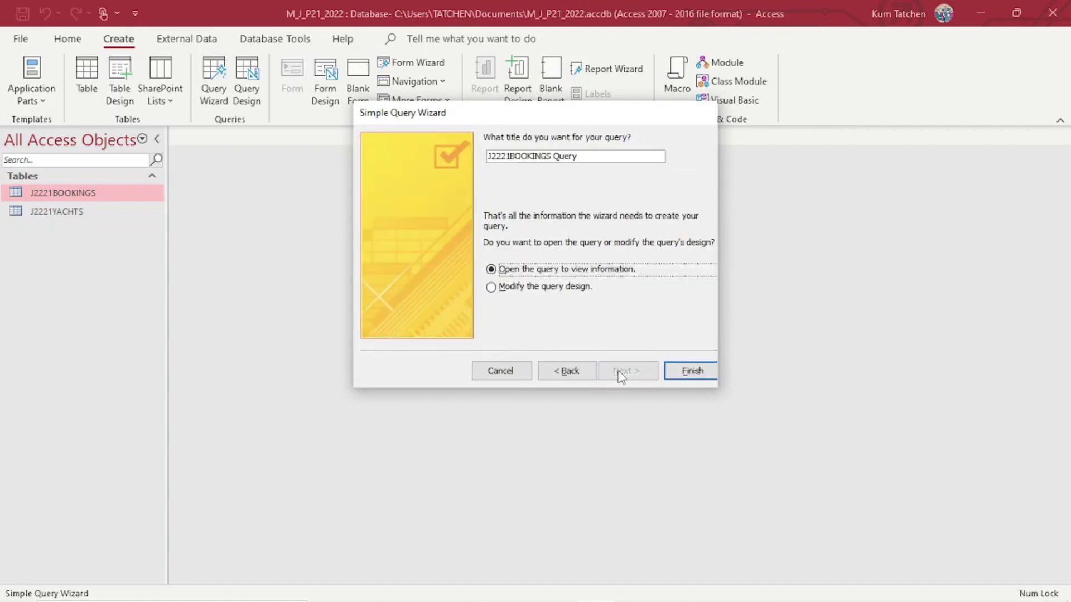
Title the query 'Query 1' and finish, opening it in design view.
{"action": "left_click", "coordinate": [529, 287]}
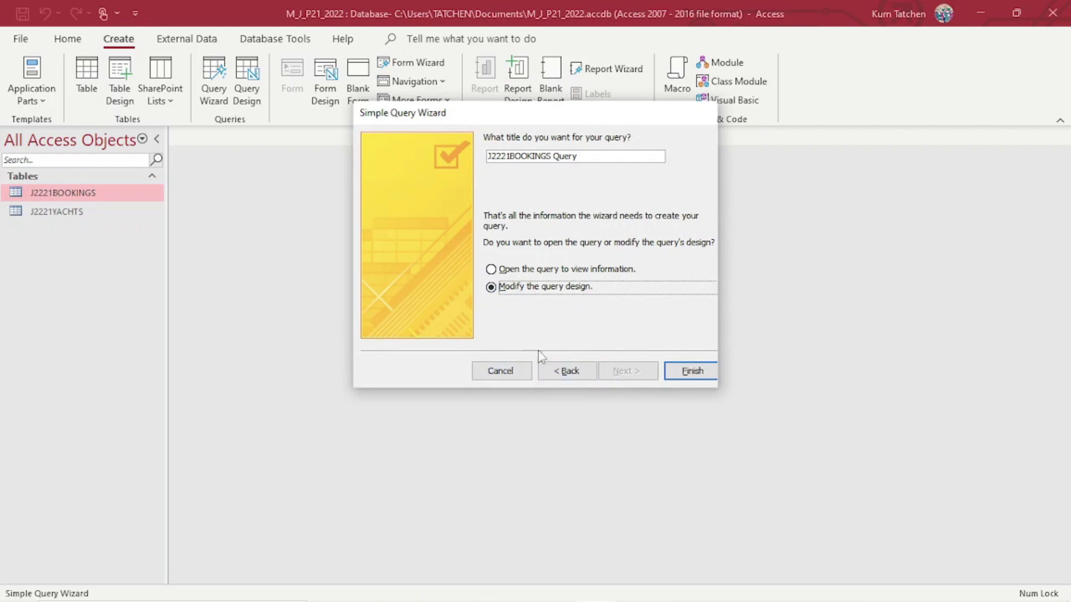
{"action": "left_click", "coordinate": [585, 154]}
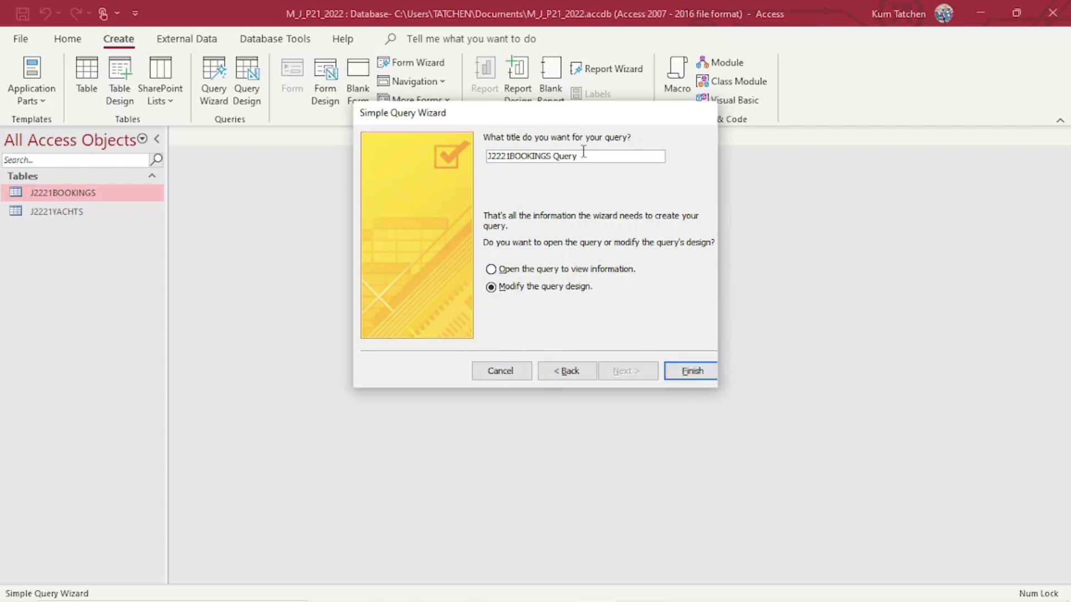
{"action": "left_click_drag", "start_coordinate": [583, 151], "coordinate": [468, 141]}
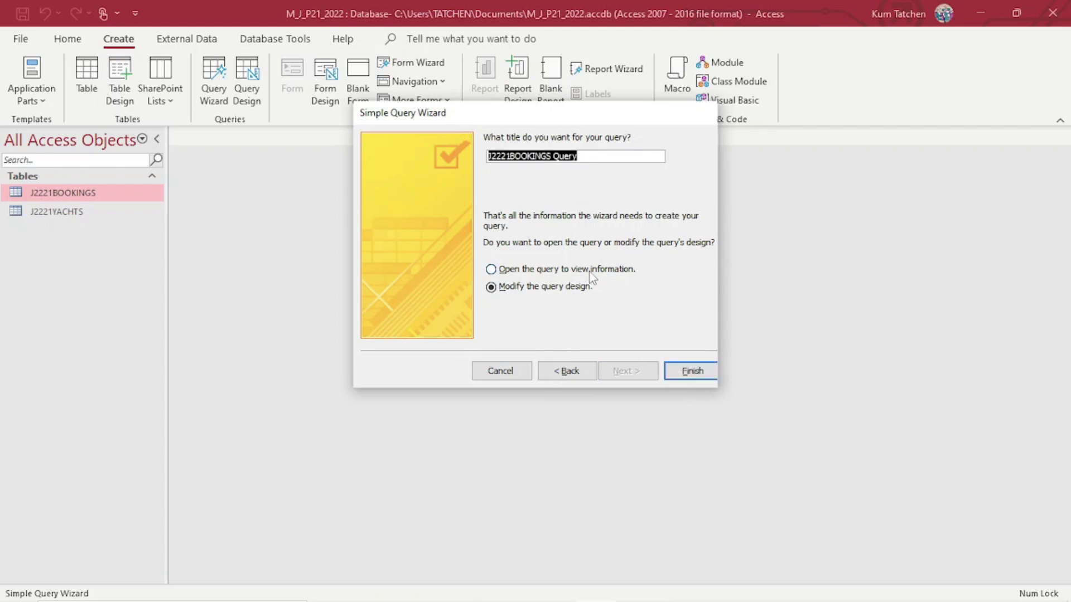
{"action": "left_click", "coordinate": [552, 158]}
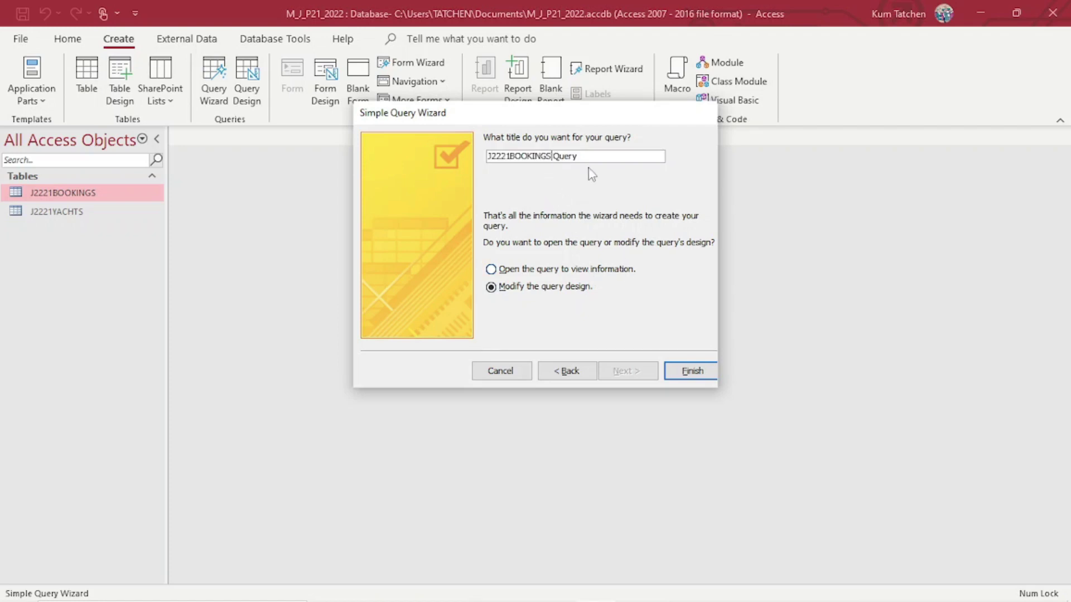
{"action": "key", "text": "BackSpace"}
{"action": "key", "text": "BackSpace"}
{"action": "key", "text": "BackSpace"}
{"action": "key", "text": "BackSpace"}
{"action": "key", "text": "BackSpace"}
{"action": "key", "text": "BackSpace"}
{"action": "key", "text": "BackSpace"}
{"action": "key", "text": "BackSpace"}
{"action": "key", "text": "BackSpace"}
{"action": "key", "text": "BackSpace"}
{"action": "key", "text": "BackSpace"}
{"action": "key", "text": "BackSpace"}
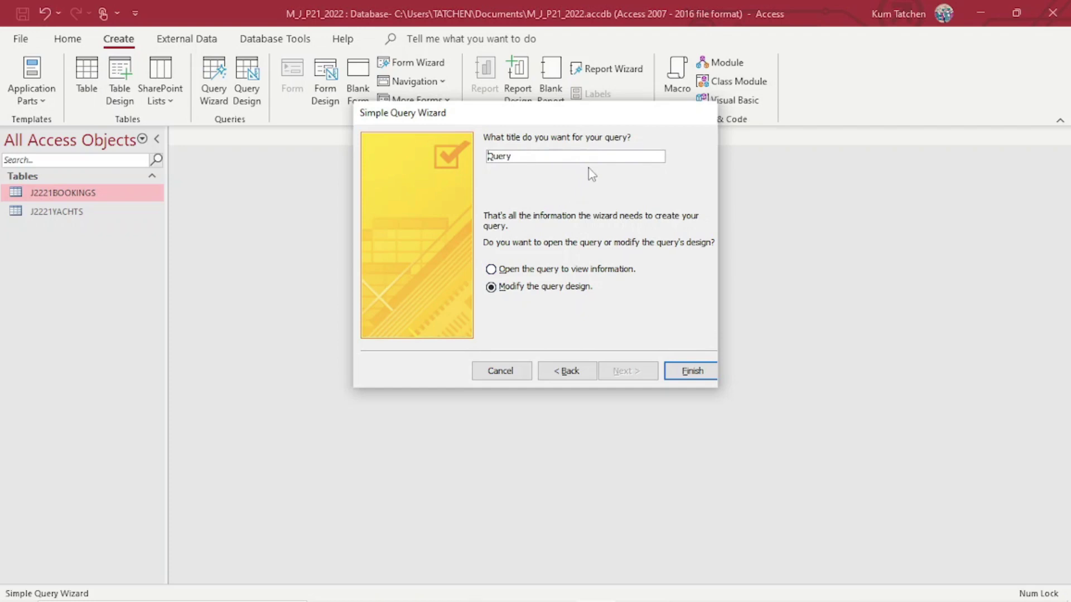
{"action": "key", "text": "Right"}
{"action": "key", "text": "Right"}
{"action": "key", "text": "Right"}
{"action": "key", "text": "Right"}
{"action": "key", "text": "Right"}
{"action": "type", "text": "1"}
{"action": "left_click", "coordinate": [693, 371]}
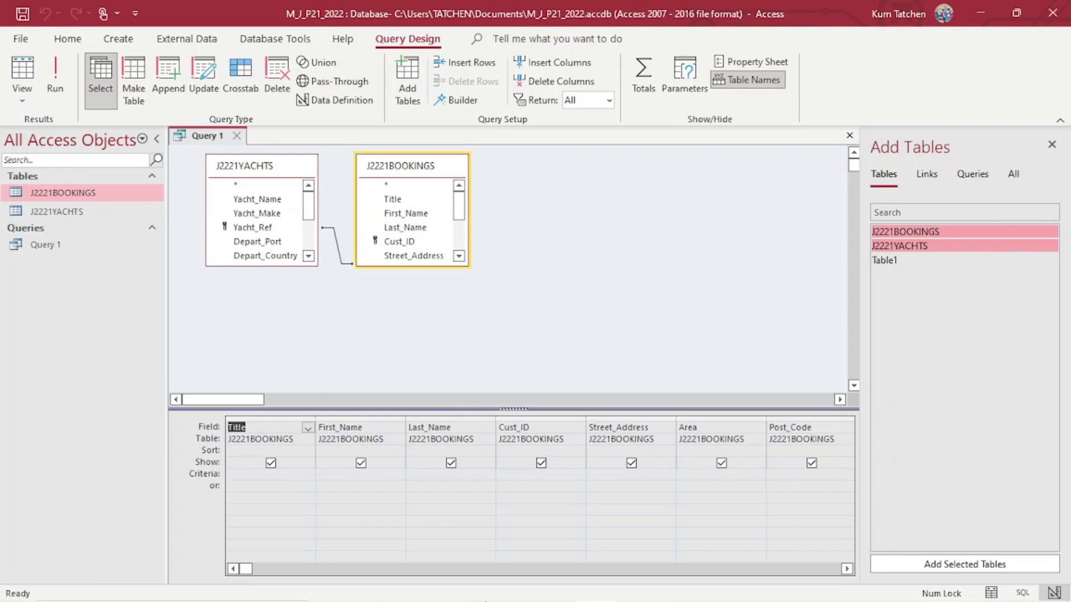
Underline Yacht_Name in the exam's selection criteria, then return to Query 1's design.
{"action": "left_click", "coordinate": [476, 587]}
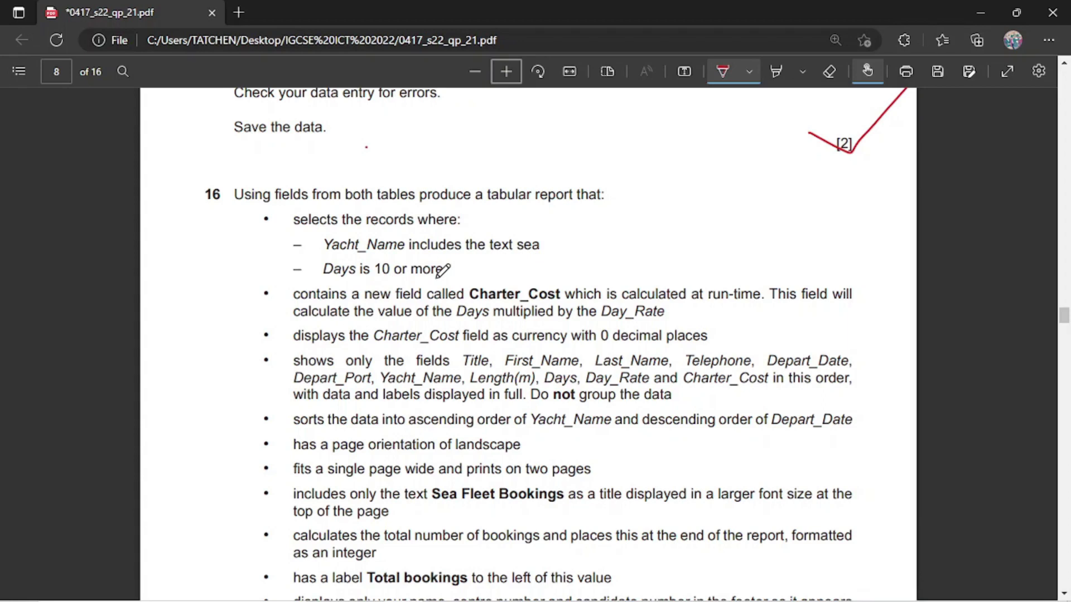
{"action": "left_click_drag", "start_coordinate": [324, 253], "coordinate": [387, 260]}
{"action": "mouse_move", "coordinate": [612, 601]}
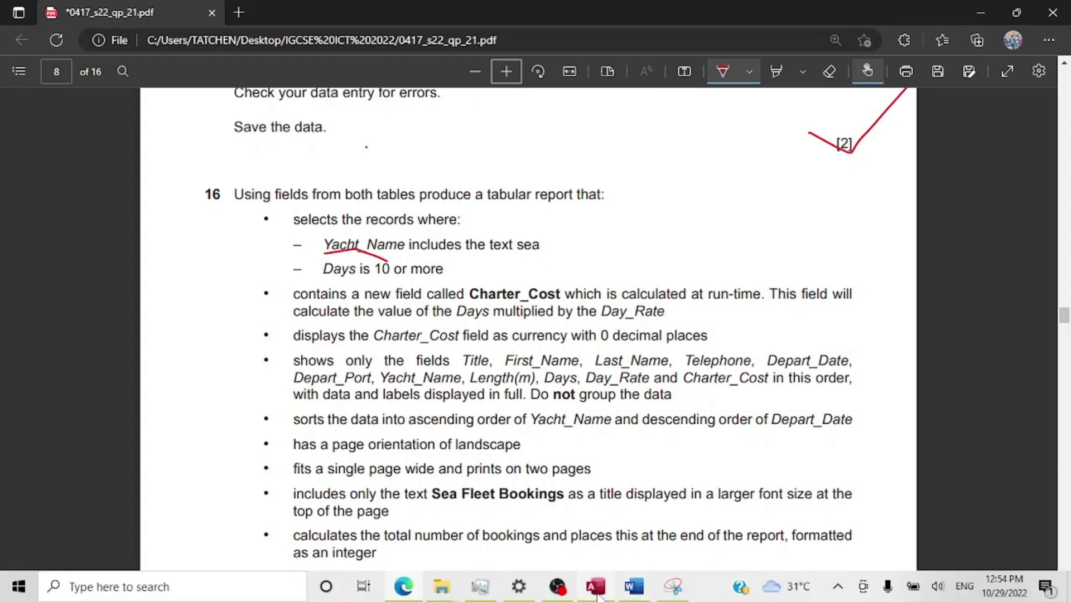
{"action": "left_click", "coordinate": [611, 524]}
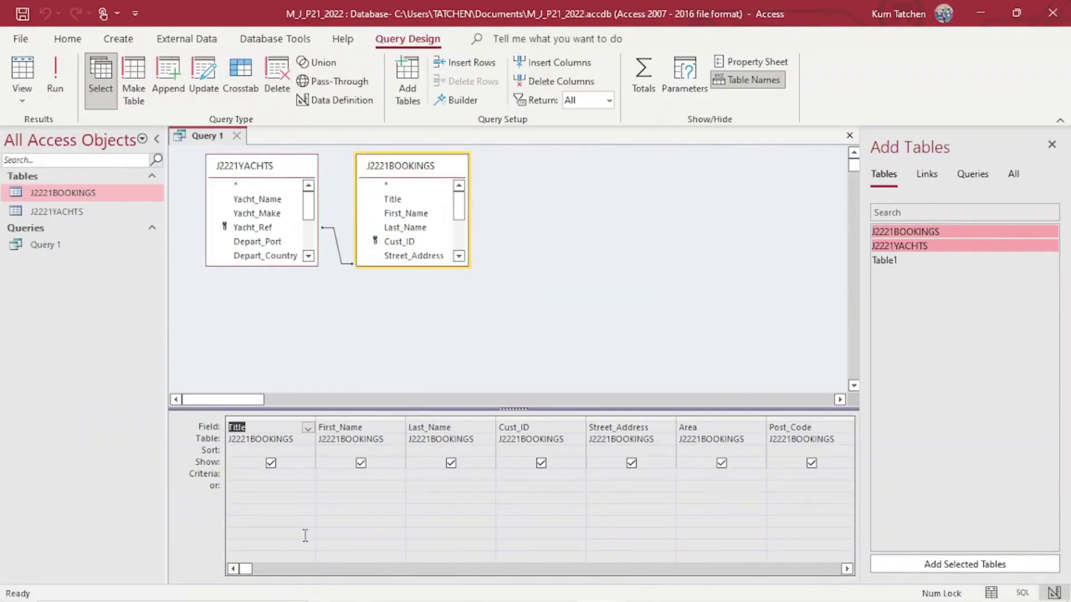
Add criteria Like "*sea*" for Yacht_Name and >=10 for Days in Query 1.
{"action": "left_click", "coordinate": [847, 569]}
{"action": "left_click", "coordinate": [847, 570]}
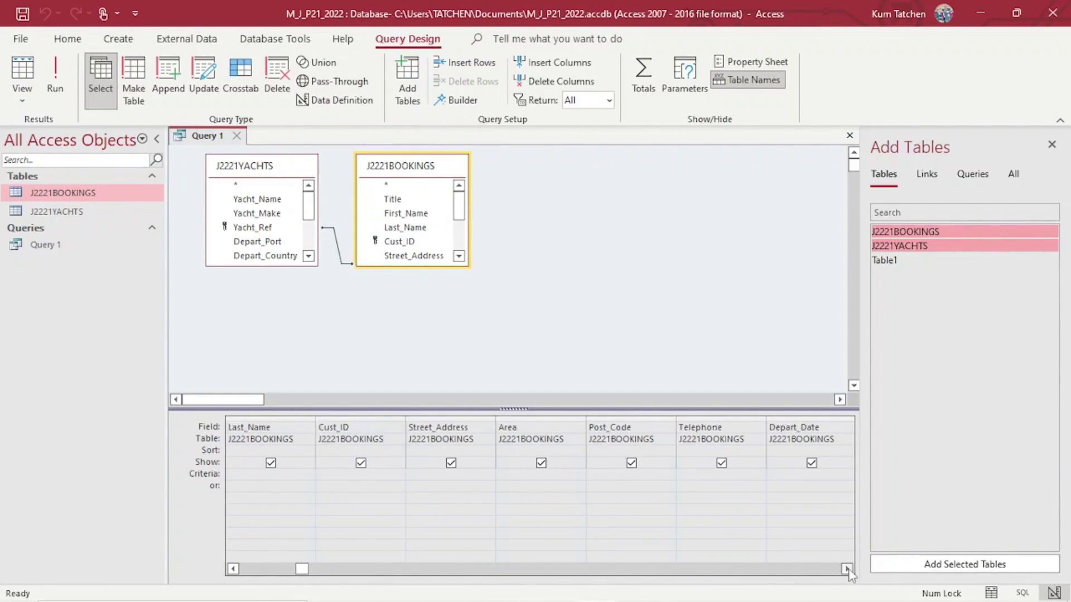
{"action": "left_click", "coordinate": [847, 570]}
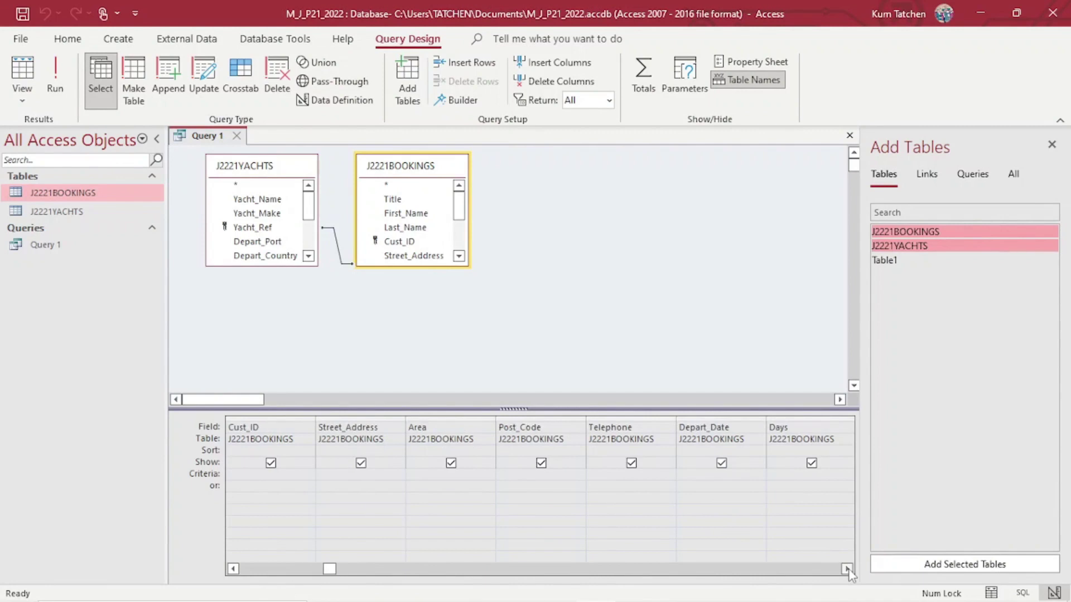
{"action": "left_click", "coordinate": [847, 570]}
{"action": "left_click", "coordinate": [847, 570]}
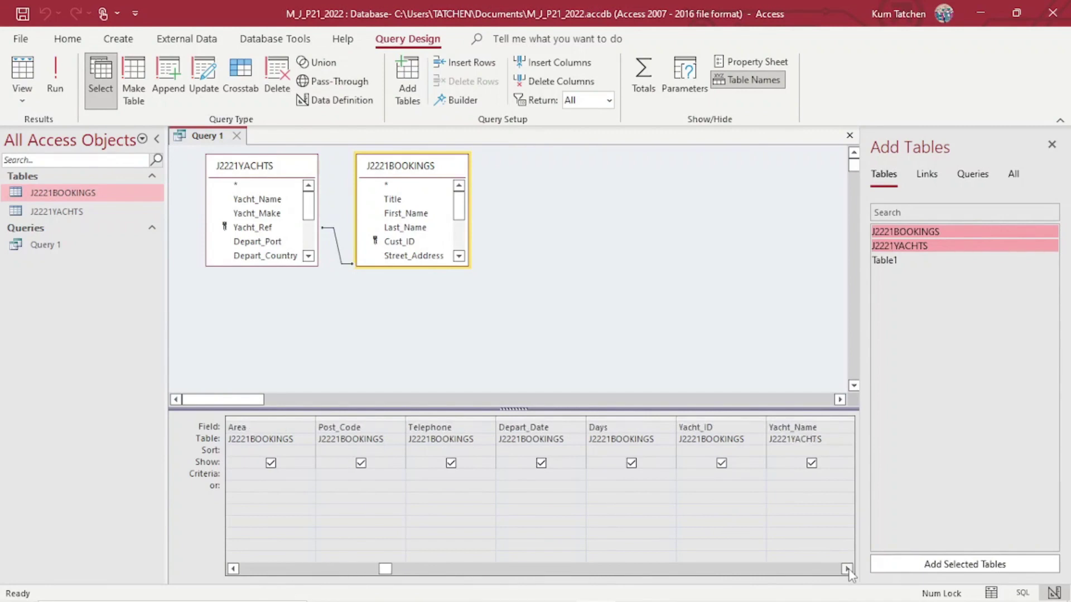
{"action": "left_click", "coordinate": [847, 570]}
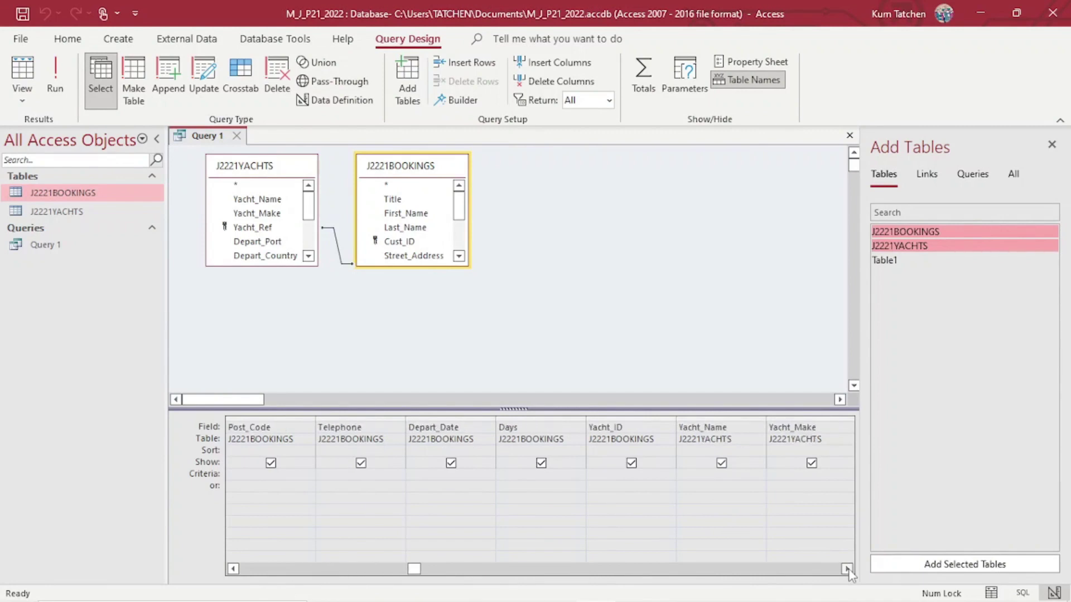
{"action": "left_click", "coordinate": [722, 478]}
{"action": "key", "text": "Tab"}
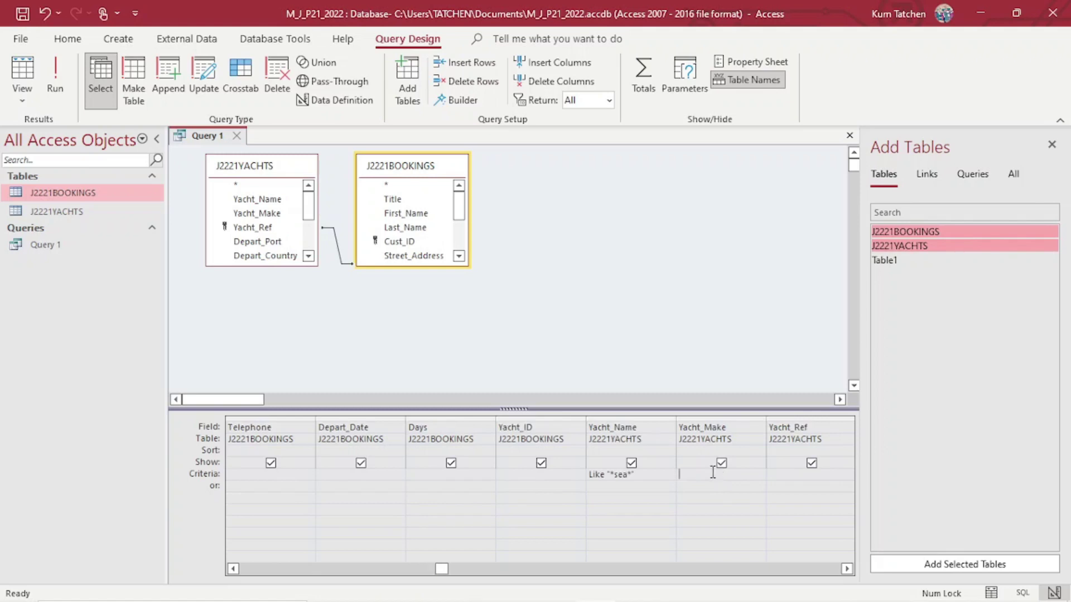
Run Query 1, returning 41 filtered records.
{"action": "mouse_move", "coordinate": [558, 599]}
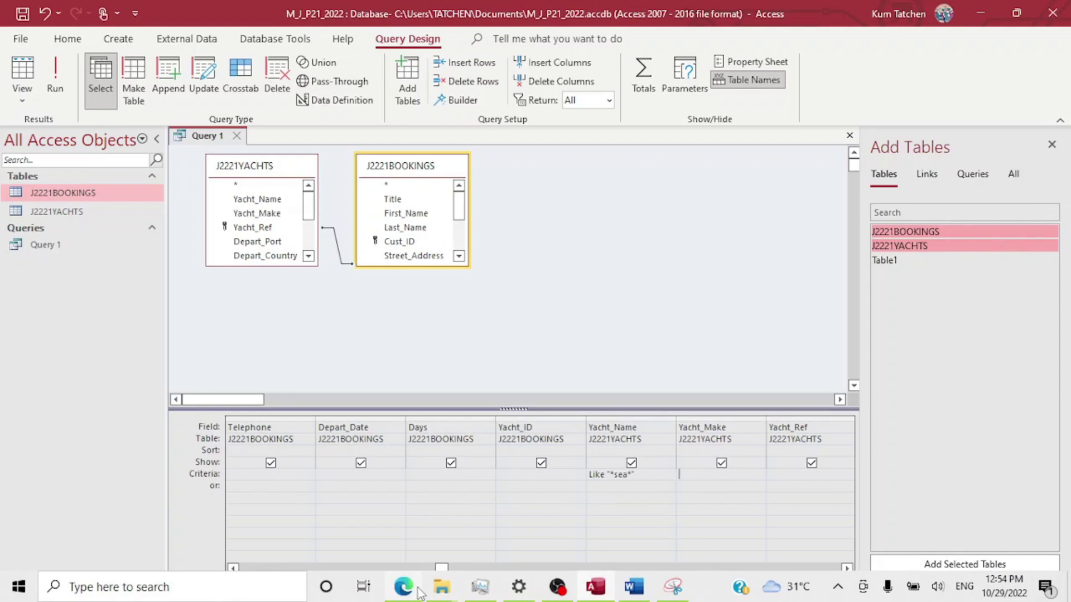
{"action": "mouse_move", "coordinate": [403, 585]}
{"action": "mouse_move", "coordinate": [394, 533]}
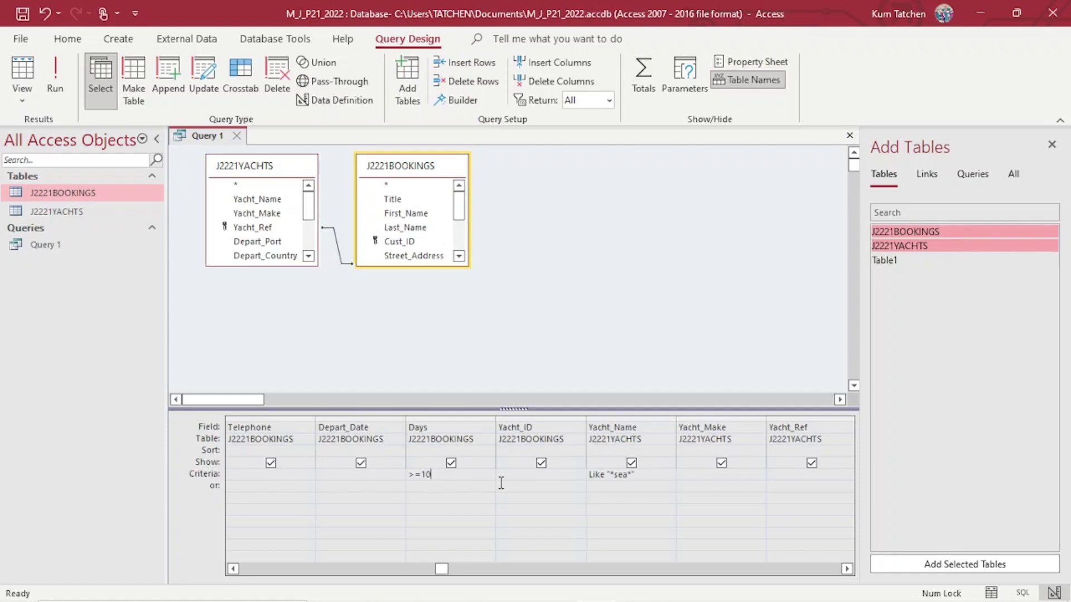
{"action": "left_click", "coordinate": [53, 61]}
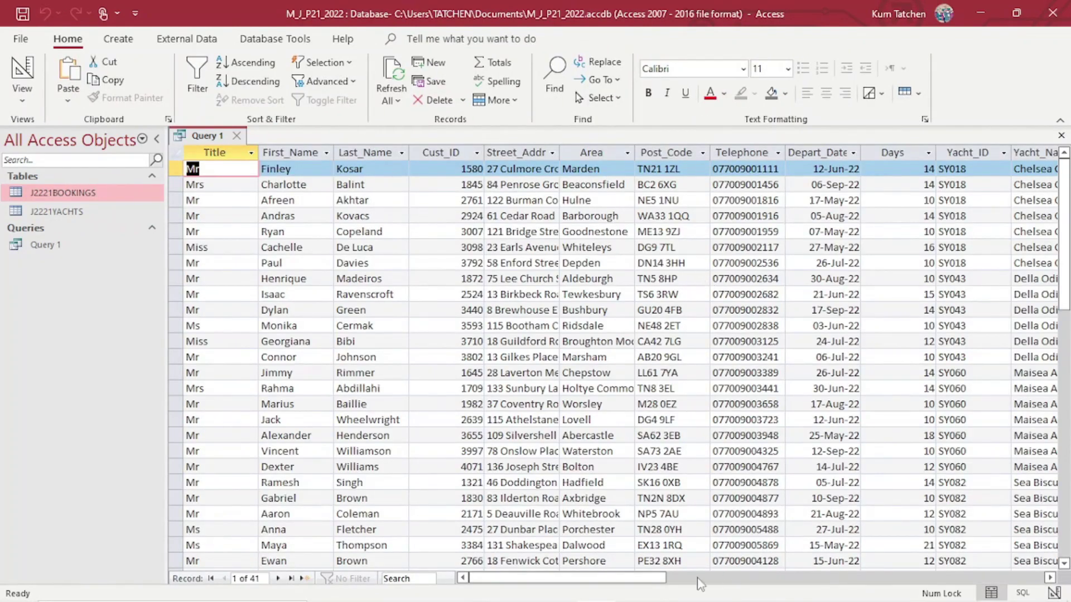
Scroll through Query 1's 41 result records, then bring the exam PDF back.
{"action": "left_click_drag", "start_coordinate": [649, 582], "coordinate": [732, 566]}
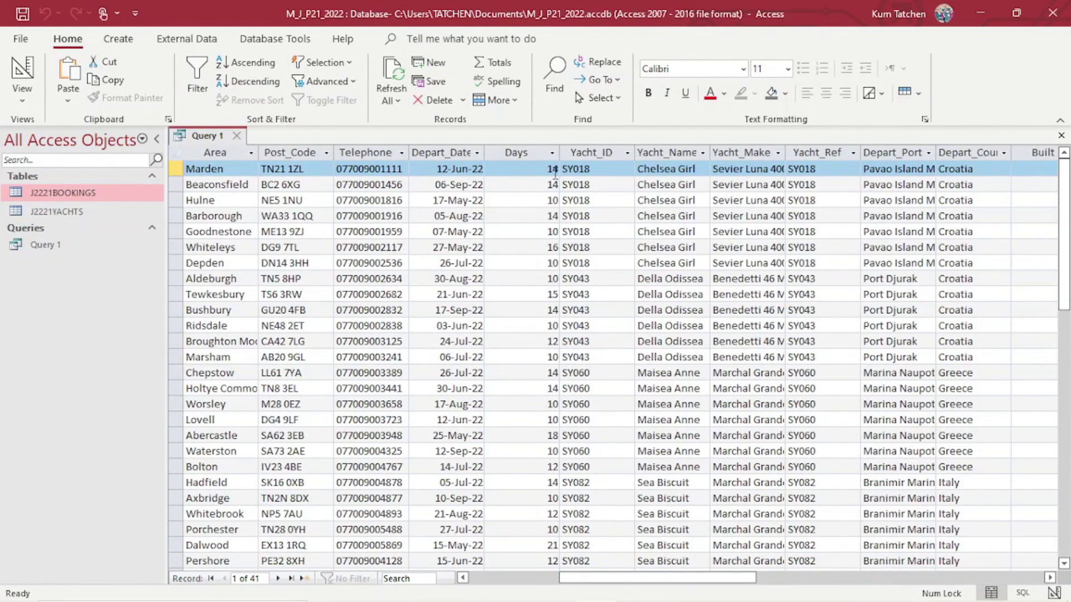
{"action": "scroll", "coordinate": [555, 175], "scroll_direction": "down", "scroll_amount": 5}
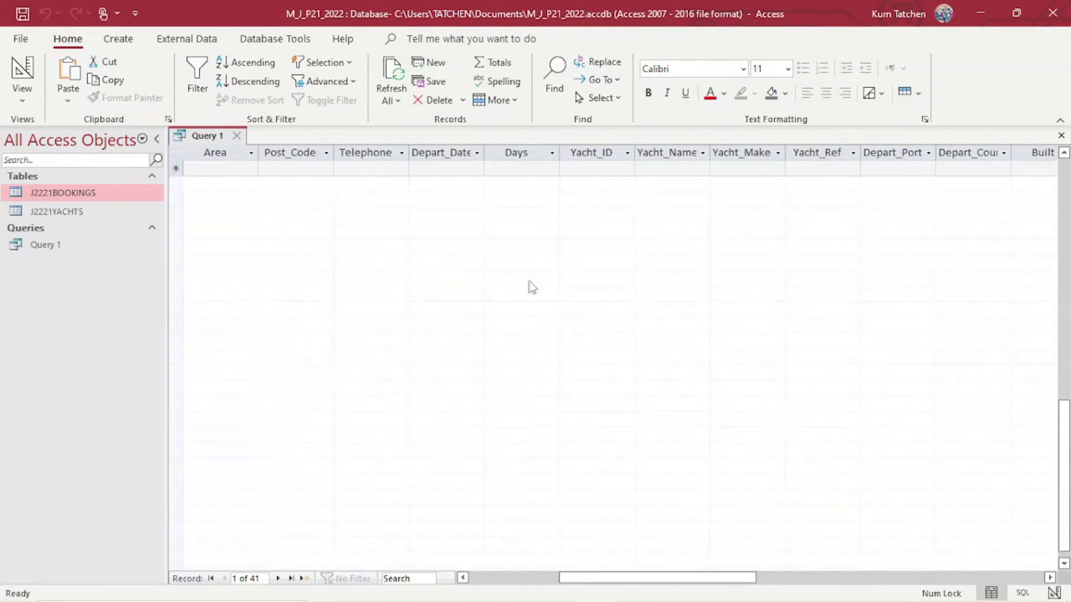
{"action": "scroll", "coordinate": [555, 181], "scroll_direction": "up", "scroll_amount": 5}
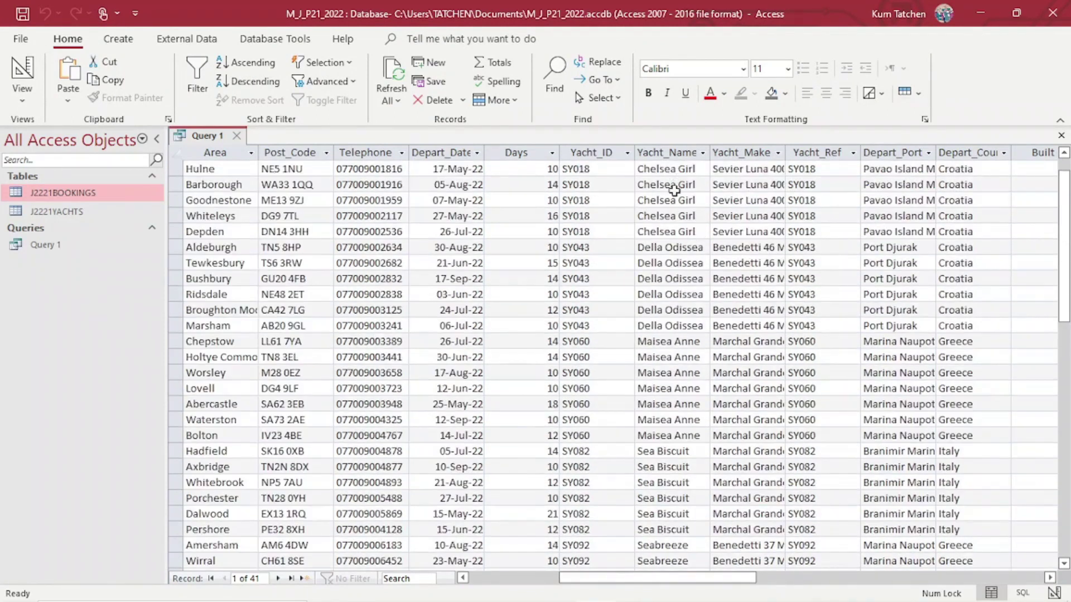
{"action": "scroll", "coordinate": [669, 302], "scroll_direction": "down", "scroll_amount": 13}
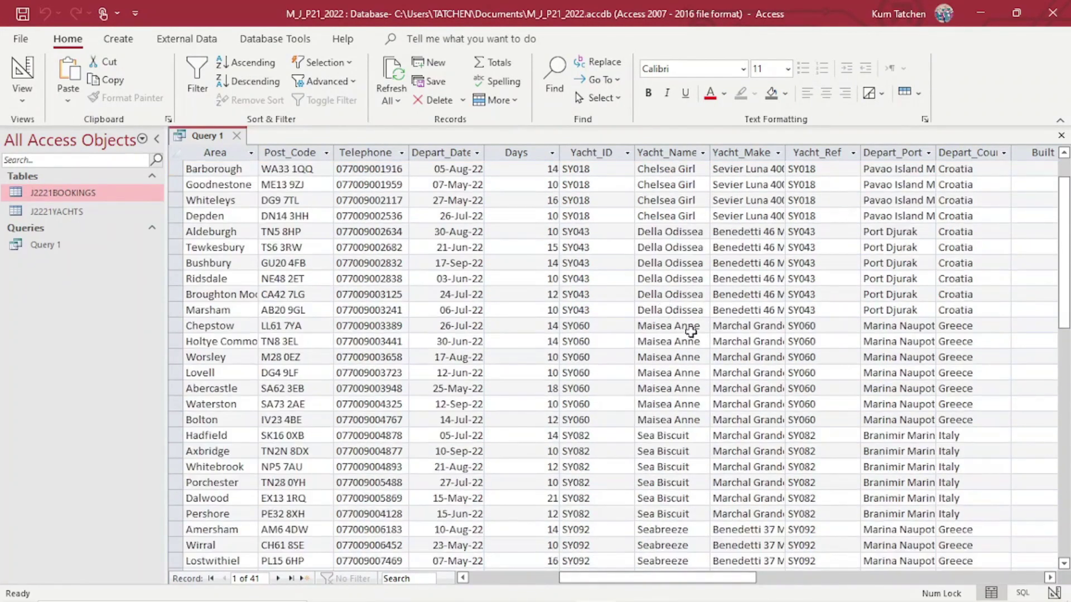
{"action": "scroll", "coordinate": [696, 331], "scroll_direction": "up", "scroll_amount": 10}
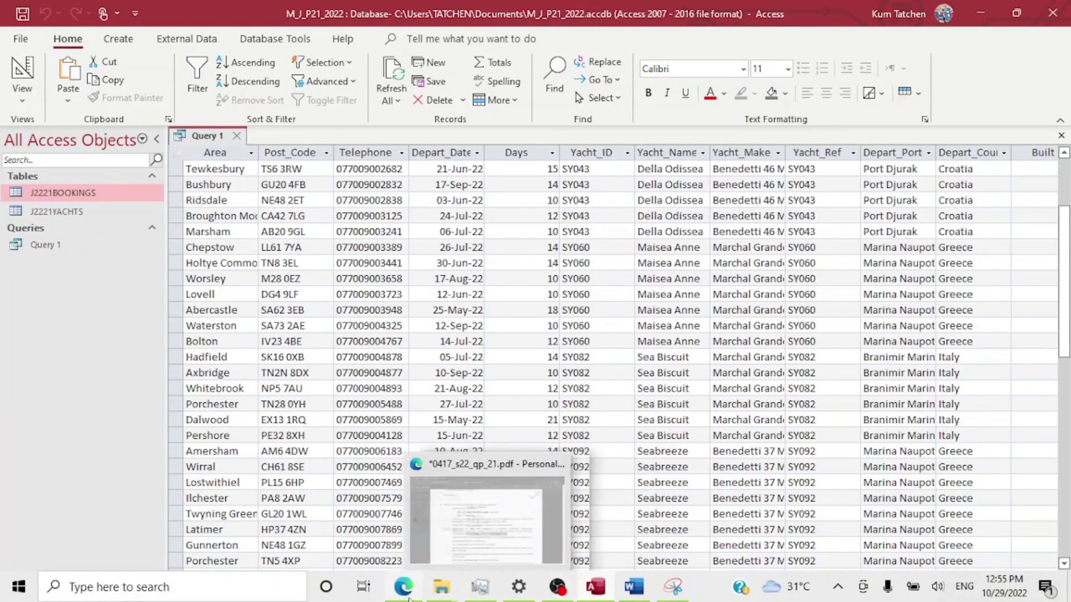
{"action": "left_click", "coordinate": [393, 524]}
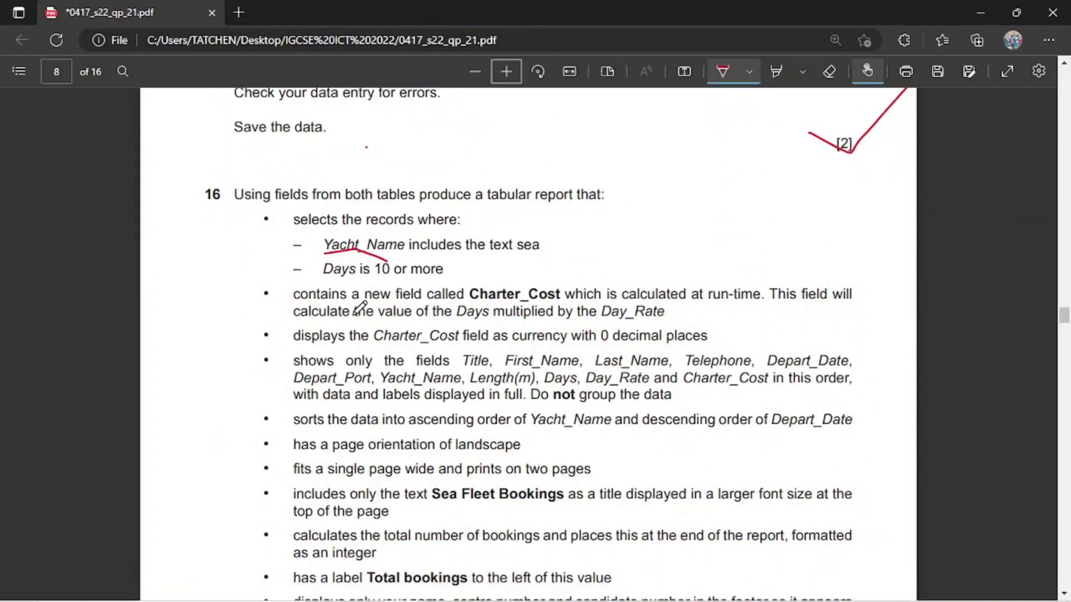
Review question 16's report requirements in the exam PDF, then go back to Query 1's results in Access.
{"action": "scroll", "coordinate": [359, 304], "scroll_direction": "down", "scroll_amount": 3}
{"action": "scroll", "coordinate": [353, 215], "scroll_direction": "up", "scroll_amount": 1}
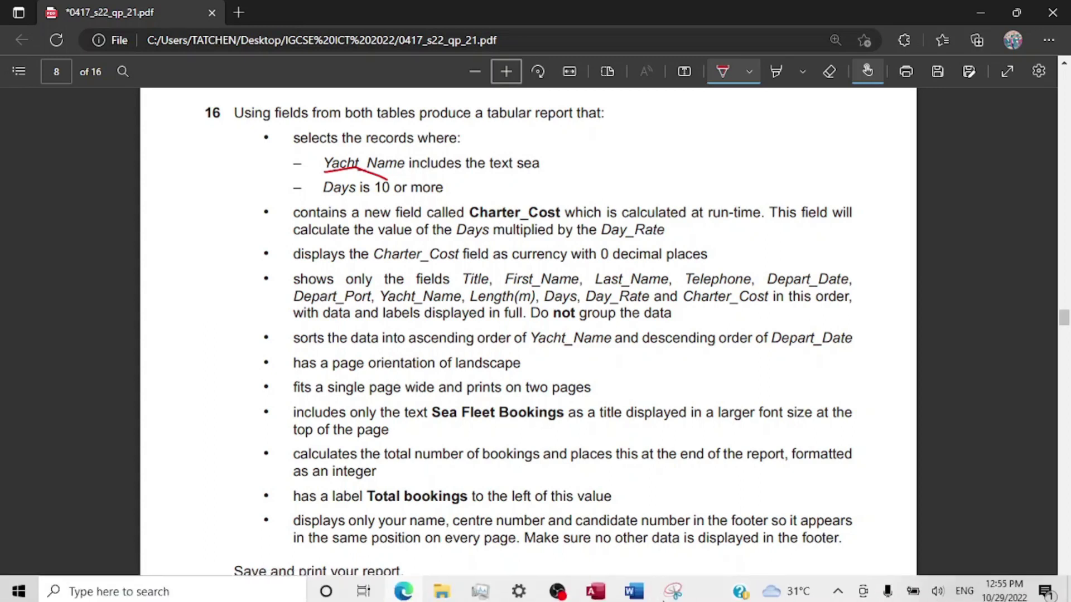
{"action": "left_click", "coordinate": [608, 590]}
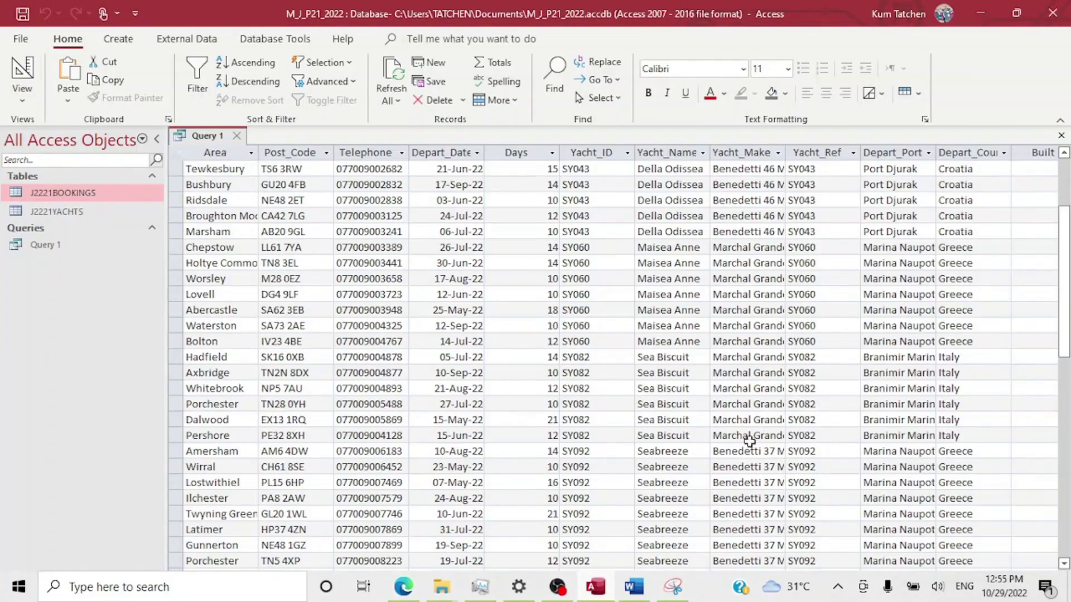
Switch Query 1 to Design view and scroll the grid to the blank column after Day_Rate.
{"action": "left_click", "coordinate": [51, 249]}
{"action": "left_click", "coordinate": [23, 92]}
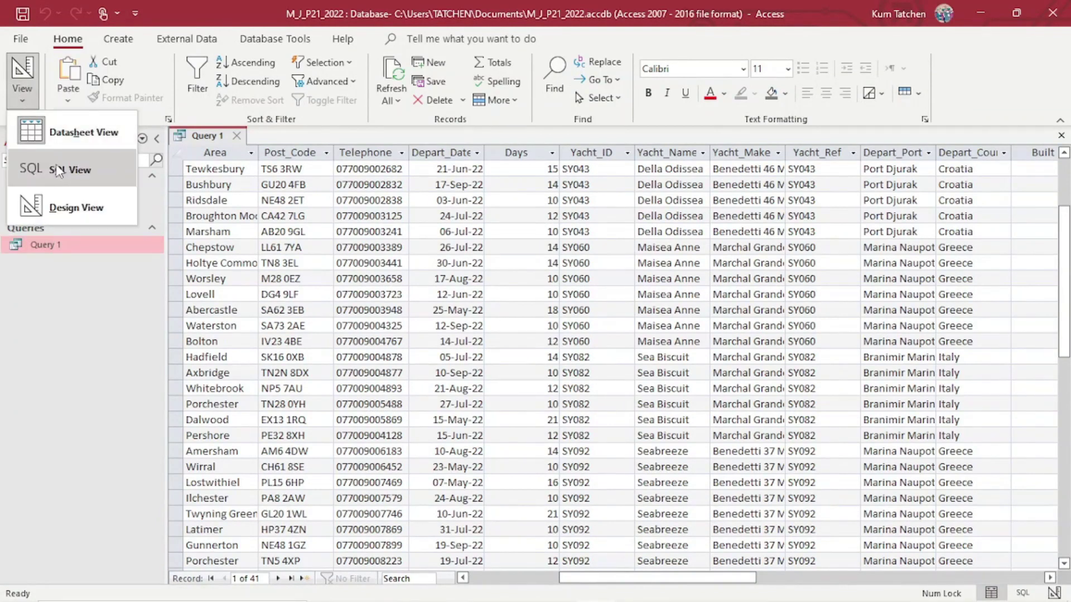
{"action": "left_click", "coordinate": [67, 210]}
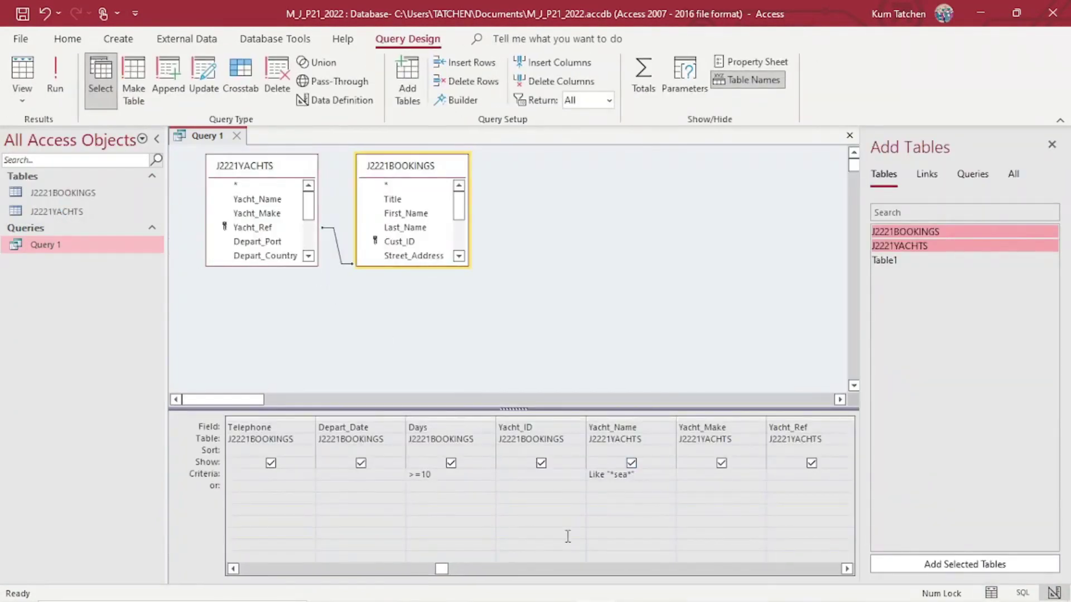
{"action": "left_click_drag", "start_coordinate": [845, 570], "coordinate": [846, 569]}
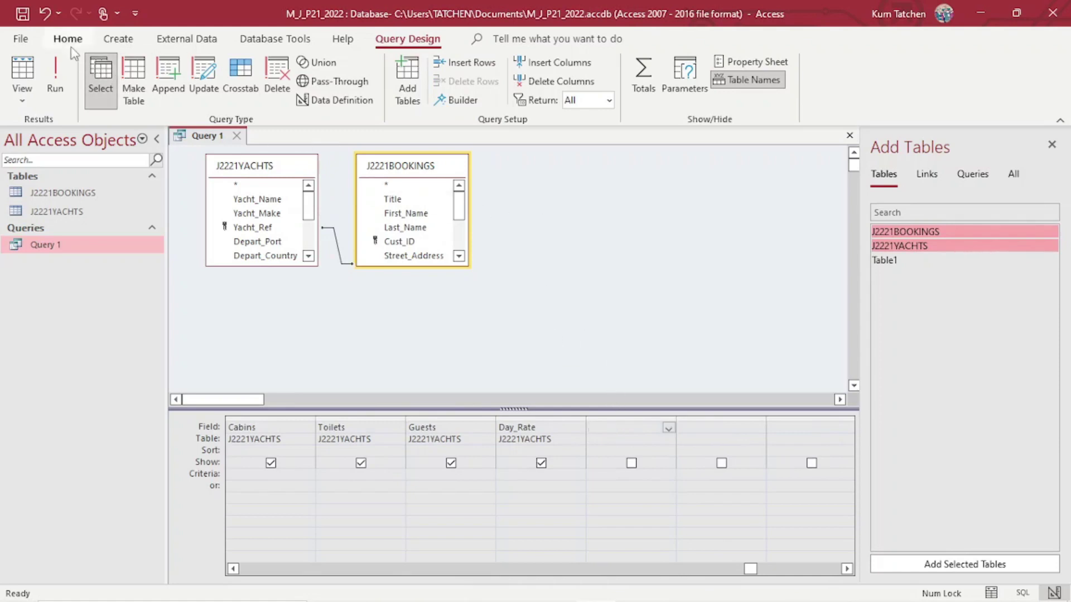
Open the Expression Builder for the empty column, marking Days and Day_Rate in the exam question.
{"action": "left_click", "coordinate": [454, 103]}
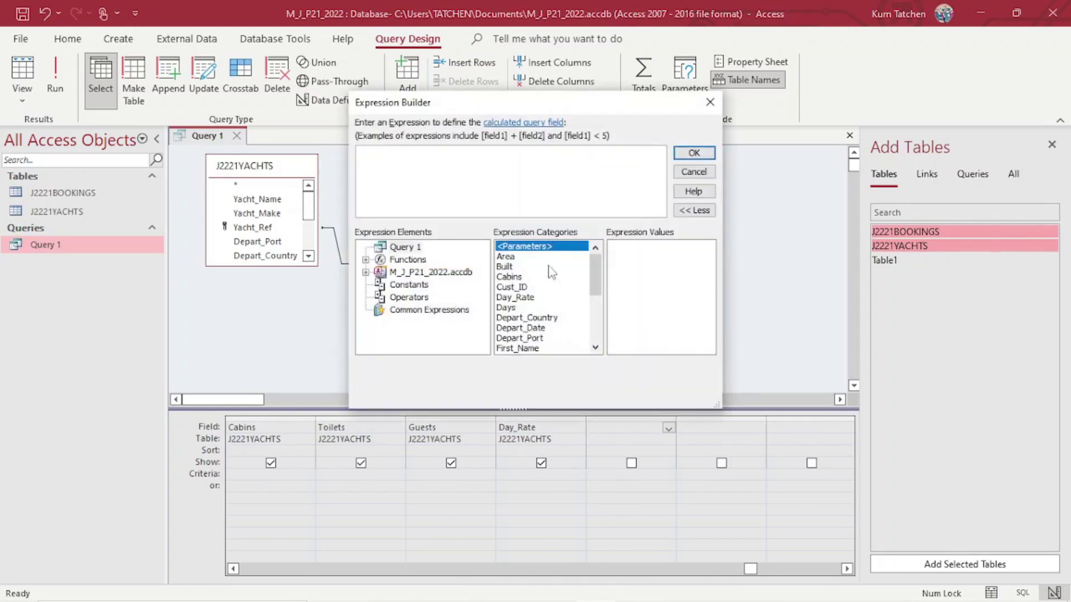
{"action": "left_click", "coordinate": [411, 593]}
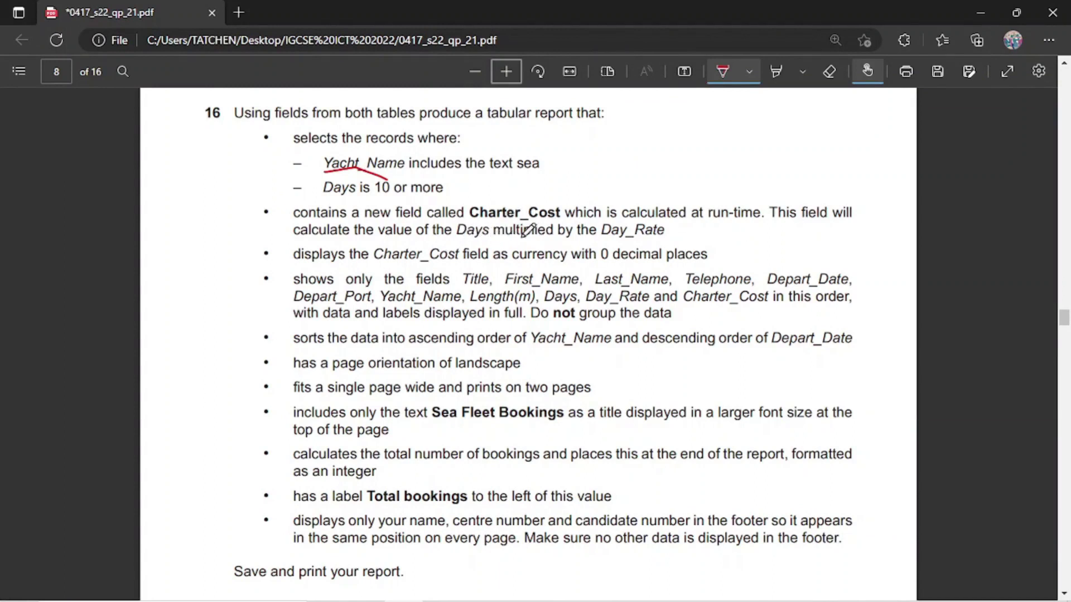
{"action": "left_click_drag", "start_coordinate": [455, 239], "coordinate": [484, 229]}
{"action": "left_click_drag", "start_coordinate": [653, 244], "coordinate": [674, 235]}
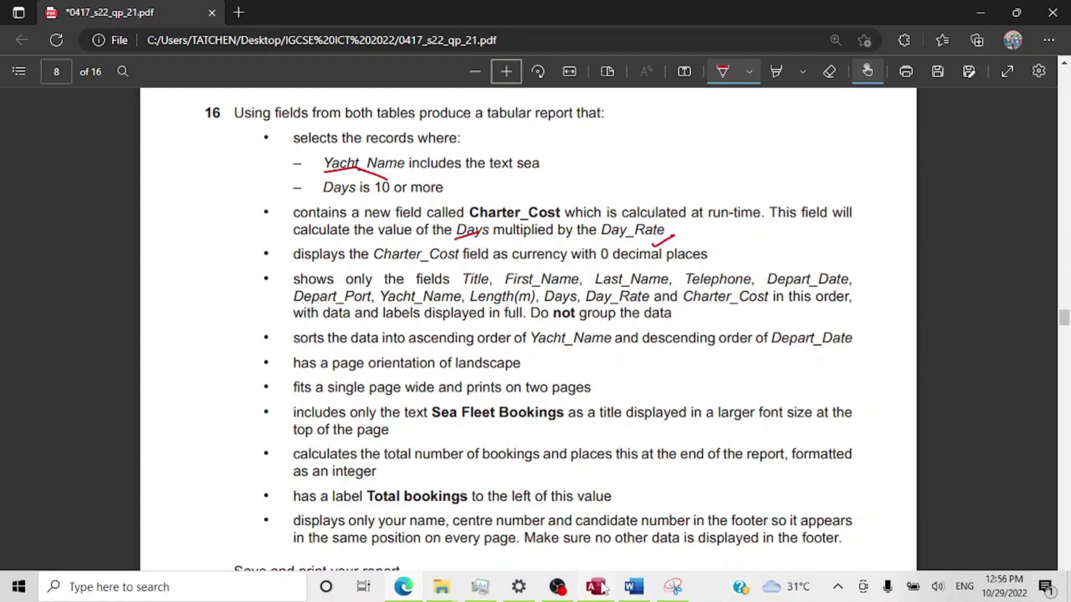
{"action": "mouse_move", "coordinate": [596, 587]}
{"action": "left_click", "coordinate": [586, 533]}
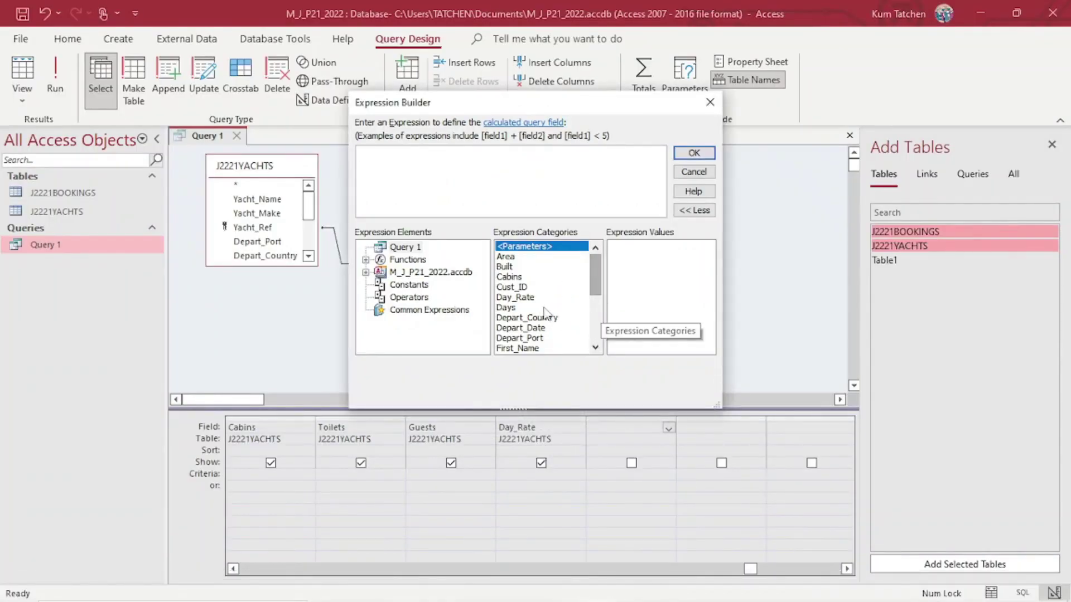
Build the expression [Days] * [Day_Rate] from the field list.
{"action": "left_click", "coordinate": [508, 308]}
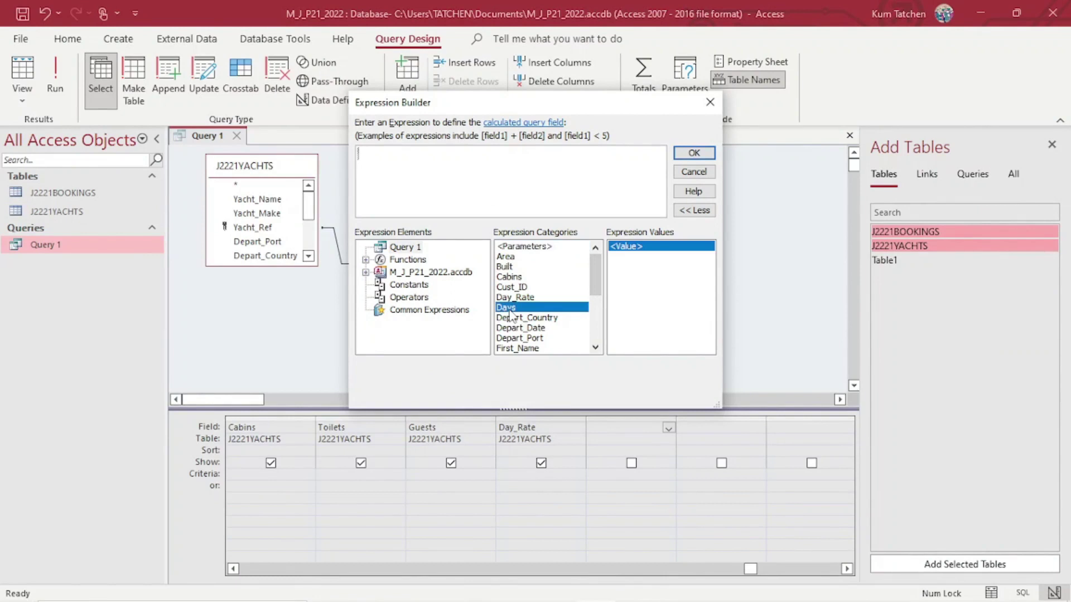
{"action": "double_click", "coordinate": [506, 308]}
{"action": "type", "text": "*"}
{"action": "double_click", "coordinate": [517, 297]}
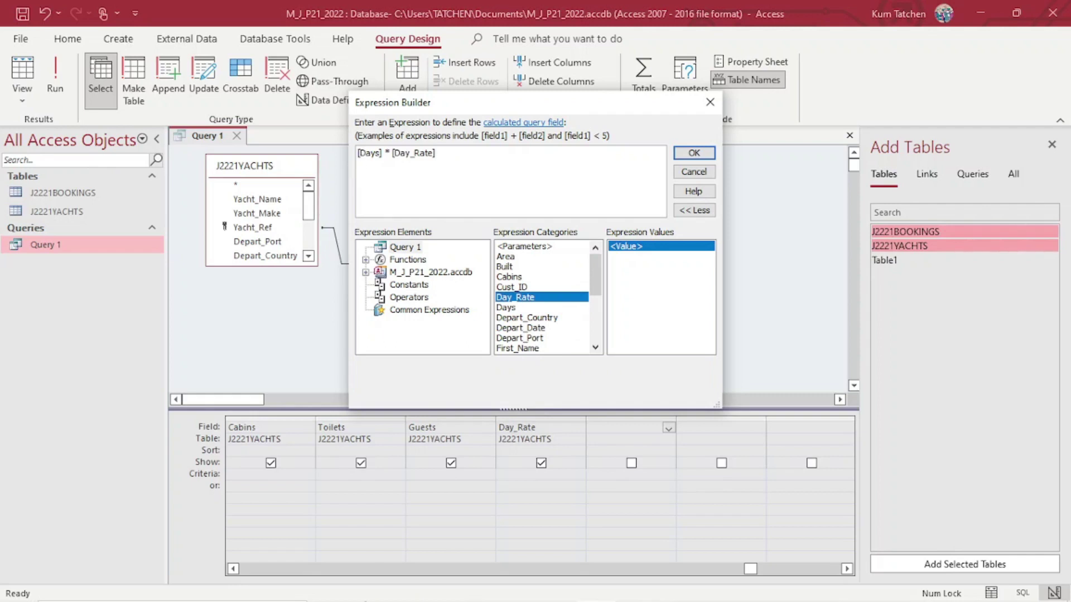
{"action": "left_click", "coordinate": [408, 591]}
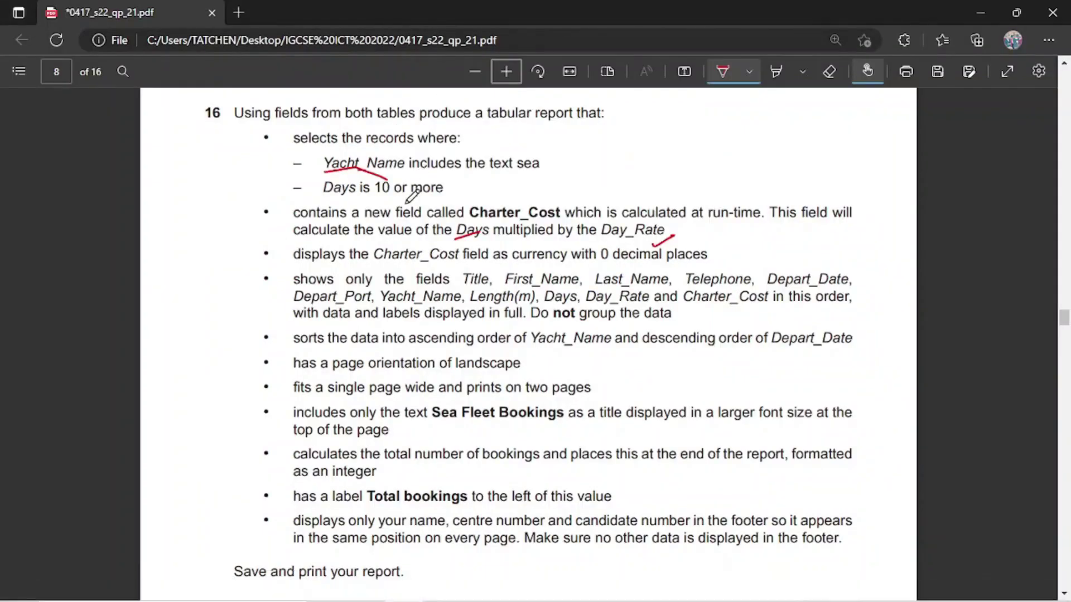
Turn off the PDF pen and select the field name Charter_Cost in question 16's text.
{"action": "key", "text": "Escape"}
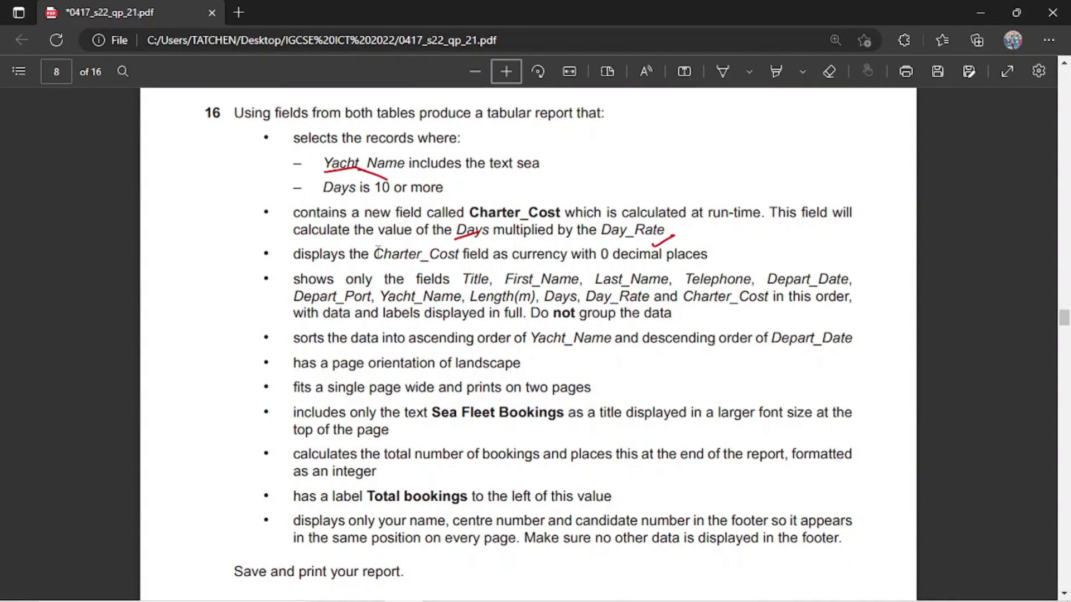
{"action": "left_click_drag", "start_coordinate": [377, 255], "coordinate": [456, 260]}
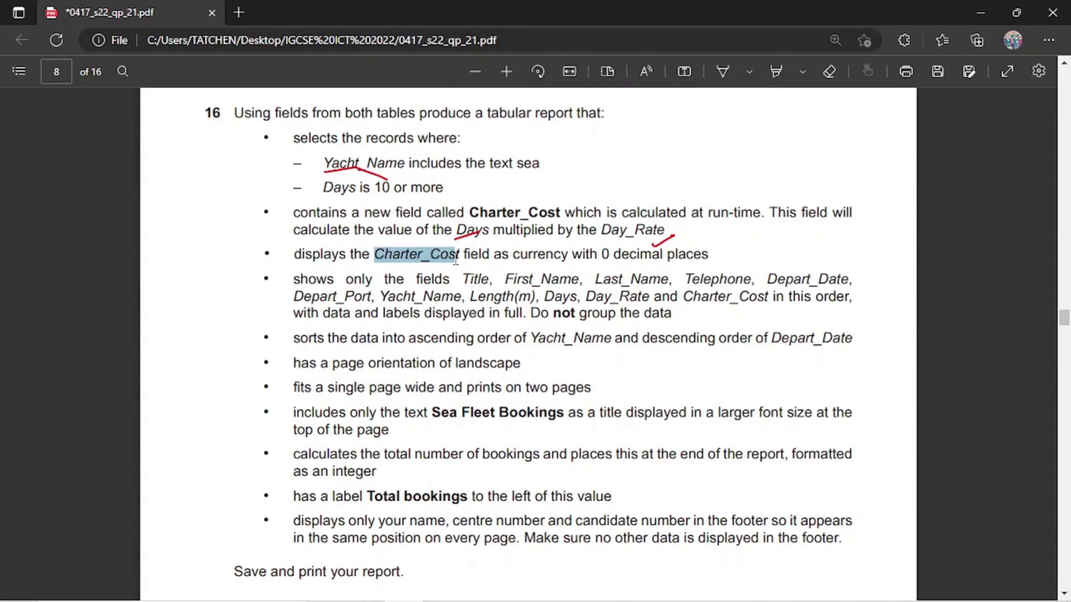
{"action": "mouse_move", "coordinate": [634, 592]}
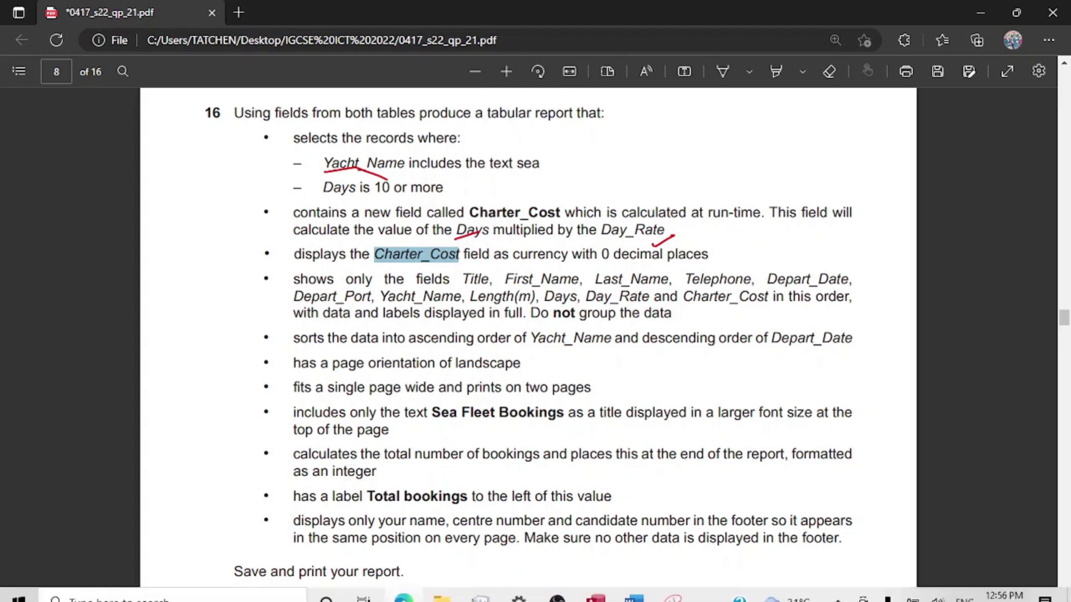
{"action": "mouse_move", "coordinate": [596, 587]}
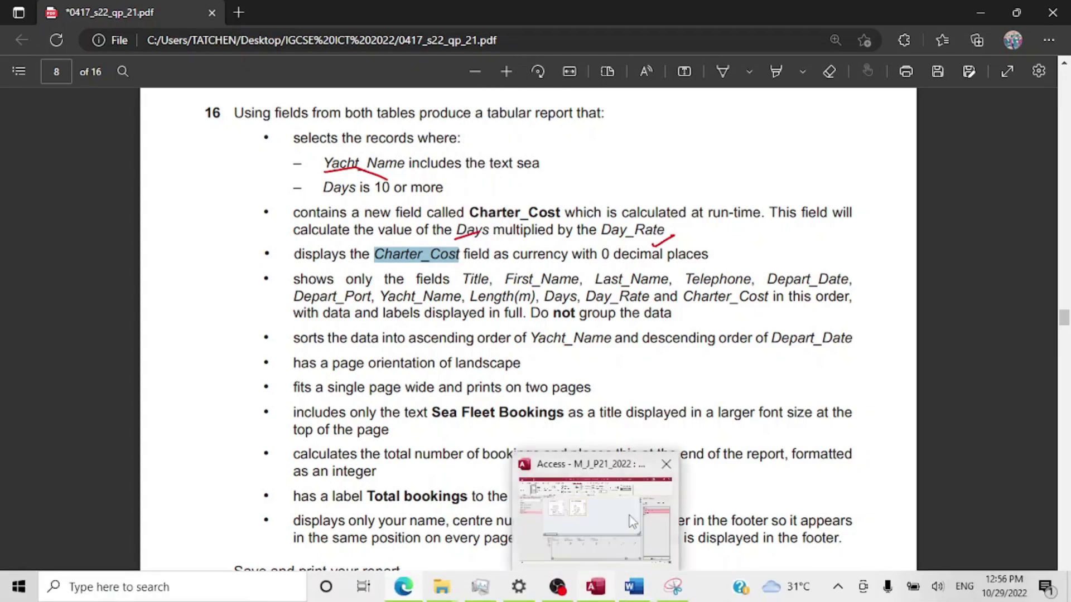
{"action": "left_click", "coordinate": [633, 521]}
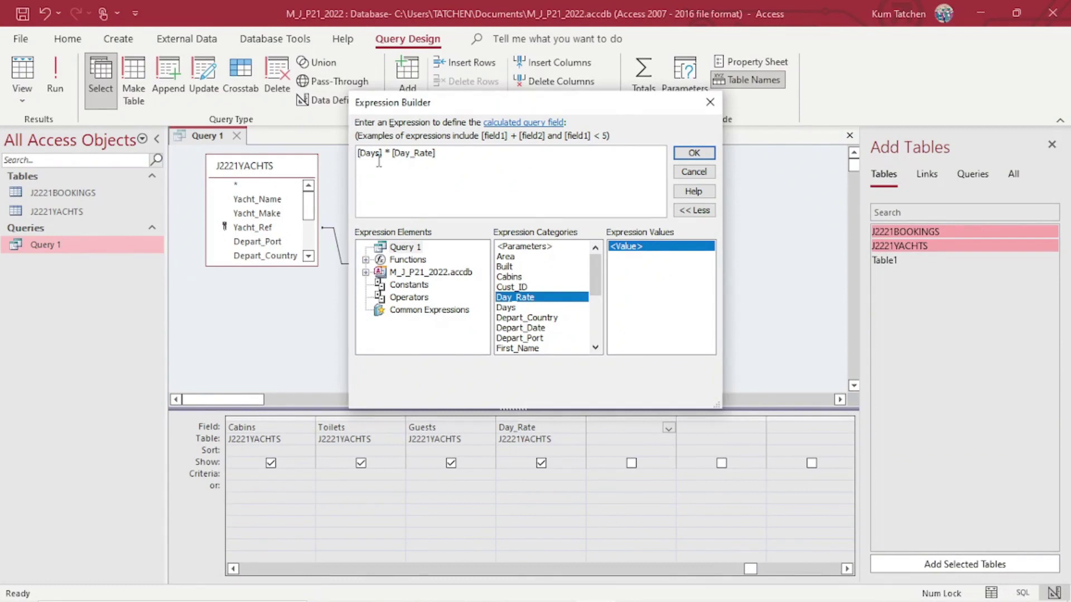
Name the expression Charter_Cost and run Query 1, showing values like $12,404.00 across 41 records.
{"action": "type", "text": "Charter_Cost"}
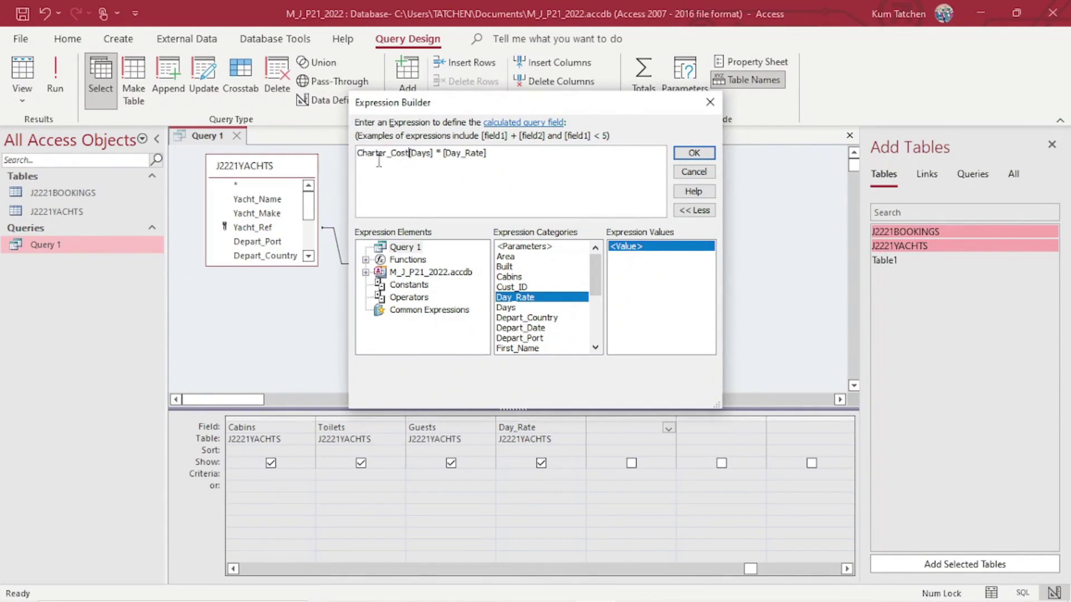
{"action": "type", "text": ":"}
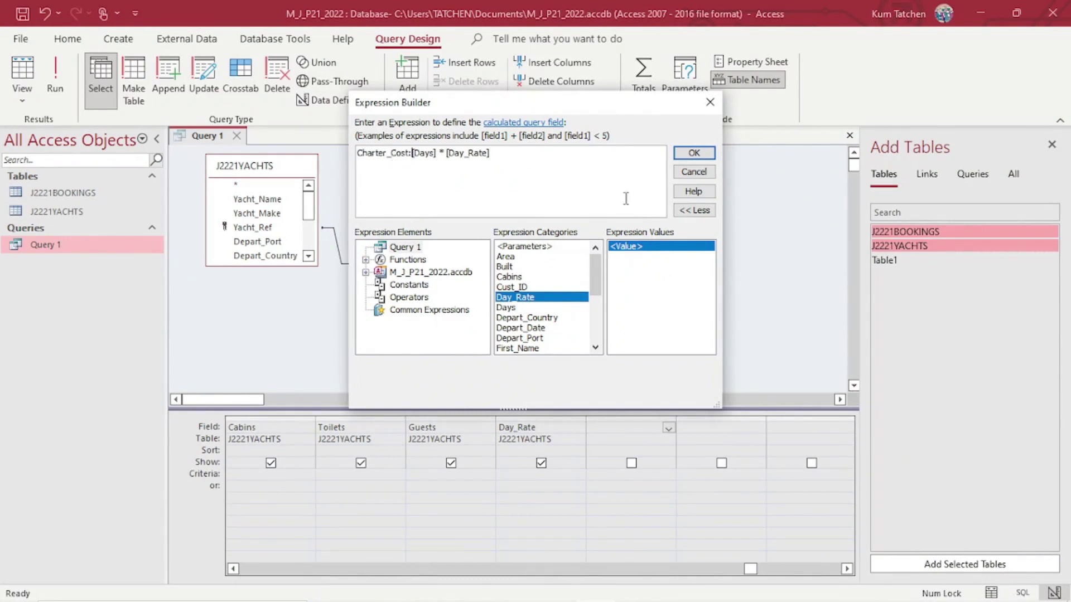
{"action": "left_click", "coordinate": [687, 156]}
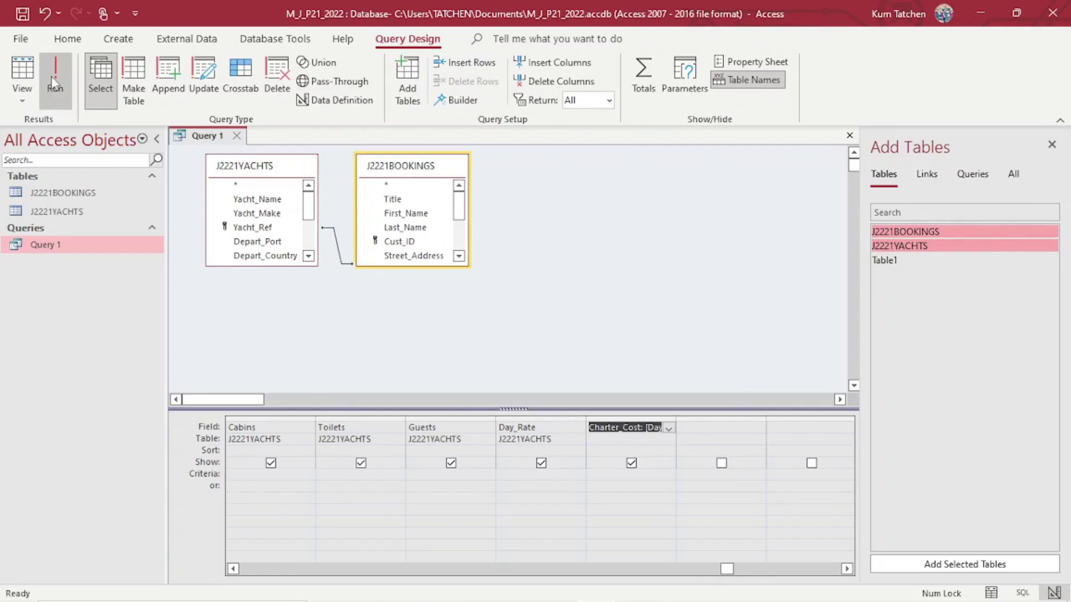
{"action": "left_click", "coordinate": [56, 84]}
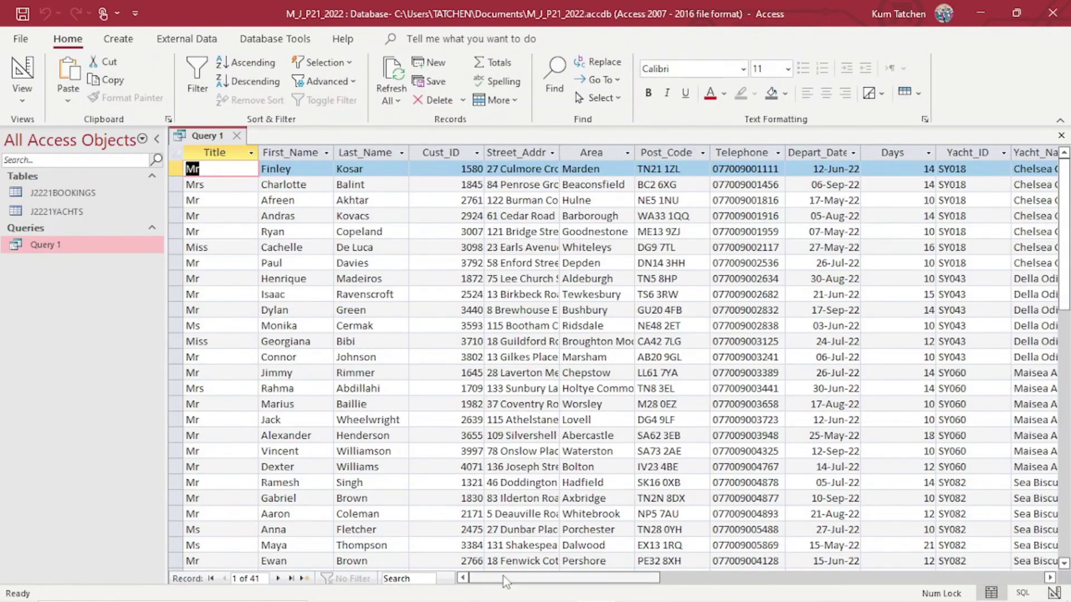
{"action": "left_click_drag", "start_coordinate": [503, 576], "coordinate": [802, 570]}
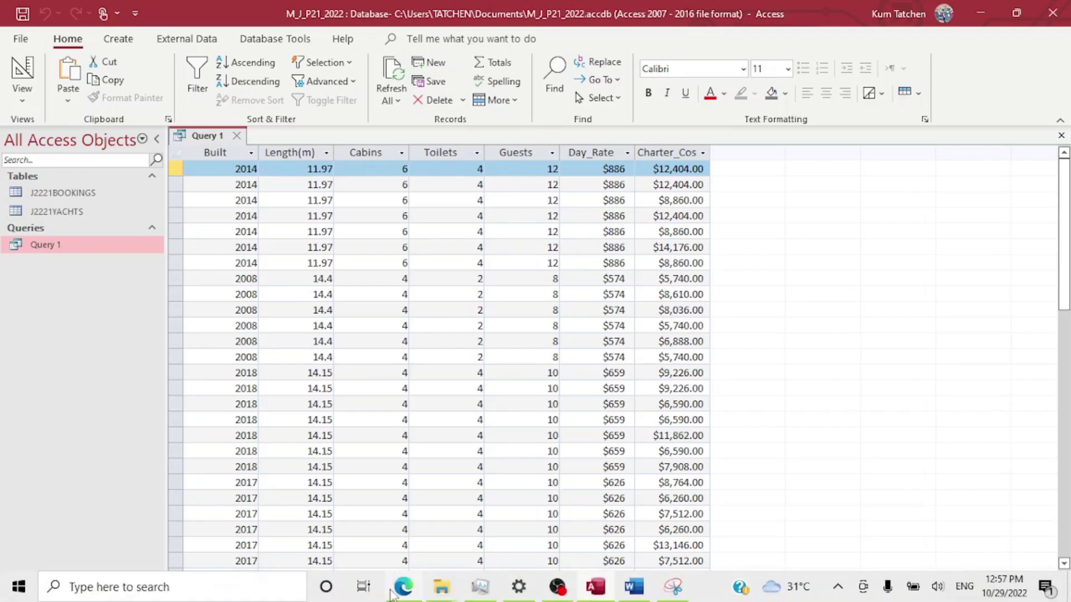
Tick the record-selection, Days criterion and Charter_Cost requirements in red on question 16.
{"action": "left_click", "coordinate": [393, 595]}
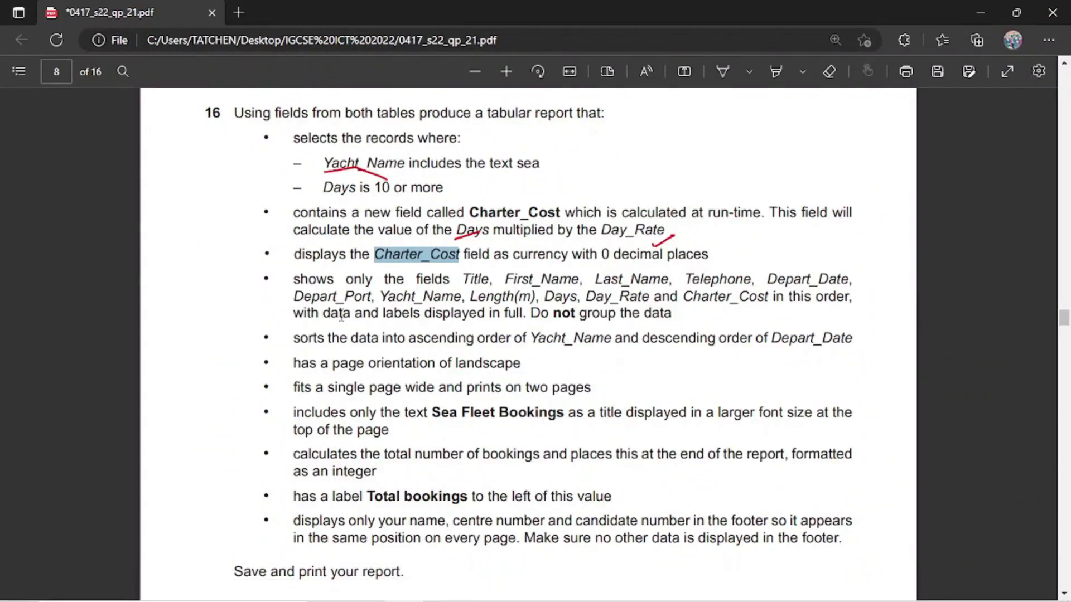
{"action": "mouse_move", "coordinate": [632, 599]}
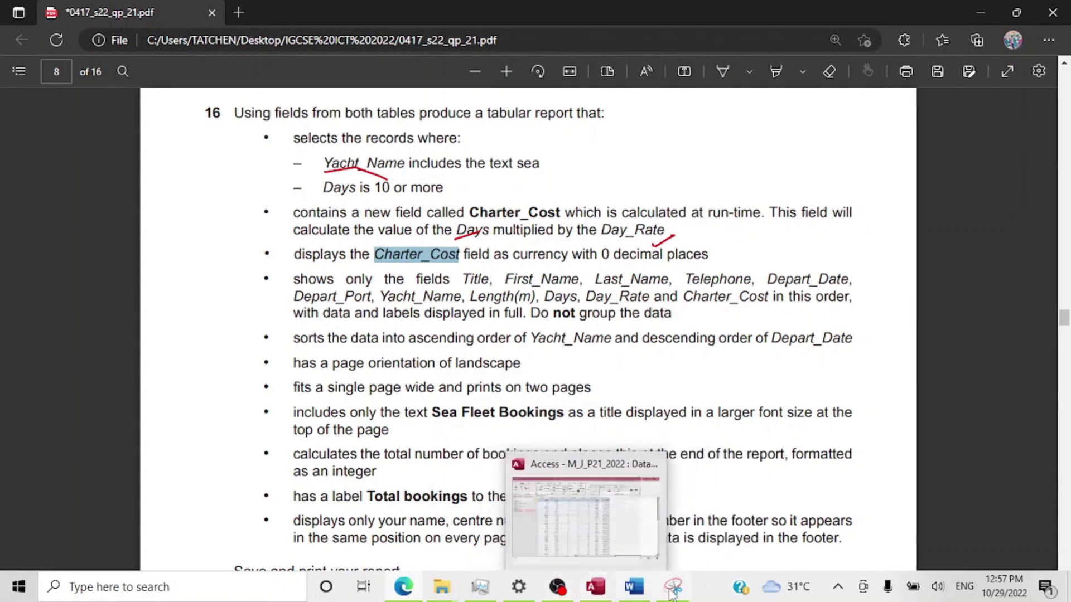
{"action": "left_click", "coordinate": [727, 65]}
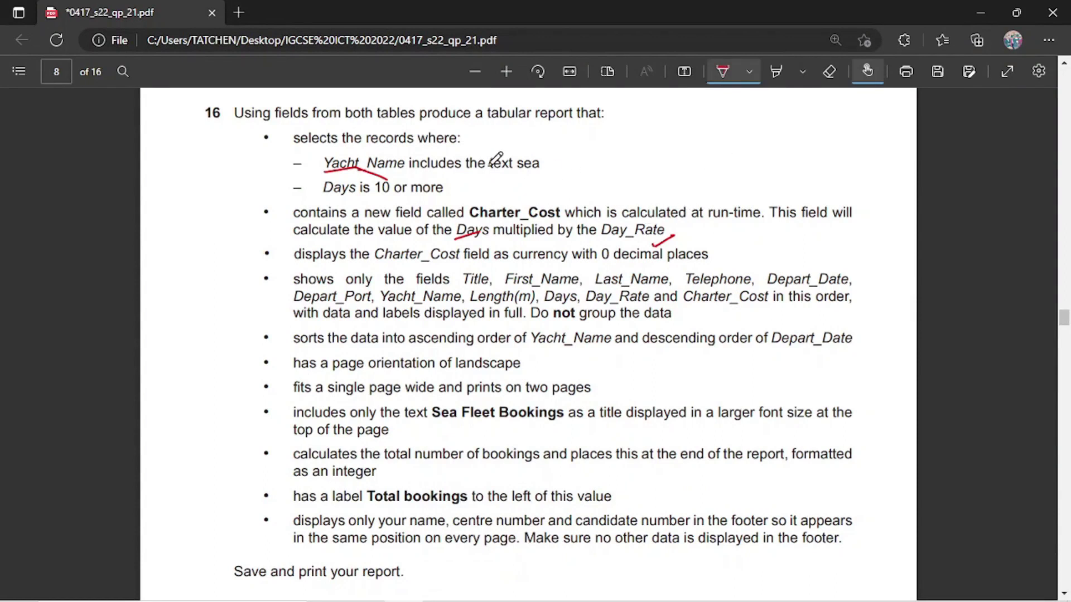
{"action": "left_click_drag", "start_coordinate": [477, 169], "coordinate": [571, 109]}
{"action": "left_click_drag", "start_coordinate": [429, 192], "coordinate": [453, 157]}
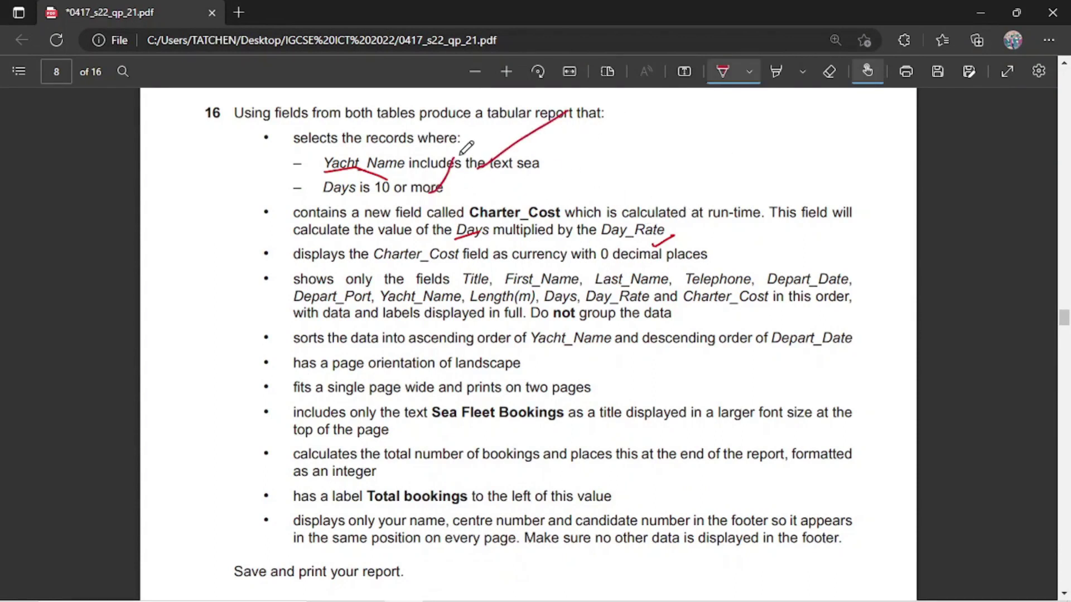
{"action": "left_click_drag", "start_coordinate": [620, 222], "coordinate": [668, 169]}
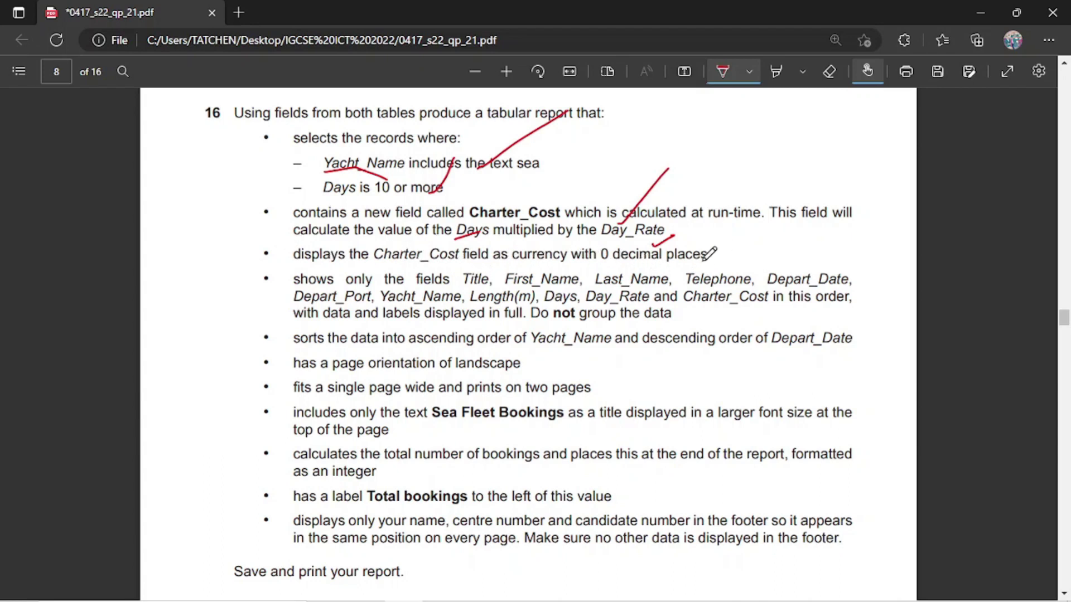
{"action": "left_click", "coordinate": [595, 596]}
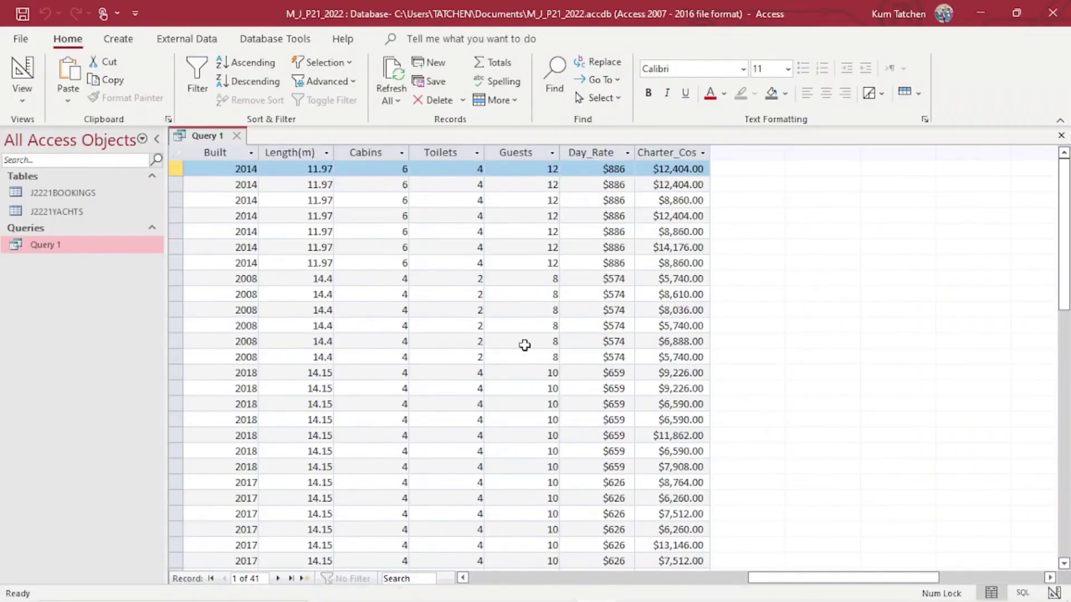
Return Query 1 to Design view and bring up the Charter_Cost field's shortcut menu.
{"action": "left_click", "coordinate": [22, 93]}
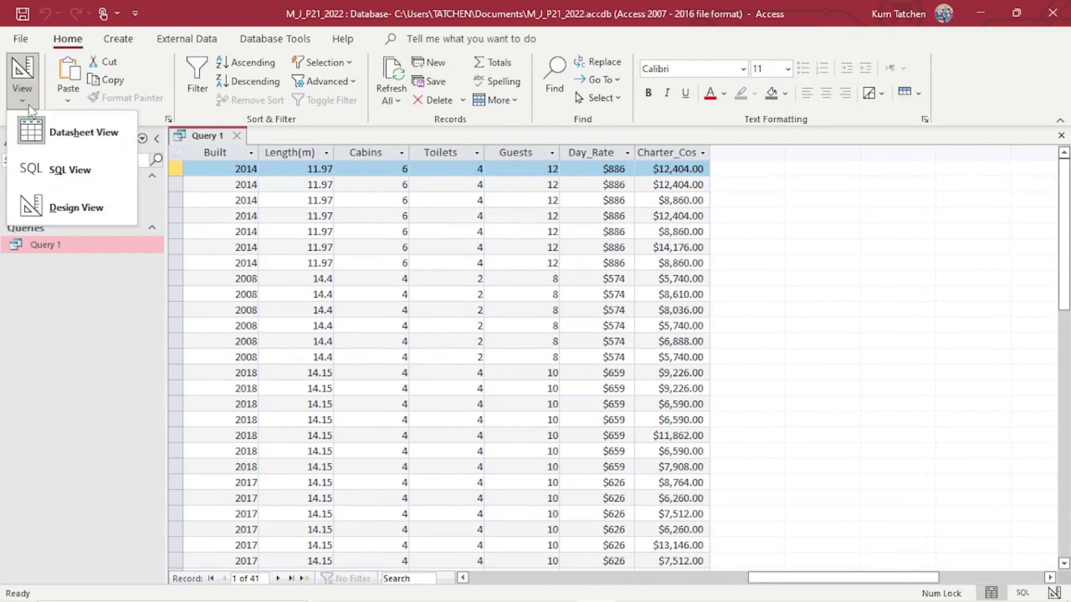
{"action": "left_click", "coordinate": [61, 205]}
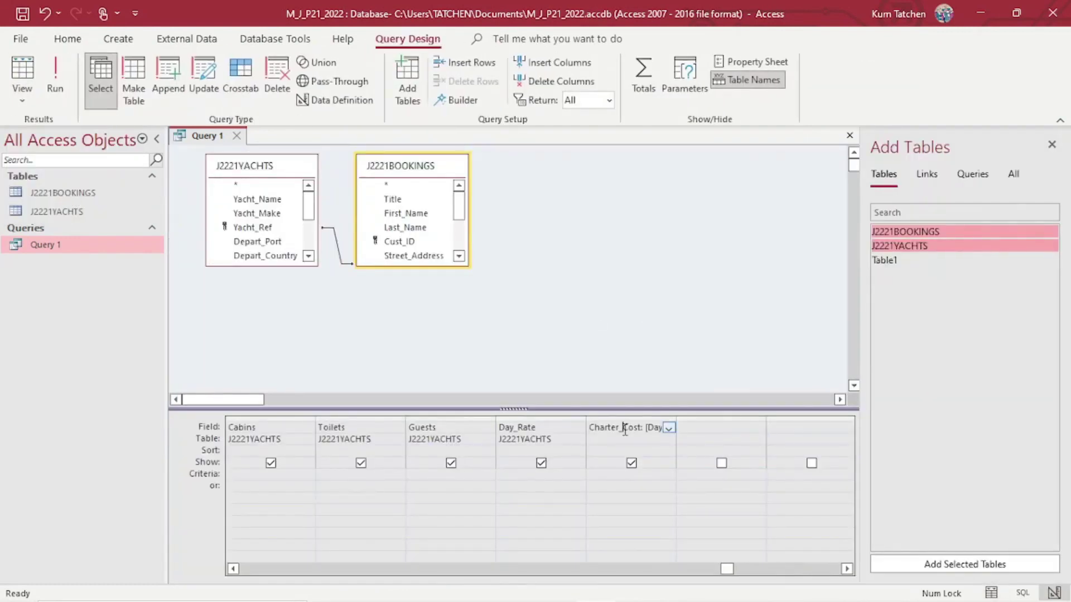
{"action": "double_click", "coordinate": [625, 430]}
{"action": "right_click", "coordinate": [615, 431]}
{"action": "key", "text": "Escape"}
In Charter_Cost's Property Sheet, set Format to Currency and Decimal Places to 0.
{"action": "right_click", "coordinate": [615, 430]}
{"action": "left_click", "coordinate": [574, 576]}
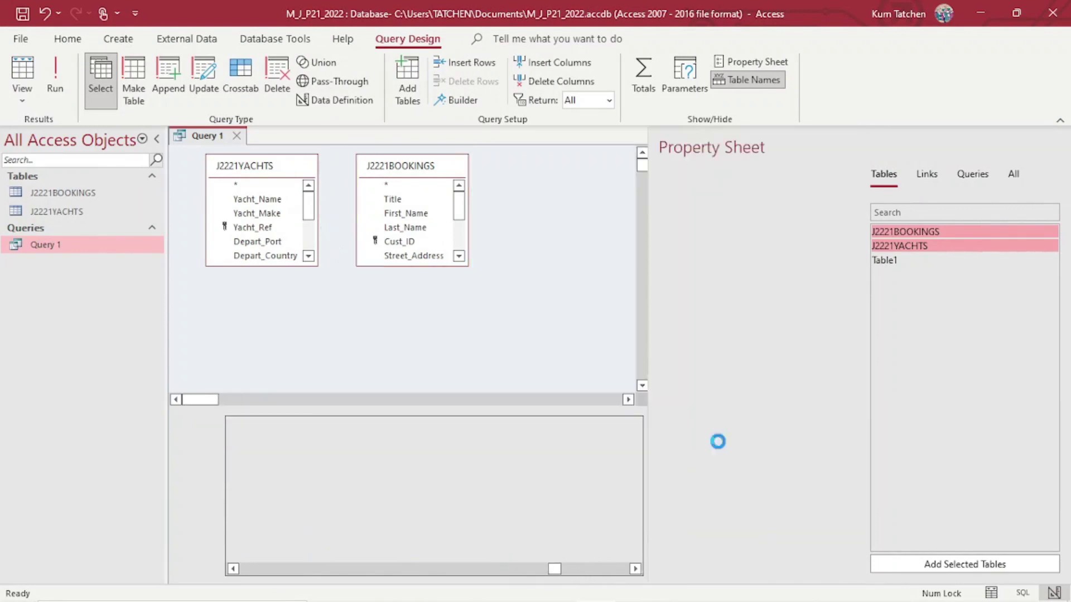
{"action": "left_click", "coordinate": [745, 212]}
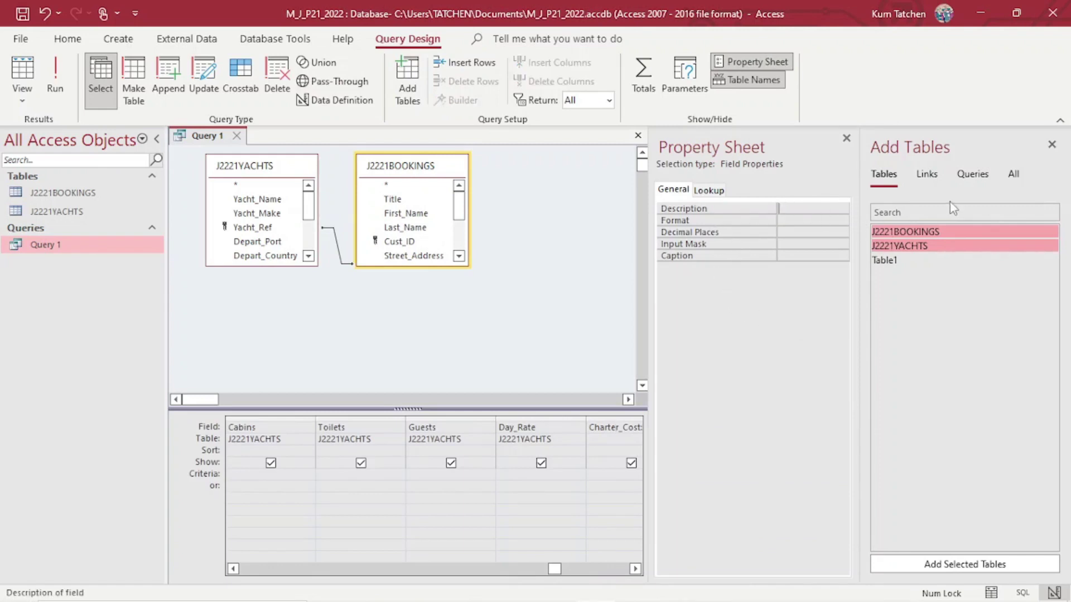
{"action": "left_click", "coordinate": [717, 190]}
{"action": "left_click", "coordinate": [683, 190]}
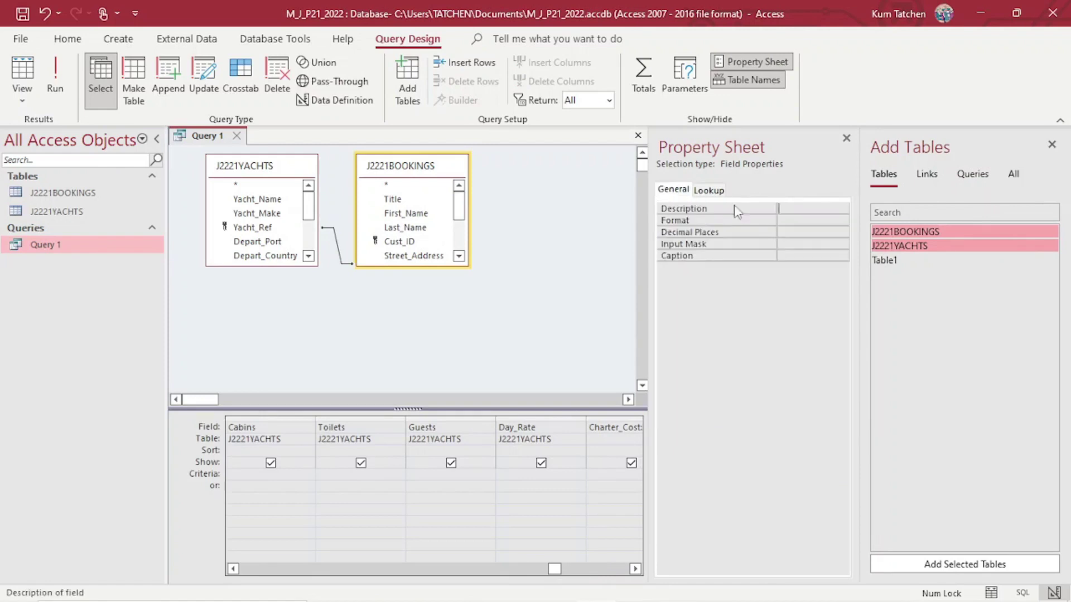
{"action": "double_click", "coordinate": [758, 220]}
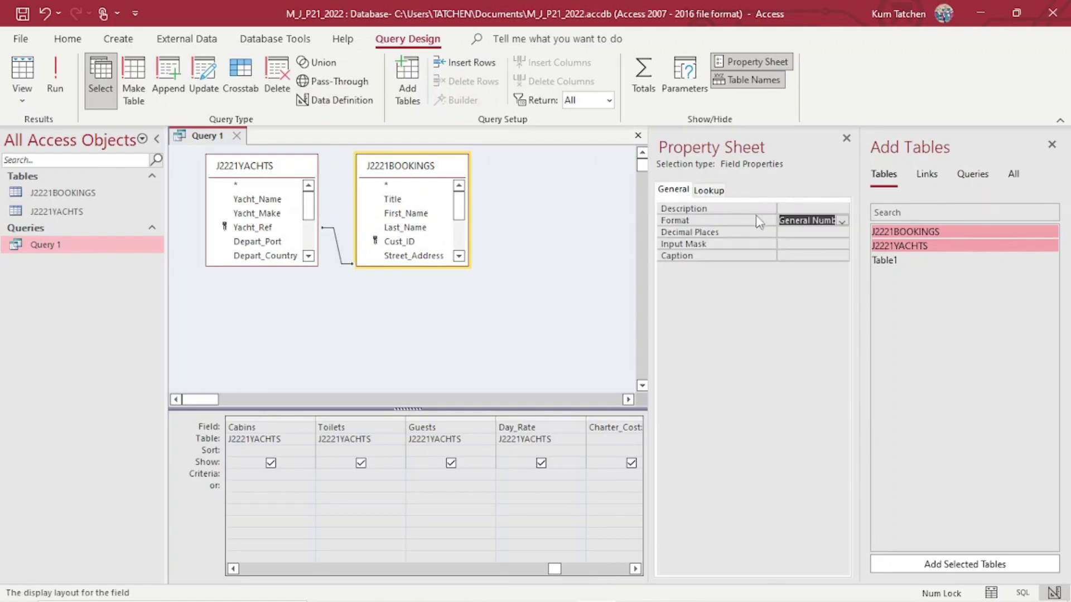
{"action": "left_click", "coordinate": [842, 222]}
{"action": "left_click", "coordinate": [828, 243]}
{"action": "left_click", "coordinate": [721, 232]}
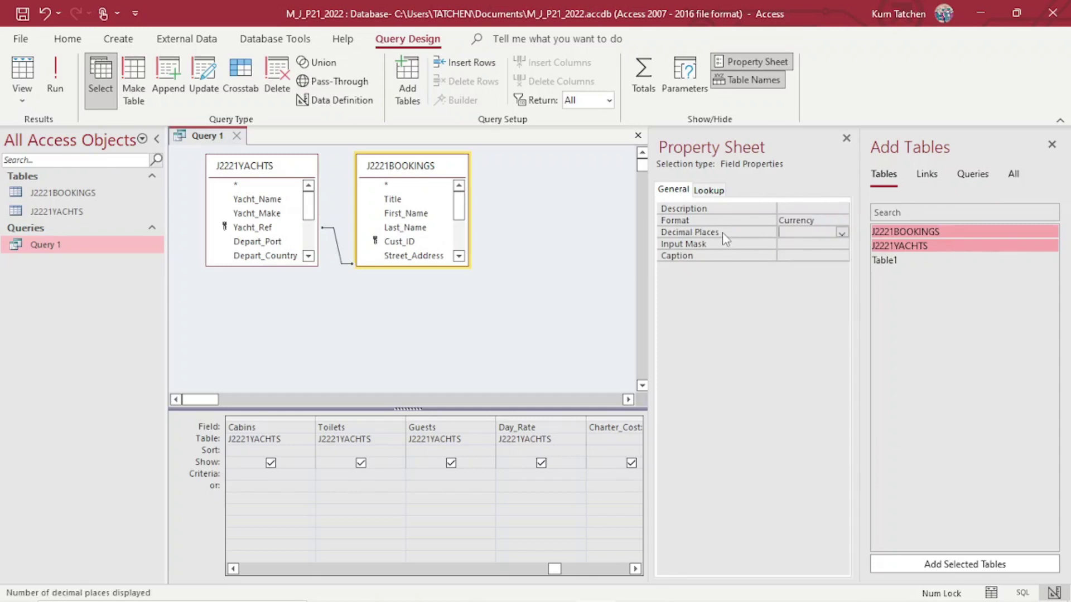
{"action": "left_click", "coordinate": [841, 233]}
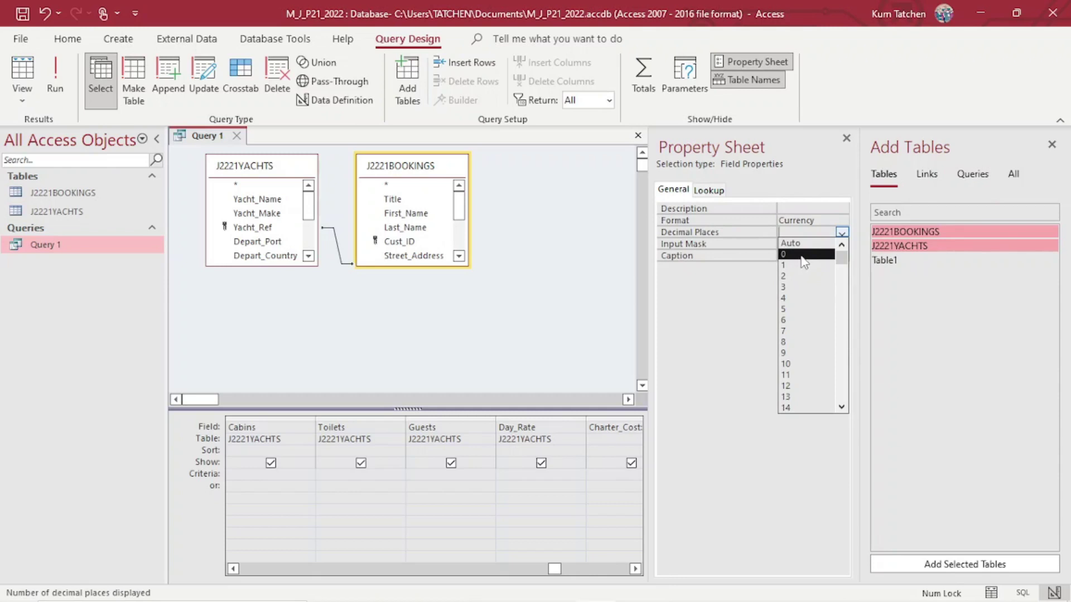
{"action": "left_click", "coordinate": [799, 255]}
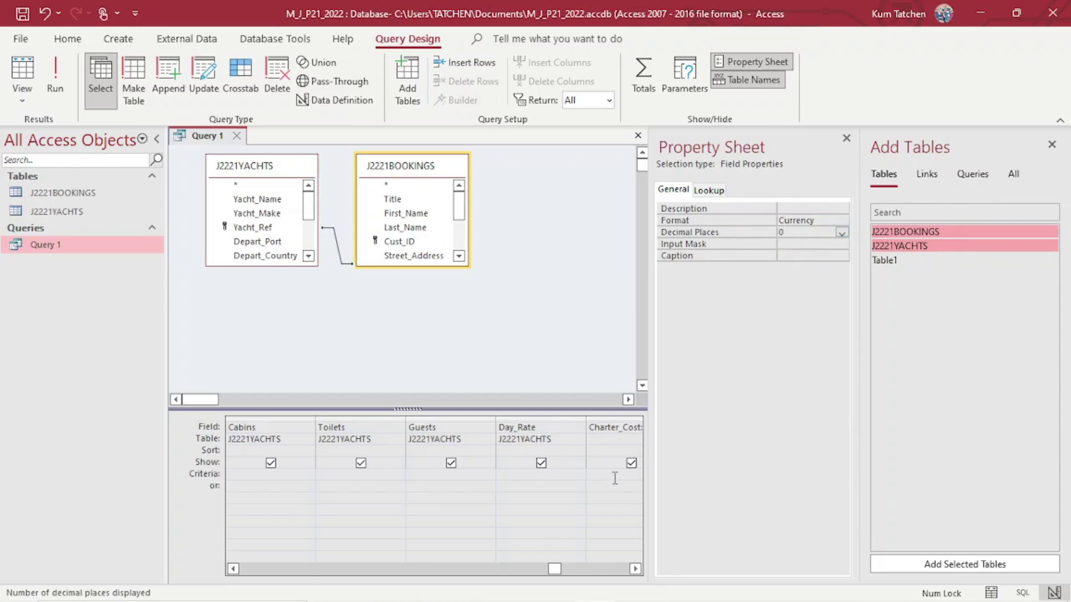
{"action": "left_click", "coordinate": [846, 138]}
Run Query 1 and confirm Charter_Cost shows whole-dollar currency such as $12,404.
{"action": "left_click", "coordinate": [56, 75]}
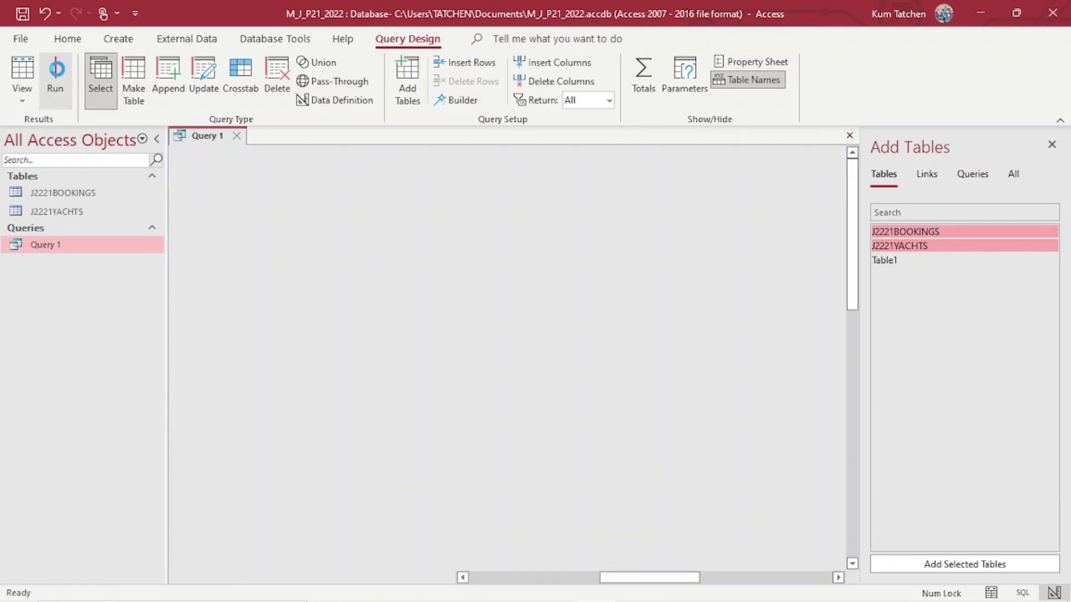
{"action": "left_click_drag", "start_coordinate": [646, 579], "coordinate": [881, 574]}
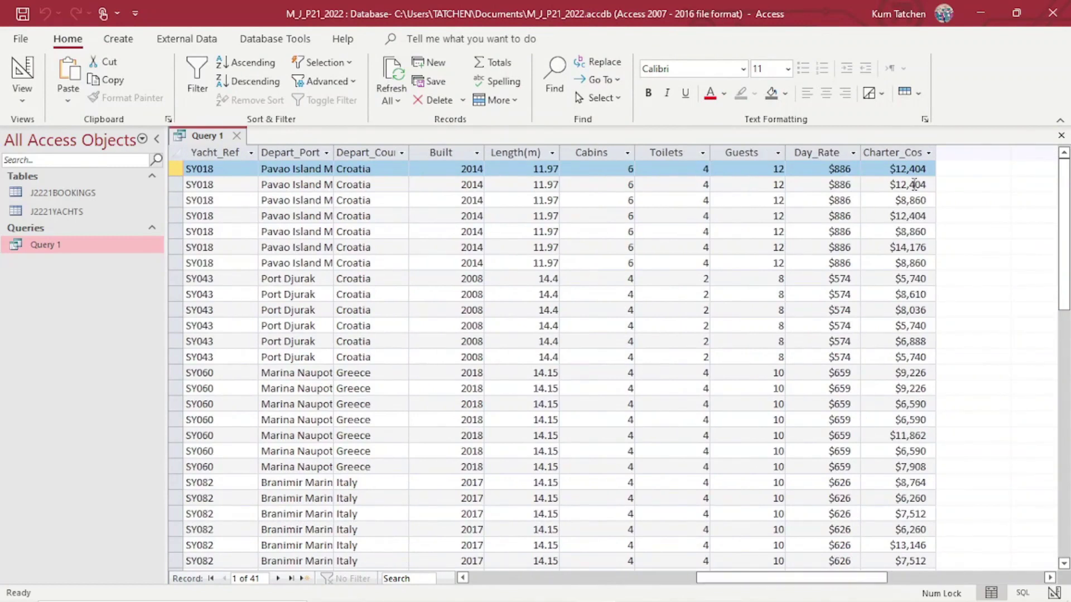
{"action": "scroll", "coordinate": [909, 158], "scroll_direction": "down", "scroll_amount": 10}
{"action": "scroll", "coordinate": [908, 158], "scroll_direction": "up", "scroll_amount": 10}
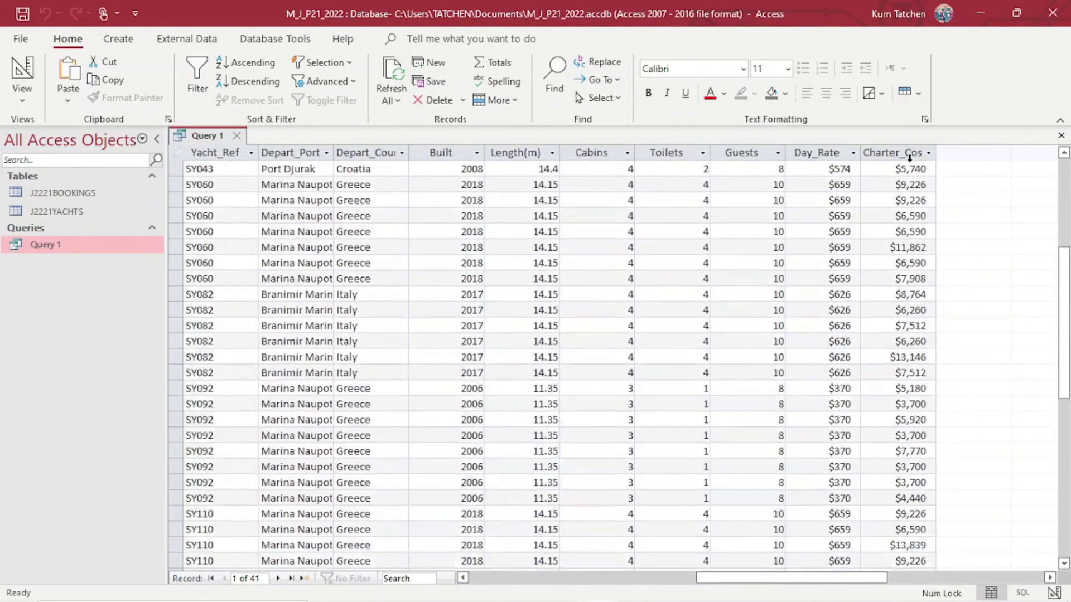
{"action": "mouse_move", "coordinate": [641, 588]}
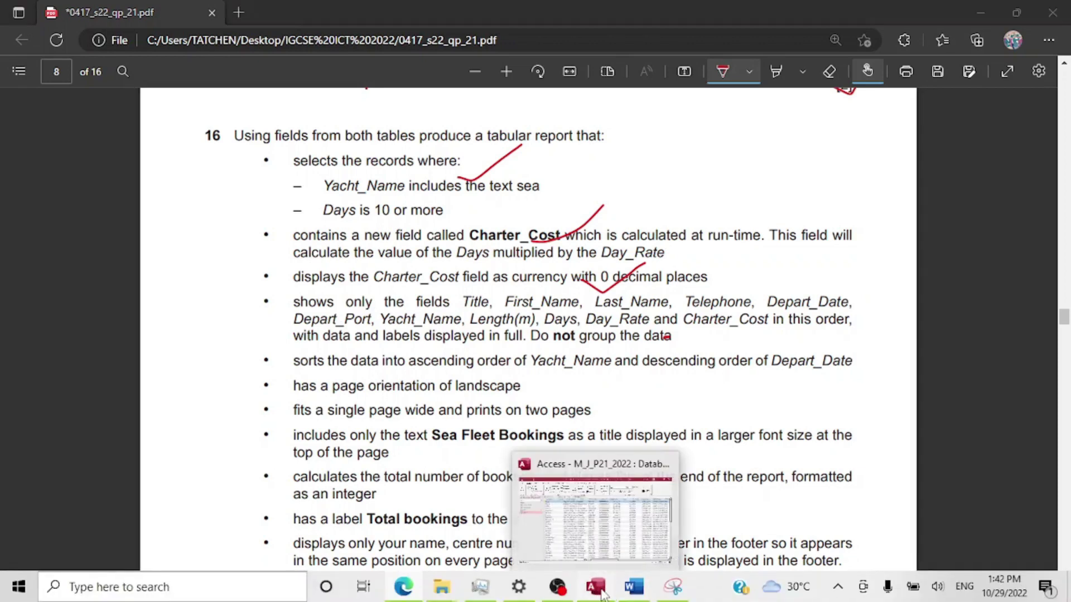
{"action": "left_click", "coordinate": [598, 592]}
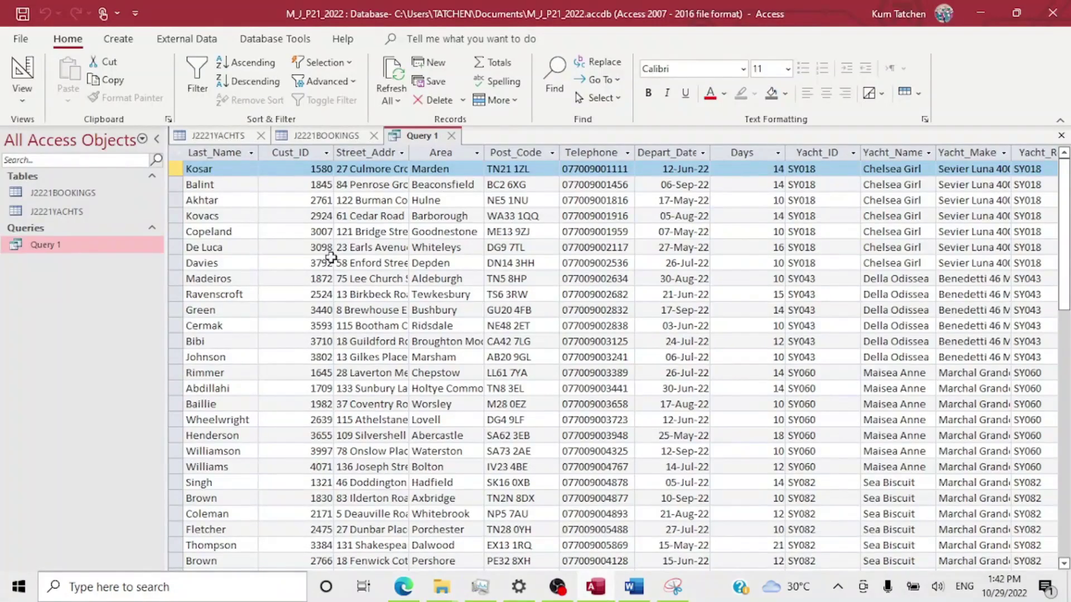
Close all open objects and launch the Report Wizard.
{"action": "left_click", "coordinate": [118, 38]}
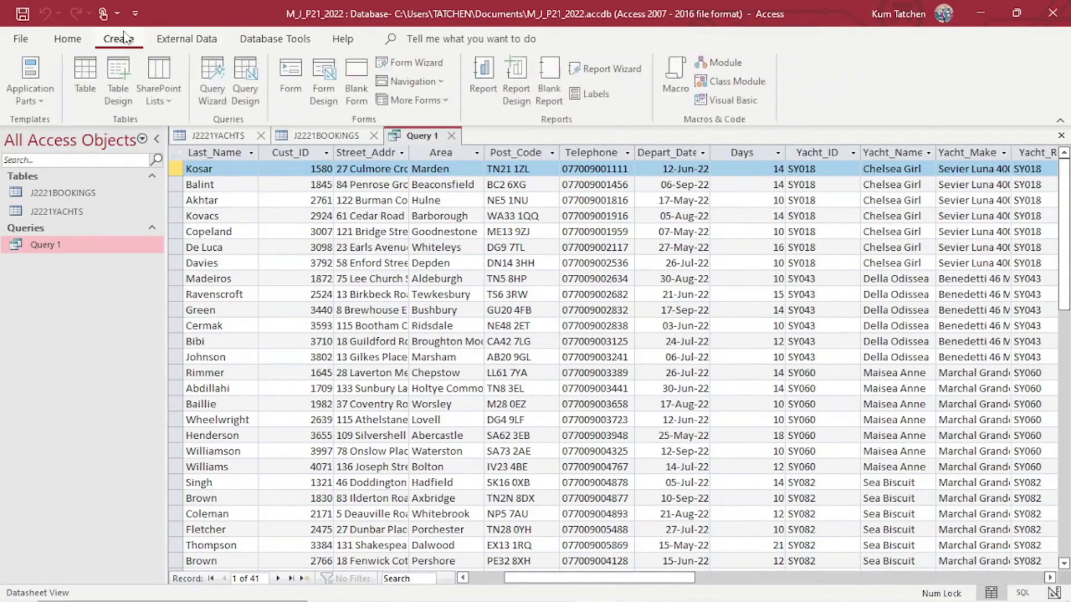
{"action": "right_click", "coordinate": [409, 140]}
{"action": "left_click", "coordinate": [454, 194]}
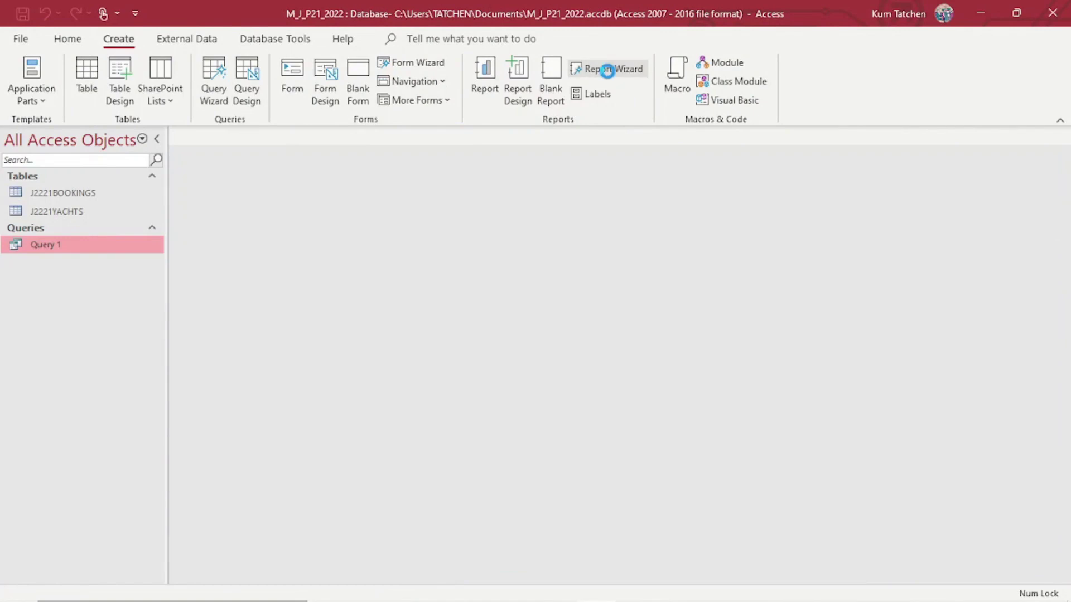
{"action": "left_click", "coordinate": [607, 68]}
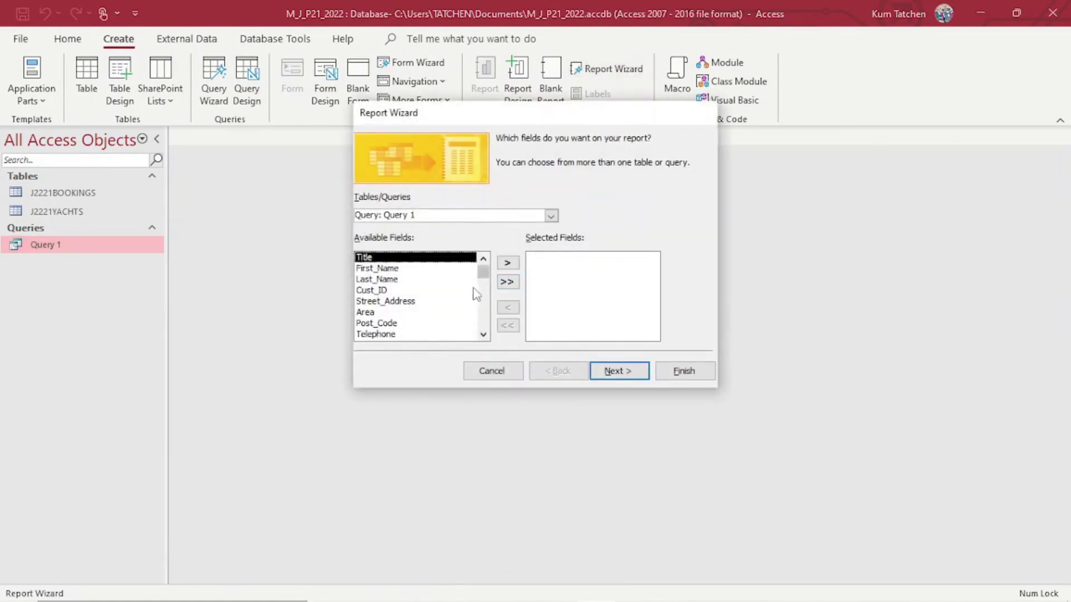
Add Title, First_Name, Last_Name and Telephone to the report fields, checking the exam's field list.
{"action": "left_click", "coordinate": [506, 267]}
{"action": "left_click", "coordinate": [506, 266]}
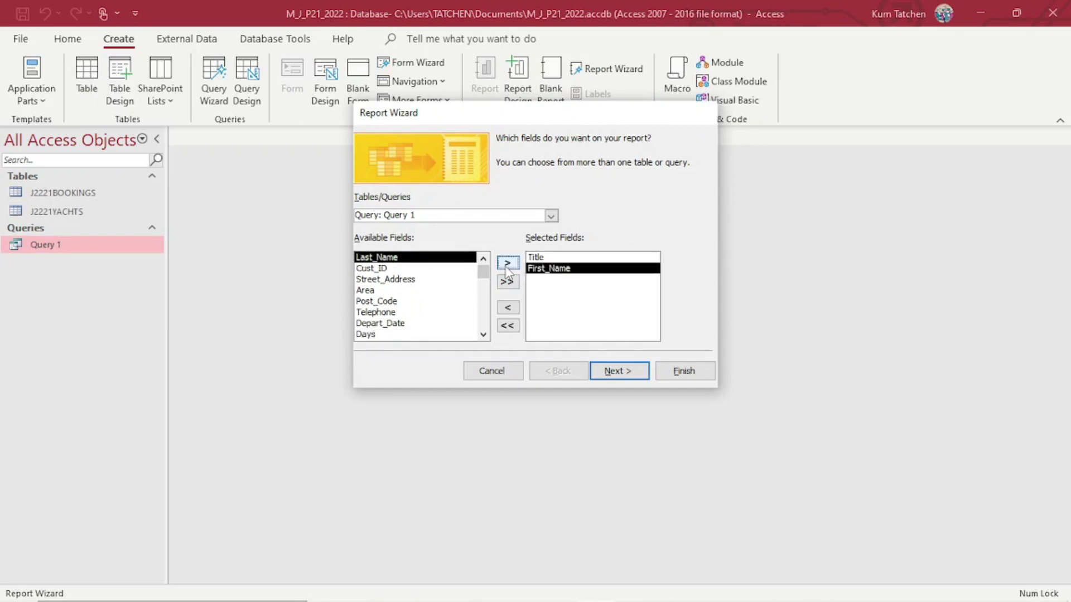
{"action": "left_click", "coordinate": [506, 266]}
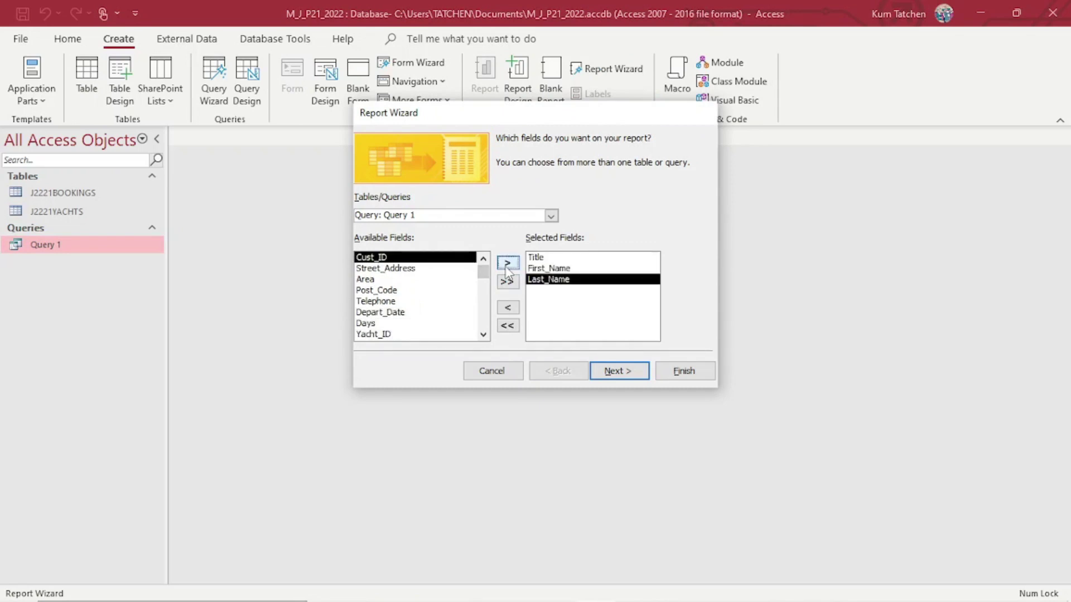
{"action": "left_click", "coordinate": [391, 301]}
{"action": "left_click", "coordinate": [507, 263]}
{"action": "left_click", "coordinate": [414, 593]}
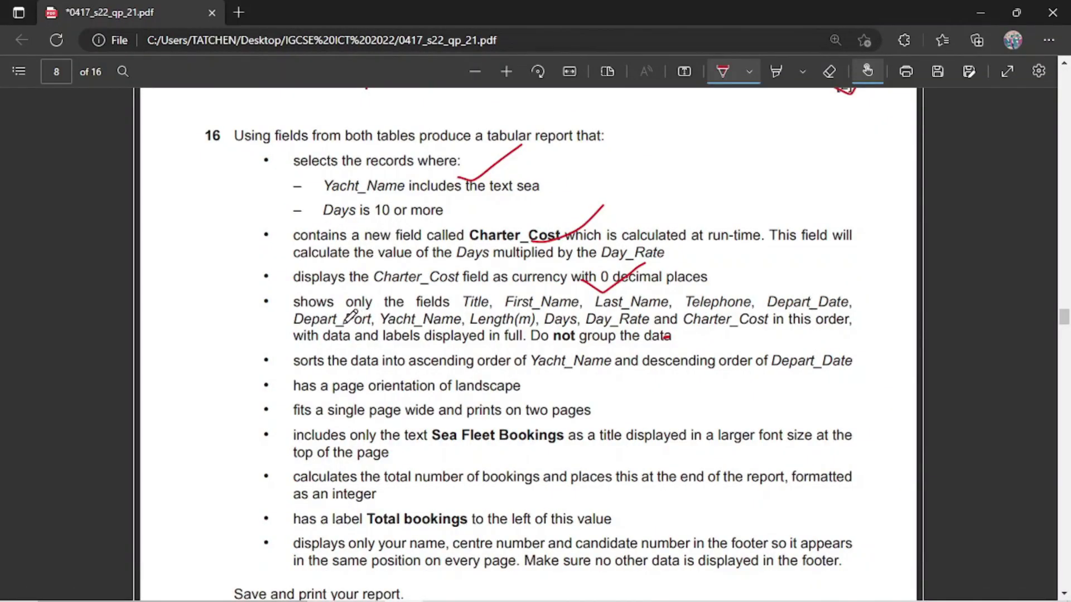
{"action": "mouse_move", "coordinate": [537, 595]}
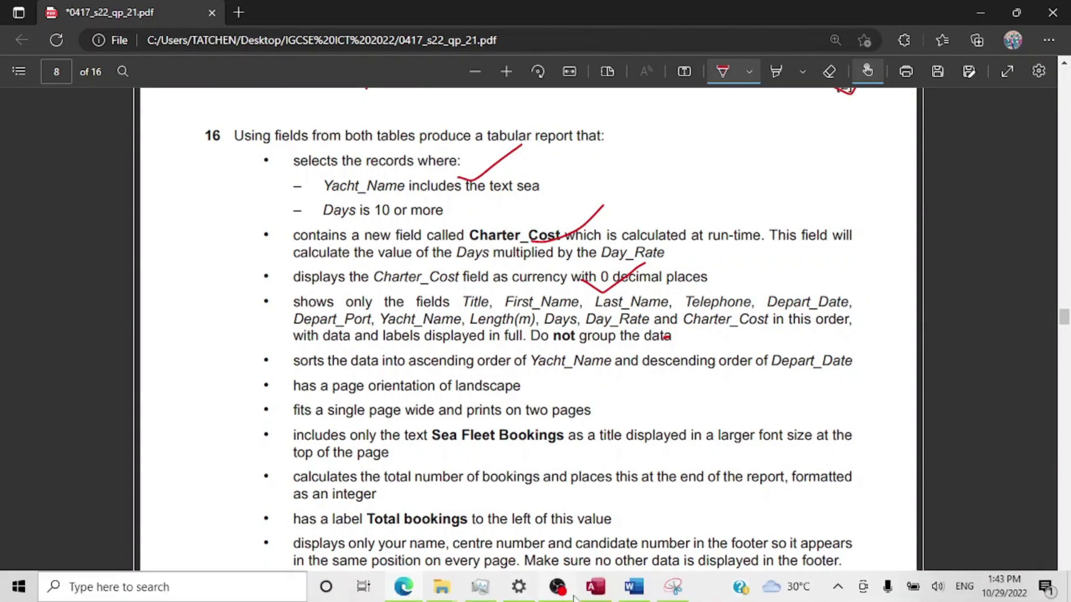
{"action": "left_click", "coordinate": [602, 594]}
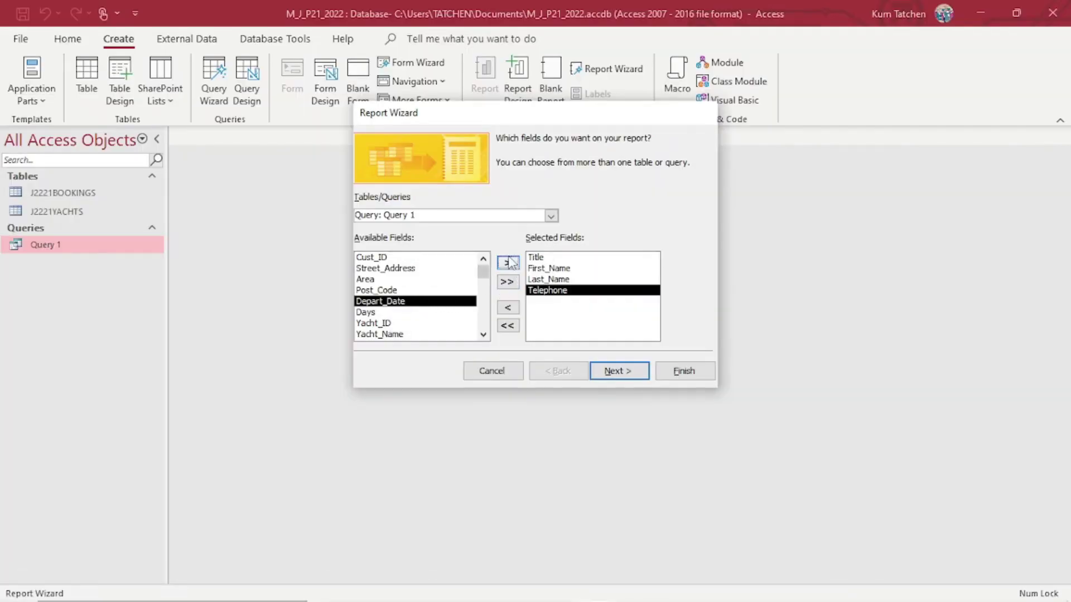
Add Depart_Date, Depart_Port and Yacht_Name to the report fields.
{"action": "left_click", "coordinate": [507, 263]}
{"action": "scroll", "coordinate": [483, 330], "scroll_direction": "down", "scroll_amount": 5}
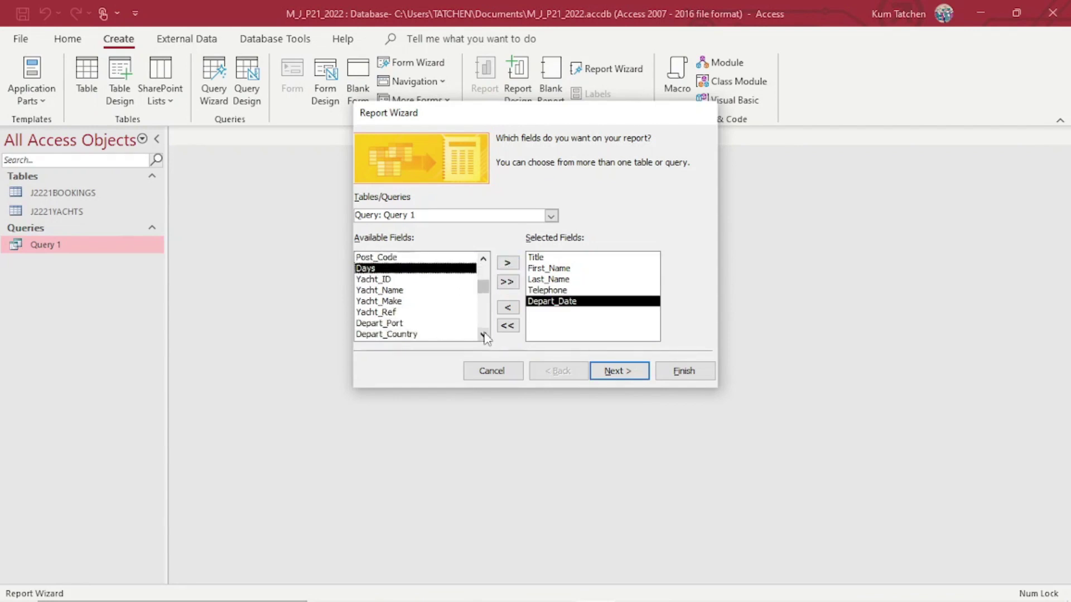
{"action": "left_click", "coordinate": [389, 304]}
{"action": "left_click", "coordinate": [507, 263]}
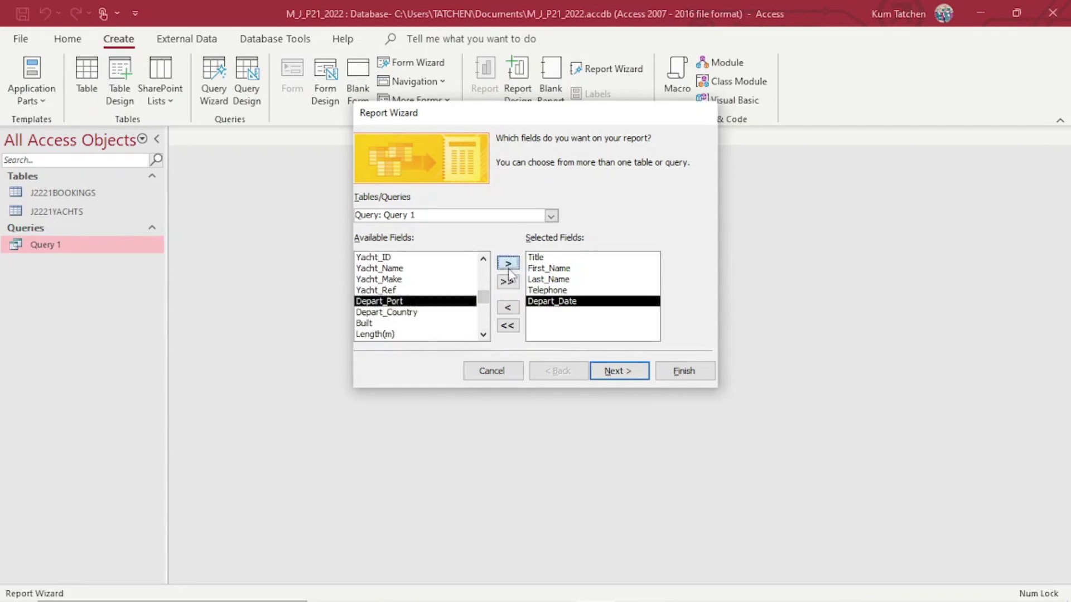
{"action": "left_click", "coordinate": [396, 279]}
{"action": "left_click", "coordinate": [399, 268]}
{"action": "left_click", "coordinate": [507, 262]}
{"action": "mouse_move", "coordinate": [512, 598]}
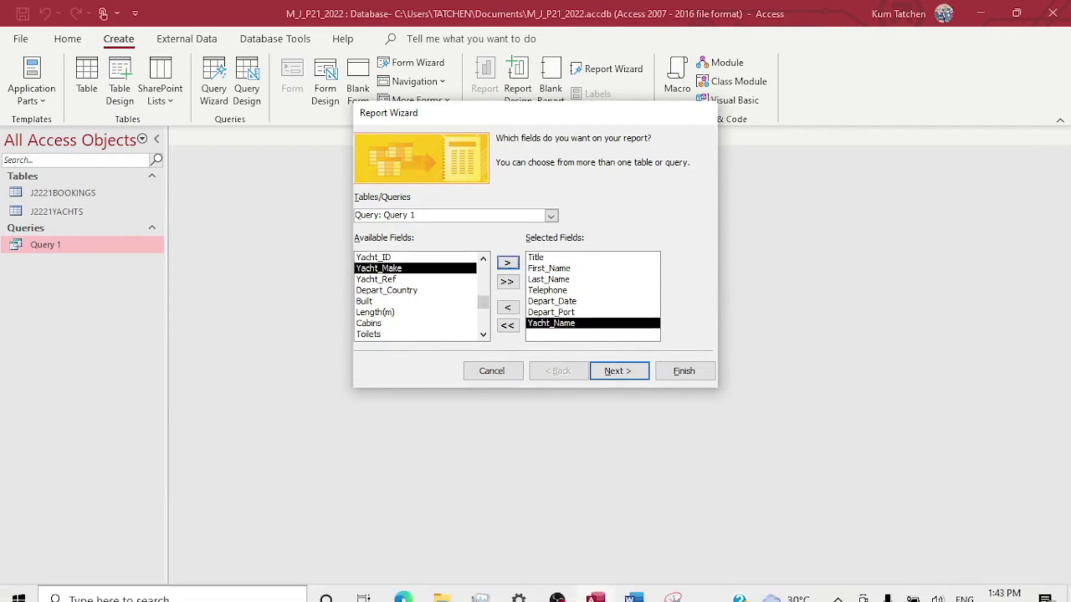
{"action": "left_click", "coordinate": [403, 587]}
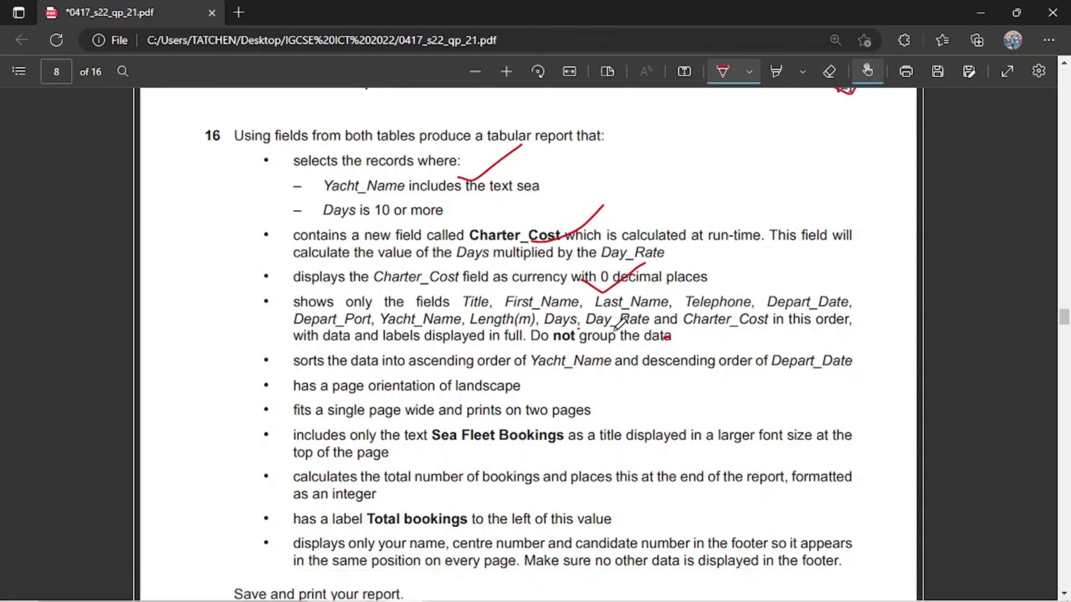
Add Length(m) and Days to the report's selected fields.
{"action": "mouse_move", "coordinate": [509, 599]}
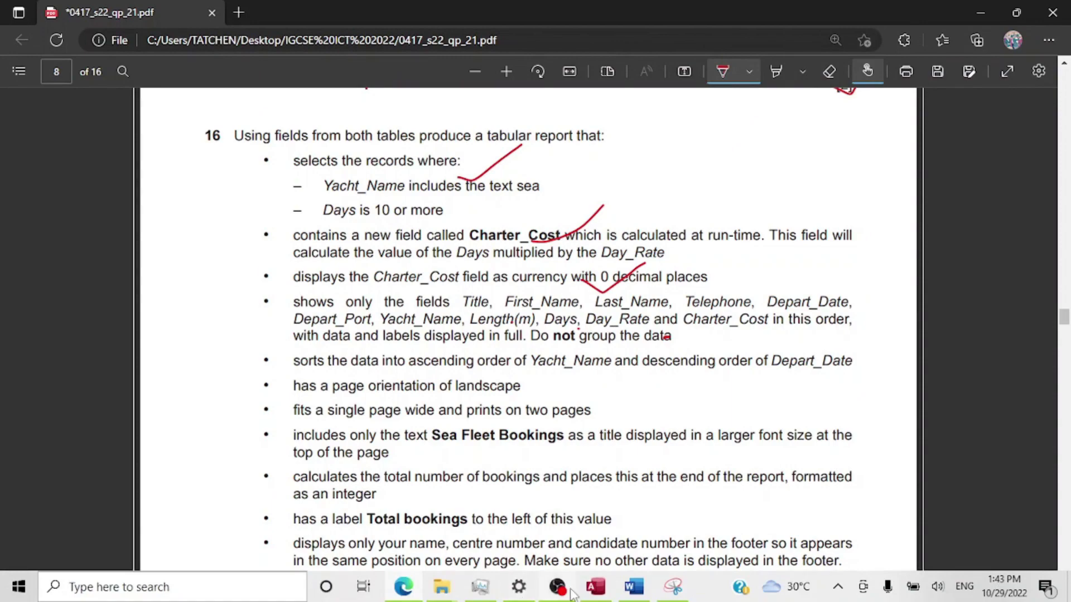
{"action": "left_click", "coordinate": [596, 587]}
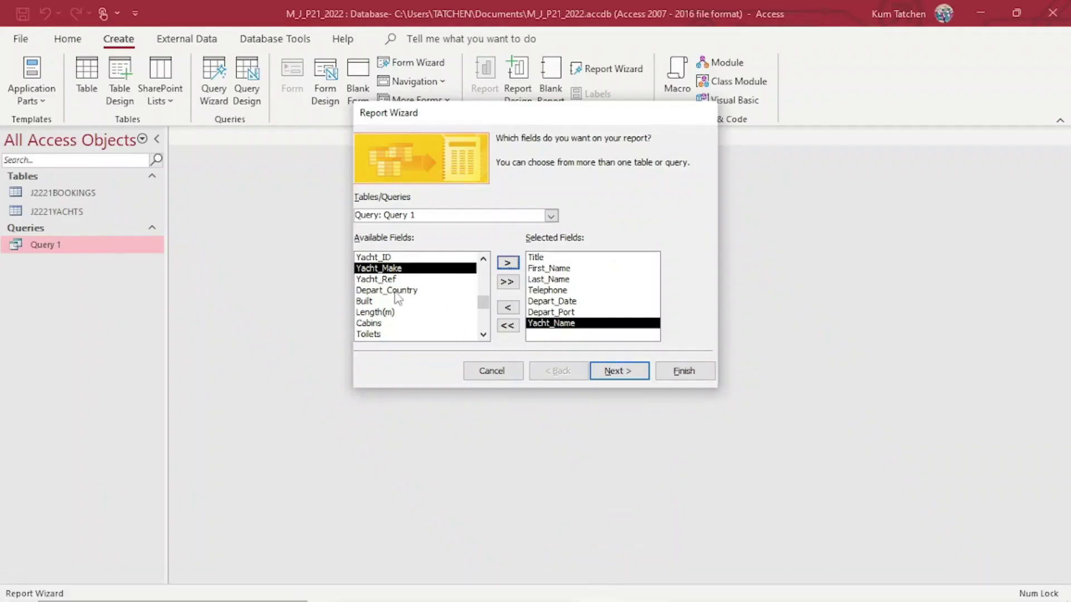
{"action": "left_click", "coordinate": [383, 312]}
{"action": "left_click", "coordinate": [508, 263]}
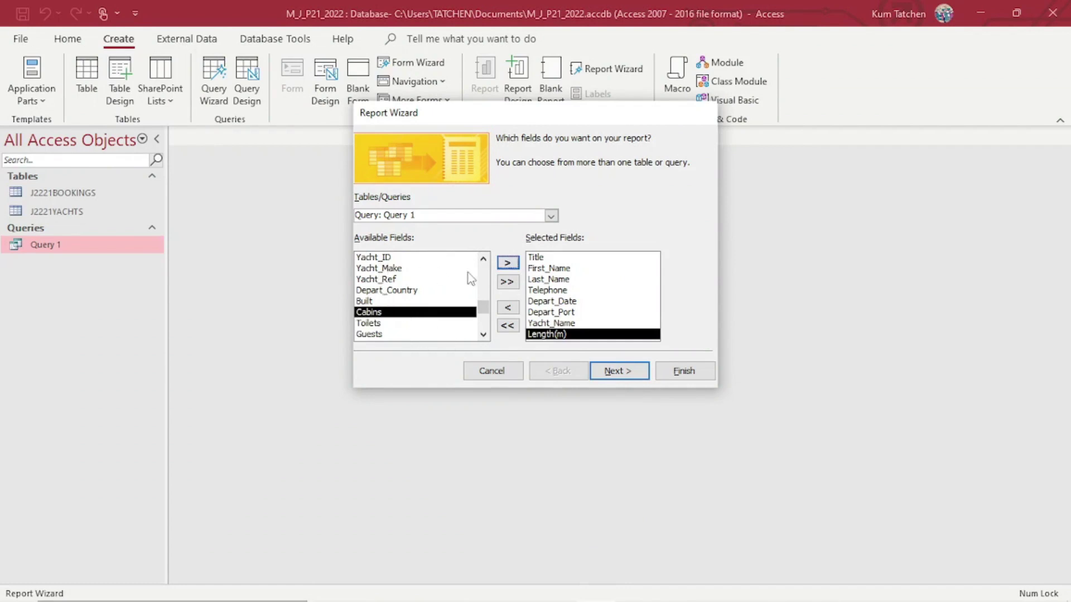
{"action": "left_click", "coordinate": [483, 259]}
{"action": "left_click", "coordinate": [483, 259]}
{"action": "left_click", "coordinate": [393, 270]}
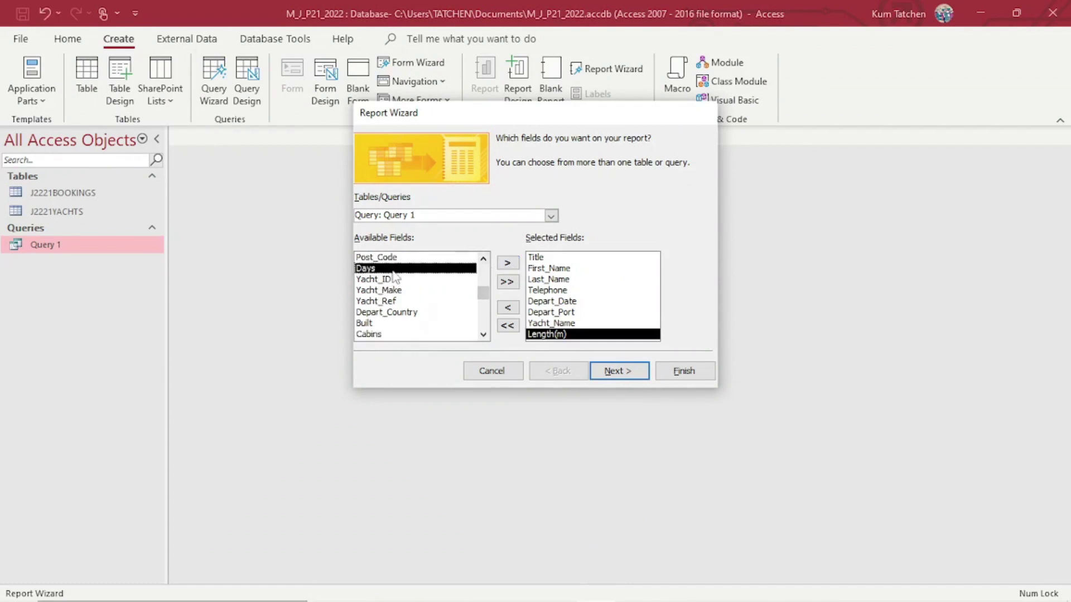
{"action": "left_click", "coordinate": [507, 263]}
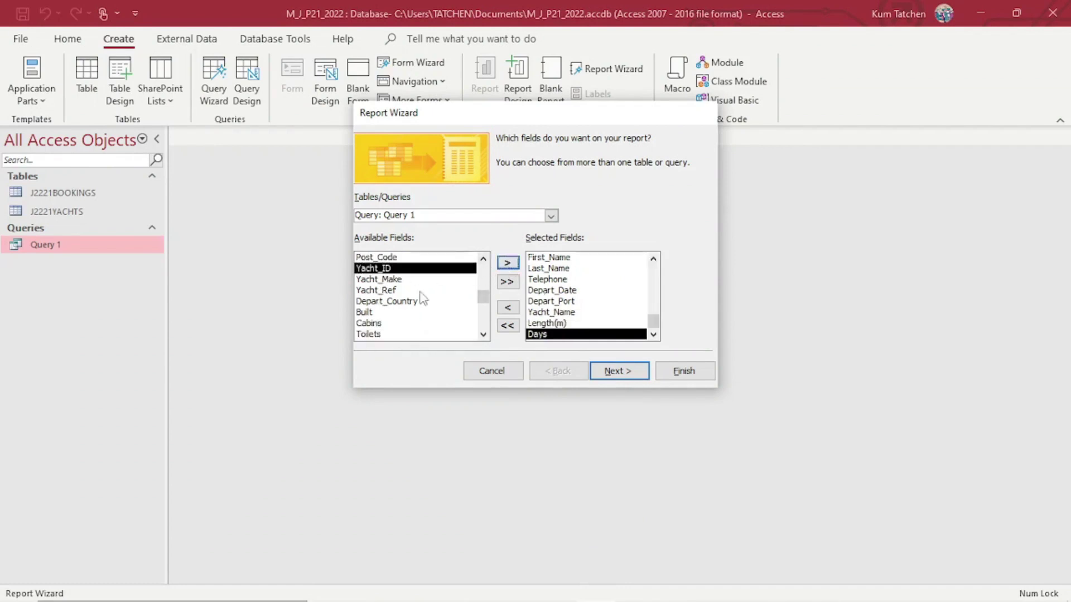
Add Day_Rate and Charter_Cost, then advance to the grouping step.
{"action": "scroll", "coordinate": [417, 331], "scroll_direction": "down", "scroll_amount": 1}
{"action": "left_click", "coordinate": [383, 323]}
{"action": "left_click", "coordinate": [507, 262]}
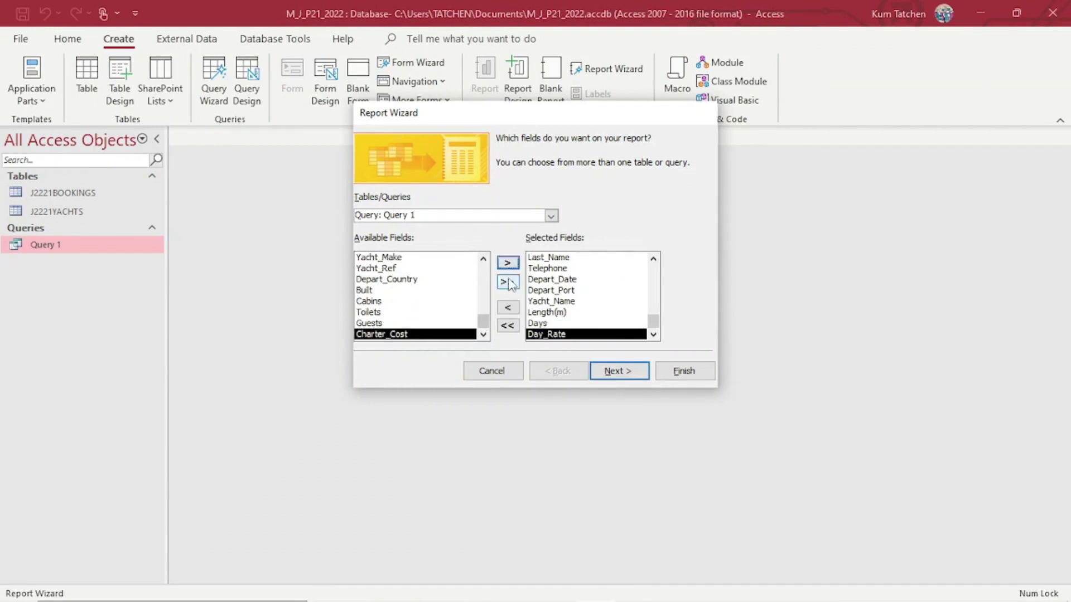
{"action": "left_click", "coordinate": [507, 262]}
{"action": "left_click", "coordinate": [618, 372]}
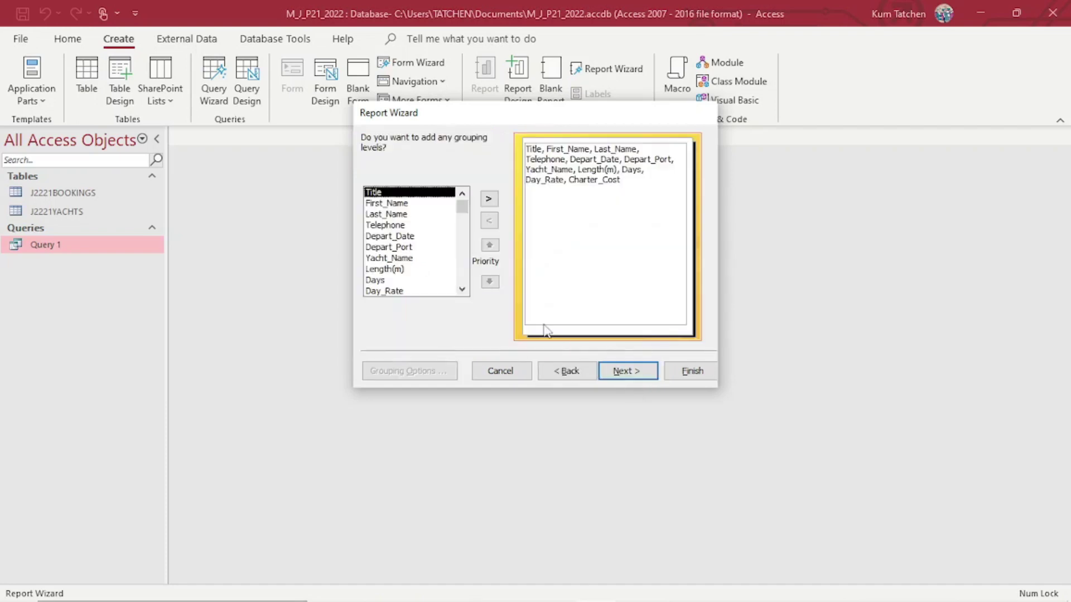
Tick the field-list requirement on the exam PDF, then continue with no grouping levels.
{"action": "left_click", "coordinate": [399, 591]}
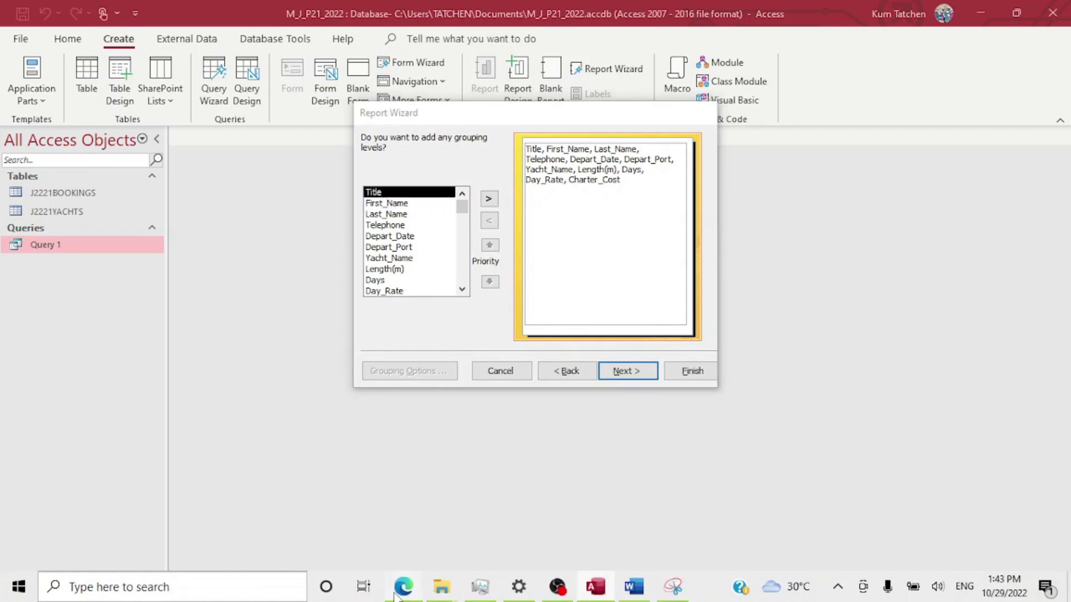
{"action": "left_click_drag", "start_coordinate": [648, 332], "coordinate": [703, 289]}
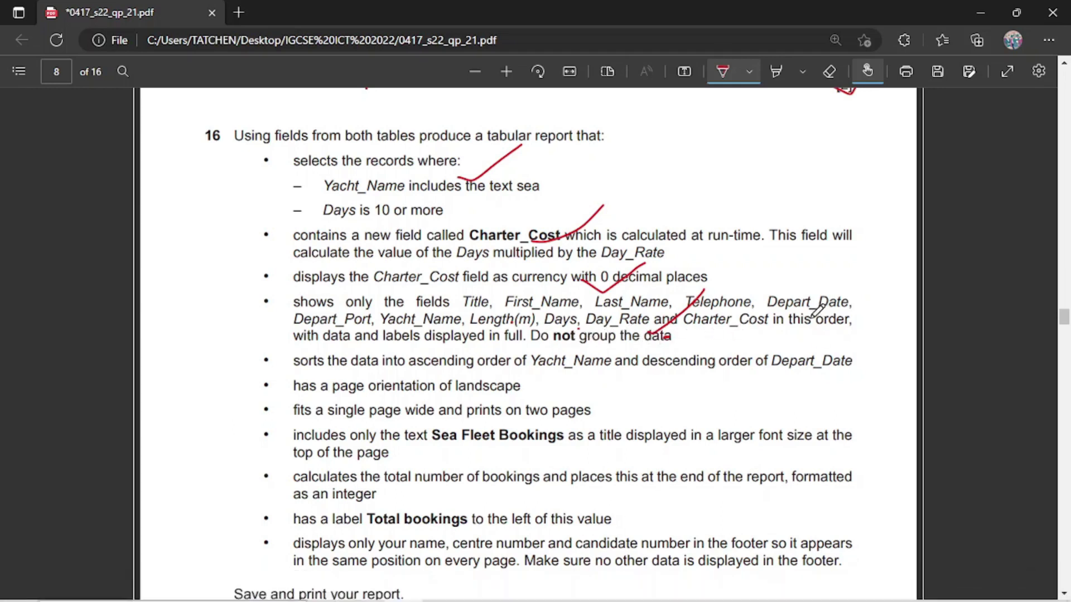
{"action": "mouse_move", "coordinate": [673, 592]}
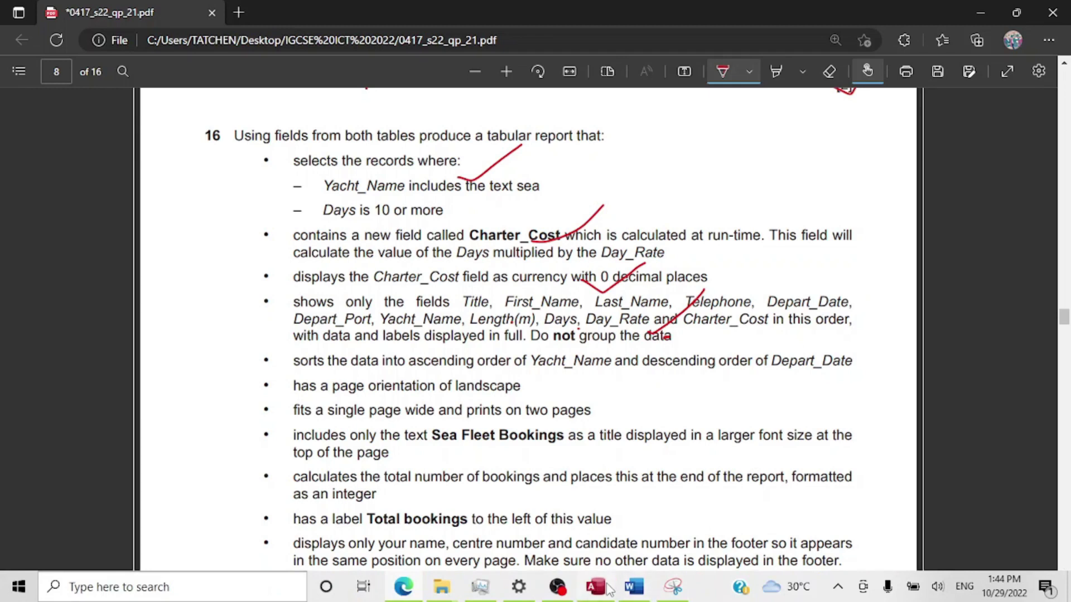
{"action": "mouse_move", "coordinate": [608, 590]}
{"action": "left_click", "coordinate": [615, 532]}
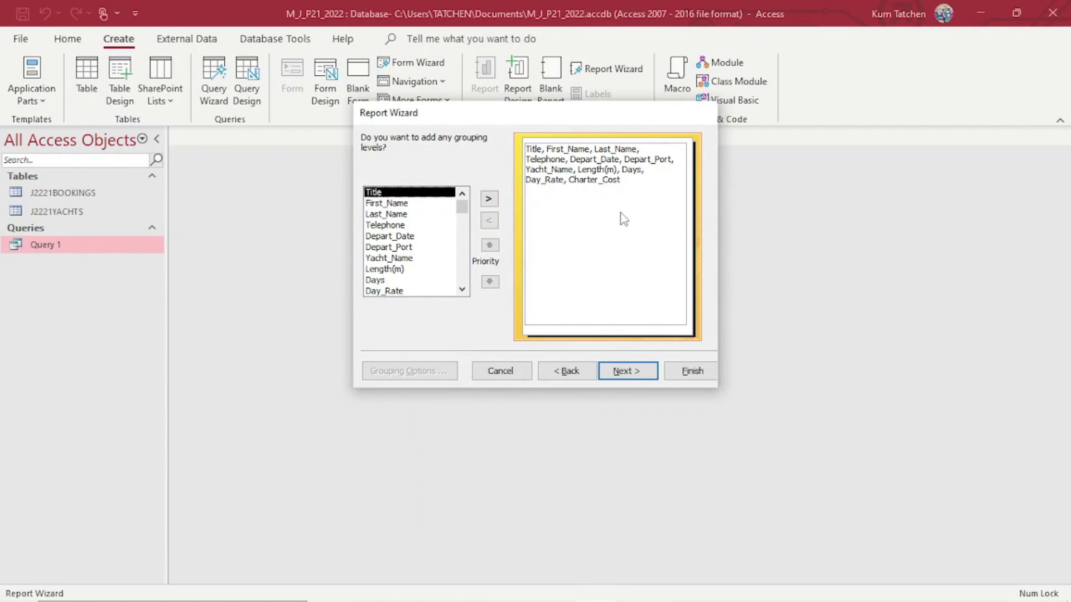
{"action": "left_click", "coordinate": [489, 199]}
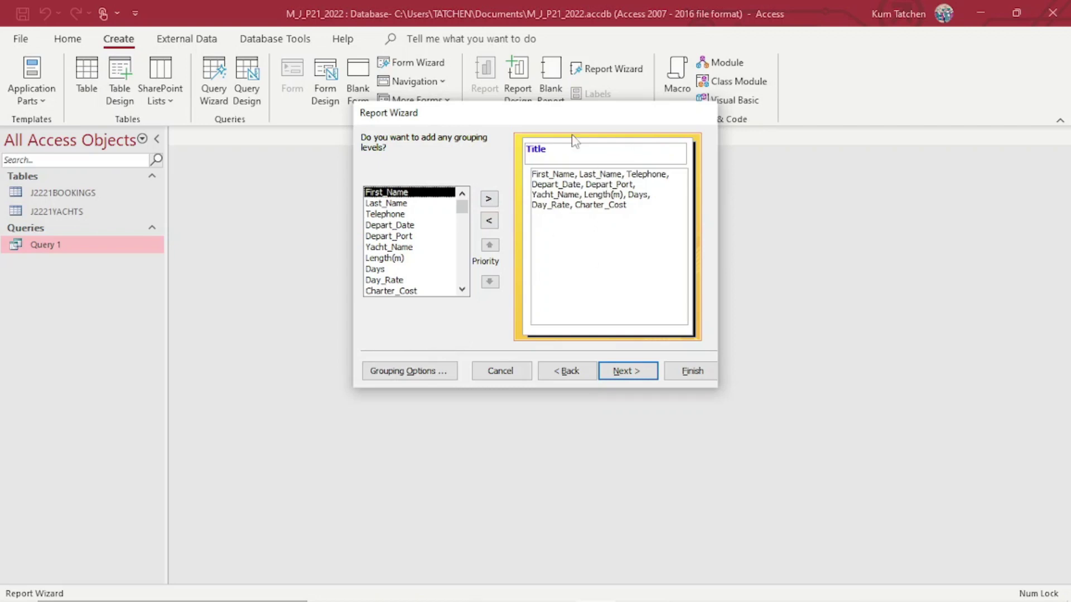
{"action": "left_click", "coordinate": [489, 221]}
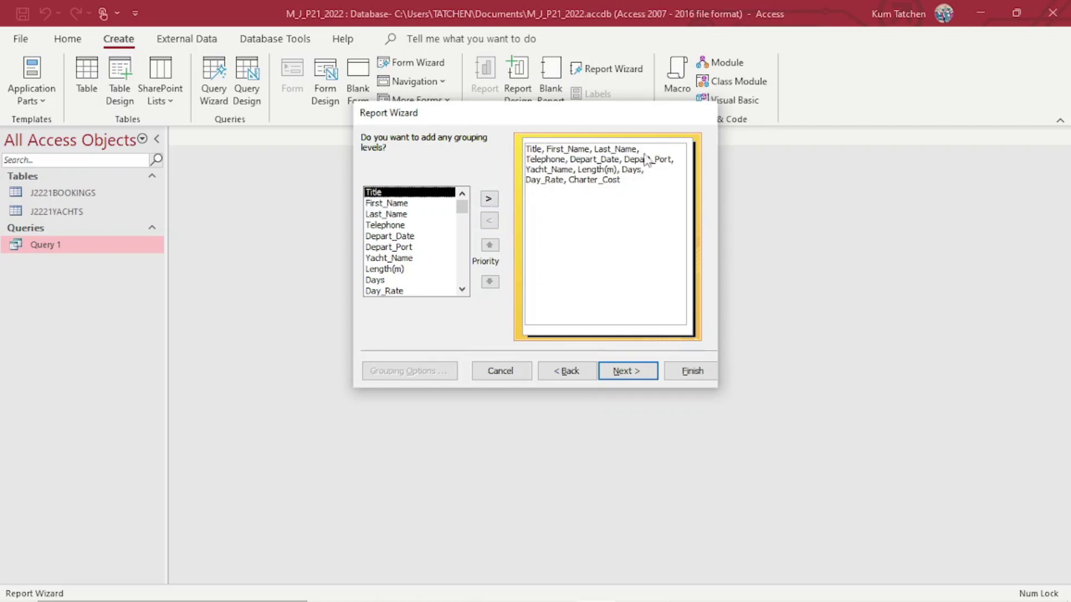
{"action": "left_click", "coordinate": [630, 375]}
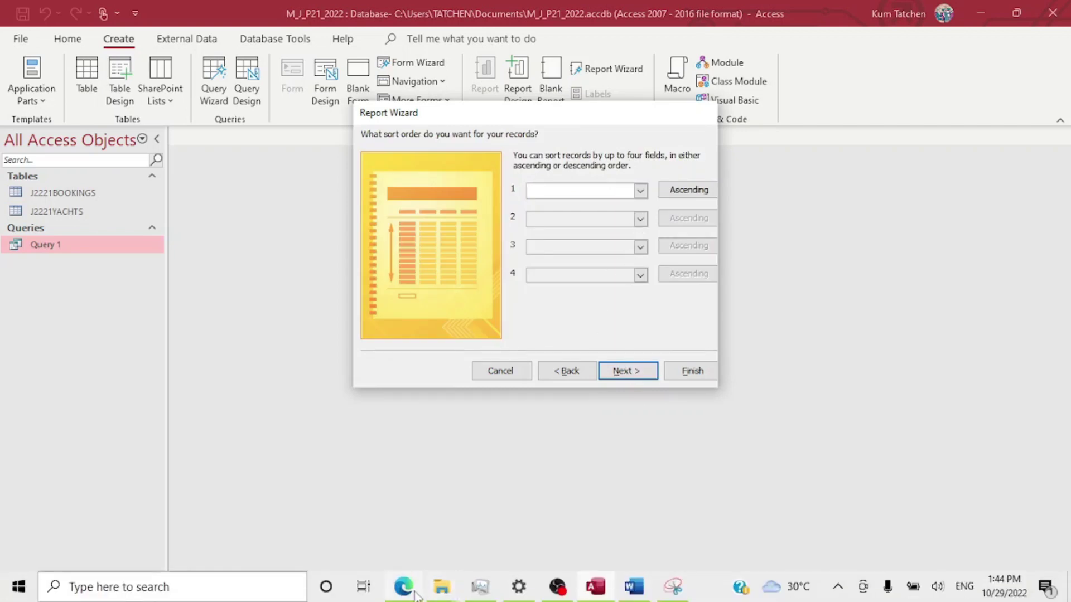
Tick the sort-order requirement on the exam paper and sort first by Yacht_Name.
{"action": "left_click", "coordinate": [411, 593]}
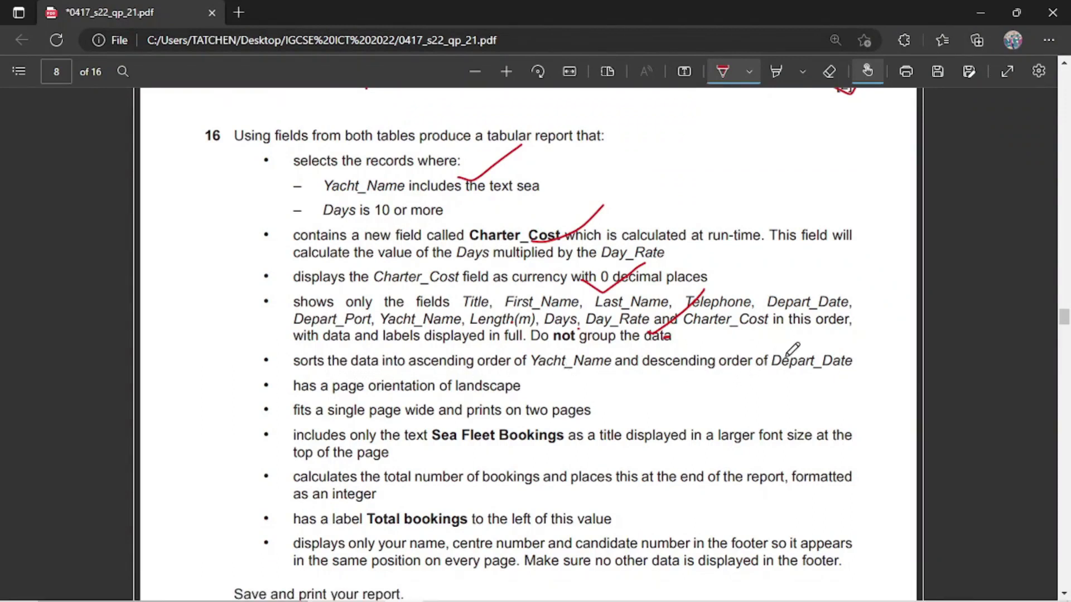
{"action": "left_click_drag", "start_coordinate": [854, 369], "coordinate": [874, 353]}
{"action": "mouse_move", "coordinate": [585, 592]}
{"action": "left_click", "coordinate": [595, 587]}
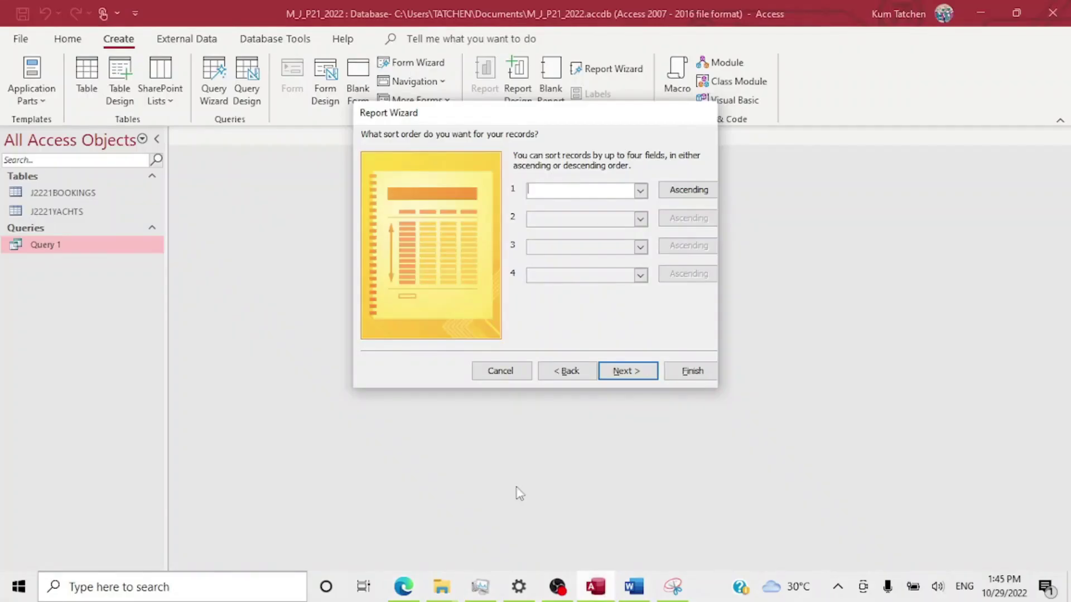
{"action": "left_click", "coordinate": [640, 191]}
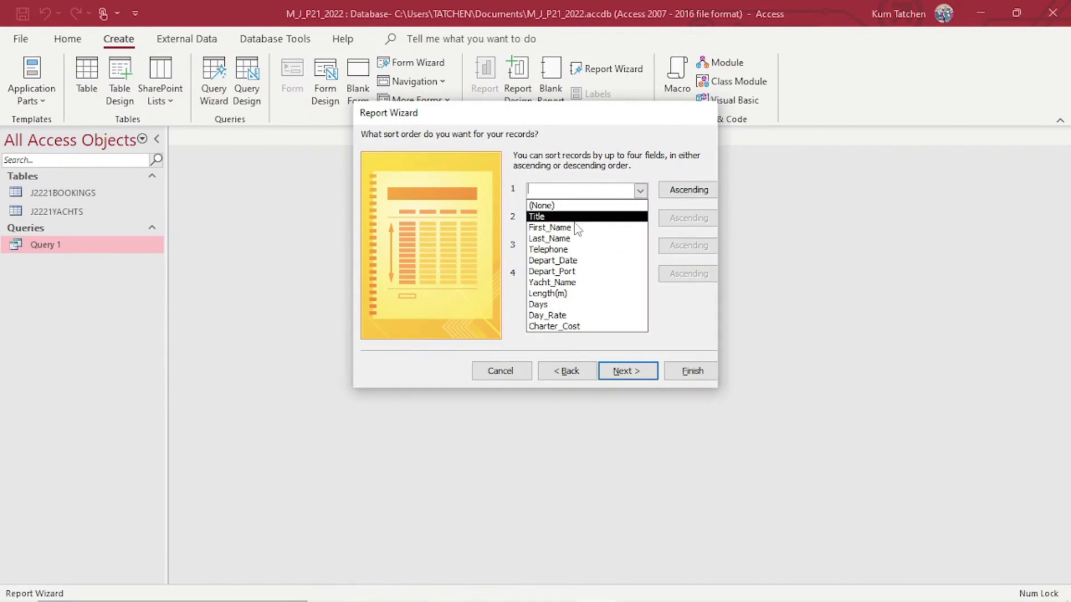
{"action": "left_click", "coordinate": [571, 284]}
Add Depart_Date as a descending second sort.
{"action": "mouse_move", "coordinate": [625, 599]}
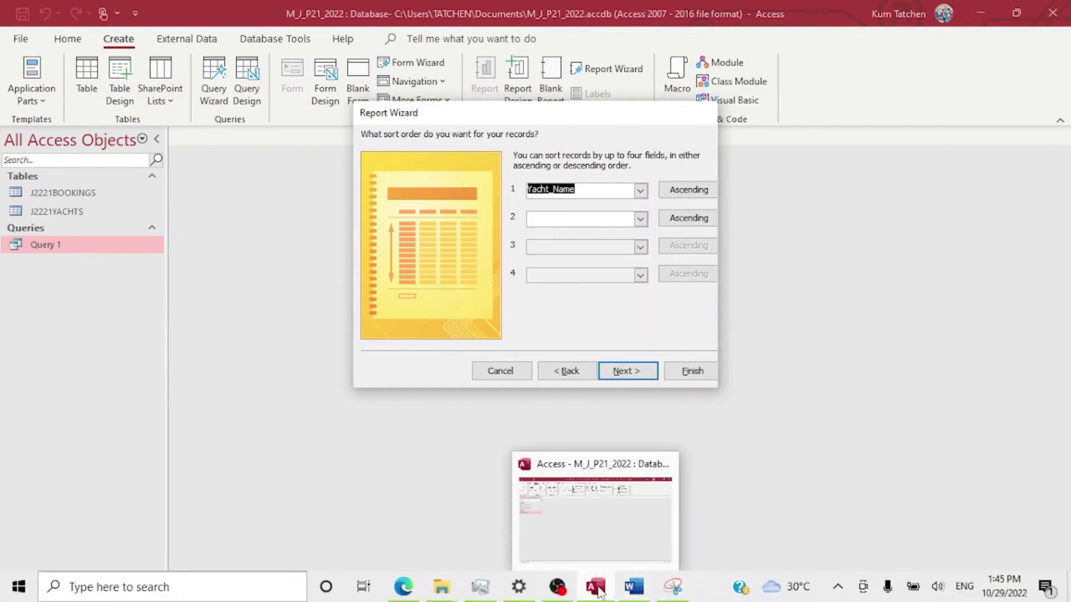
{"action": "left_click", "coordinate": [414, 588]}
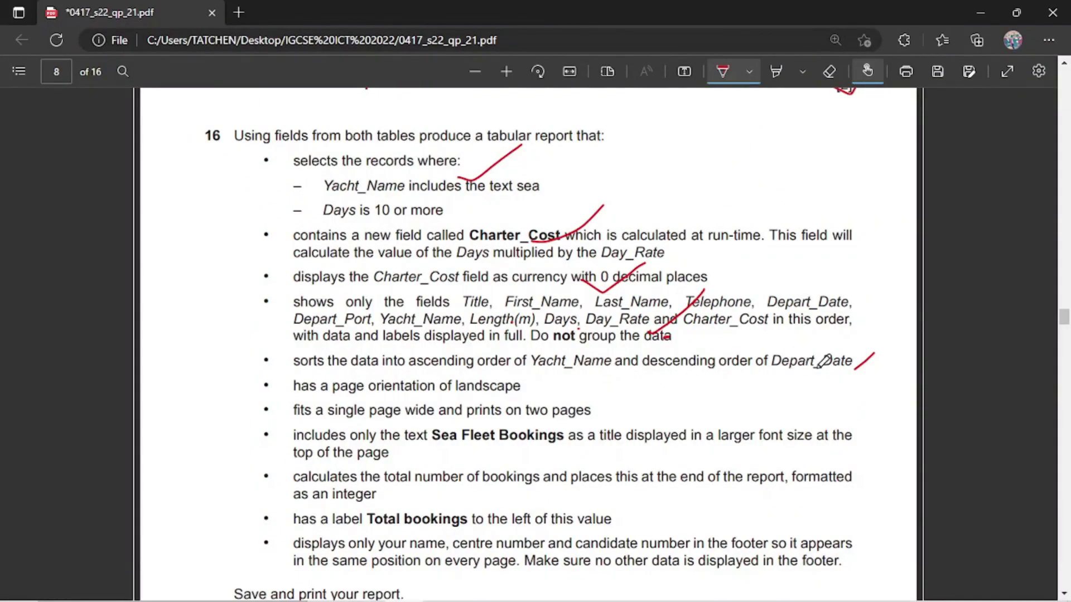
{"action": "left_click", "coordinate": [596, 587]}
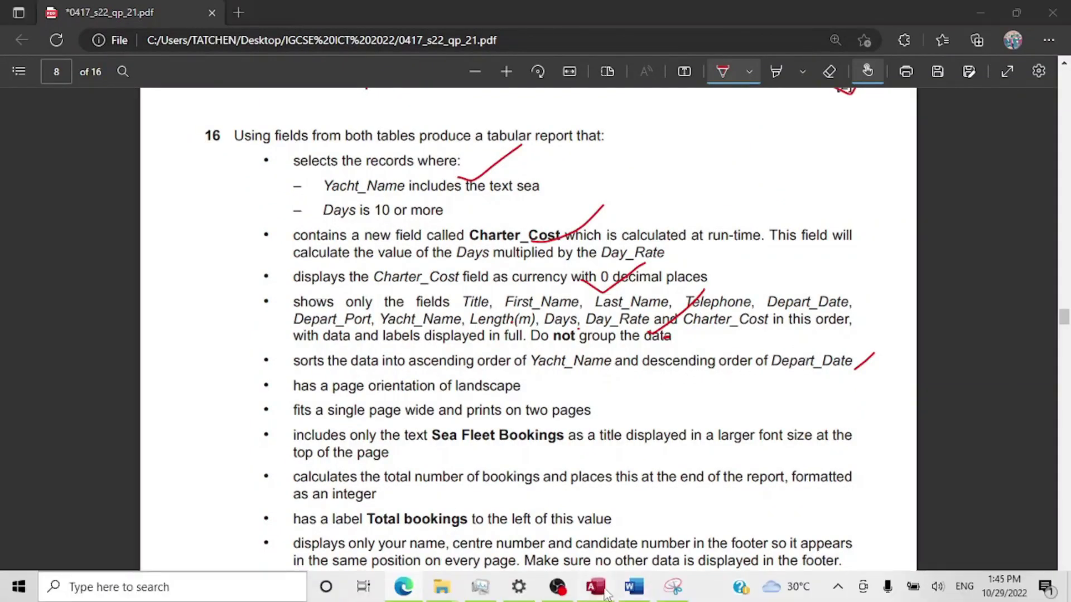
{"action": "left_click", "coordinate": [640, 218]}
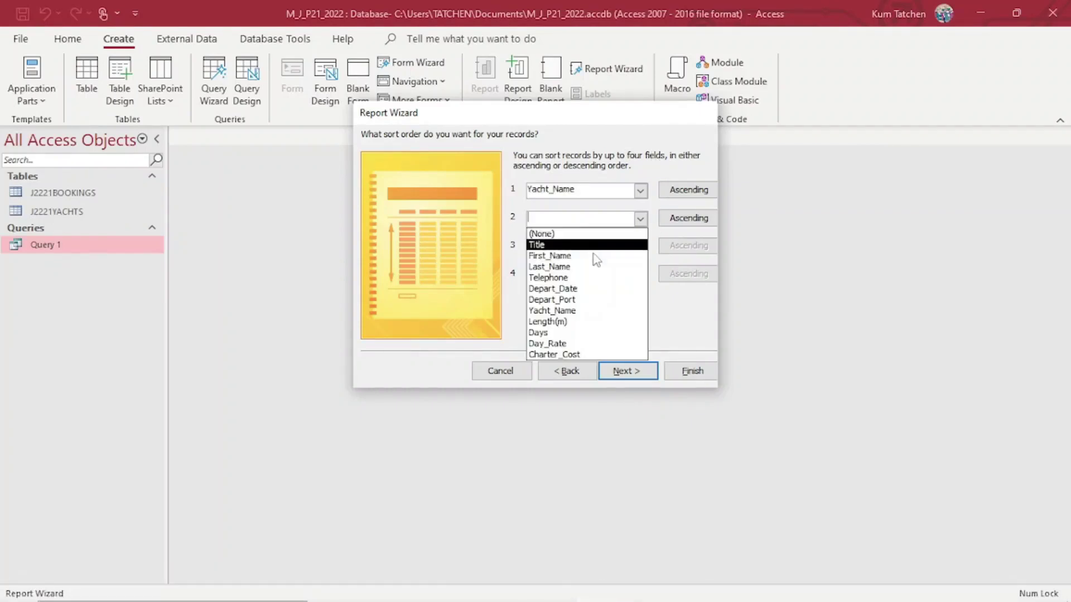
{"action": "left_click", "coordinate": [578, 290]}
{"action": "left_click", "coordinate": [686, 219]}
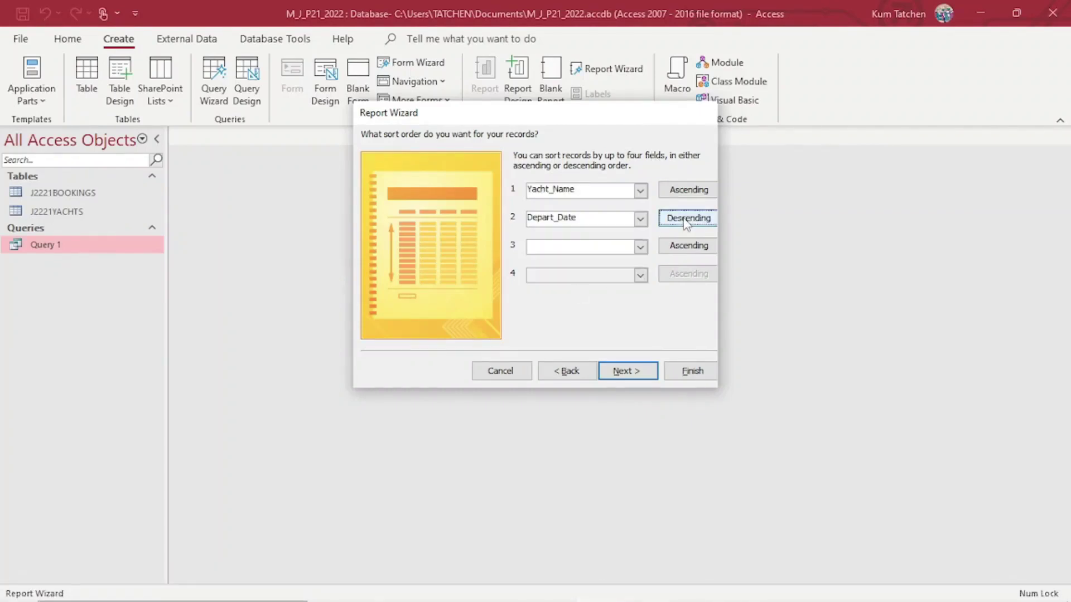
Set the tabular report layout to landscape orientation.
{"action": "left_click", "coordinate": [628, 371]}
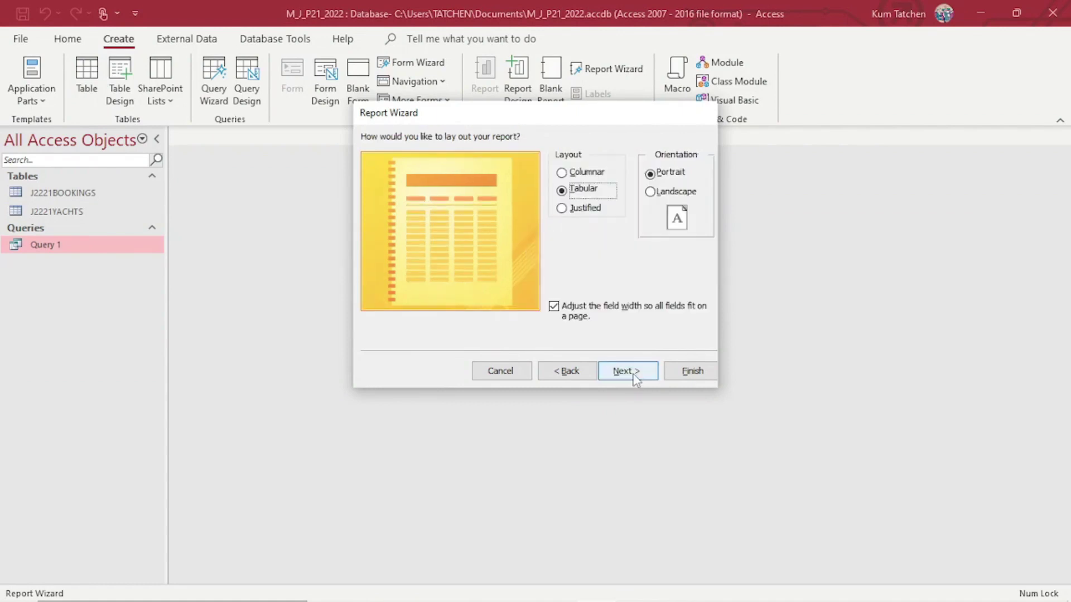
{"action": "left_click", "coordinate": [681, 194]}
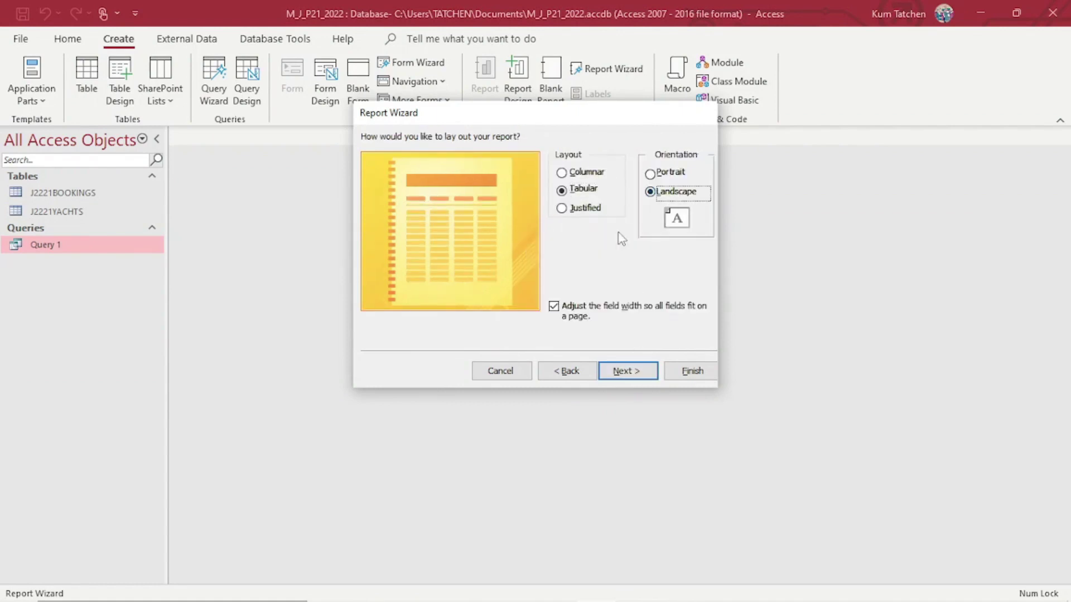
{"action": "mouse_move", "coordinate": [557, 599]}
{"action": "left_click", "coordinate": [406, 595]}
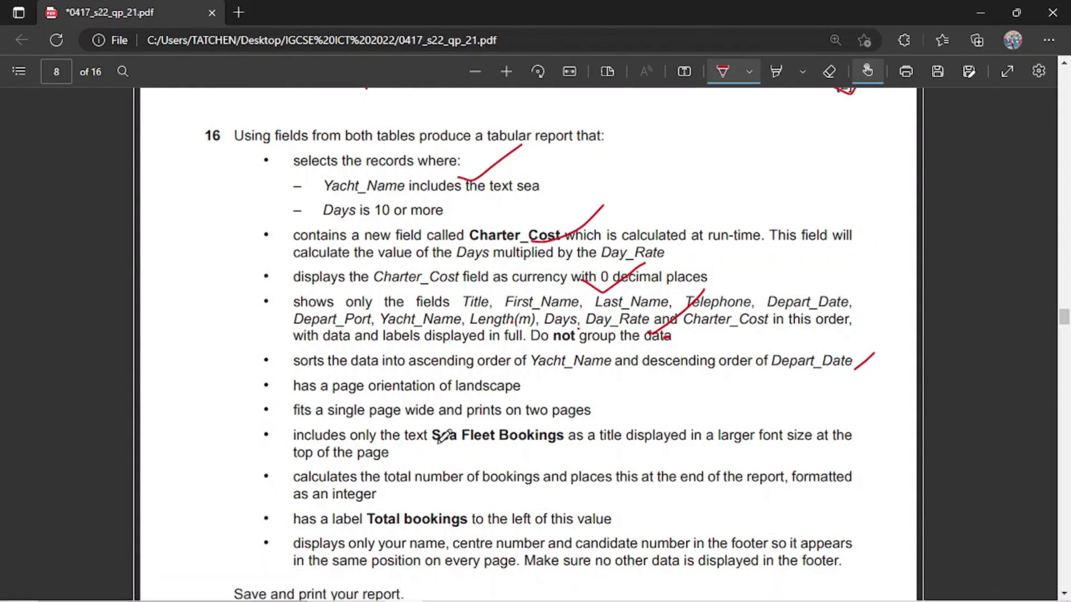
Exit ink mode and select the 'Sea Fleet Bookings' title text in question 16.
{"action": "key", "text": "Escape"}
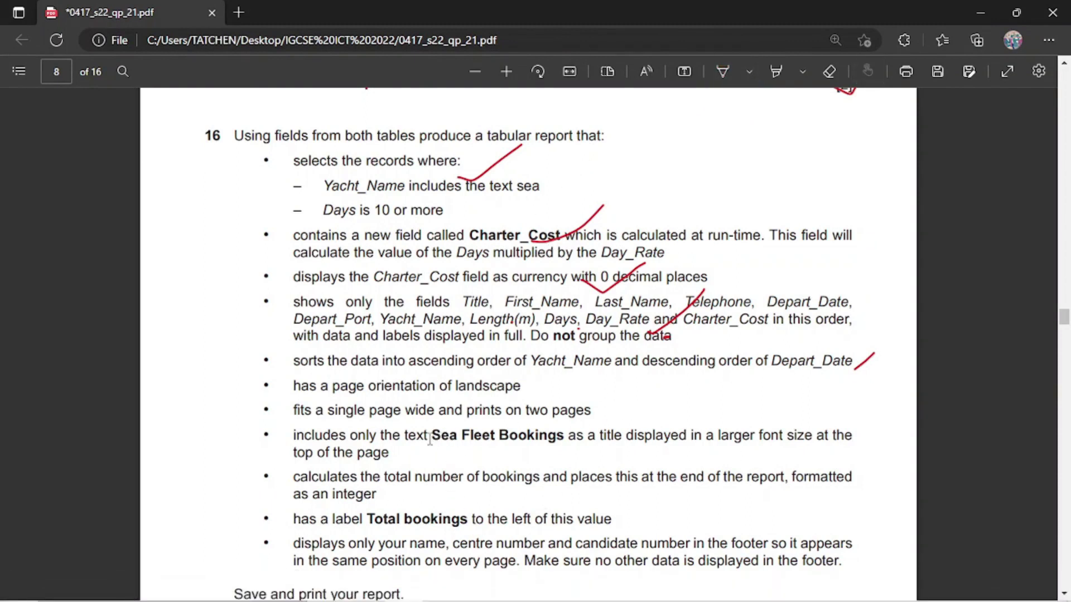
{"action": "left_click_drag", "start_coordinate": [436, 437], "coordinate": [559, 435]}
{"action": "key", "text": "ctrl+c"}
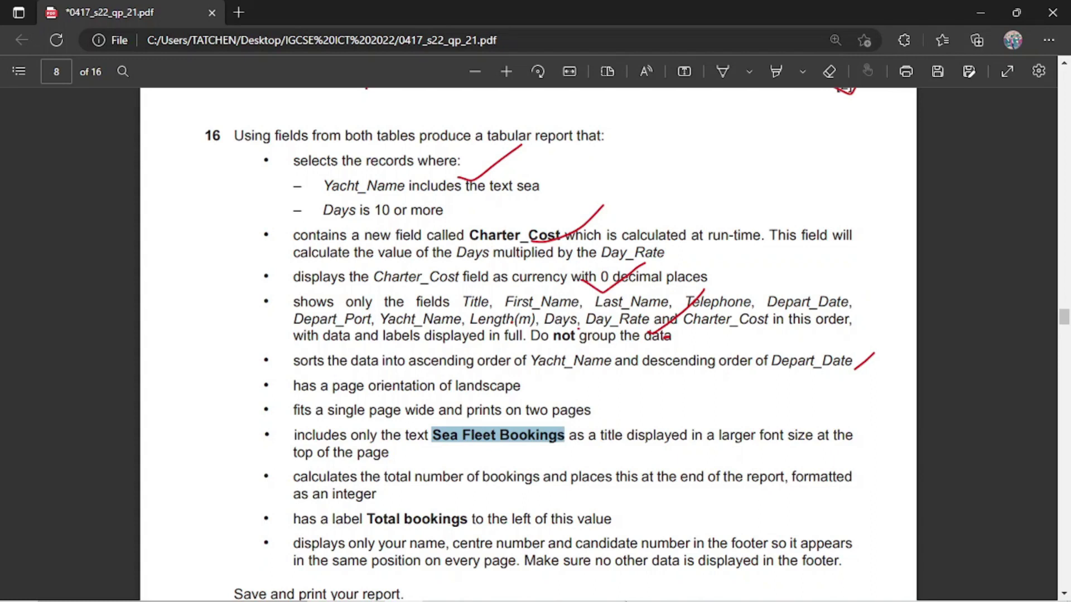
{"action": "mouse_move", "coordinate": [645, 601]}
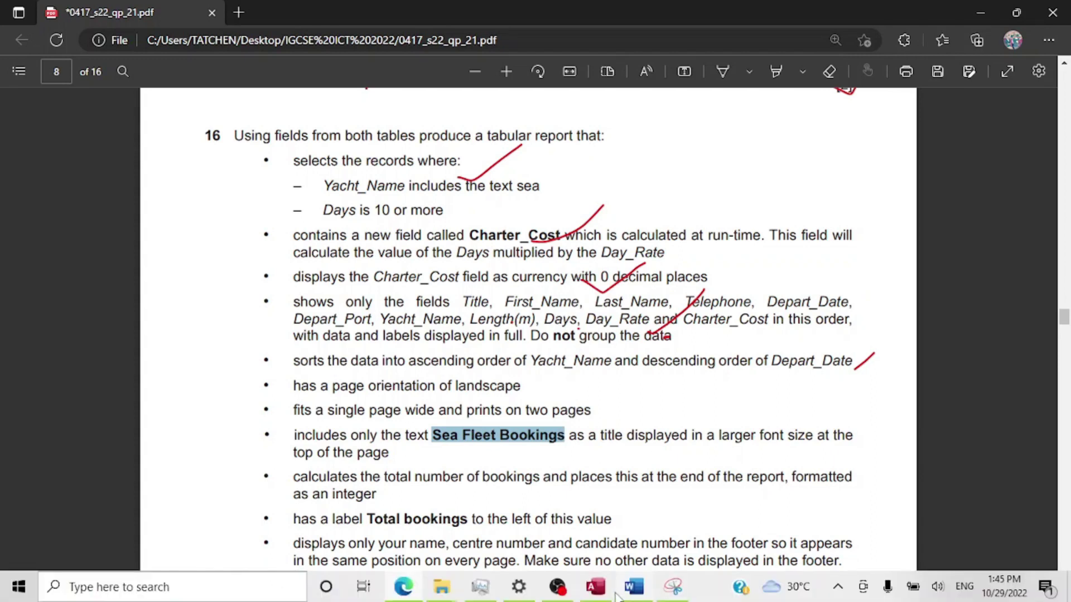
{"action": "left_click", "coordinate": [595, 587]}
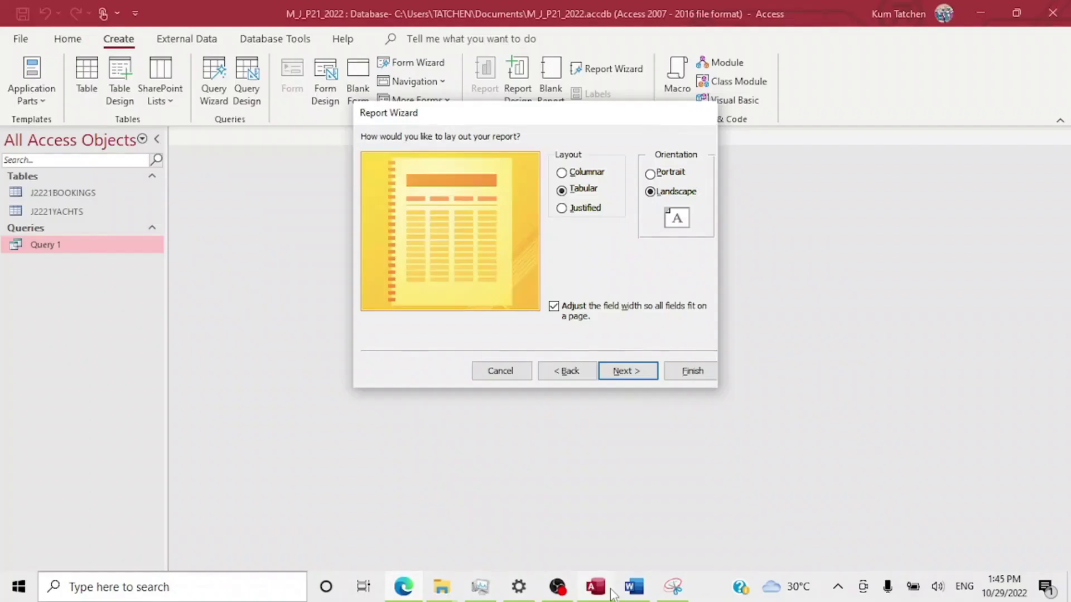
Replace the title 'Query 1' with 'Sea Fleet Bookings' and finish, opening the report in Design View.
{"action": "left_click", "coordinate": [645, 375]}
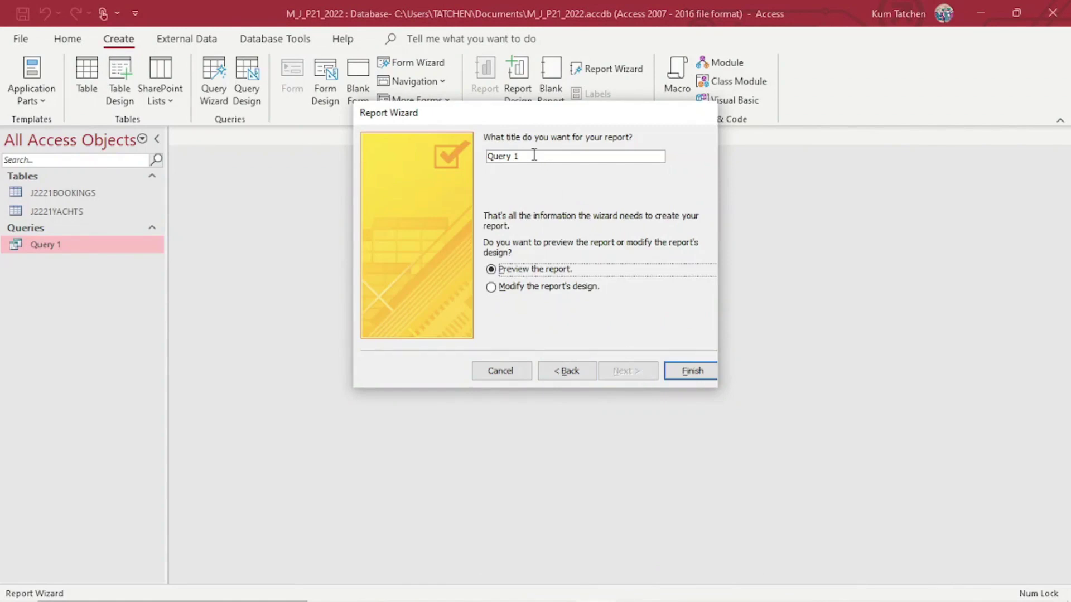
{"action": "left_click_drag", "start_coordinate": [532, 155], "coordinate": [467, 151]}
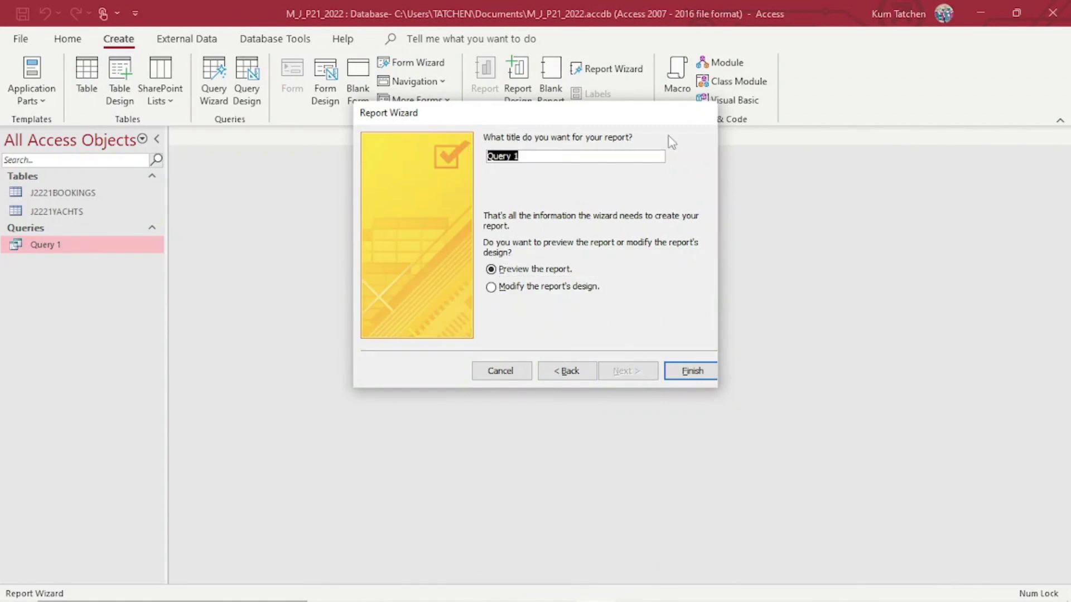
{"action": "key", "text": "ctrl+v"}
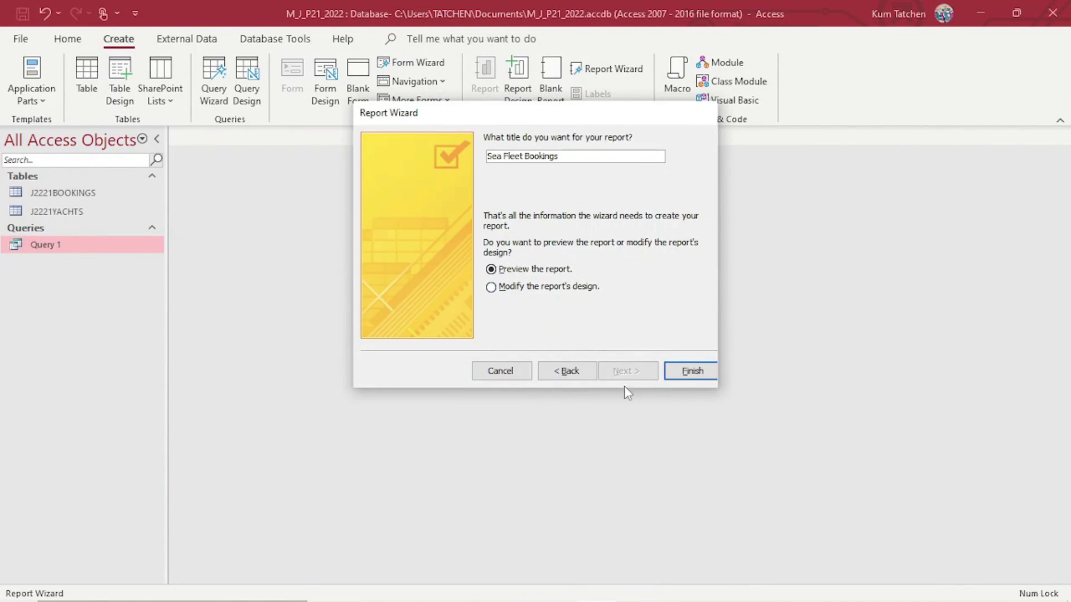
{"action": "left_click", "coordinate": [580, 290]}
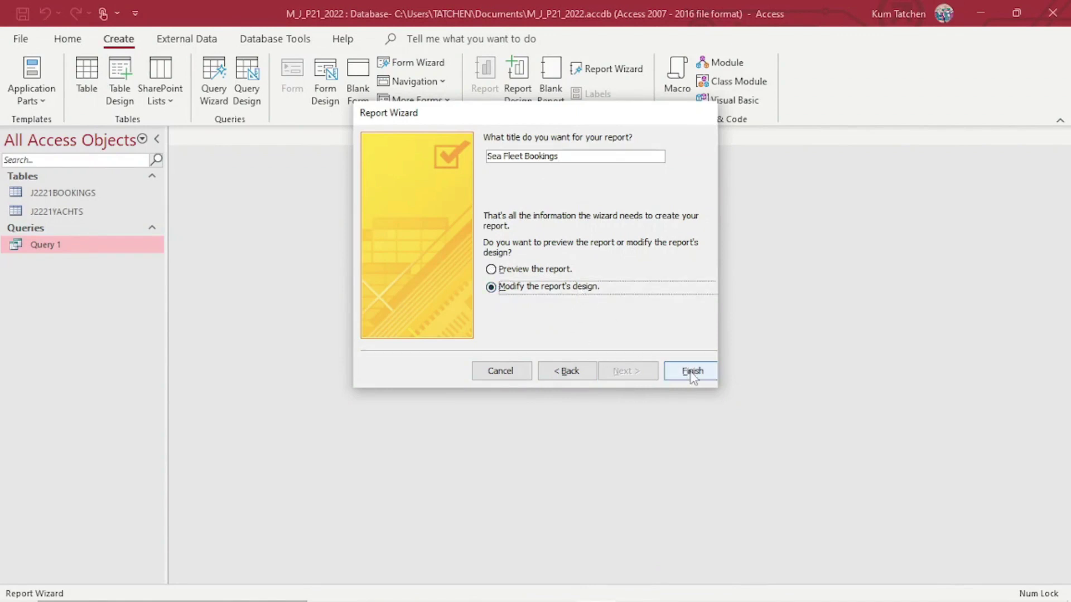
{"action": "left_click", "coordinate": [692, 371]}
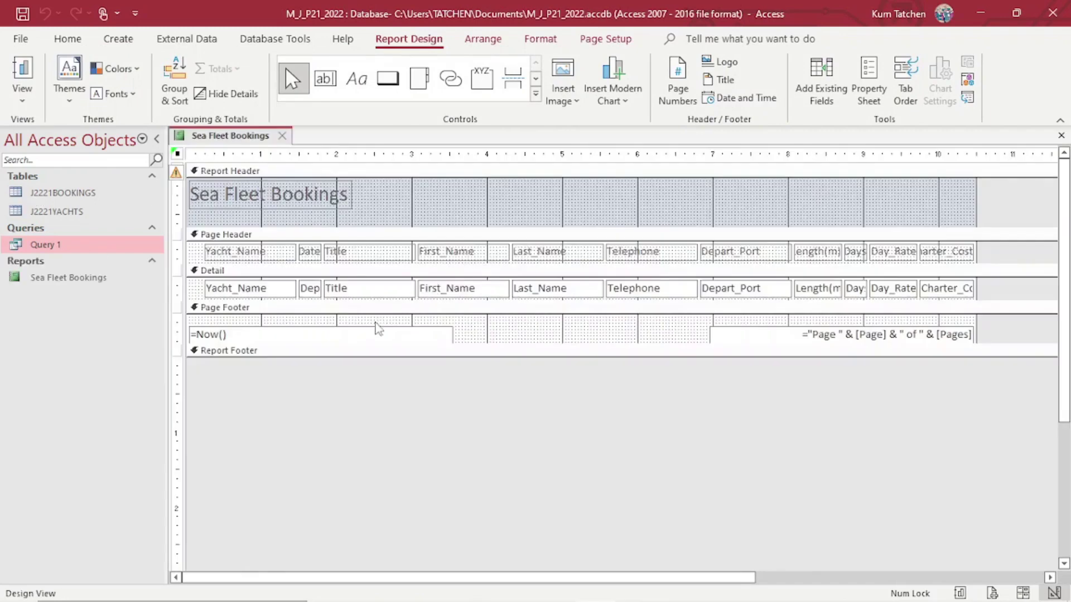
Open the Sea Fleet Bookings report from the Navigation Pane to view its booking records.
{"action": "double_click", "coordinate": [70, 279]}
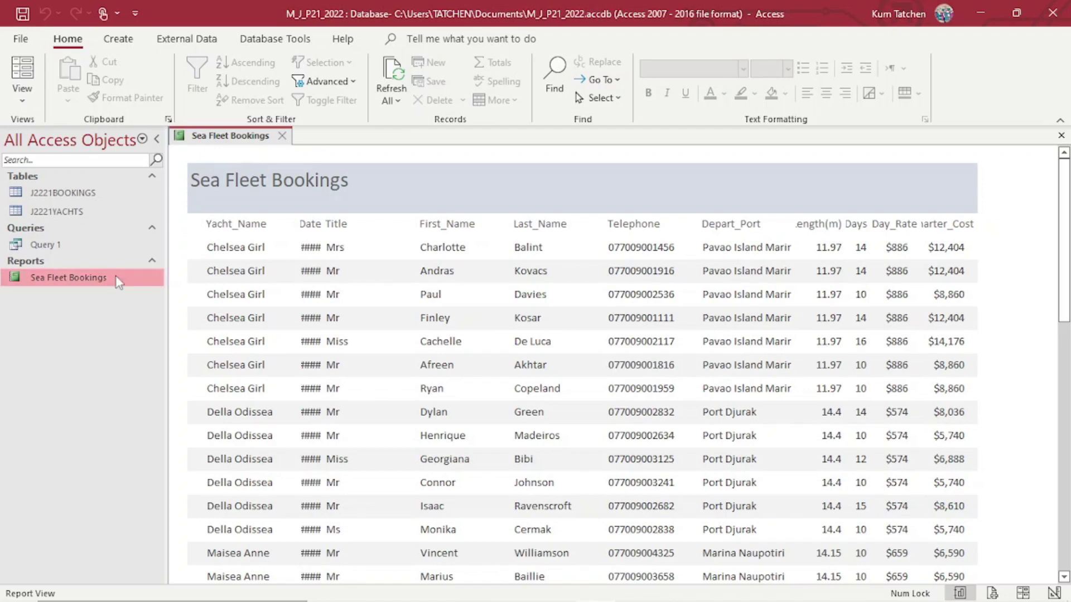
Launch the Report Wizard on Query 1 and add Title, First_Name and Last_Name.
{"action": "left_click", "coordinate": [116, 42]}
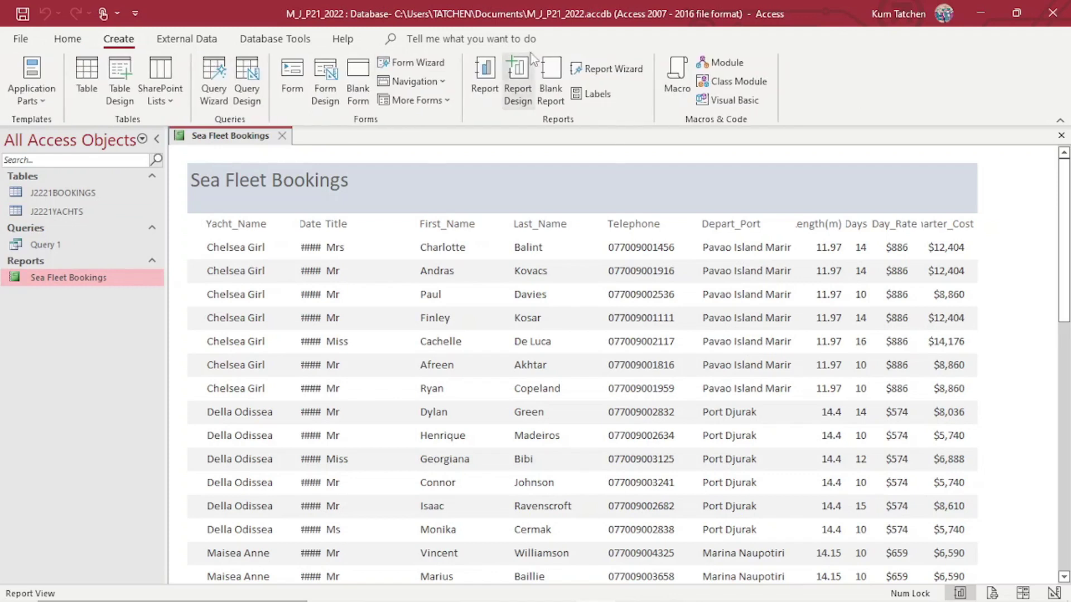
{"action": "left_click", "coordinate": [608, 68]}
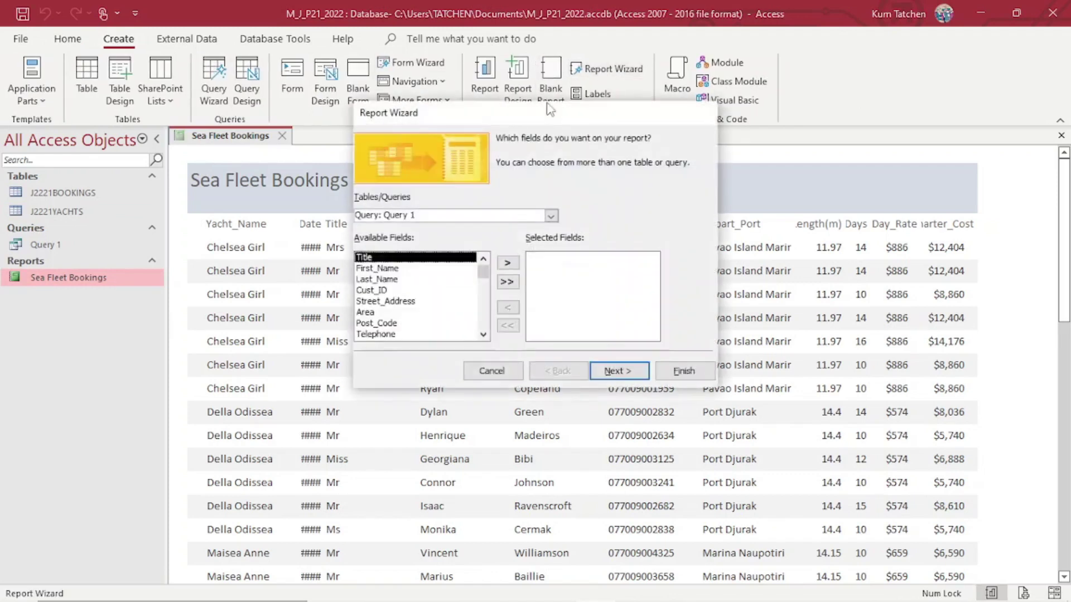
{"action": "left_click", "coordinate": [508, 263]}
{"action": "left_click", "coordinate": [509, 264]}
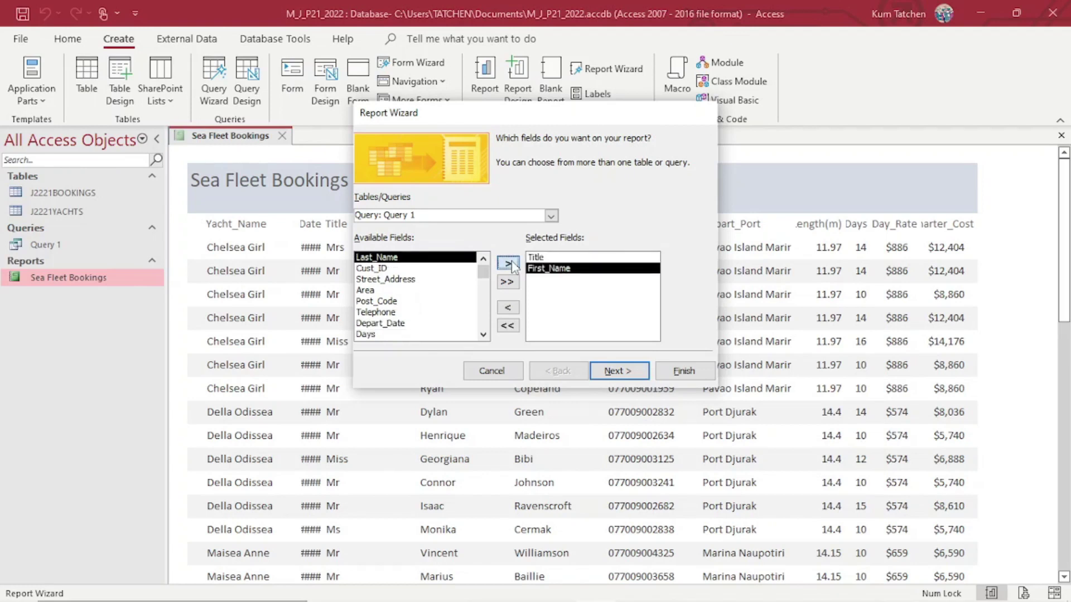
{"action": "left_click", "coordinate": [509, 263]}
Add Telephone, Depart_Date and Depart_Port to the chosen fields.
{"action": "left_click", "coordinate": [387, 302]}
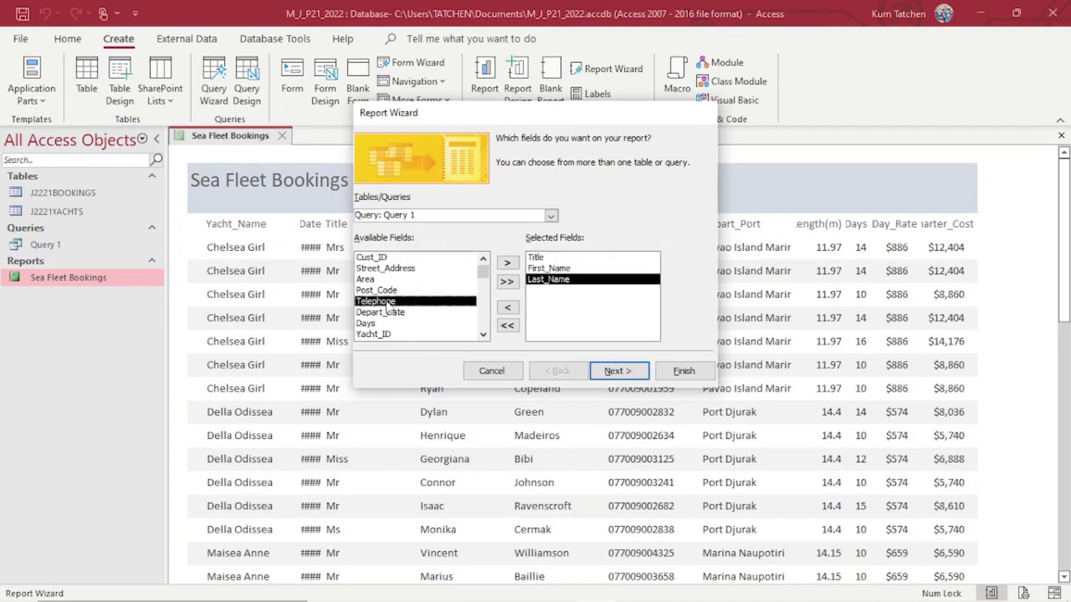
{"action": "left_click", "coordinate": [508, 263]}
{"action": "left_click", "coordinate": [516, 265]}
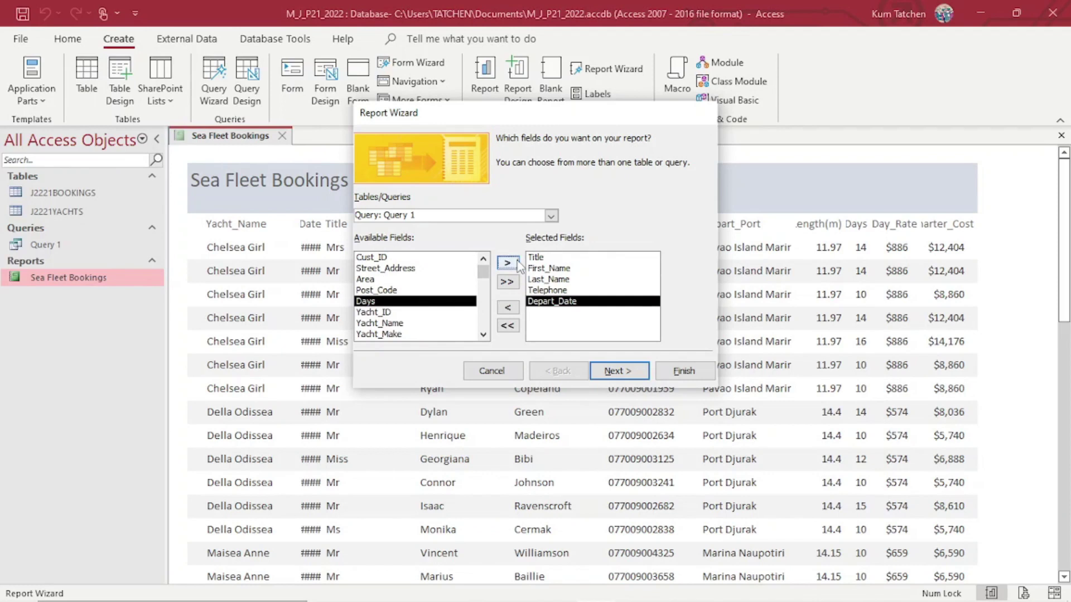
{"action": "left_click", "coordinate": [482, 335]}
{"action": "left_click", "coordinate": [482, 335]}
{"action": "left_click", "coordinate": [483, 334]}
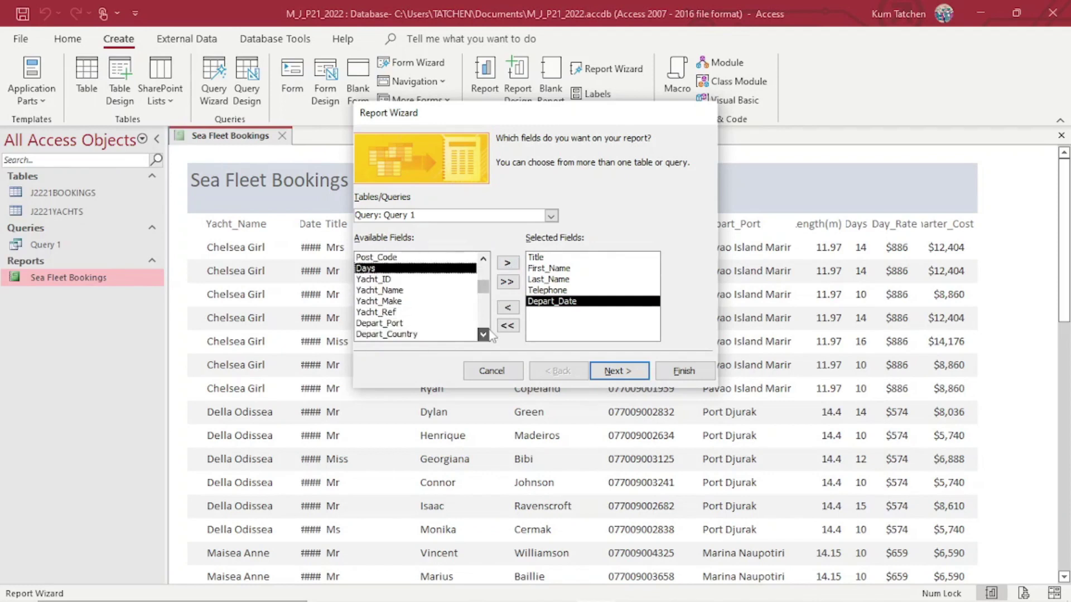
{"action": "left_click", "coordinate": [398, 323]}
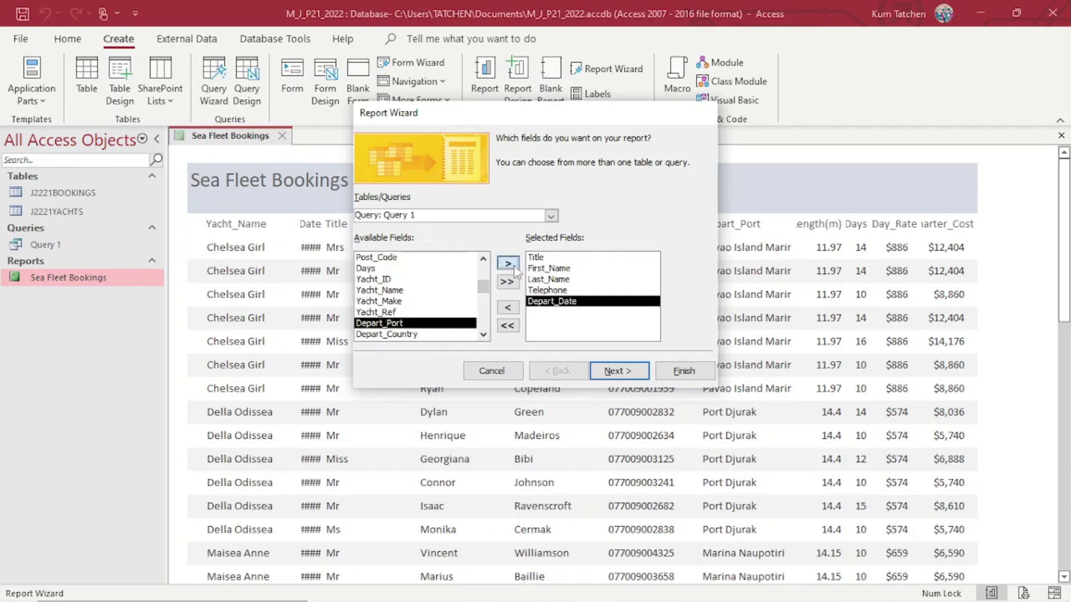
{"action": "left_click", "coordinate": [513, 265]}
{"action": "left_click", "coordinate": [483, 335]}
{"action": "left_click", "coordinate": [483, 335]}
{"action": "left_click", "coordinate": [482, 334]}
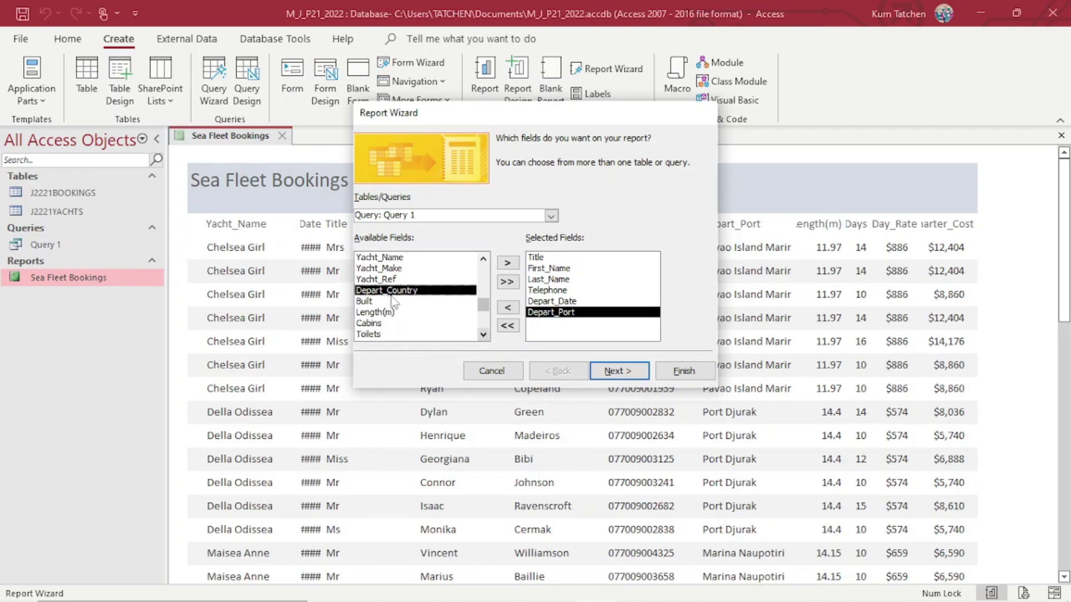
{"action": "left_click", "coordinate": [483, 334]}
{"action": "left_click", "coordinate": [482, 334]}
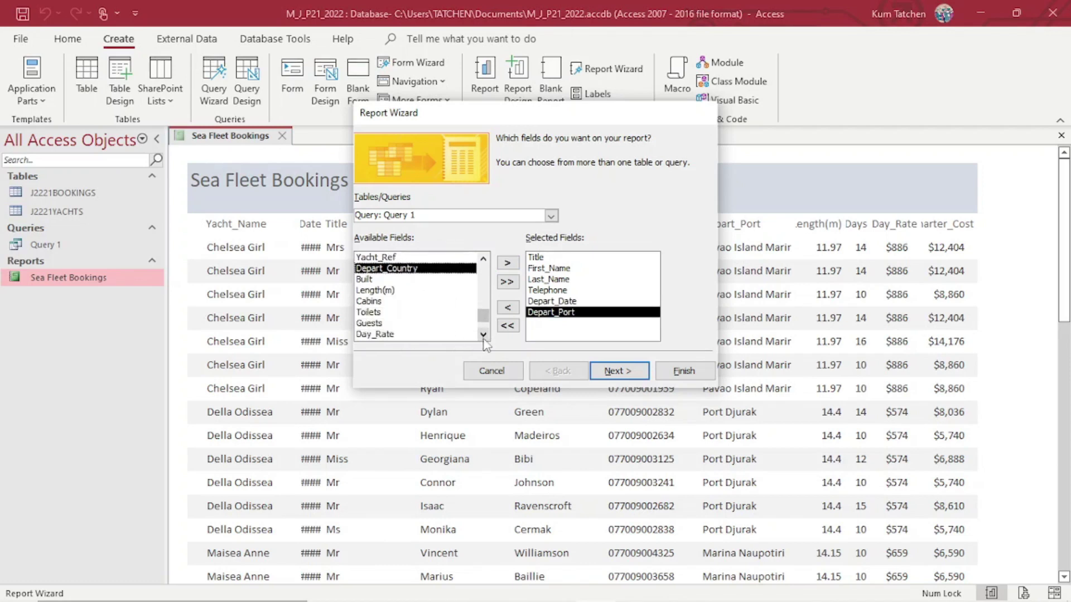
{"action": "left_click", "coordinate": [483, 335]}
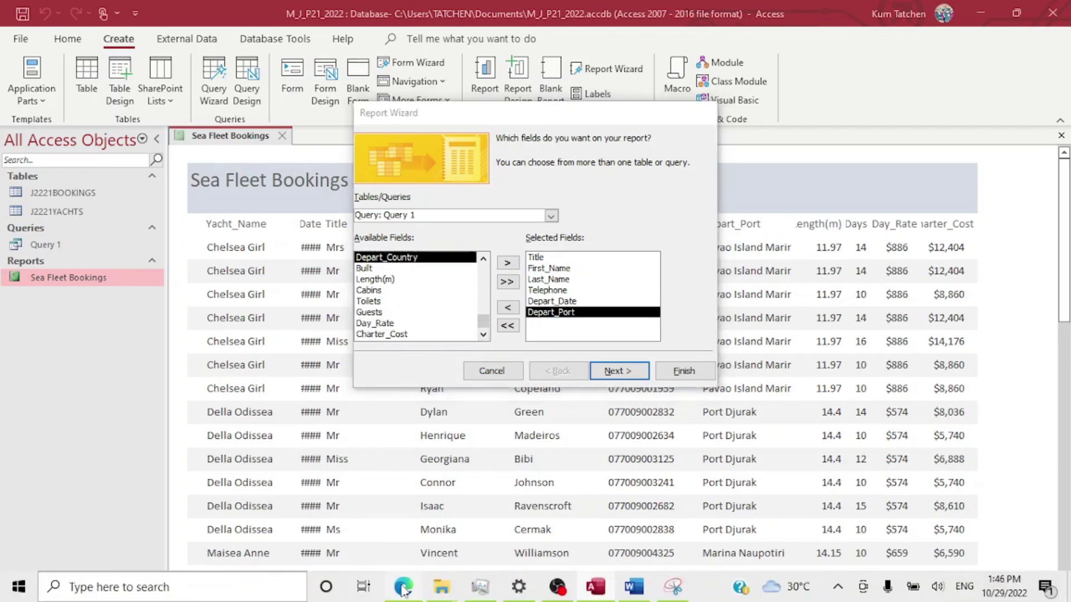
{"action": "left_click", "coordinate": [403, 586]}
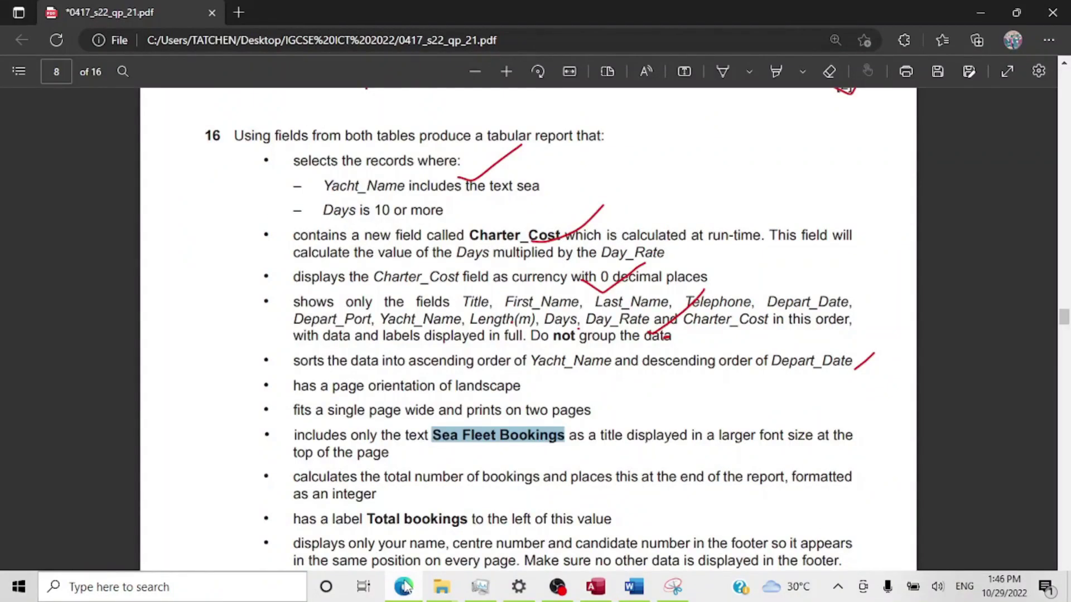
Review question 16's required field order in the exam PDF and go back to the wizard.
{"action": "left_click", "coordinate": [403, 587]}
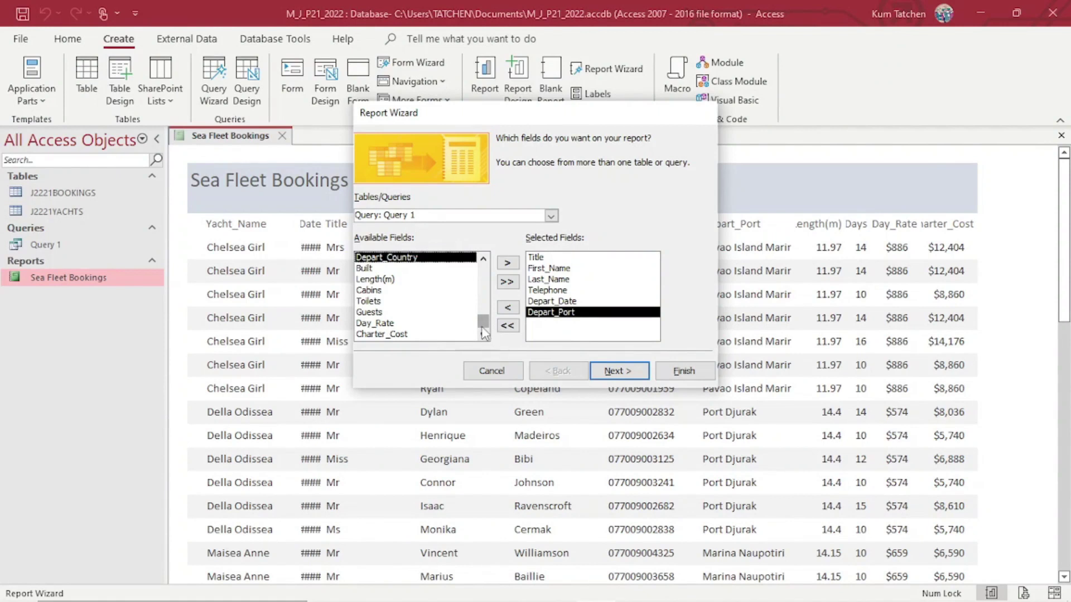
Add Yacht_Name, Length(m) and Days to the report's fields.
{"action": "scroll", "coordinate": [483, 331], "scroll_direction": "up", "scroll_amount": 3}
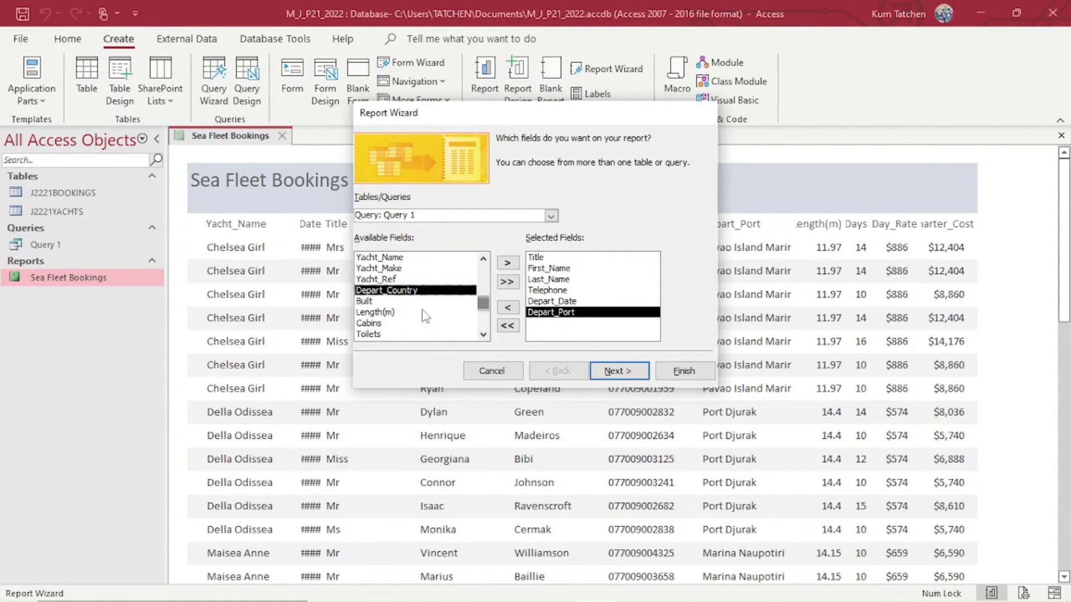
{"action": "left_click", "coordinate": [380, 257]}
{"action": "left_click", "coordinate": [507, 263]}
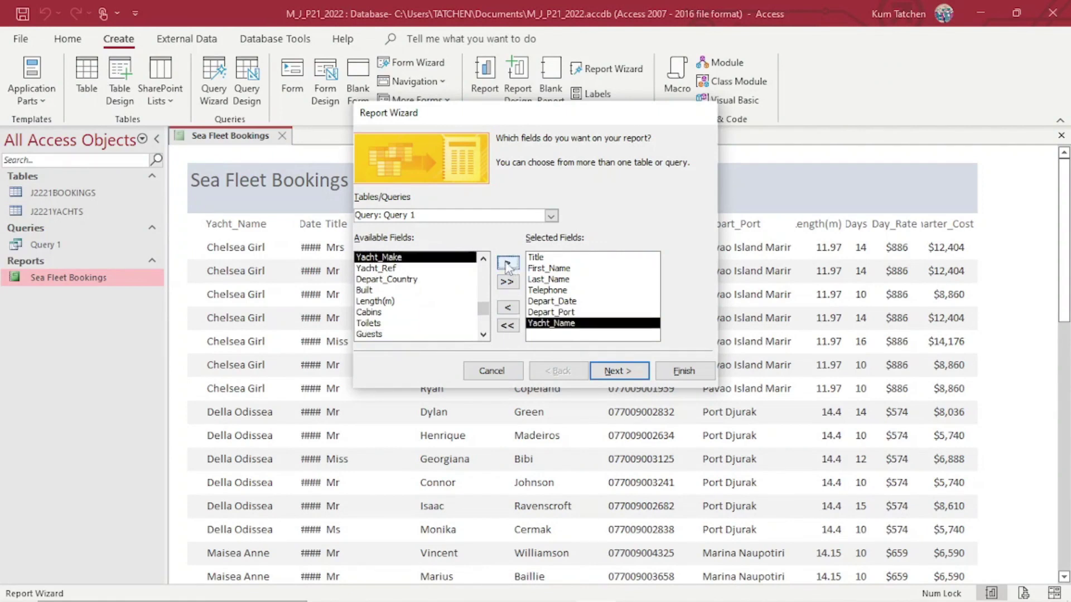
{"action": "left_click", "coordinate": [376, 302]}
{"action": "left_click", "coordinate": [508, 263]}
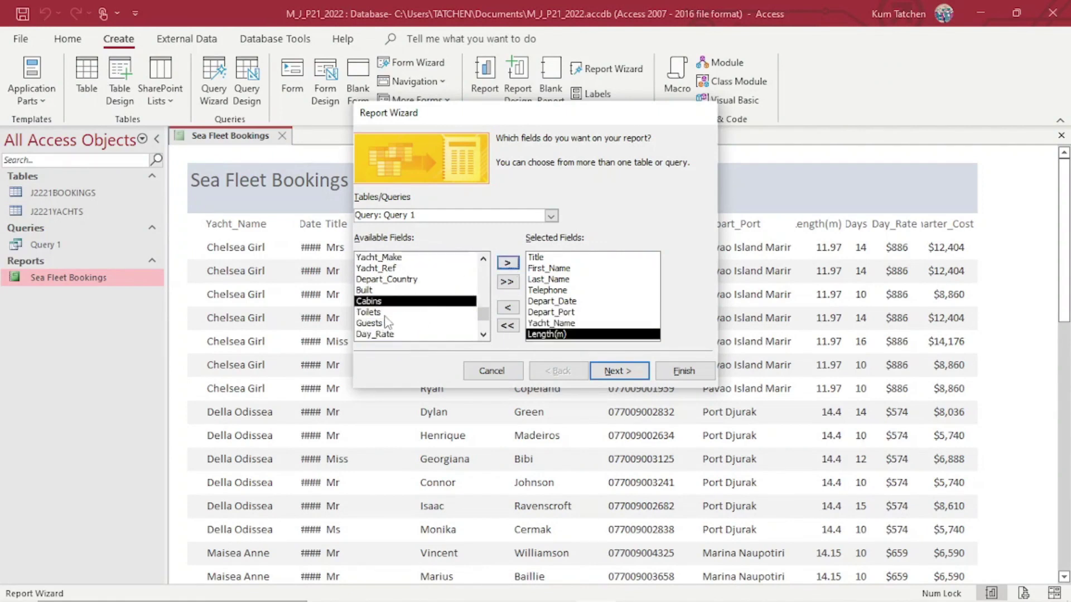
{"action": "scroll", "coordinate": [484, 272], "scroll_direction": "up", "scroll_amount": 2}
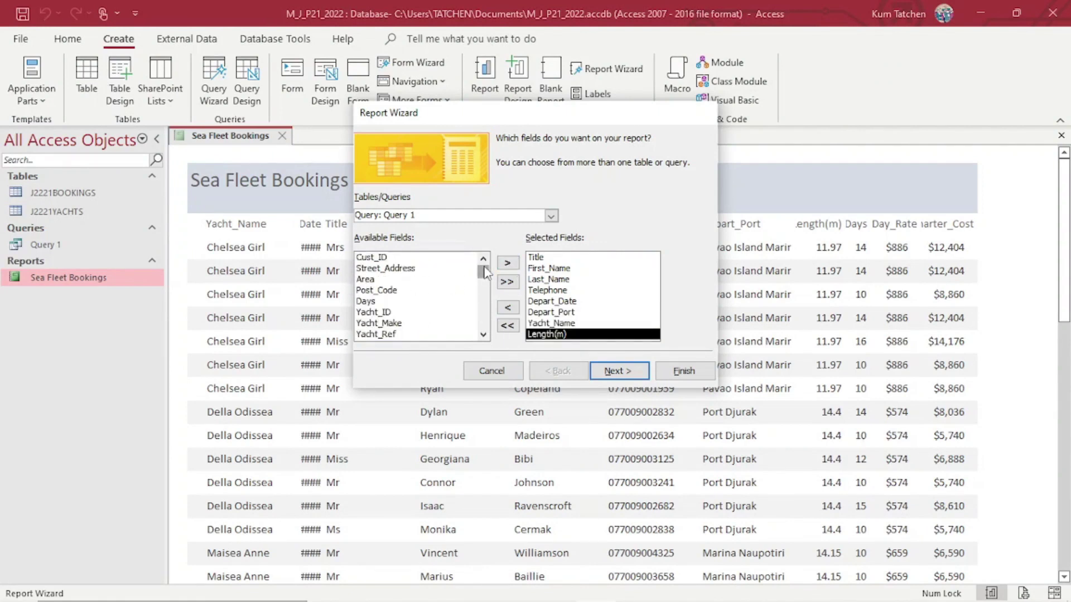
{"action": "left_click", "coordinate": [375, 302]}
{"action": "left_click", "coordinate": [507, 263]}
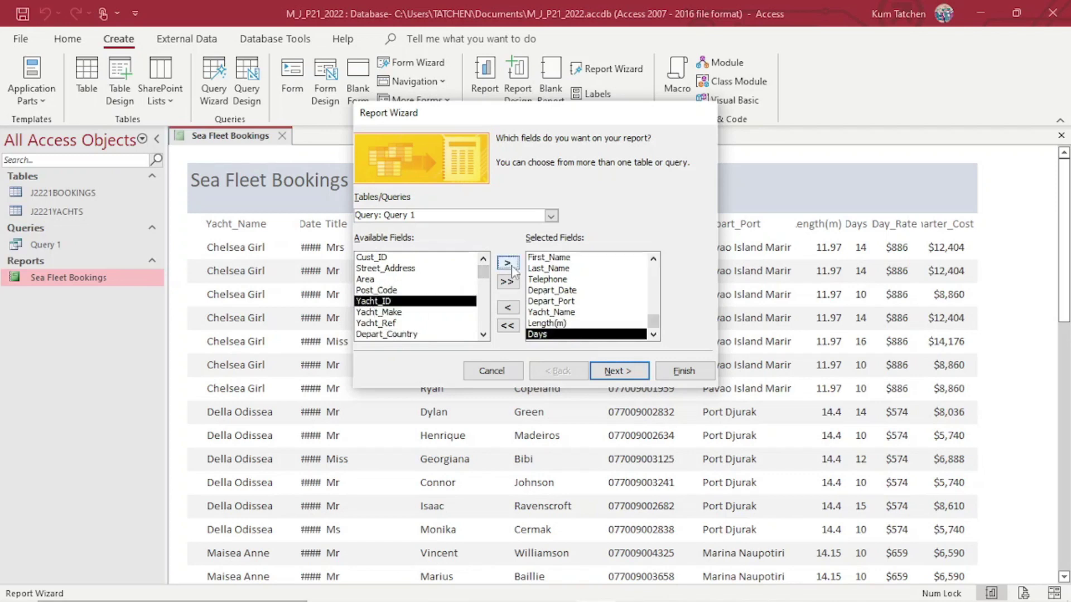
Add Day_Rate and Charter_Cost, then continue past grouping with no levels to the sort step.
{"action": "left_click", "coordinate": [483, 334]}
{"action": "left_click", "coordinate": [483, 333]}
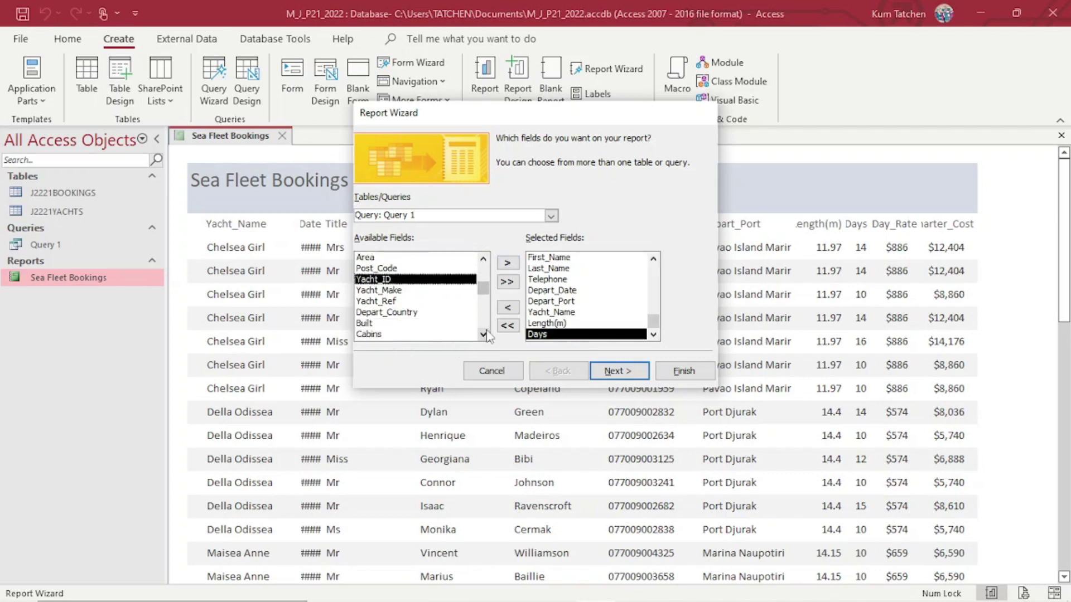
{"action": "left_click", "coordinate": [483, 333]}
{"action": "left_click", "coordinate": [483, 334]}
{"action": "left_click", "coordinate": [484, 333]}
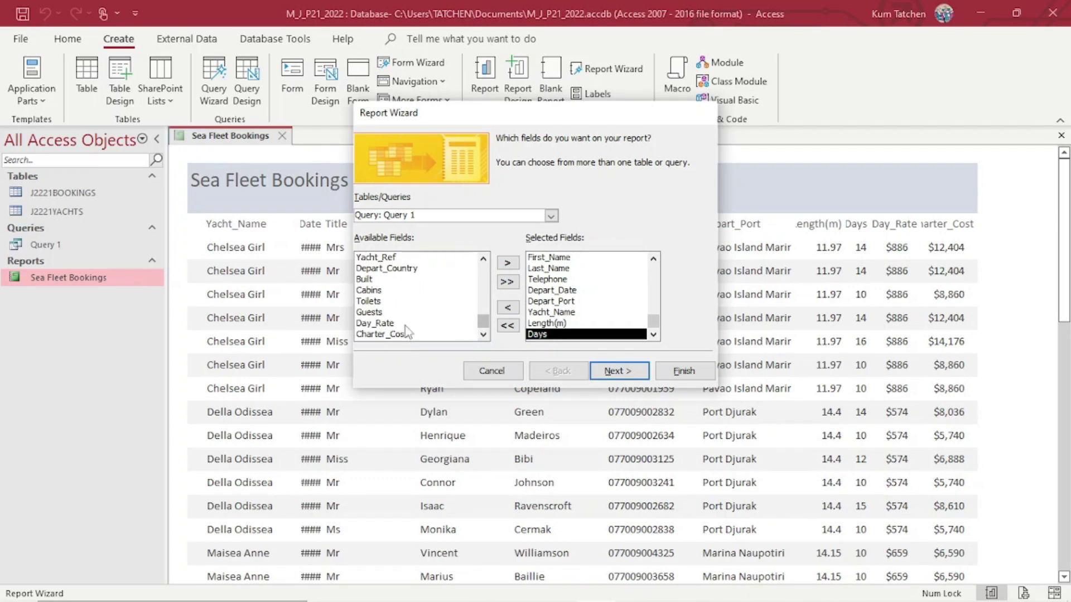
{"action": "left_click", "coordinate": [375, 323]}
{"action": "left_click", "coordinate": [507, 263]}
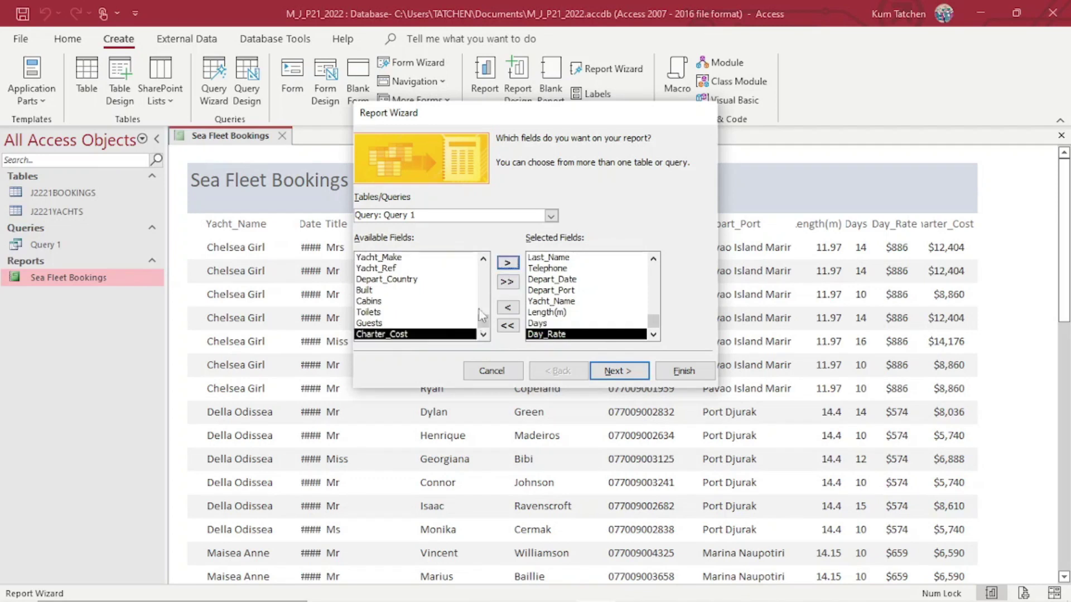
{"action": "left_click", "coordinate": [507, 263]}
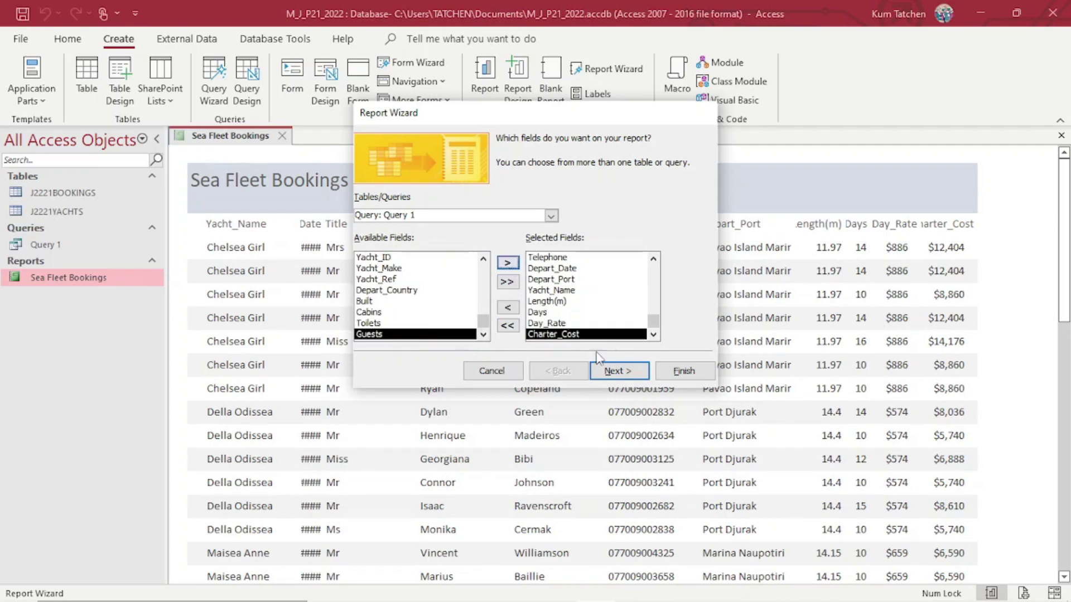
{"action": "left_click", "coordinate": [615, 371]}
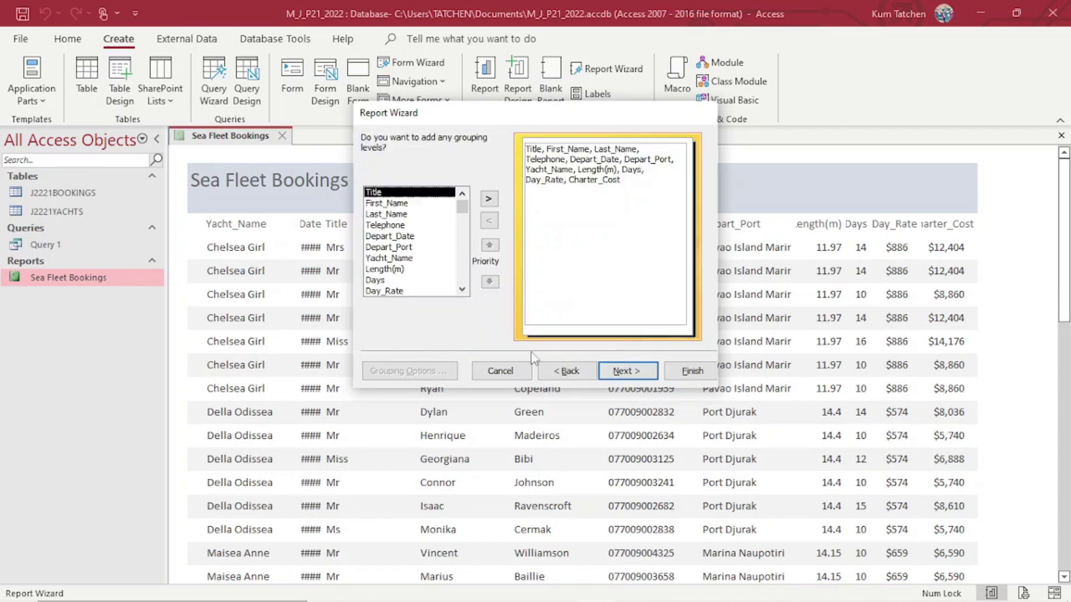
{"action": "left_click", "coordinate": [628, 370]}
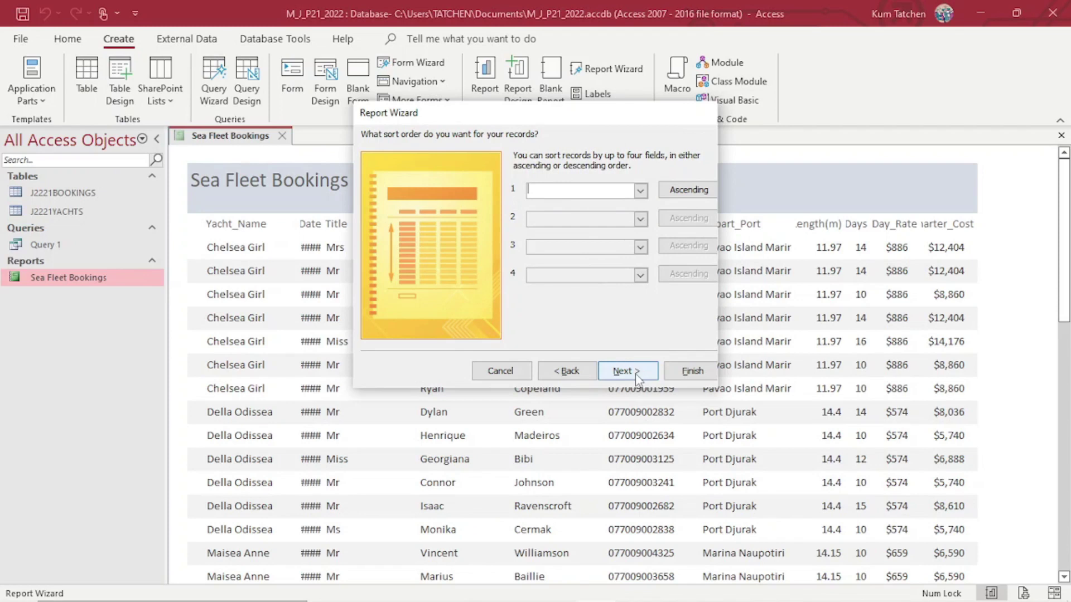
{"action": "left_click", "coordinate": [403, 587]}
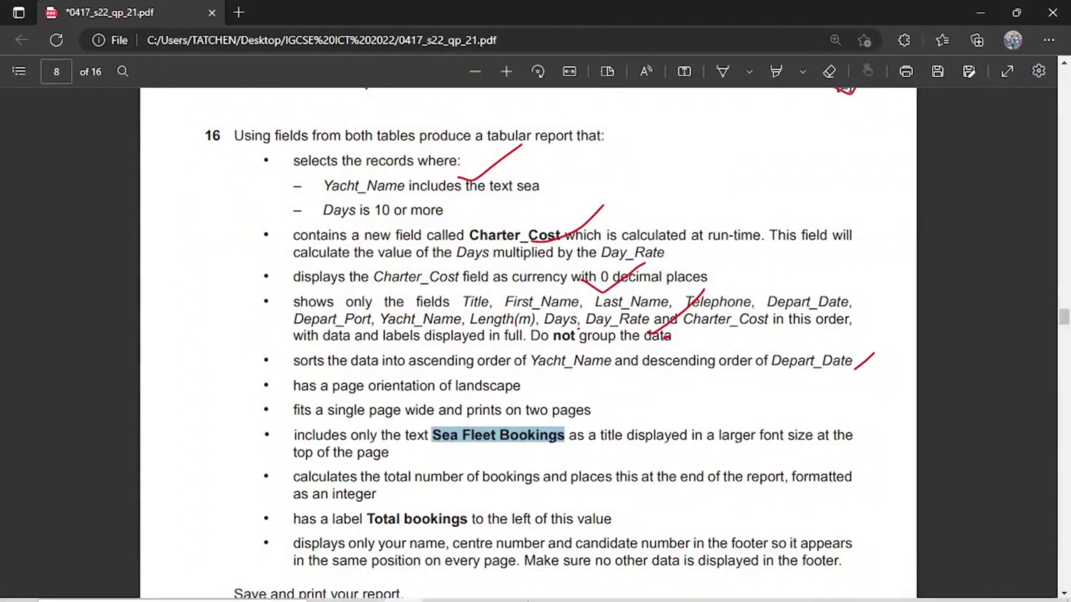
Underline 'in this order' and 'with data' in red ink on the exam PDF.
{"action": "left_click", "coordinate": [722, 71]}
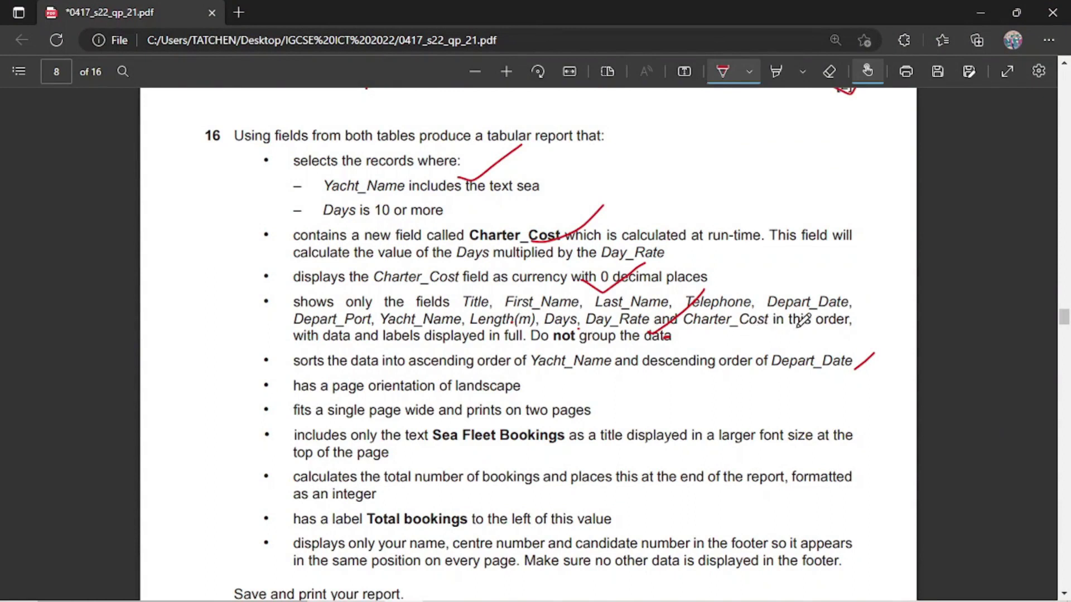
{"action": "left_click_drag", "start_coordinate": [783, 328], "coordinate": [864, 322]}
{"action": "left_click_drag", "start_coordinate": [306, 348], "coordinate": [353, 345]}
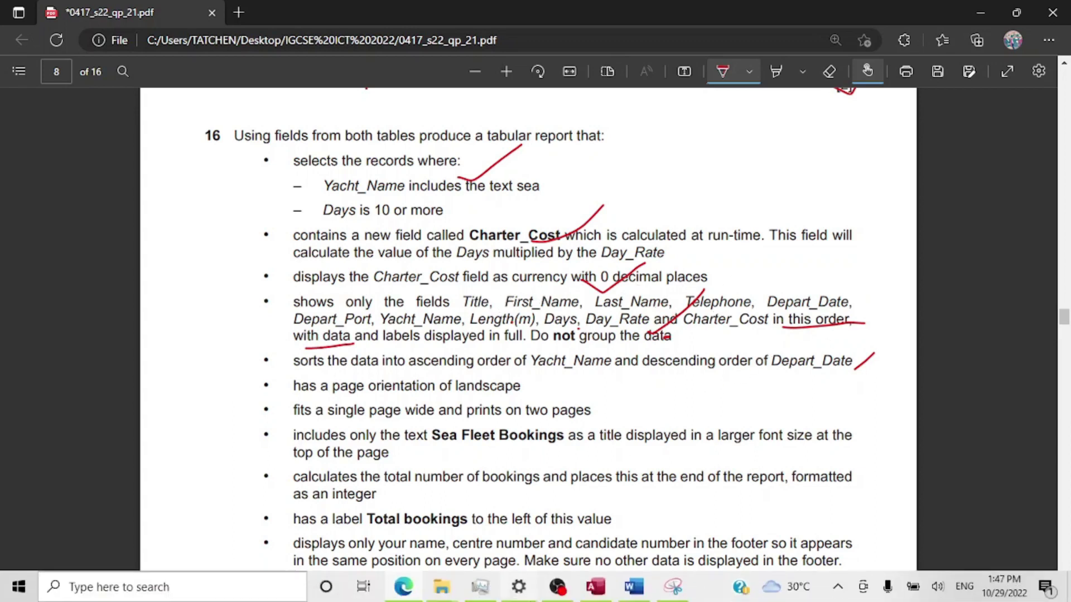
{"action": "left_click", "coordinate": [594, 587]}
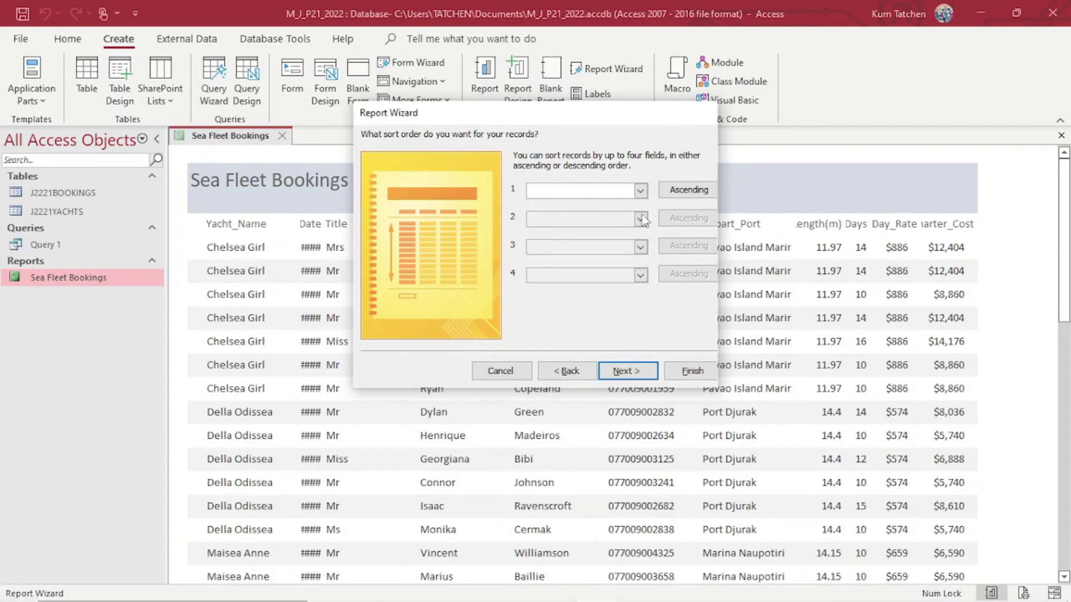
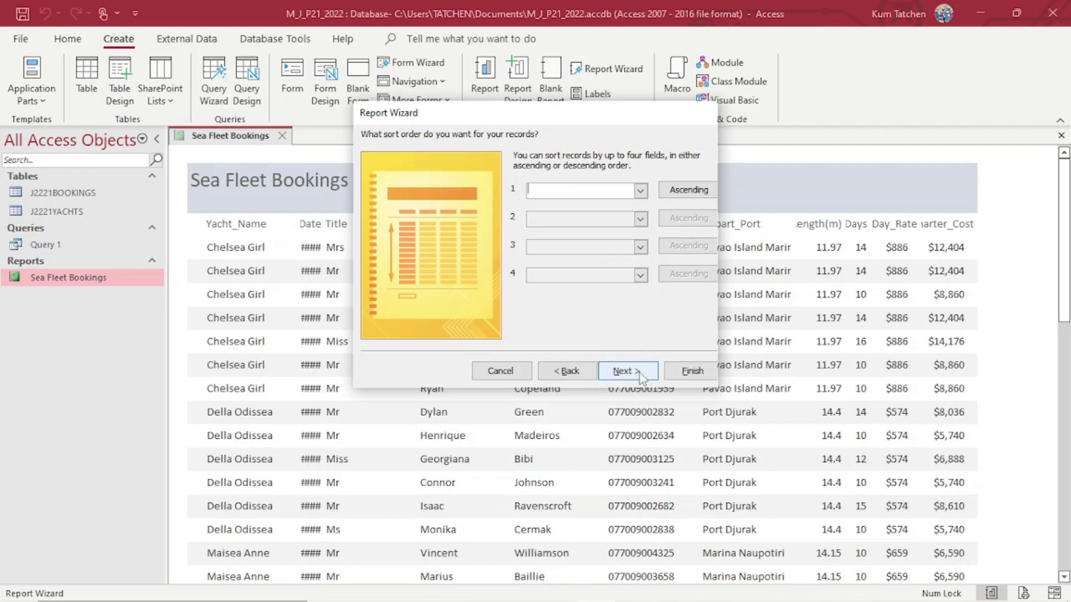
Continue past the sort order and set the report to landscape orientation.
{"action": "left_click", "coordinate": [640, 373]}
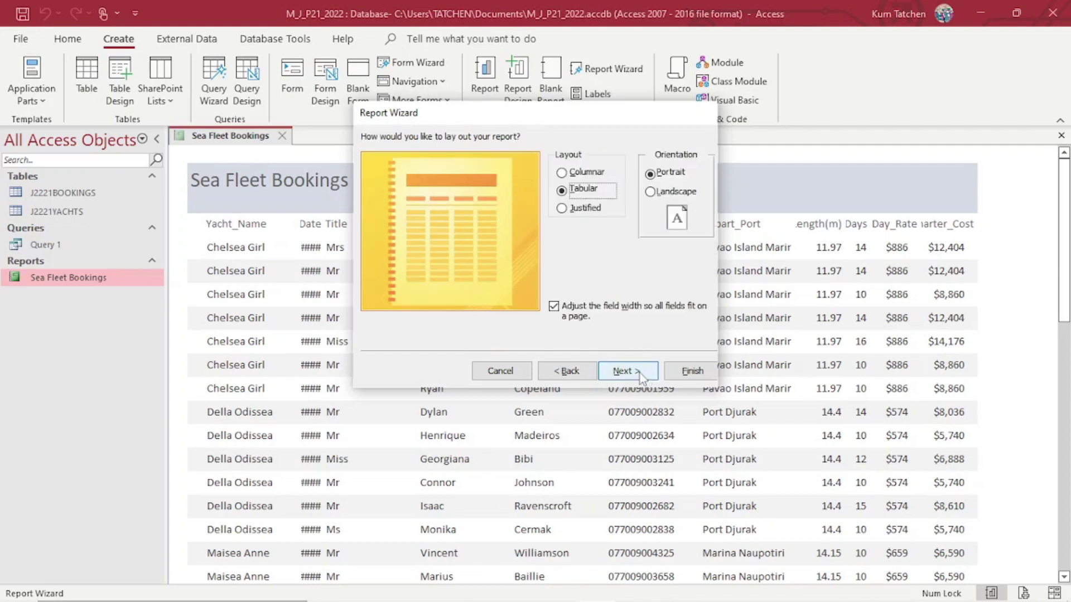
{"action": "left_click", "coordinate": [676, 192]}
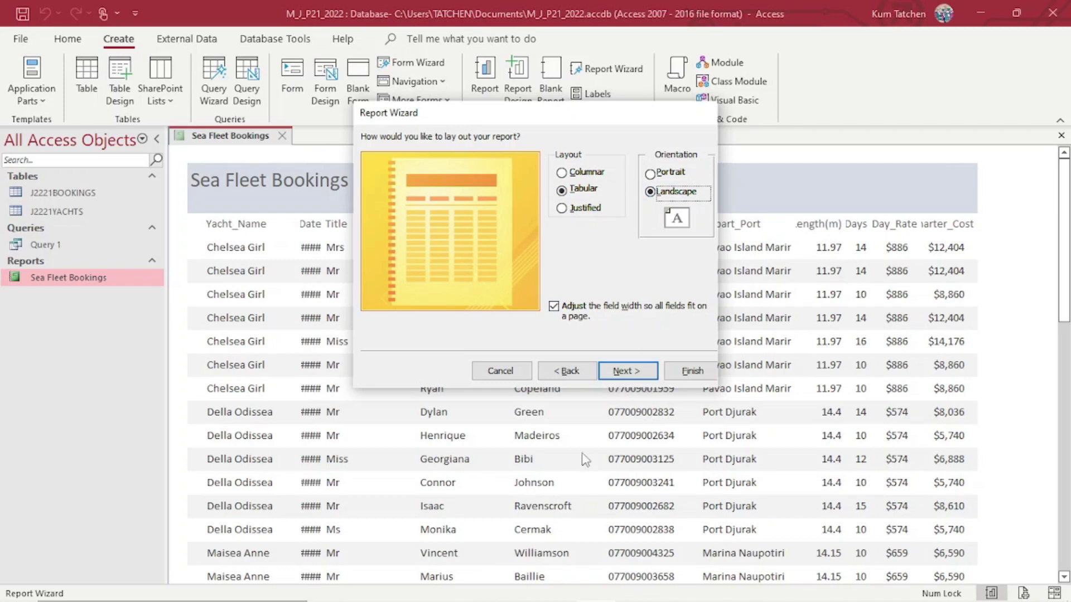
{"action": "left_click", "coordinate": [640, 371]}
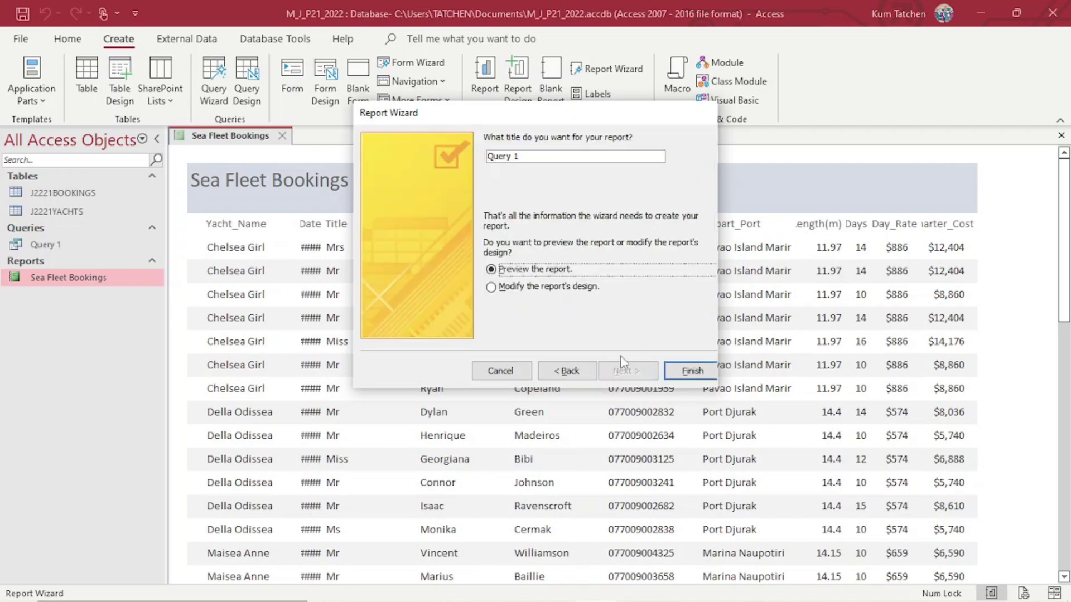
Title the report 'Sea Fleet Bookings', choose to modify its design, and finish.
{"action": "left_click_drag", "start_coordinate": [537, 157], "coordinate": [463, 149]}
{"action": "type", "text": "Sea Fleet Bookings"}
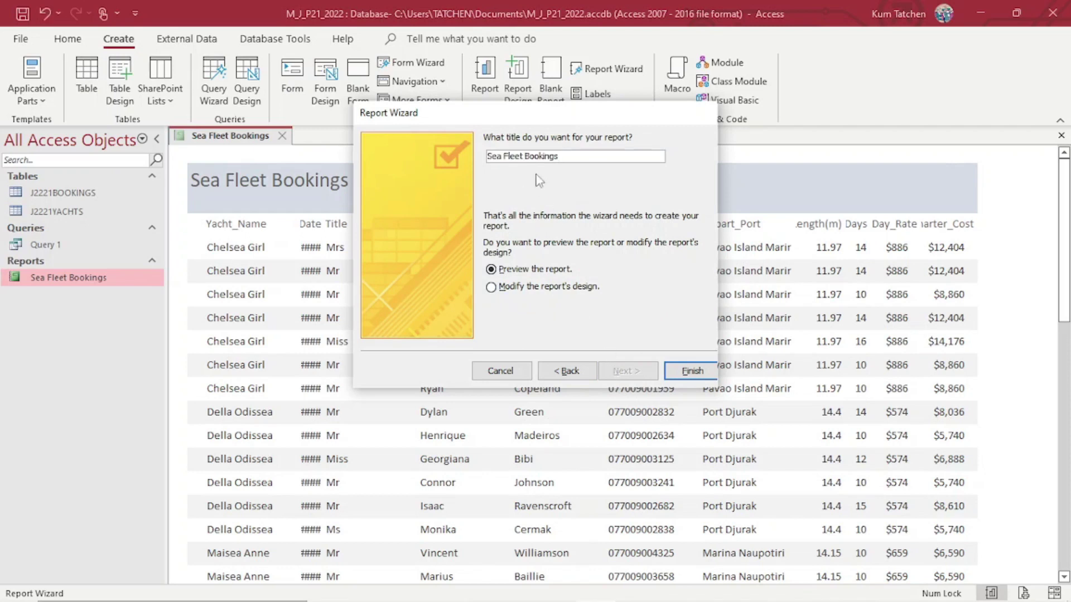
{"action": "left_click", "coordinate": [537, 287]}
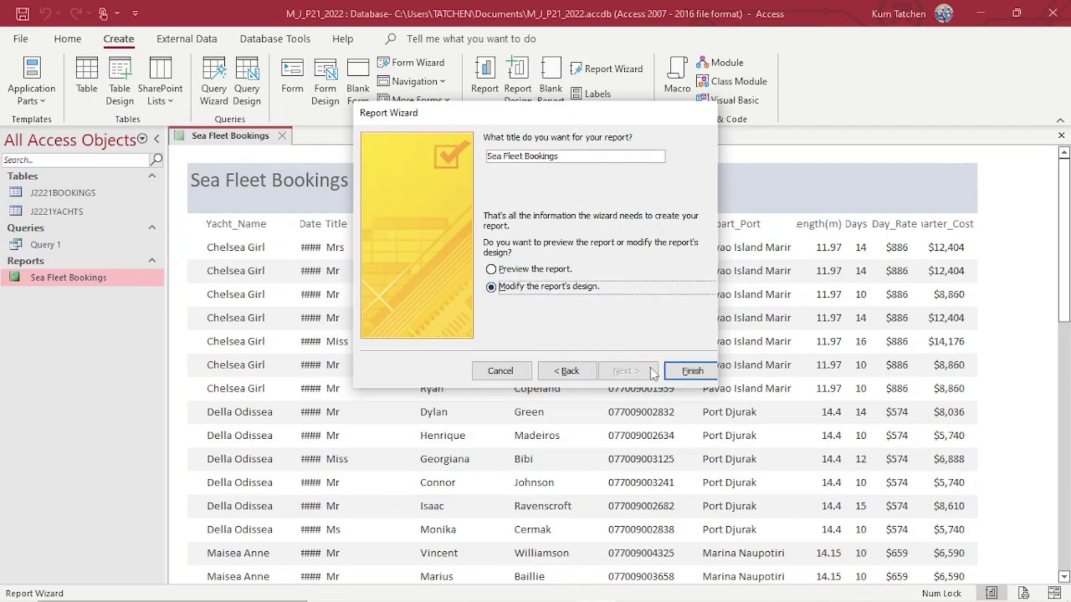
{"action": "left_click", "coordinate": [680, 372]}
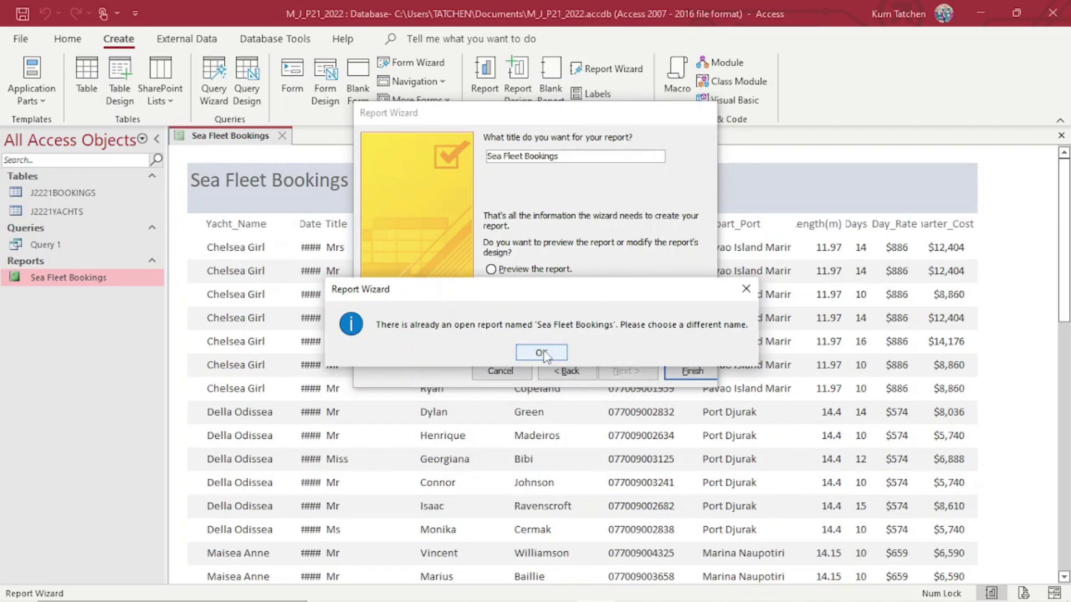
Dismiss the duplicate-name warning and finish the wizard again, creating Sea Fleet Bookings 1.
{"action": "left_click", "coordinate": [541, 353]}
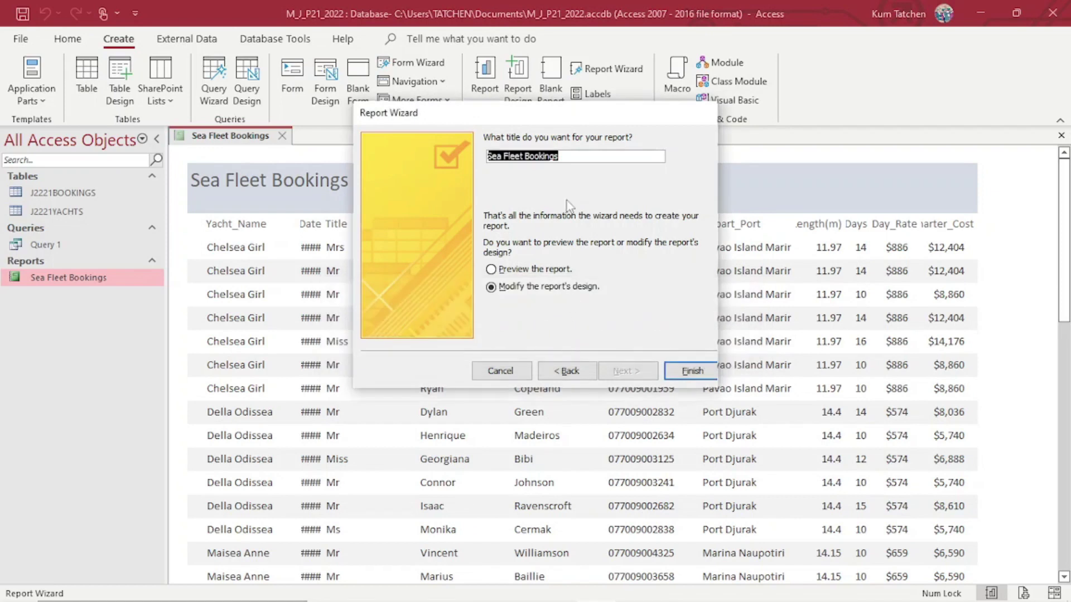
{"action": "left_click", "coordinate": [564, 159]}
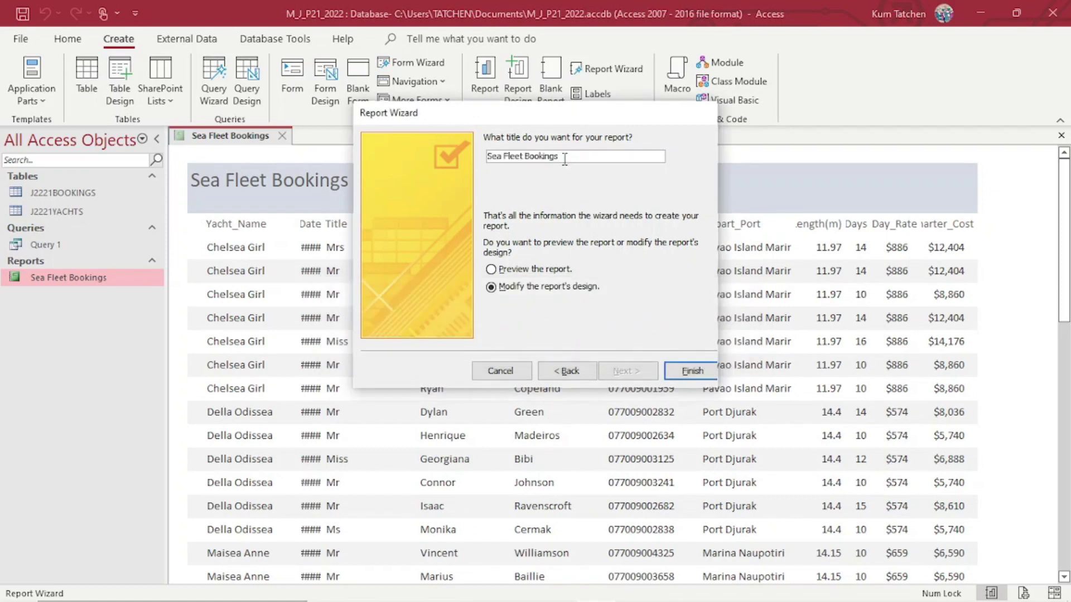
{"action": "left_click", "coordinate": [99, 279]}
{"action": "left_click", "coordinate": [567, 165]}
{"action": "left_click", "coordinate": [695, 372]}
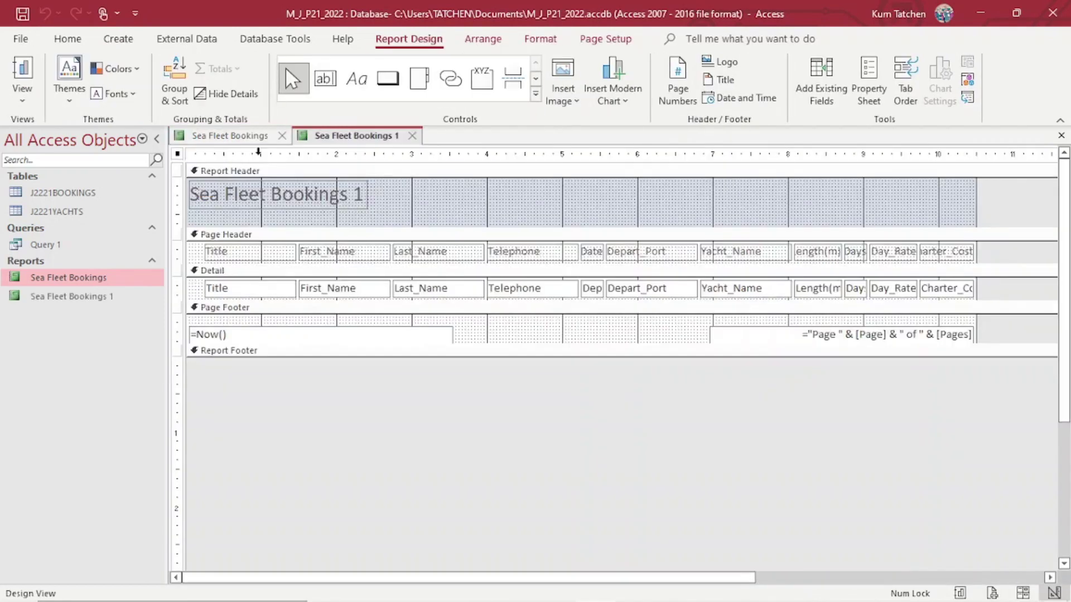
Close the old Sea Fleet Bookings report tab.
{"action": "left_click", "coordinate": [250, 138]}
{"action": "right_click", "coordinate": [249, 138]}
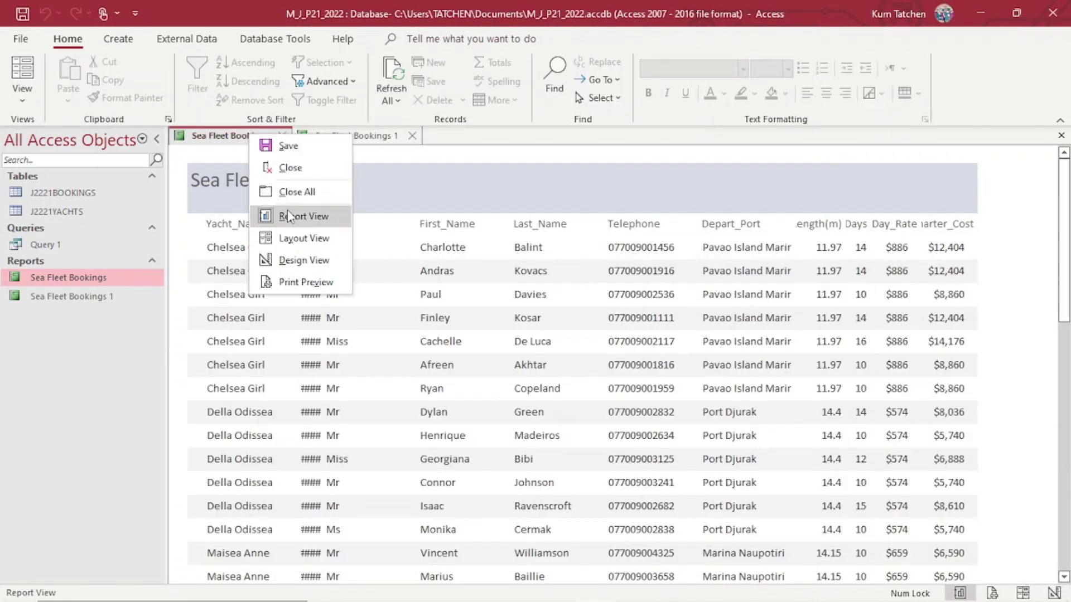
{"action": "left_click", "coordinate": [297, 168]}
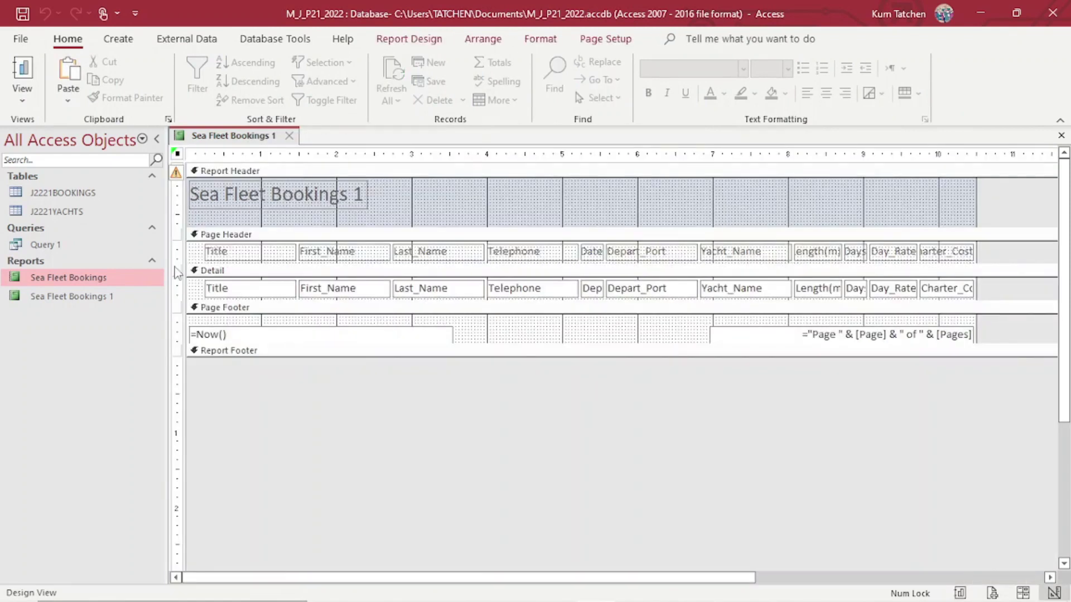
Delete the old Sea Fleet Bookings report from the Navigation Pane, confirming Yes.
{"action": "left_click", "coordinate": [98, 299]}
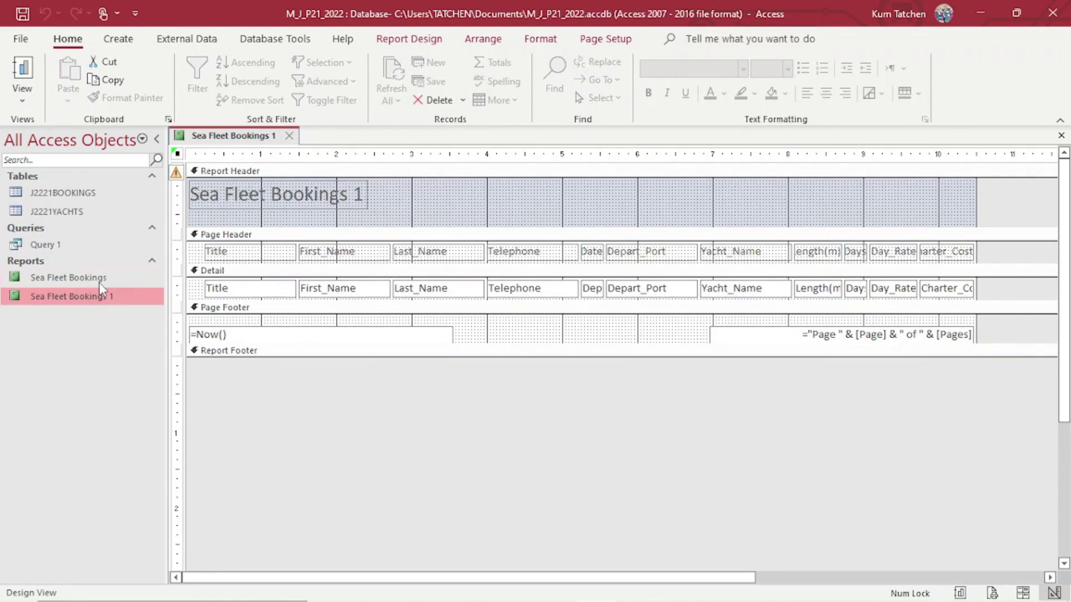
{"action": "left_click", "coordinate": [99, 281]}
{"action": "right_click", "coordinate": [100, 282]}
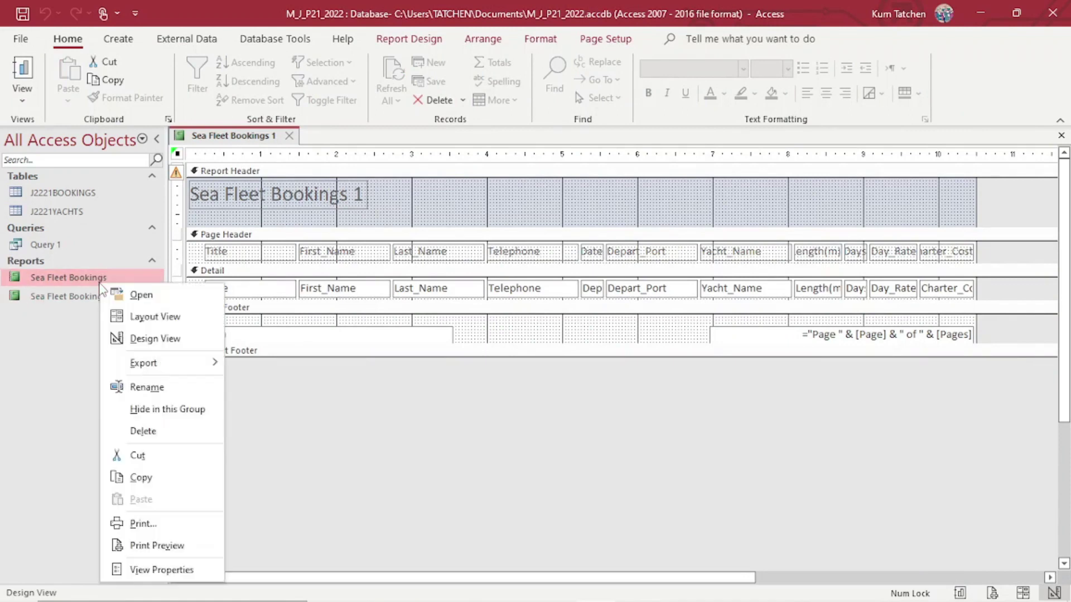
{"action": "left_click", "coordinate": [150, 432]}
{"action": "left_click", "coordinate": [507, 354]}
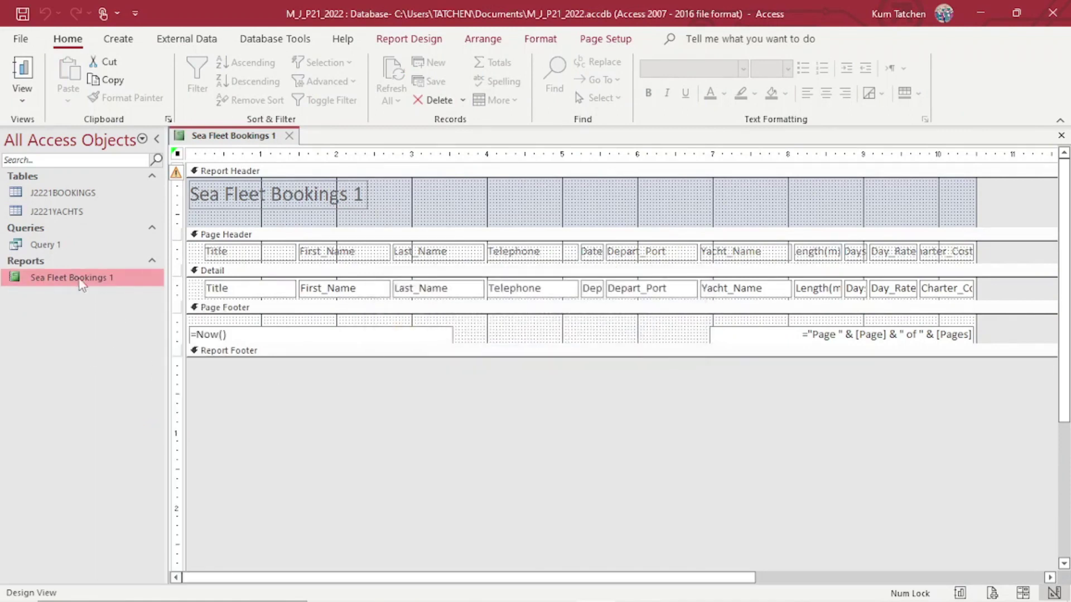
Select the full report title text after checking the exam paper's report requirements.
{"action": "double_click", "coordinate": [350, 201]}
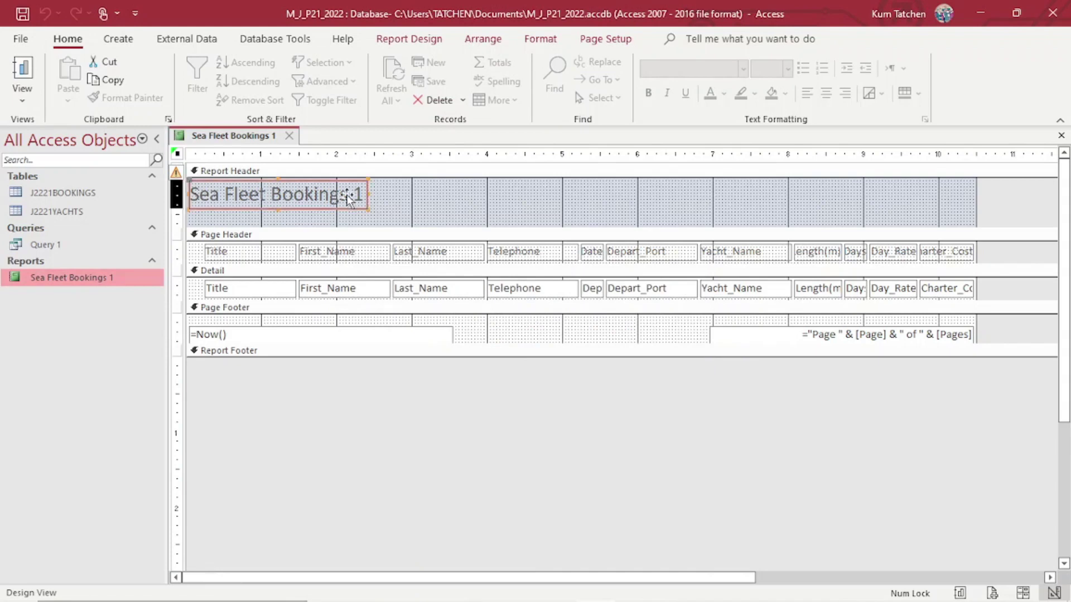
{"action": "left_click", "coordinate": [361, 193]}
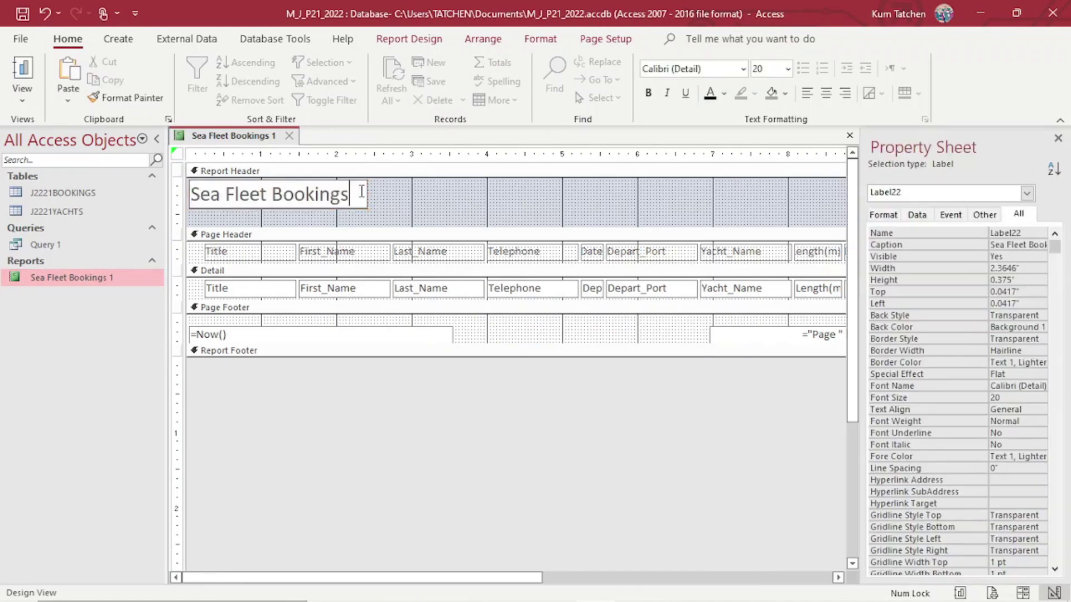
{"action": "left_click", "coordinate": [378, 205]}
{"action": "left_click", "coordinate": [359, 194]}
{"action": "left_click", "coordinate": [358, 194]}
{"action": "left_click_drag", "start_coordinate": [359, 194], "coordinate": [190, 194]}
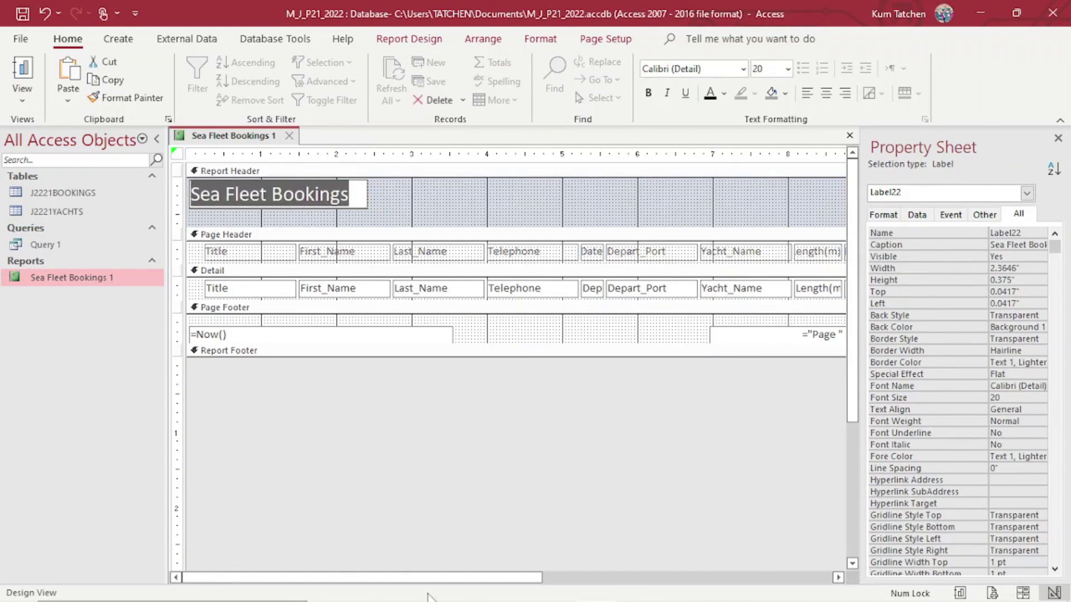
{"action": "left_click", "coordinate": [367, 591]}
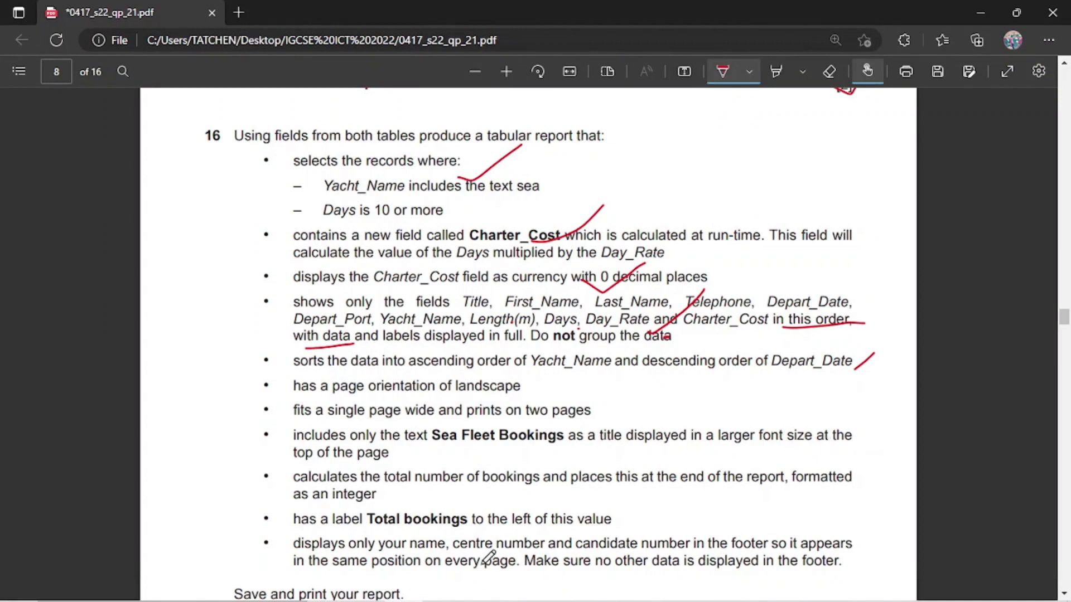
{"action": "mouse_move", "coordinate": [491, 601]}
{"action": "left_click", "coordinate": [595, 589]}
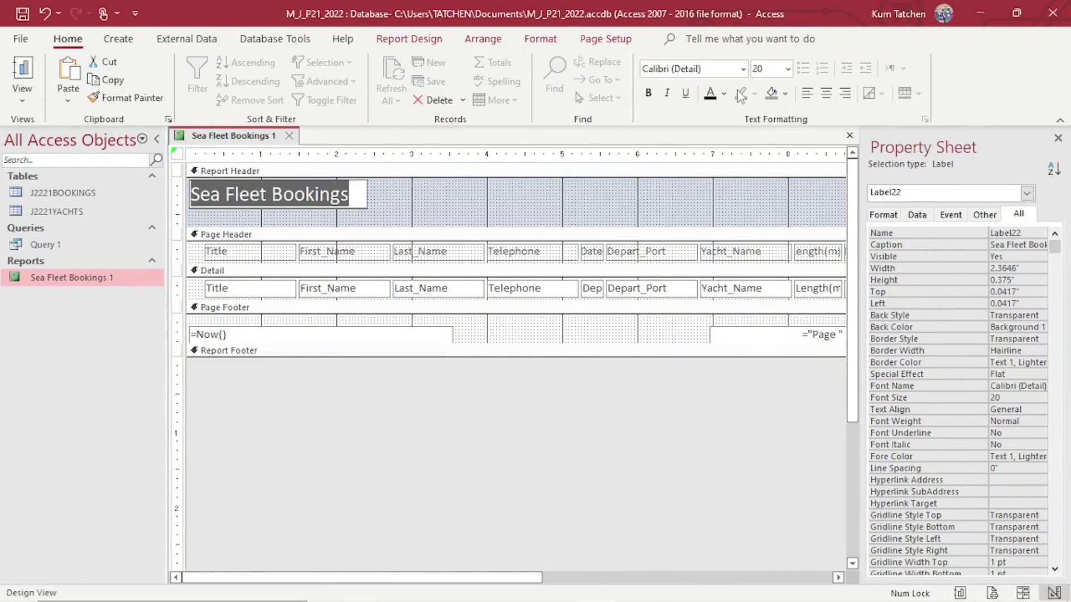
Make the title text black and enlarge it to font size 36.
{"action": "left_click", "coordinate": [723, 93]}
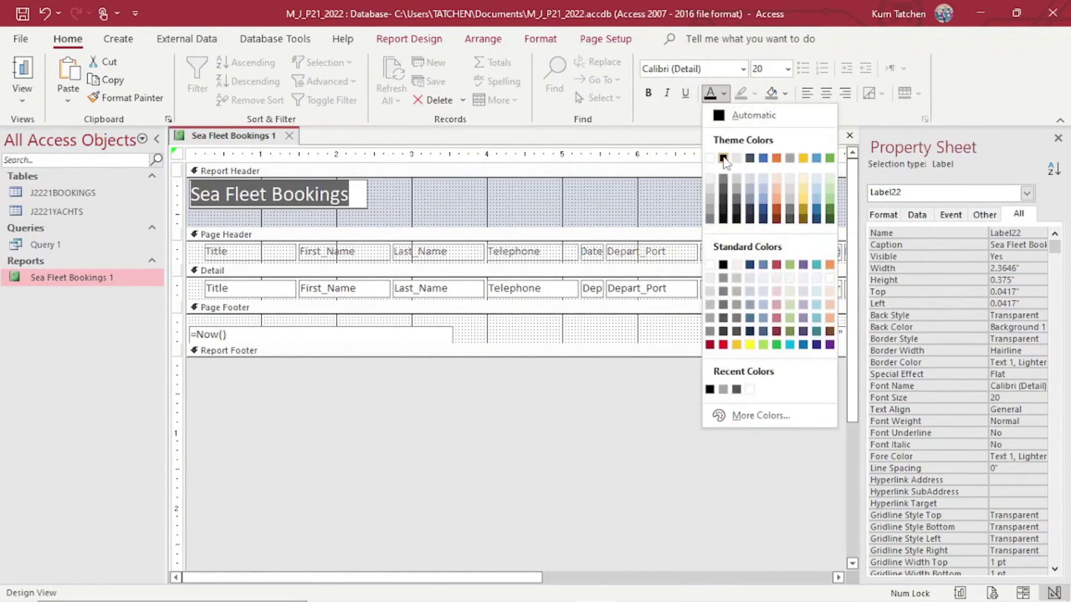
{"action": "left_click", "coordinate": [725, 162]}
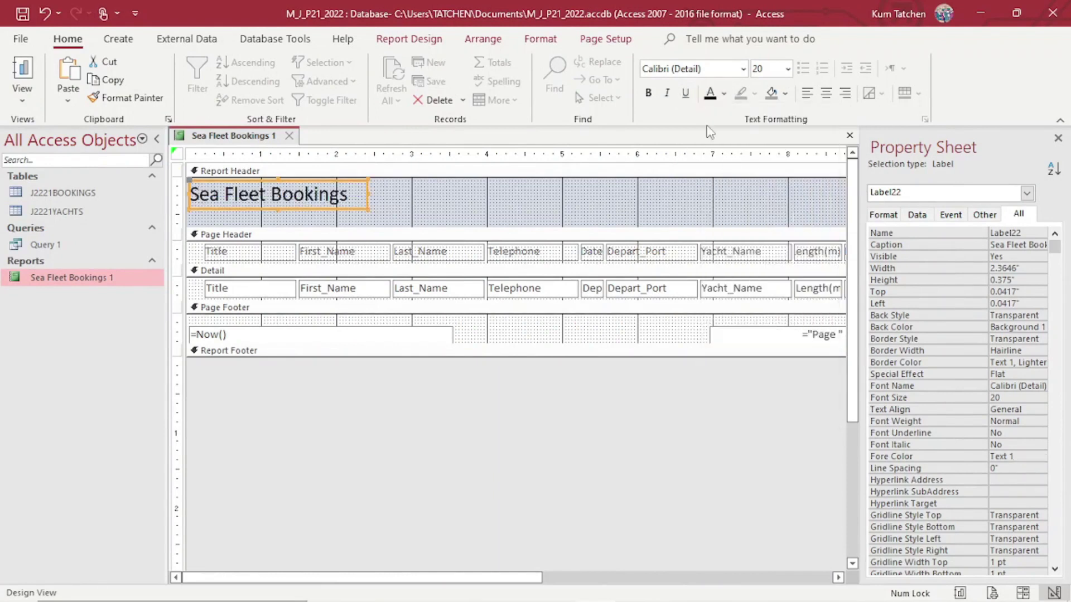
{"action": "left_click", "coordinate": [788, 68]}
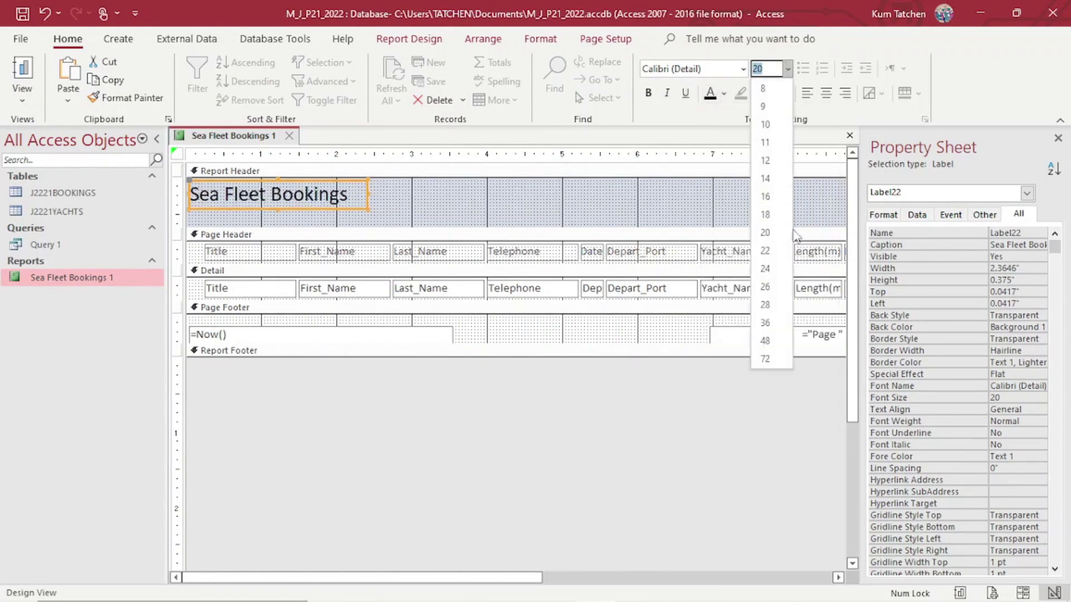
{"action": "left_click", "coordinate": [765, 305]}
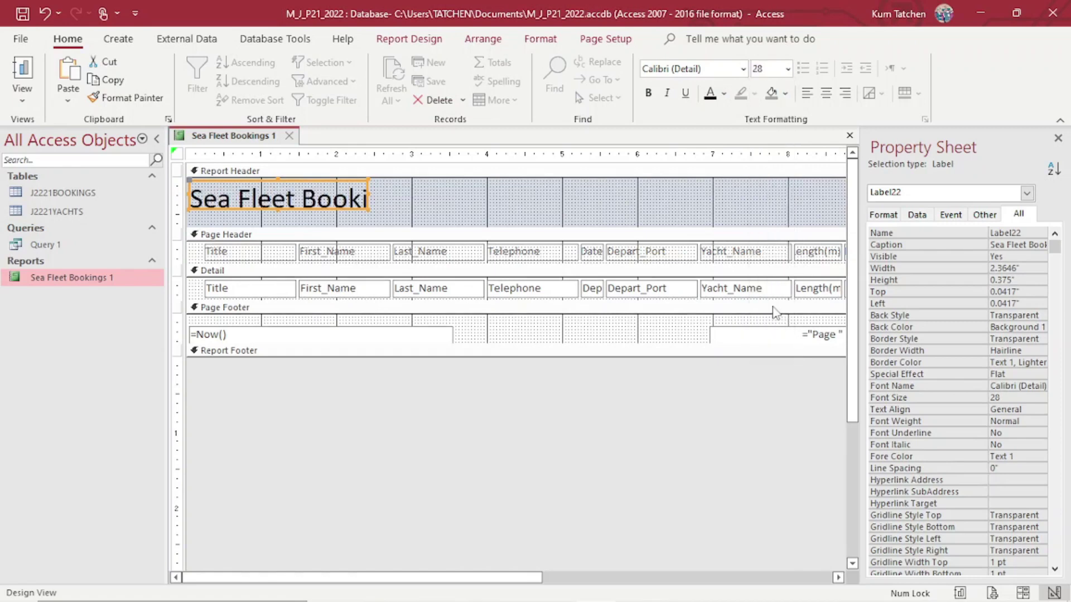
{"action": "left_click", "coordinate": [787, 70]}
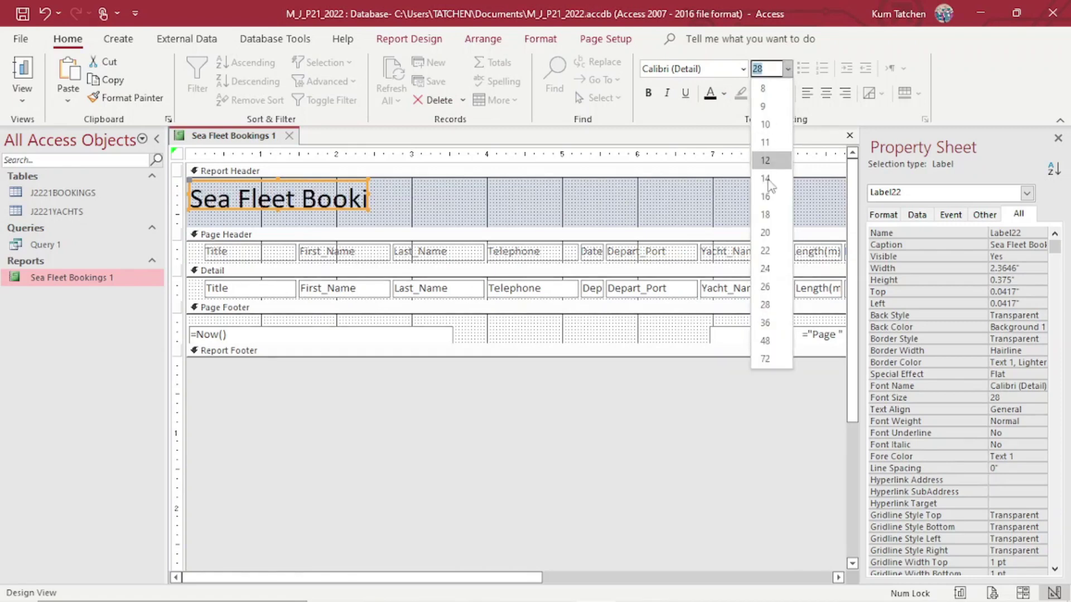
{"action": "left_click", "coordinate": [765, 323]}
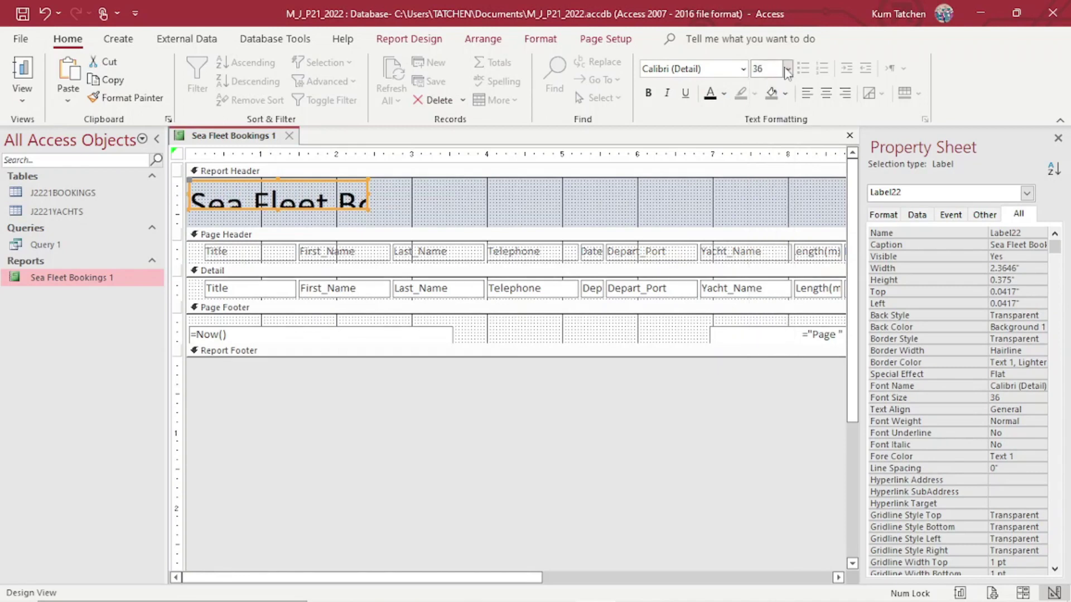
Fit and widen the title label to show all its text, at font size 30.
{"action": "left_click", "coordinate": [279, 210]}
{"action": "double_click", "coordinate": [294, 228]}
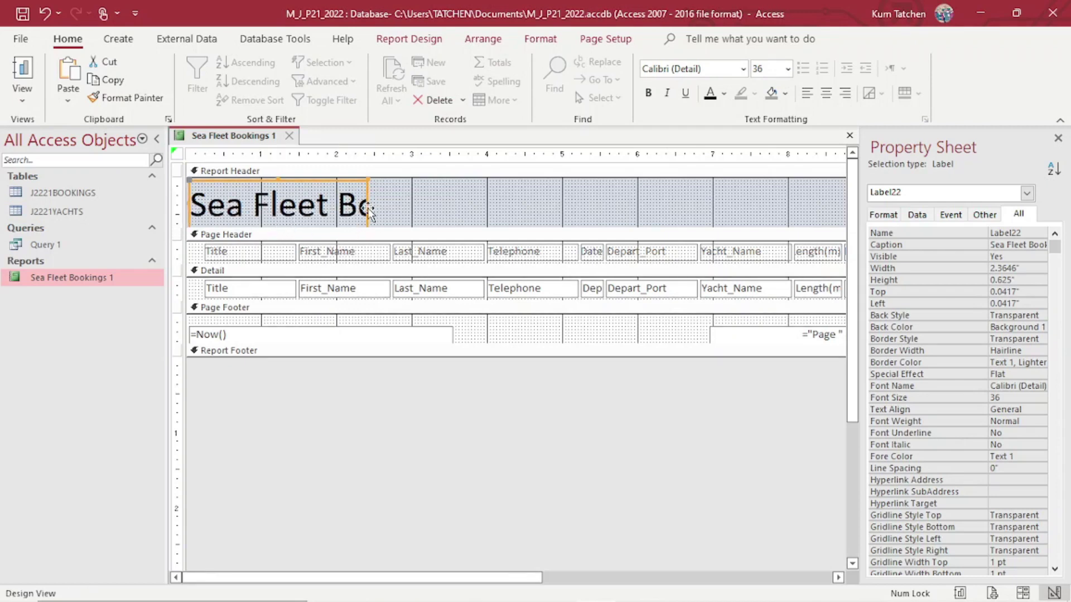
{"action": "left_click_drag", "start_coordinate": [369, 203], "coordinate": [536, 215]}
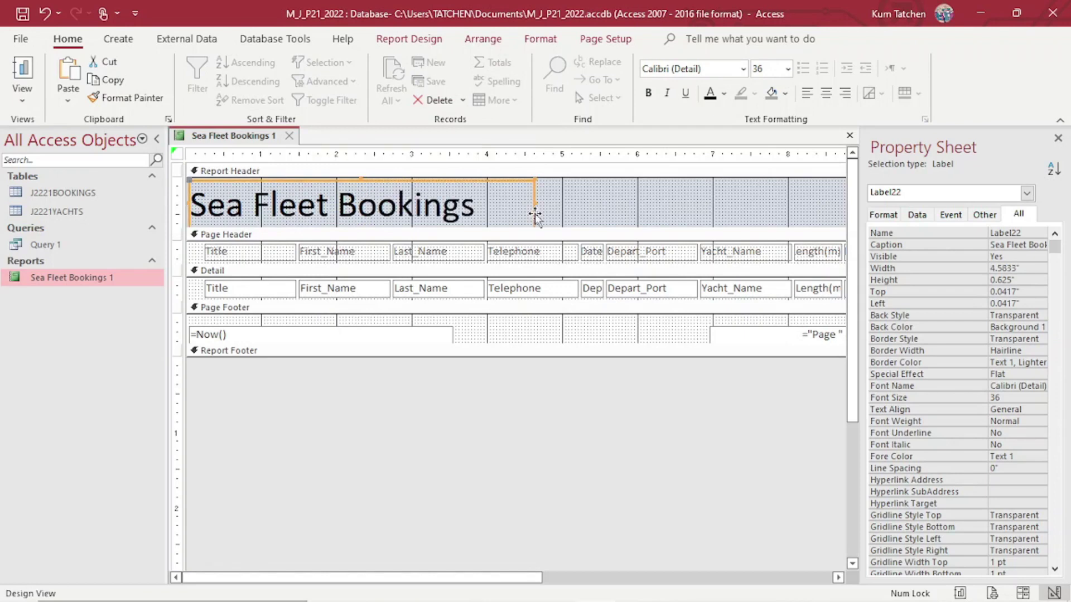
{"action": "left_click", "coordinate": [788, 68]}
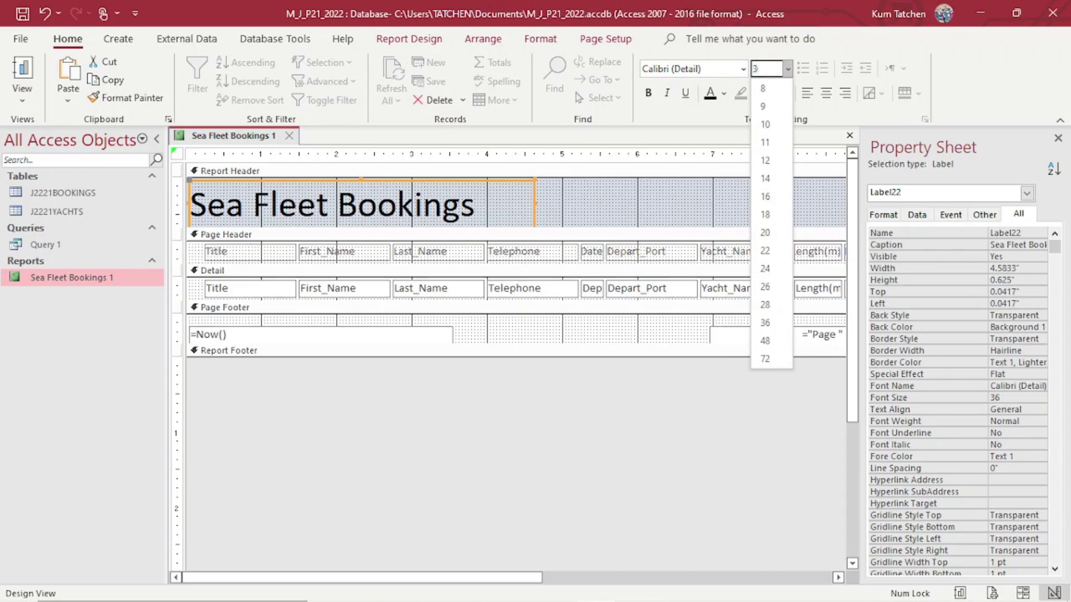
{"action": "type", "text": "30"}
{"action": "key", "text": "Return"}
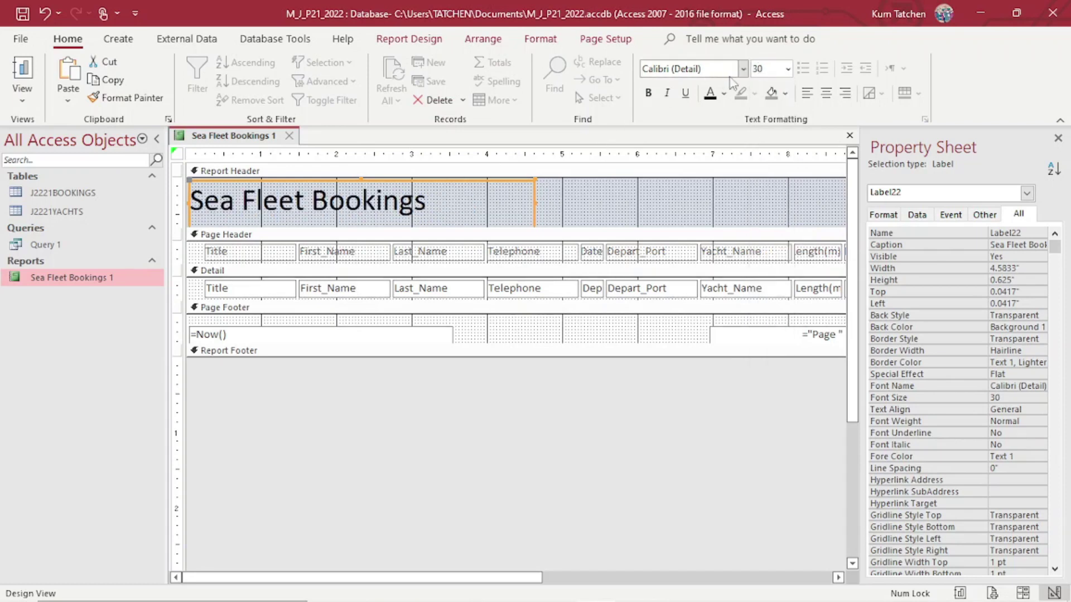
{"action": "left_click", "coordinate": [670, 217]}
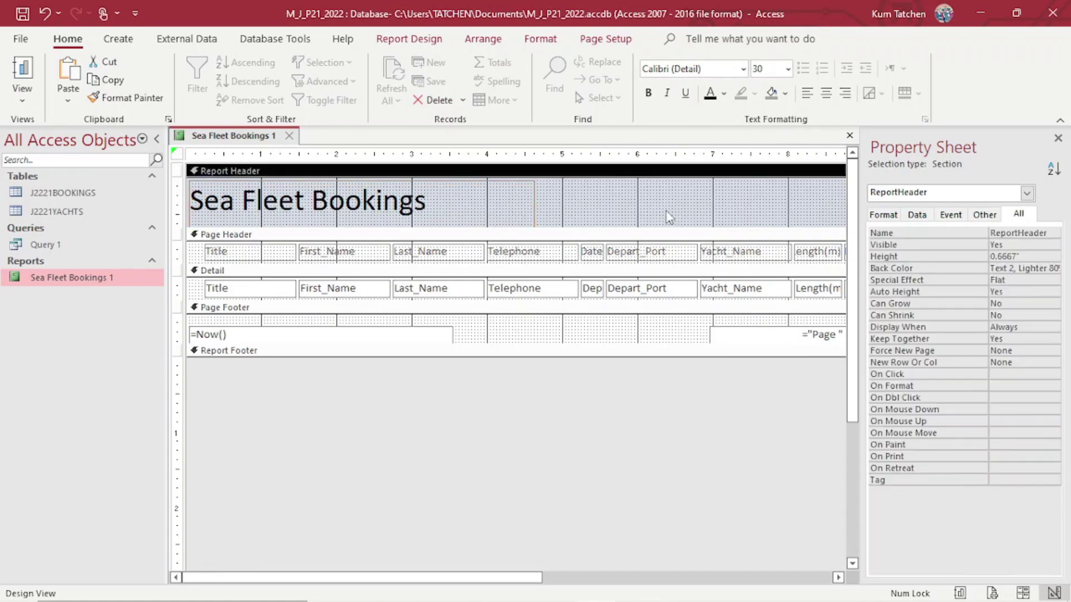
Switch to Layout View and narrow the Title column.
{"action": "left_click", "coordinate": [23, 94]}
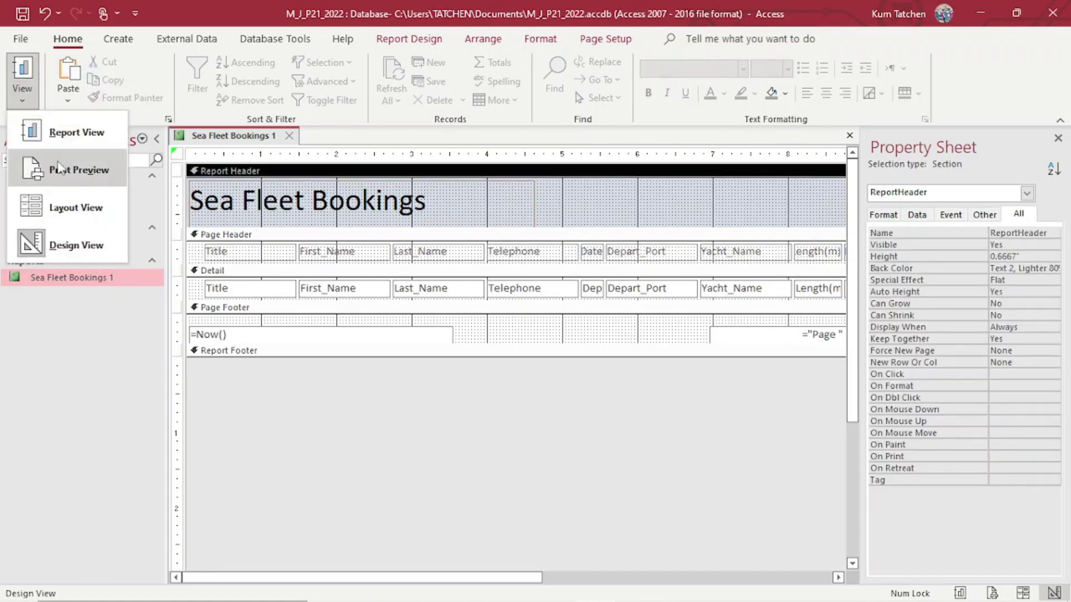
{"action": "left_click", "coordinate": [66, 216]}
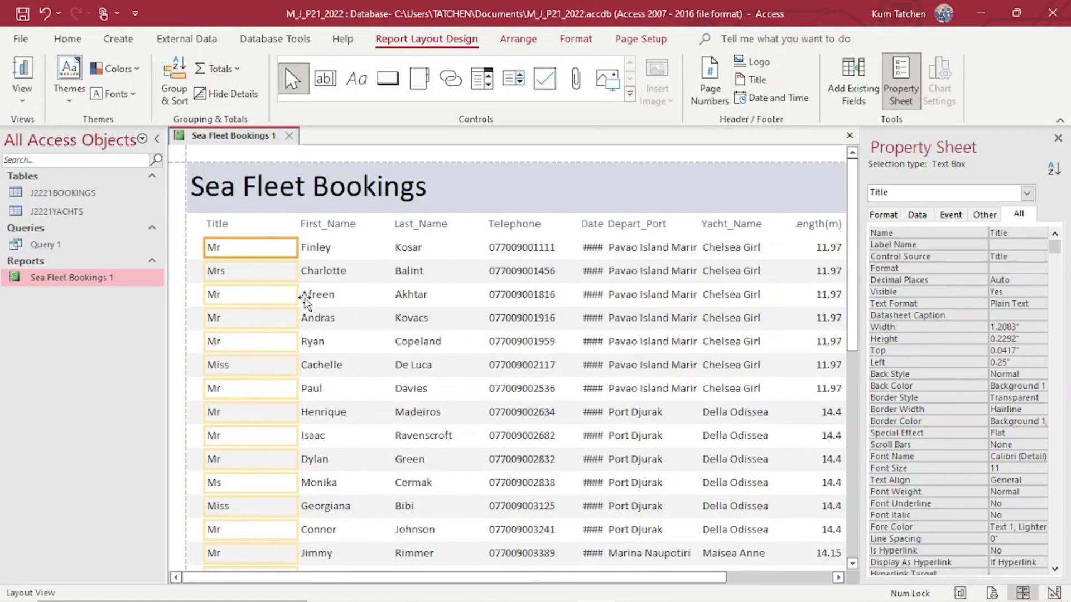
{"action": "left_click", "coordinate": [260, 226]}
{"action": "left_click", "coordinate": [259, 226]}
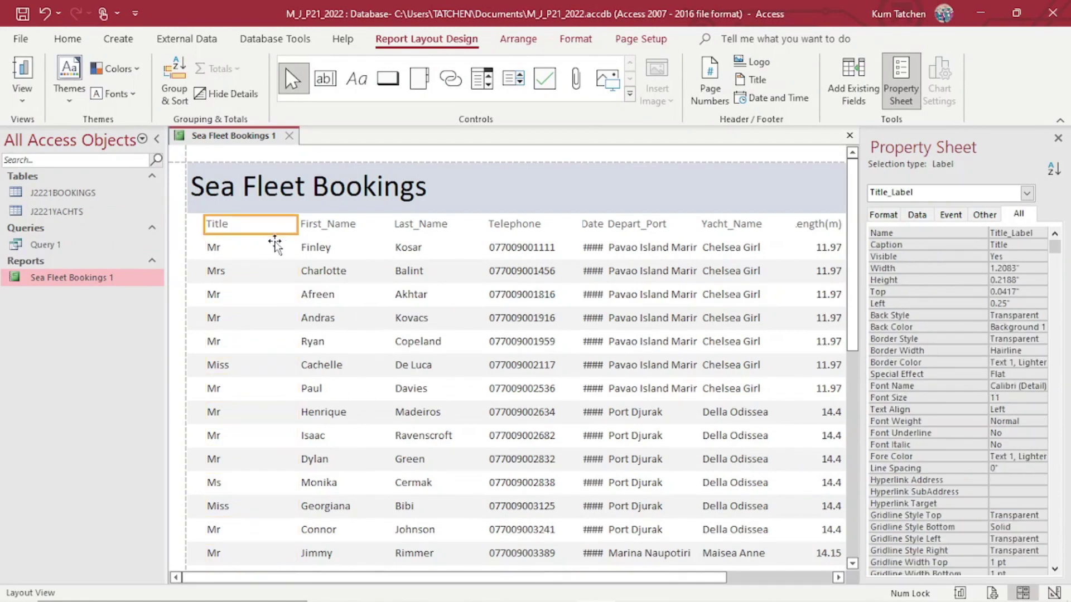
{"action": "left_click", "coordinate": [272, 248], "text": "ctrl"}
{"action": "left_click_drag", "start_coordinate": [297, 235], "coordinate": [244, 240]}
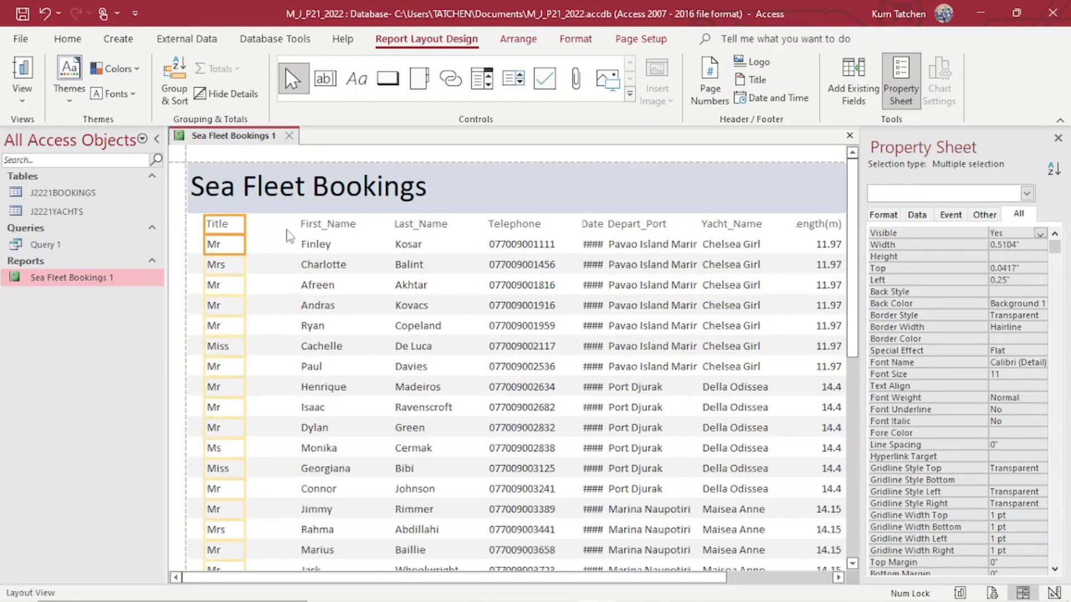
Narrow the First_Name and Last_Name columns, undoing Last_Name's accidental downward shift.
{"action": "left_click", "coordinate": [311, 222]}
{"action": "left_click", "coordinate": [322, 245], "text": "ctrl"}
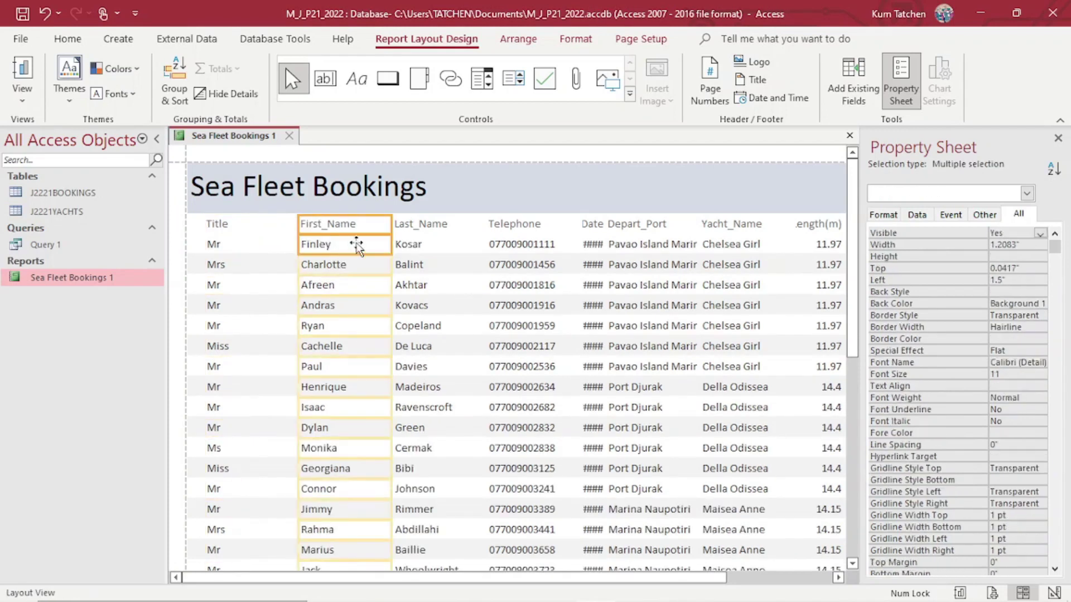
{"action": "left_click_drag", "start_coordinate": [389, 246], "coordinate": [301, 247]}
{"action": "left_click", "coordinate": [463, 230]}
{"action": "left_click", "coordinate": [435, 248], "text": "ctrl"}
{"action": "left_click_drag", "start_coordinate": [484, 229], "coordinate": [359, 232]}
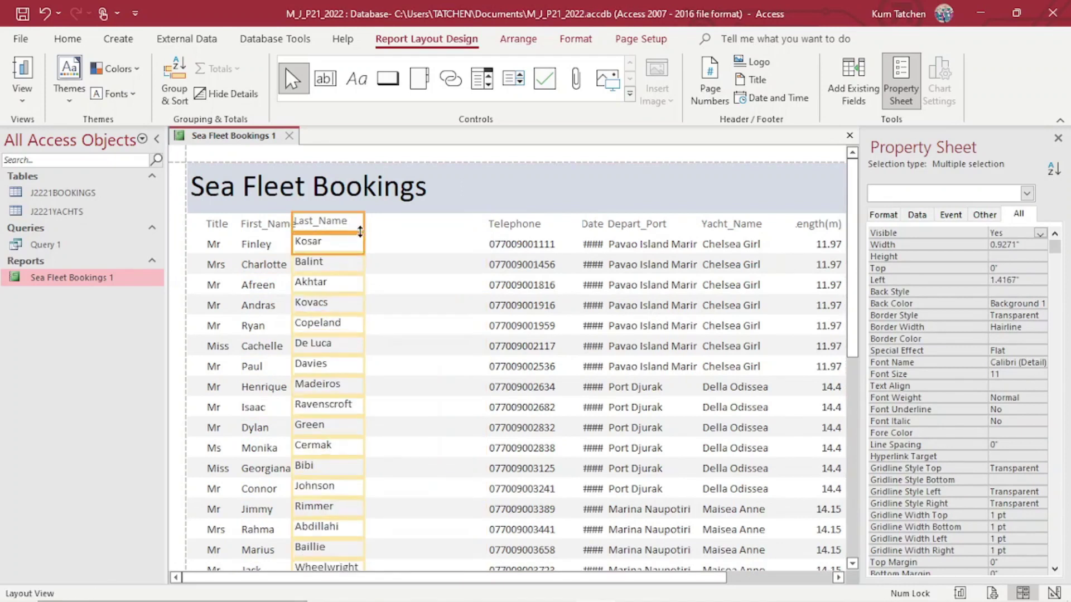
{"action": "left_click", "coordinate": [43, 16]}
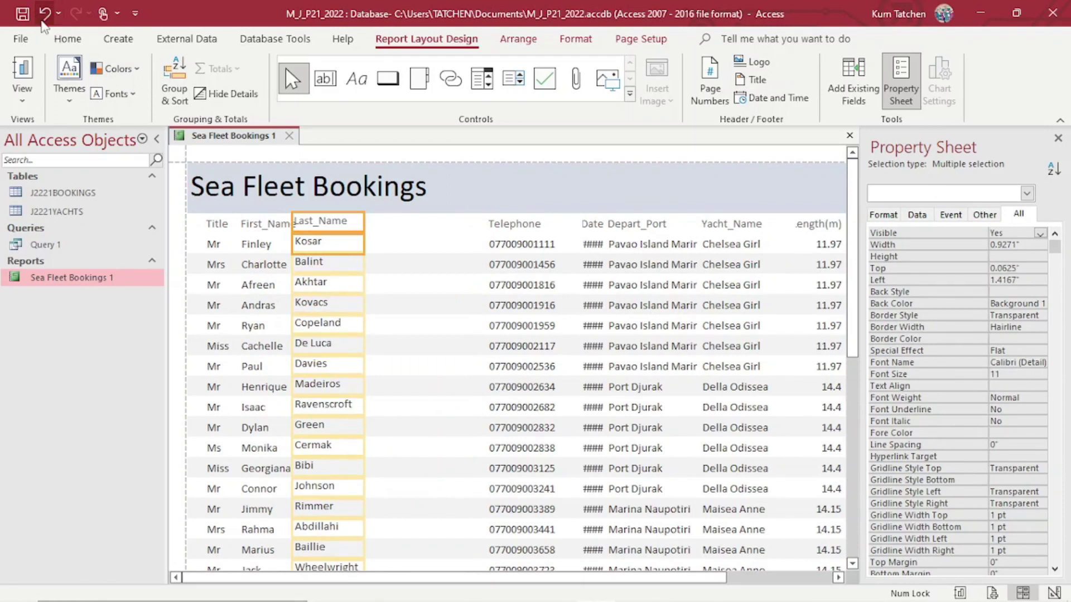
{"action": "left_click_drag", "start_coordinate": [326, 245], "coordinate": [339, 246]}
Move Telephone next to Last_Name and widen Depart_Date so the full dates show.
{"action": "left_click", "coordinate": [488, 225]}
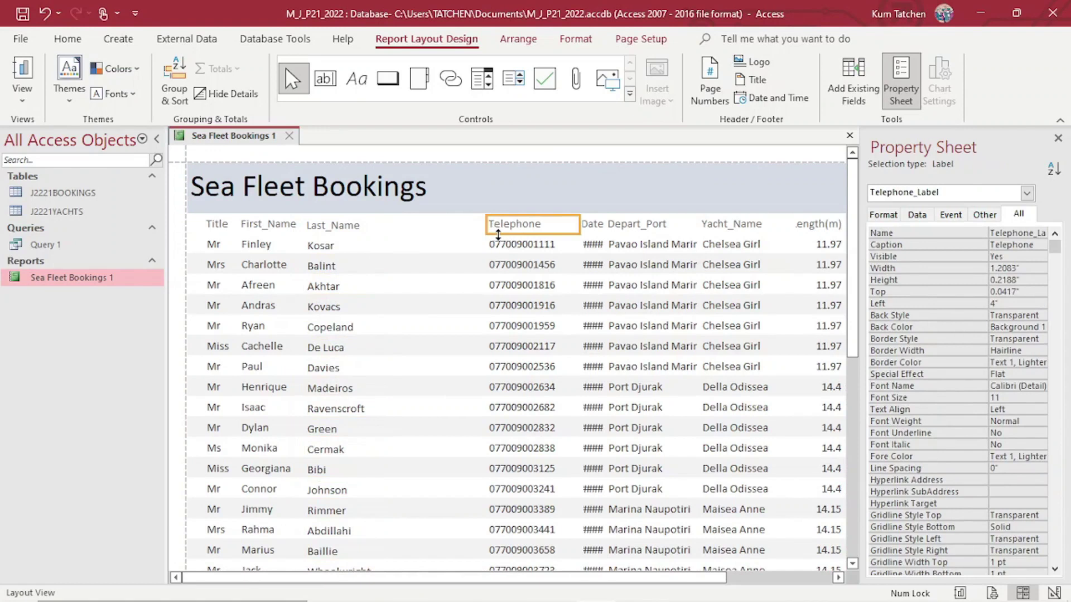
{"action": "left_click", "coordinate": [495, 244], "text": "ctrl"}
{"action": "left_click_drag", "start_coordinate": [490, 243], "coordinate": [394, 245]}
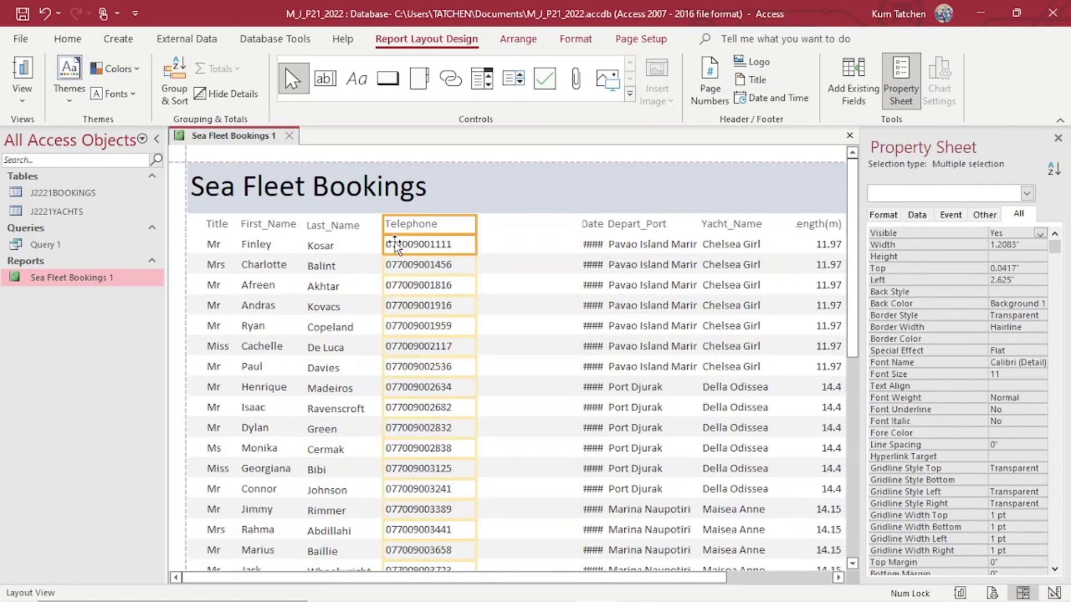
{"action": "left_click_drag", "start_coordinate": [476, 245], "coordinate": [463, 249]}
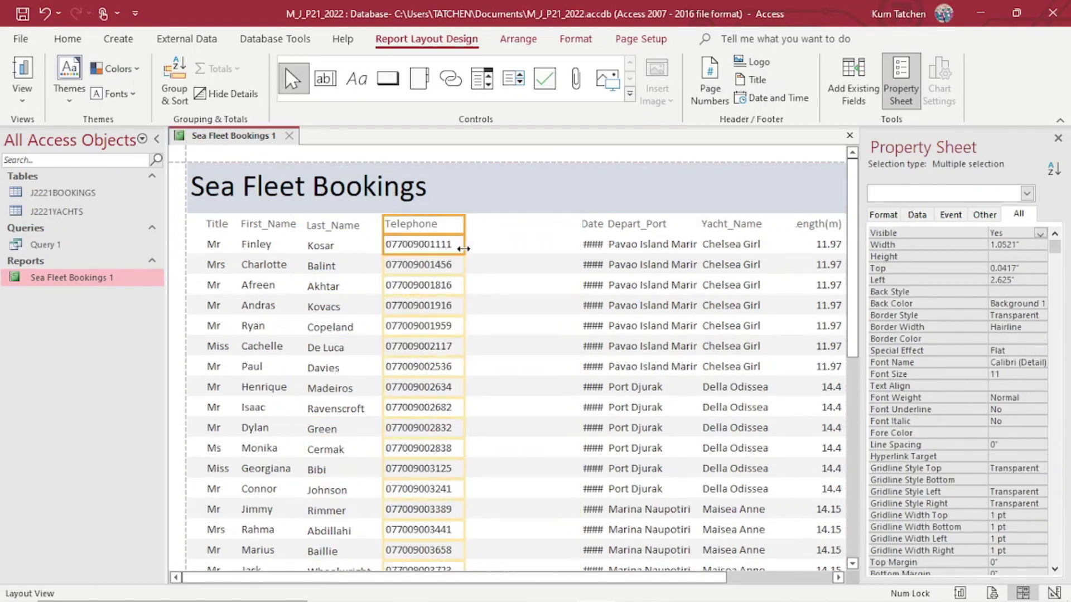
{"action": "left_click", "coordinate": [592, 224]}
{"action": "left_click", "coordinate": [592, 244], "text": "ctrl"}
{"action": "left_click_drag", "start_coordinate": [582, 244], "coordinate": [538, 247]}
{"action": "key", "text": "Left"}
{"action": "key", "text": "Left"}
{"action": "key", "text": "Left"}
{"action": "key", "text": "Left"}
{"action": "key", "text": "Left"}
{"action": "key", "text": "Left"}
{"action": "key", "text": "Left"}
{"action": "key", "text": "Left"}
{"action": "key", "text": "Left"}
{"action": "key", "text": "Left"}
{"action": "key", "text": "Left"}
{"action": "key", "text": "Left"}
{"action": "key", "text": "Left"}
{"action": "key", "text": "Left"}
{"action": "key", "text": "Left"}
{"action": "key", "text": "Left"}
{"action": "key", "text": "Left"}
{"action": "key", "text": "Left"}
{"action": "key", "text": "Left"}
{"action": "key", "text": "Left"}
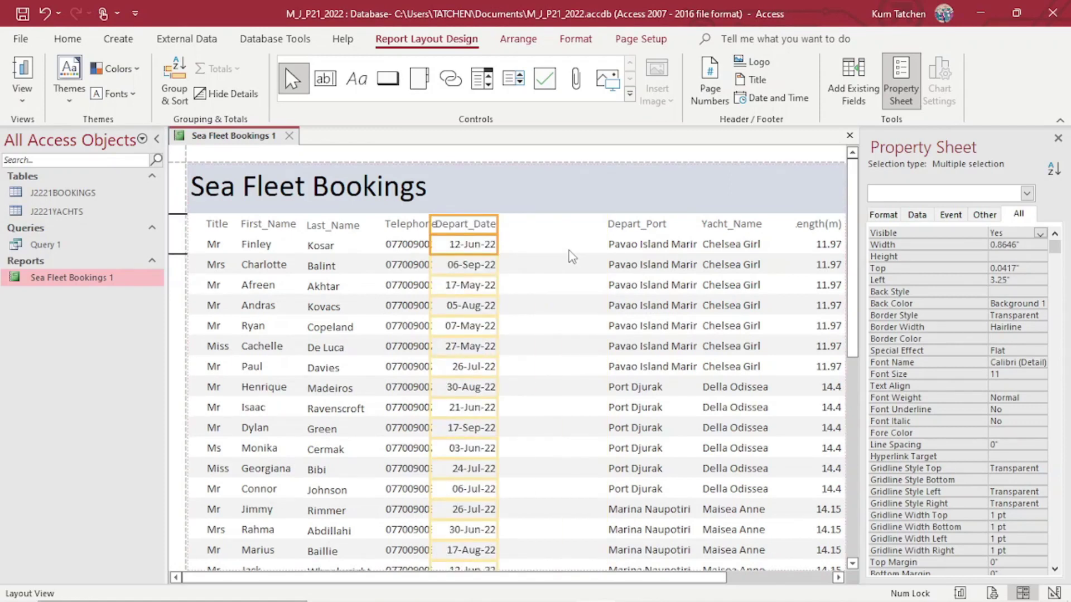
{"action": "key", "text": "Right"}
{"action": "key", "text": "Right"}
{"action": "key", "text": "Right"}
{"action": "key", "text": "Right"}
{"action": "key", "text": "Right"}
{"action": "key", "text": "Right"}
{"action": "key", "text": "Right"}
{"action": "key", "text": "Right"}
{"action": "key", "text": "Right"}
{"action": "key", "text": "Right"}
Move Depart_Port beside Depart_Date and widen it to show full marina names.
{"action": "left_click", "coordinate": [610, 244]}
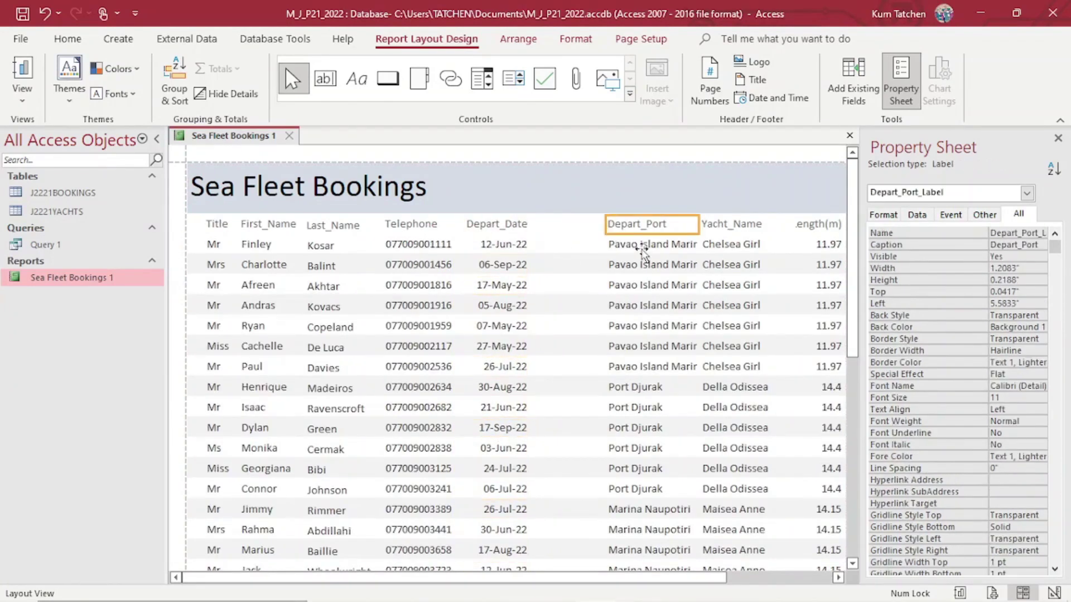
{"action": "left_click_drag", "start_coordinate": [621, 251], "coordinate": [559, 238]}
{"action": "key", "text": "Left"}
{"action": "key", "text": "Left"}
{"action": "key", "text": "Left"}
{"action": "key", "text": "Left"}
{"action": "left_click_drag", "start_coordinate": [626, 250], "coordinate": [643, 248]}
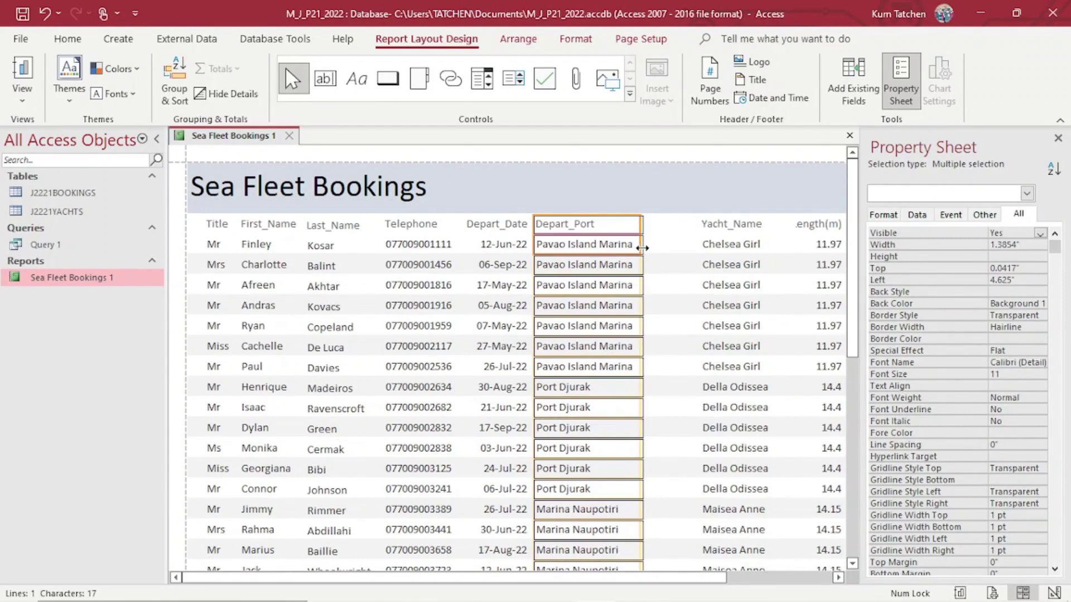
Move the Yacht_Name column beside Depart_Port.
{"action": "left_click", "coordinate": [705, 228]}
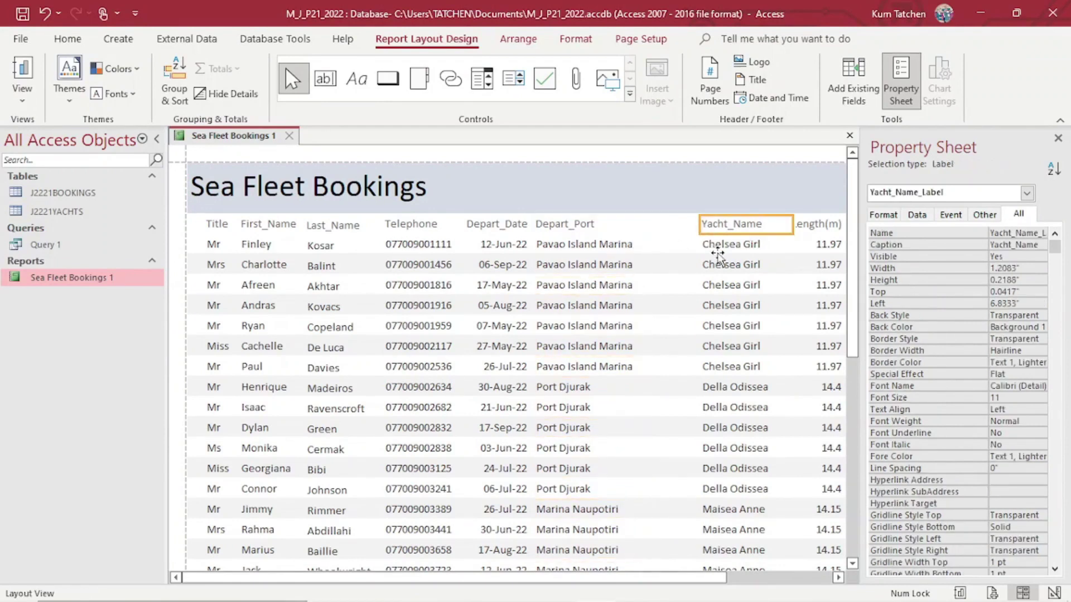
{"action": "left_click", "coordinate": [718, 250], "text": "shift"}
{"action": "key", "text": "Left"}
{"action": "key", "text": "Left"}
{"action": "key", "text": "Left"}
{"action": "key", "text": "Left"}
{"action": "key", "text": "Left"}
{"action": "key", "text": "Left"}
{"action": "key", "text": "Left"}
{"action": "key", "text": "Left"}
{"action": "key", "text": "Left"}
{"action": "key", "text": "Left"}
{"action": "key", "text": "Left"}
{"action": "key", "text": "Left"}
{"action": "key", "text": "Left"}
{"action": "key", "text": "Left"}
{"action": "key", "text": "Left"}
{"action": "key", "text": "Left"}
{"action": "key", "text": "Left"}
{"action": "key", "text": "Left"}
{"action": "key", "text": "Left"}
{"action": "key", "text": "Left"}
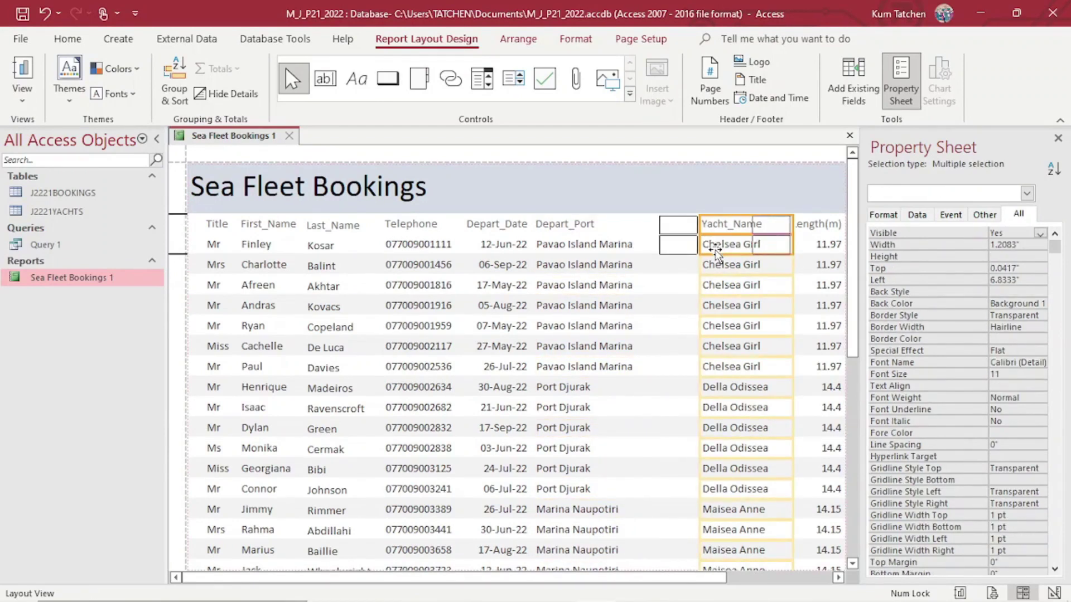
{"action": "key", "text": "Right"}
{"action": "key", "text": "Right"}
{"action": "key", "text": "Right"}
{"action": "key", "text": "Right"}
{"action": "key", "text": "Right"}
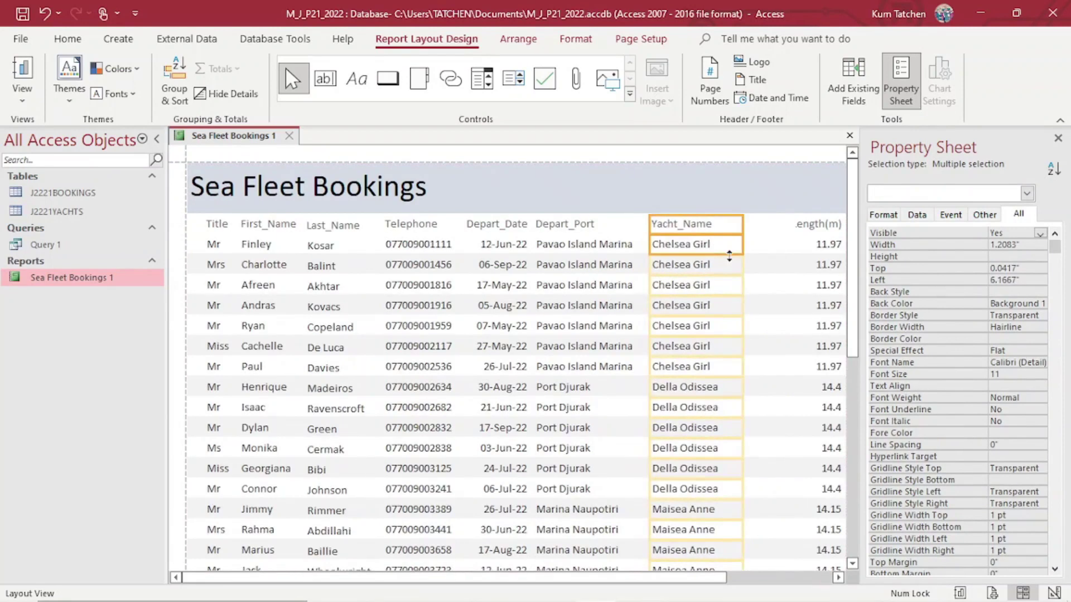
{"action": "left_click_drag", "start_coordinate": [740, 249], "coordinate": [738, 249]}
{"action": "scroll", "coordinate": [726, 274], "scroll_direction": "down", "scroll_amount": 3}
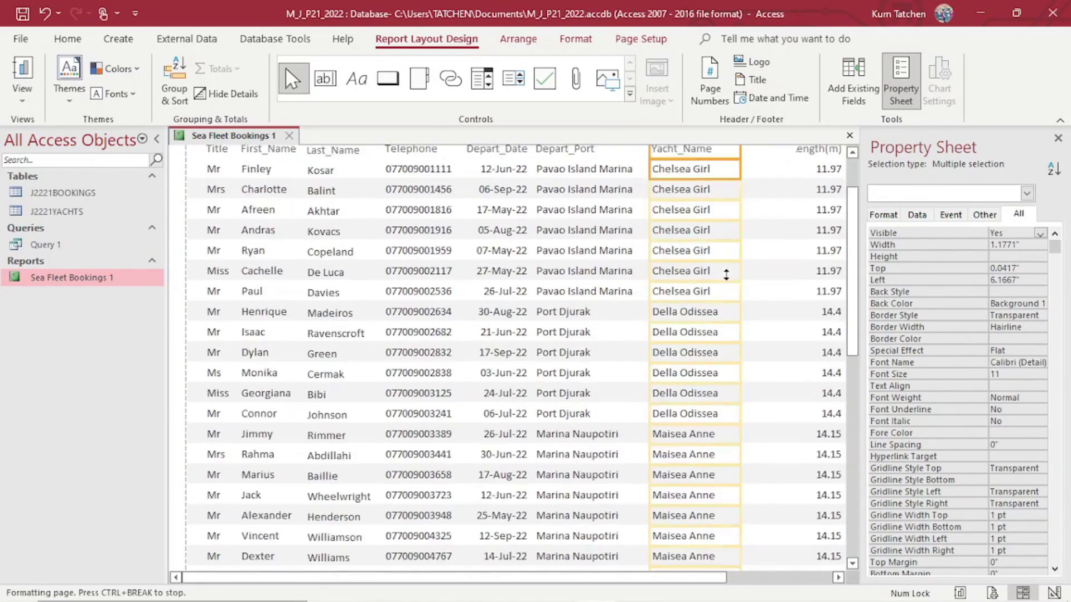
{"action": "scroll", "coordinate": [726, 274], "scroll_direction": "down", "scroll_amount": 5}
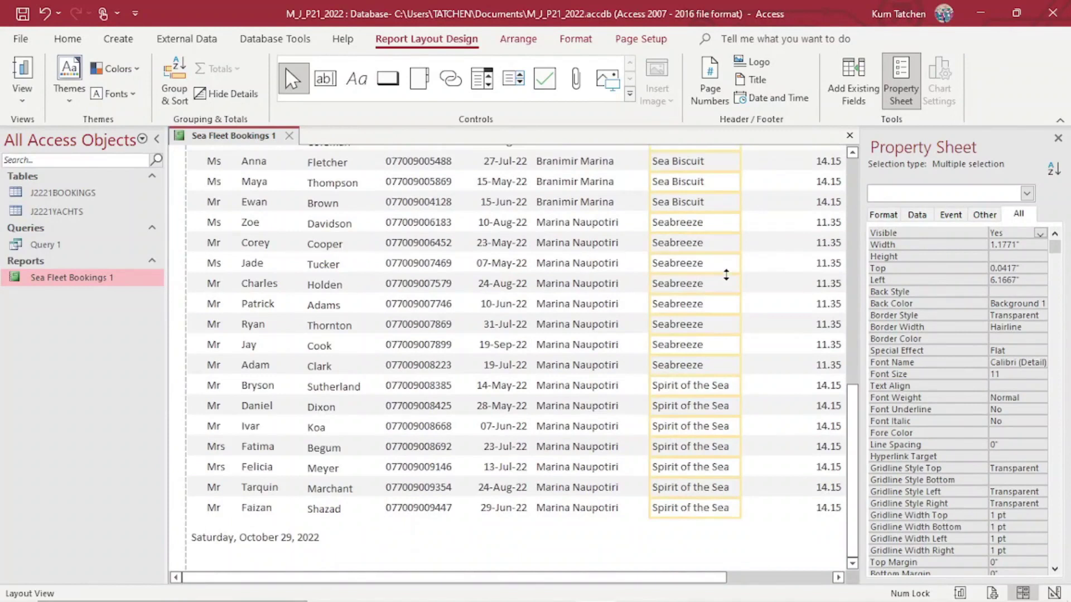
{"action": "scroll", "coordinate": [726, 276], "scroll_direction": "up", "scroll_amount": 3}
{"action": "scroll", "coordinate": [726, 276], "scroll_direction": "up", "scroll_amount": 5}
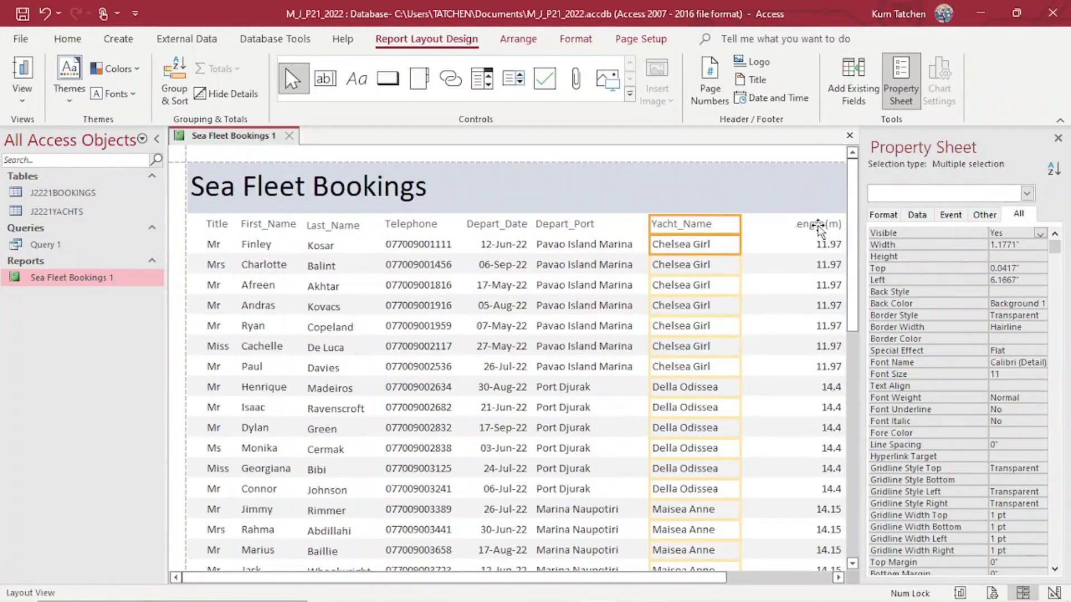
Resize the Length(m) column and move it beside Yacht_Name.
{"action": "left_click", "coordinate": [818, 225]}
{"action": "left_click", "coordinate": [812, 246], "text": "shift"}
{"action": "left_click_drag", "start_coordinate": [793, 249], "coordinate": [779, 249]}
{"action": "key", "text": "Left"}
{"action": "key", "text": "Left"}
{"action": "key", "text": "Left"}
{"action": "key", "text": "Left"}
{"action": "key", "text": "Left"}
{"action": "key", "text": "Left"}
{"action": "key", "text": "Left"}
{"action": "key", "text": "Left"}
{"action": "key", "text": "Left"}
{"action": "key", "text": "Left"}
{"action": "key", "text": "Left"}
{"action": "key", "text": "Left"}
{"action": "key", "text": "Left"}
{"action": "key", "text": "Left"}
{"action": "key", "text": "Left"}
{"action": "key", "text": "Left"}
{"action": "key", "text": "Left"}
{"action": "key", "text": "Left"}
{"action": "key", "text": "Left"}
{"action": "key", "text": "Left"}
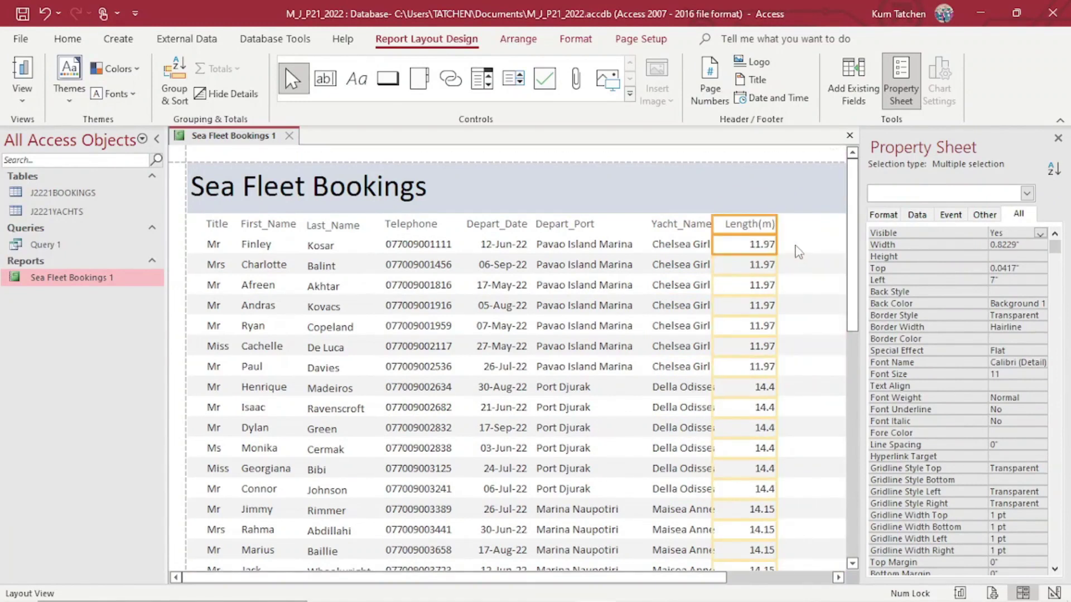
{"action": "key", "text": "Right"}
{"action": "key", "text": "Right"}
{"action": "mouse_move", "coordinate": [783, 244]}
{"action": "left_mouse_down"}
{"action": "mouse_move", "coordinate": [769, 245]}
{"action": "mouse_move", "coordinate": [791, 245]}
{"action": "left_mouse_up"}
{"action": "scroll", "coordinate": [713, 543], "scroll_direction": "down", "scroll_amount": 2}
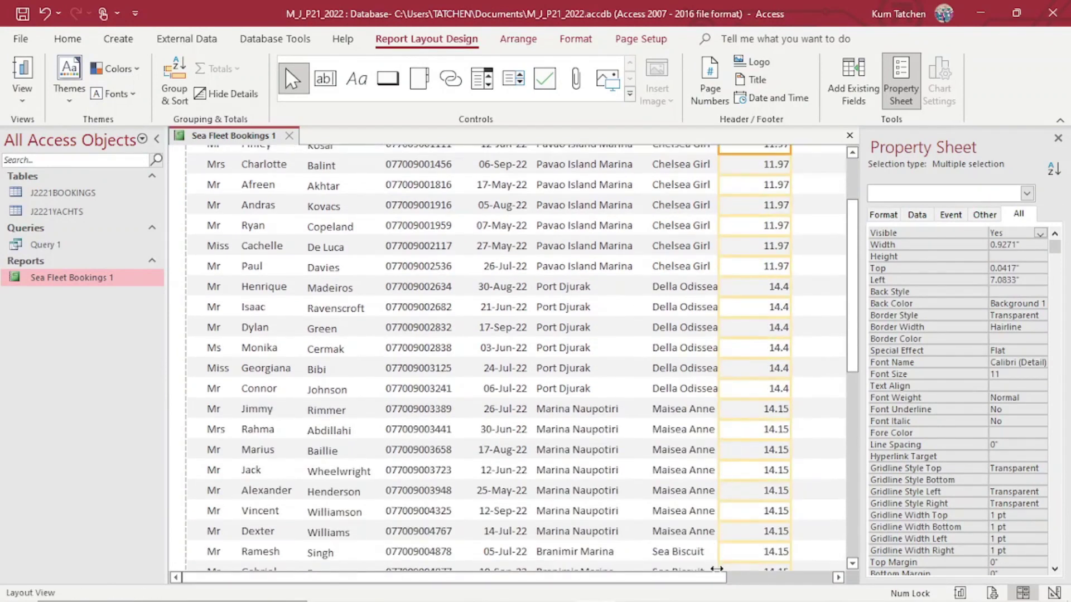
{"action": "scroll", "coordinate": [714, 544], "scroll_direction": "right", "scroll_amount": 3}
{"action": "scroll", "coordinate": [832, 537], "scroll_direction": "up", "scroll_amount": 3}
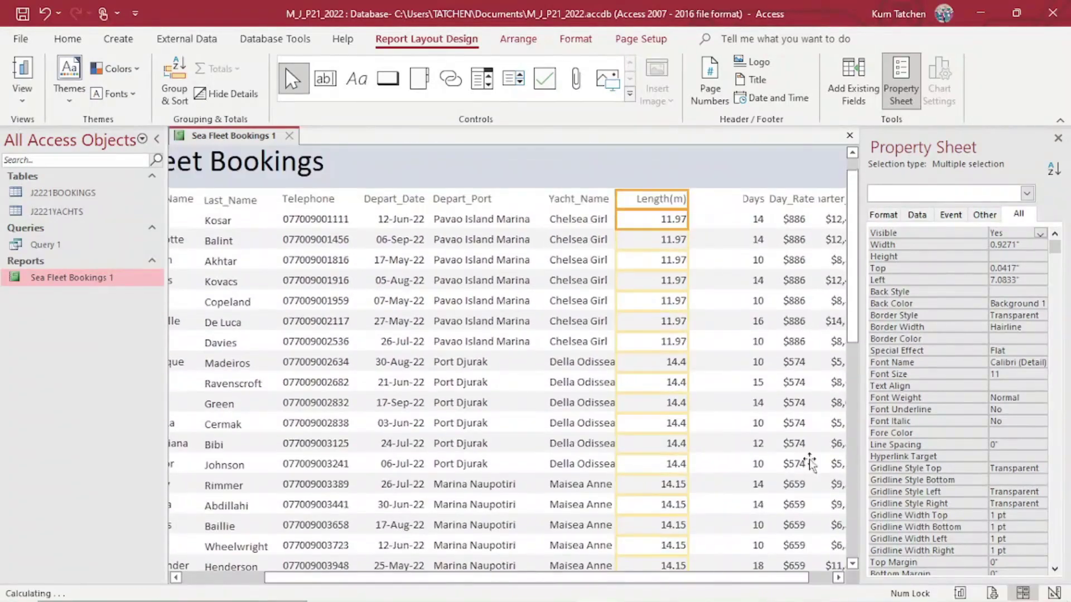
{"action": "scroll", "coordinate": [792, 586], "scroll_direction": "right", "scroll_amount": 1}
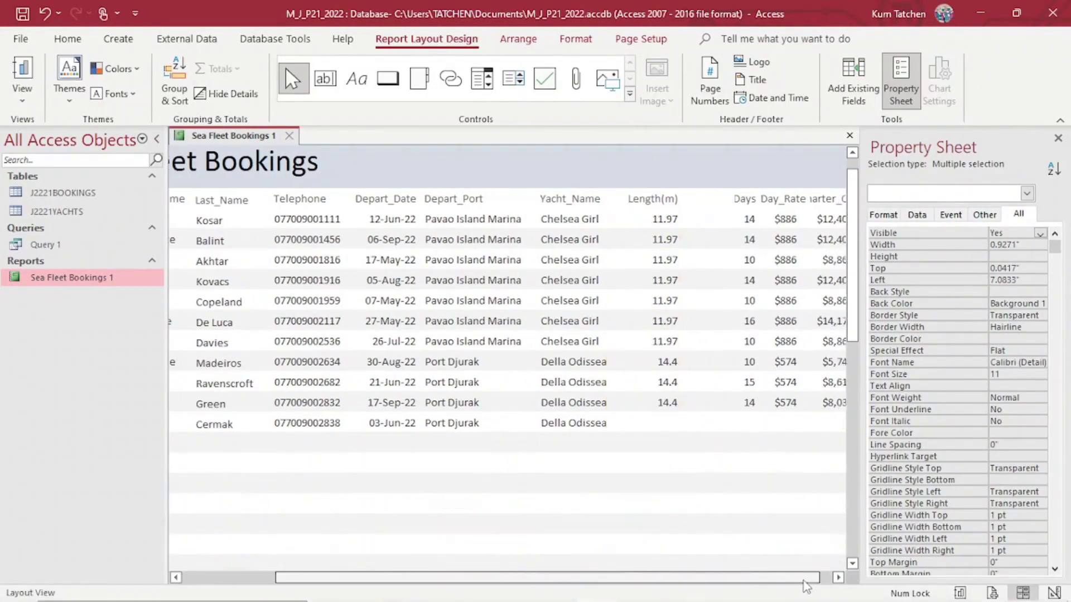
Resize Days, push Length(m) against Yacht_Name, and slot Days after Length(m).
{"action": "left_click", "coordinate": [719, 199]}
{"action": "left_click", "coordinate": [725, 215]}
{"action": "left_click_drag", "start_coordinate": [712, 218], "coordinate": [682, 220]}
{"action": "left_click", "coordinate": [637, 199]}
{"action": "left_click", "coordinate": [642, 220], "text": "shift"}
{"action": "left_click_drag", "start_coordinate": [629, 223], "coordinate": [586, 198]}
{"action": "left_click", "coordinate": [694, 199]}
{"action": "left_click", "coordinate": [697, 219], "text": "shift"}
{"action": "mouse_move", "coordinate": [679, 234]}
{"action": "left_mouse_down"}
{"action": "mouse_move", "coordinate": [667, 226]}
{"action": "mouse_move", "coordinate": [676, 232]}
{"action": "left_mouse_up"}
Move Day_Rate beside Days and widen Charter_Cost so its label shows in full.
{"action": "left_click", "coordinate": [771, 206]}
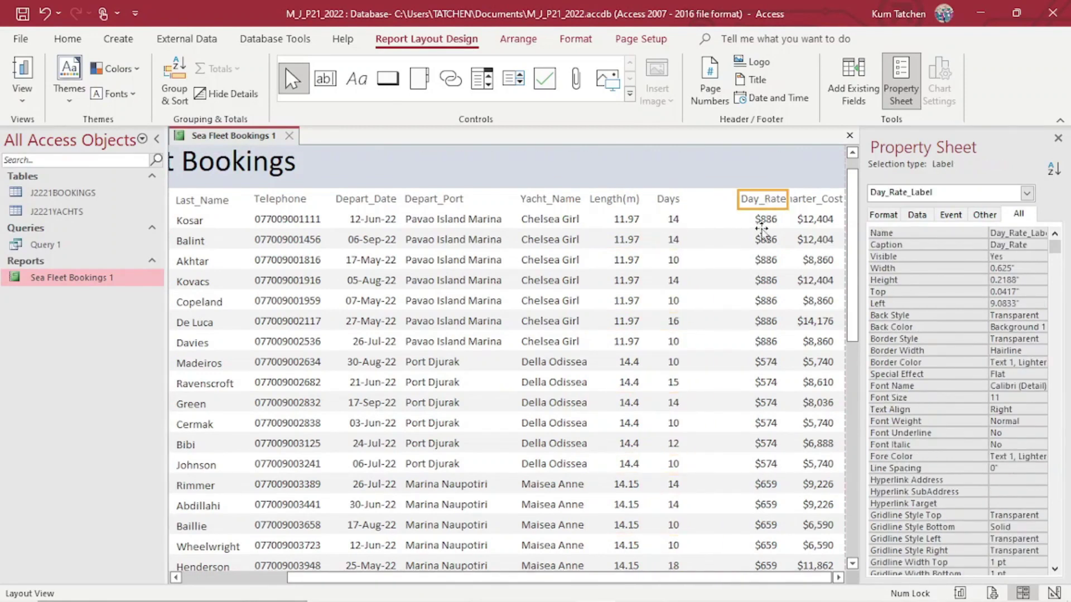
{"action": "left_click", "coordinate": [765, 223], "text": "shift"}
{"action": "left_click_drag", "start_coordinate": [765, 225], "coordinate": [727, 223]}
{"action": "left_click", "coordinate": [796, 202]}
{"action": "left_click", "coordinate": [801, 219], "text": "shift"}
{"action": "left_click_drag", "start_coordinate": [783, 220], "coordinate": [762, 224]}
{"action": "scroll", "coordinate": [780, 223], "scroll_direction": "down", "scroll_amount": 3}
{"action": "scroll", "coordinate": [780, 223], "scroll_direction": "down", "scroll_amount": 5}
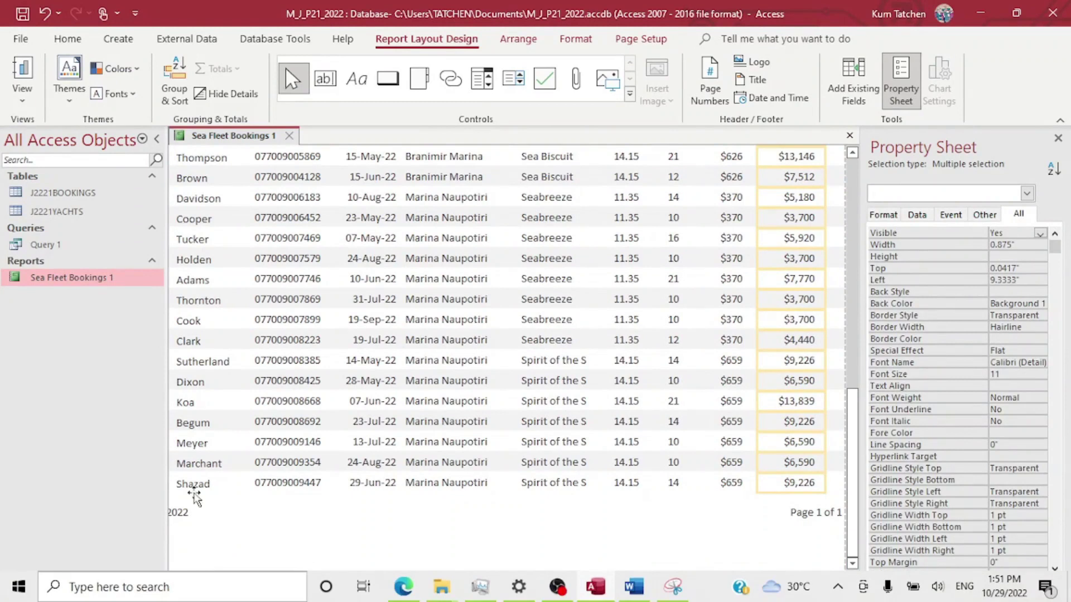
{"action": "left_click_drag", "start_coordinate": [329, 578], "coordinate": [219, 599]}
Tick the sort requirement in question 16, then erase those ticks.
{"action": "left_click", "coordinate": [406, 588]}
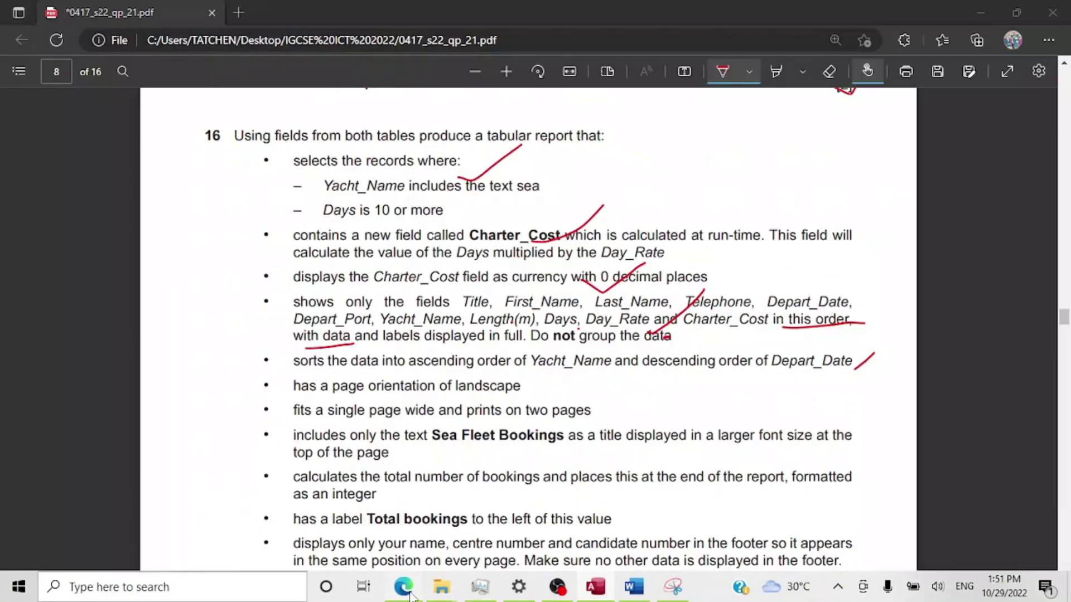
{"action": "mouse_move", "coordinate": [590, 370]}
{"action": "left_mouse_down"}
{"action": "mouse_move", "coordinate": [601, 357]}
{"action": "mouse_move", "coordinate": [597, 385]}
{"action": "left_mouse_up"}
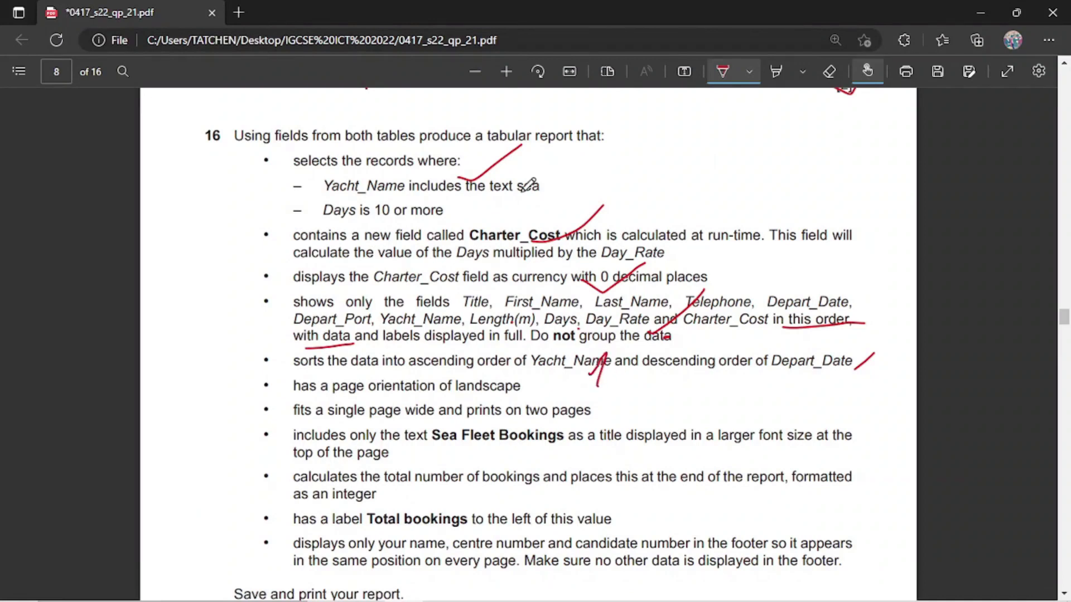
{"action": "left_click", "coordinate": [830, 72]}
{"action": "left_click_drag", "start_coordinate": [567, 371], "coordinate": [901, 358]}
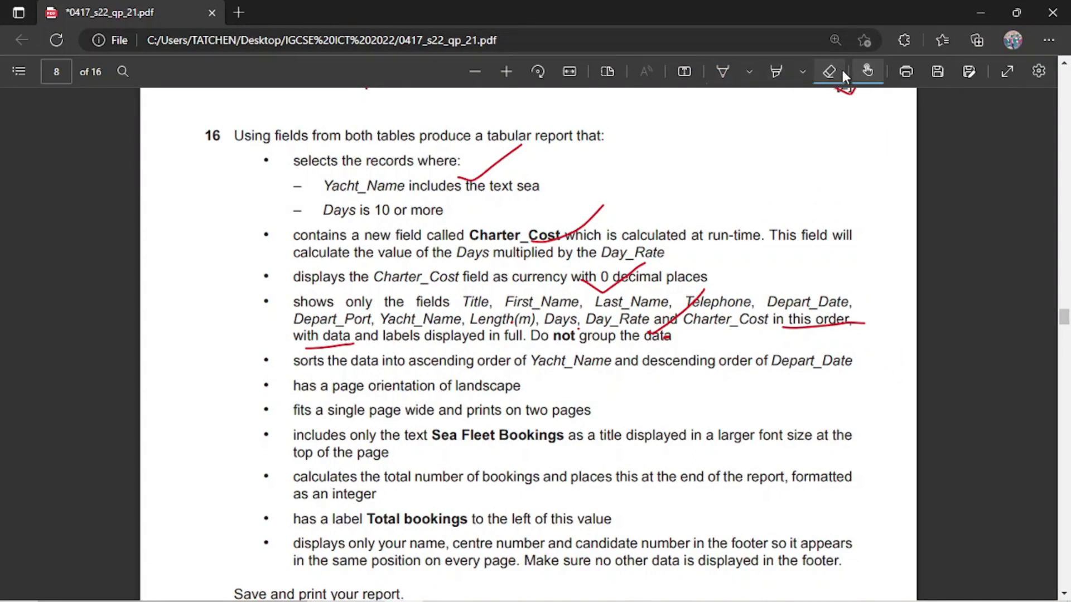
{"action": "left_click", "coordinate": [723, 70]}
Tick the landscape, two-page and Sea Fleet Bookings title requirements.
{"action": "mouse_move", "coordinate": [516, 394]}
{"action": "left_mouse_down"}
{"action": "mouse_move", "coordinate": [543, 381]}
{"action": "mouse_move", "coordinate": [595, 387]}
{"action": "left_mouse_up"}
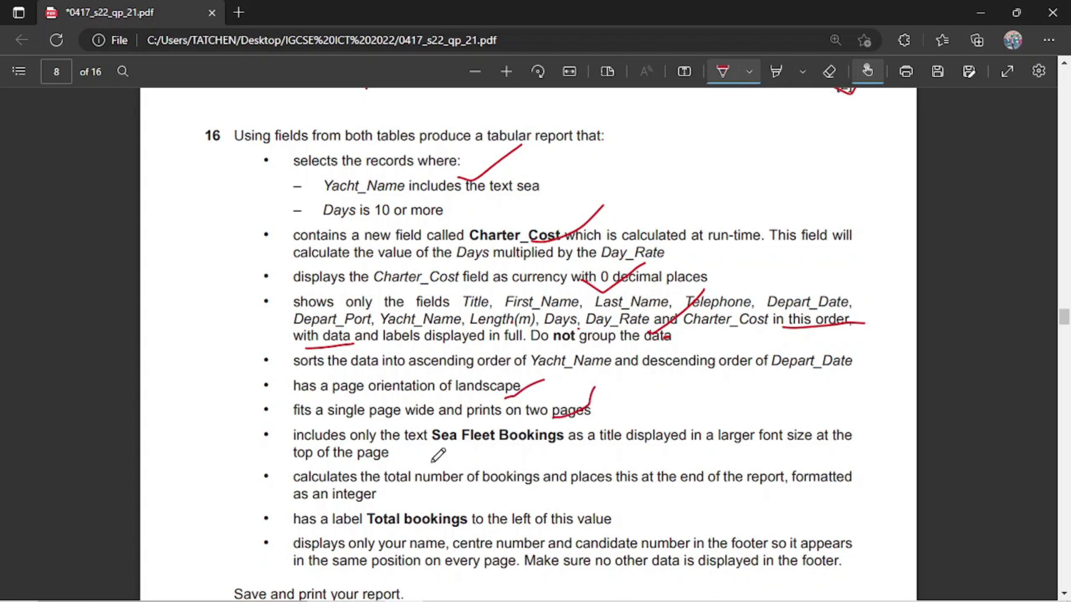
{"action": "left_click_drag", "start_coordinate": [411, 445], "coordinate": [447, 430]}
{"action": "mouse_move", "coordinate": [631, 593]}
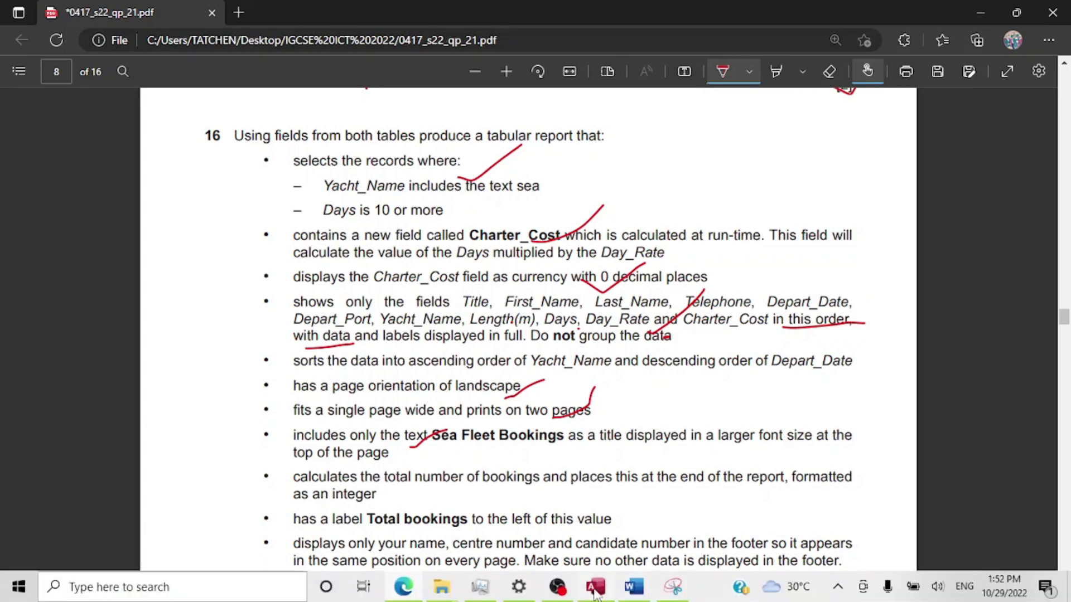
{"action": "left_click", "coordinate": [595, 588]}
Count all records under the Title column and reposition the 41 count box.
{"action": "left_click", "coordinate": [212, 483]}
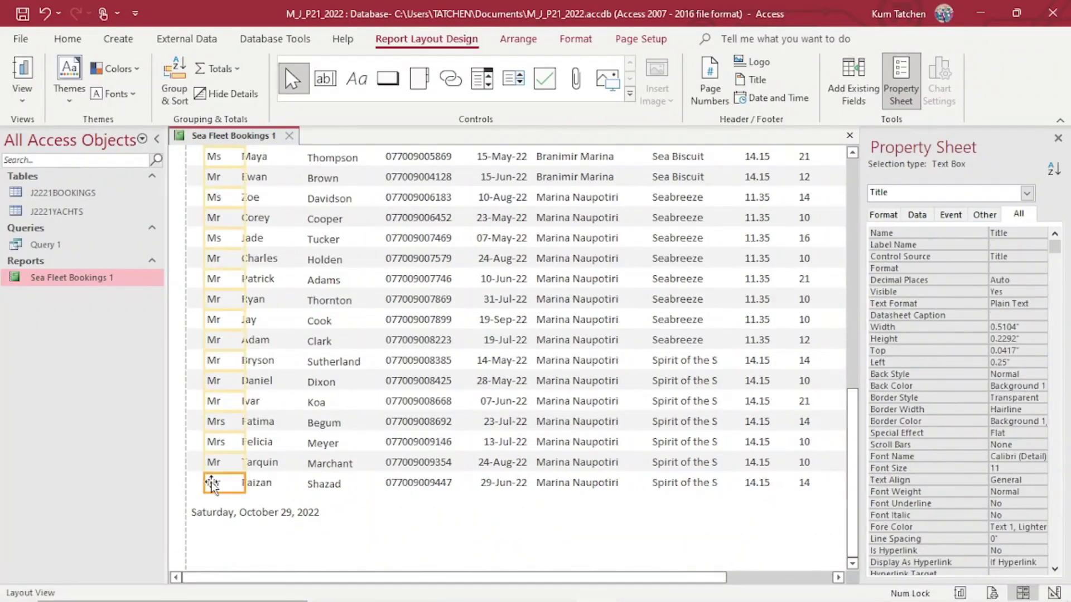
{"action": "left_click", "coordinate": [230, 68]}
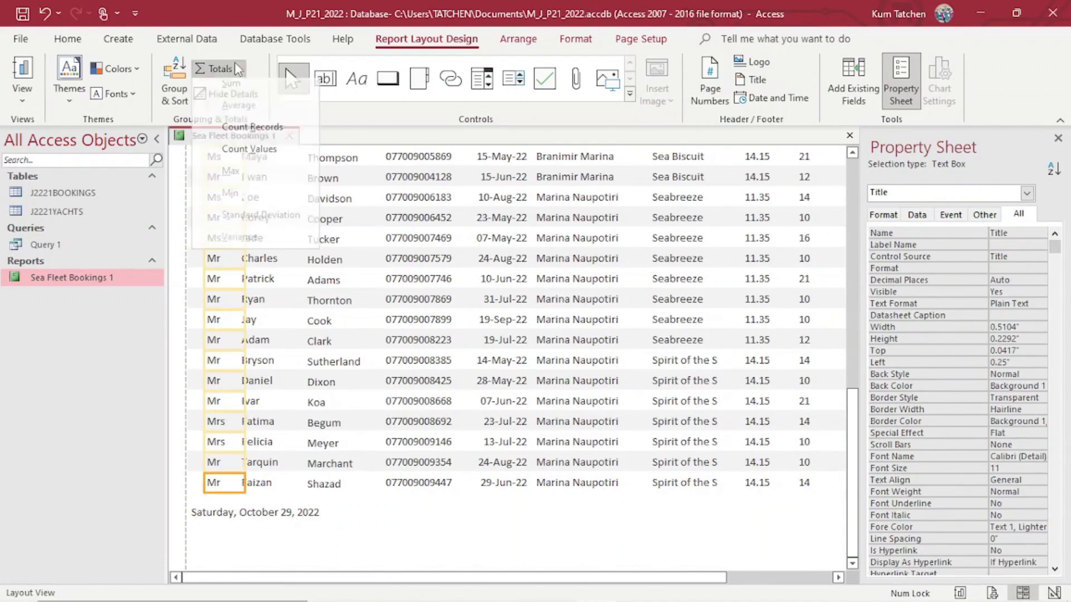
{"action": "left_click", "coordinate": [252, 134]}
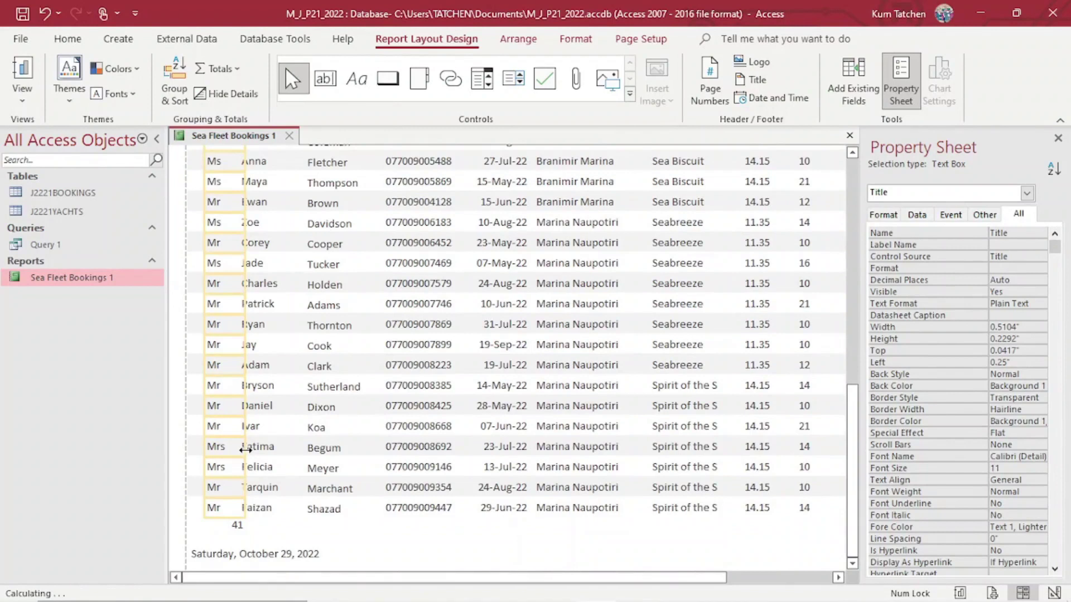
{"action": "left_click", "coordinate": [239, 527]}
{"action": "scroll", "coordinate": [245, 529], "scroll_direction": "down", "scroll_amount": 5}
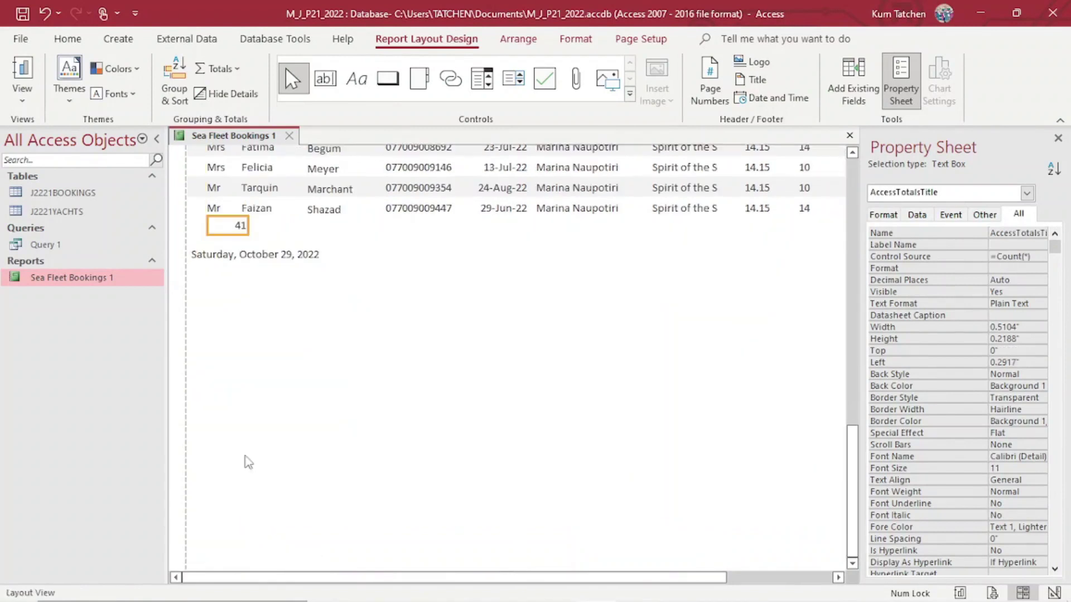
{"action": "mouse_move", "coordinate": [241, 225]}
{"action": "left_mouse_down"}
{"action": "mouse_move", "coordinate": [310, 230]}
{"action": "mouse_move", "coordinate": [263, 239]}
{"action": "mouse_move", "coordinate": [232, 228]}
{"action": "left_mouse_up"}
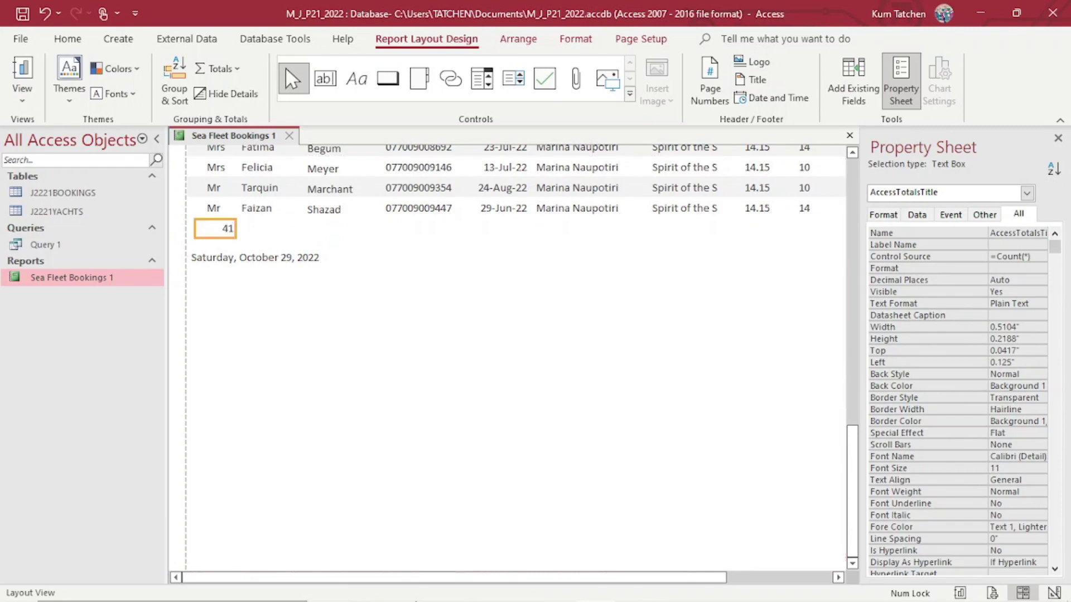
Switch to the exam paper PDF in Edge.
{"action": "mouse_move", "coordinate": [528, 599]}
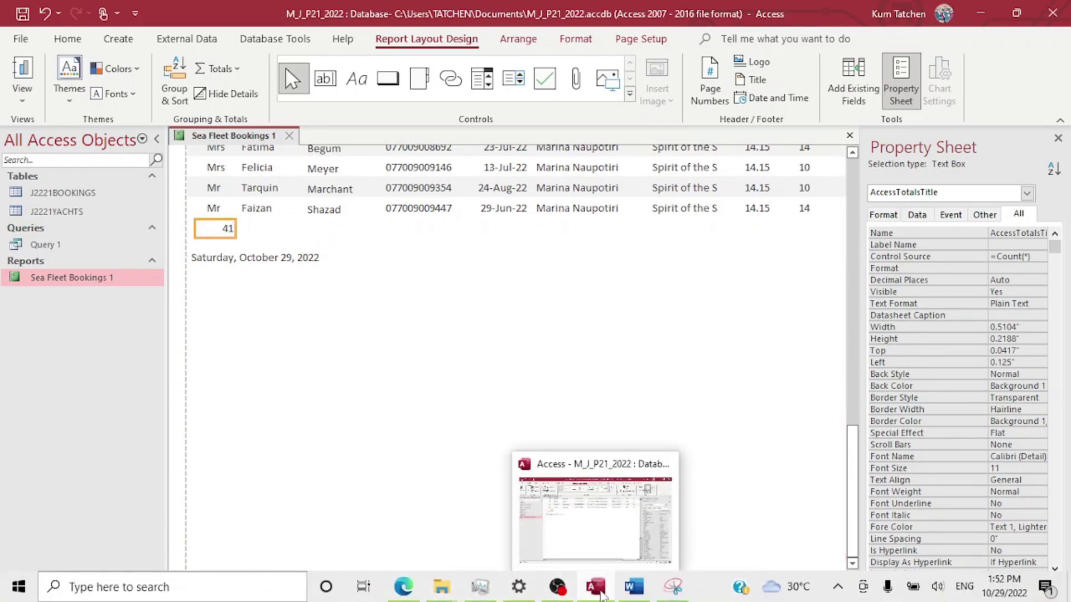
{"action": "mouse_move", "coordinate": [442, 589]}
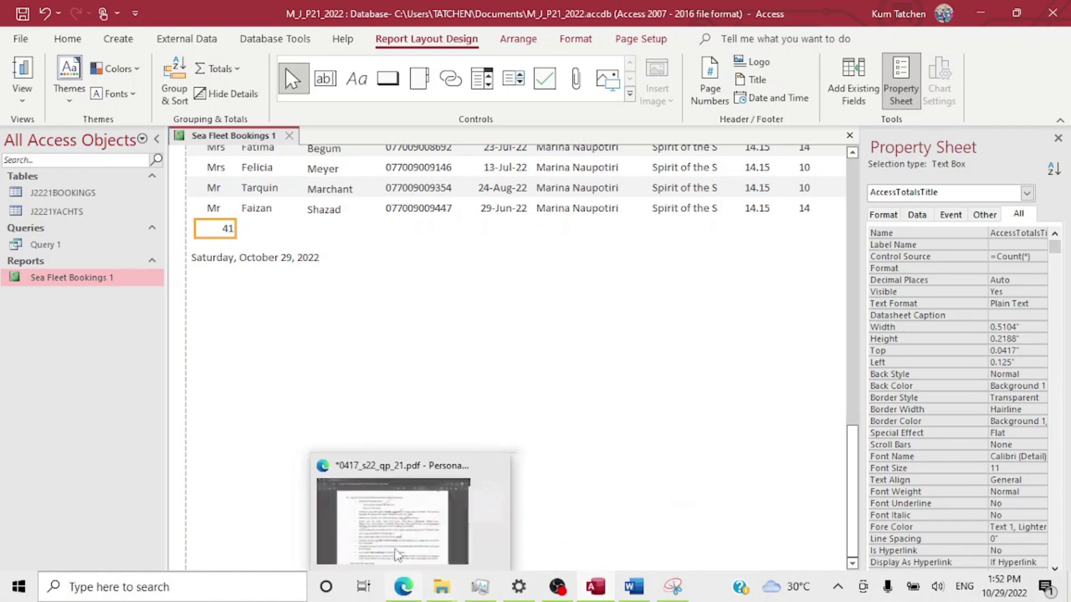
{"action": "left_click", "coordinate": [423, 452]}
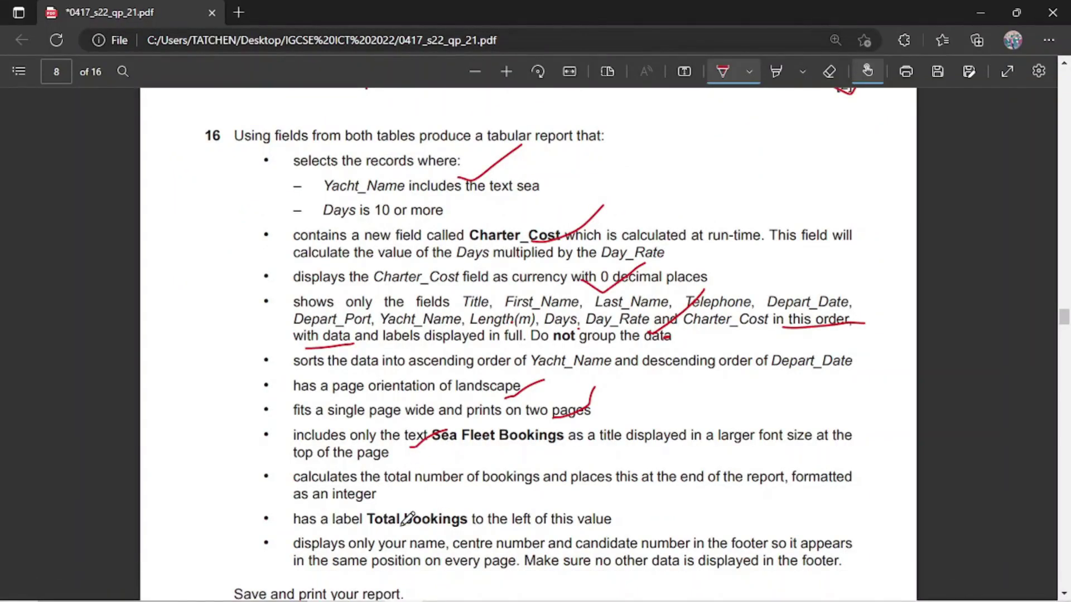
Tick off the total bookings requirement and check the pen and highlighter options.
{"action": "left_click_drag", "start_coordinate": [387, 497], "coordinate": [411, 472]}
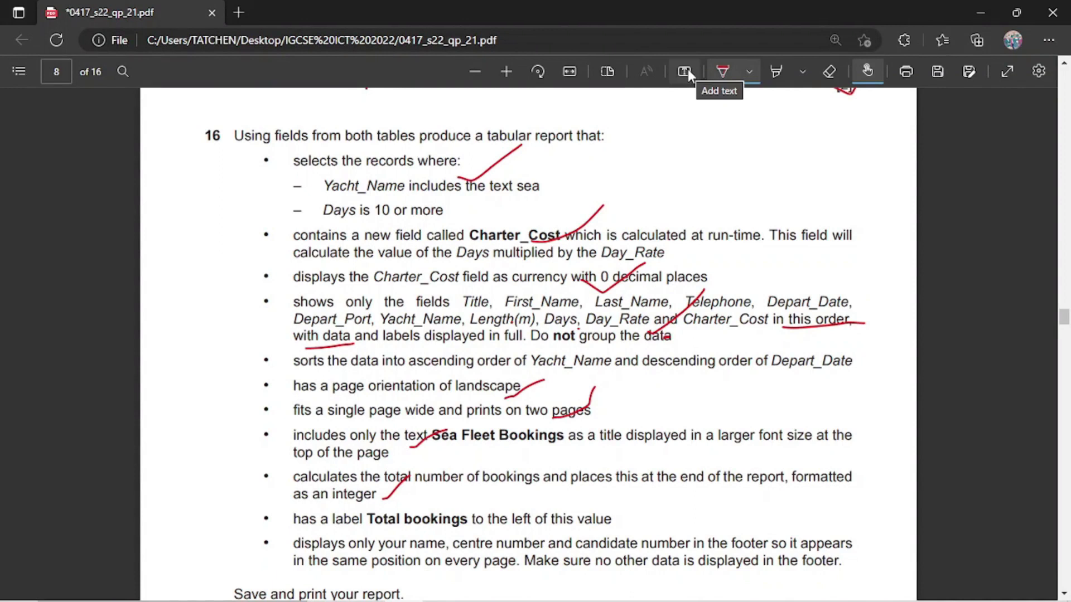
{"action": "left_click", "coordinate": [750, 69]}
{"action": "left_click", "coordinate": [750, 66]}
{"action": "left_click", "coordinate": [804, 71]}
{"action": "left_click", "coordinate": [803, 70]}
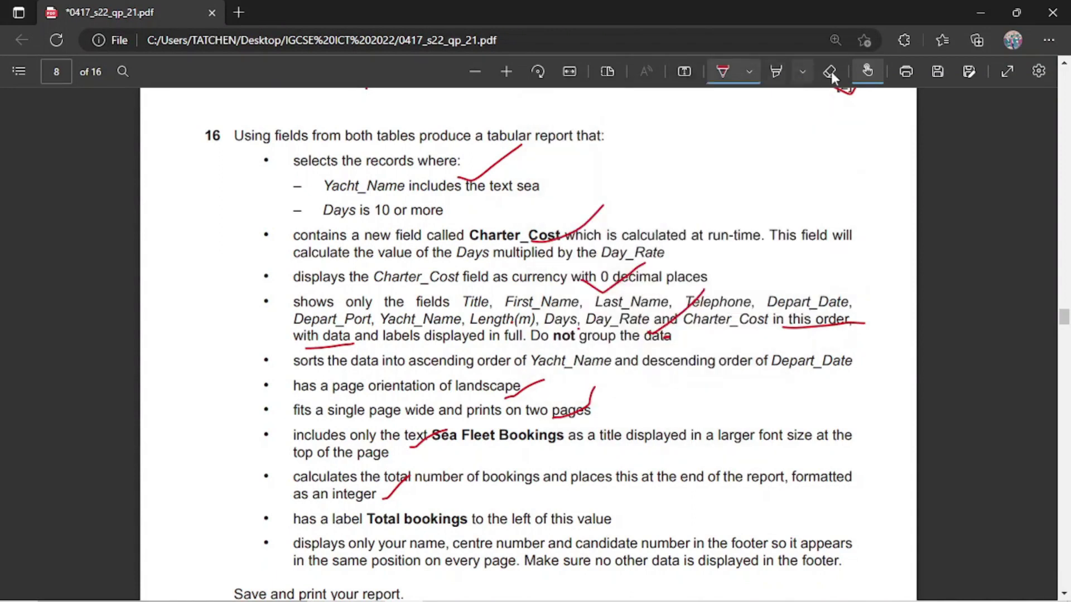
Turn off the pen, select the words 'Total bookings', and return to Access.
{"action": "key", "text": "Escape"}
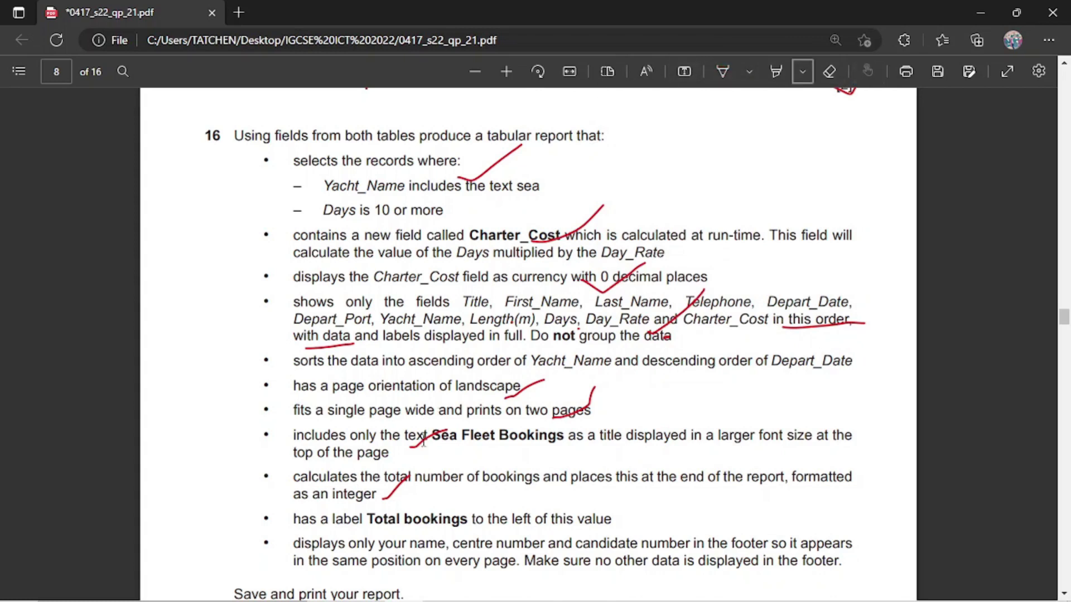
{"action": "left_click_drag", "start_coordinate": [369, 520], "coordinate": [467, 514]}
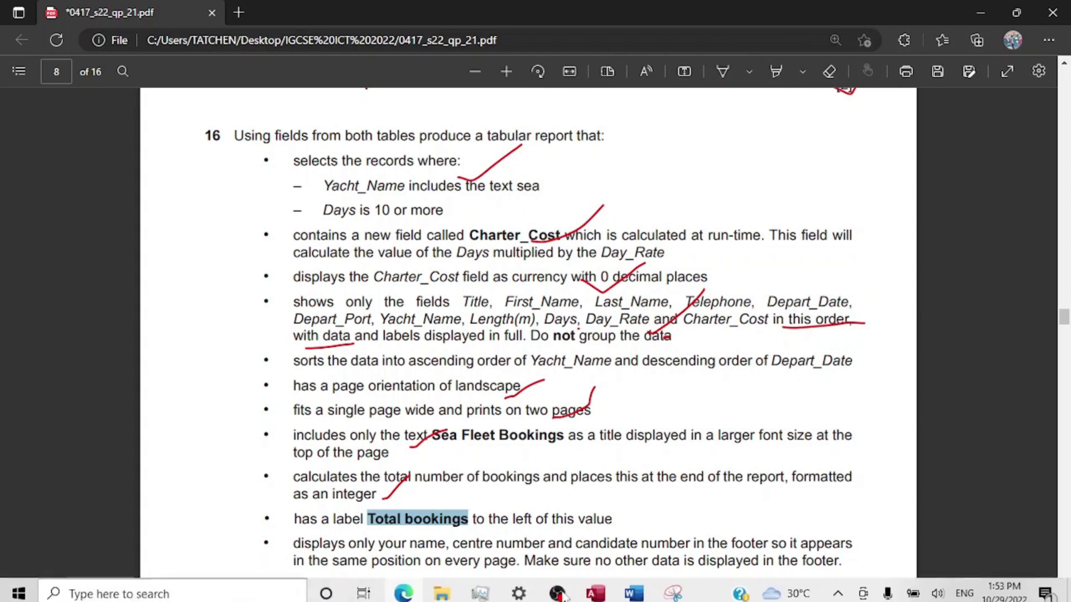
{"action": "left_click", "coordinate": [605, 588]}
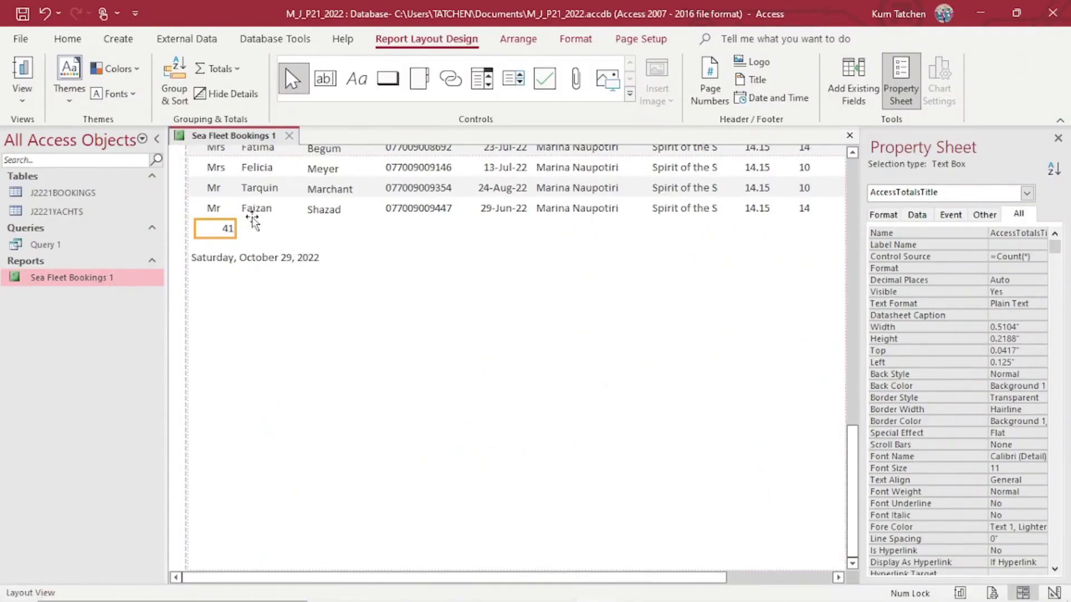
Move the 41 count under the first-name column and give it a 'Total bookings' caption label.
{"action": "left_click_drag", "start_coordinate": [277, 230], "coordinate": [298, 232]}
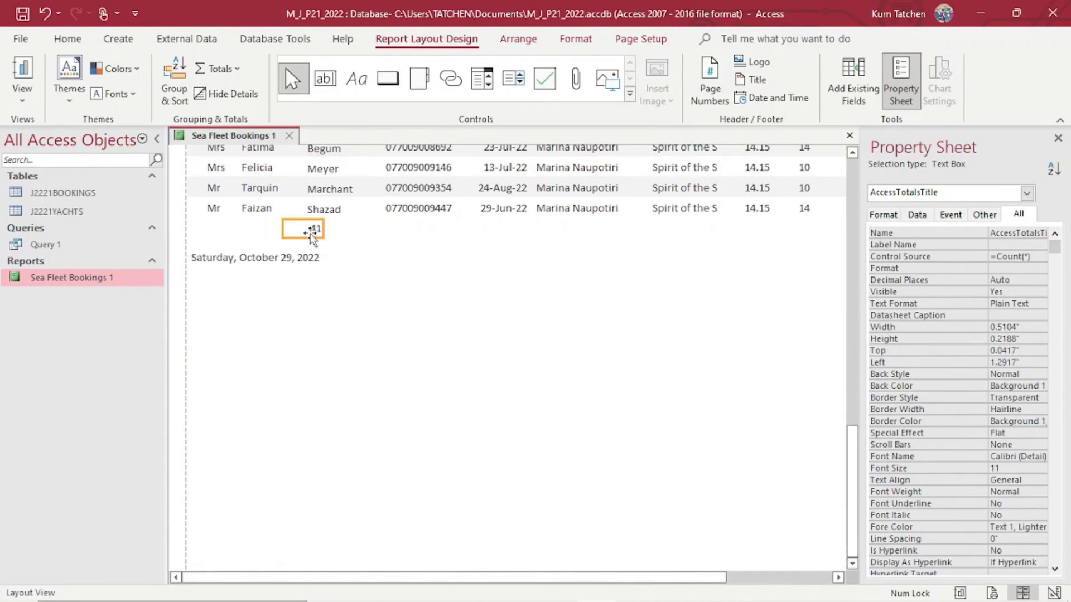
{"action": "right_click", "coordinate": [309, 230]}
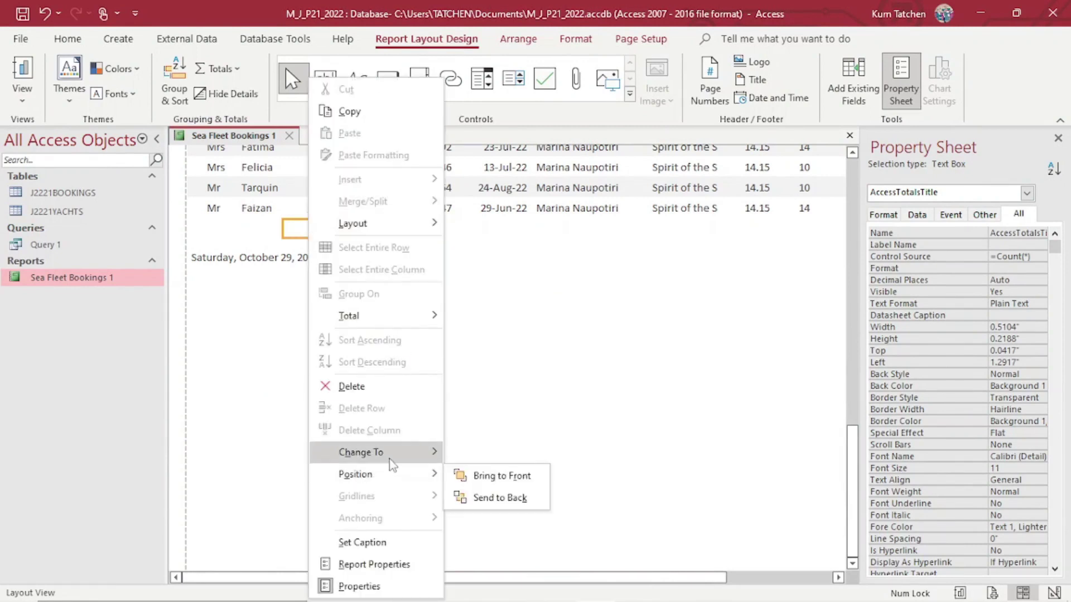
{"action": "left_click", "coordinate": [401, 548]}
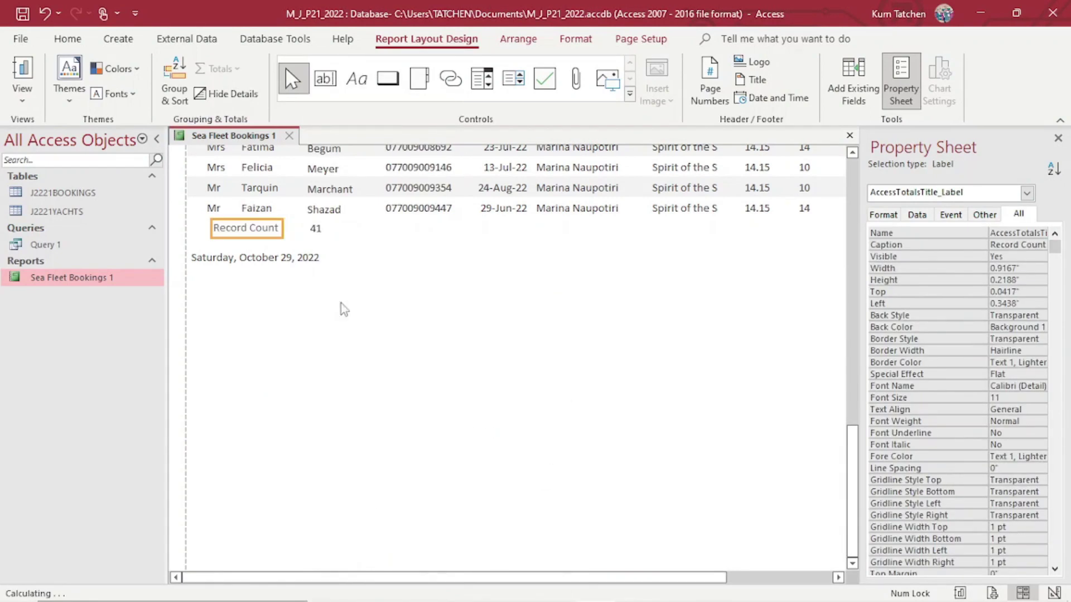
{"action": "double_click", "coordinate": [275, 229]}
{"action": "left_click_drag", "start_coordinate": [282, 229], "coordinate": [206, 233]}
{"action": "type", "text": "Total bookings"}
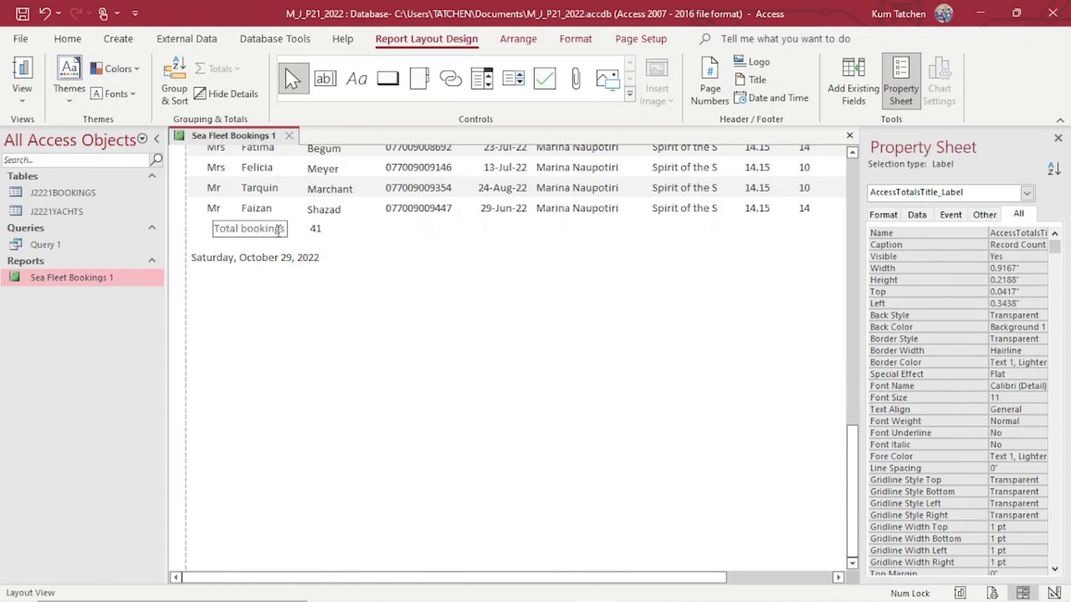
{"action": "left_click", "coordinate": [358, 256]}
Nudge the Total bookings label slightly left, directly beside the 41 count.
{"action": "left_click", "coordinate": [270, 238]}
{"action": "key", "text": "Left"}
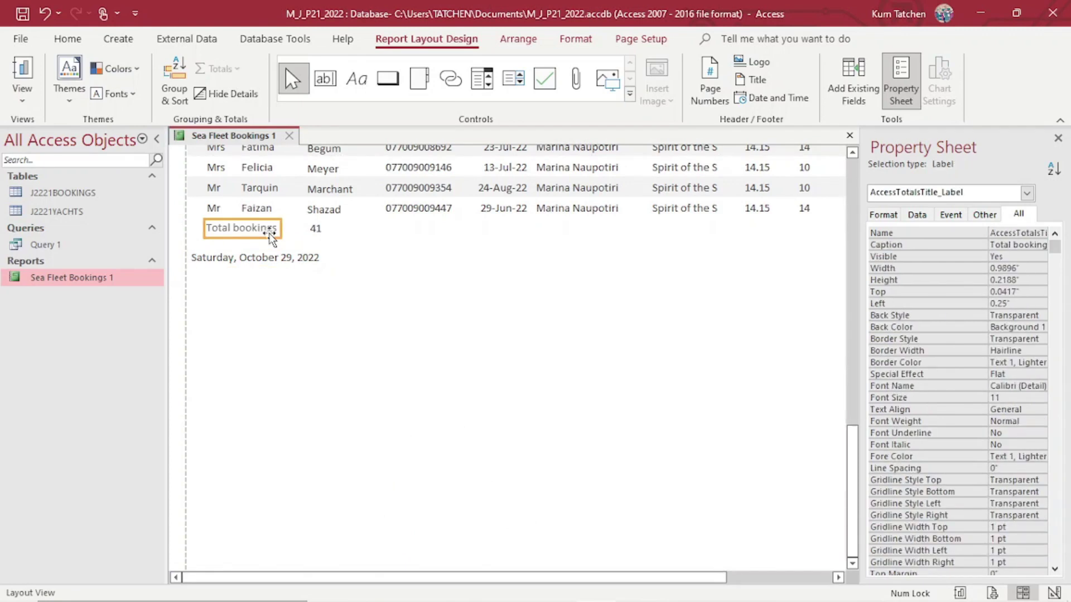
{"action": "left_click", "coordinate": [316, 237]}
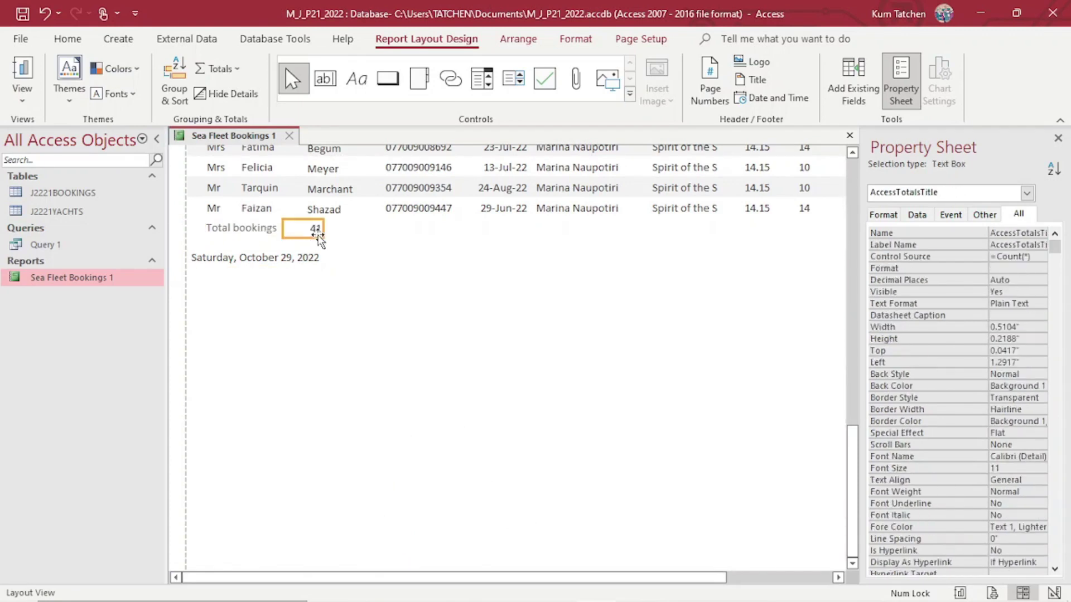
{"action": "left_click", "coordinate": [343, 258]}
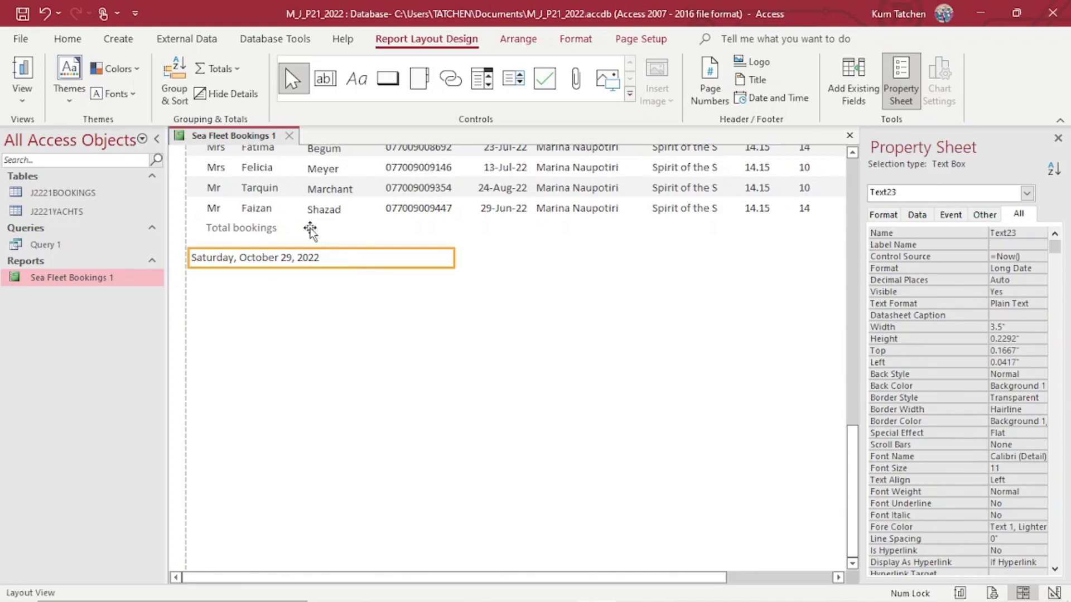
{"action": "left_click", "coordinate": [354, 296]}
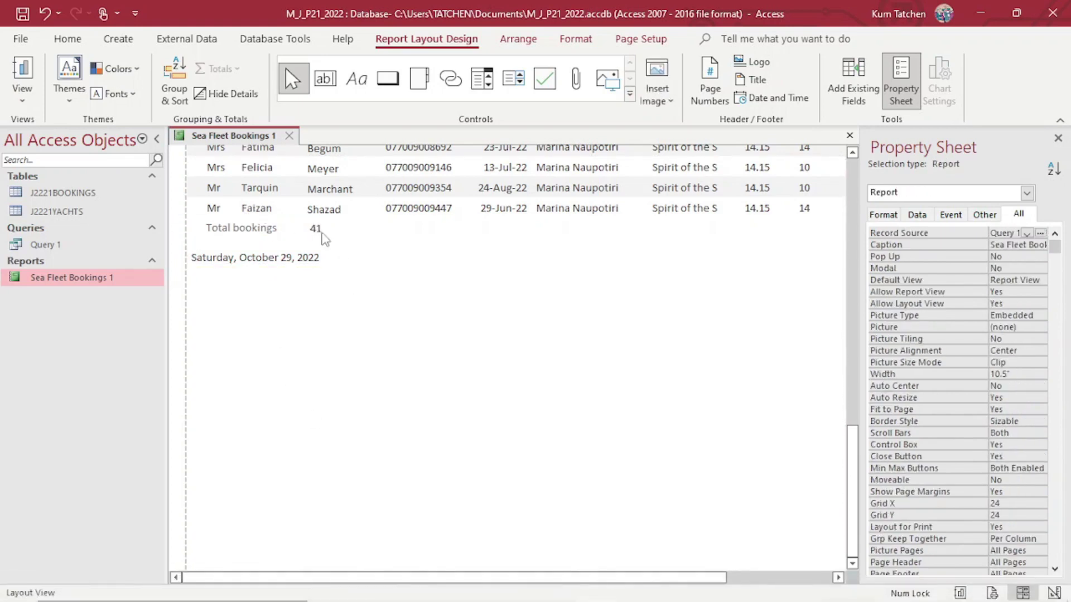
In the exam PDF, draw a check mark after the 'Total bookings' bullet.
{"action": "mouse_move", "coordinate": [440, 600]}
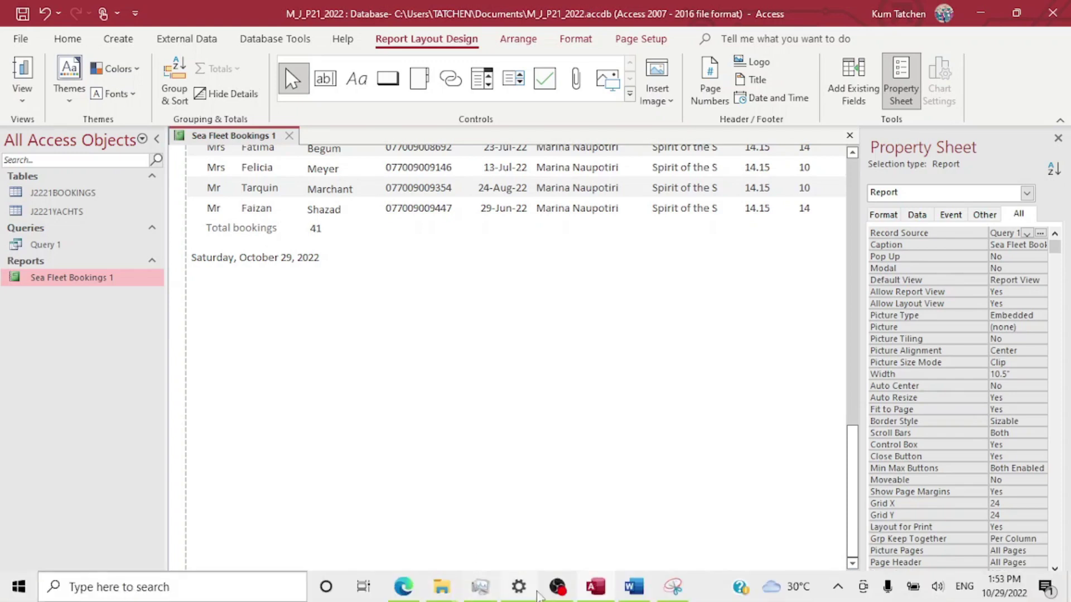
{"action": "mouse_move", "coordinate": [403, 590]}
{"action": "left_click", "coordinate": [384, 466]}
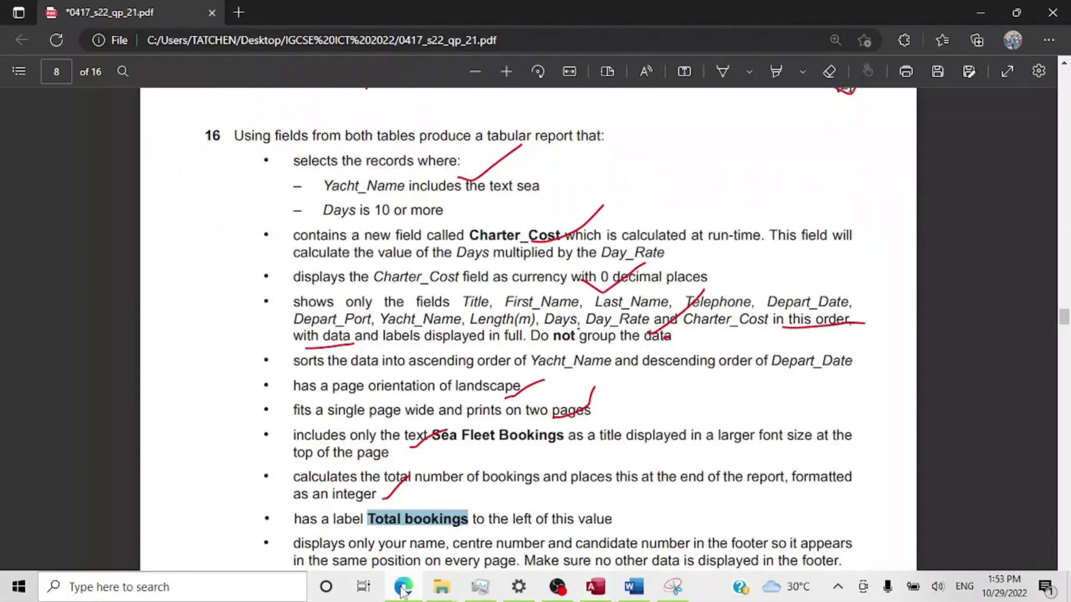
{"action": "scroll", "coordinate": [380, 449], "scroll_direction": "down", "scroll_amount": 2}
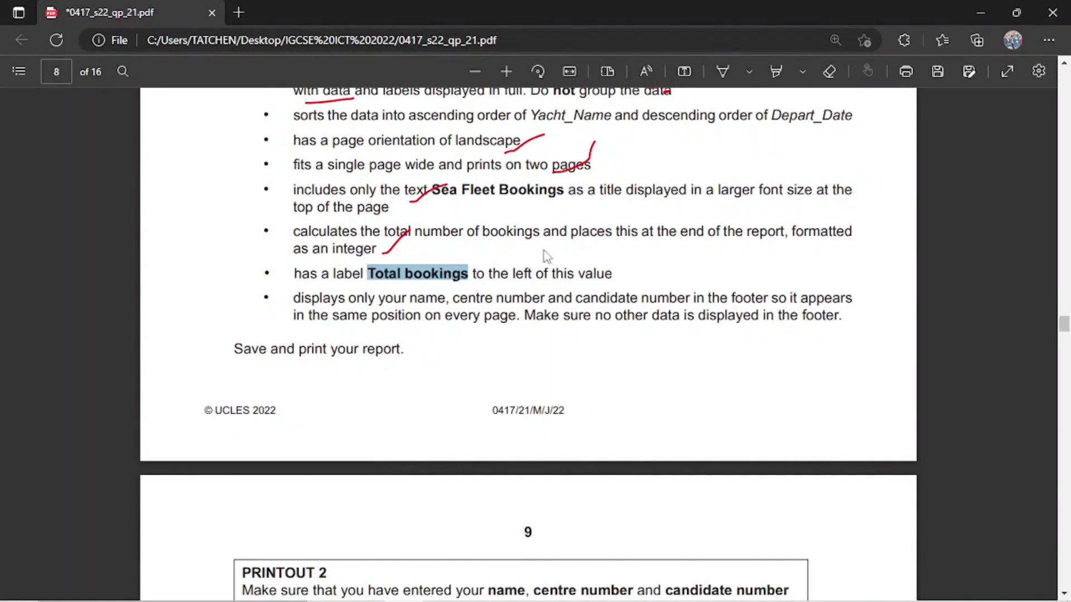
{"action": "left_click", "coordinate": [730, 71]}
{"action": "mouse_move", "coordinate": [616, 273]}
{"action": "left_mouse_down"}
{"action": "mouse_move", "coordinate": [625, 278]}
{"action": "mouse_move", "coordinate": [655, 247]}
{"action": "left_mouse_up"}
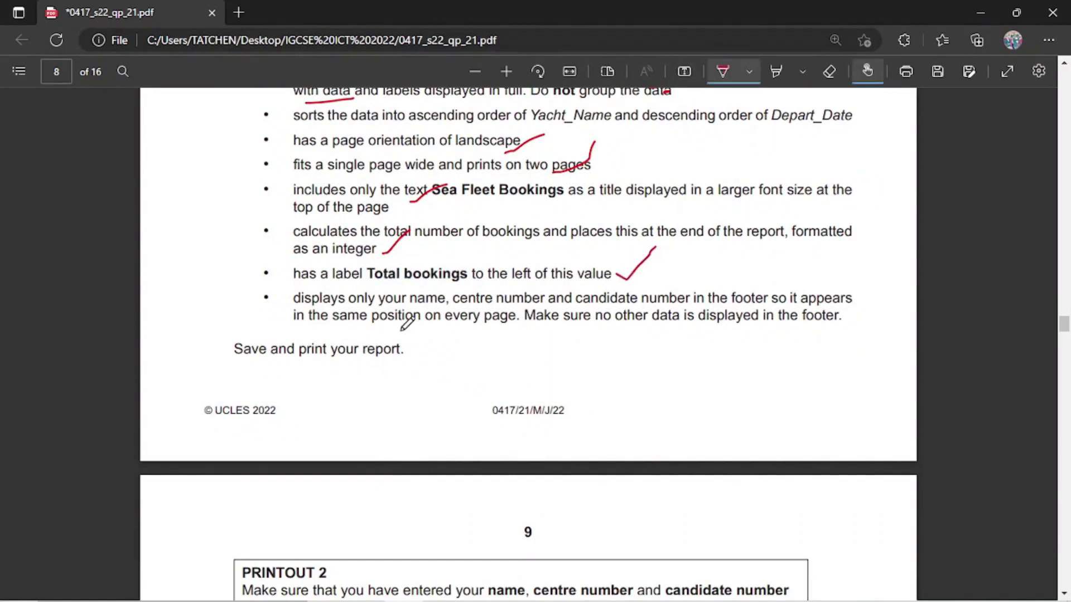
{"action": "scroll", "coordinate": [401, 329], "scroll_direction": "down", "scroll_amount": 2}
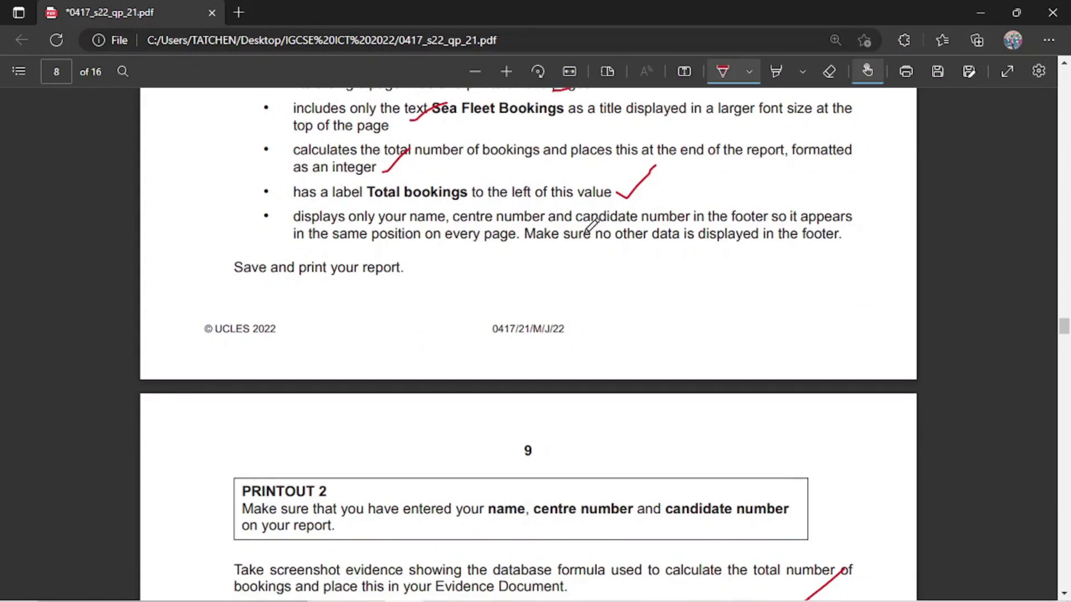
{"action": "scroll", "coordinate": [641, 227], "scroll_direction": "up", "scroll_amount": 4}
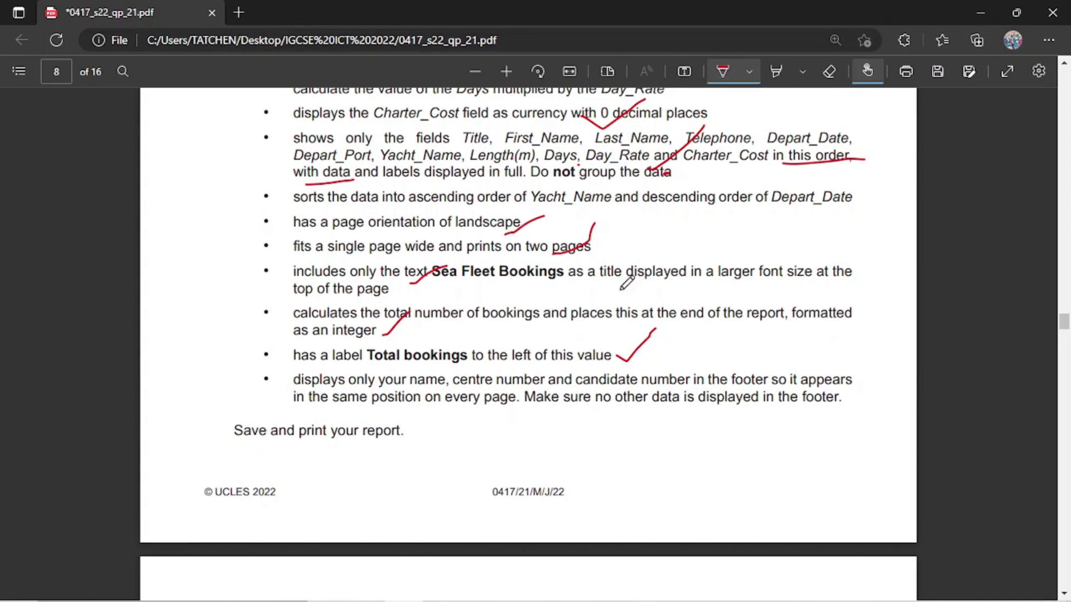
Back in the Sea Fleet Bookings report, review it and open the Group, Sort, and Total pane.
{"action": "mouse_move", "coordinate": [558, 591]}
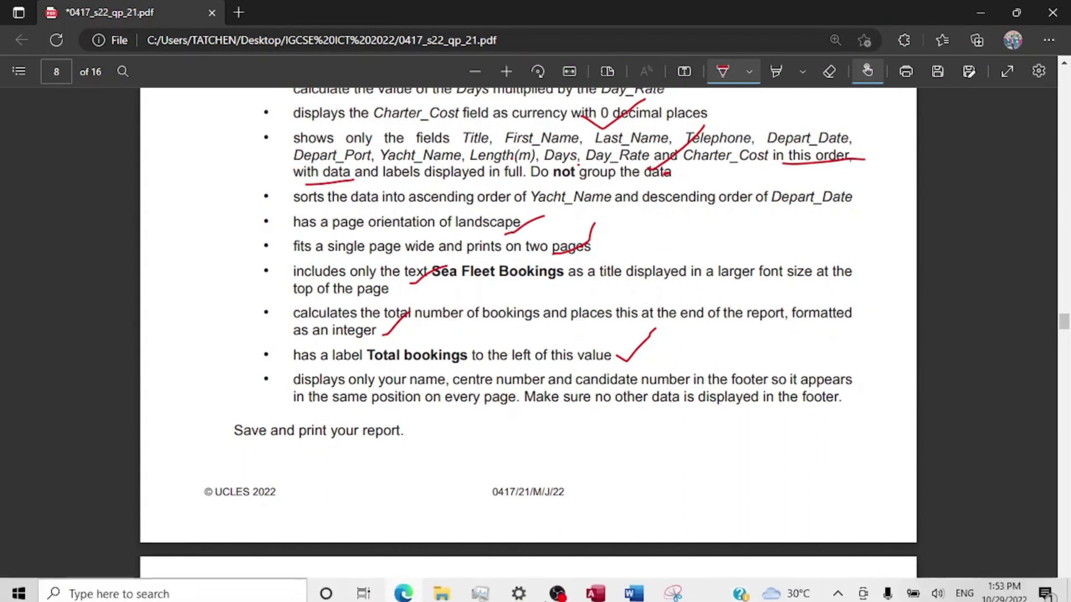
{"action": "left_click", "coordinate": [606, 592]}
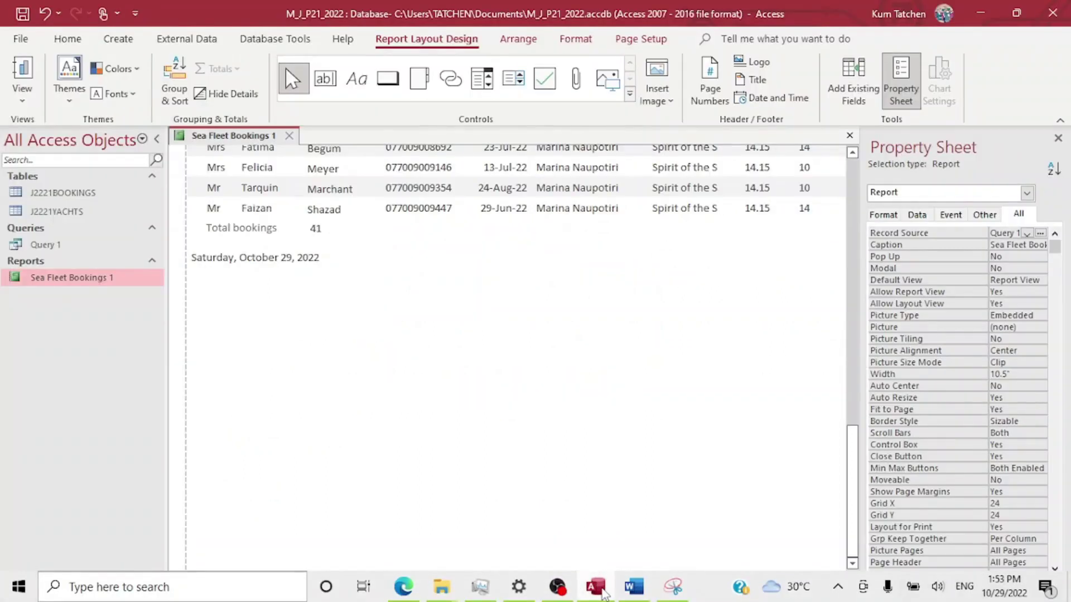
{"action": "scroll", "coordinate": [281, 252], "scroll_direction": "up", "scroll_amount": 7}
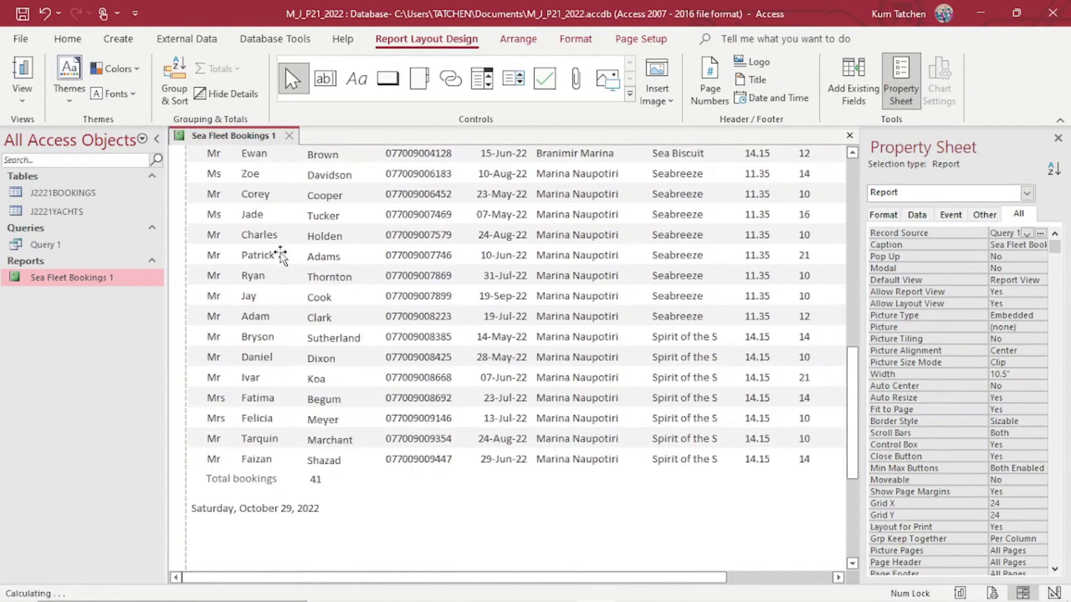
{"action": "scroll", "coordinate": [281, 254], "scroll_direction": "down", "scroll_amount": 6}
{"action": "scroll", "coordinate": [281, 253], "scroll_direction": "up", "scroll_amount": 7}
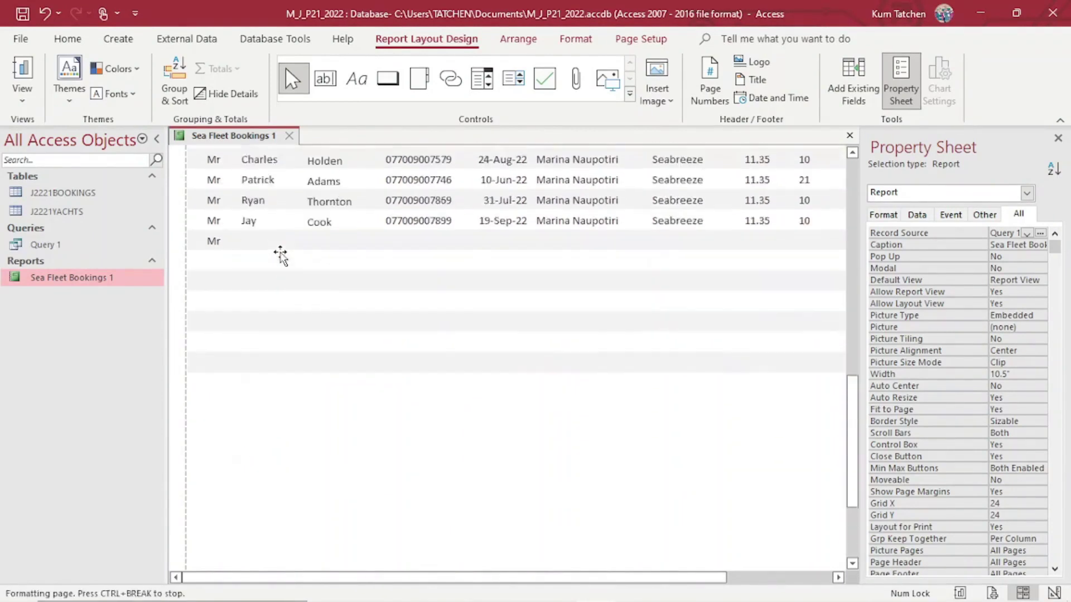
{"action": "scroll", "coordinate": [280, 254], "scroll_direction": "up", "scroll_amount": 2}
{"action": "scroll", "coordinate": [280, 253], "scroll_direction": "down", "scroll_amount": 7}
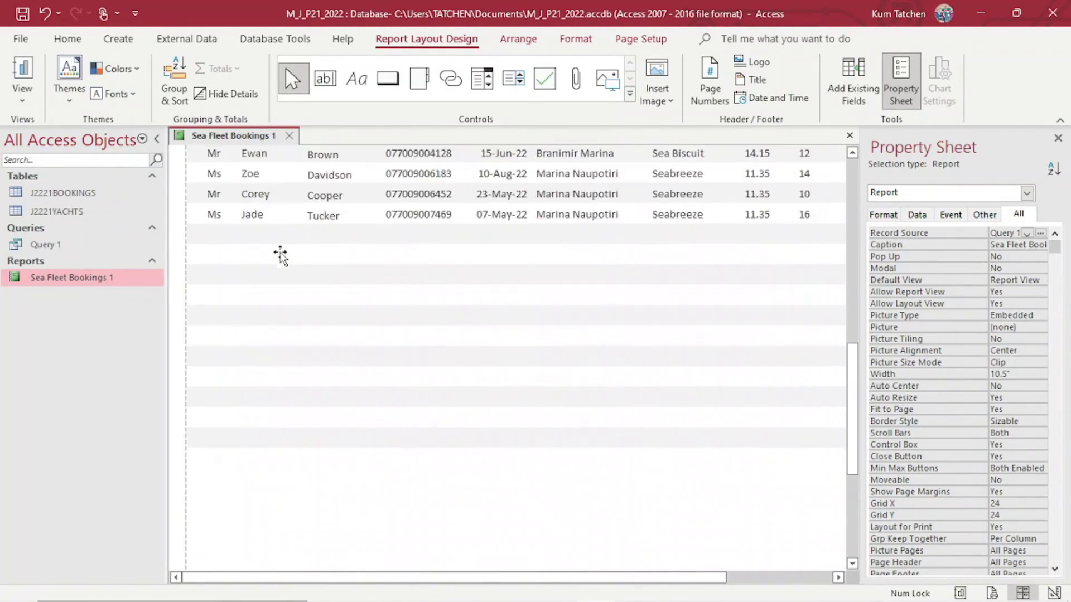
{"action": "left_click", "coordinate": [174, 70]}
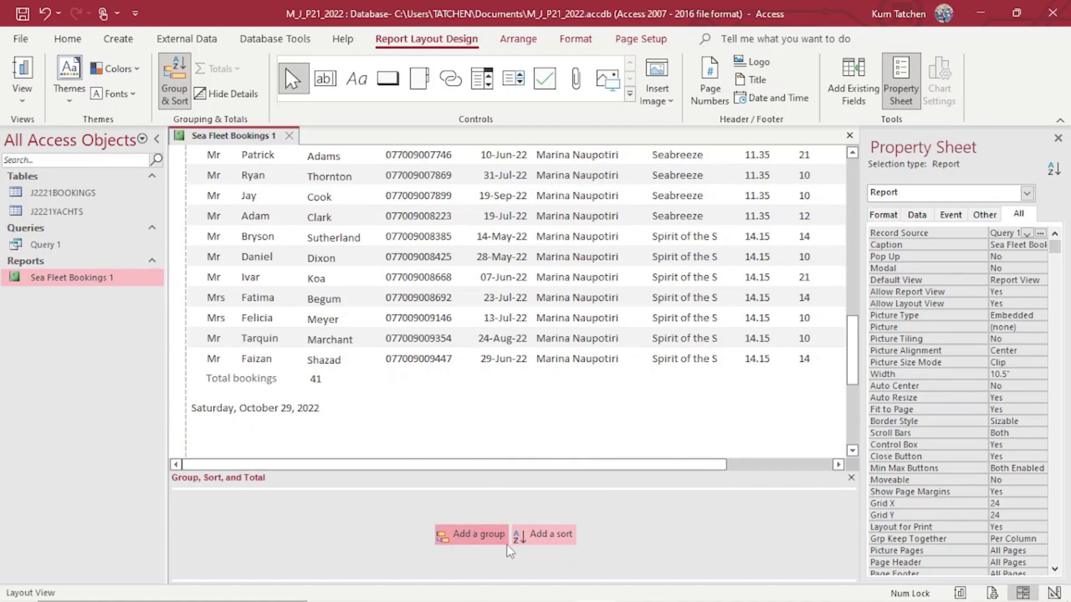
Add a sort level on Yacht_Name, A on top, after checking the question paper.
{"action": "left_click", "coordinate": [533, 537]}
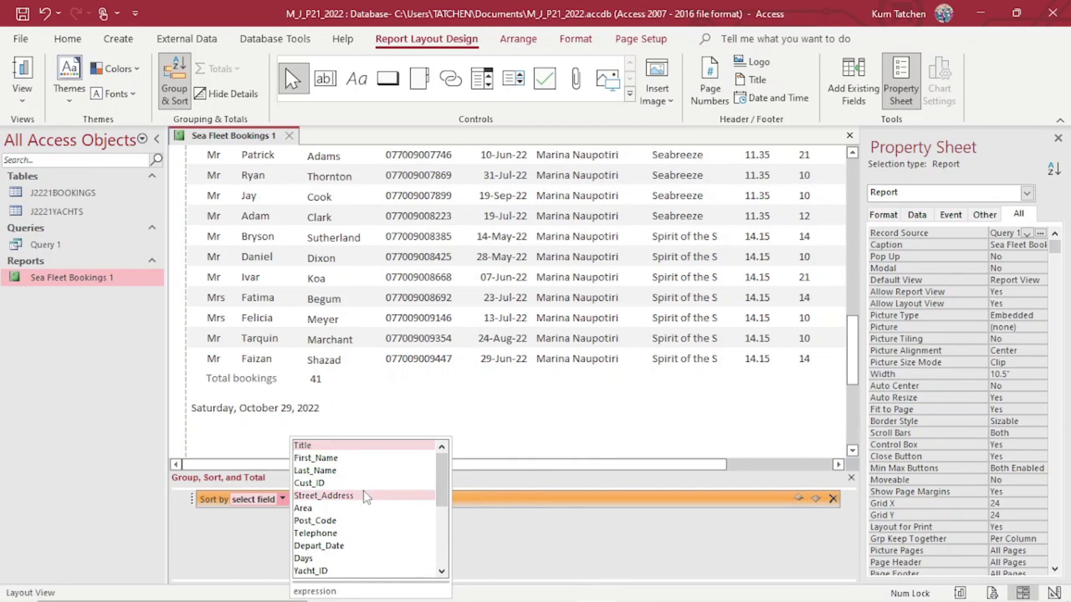
{"action": "left_click", "coordinate": [536, 488]}
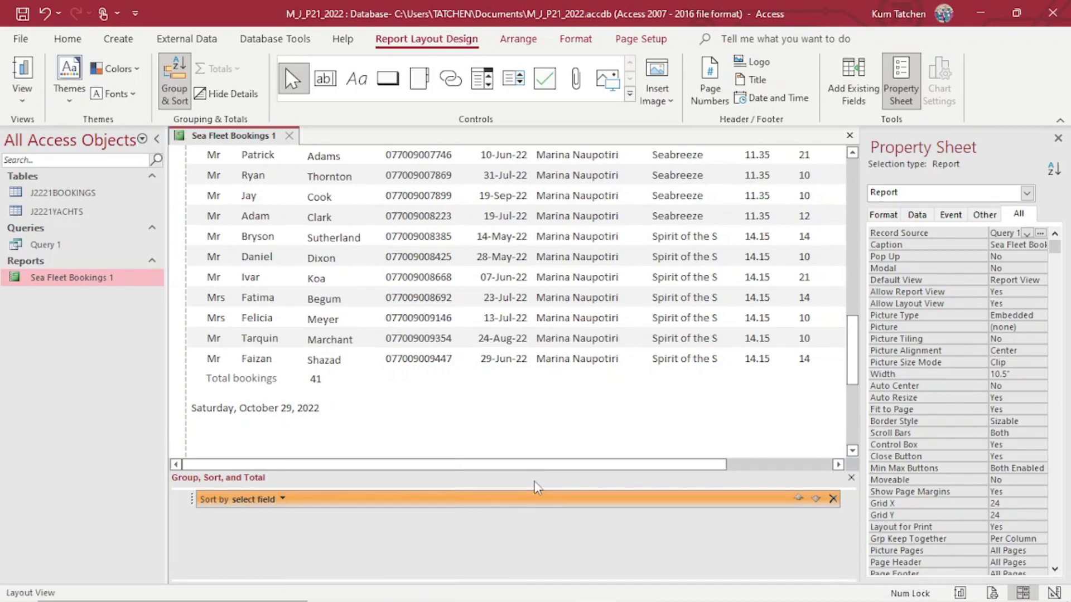
{"action": "left_click", "coordinate": [404, 592]}
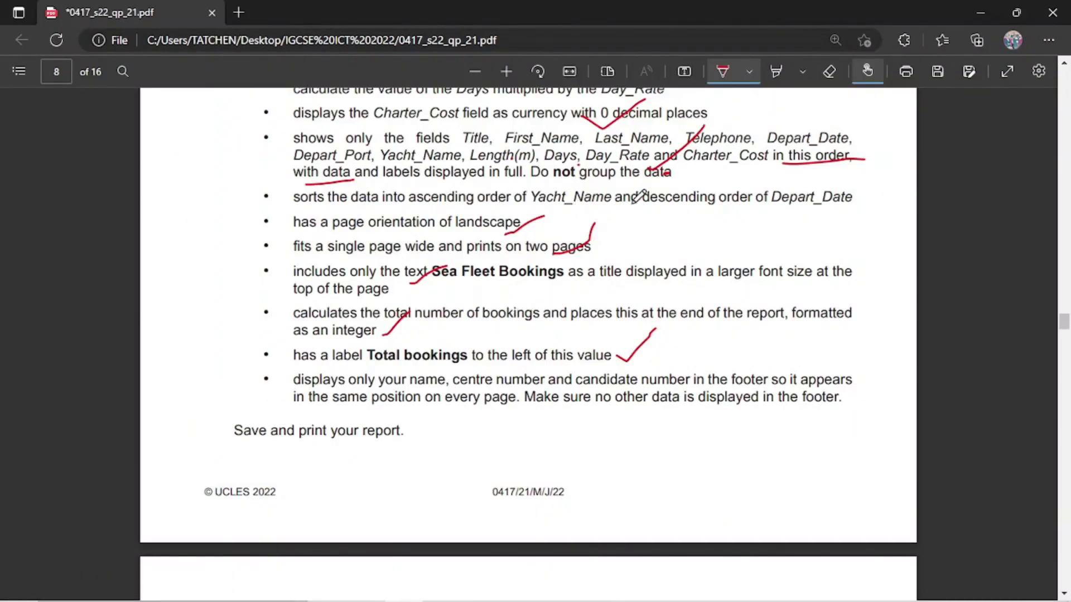
{"action": "mouse_move", "coordinate": [578, 599]}
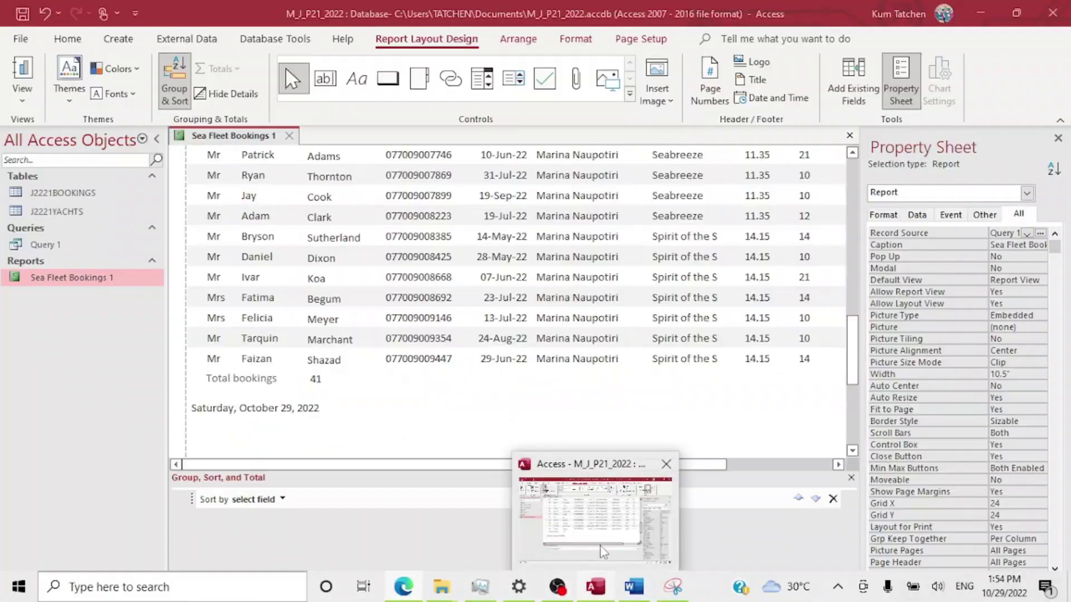
{"action": "left_click", "coordinate": [600, 546]}
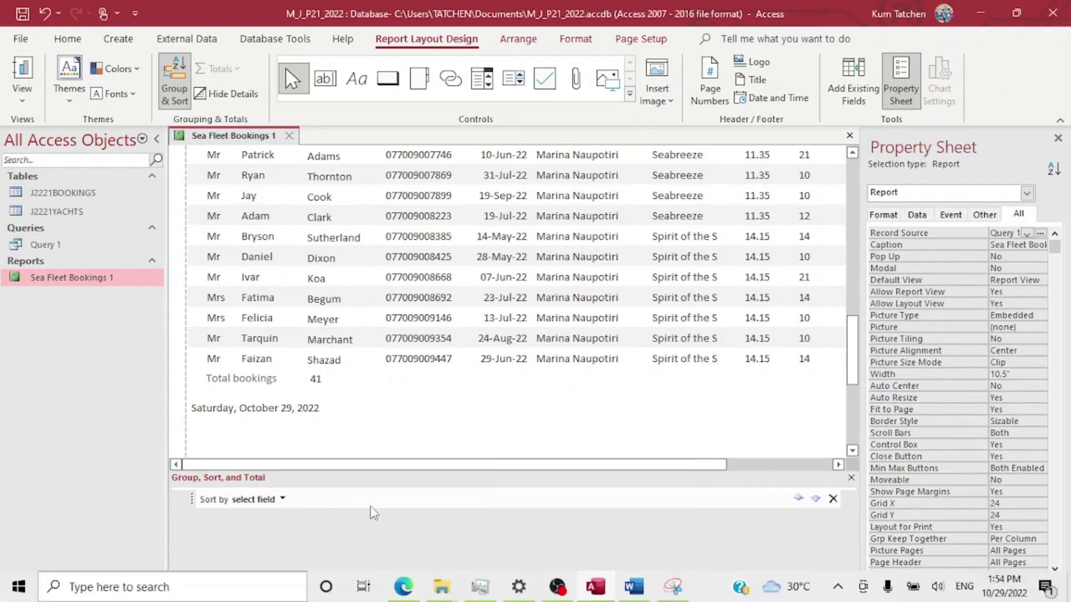
{"action": "left_click", "coordinate": [283, 499]}
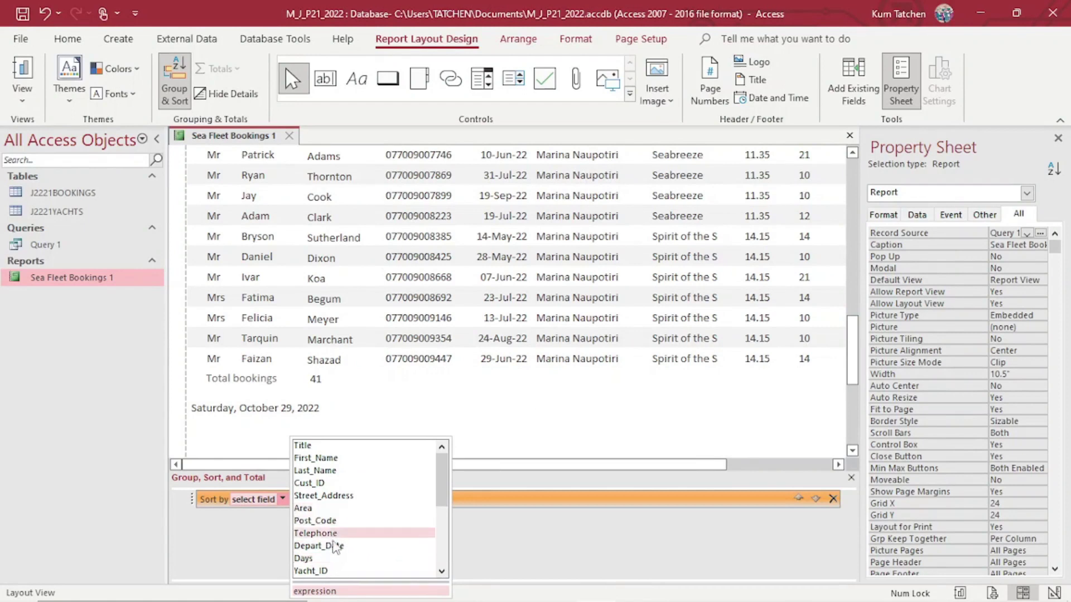
{"action": "scroll", "coordinate": [341, 554], "scroll_direction": "down", "scroll_amount": 2}
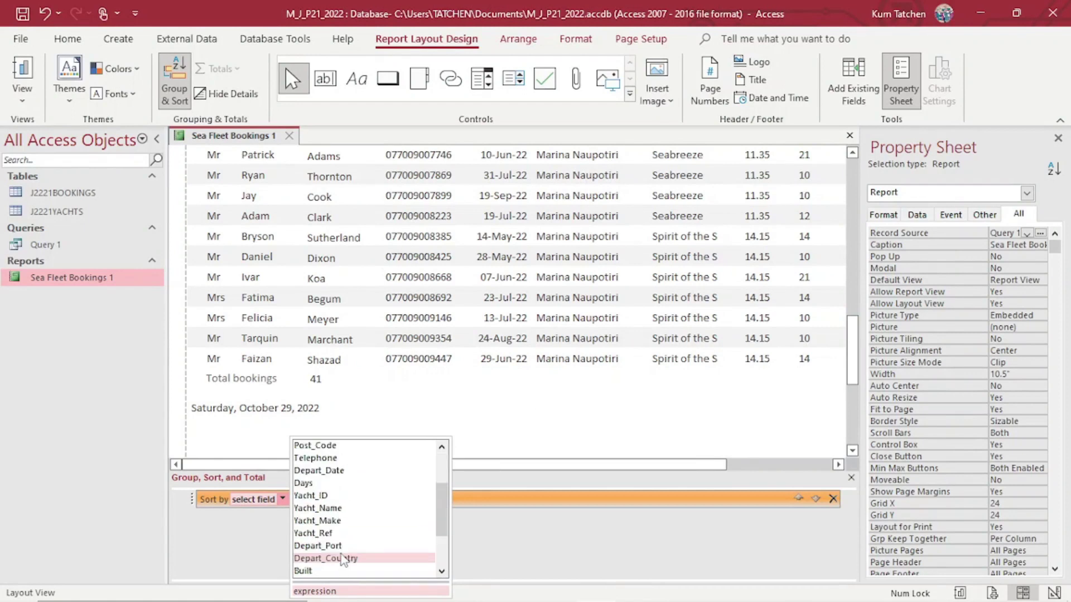
{"action": "left_click", "coordinate": [349, 508]}
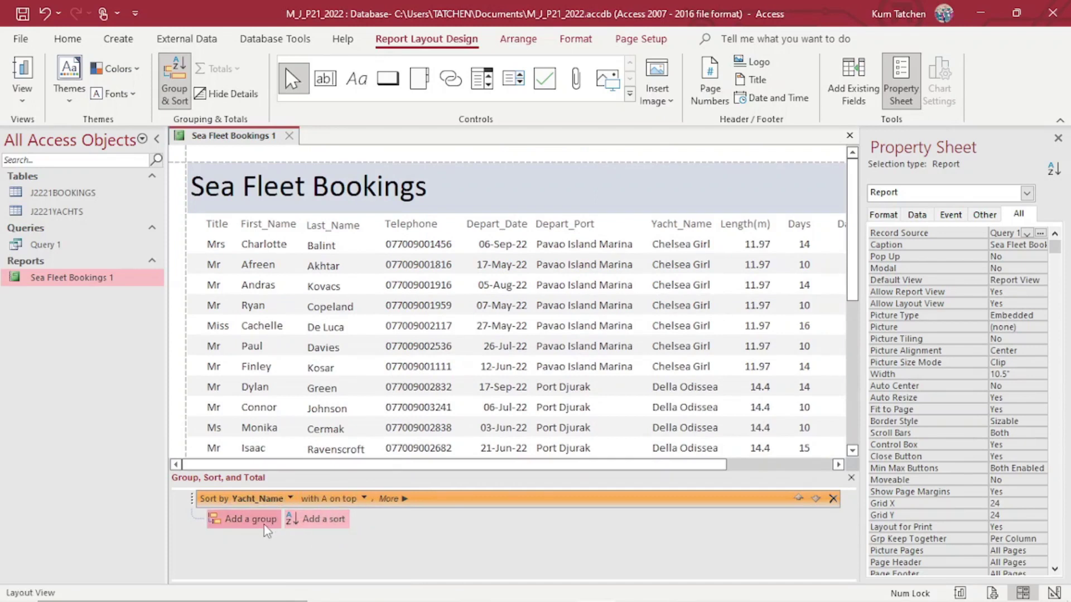
Add Depart_Date as the second sort level, discarding the accidental extra empty level.
{"action": "left_click", "coordinate": [320, 520]}
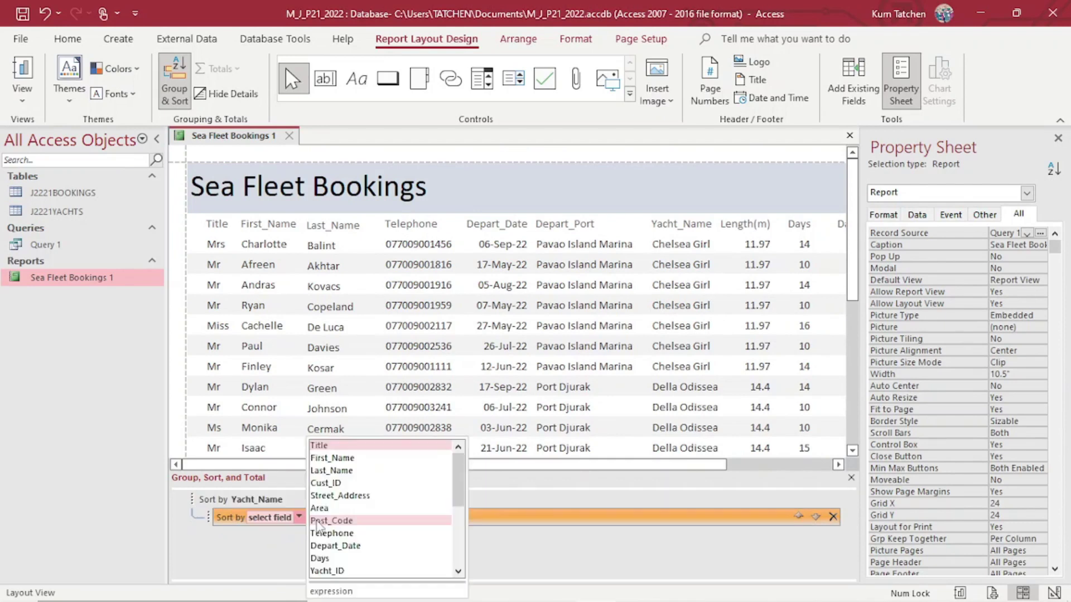
{"action": "left_click", "coordinate": [348, 545]}
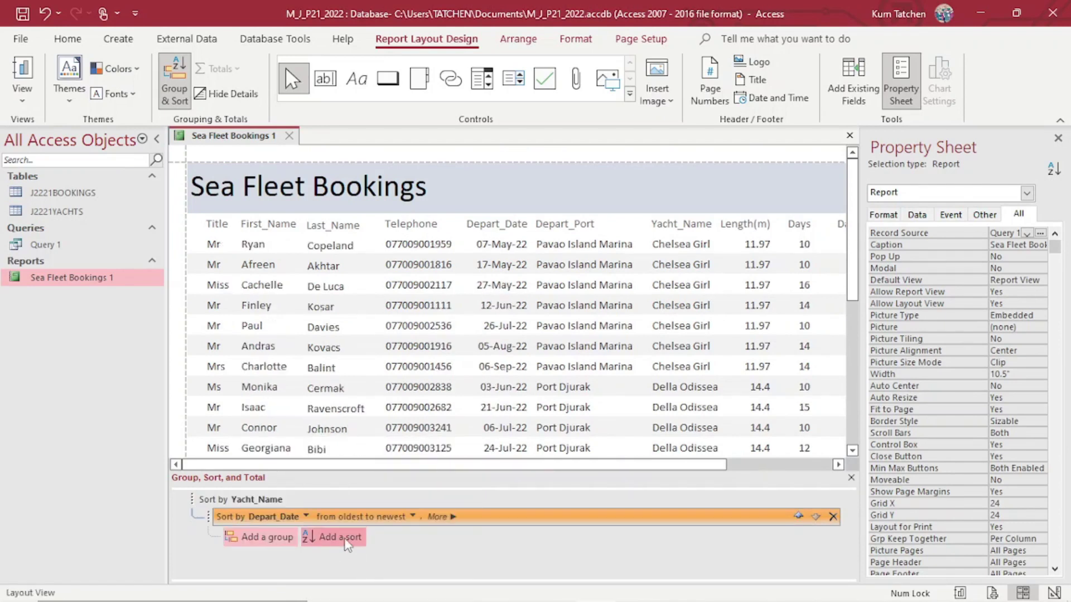
{"action": "left_click", "coordinate": [348, 541]}
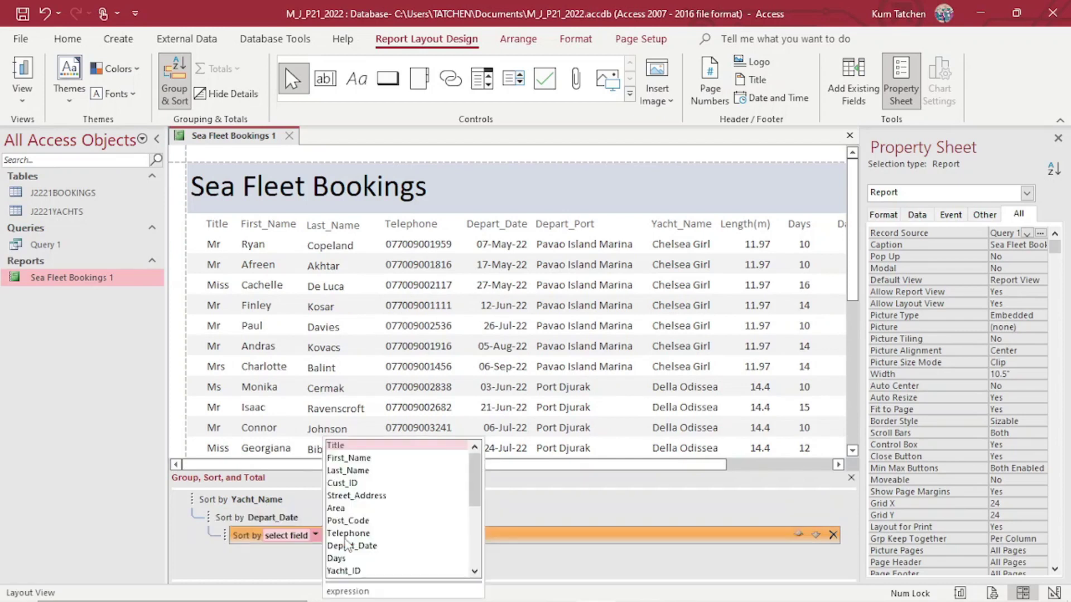
{"action": "left_click", "coordinate": [295, 561]}
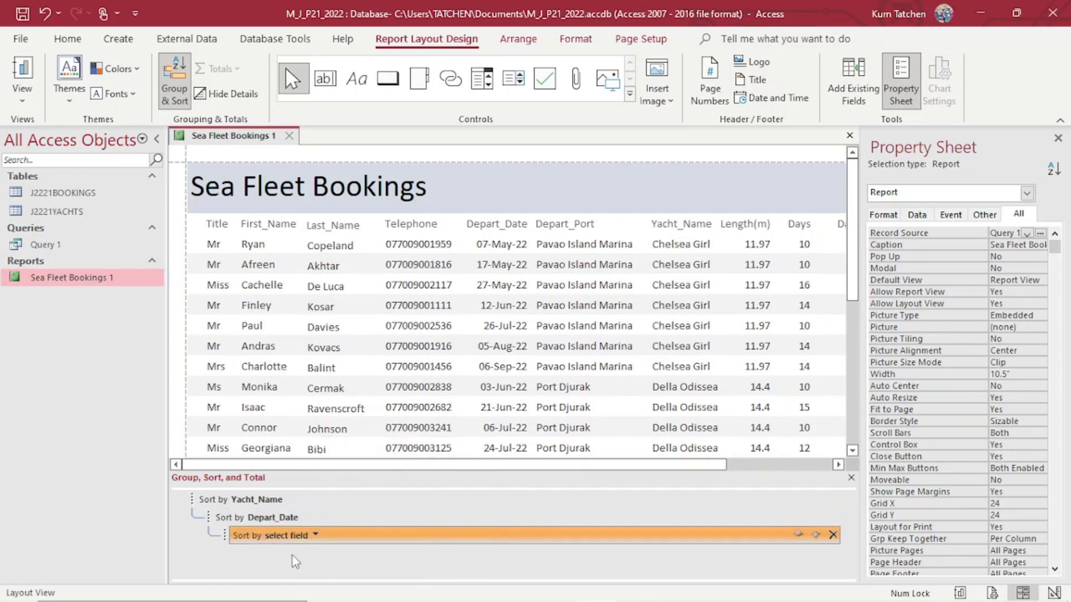
{"action": "left_click", "coordinate": [294, 518]}
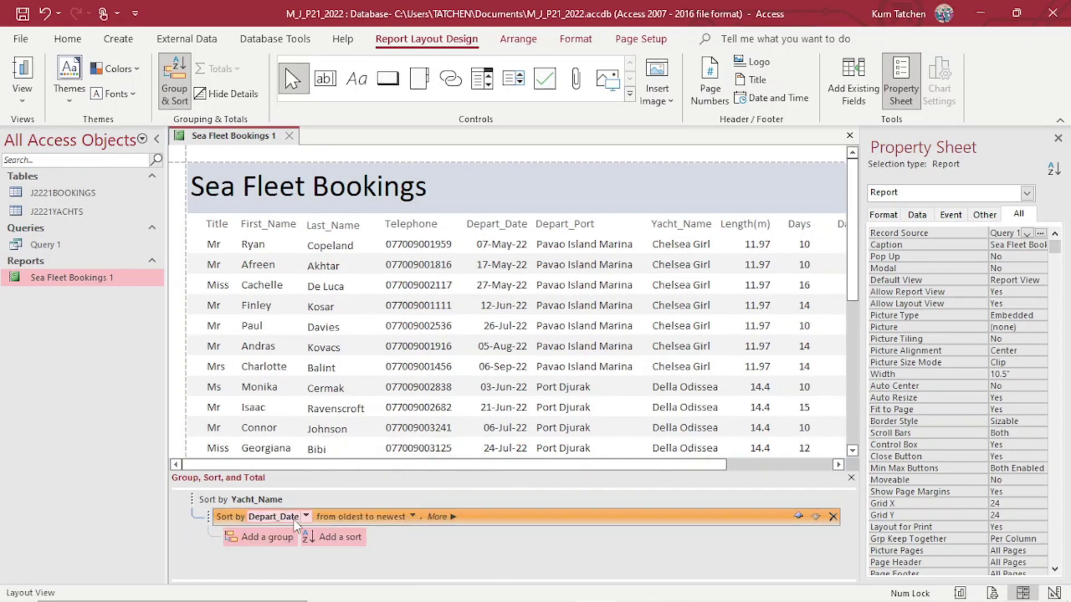
Open the Depart_Date sort-order choices, checking the question paper for the required order.
{"action": "left_click", "coordinate": [414, 517]}
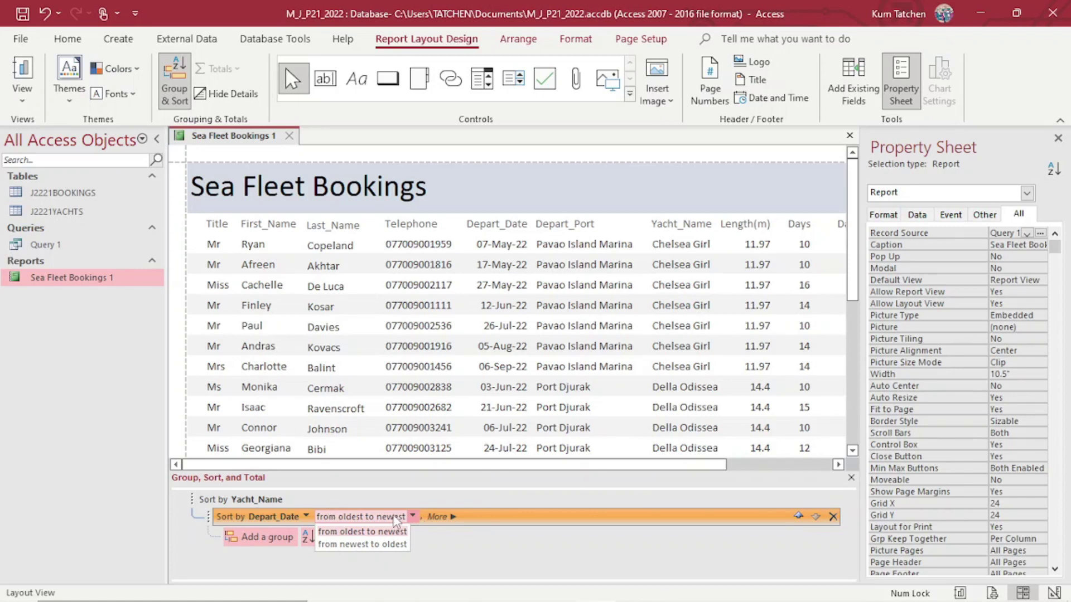
{"action": "mouse_move", "coordinate": [422, 597]}
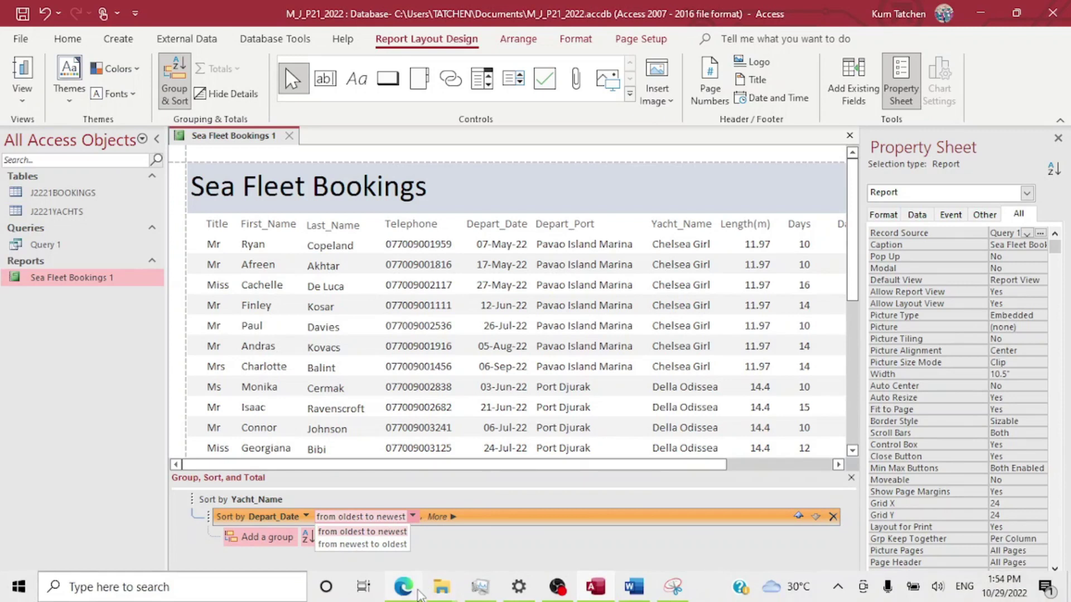
{"action": "left_click", "coordinate": [405, 538]}
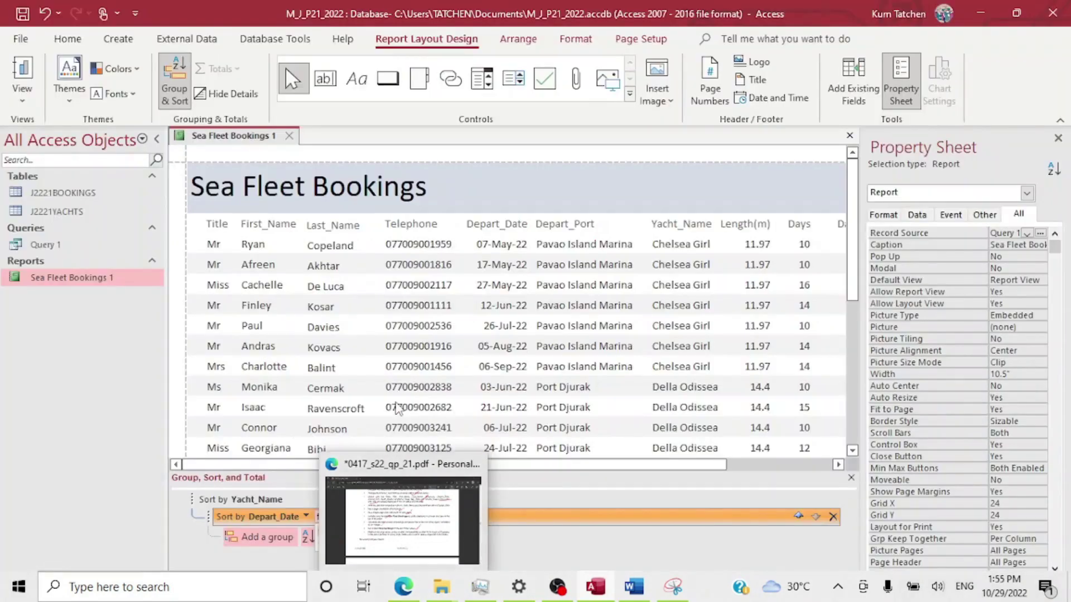
{"action": "left_click", "coordinate": [371, 517]}
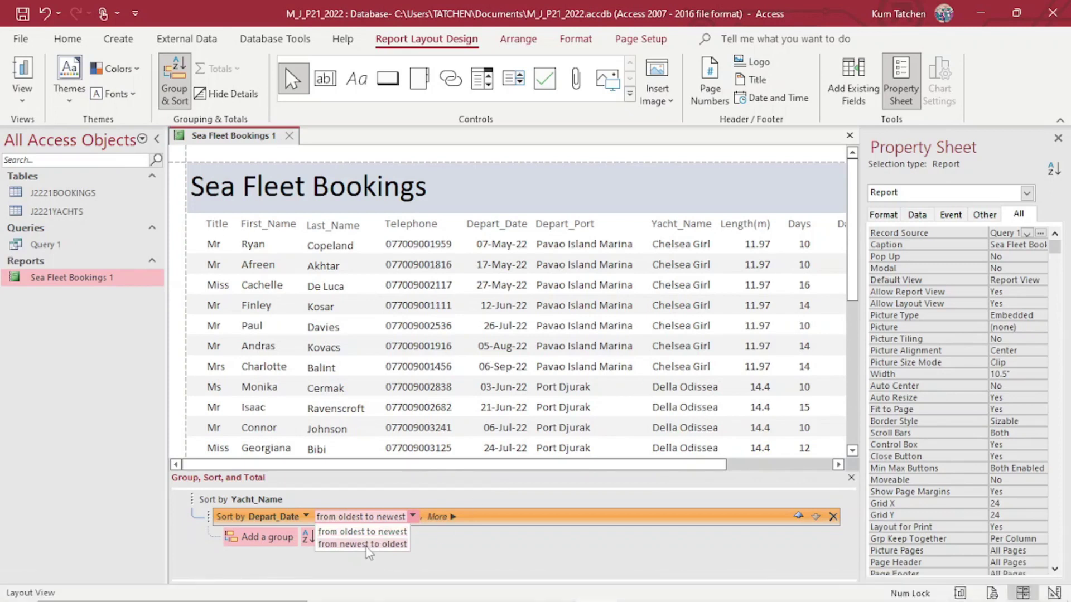
Sort Depart_Date from newest to oldest and tick the sorting requirement on the paper.
{"action": "left_click", "coordinate": [366, 545]}
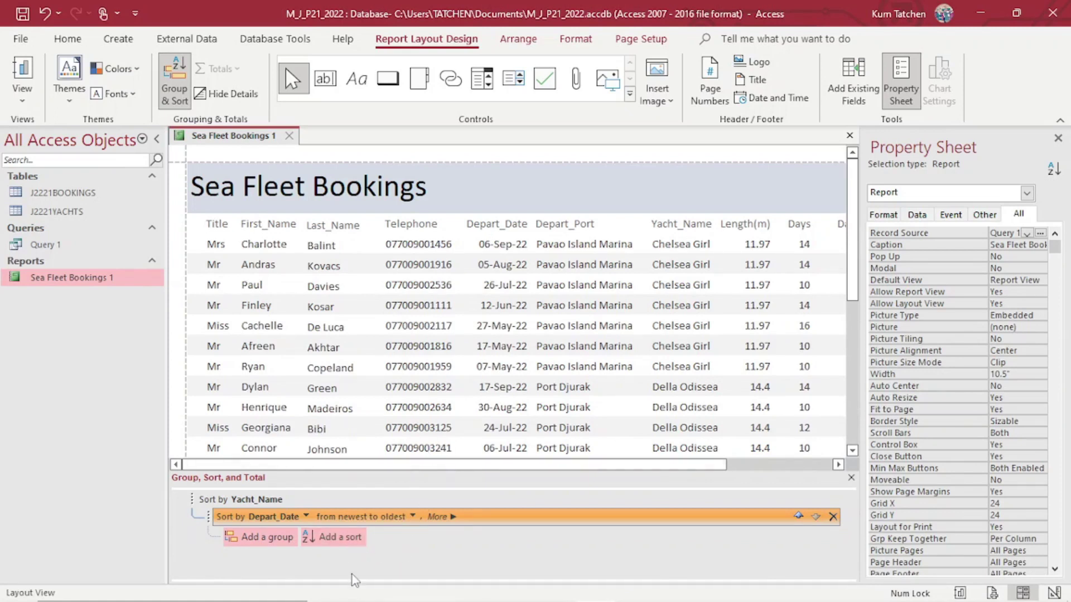
{"action": "left_click", "coordinate": [403, 594]}
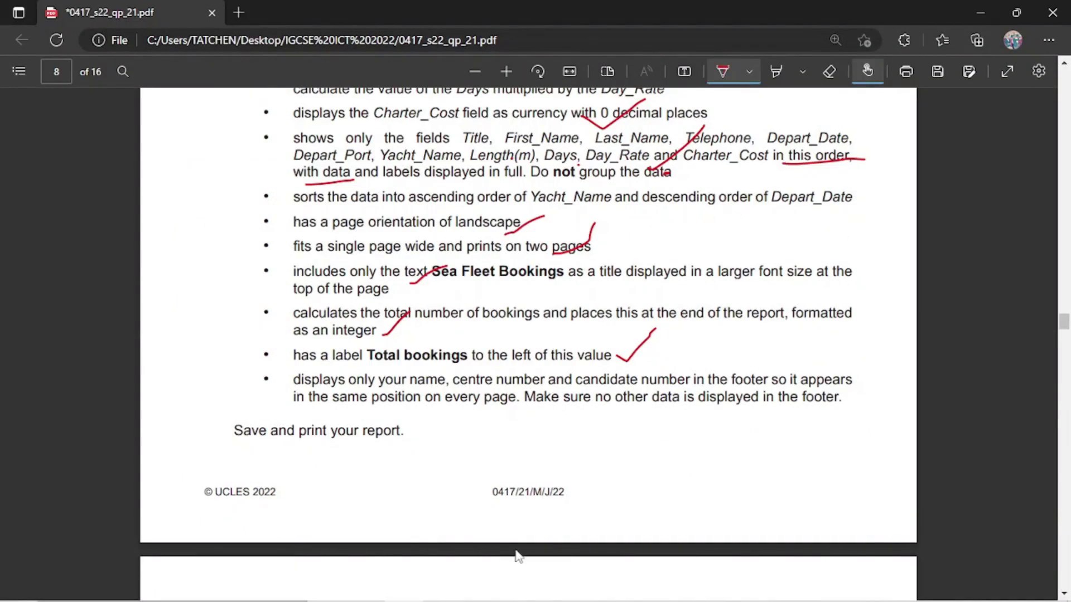
{"action": "mouse_move", "coordinate": [695, 207]}
{"action": "left_mouse_down"}
{"action": "mouse_move", "coordinate": [726, 202]}
{"action": "mouse_move", "coordinate": [750, 168]}
{"action": "left_mouse_up"}
Switch the Sea Fleet Bookings report to Report View.
{"action": "left_click", "coordinate": [981, 13]}
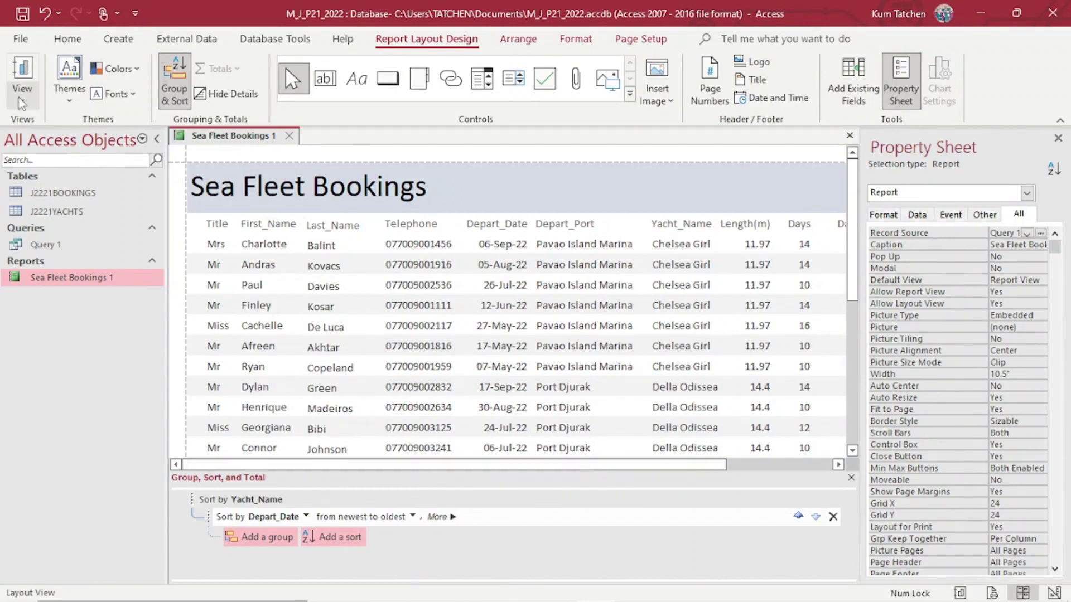
{"action": "left_click", "coordinate": [22, 102]}
{"action": "left_click", "coordinate": [56, 139]}
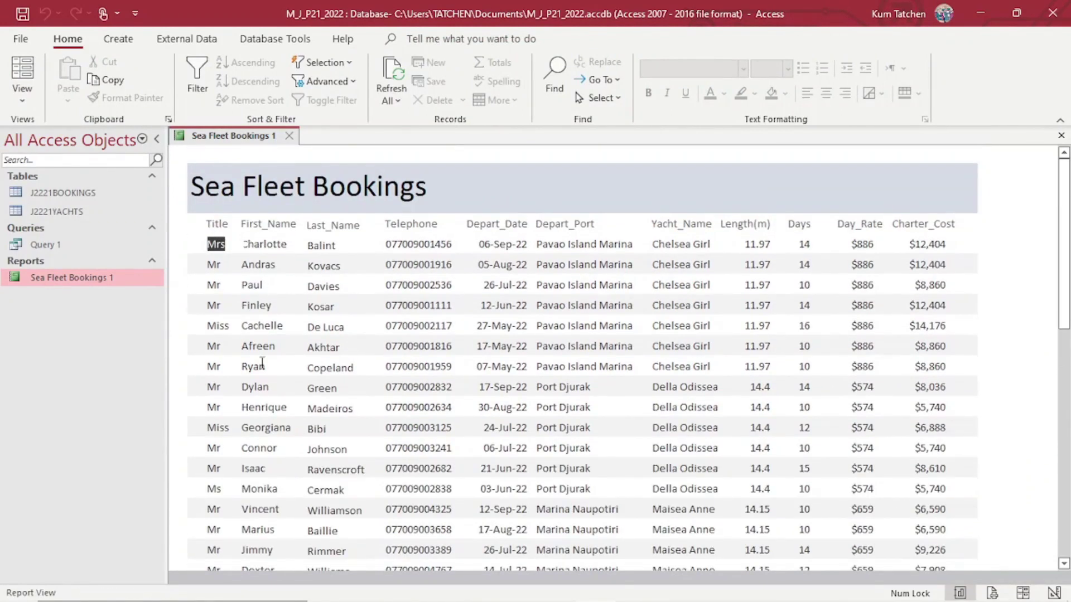
Return to the layout and nudge the Last_Name heading and data column slightly right.
{"action": "left_click", "coordinate": [24, 95]}
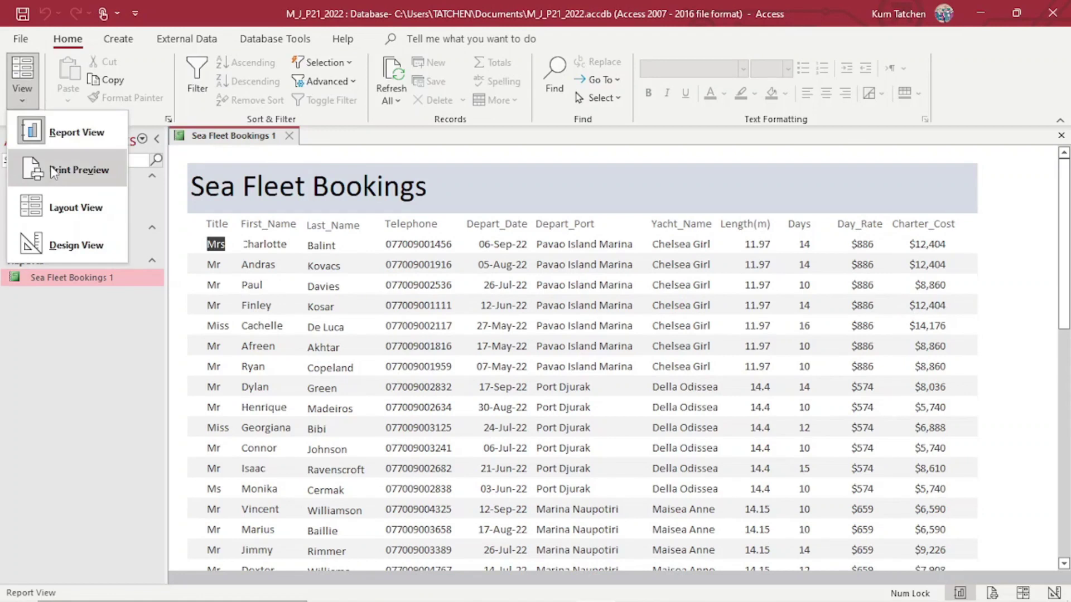
{"action": "left_click", "coordinate": [76, 207]}
{"action": "left_click", "coordinate": [267, 237]}
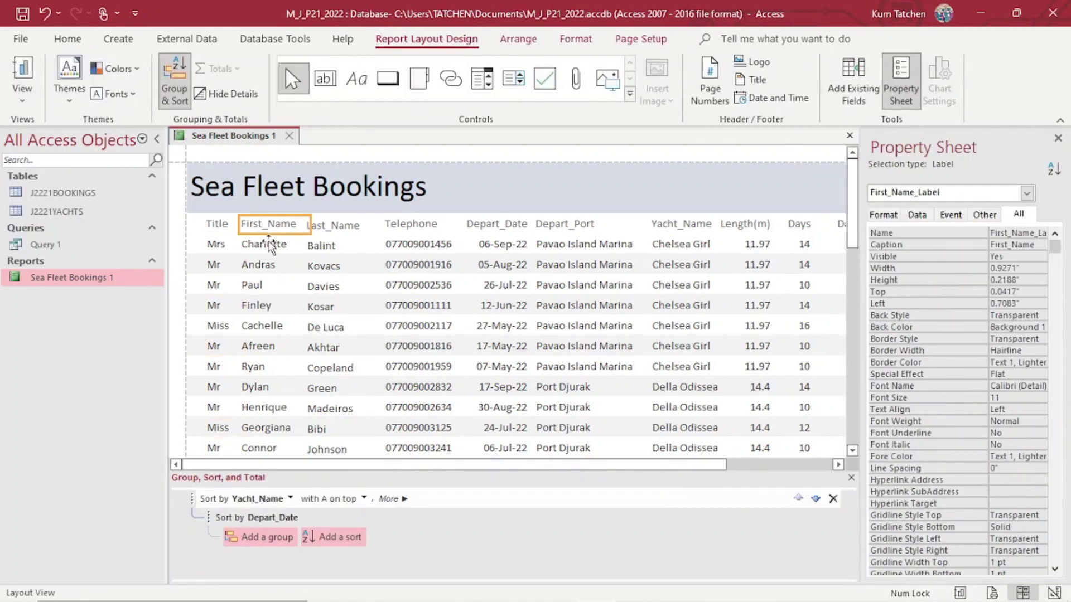
{"action": "left_click", "coordinate": [268, 246]}
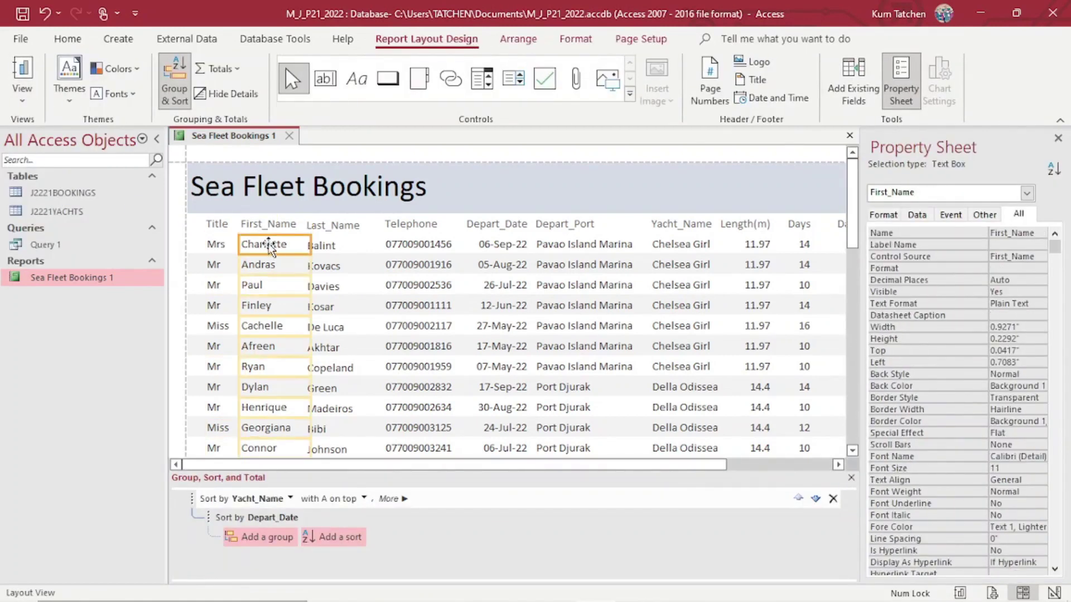
{"action": "left_click", "coordinate": [329, 225]}
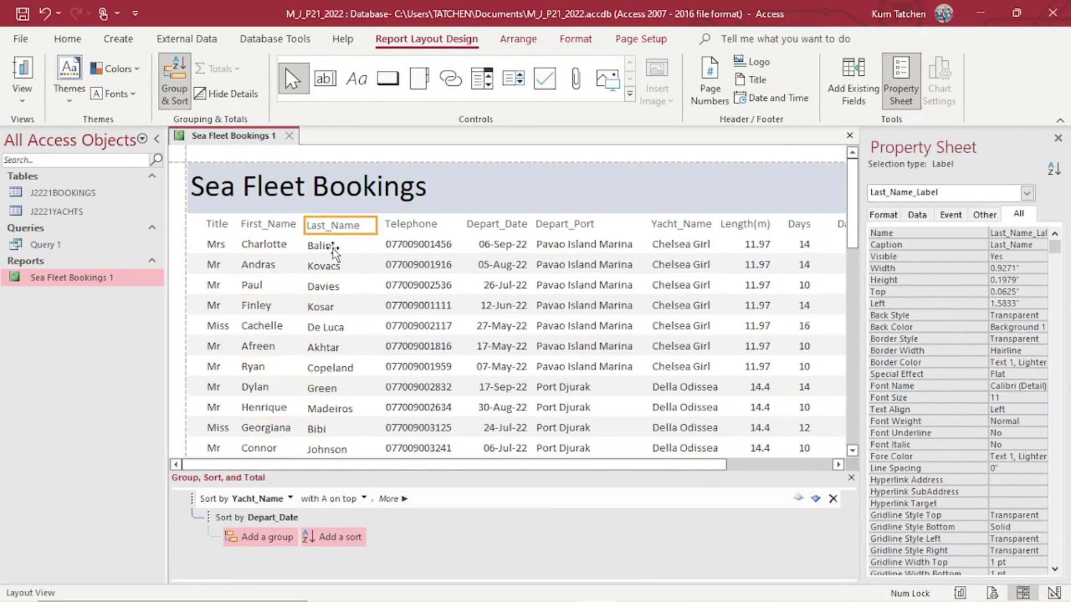
{"action": "left_click", "coordinate": [334, 248], "text": "shift"}
{"action": "key", "text": "Right"}
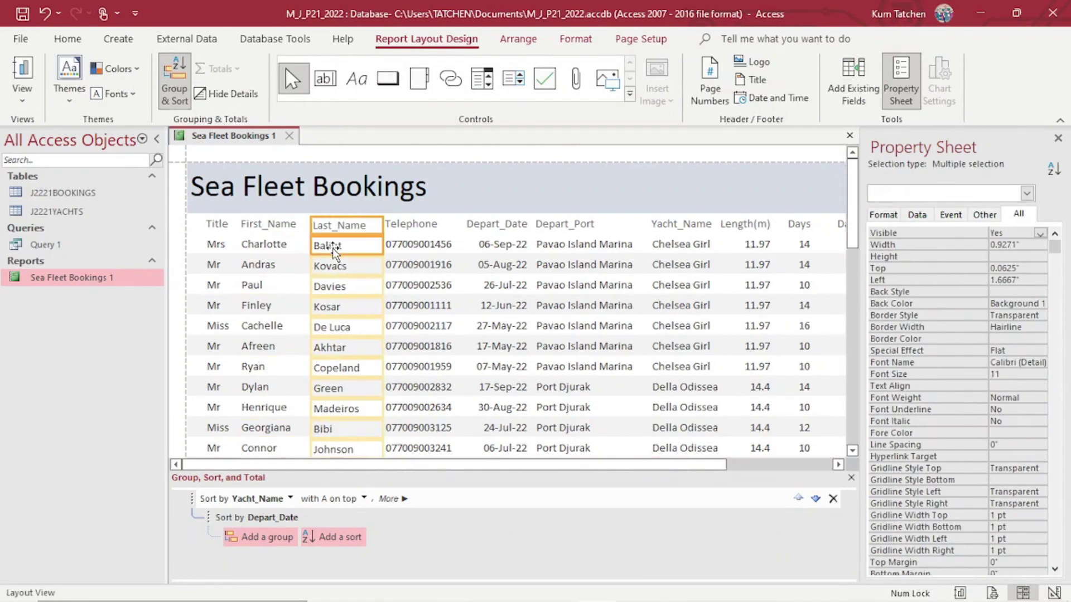
Nudge the Title heading and values slightly left.
{"action": "left_click", "coordinate": [291, 227]}
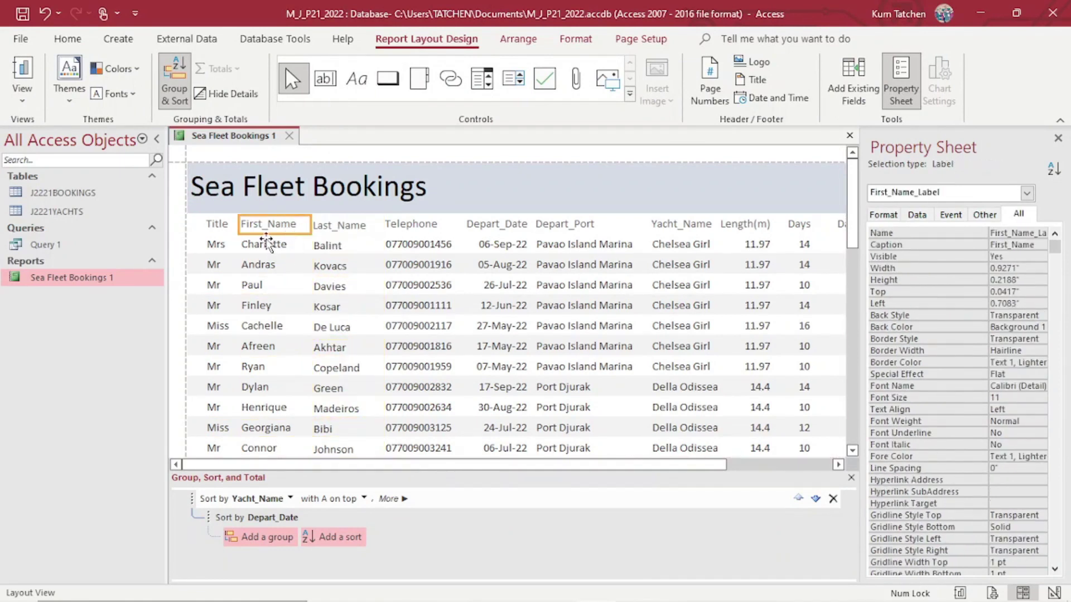
{"action": "left_click", "coordinate": [220, 225]}
{"action": "left_click", "coordinate": [229, 243], "text": "shift"}
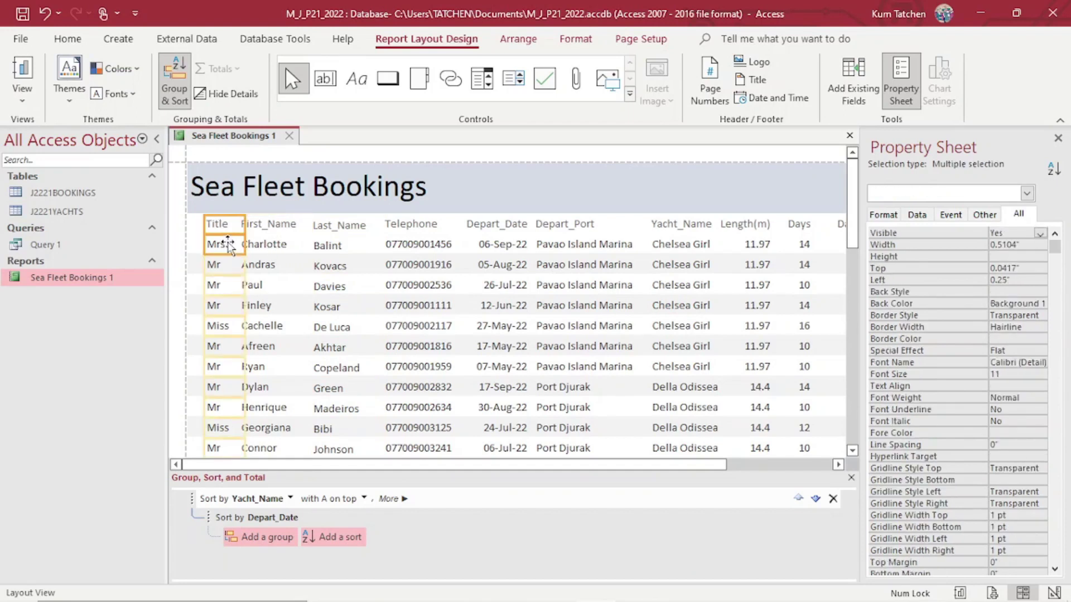
{"action": "key", "text": "Left"}
{"action": "left_click", "coordinate": [370, 270]}
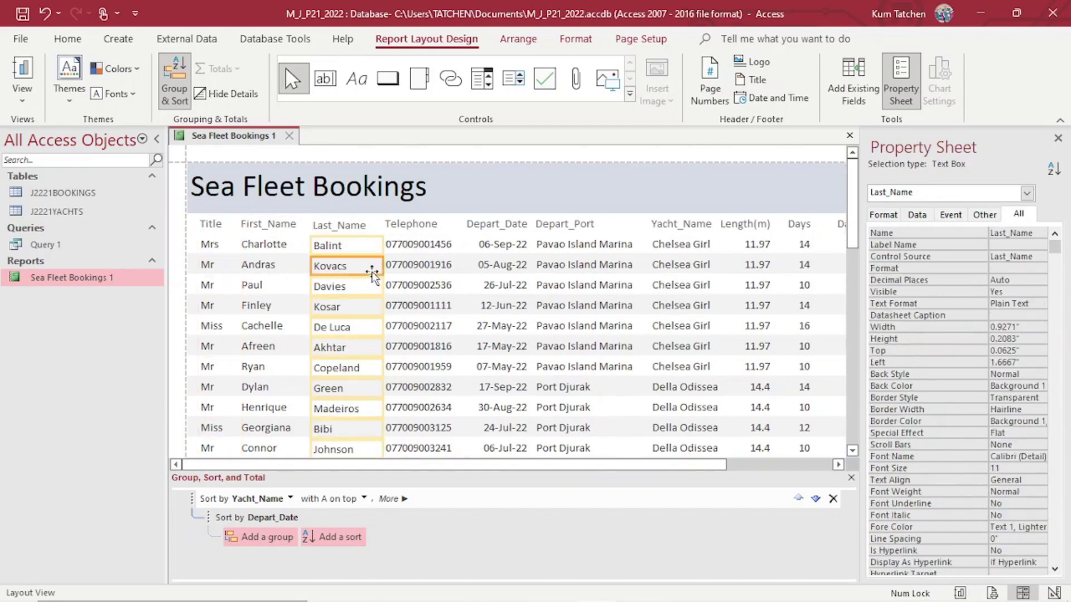
Preview the report in Report View, then switch back to Design View.
{"action": "left_click", "coordinate": [22, 92]}
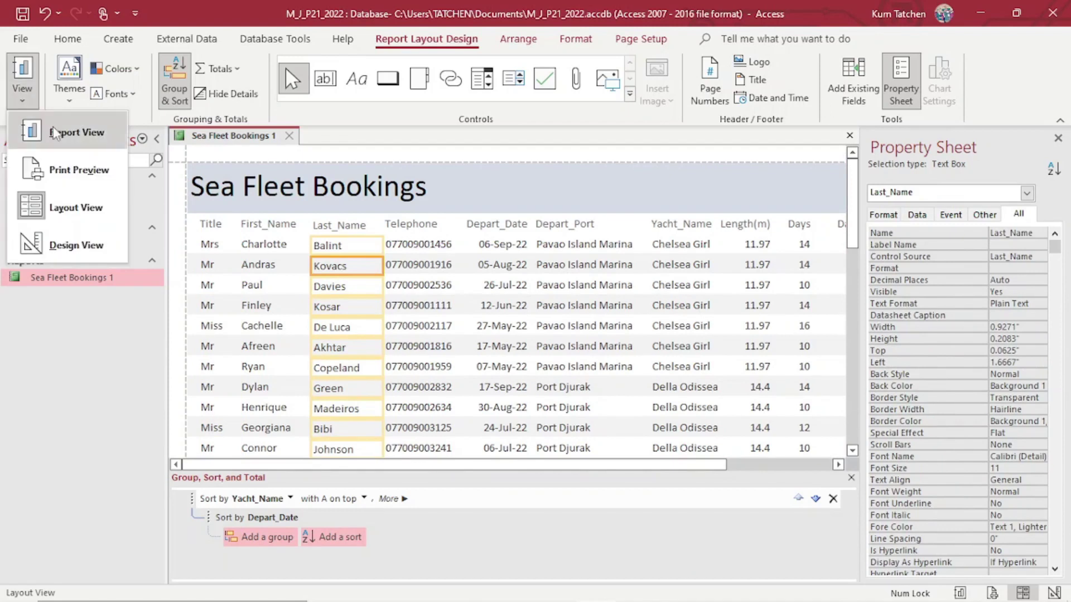
{"action": "left_click", "coordinate": [56, 134]}
{"action": "scroll", "coordinate": [391, 317], "scroll_direction": "down", "scroll_amount": 3}
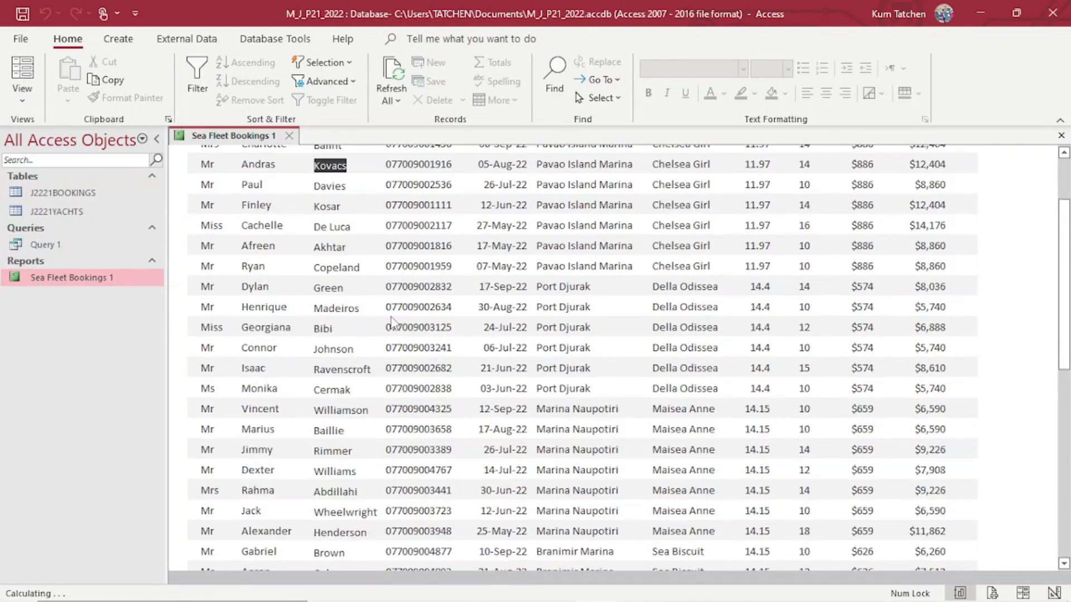
{"action": "scroll", "coordinate": [390, 317], "scroll_direction": "up", "scroll_amount": 3}
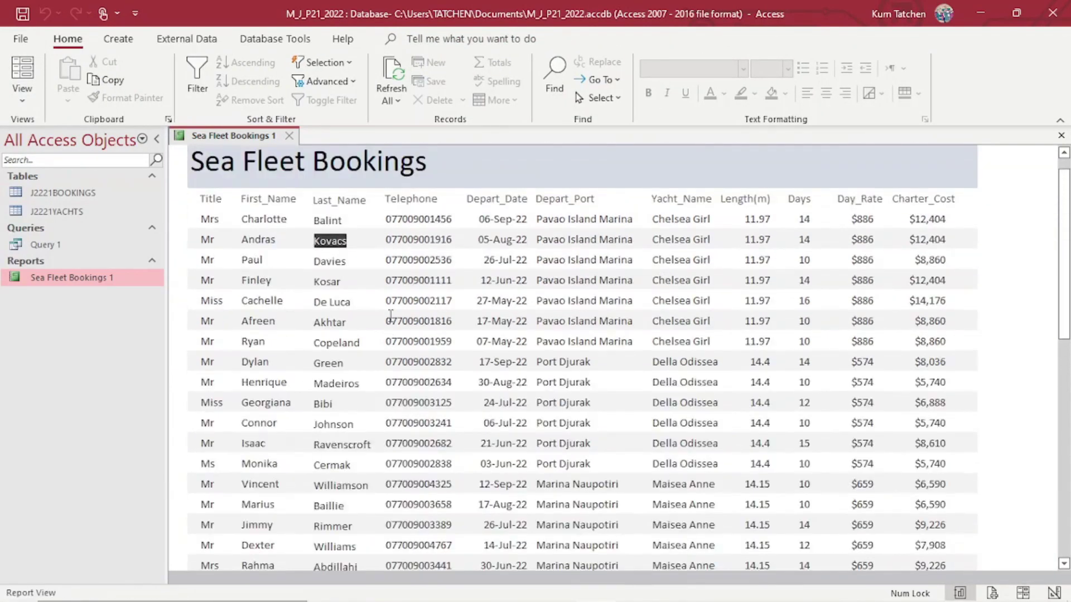
{"action": "left_click", "coordinate": [22, 102]}
{"action": "left_click", "coordinate": [62, 241]}
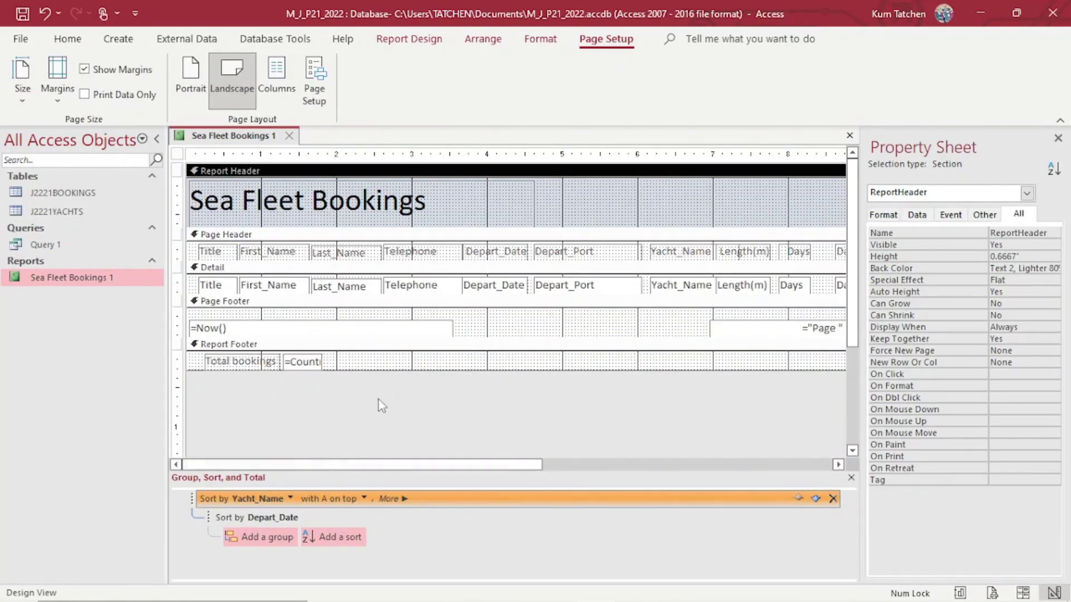
Scroll the exam PDF to reread the page-footer requirement.
{"action": "mouse_move", "coordinate": [441, 601]}
{"action": "left_click", "coordinate": [397, 590]}
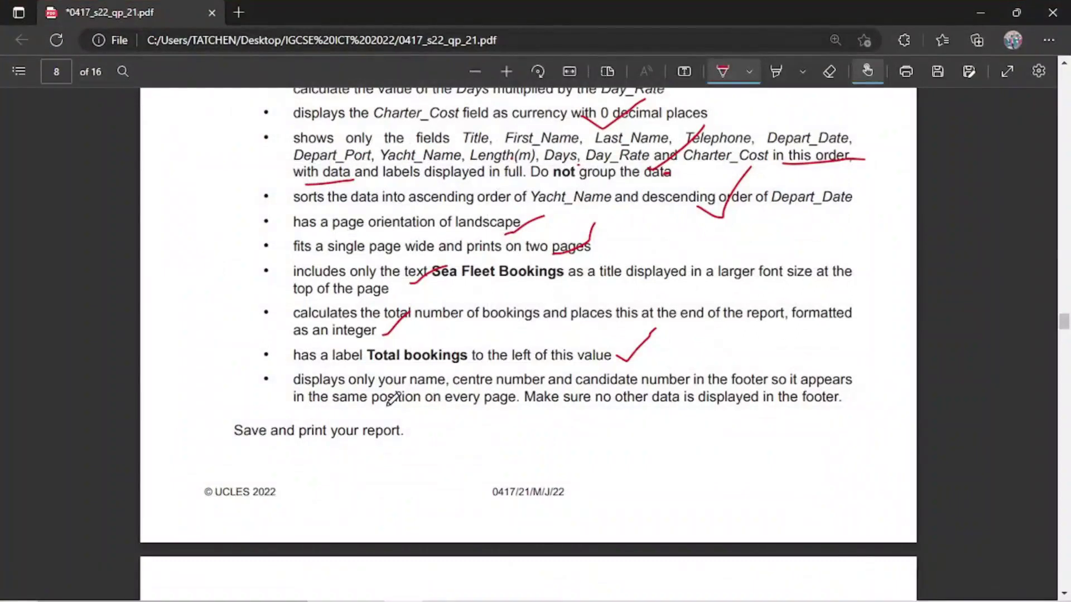
{"action": "scroll", "coordinate": [391, 304], "scroll_direction": "down", "scroll_amount": 4}
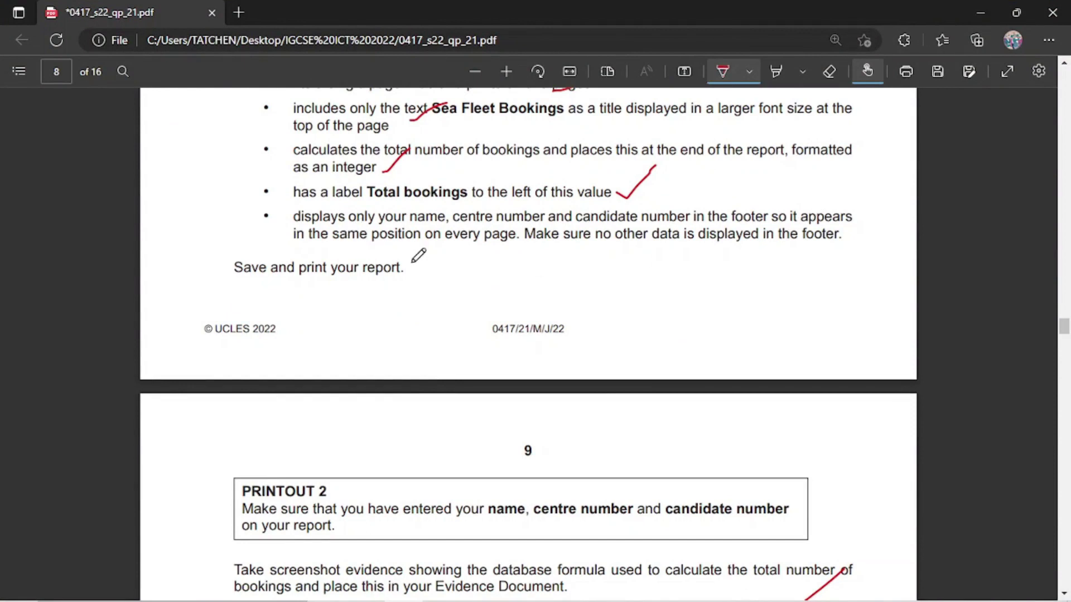
Delete the =Now() date box from the report's page footer.
{"action": "mouse_move", "coordinate": [542, 593]}
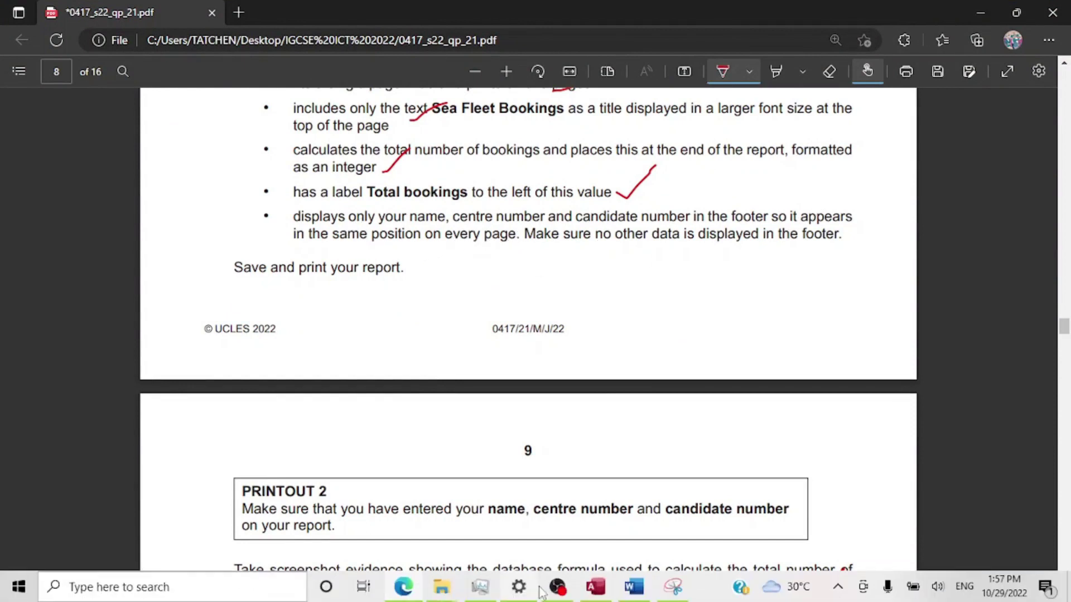
{"action": "left_click", "coordinate": [596, 587]}
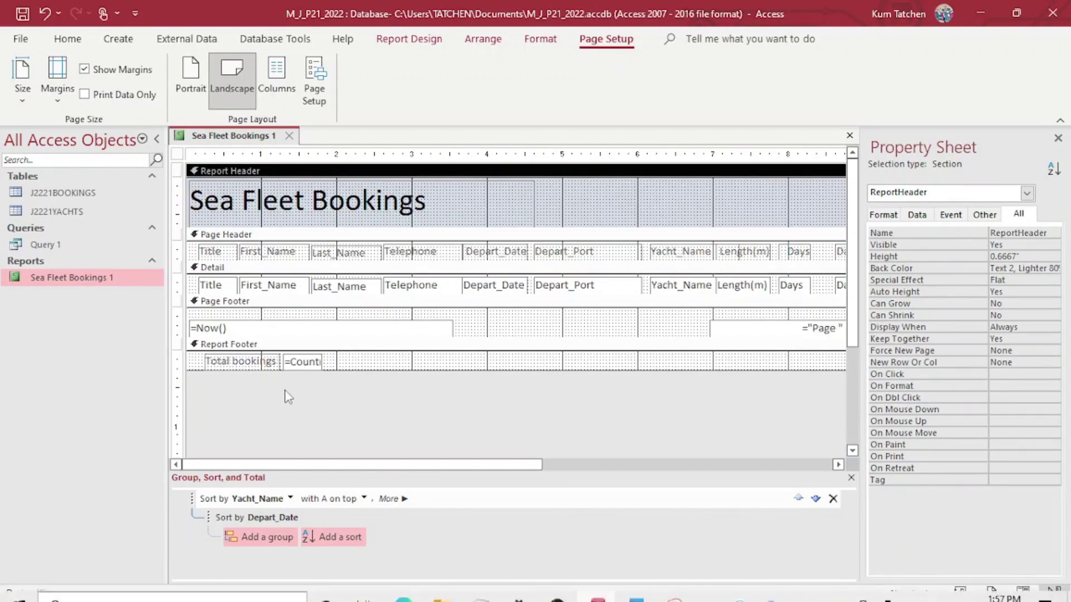
{"action": "left_click", "coordinate": [269, 346]}
{"action": "left_click", "coordinate": [276, 334]}
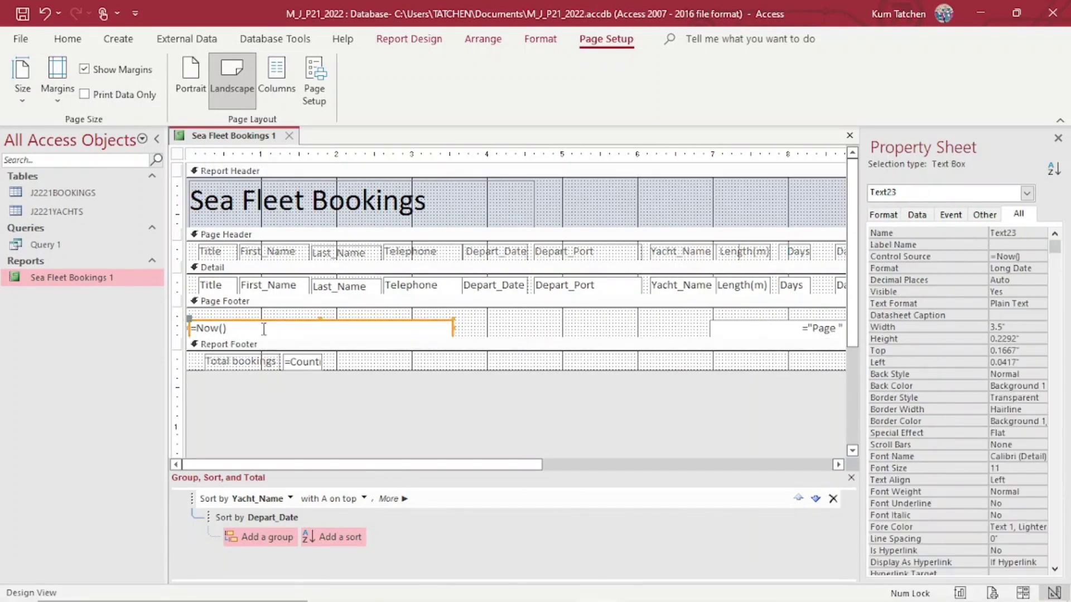
{"action": "key", "text": "Delete"}
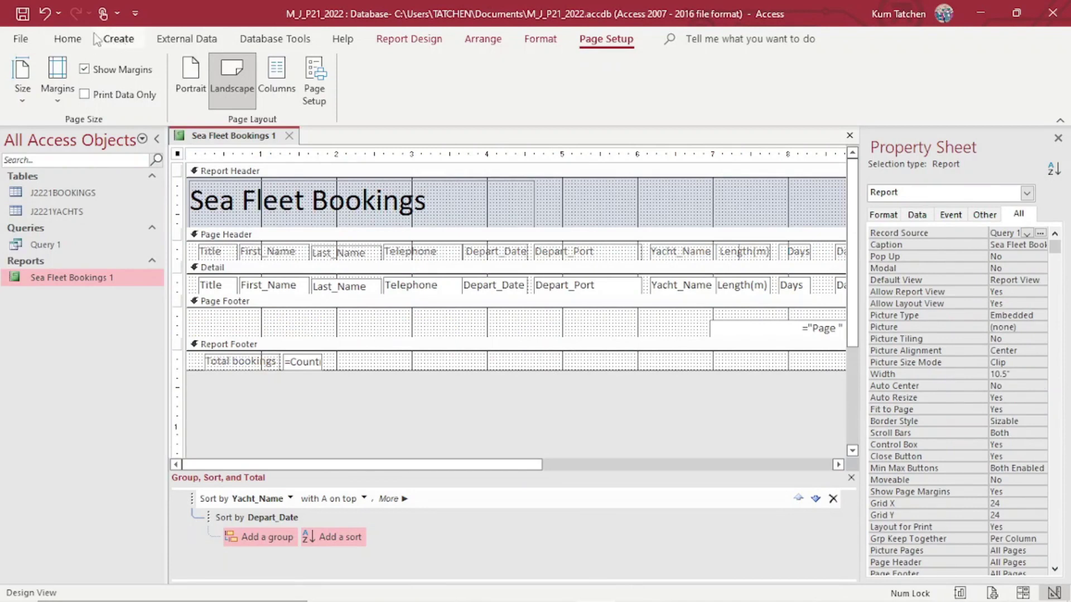
Draw a Label in the Page Footer containing the candidate's name, centre number and candidate number.
{"action": "left_click", "coordinate": [67, 38]}
{"action": "left_click", "coordinate": [275, 39]}
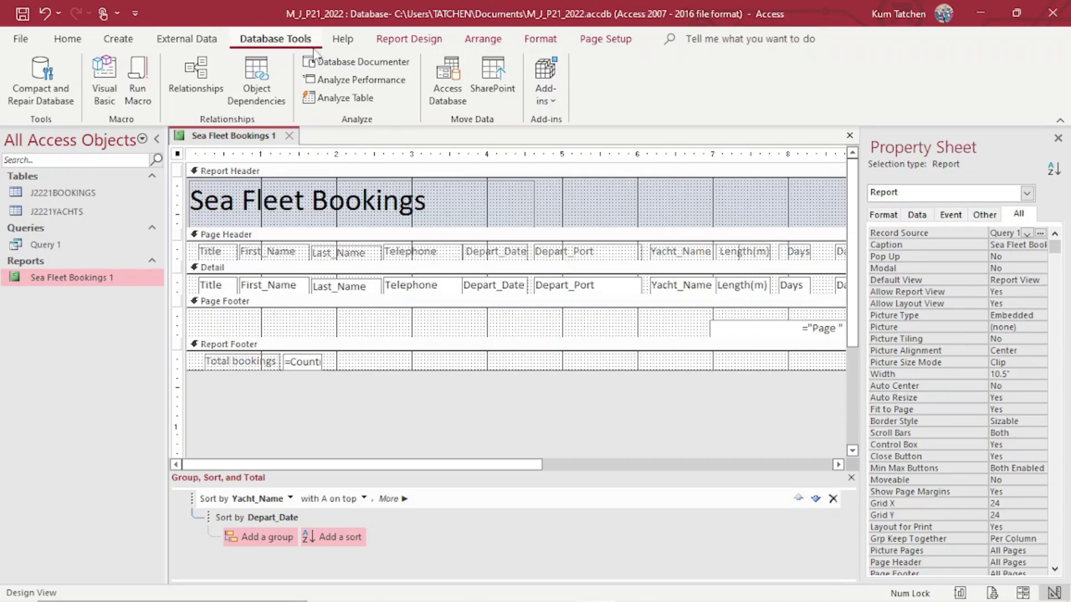
{"action": "left_click", "coordinate": [403, 43]}
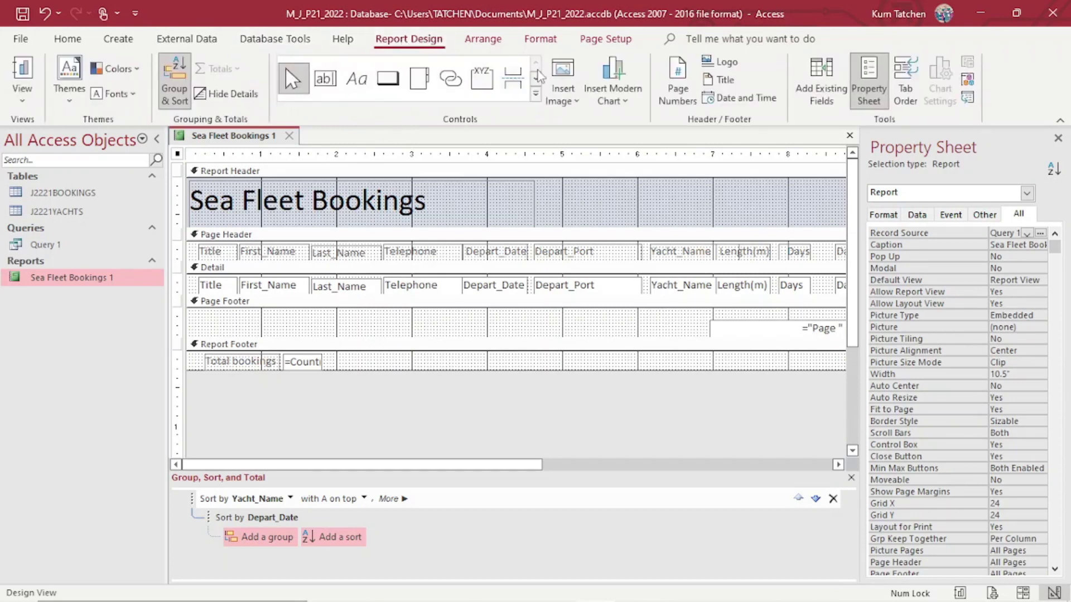
{"action": "left_click", "coordinate": [378, 83]}
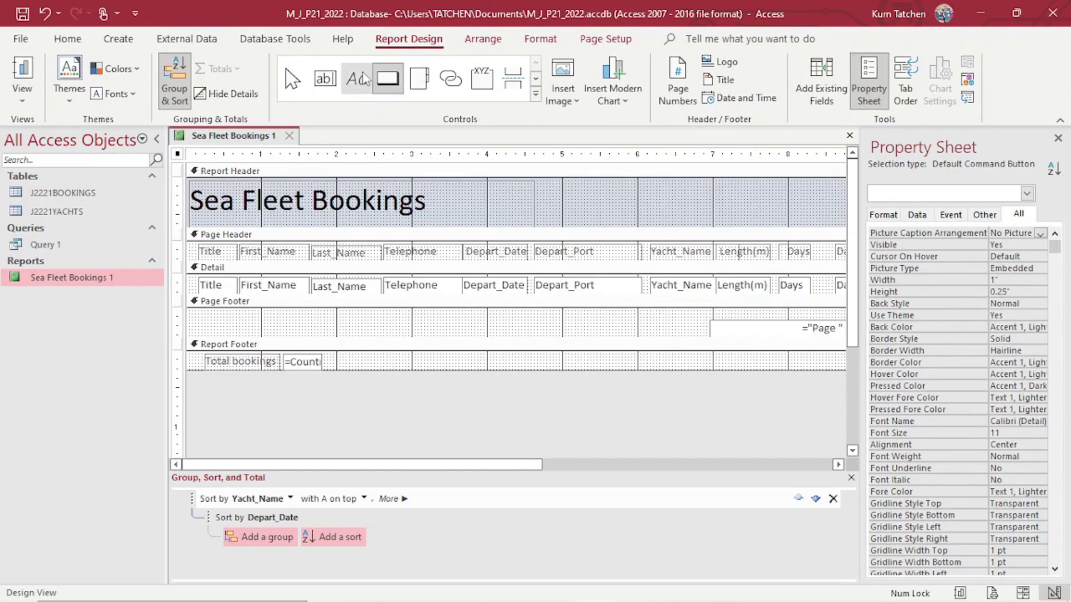
{"action": "left_click", "coordinate": [357, 80]}
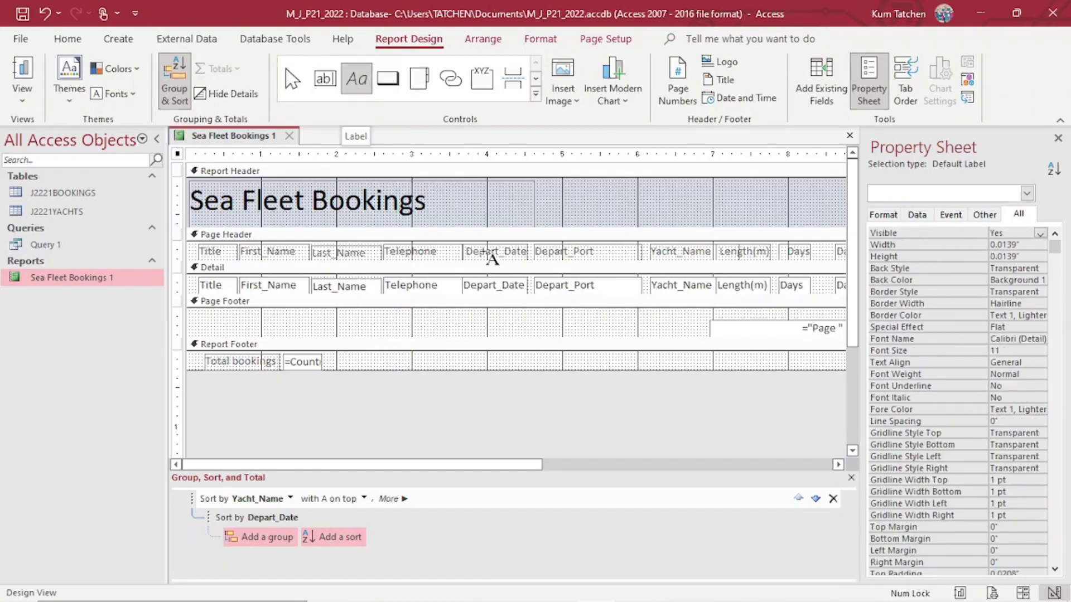
{"action": "left_click_drag", "start_coordinate": [199, 314], "coordinate": [456, 335]}
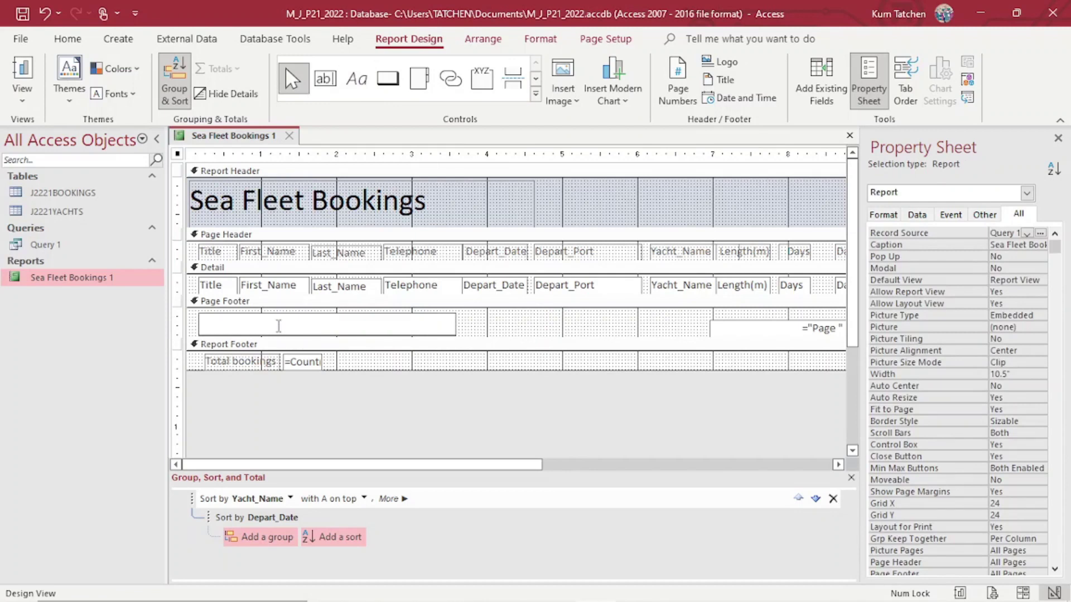
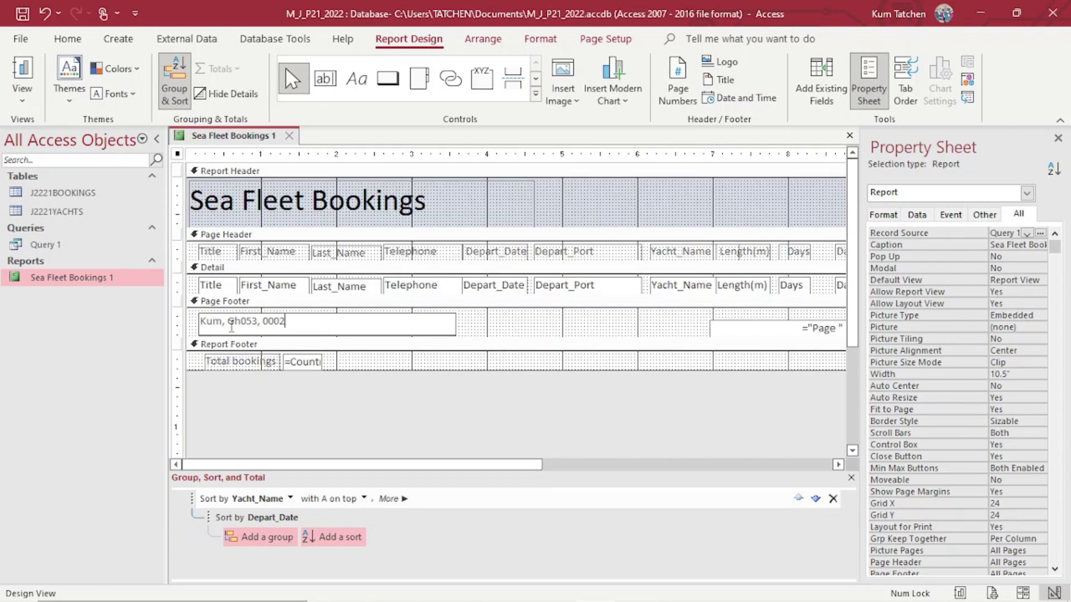
{"action": "left_click", "coordinate": [280, 326]}
{"action": "left_click_drag", "start_coordinate": [335, 319], "coordinate": [201, 317]}
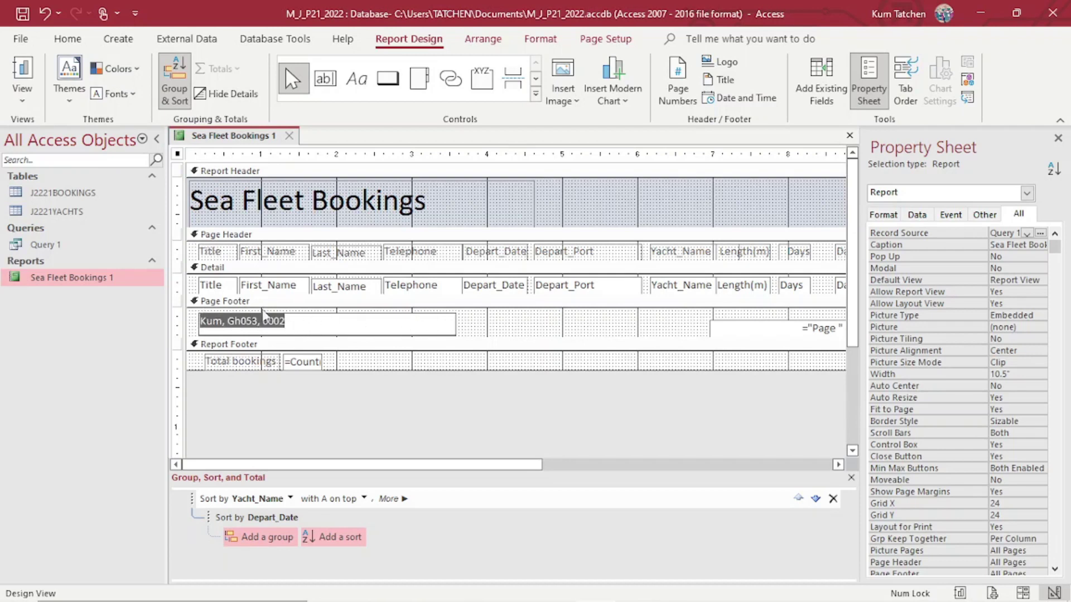
Select the footer label's text and set its font colour to black.
{"action": "left_click", "coordinate": [68, 39]}
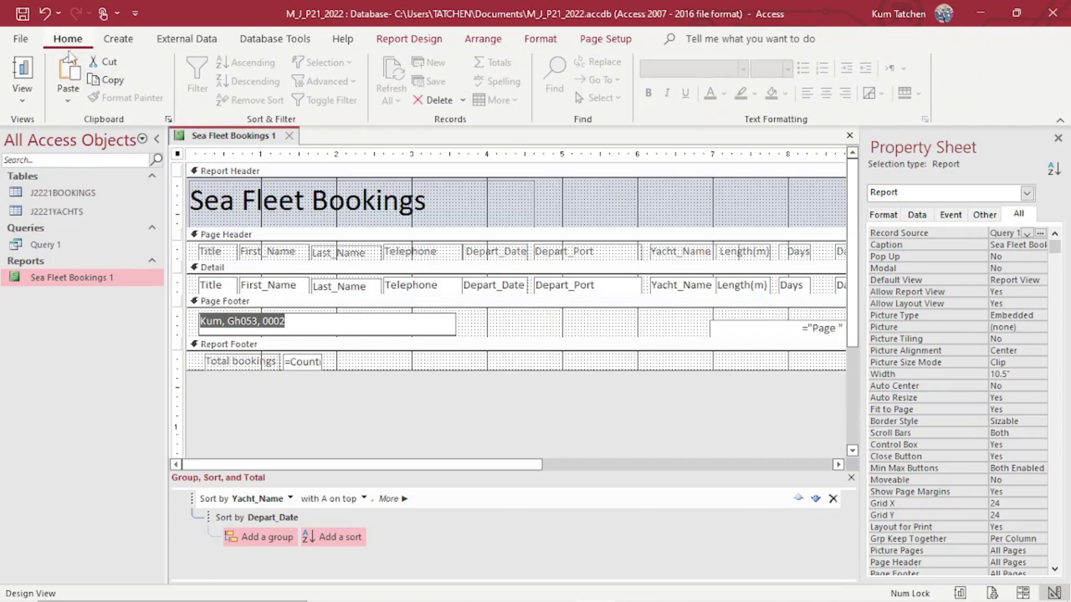
{"action": "left_click", "coordinate": [307, 322]}
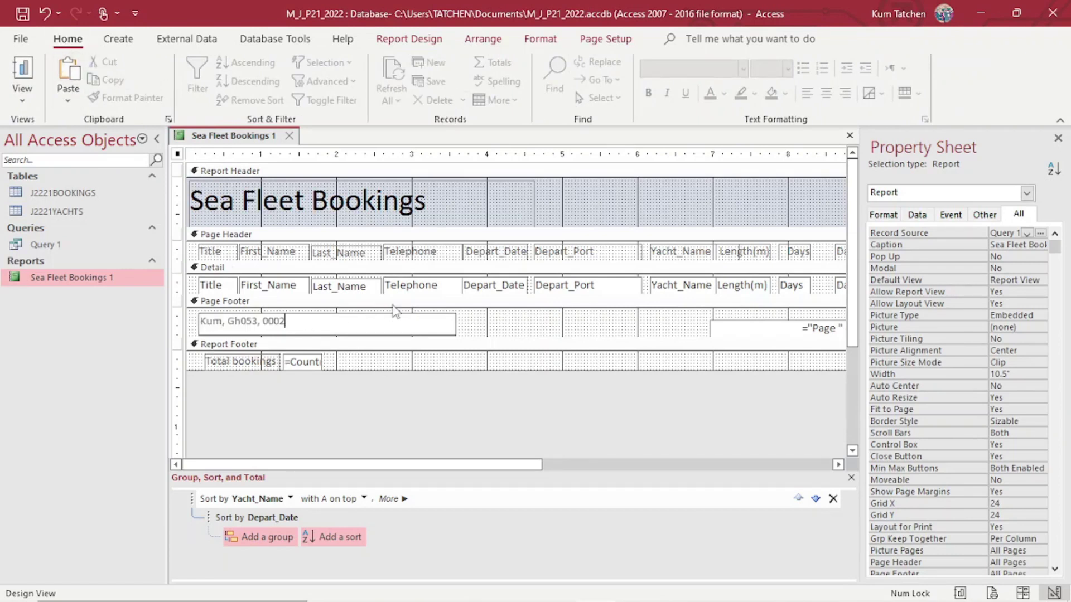
{"action": "left_click", "coordinate": [515, 332]}
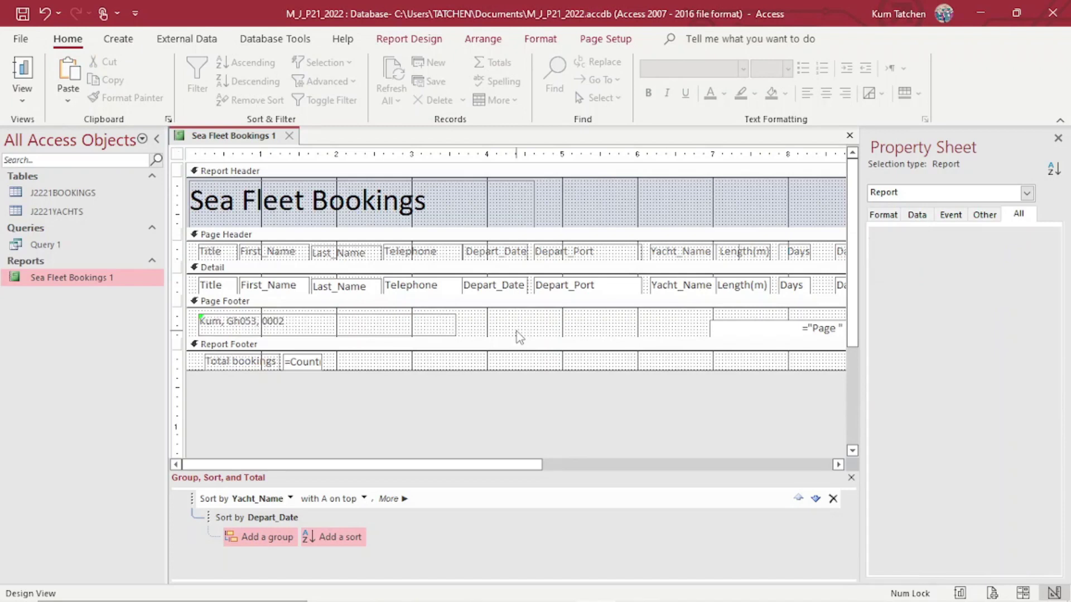
{"action": "left_click", "coordinate": [285, 328]}
{"action": "left_click", "coordinate": [296, 322]}
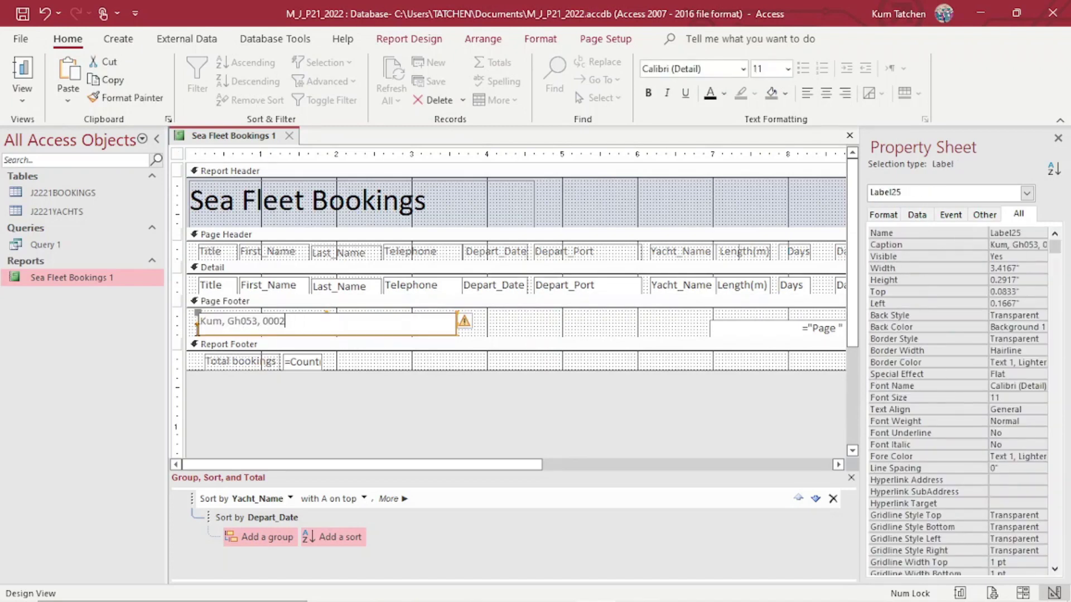
{"action": "left_click_drag", "start_coordinate": [197, 321], "coordinate": [286, 322]}
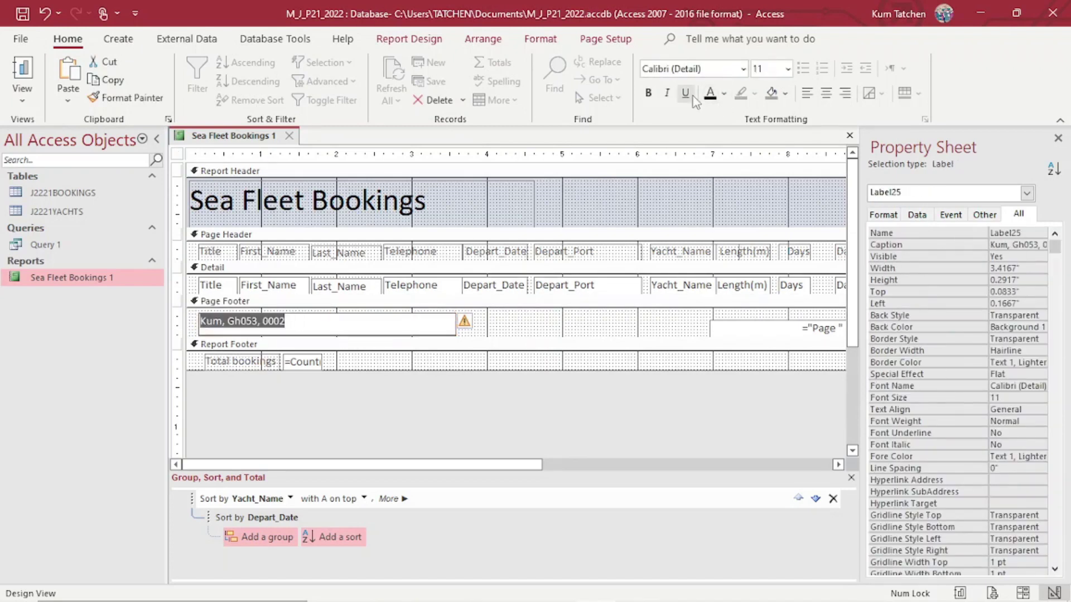
{"action": "left_click", "coordinate": [724, 94]}
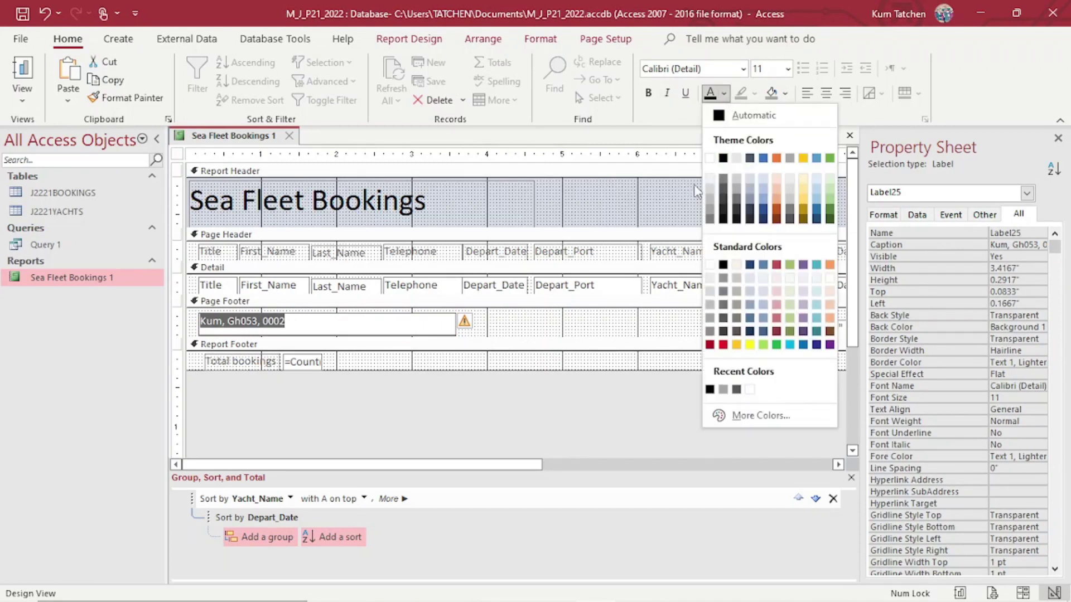
{"action": "left_click", "coordinate": [722, 158]}
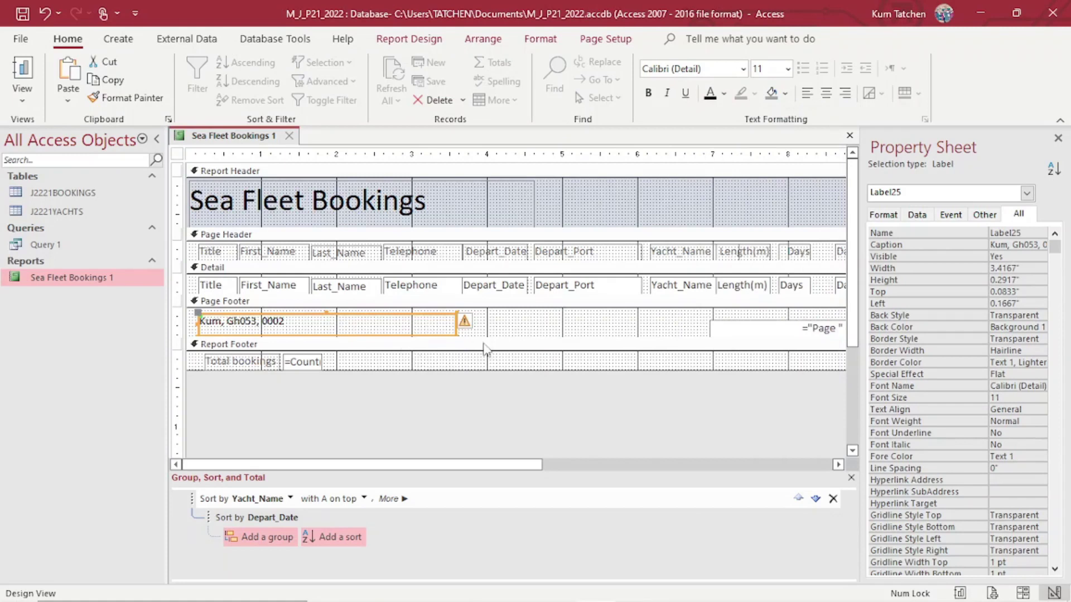
Set the footer label text to font size 12.
{"action": "left_click", "coordinate": [299, 322]}
{"action": "left_click_drag", "start_coordinate": [286, 321], "coordinate": [199, 322]}
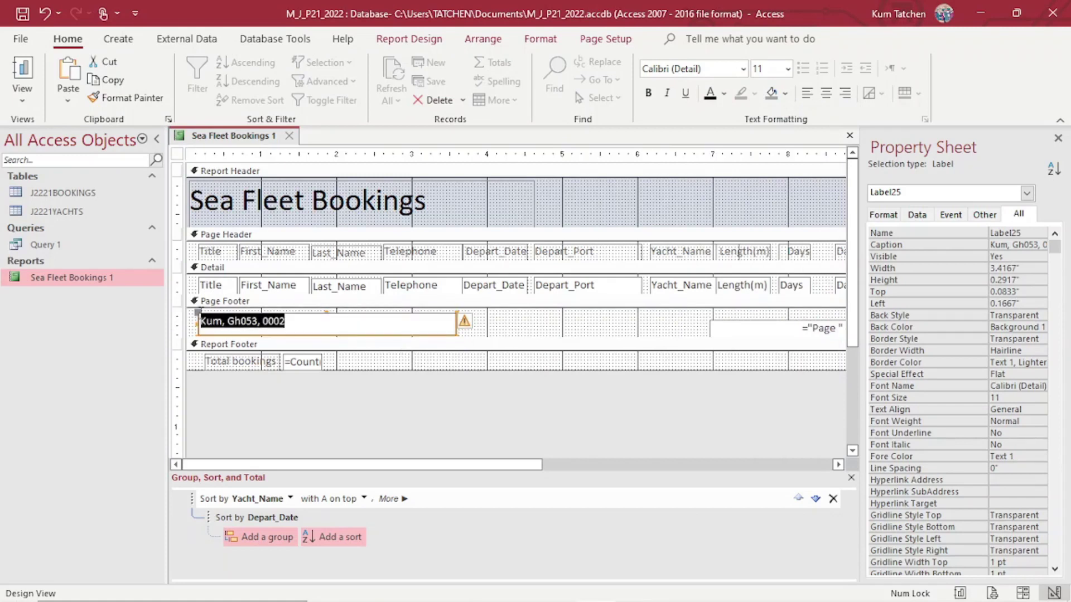
{"action": "left_click", "coordinate": [787, 69]}
{"action": "left_click", "coordinate": [768, 162]}
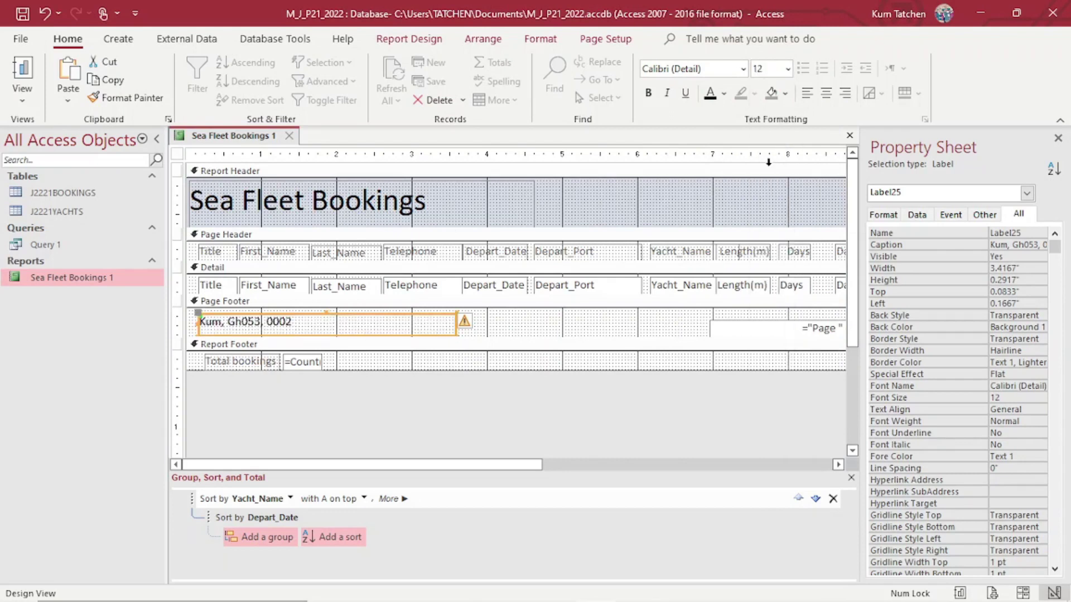
{"action": "left_click", "coordinate": [682, 422]}
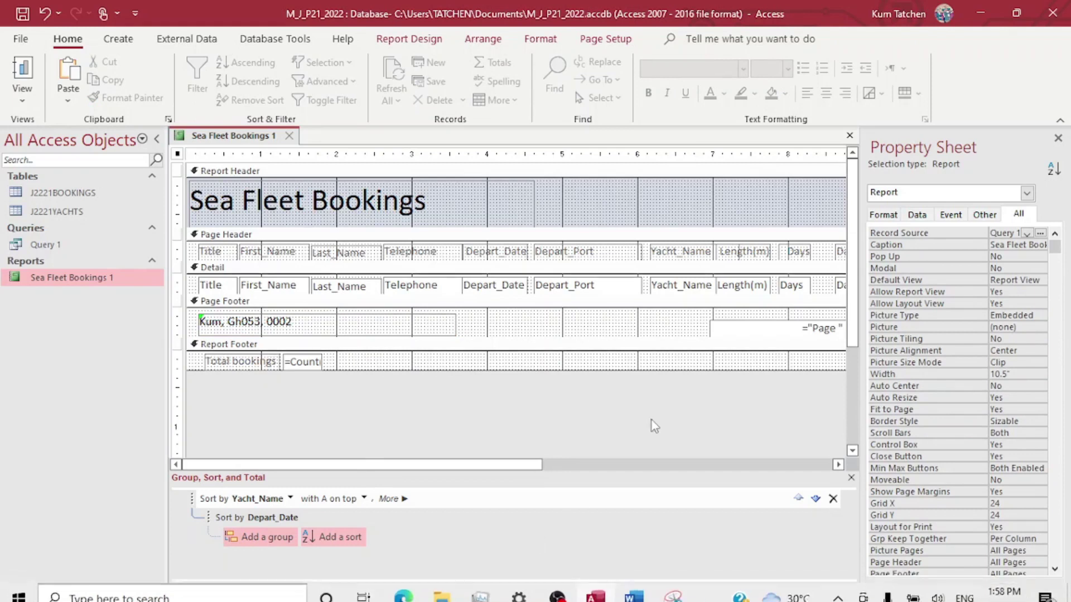
{"action": "left_click", "coordinate": [778, 328]}
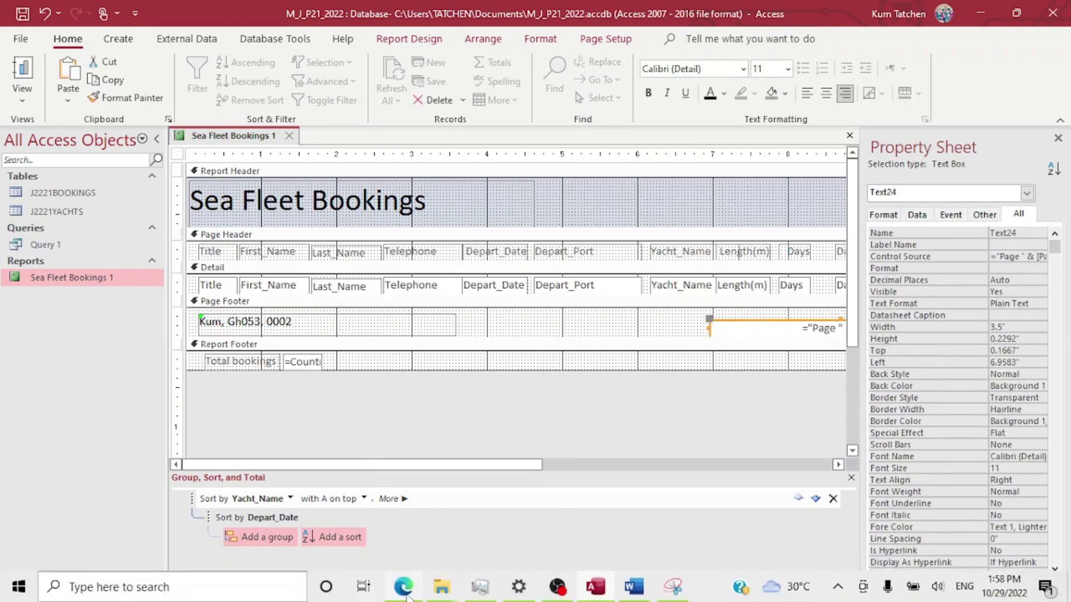
{"action": "left_click", "coordinate": [404, 587]}
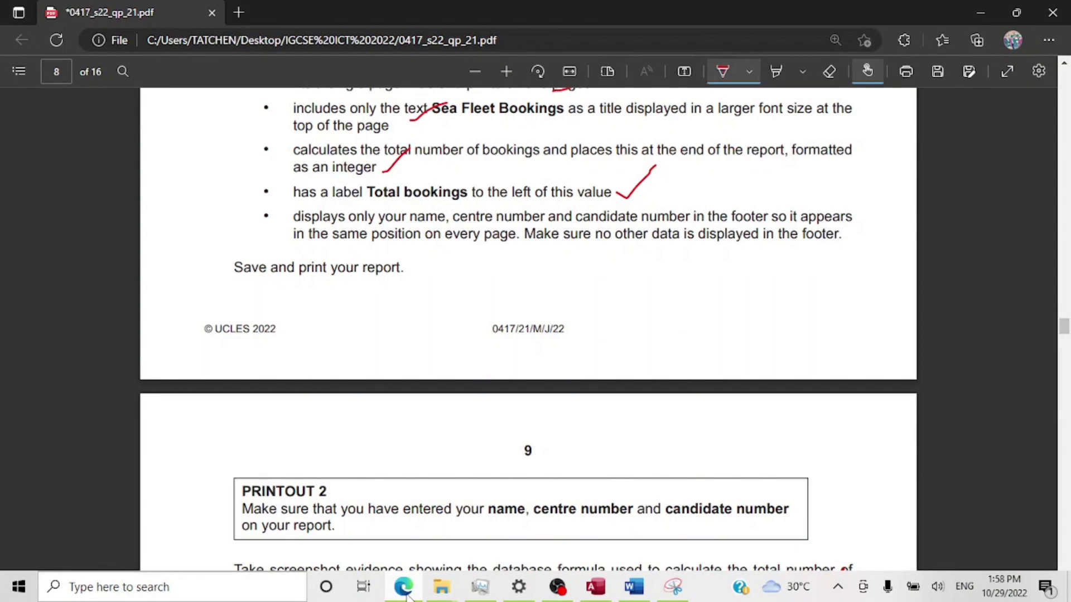
{"action": "left_click", "coordinate": [405, 589]}
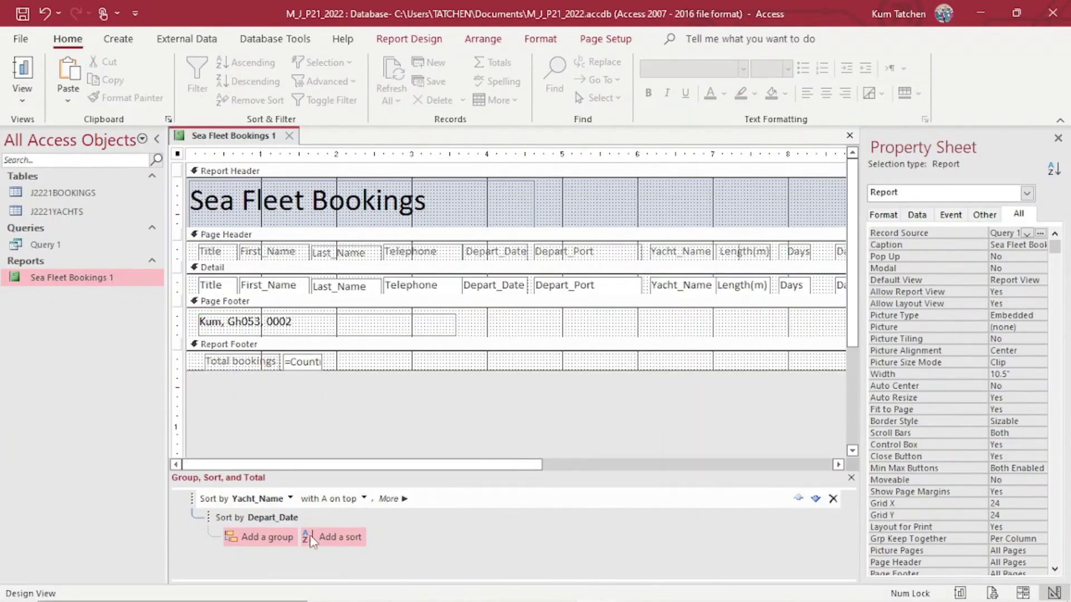
{"action": "left_click", "coordinate": [31, 71]}
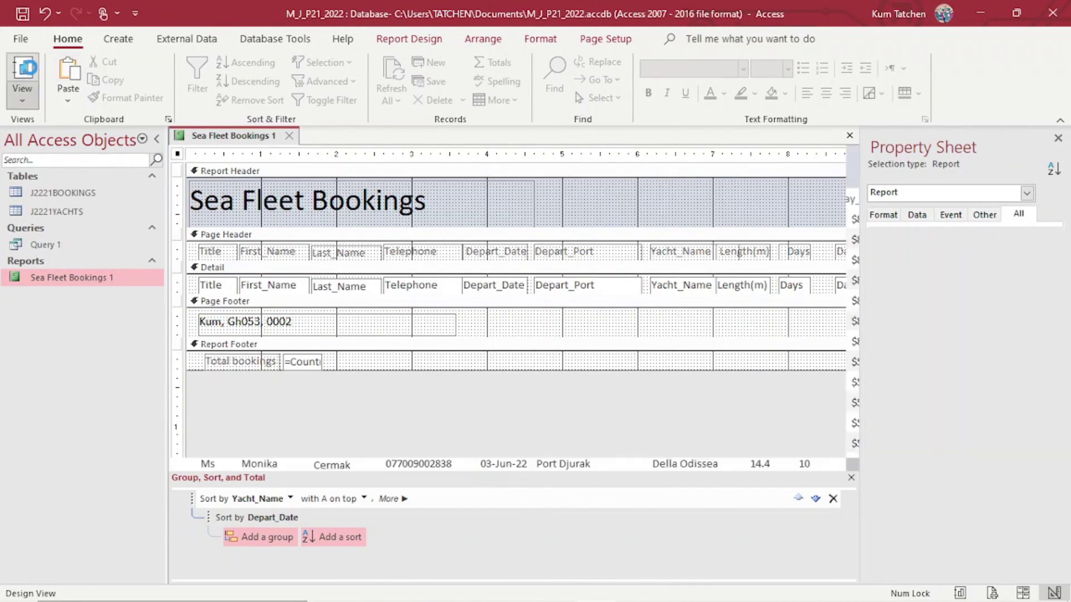
{"action": "scroll", "coordinate": [481, 341], "scroll_direction": "down", "scroll_amount": 15}
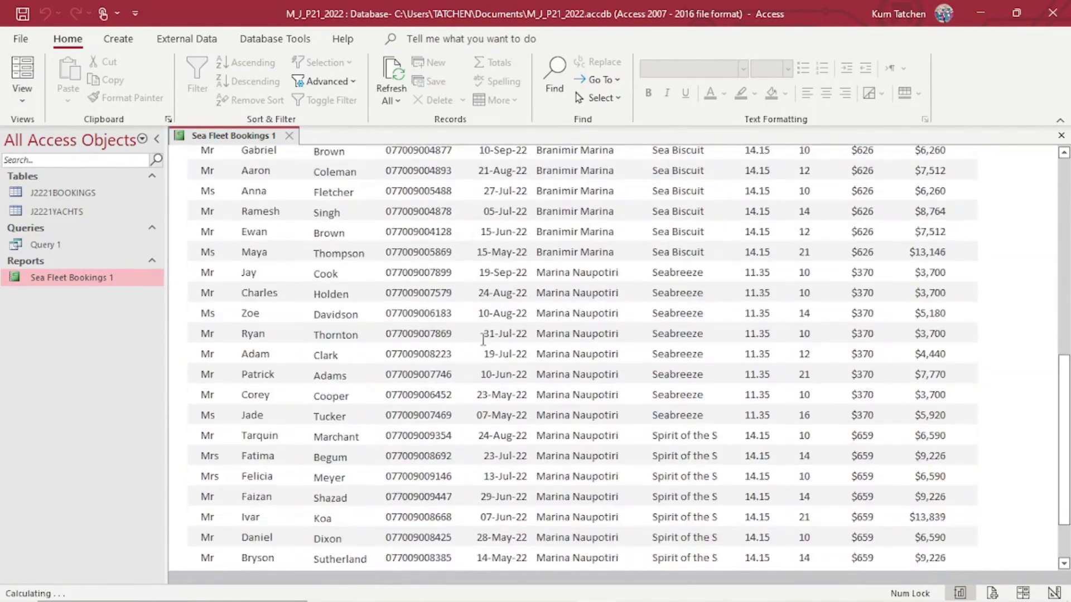
{"action": "scroll", "coordinate": [481, 341], "scroll_direction": "down", "scroll_amount": 3}
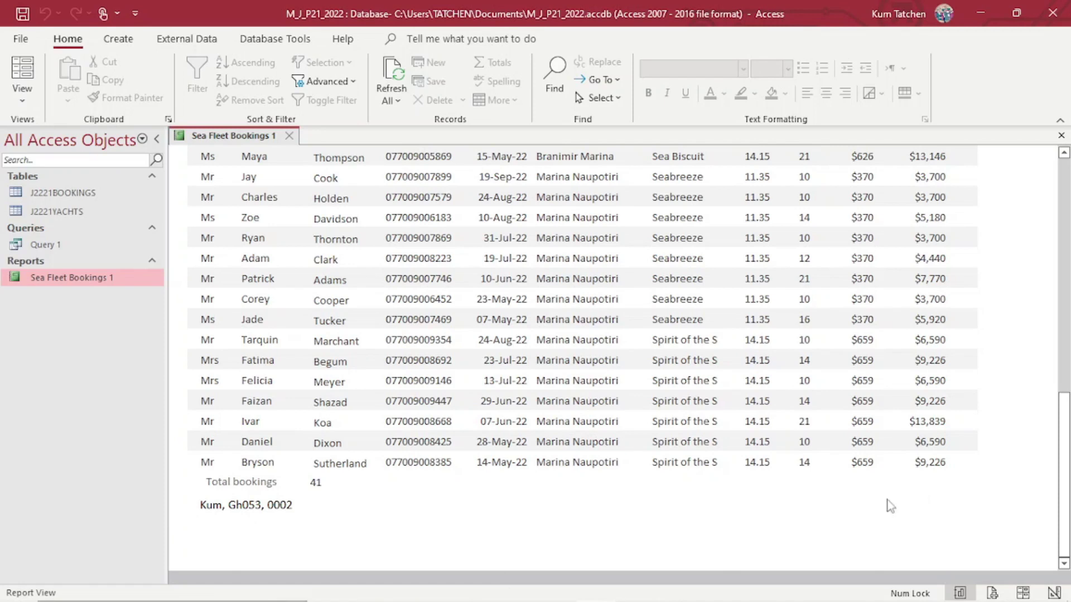
{"action": "left_click", "coordinate": [22, 102]}
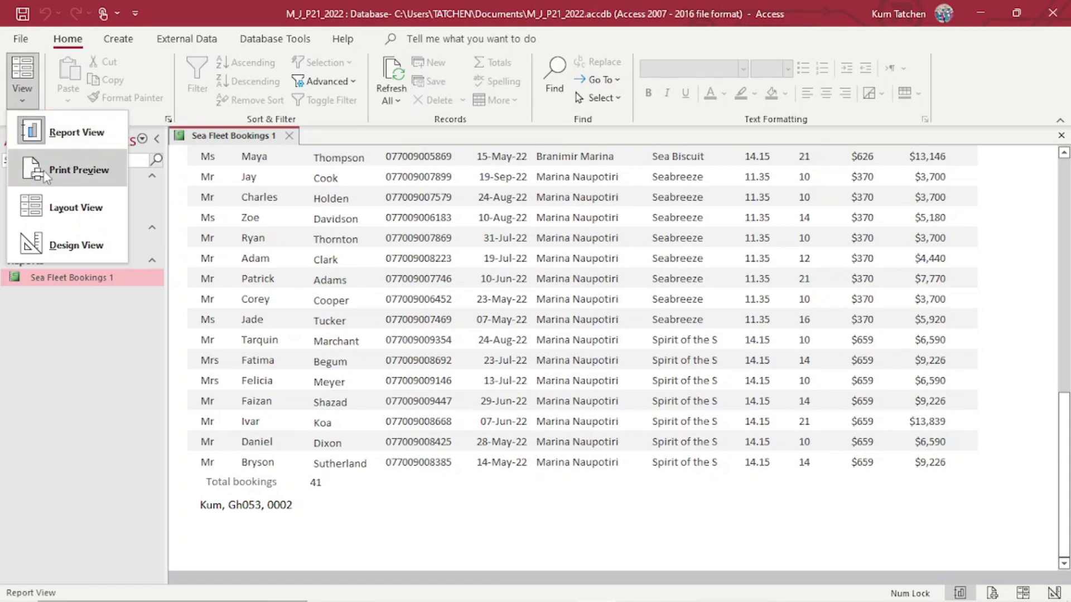
{"action": "left_click", "coordinate": [58, 246]}
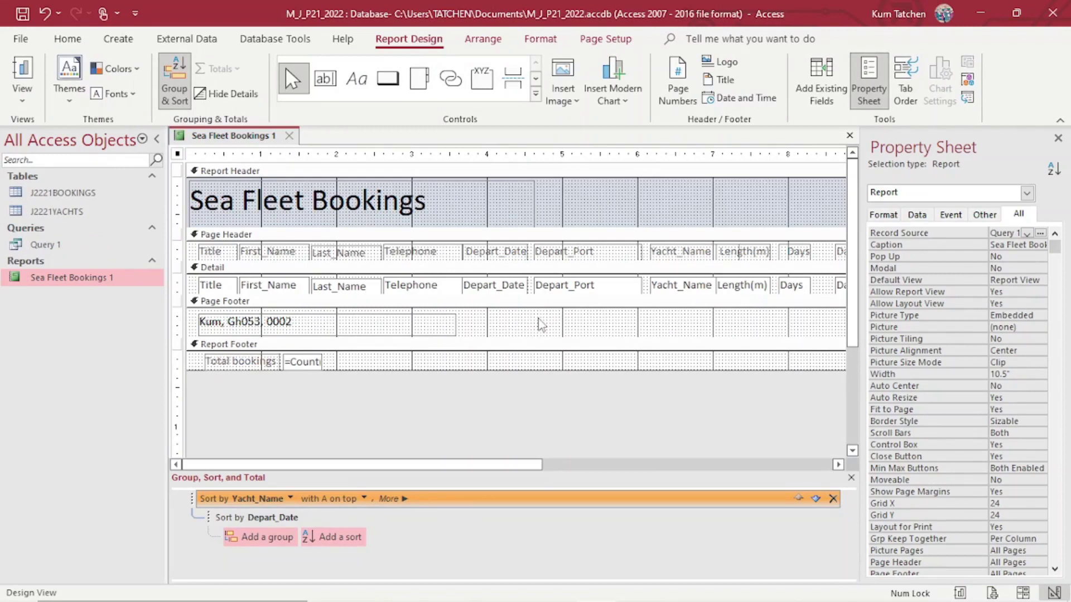
{"action": "mouse_move", "coordinate": [504, 599]}
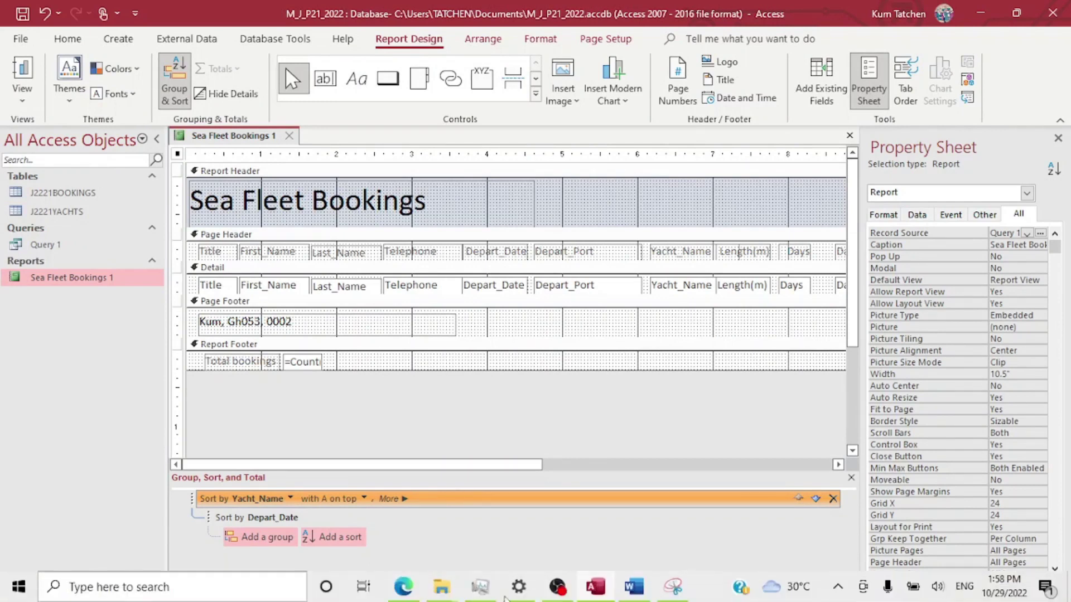
Tick Evidence 6 on the exam paper, scroll to task 17 on page 9, then return to Access.
{"action": "left_click", "coordinate": [404, 589]}
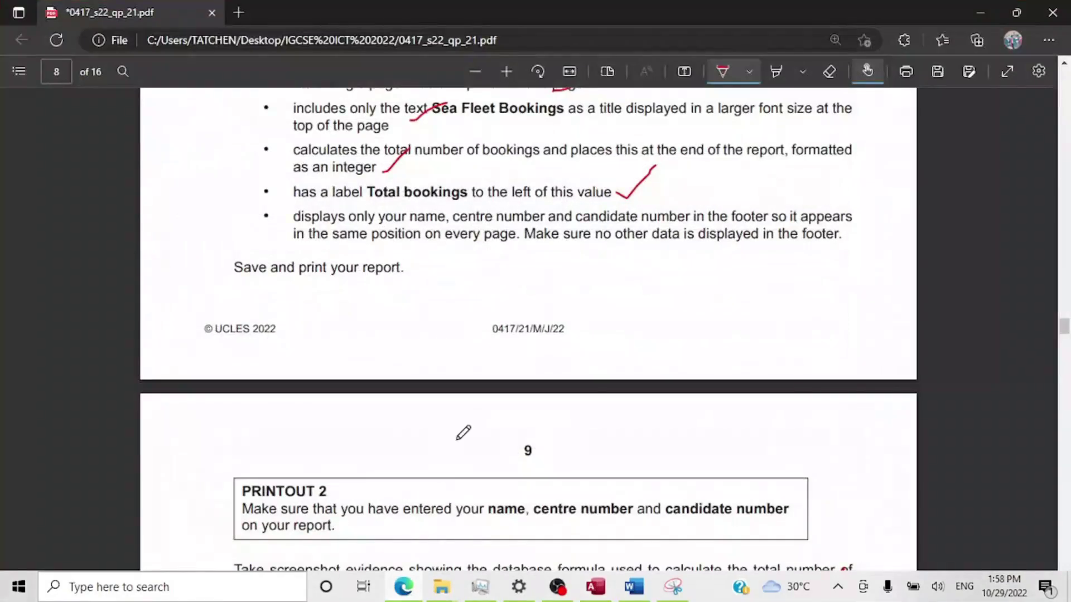
{"action": "mouse_move", "coordinate": [605, 260]}
{"action": "left_mouse_down"}
{"action": "mouse_move", "coordinate": [609, 272]}
{"action": "mouse_move", "coordinate": [719, 197]}
{"action": "left_mouse_up"}
{"action": "scroll", "coordinate": [641, 360], "scroll_direction": "down", "scroll_amount": 5}
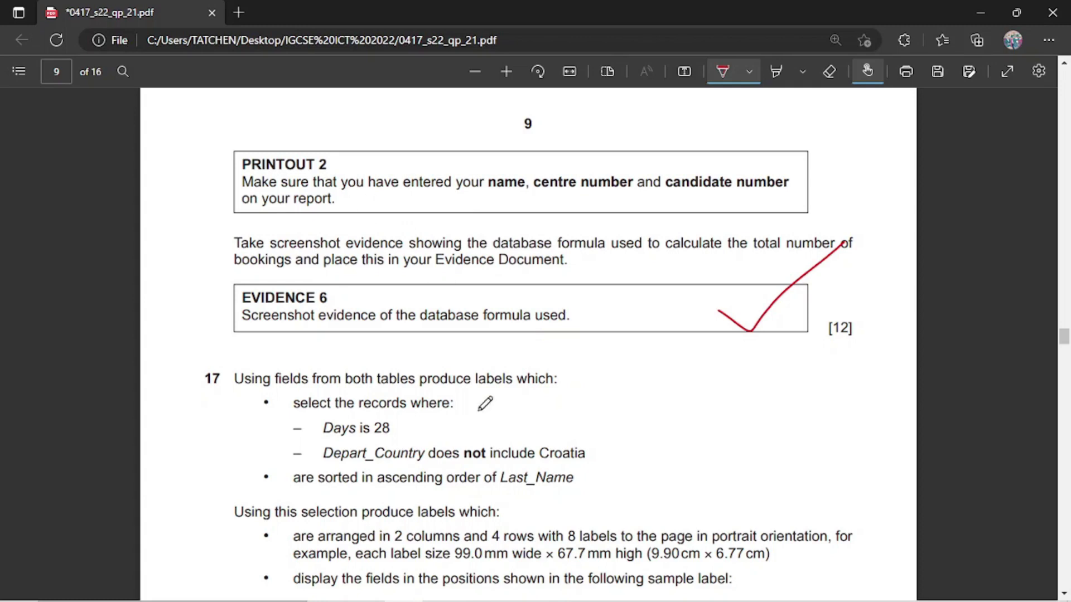
{"action": "left_click", "coordinate": [598, 596]}
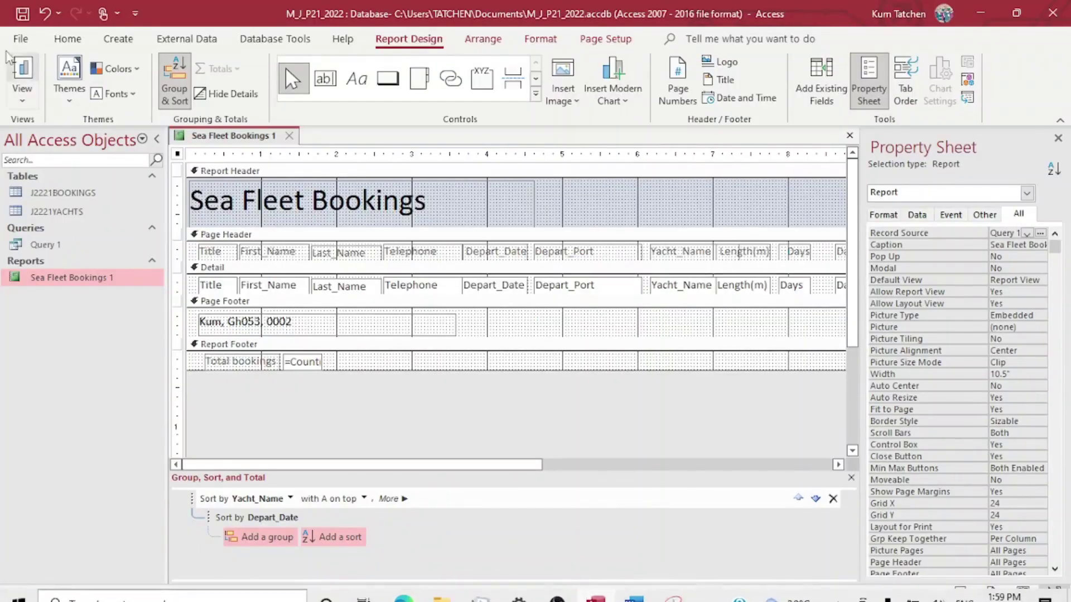
Open and cancel the Print dialog, then show the Sea Fleet Bookings report in Print Preview.
{"action": "left_click", "coordinate": [11, 40]}
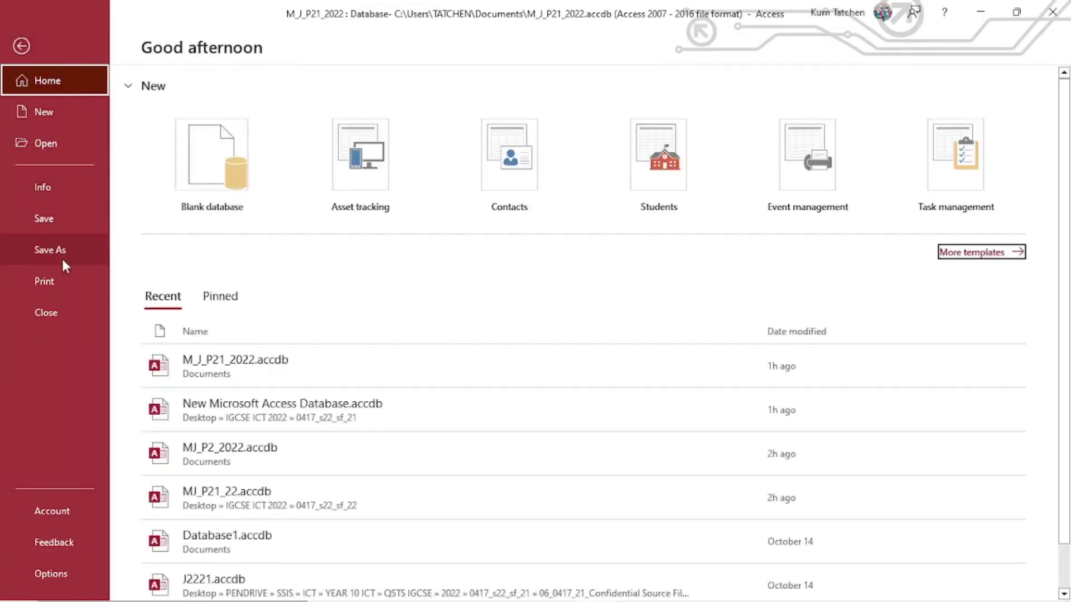
{"action": "left_click", "coordinate": [62, 273]}
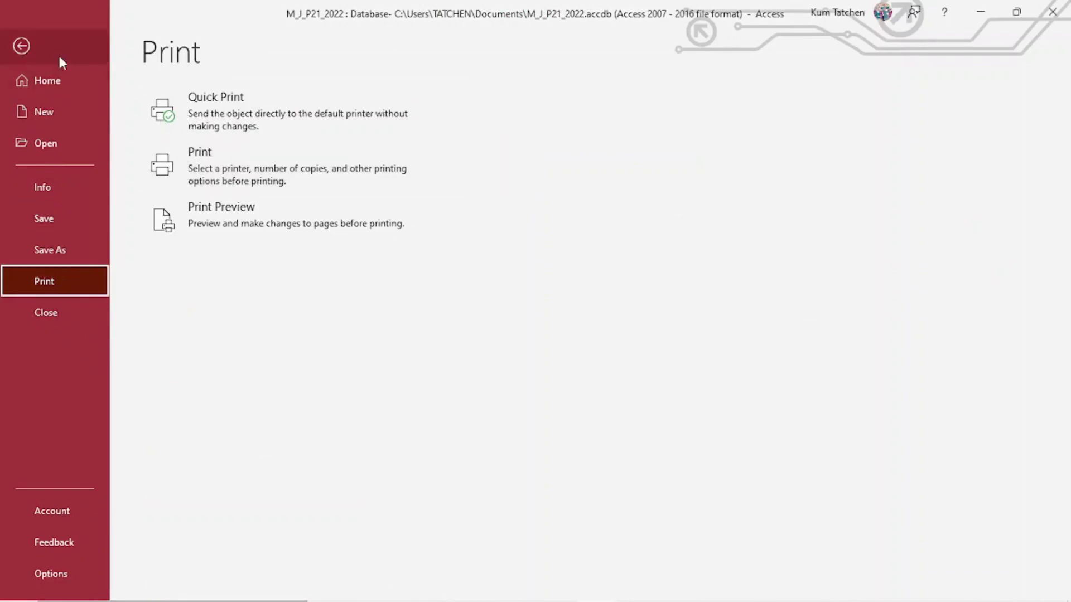
{"action": "left_click", "coordinate": [263, 186]}
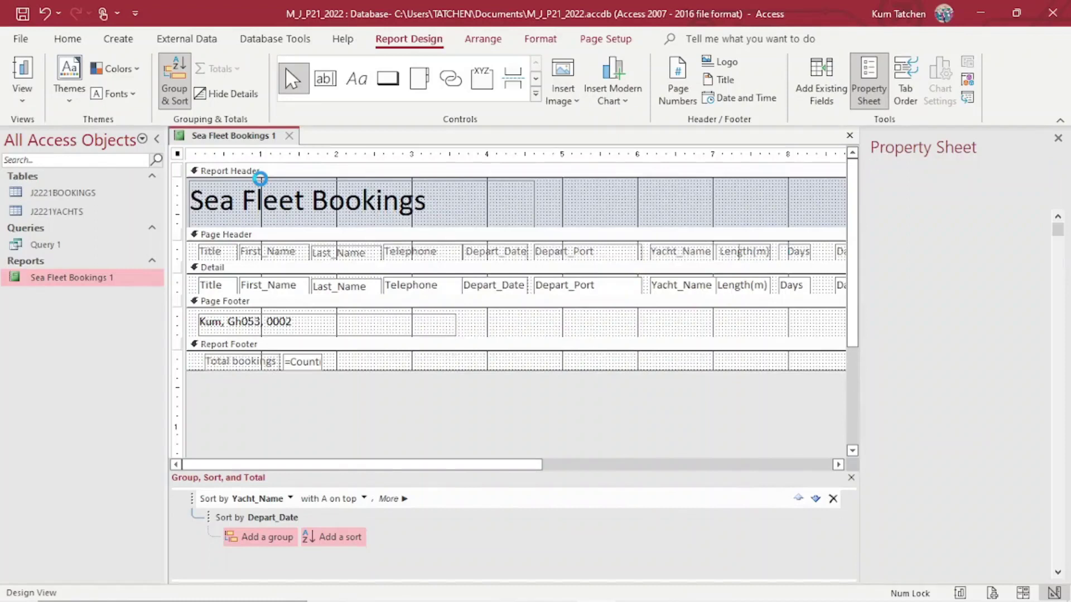
{"action": "left_click", "coordinate": [675, 343]}
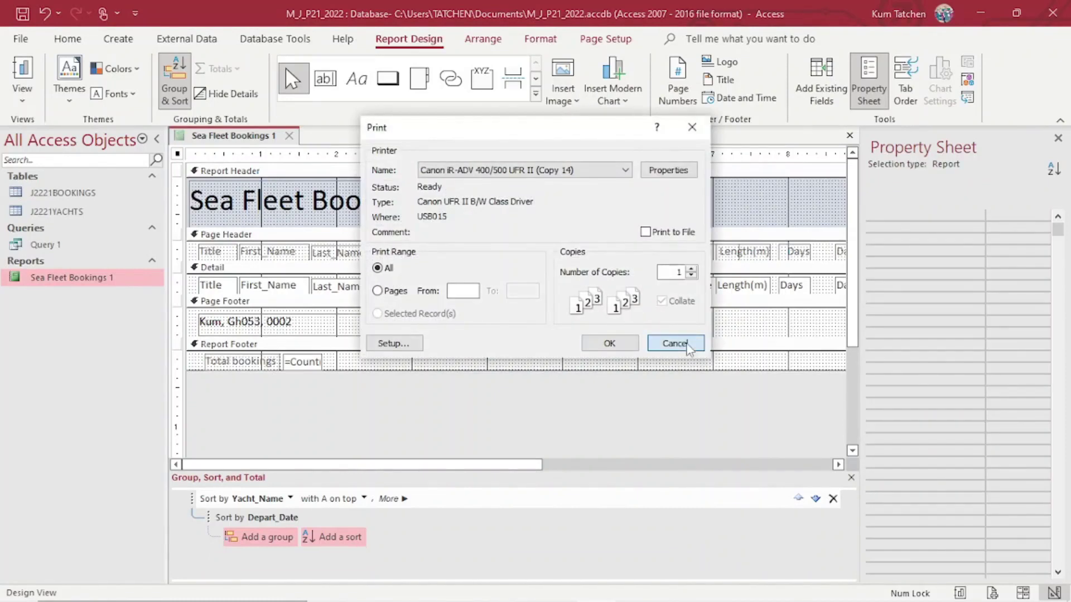
{"action": "left_click", "coordinate": [23, 95]}
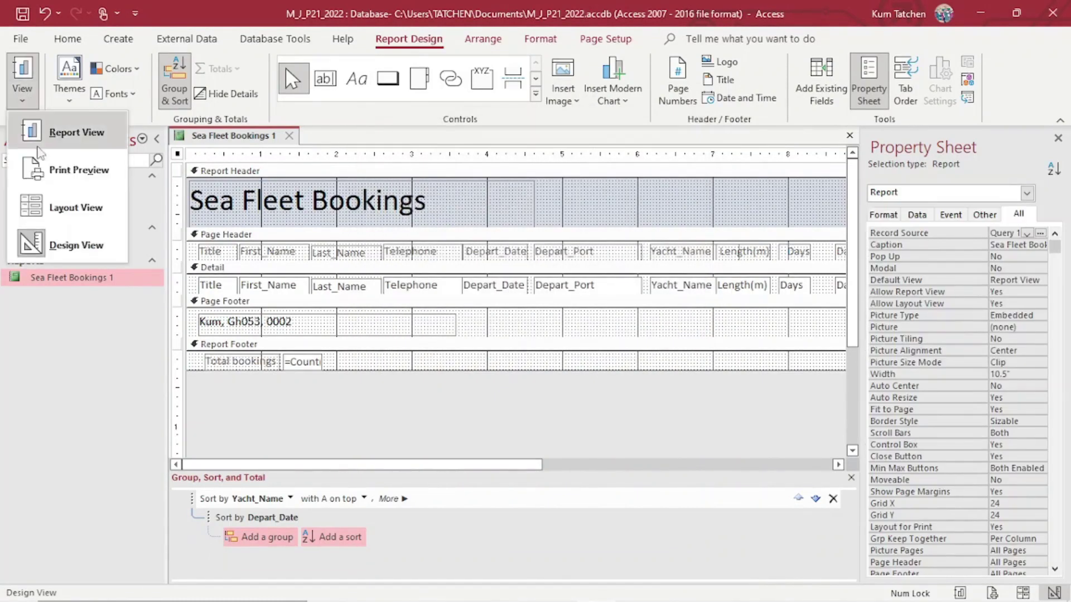
{"action": "left_click", "coordinate": [81, 172]}
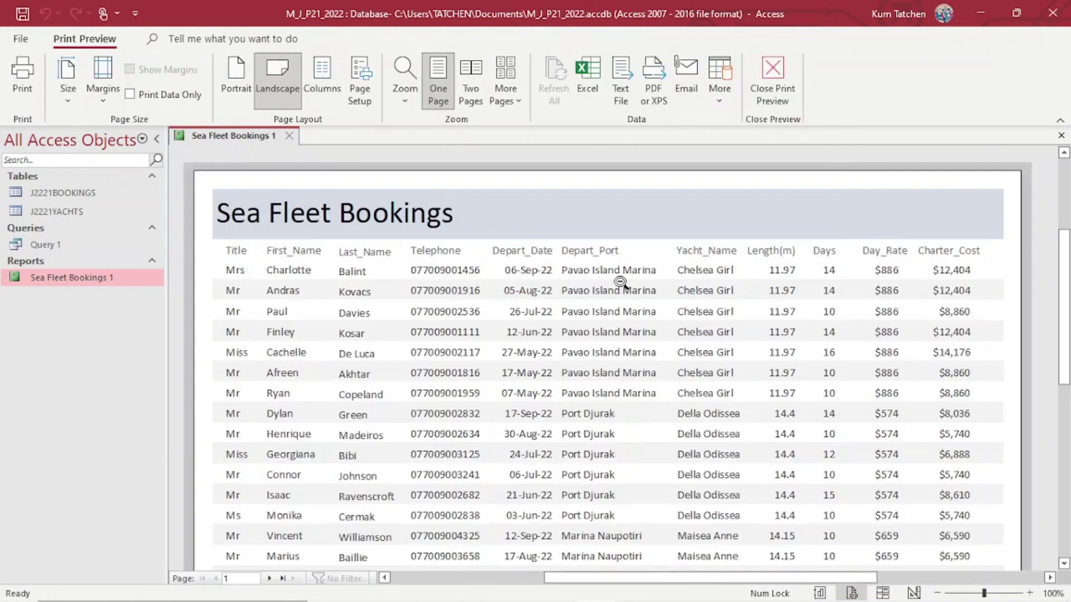
Scroll through the landscape print preview, then close it to go back to Design View.
{"action": "scroll", "coordinate": [618, 276], "scroll_direction": "down", "scroll_amount": 10}
{"action": "scroll", "coordinate": [620, 282], "scroll_direction": "up", "scroll_amount": 5}
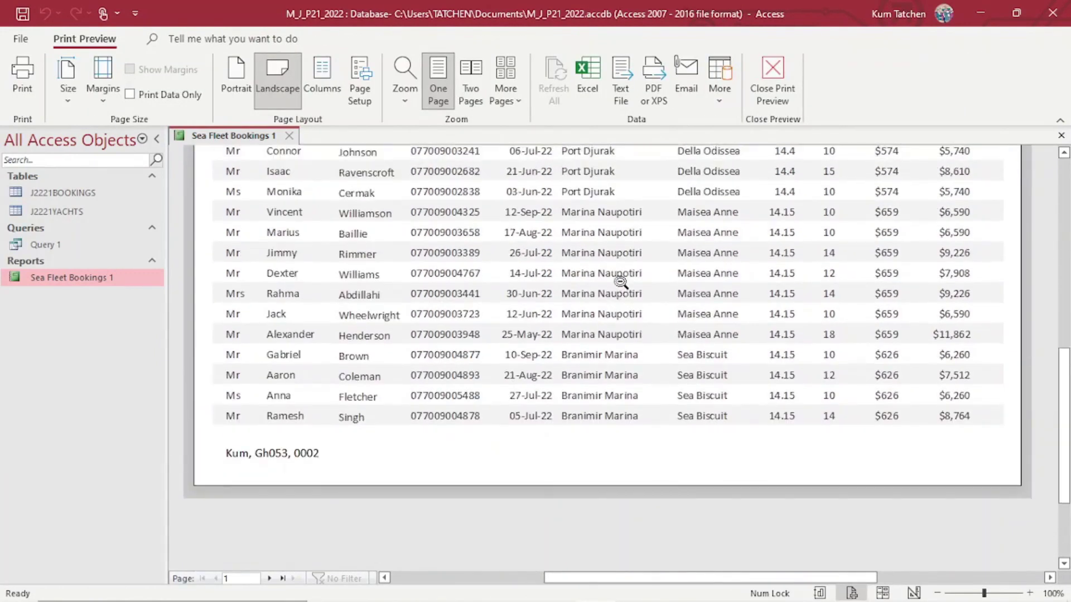
{"action": "scroll", "coordinate": [620, 282], "scroll_direction": "down", "scroll_amount": 3}
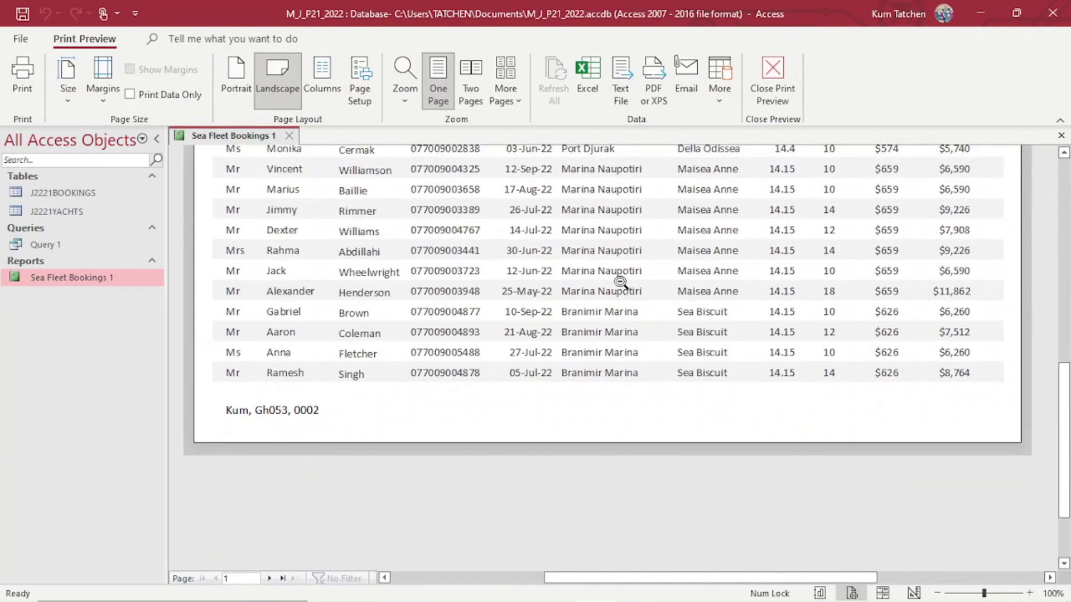
{"action": "scroll", "coordinate": [620, 282], "scroll_direction": "up", "scroll_amount": 6}
{"action": "scroll", "coordinate": [620, 281], "scroll_direction": "down", "scroll_amount": 1}
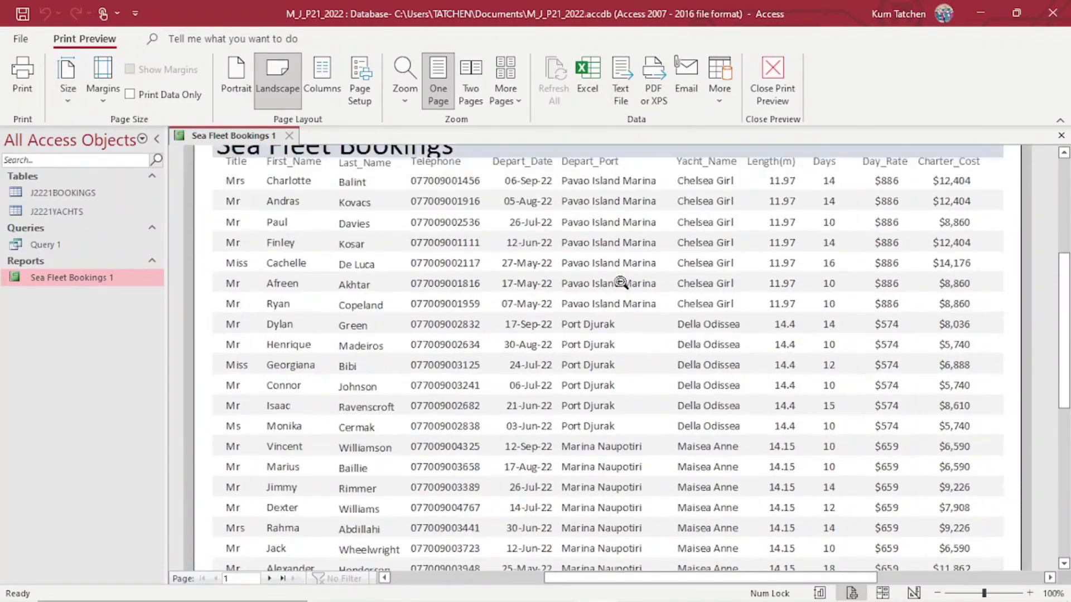
{"action": "scroll", "coordinate": [620, 283], "scroll_direction": "down", "scroll_amount": 7}
{"action": "scroll", "coordinate": [620, 282], "scroll_direction": "up", "scroll_amount": 6}
{"action": "scroll", "coordinate": [620, 282], "scroll_direction": "up", "scroll_amount": 2}
{"action": "scroll", "coordinate": [620, 282], "scroll_direction": "down", "scroll_amount": 5}
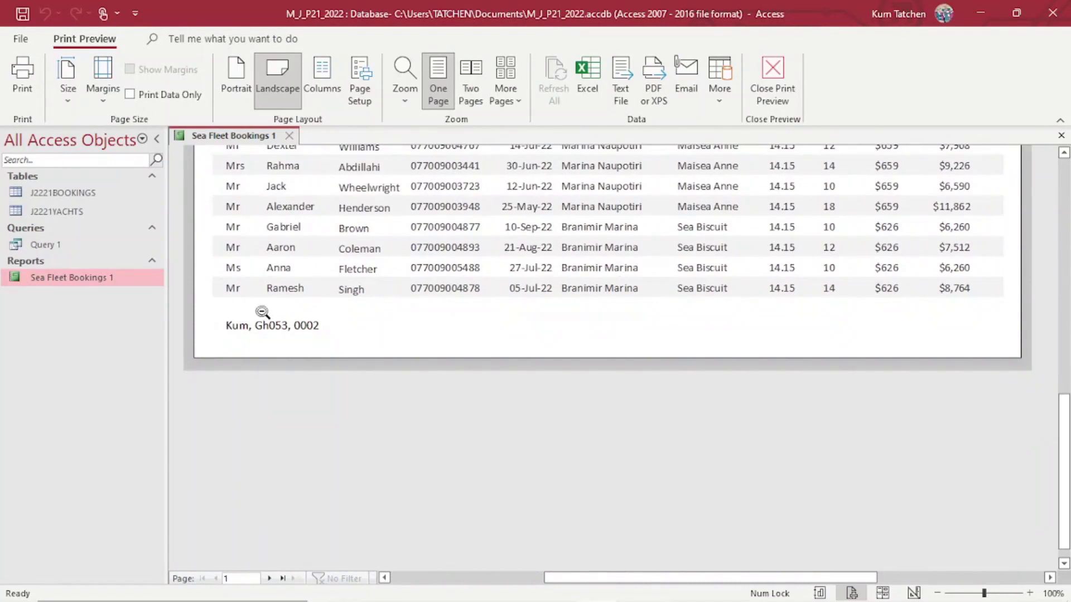
{"action": "scroll", "coordinate": [717, 312], "scroll_direction": "up", "scroll_amount": 2}
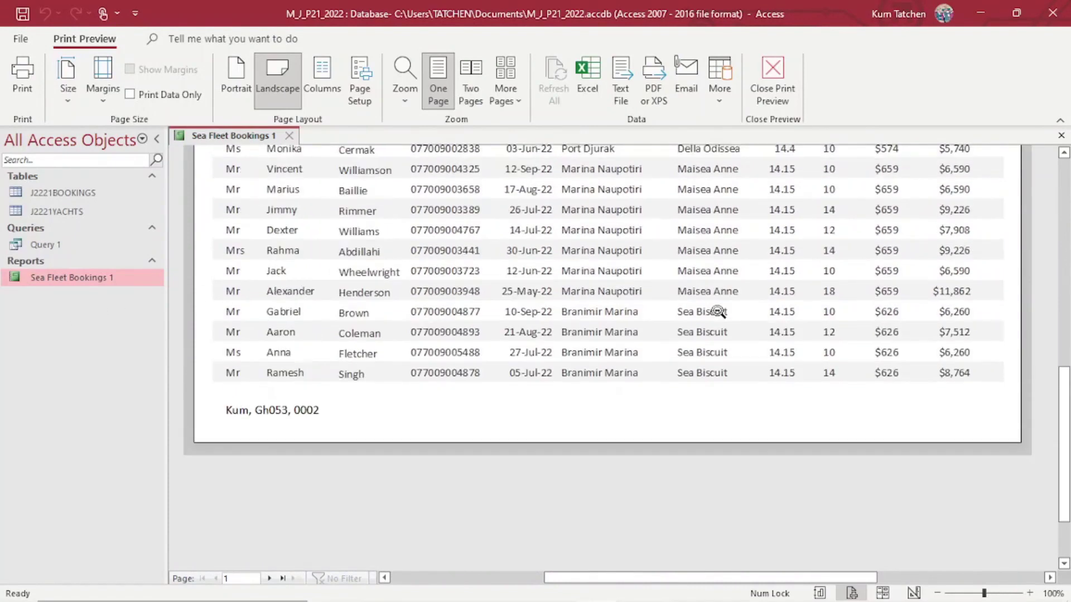
{"action": "scroll", "coordinate": [288, 388], "scroll_direction": "up", "scroll_amount": 1}
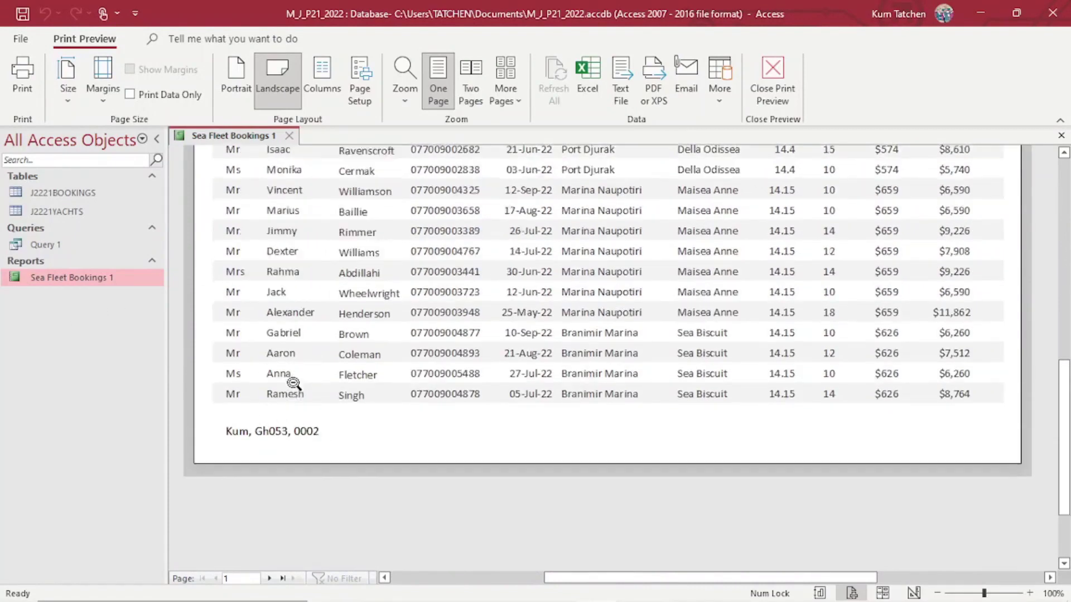
{"action": "scroll", "coordinate": [294, 384], "scroll_direction": "up", "scroll_amount": 10}
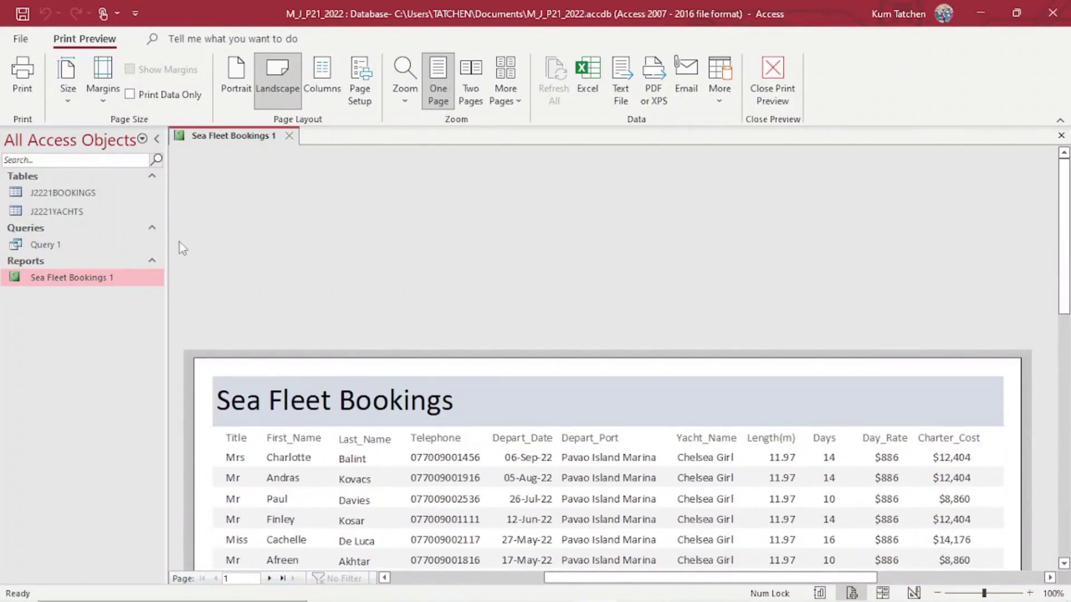
{"action": "left_click", "coordinate": [772, 78]}
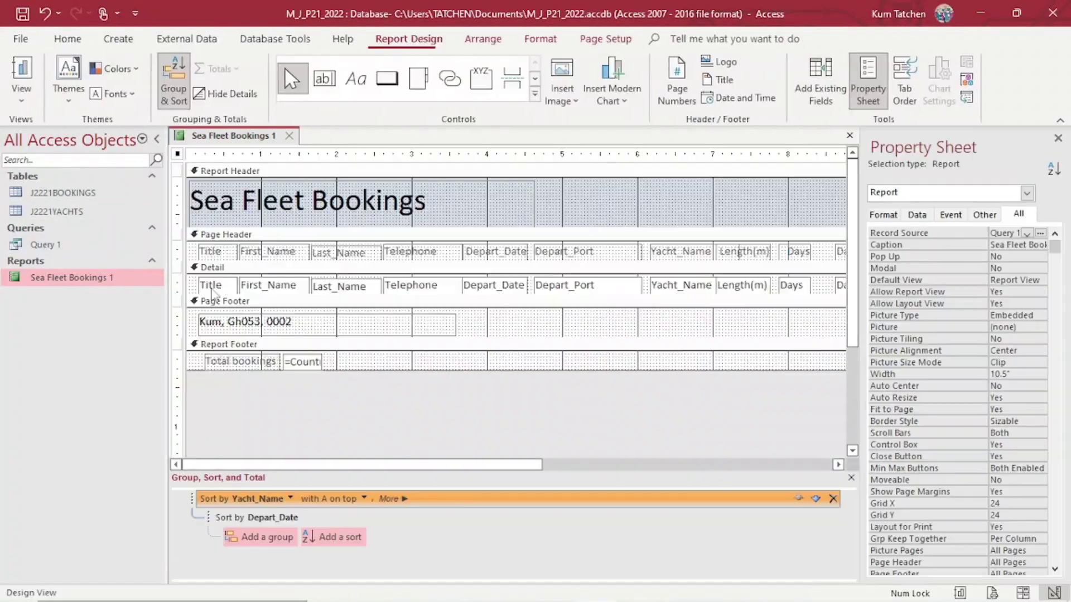
Change the Total bookings label text to the darker Text 1 font colour.
{"action": "left_click", "coordinate": [238, 359]}
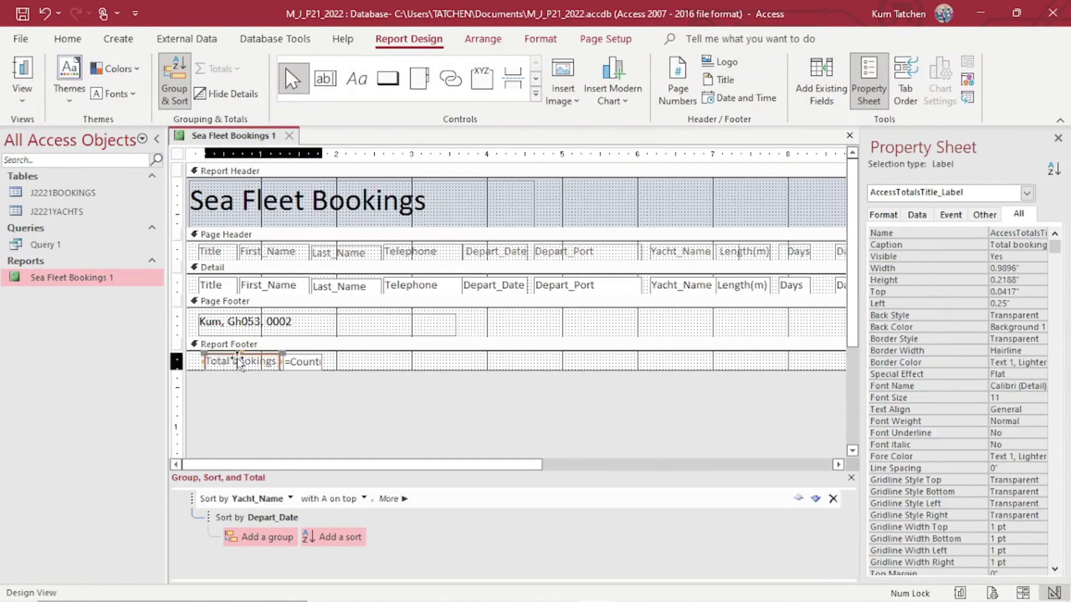
{"action": "left_click", "coordinate": [22, 95]}
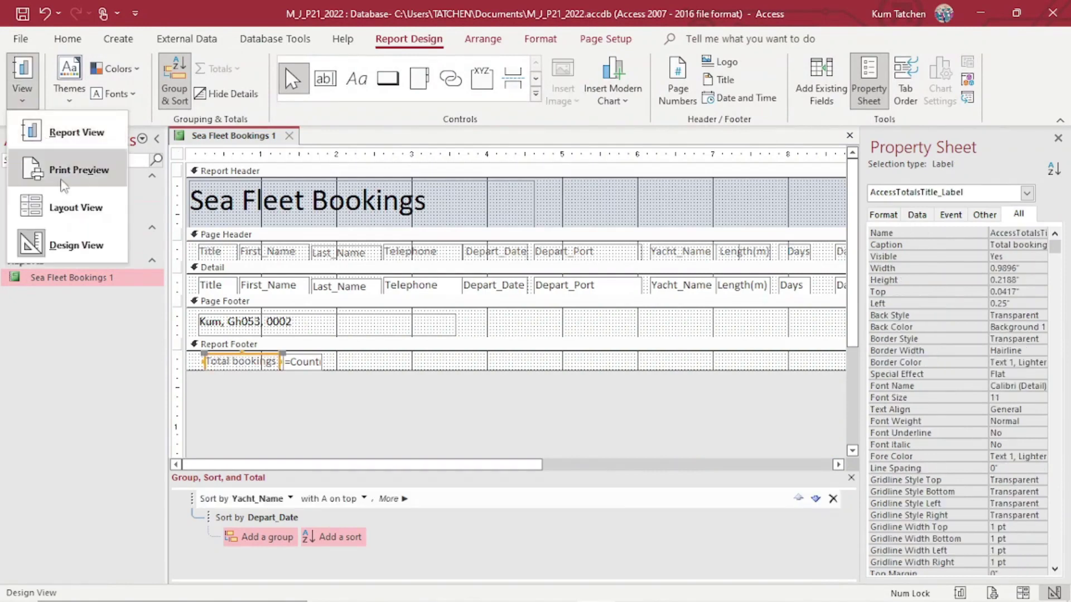
{"action": "left_click", "coordinate": [68, 245]}
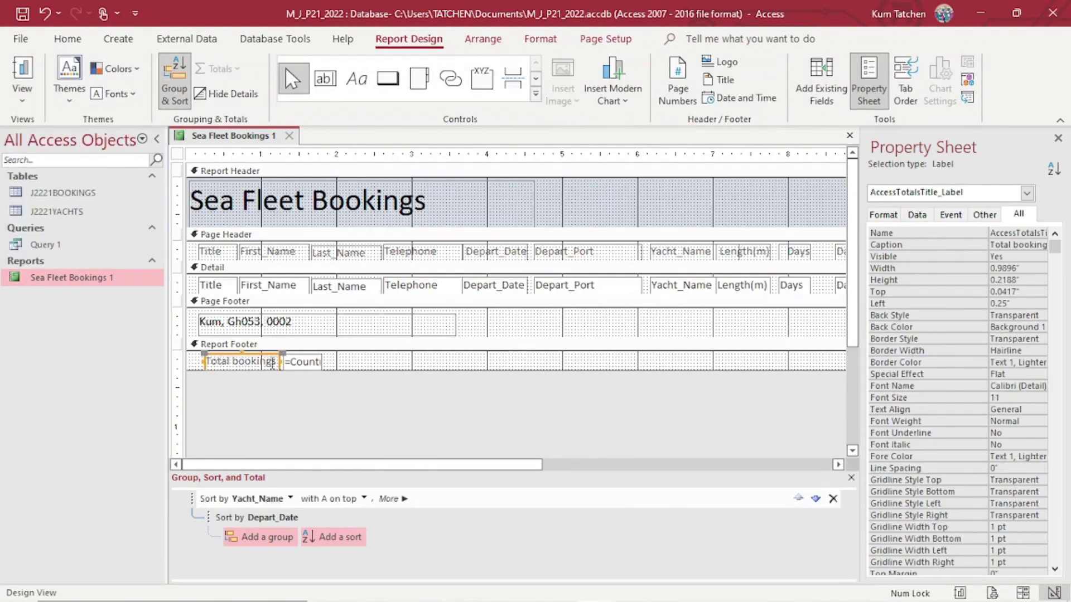
{"action": "left_click", "coordinate": [276, 361]}
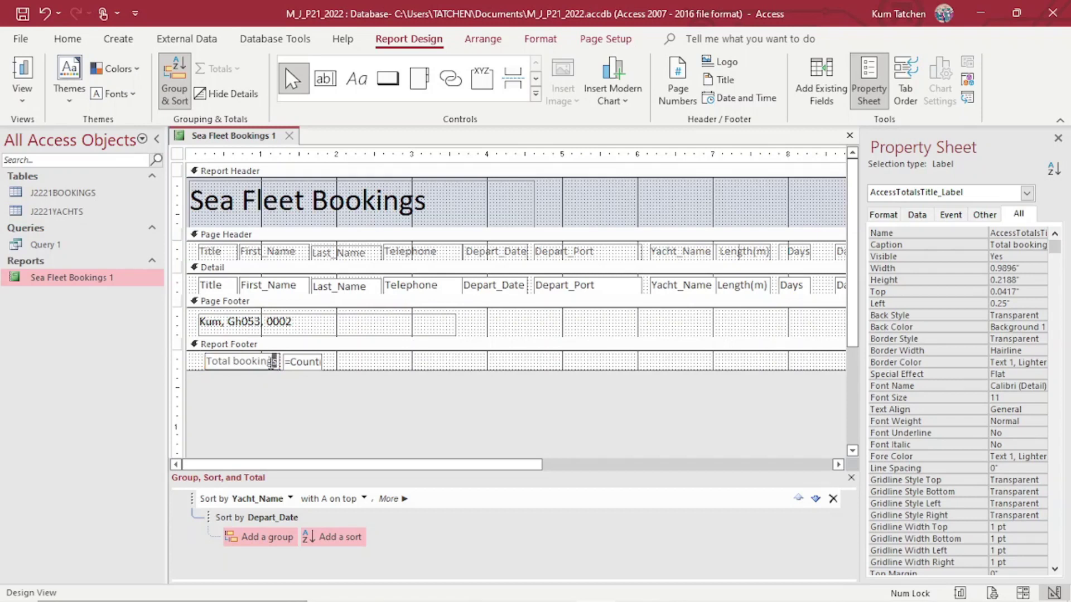
{"action": "left_click_drag", "start_coordinate": [274, 363], "coordinate": [207, 361]}
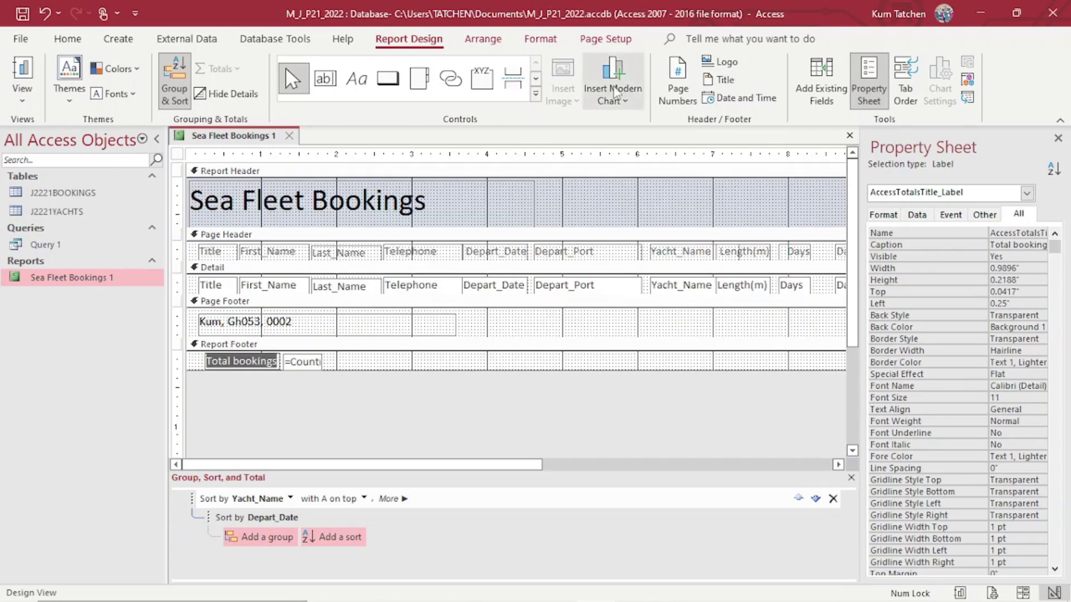
{"action": "left_click", "coordinate": [68, 39]}
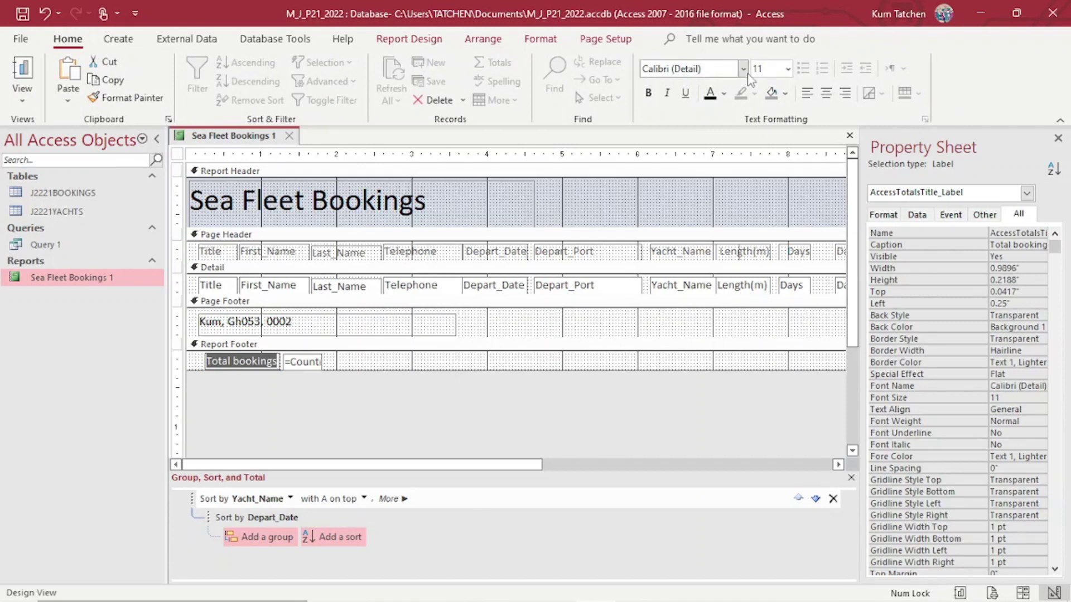
{"action": "left_click", "coordinate": [724, 93]}
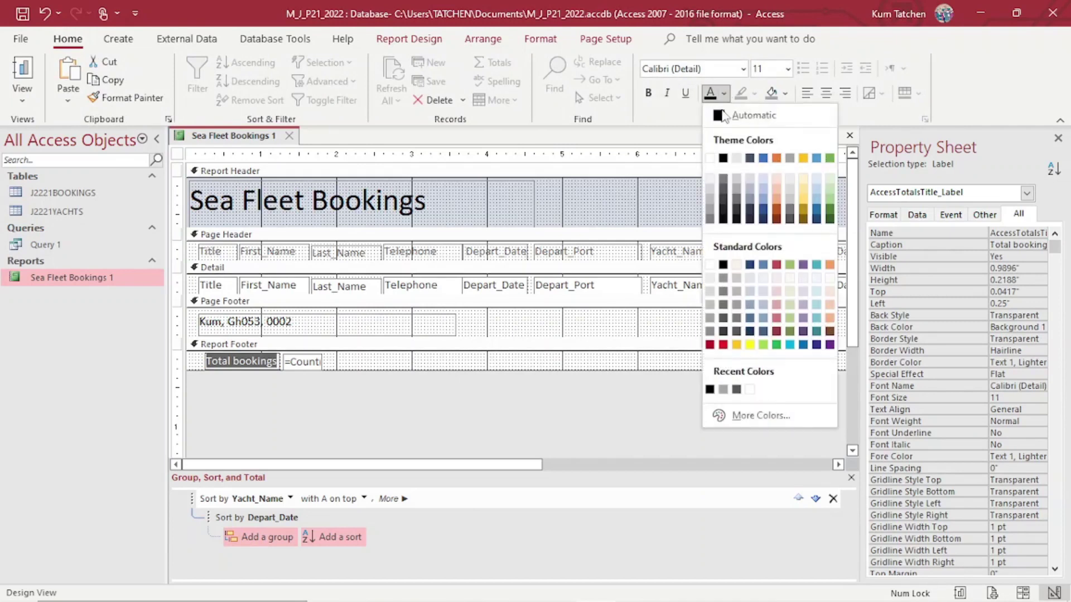
{"action": "left_click", "coordinate": [725, 158]}
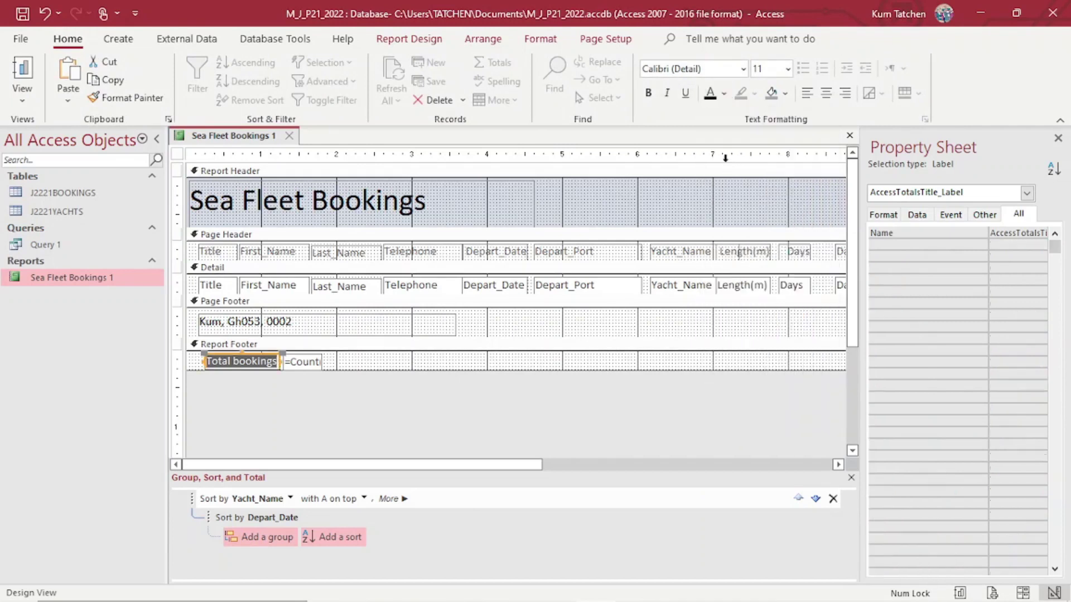
{"action": "left_click", "coordinate": [319, 365]}
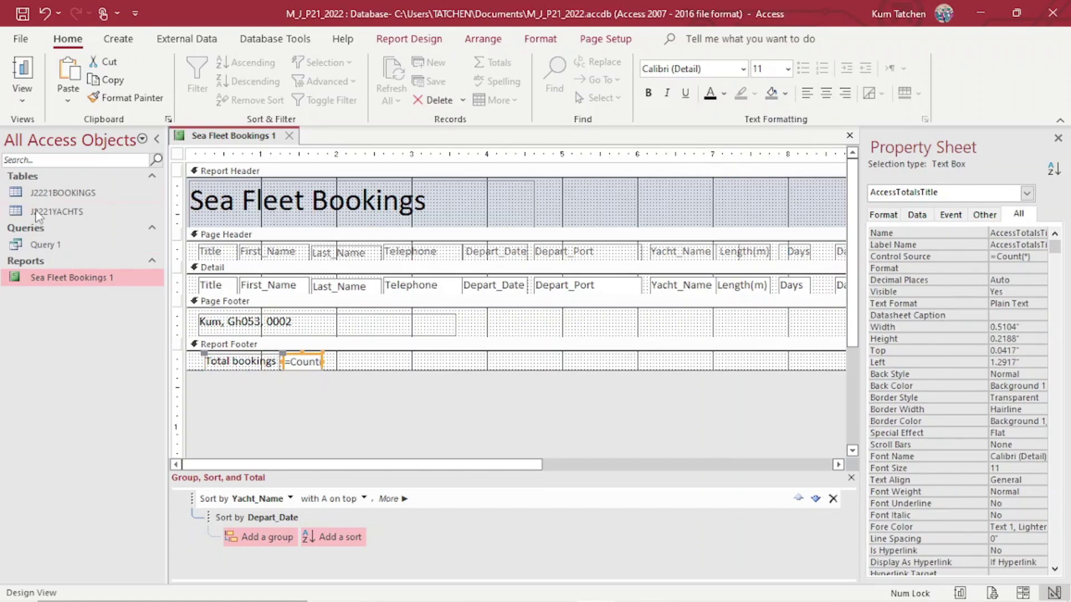
Open Sea Fleet Bookings 1 in Report View, confirm a total of 41, then return to Design View.
{"action": "left_click", "coordinate": [44, 198]}
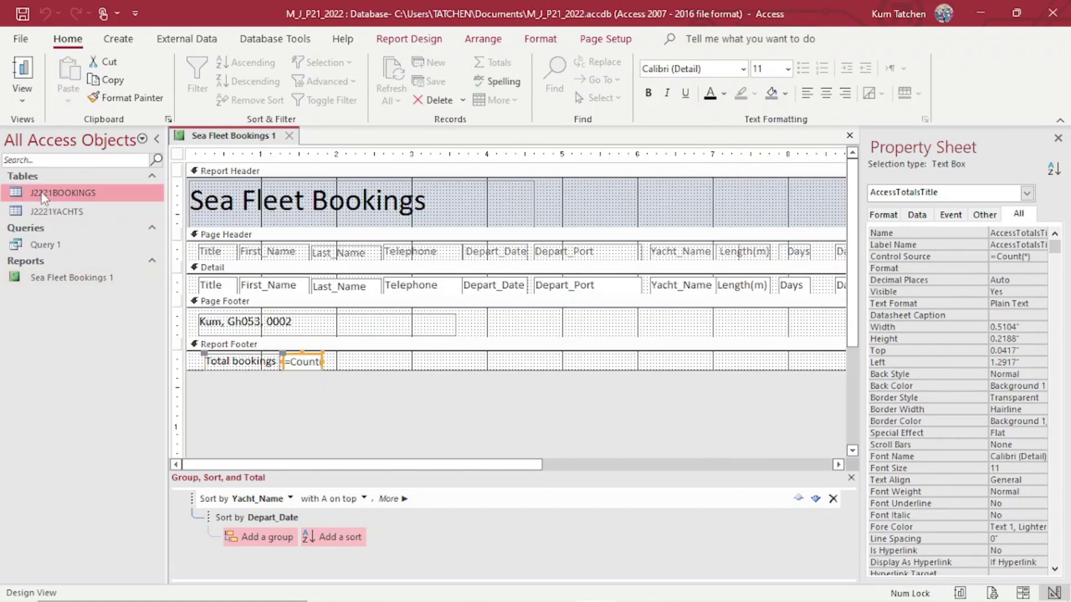
{"action": "double_click", "coordinate": [49, 280]}
{"action": "scroll", "coordinate": [350, 360], "scroll_direction": "down", "scroll_amount": 5}
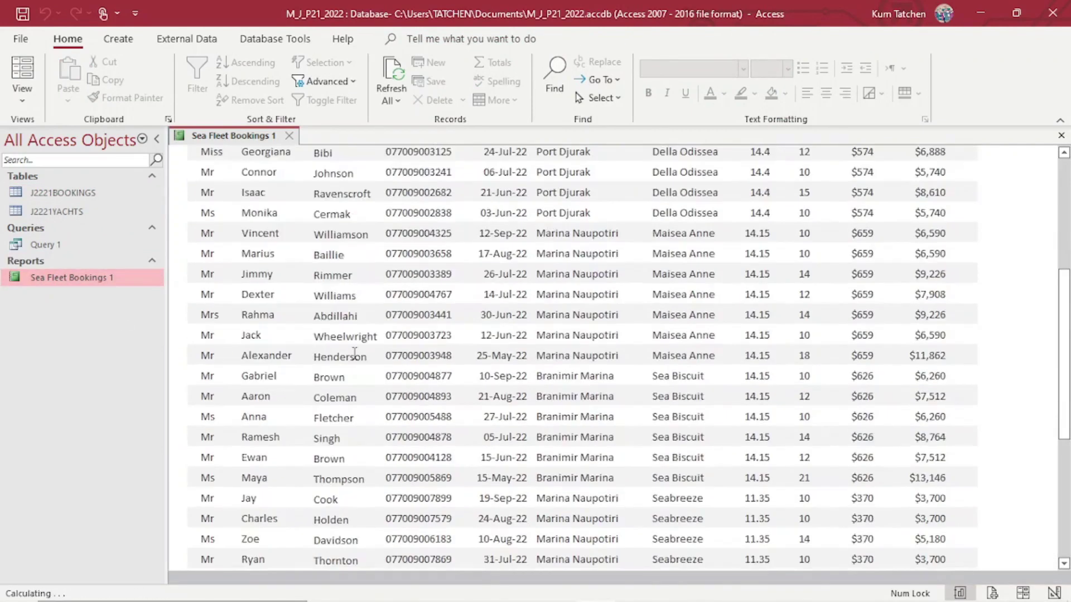
{"action": "scroll", "coordinate": [354, 352], "scroll_direction": "down", "scroll_amount": 5}
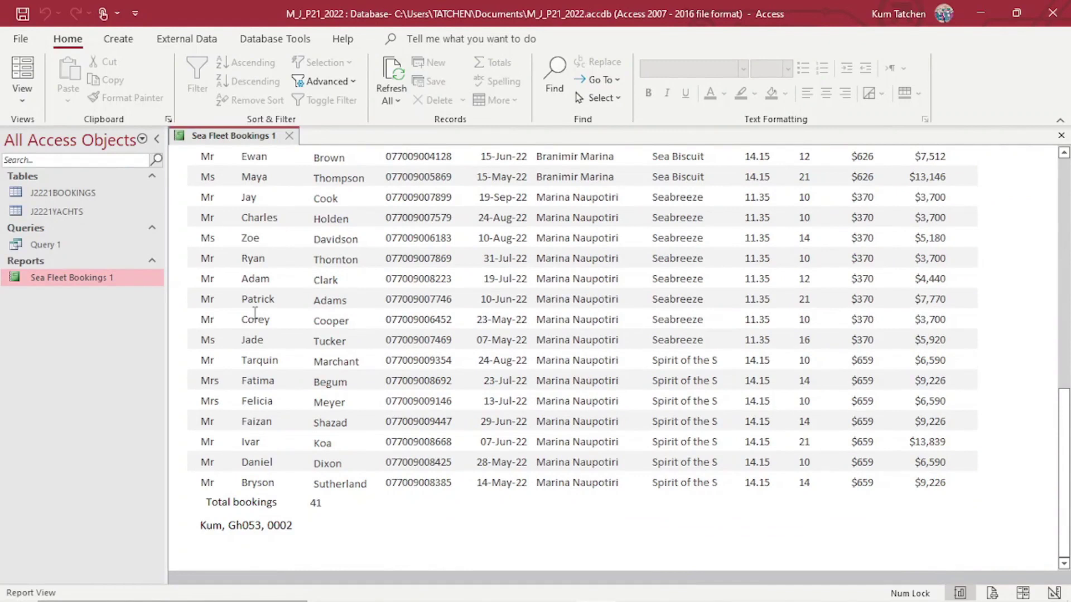
{"action": "scroll", "coordinate": [254, 312], "scroll_direction": "up", "scroll_amount": 1}
{"action": "left_click", "coordinate": [23, 88]}
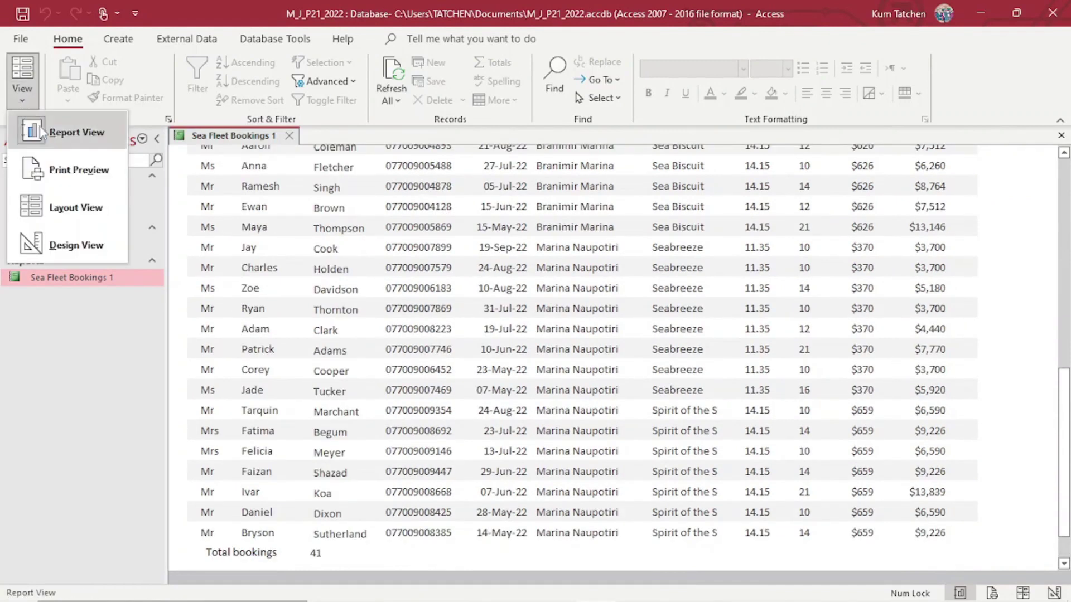
{"action": "left_click", "coordinate": [62, 244]}
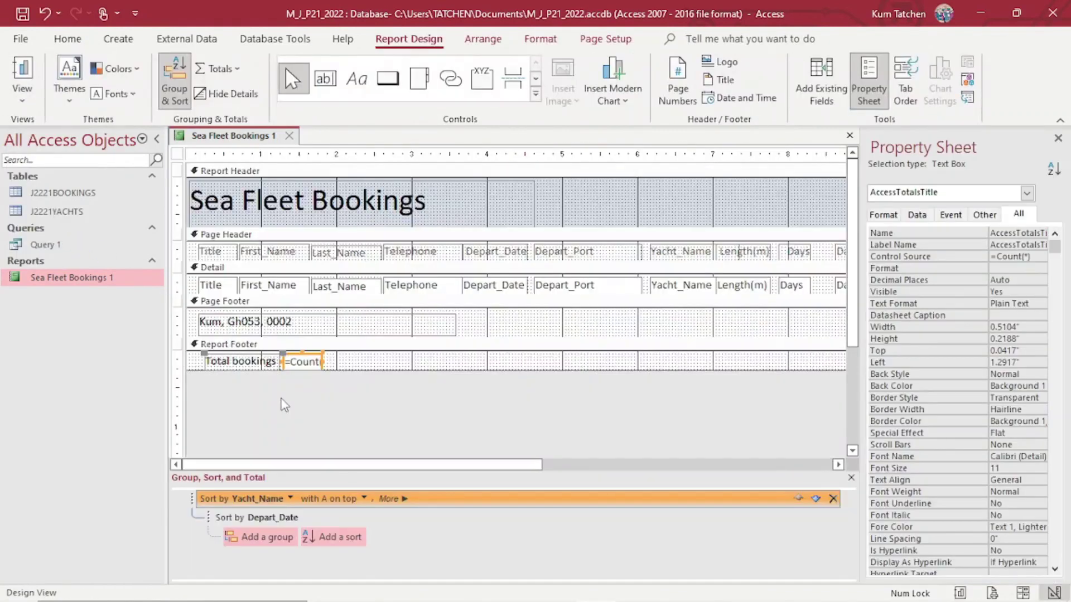
Nudge the Total bookings label left and widen the =Count(*) box to 0.75".
{"action": "left_click", "coordinate": [231, 363]}
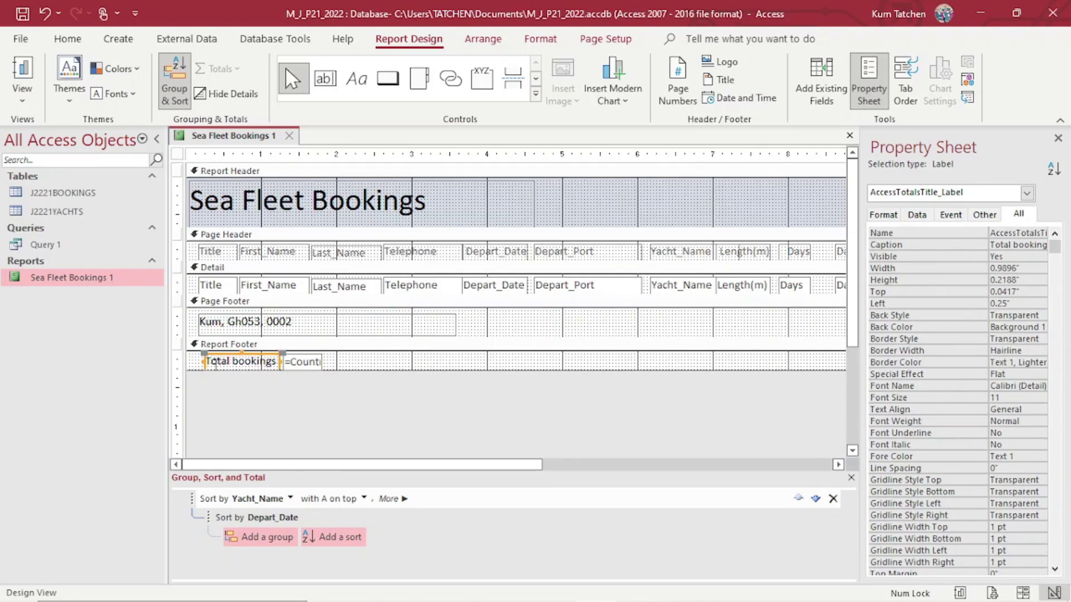
{"action": "left_click_drag", "start_coordinate": [206, 364], "coordinate": [199, 363]}
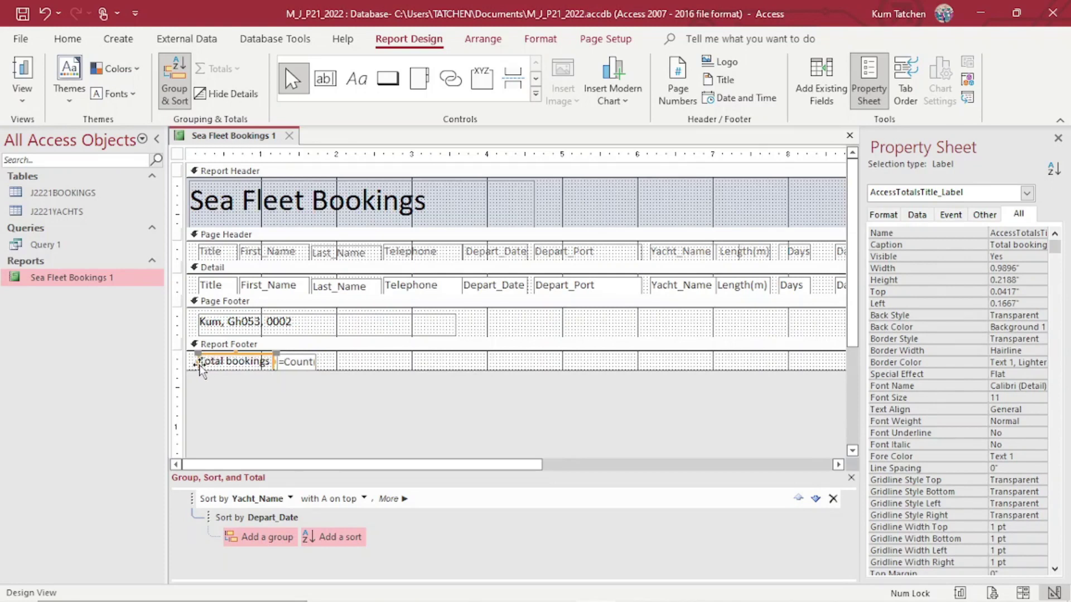
{"action": "left_click", "coordinate": [294, 357]}
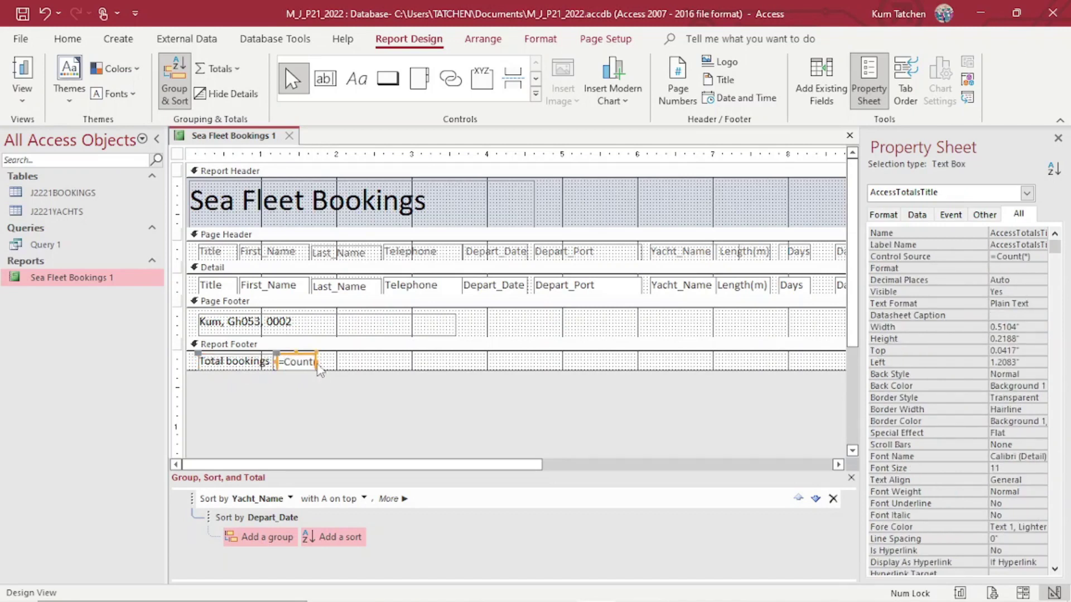
{"action": "left_click_drag", "start_coordinate": [315, 361], "coordinate": [279, 361]}
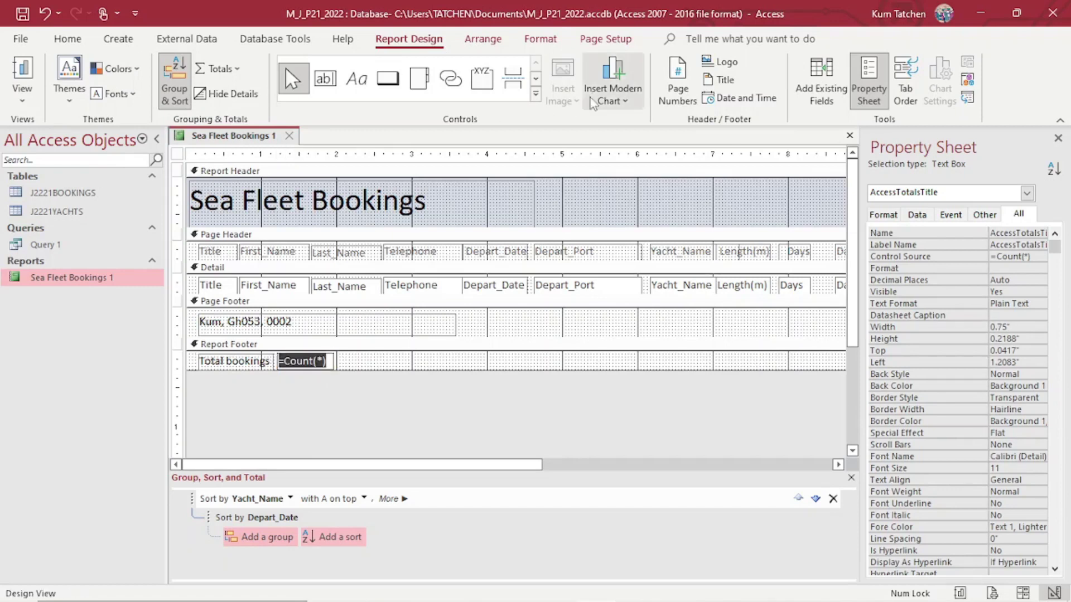
{"action": "left_click", "coordinate": [68, 38]}
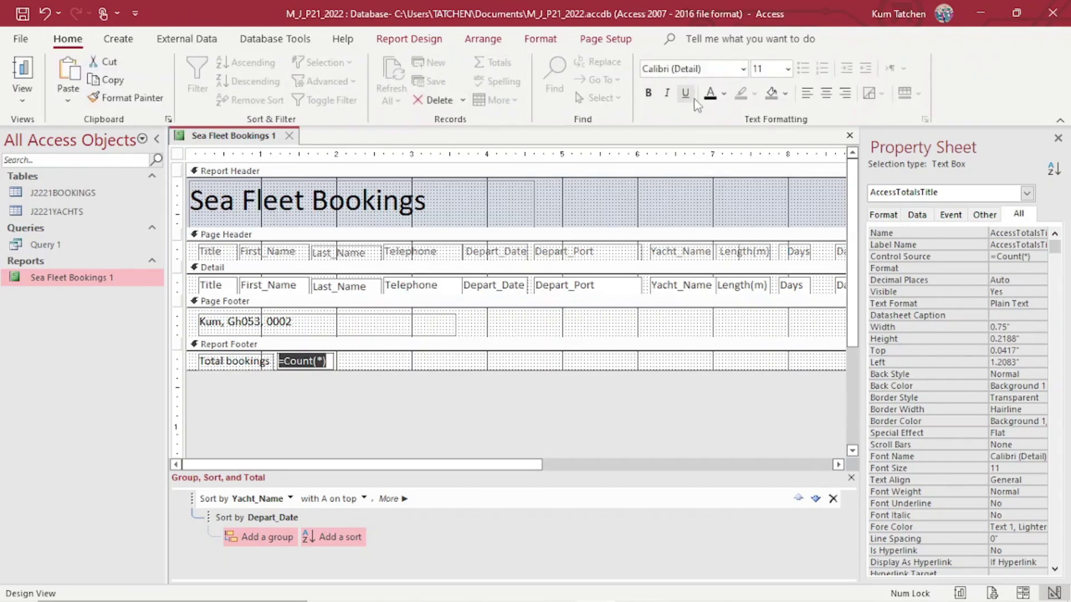
{"action": "left_click", "coordinate": [440, 385]}
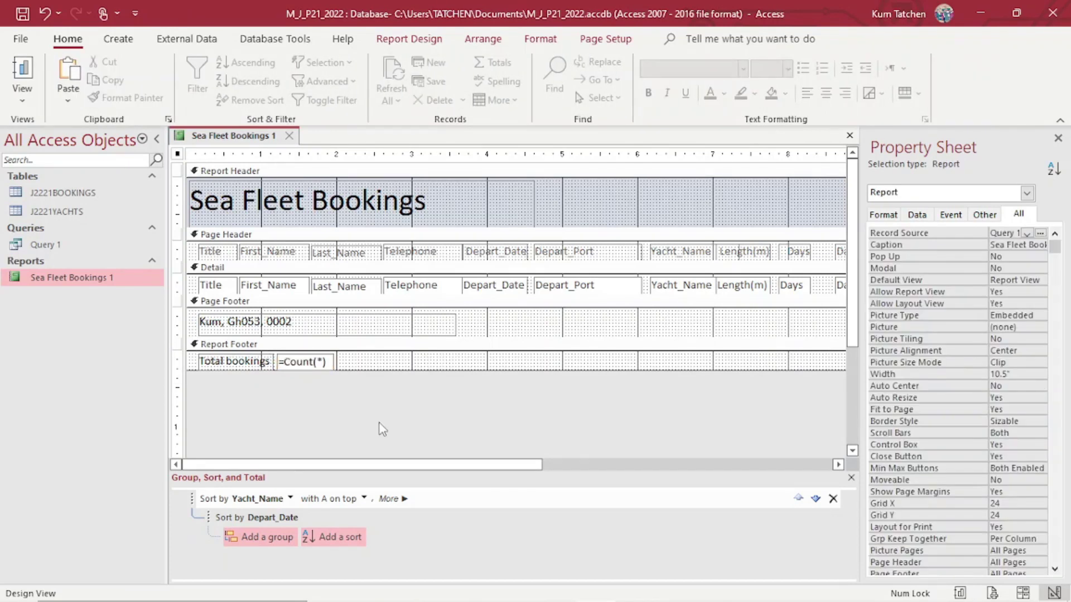
{"action": "mouse_move", "coordinate": [471, 594]}
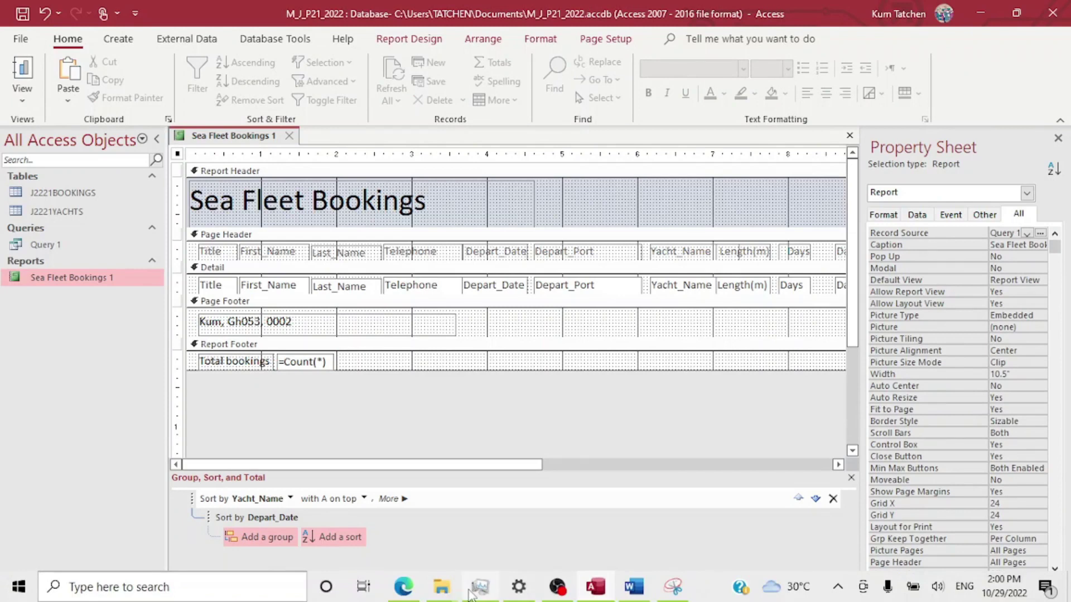
{"action": "left_click", "coordinate": [404, 586]}
{"action": "scroll", "coordinate": [574, 263], "scroll_direction": "down", "scroll_amount": 3}
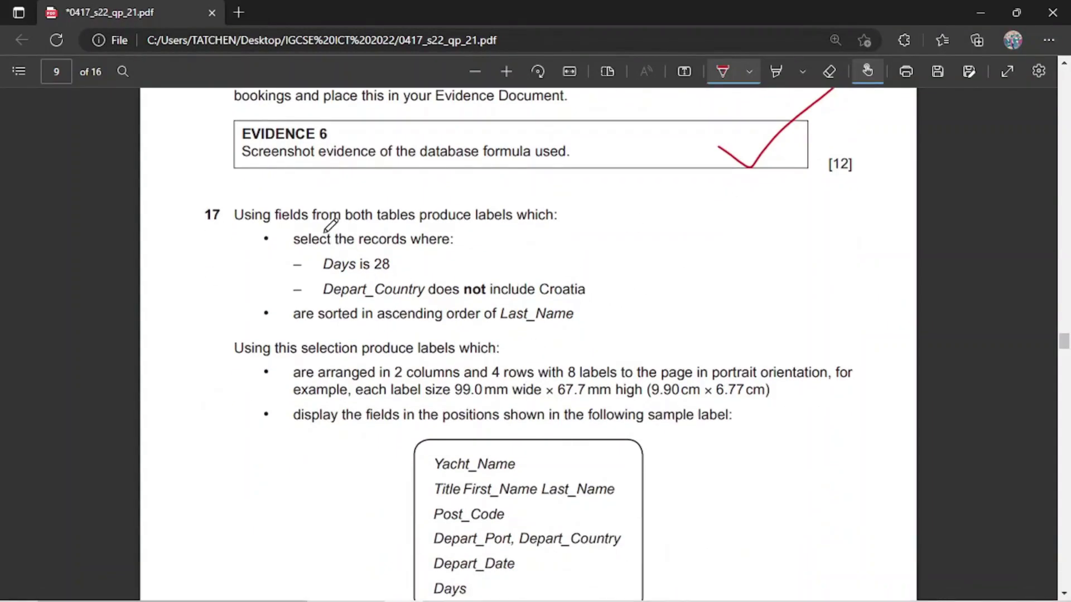
{"action": "scroll", "coordinate": [324, 232], "scroll_direction": "up", "scroll_amount": 3}
{"action": "scroll", "coordinate": [331, 226], "scroll_direction": "up", "scroll_amount": 1}
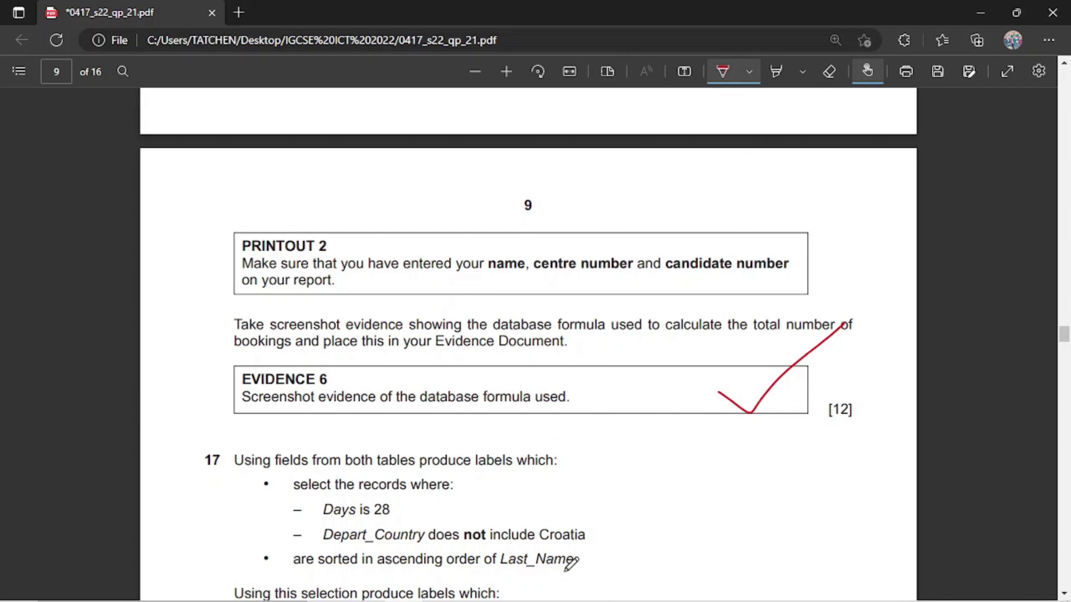
{"action": "mouse_move", "coordinate": [500, 569]}
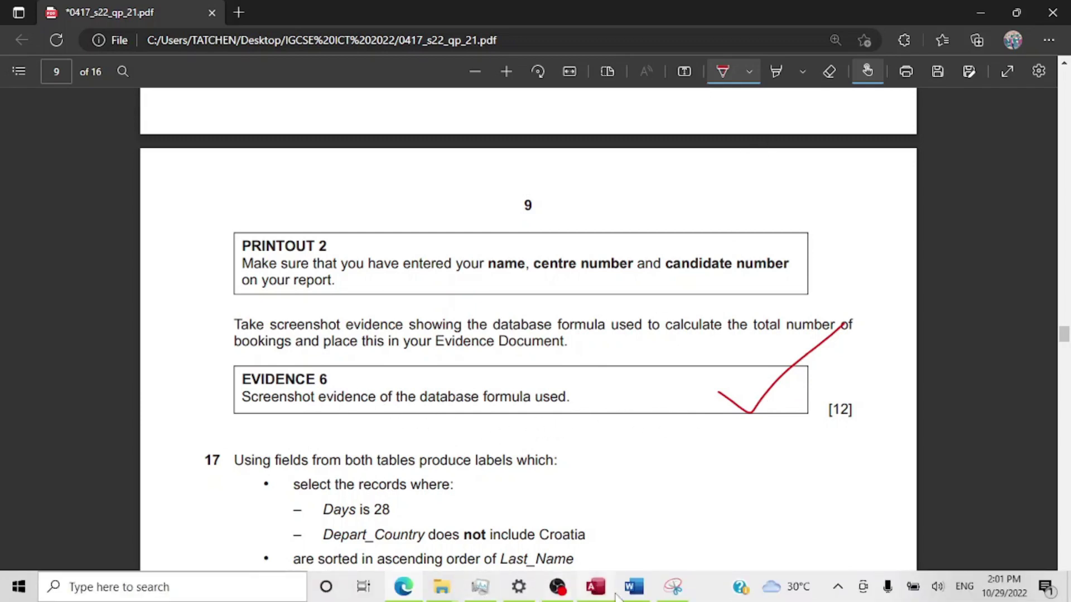
{"action": "left_click", "coordinate": [602, 590]}
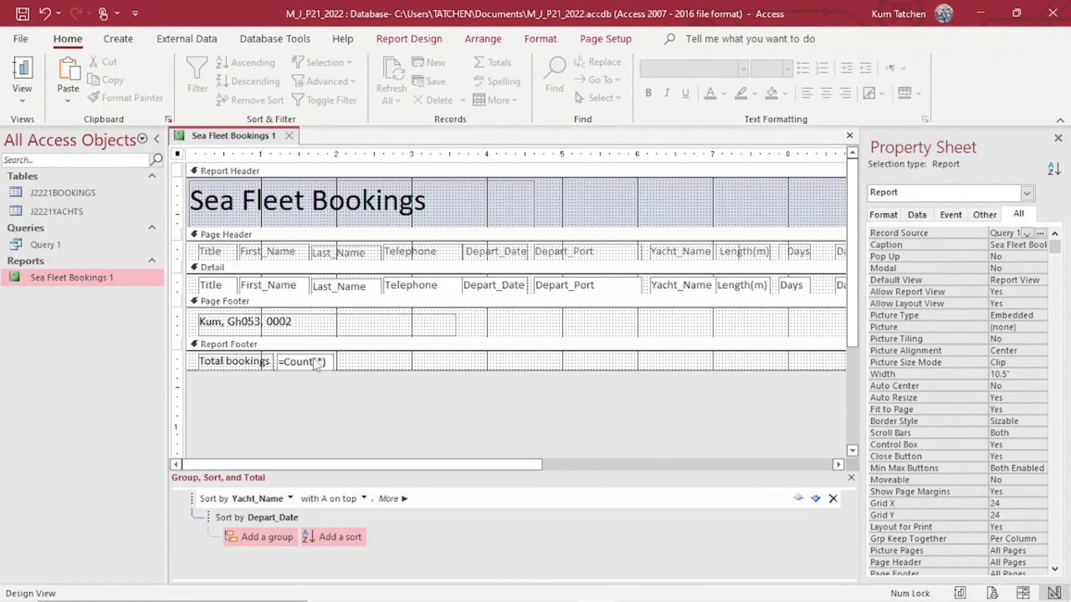
{"action": "mouse_move", "coordinate": [593, 595]}
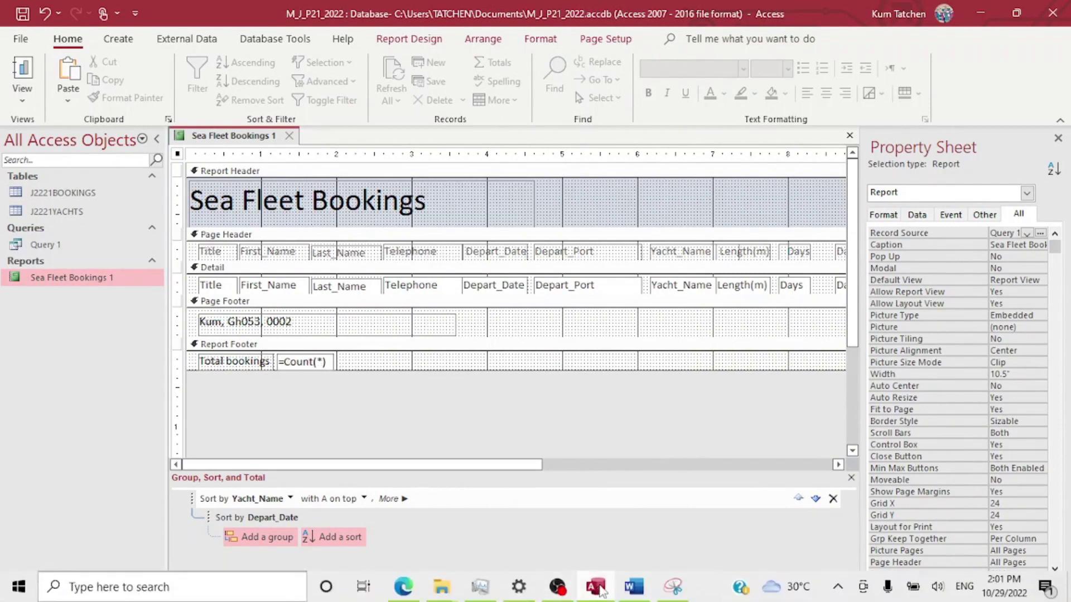
Snip the Report Footer showing Total bookings and =Count(*), check the Word evidence, then return to Access.
{"action": "left_click", "coordinate": [673, 587]}
{"action": "left_click", "coordinate": [144, 179]}
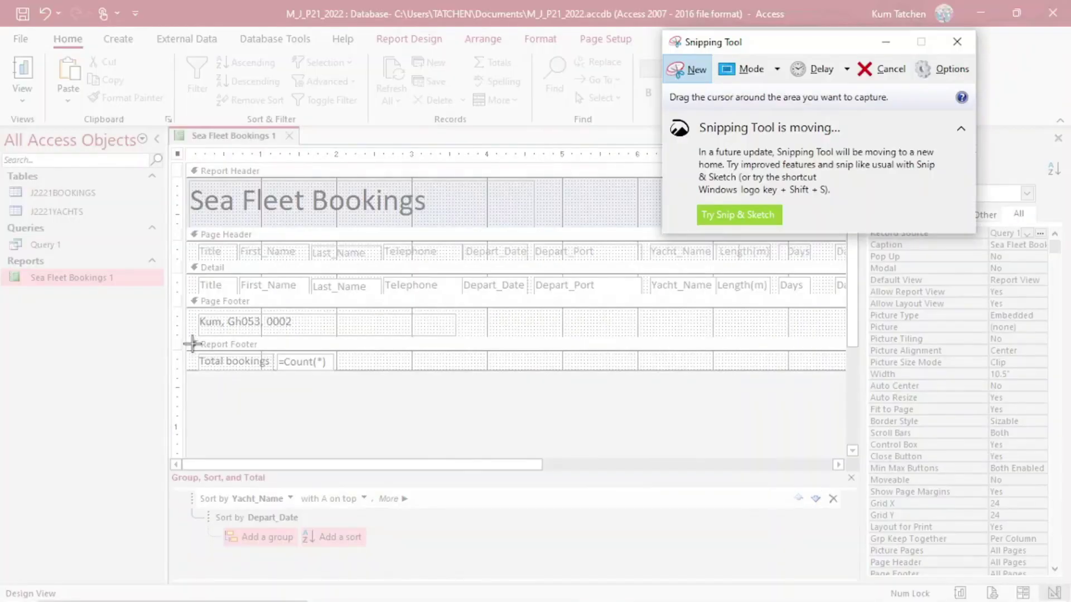
{"action": "left_click_drag", "start_coordinate": [193, 345], "coordinate": [369, 388]}
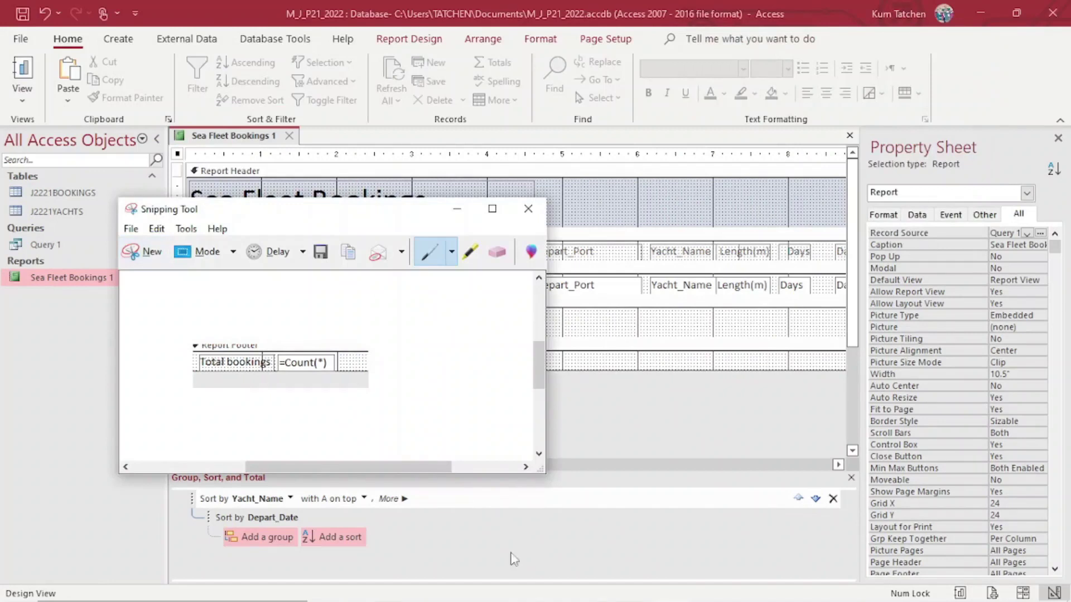
{"action": "left_click", "coordinate": [639, 590]}
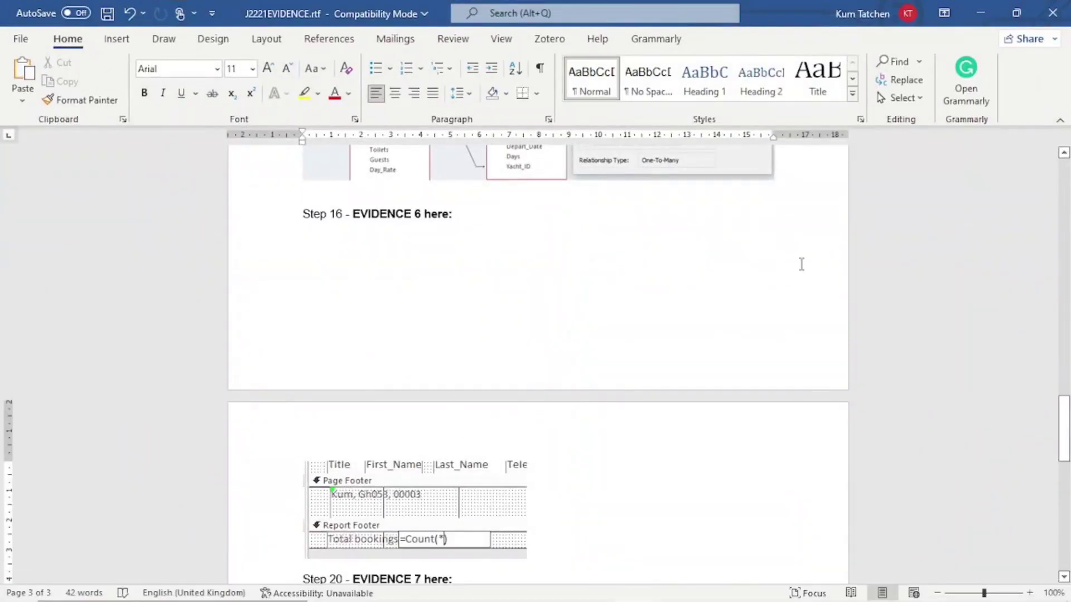
{"action": "left_click", "coordinate": [981, 13]}
{"action": "left_click", "coordinate": [612, 450]}
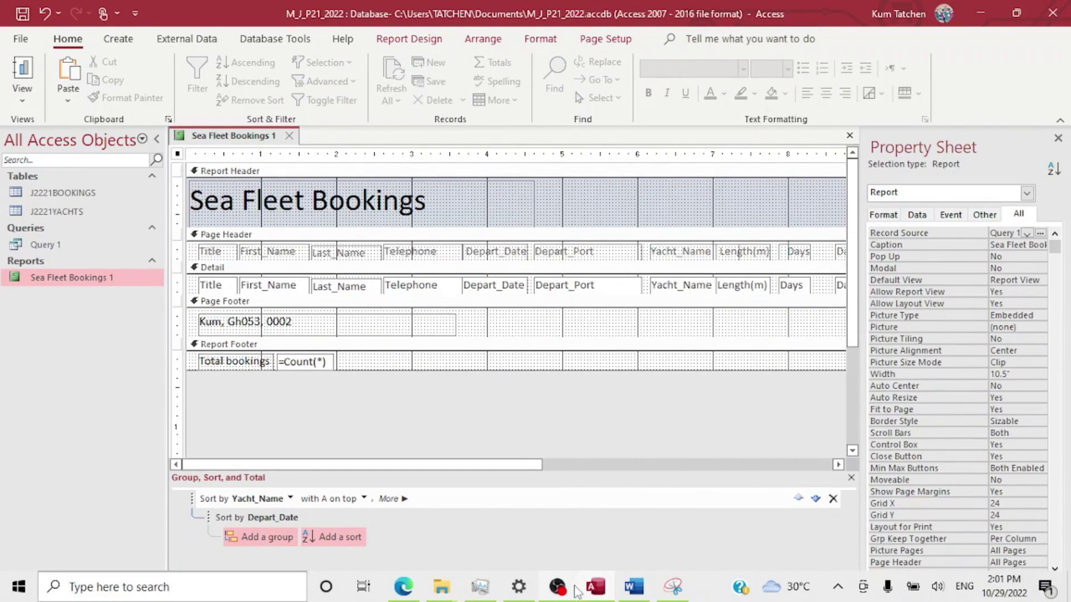
{"action": "left_click", "coordinate": [602, 592]}
{"action": "left_click", "coordinate": [602, 593]}
{"action": "left_click", "coordinate": [408, 582]}
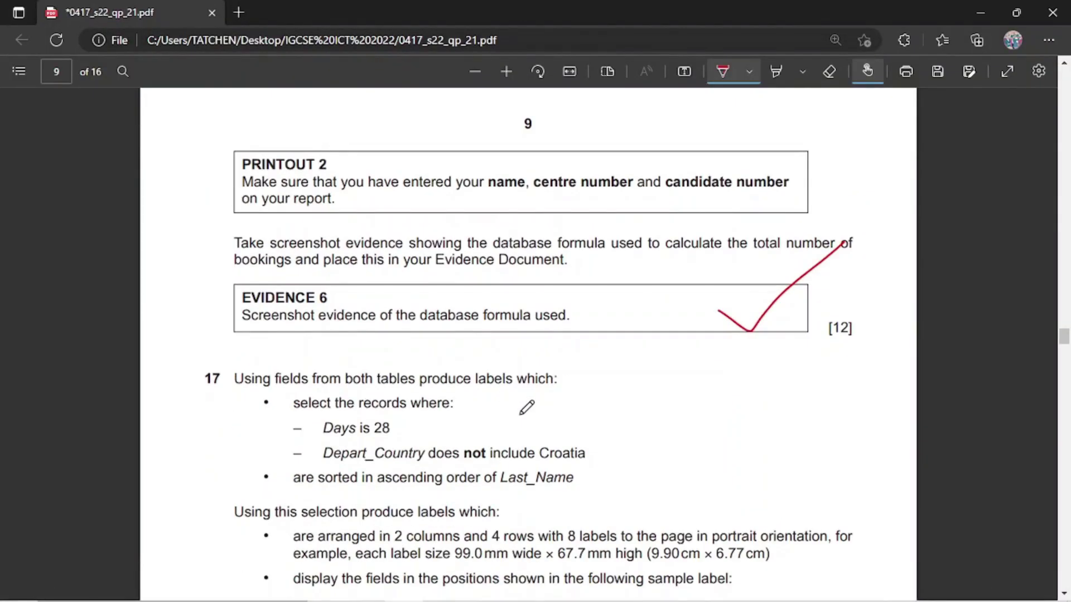
{"action": "scroll", "coordinate": [527, 407], "scroll_direction": "down", "scroll_amount": 3}
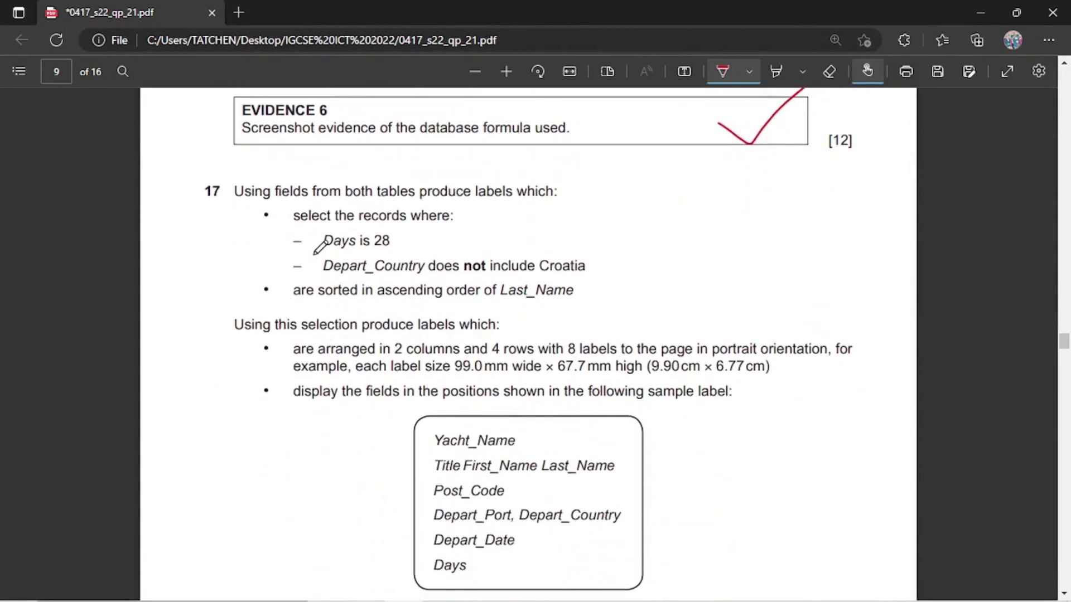
{"action": "scroll", "coordinate": [320, 245], "scroll_direction": "down", "scroll_amount": 1}
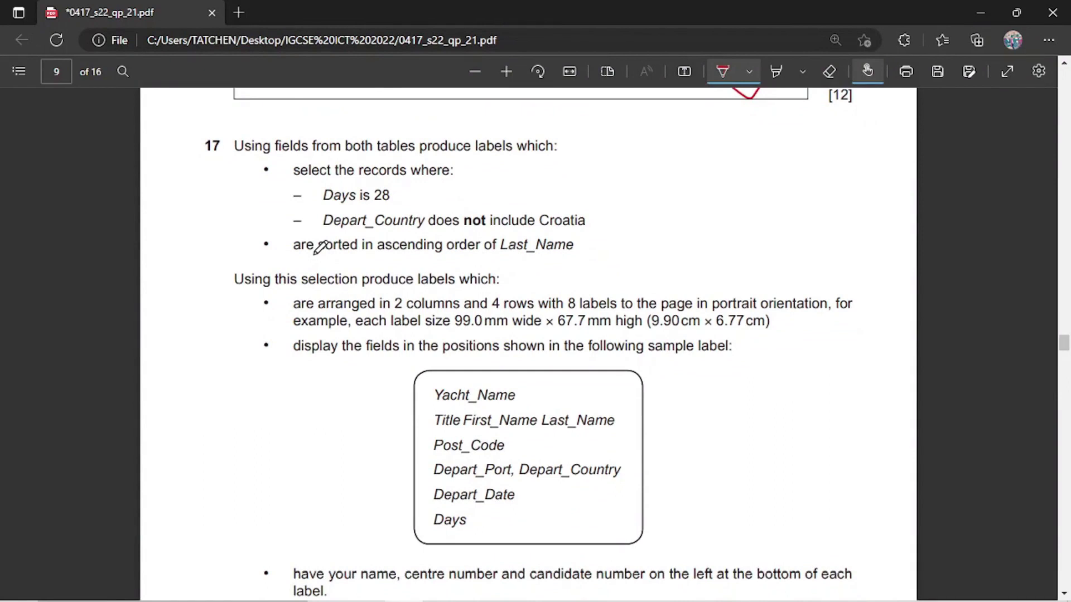
Close the Sea Fleet Bookings 1 report.
{"action": "left_click", "coordinate": [607, 596]}
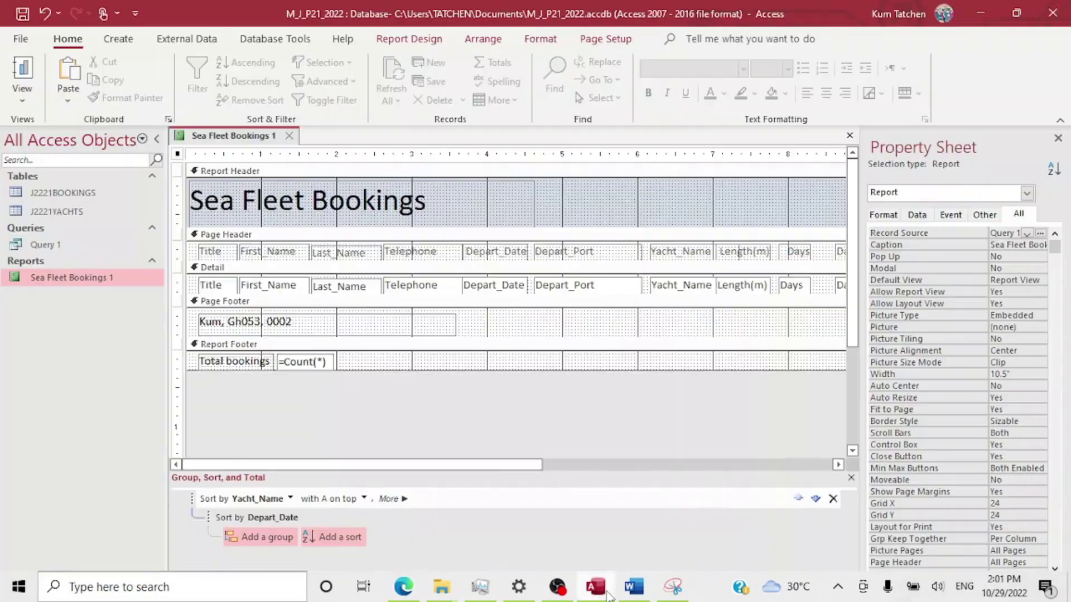
{"action": "right_click", "coordinate": [268, 143]}
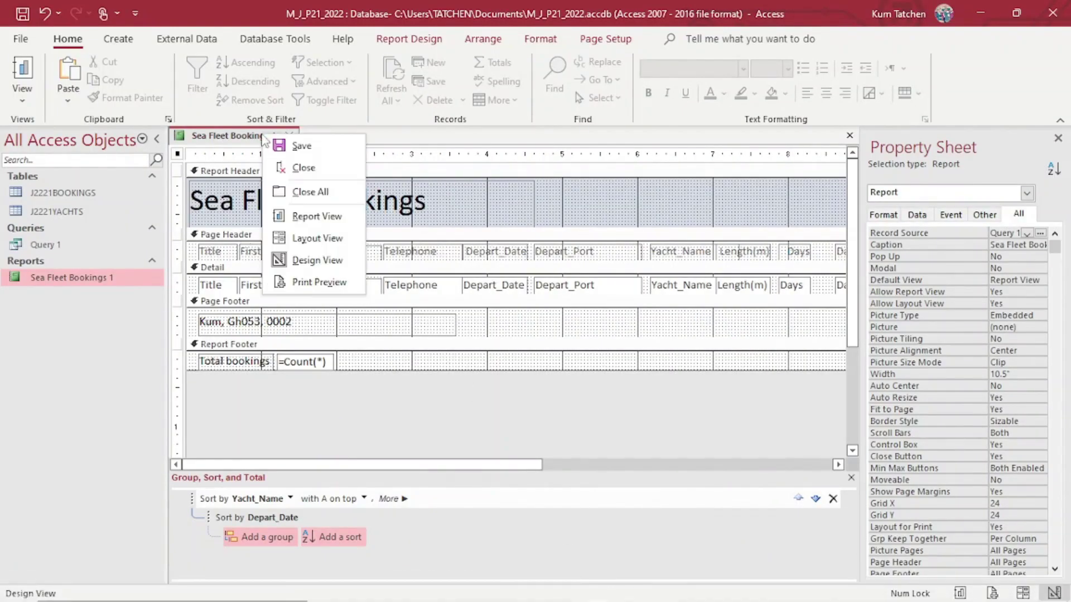
{"action": "left_click", "coordinate": [282, 162]}
{"action": "left_click", "coordinate": [289, 137]}
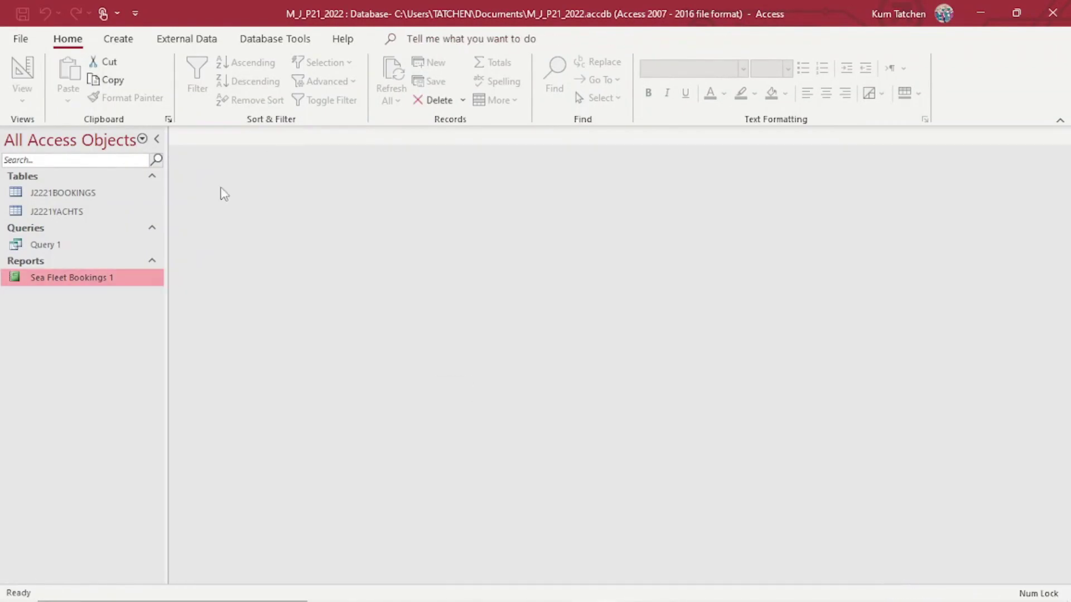
Start a Simple Query Wizard with all J2221BOOKINGS and J2221YACHTS fields, then cancel it to start over.
{"action": "left_click", "coordinate": [93, 194]}
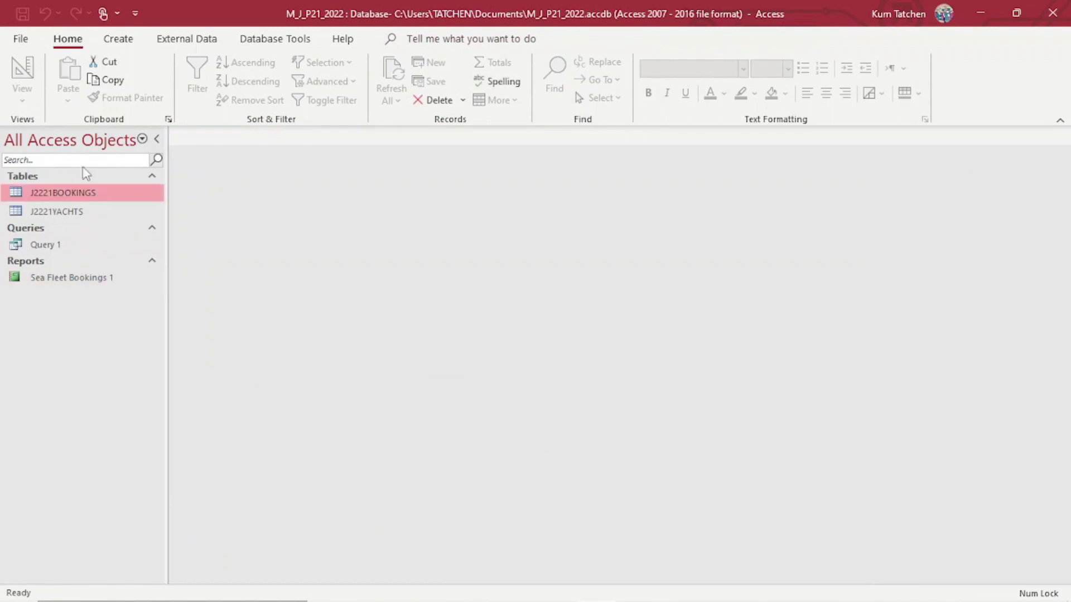
{"action": "left_click", "coordinate": [134, 42]}
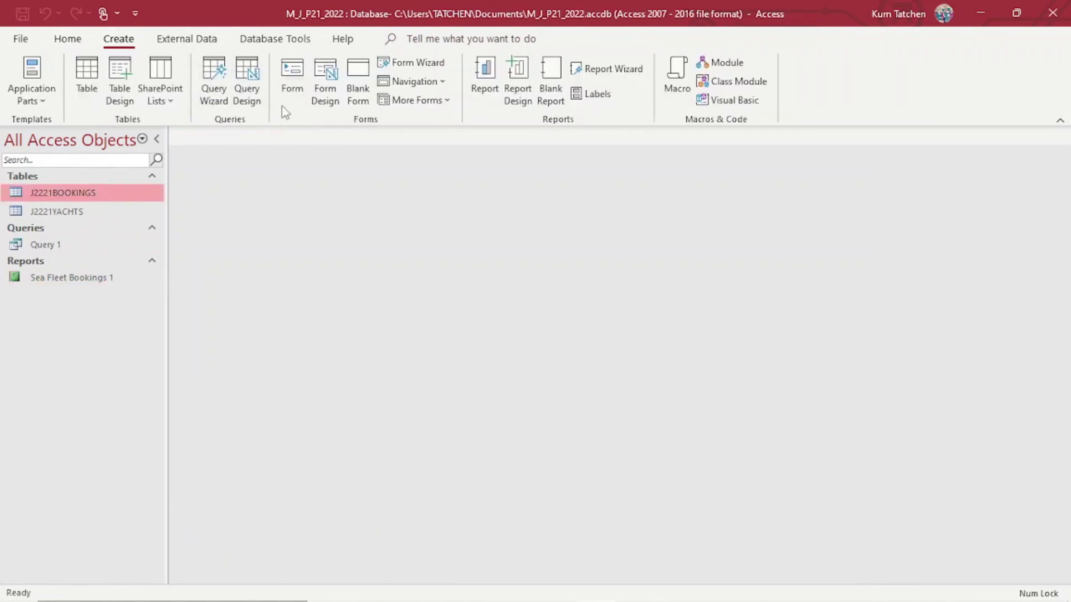
{"action": "left_click", "coordinate": [214, 92]}
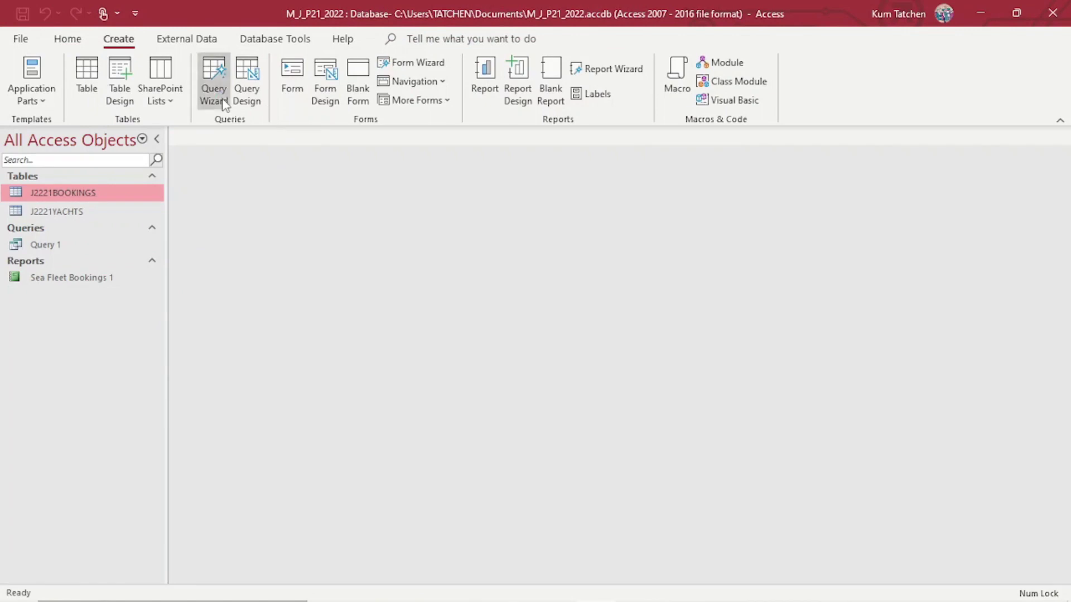
{"action": "left_click", "coordinate": [614, 383]}
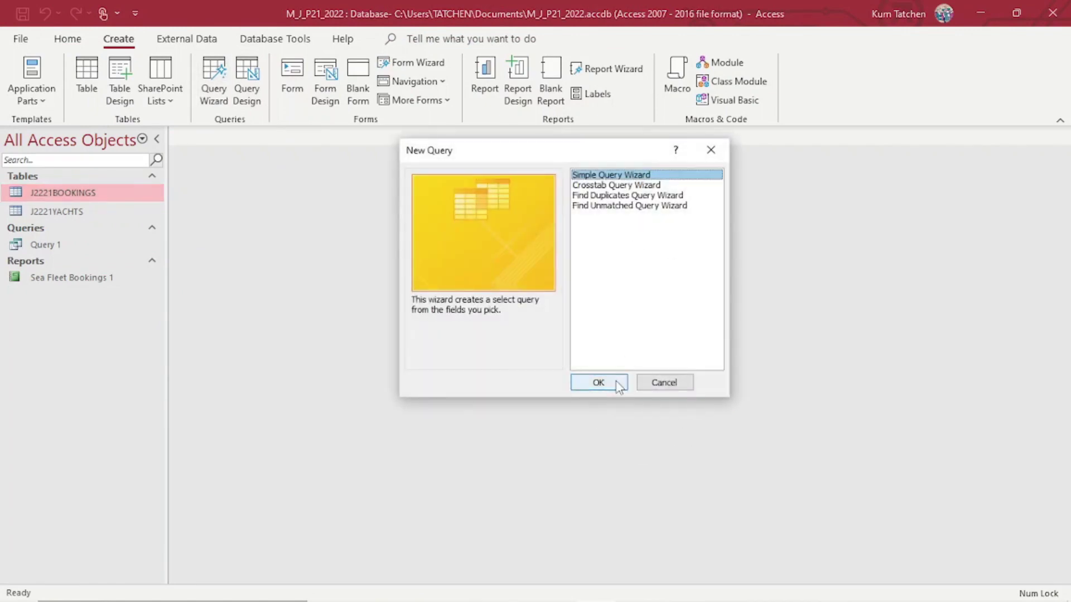
{"action": "left_click", "coordinate": [551, 215]}
{"action": "left_click", "coordinate": [551, 216]}
{"action": "left_click", "coordinate": [507, 283]}
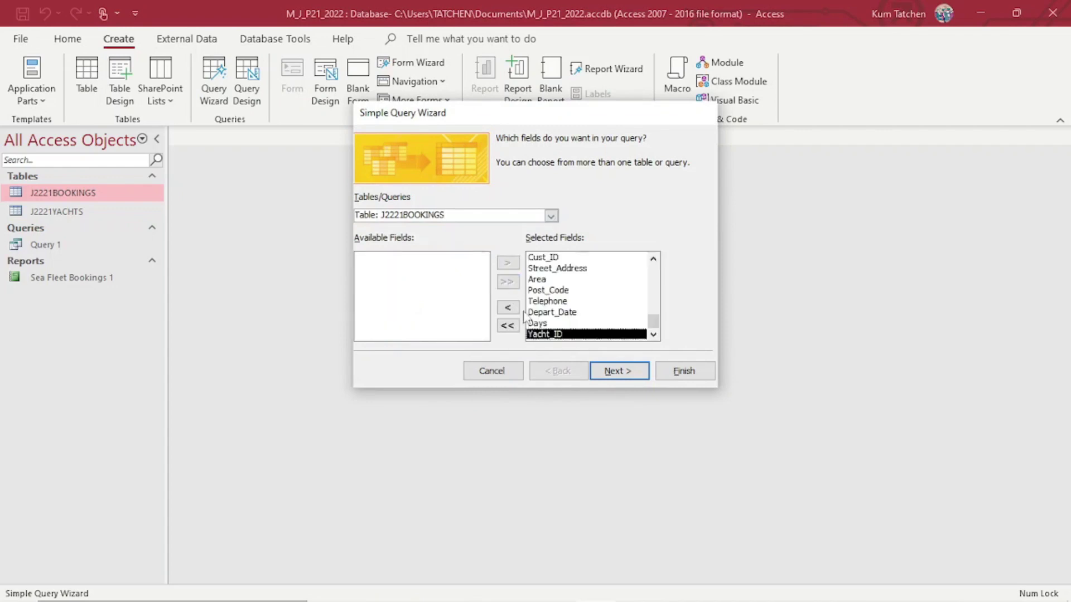
{"action": "left_click", "coordinate": [551, 216]}
{"action": "left_click", "coordinate": [502, 236]}
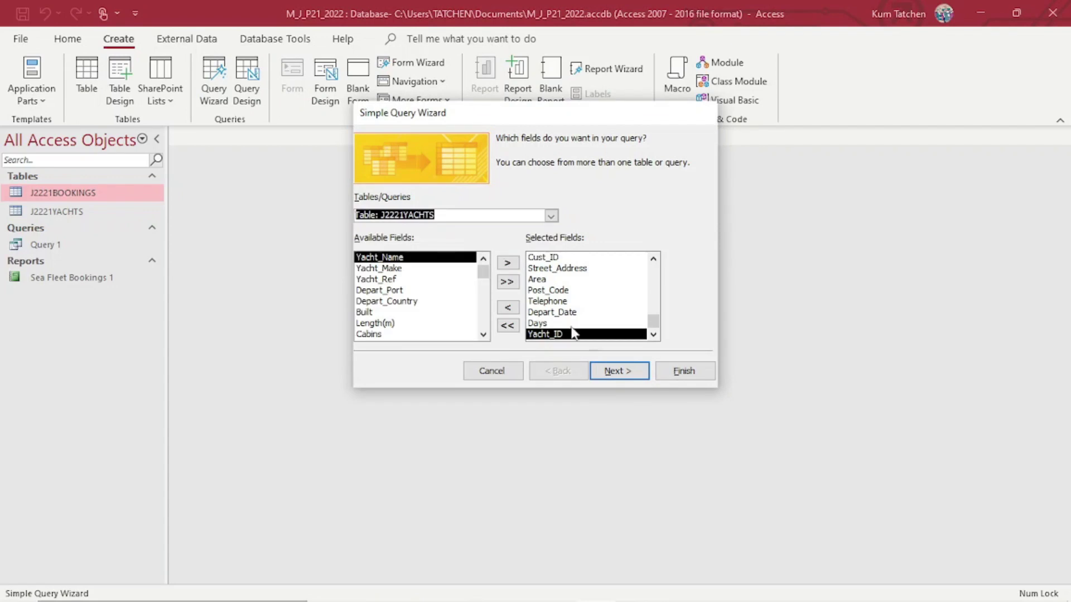
{"action": "left_click", "coordinate": [630, 379]}
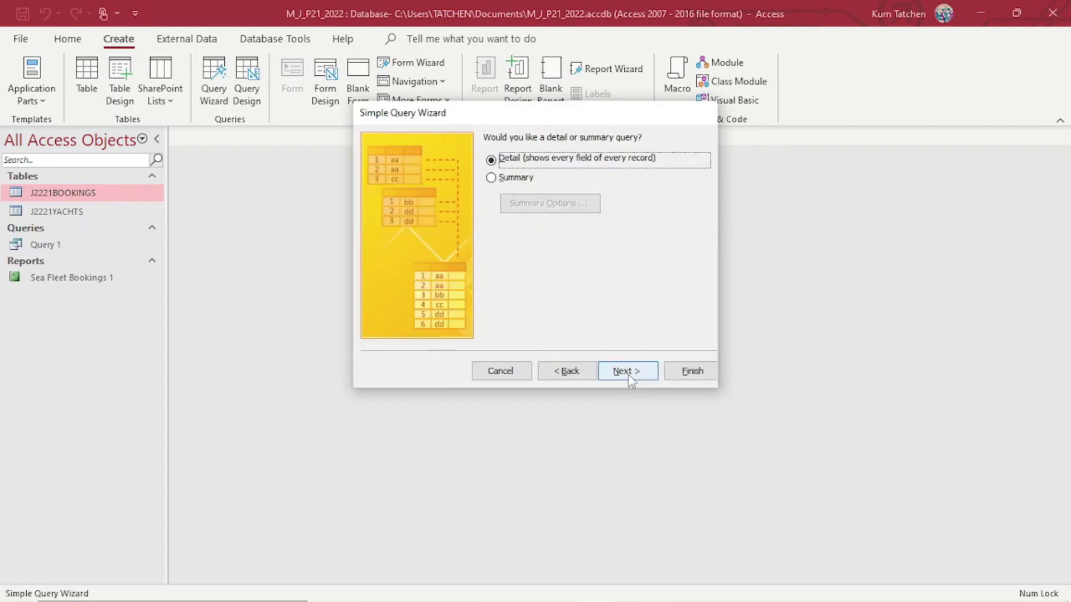
{"action": "left_click", "coordinate": [591, 374]}
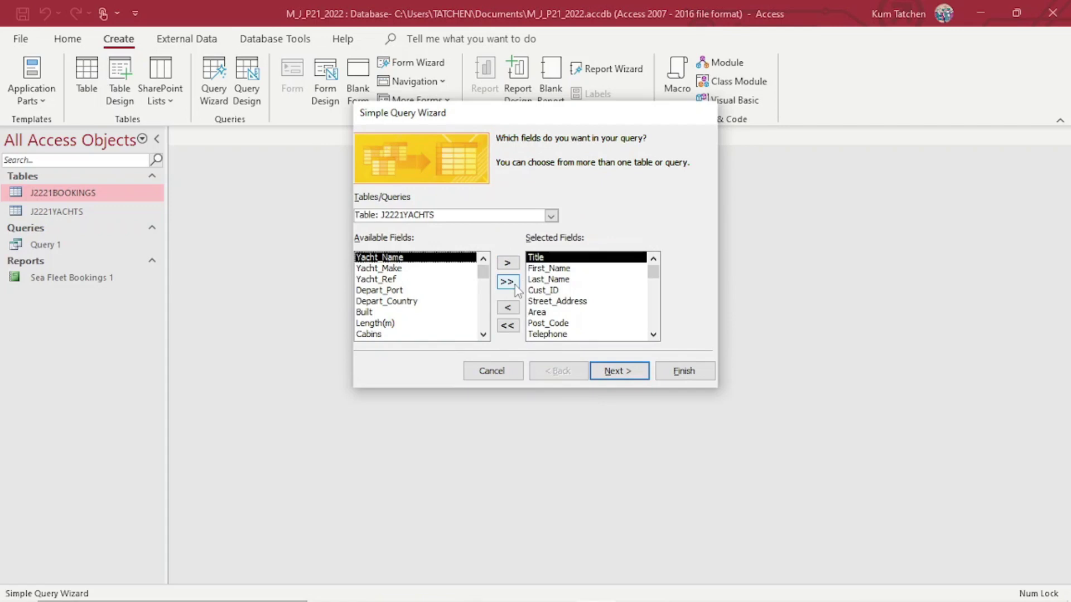
{"action": "left_click", "coordinate": [507, 282]}
{"action": "left_click", "coordinate": [623, 374]}
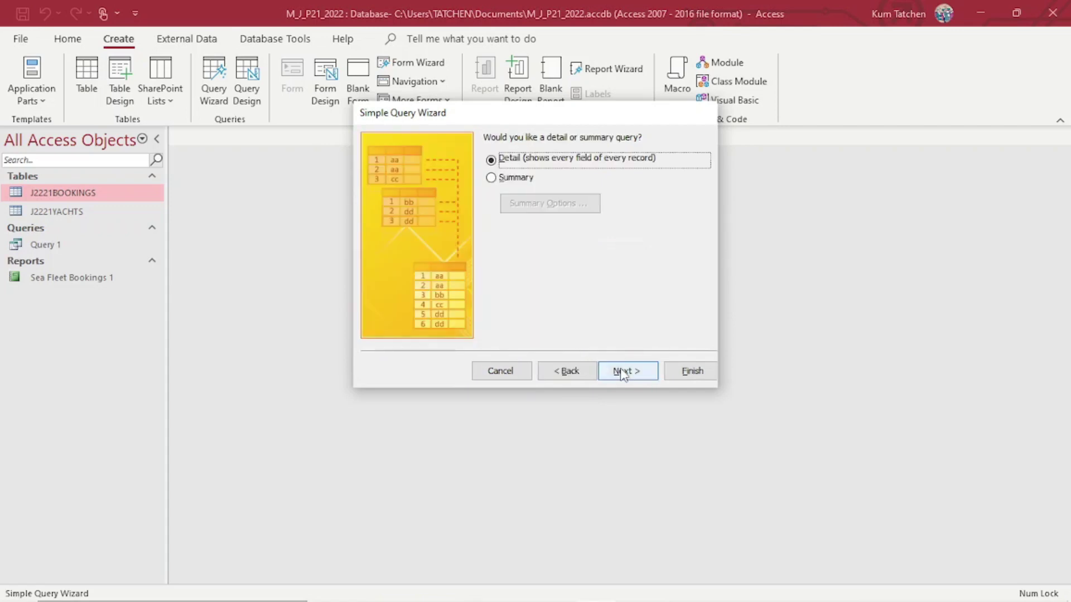
{"action": "left_click", "coordinate": [564, 372]}
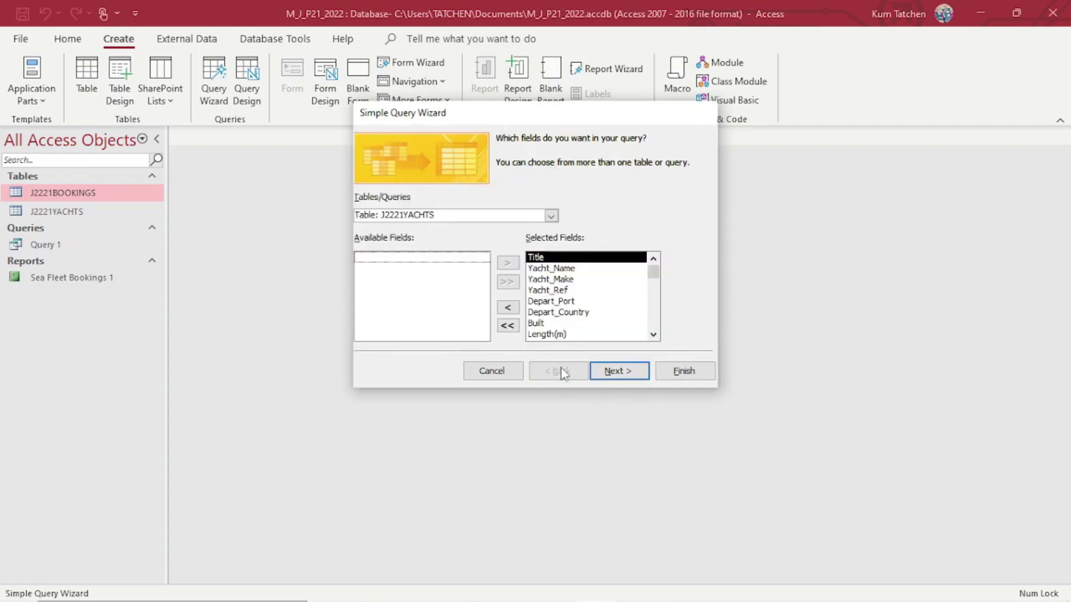
{"action": "left_click", "coordinate": [496, 372]}
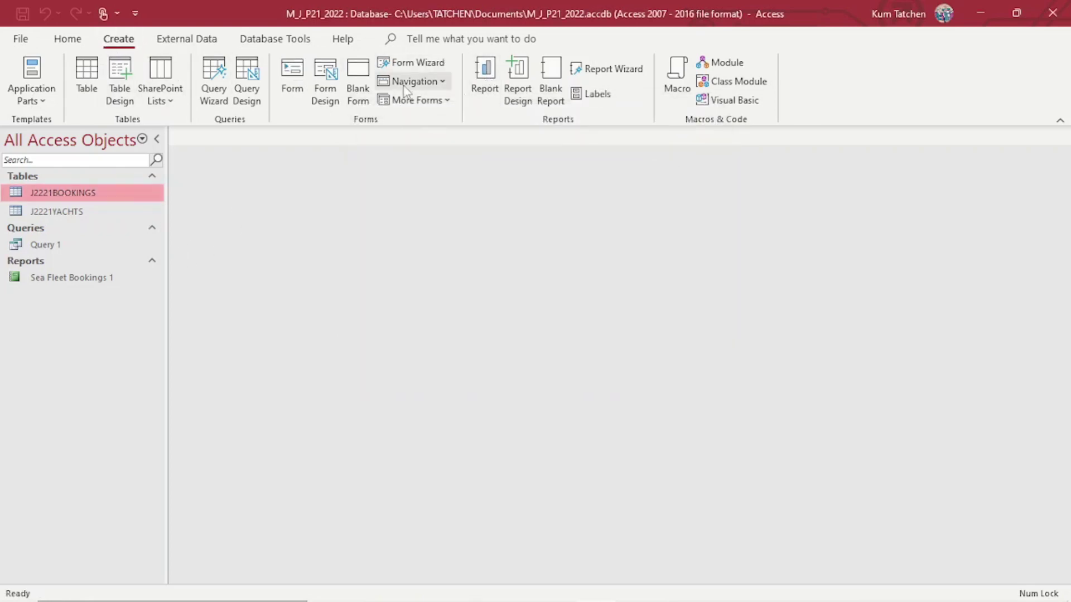
Rerun the Simple Query Wizard, adding every field from J2221BOOKINGS and J2221YACHTS as a detail query.
{"action": "left_click", "coordinate": [216, 96]}
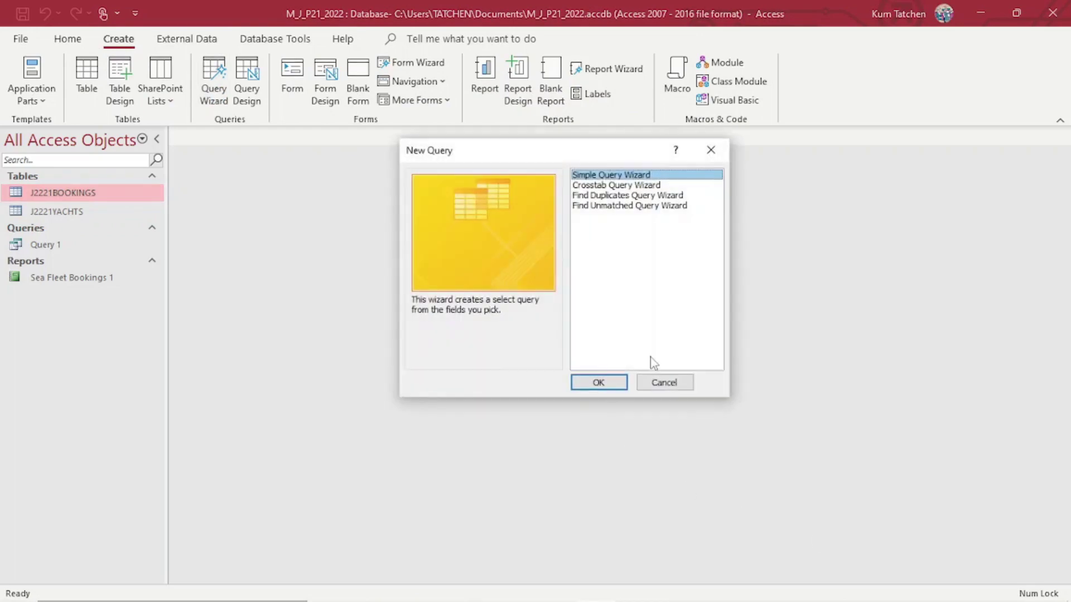
{"action": "left_click", "coordinate": [611, 381]}
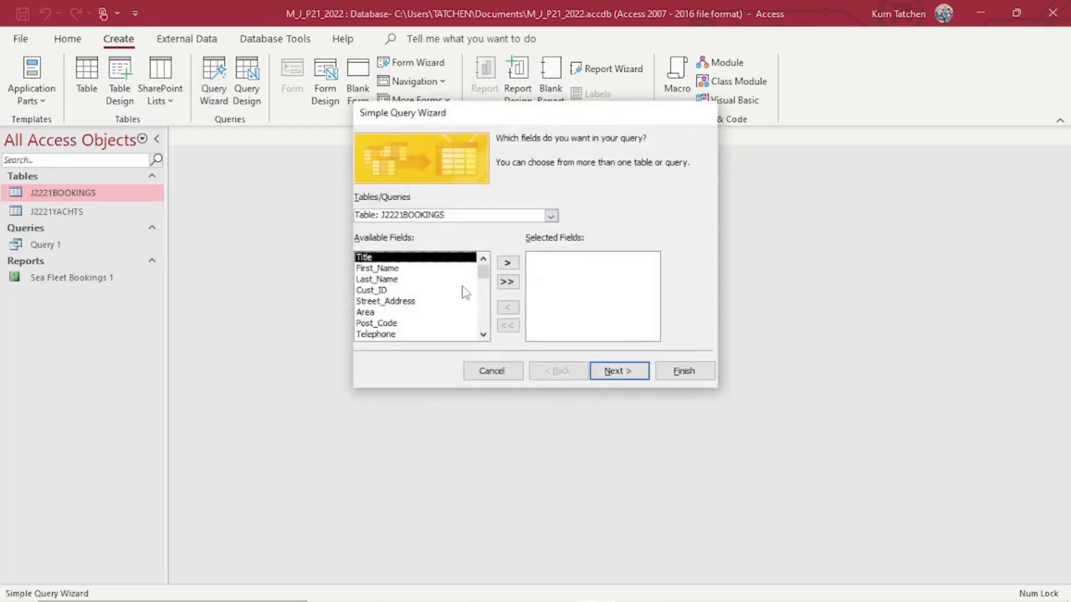
{"action": "left_click", "coordinate": [506, 283]}
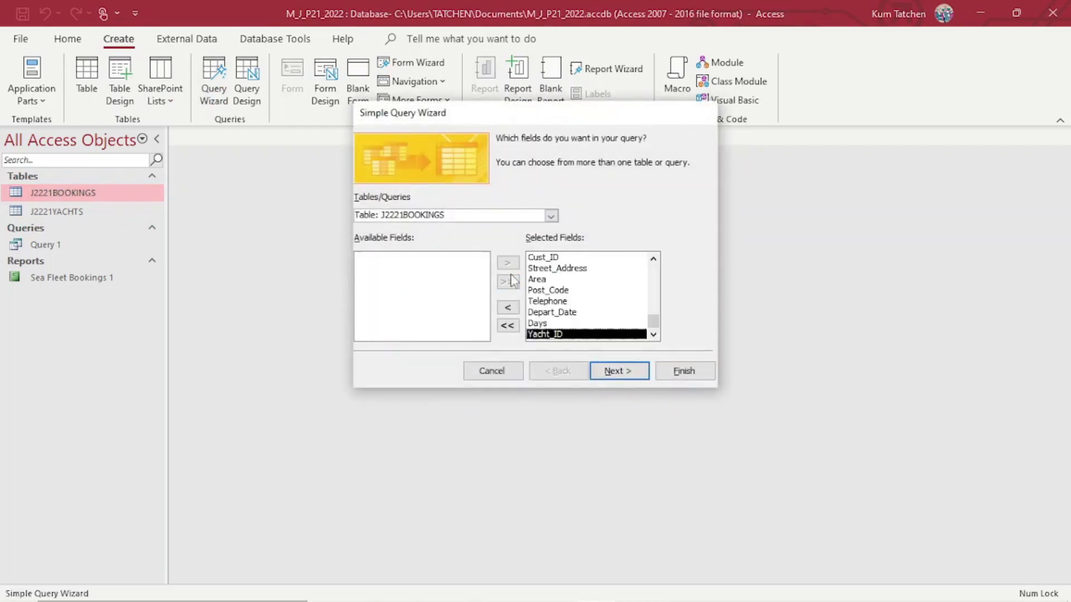
{"action": "left_click", "coordinate": [551, 216]}
{"action": "left_click", "coordinate": [475, 241]}
{"action": "left_click", "coordinate": [507, 282]}
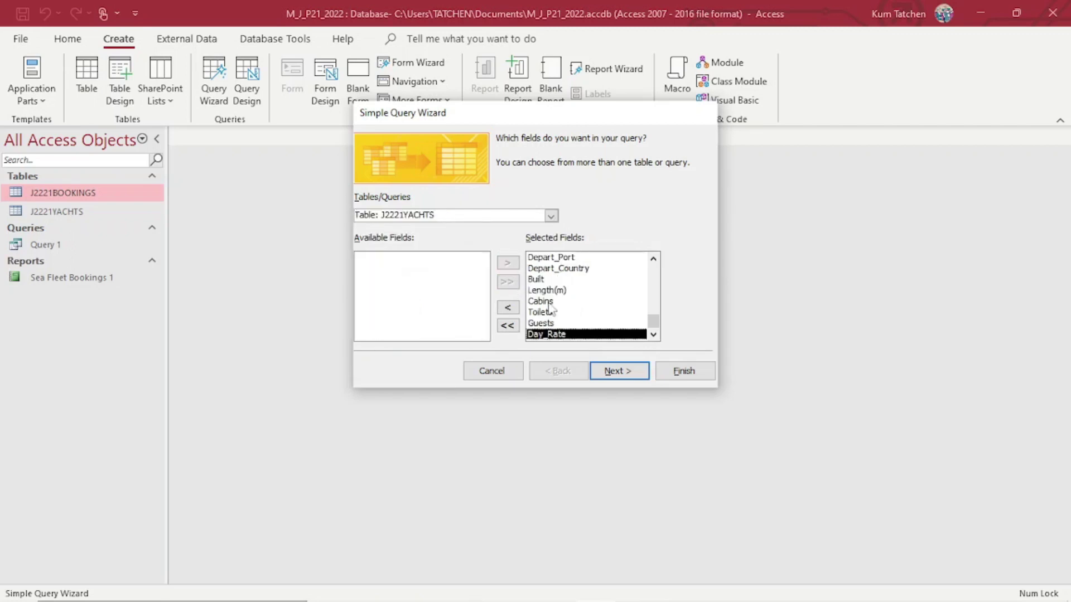
{"action": "left_click", "coordinate": [633, 369]}
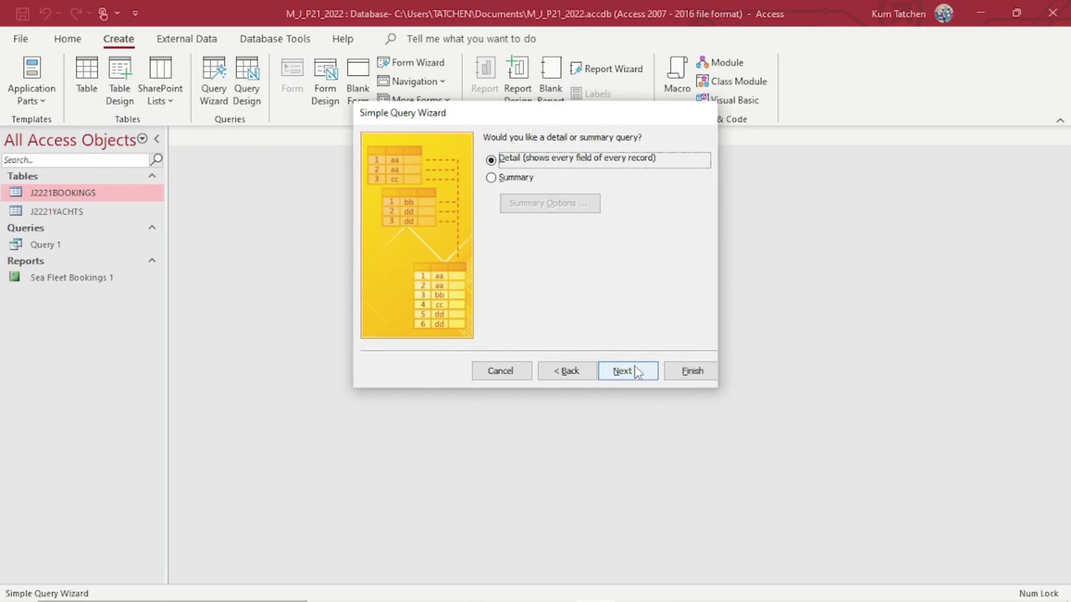
{"action": "left_click", "coordinate": [637, 372]}
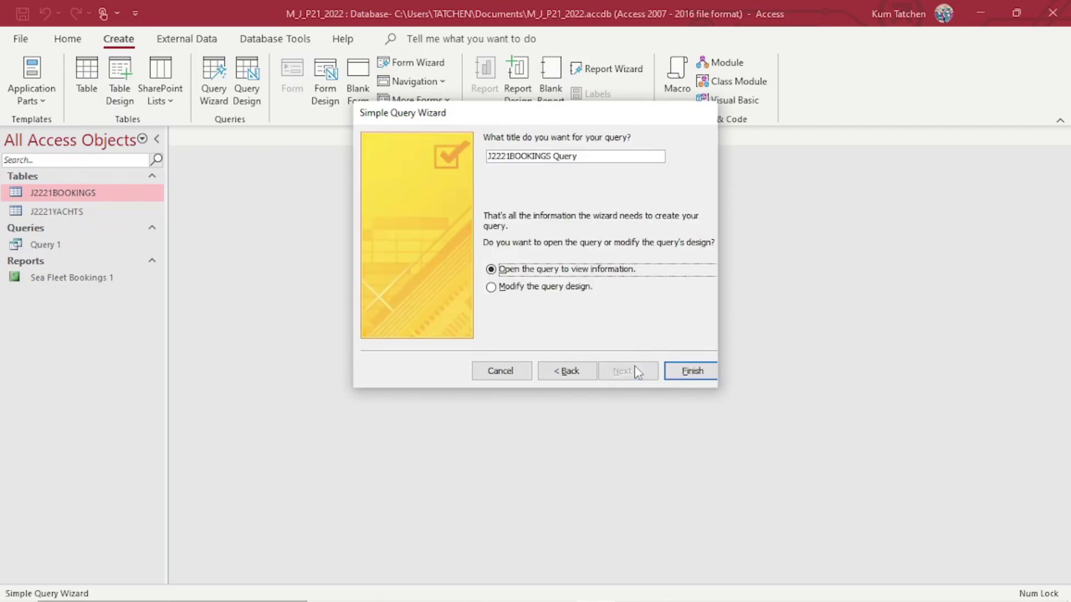
Title the query Query 2 and finish it, opening it in Design View.
{"action": "triple_click", "coordinate": [583, 156]}
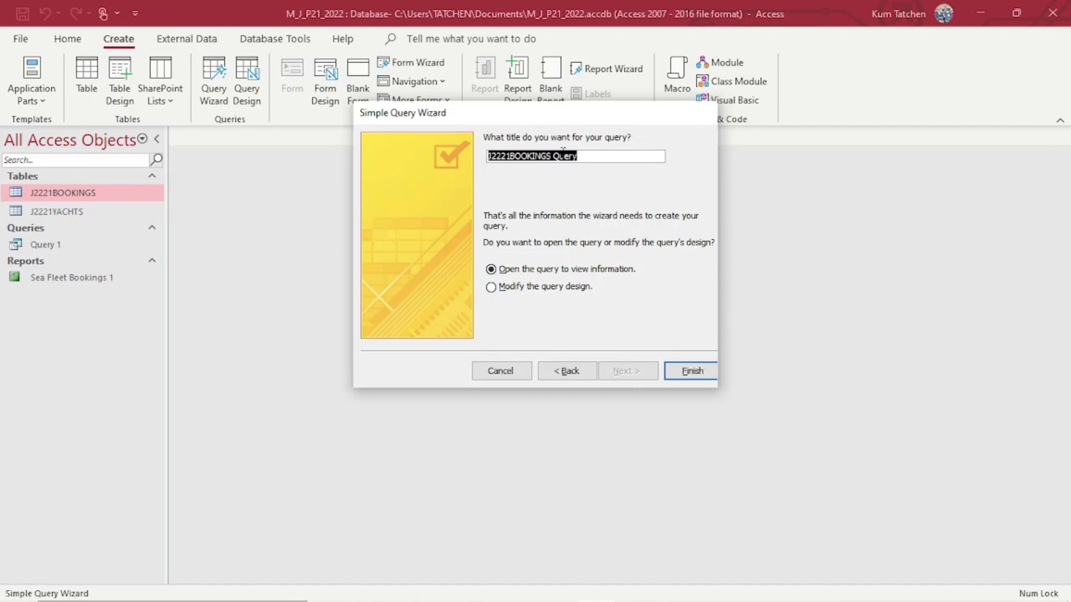
{"action": "key", "text": "Tab"}
{"action": "key", "text": "Down"}
{"action": "key", "text": "Up"}
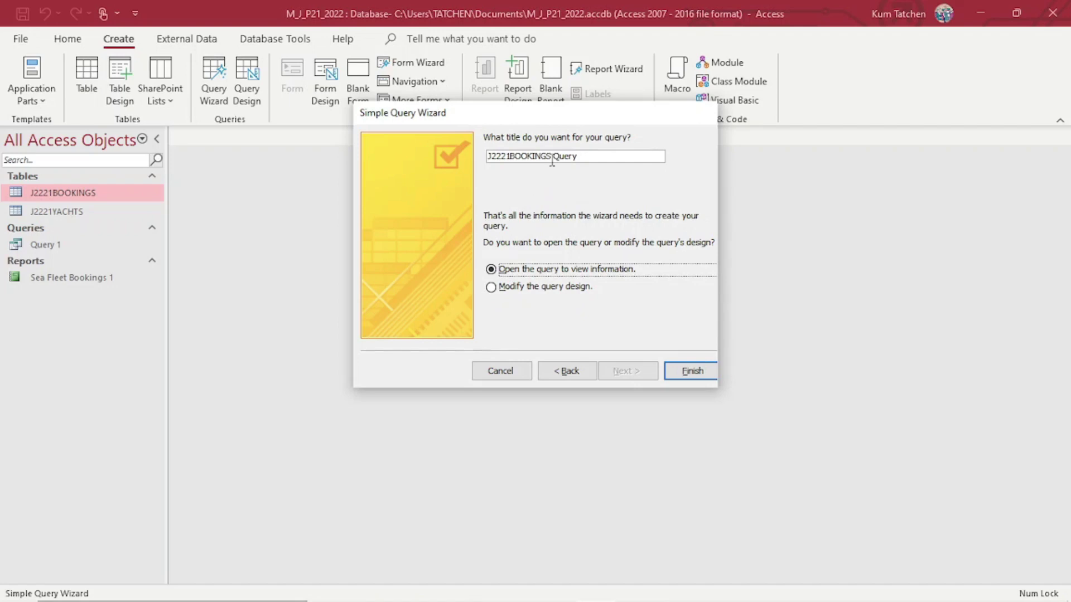
{"action": "key", "text": "BackSpace"}
{"action": "key", "text": "BackSpace"}
{"action": "key", "text": "BackSpace"}
{"action": "key", "text": "BackSpace"}
{"action": "key", "text": "BackSpace"}
{"action": "key", "text": "BackSpace"}
{"action": "key", "text": "BackSpace"}
{"action": "key", "text": "BackSpace"}
{"action": "key", "text": "BackSpace"}
{"action": "key", "text": "BackSpace"}
{"action": "key", "text": "BackSpace"}
{"action": "key", "text": "BackSpace"}
{"action": "key", "text": "BackSpace"}
{"action": "key", "text": "BackSpace"}
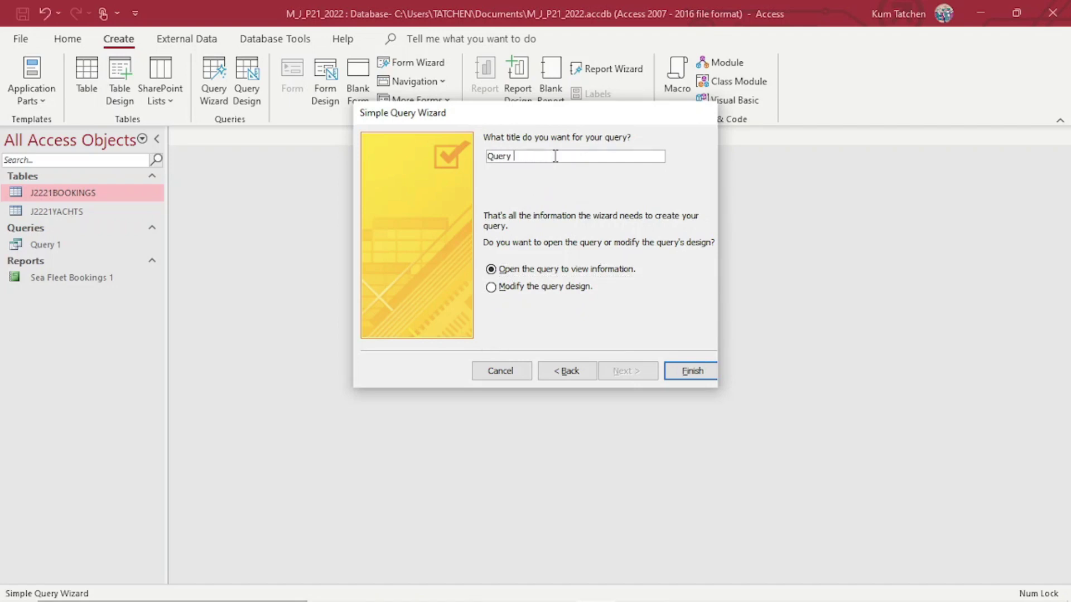
{"action": "left_click", "coordinate": [564, 287]}
{"action": "left_click", "coordinate": [672, 366]}
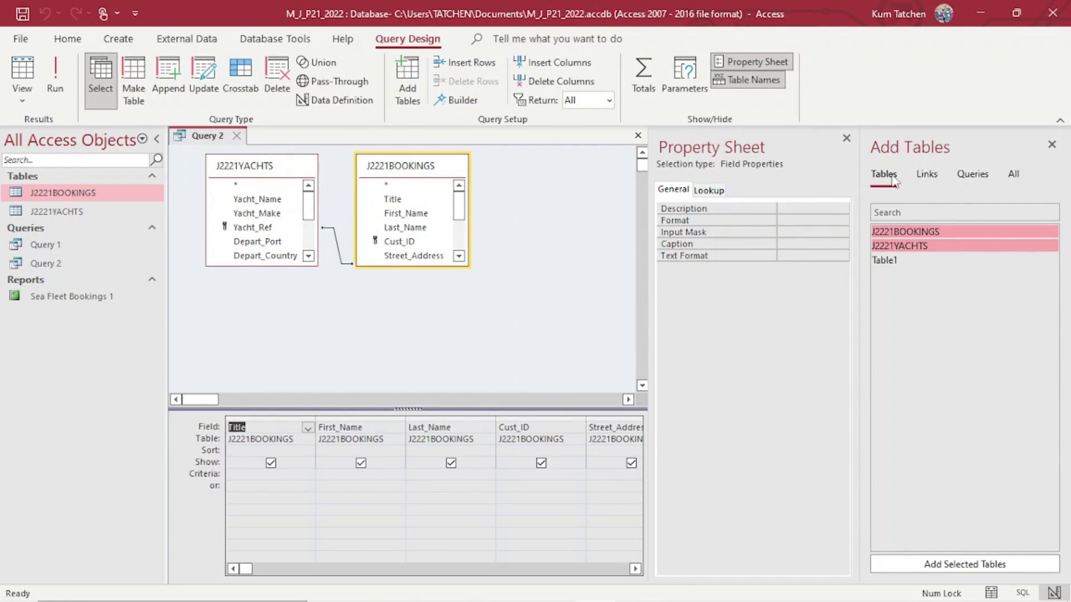
Close the Property Sheet and check the question's requirements in the exam PDF.
{"action": "left_click", "coordinate": [846, 138]}
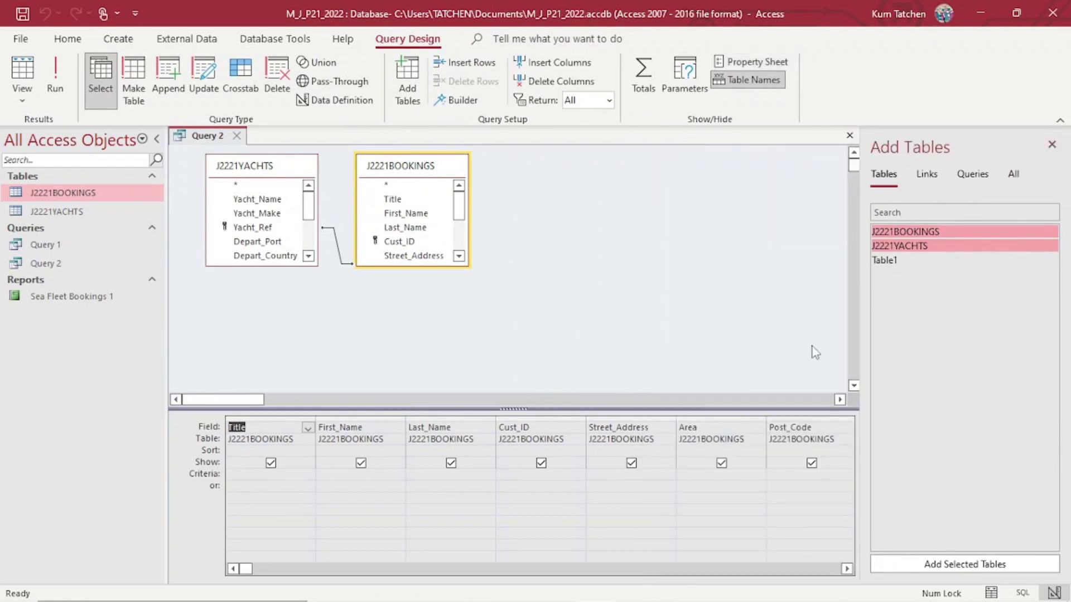
{"action": "scroll", "coordinate": [725, 363], "scroll_direction": "down", "scroll_amount": 3}
{"action": "scroll", "coordinate": [640, 373], "scroll_direction": "up", "scroll_amount": 2}
{"action": "mouse_move", "coordinate": [589, 598]}
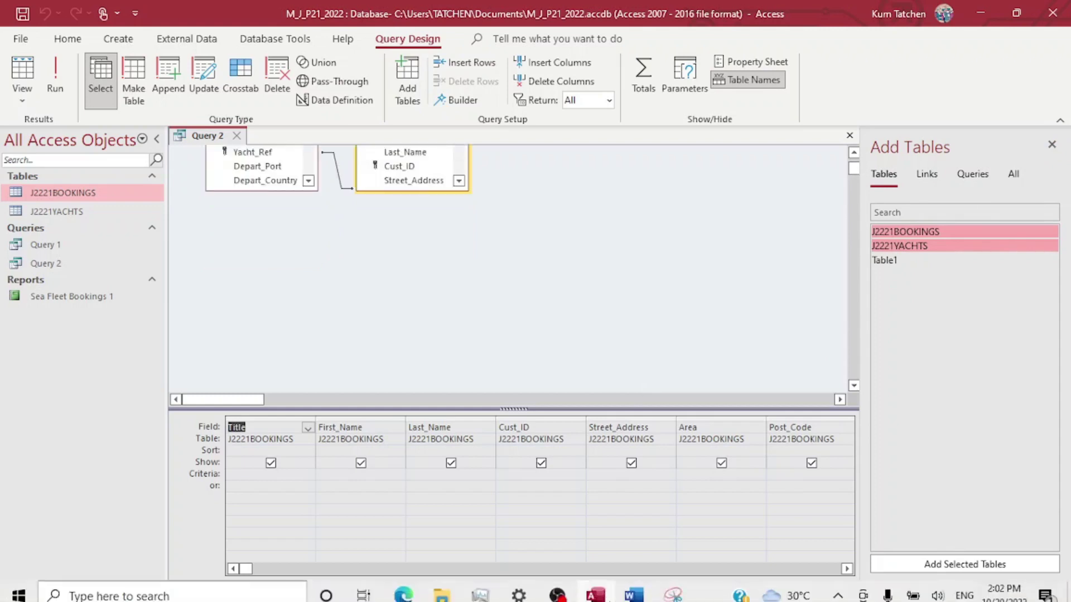
{"action": "left_click", "coordinate": [404, 587]}
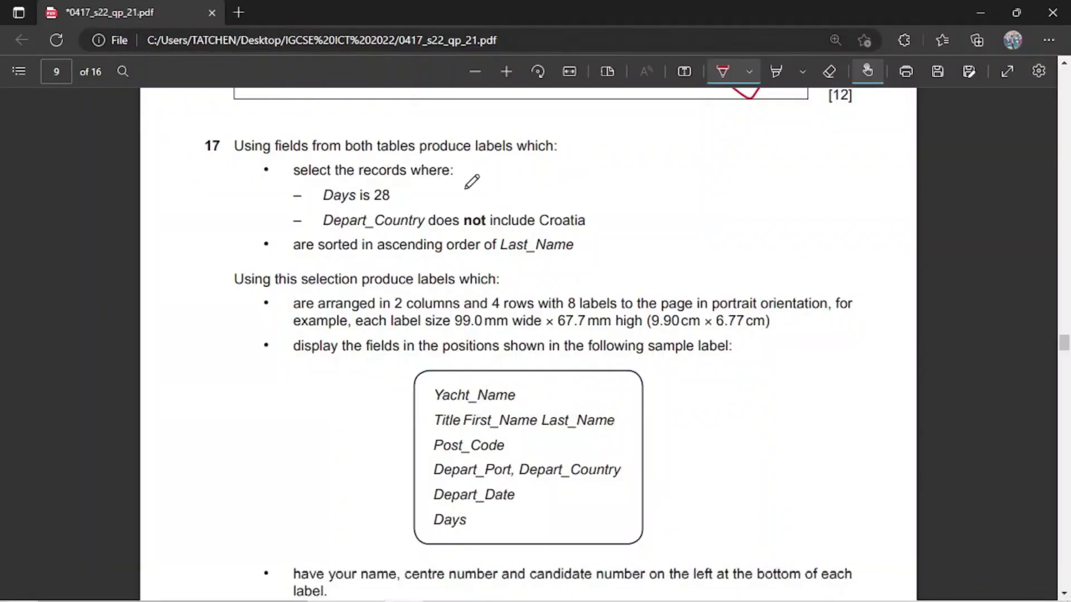
{"action": "mouse_move", "coordinate": [481, 592]}
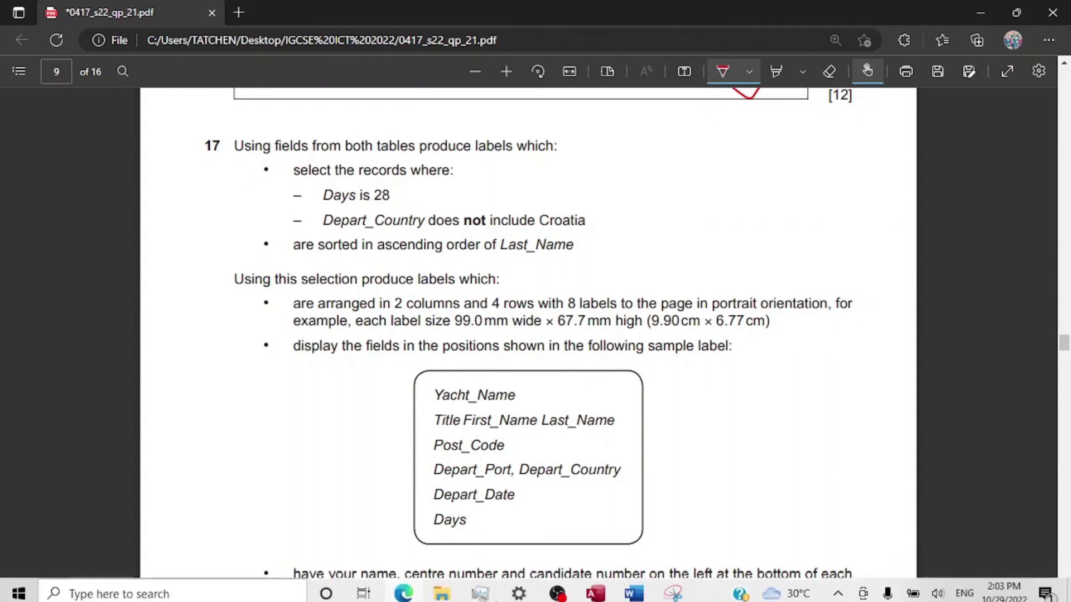
{"action": "left_click", "coordinate": [595, 588]}
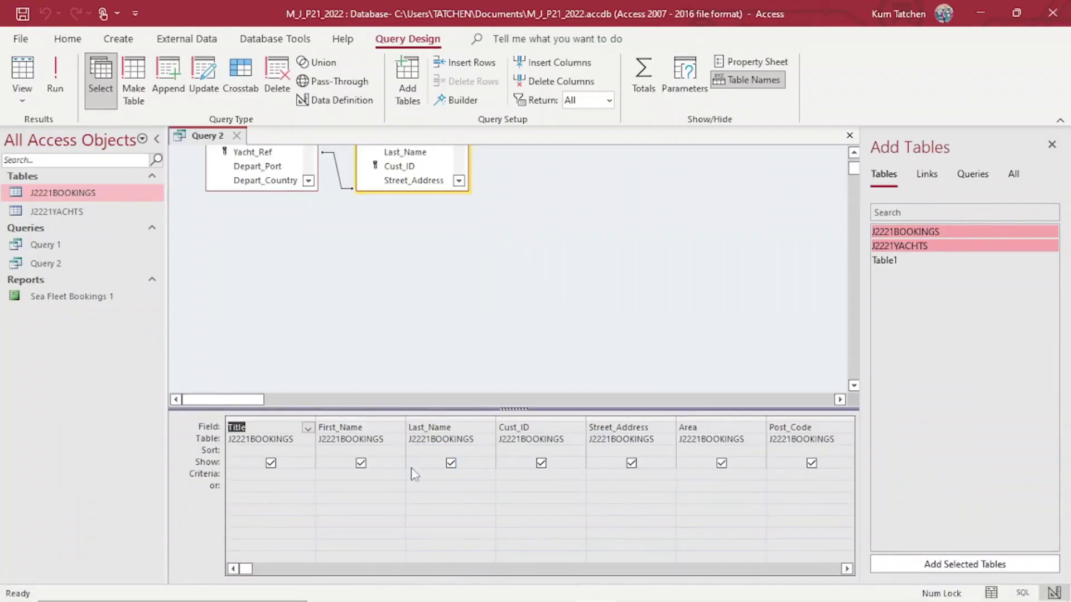
Set 28 as the Days criterion and run Query 2, returning 26 bookings.
{"action": "left_click", "coordinate": [846, 569]}
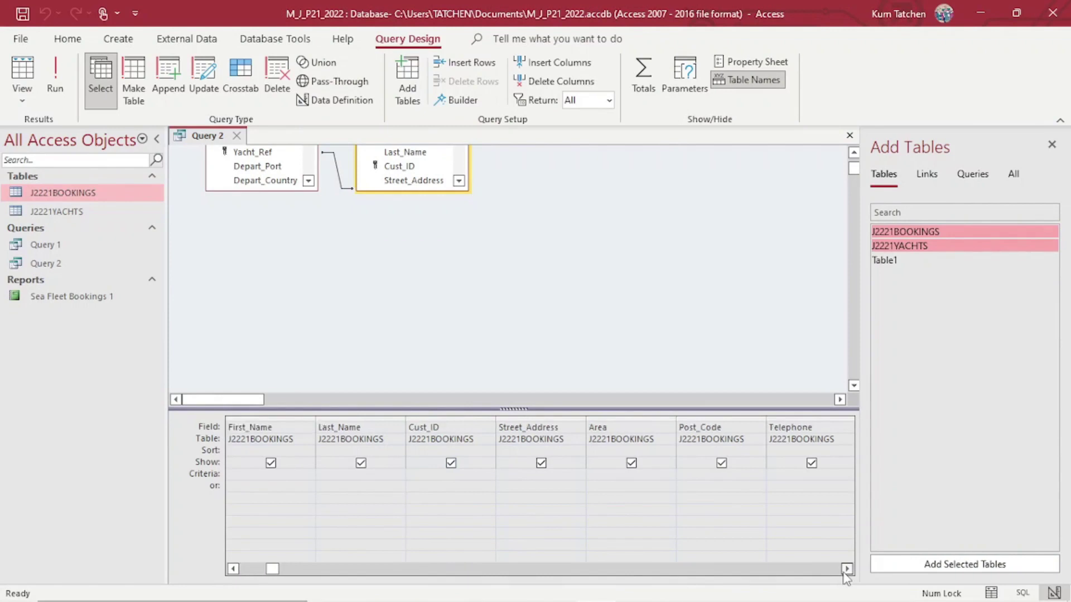
{"action": "left_click", "coordinate": [847, 569]}
{"action": "left_click", "coordinate": [847, 568]}
{"action": "left_click", "coordinate": [846, 568]}
{"action": "left_click", "coordinate": [846, 569]}
{"action": "left_click", "coordinate": [846, 569]}
{"action": "left_click", "coordinate": [846, 568]}
{"action": "left_click", "coordinate": [846, 569]}
{"action": "left_click", "coordinate": [847, 569]}
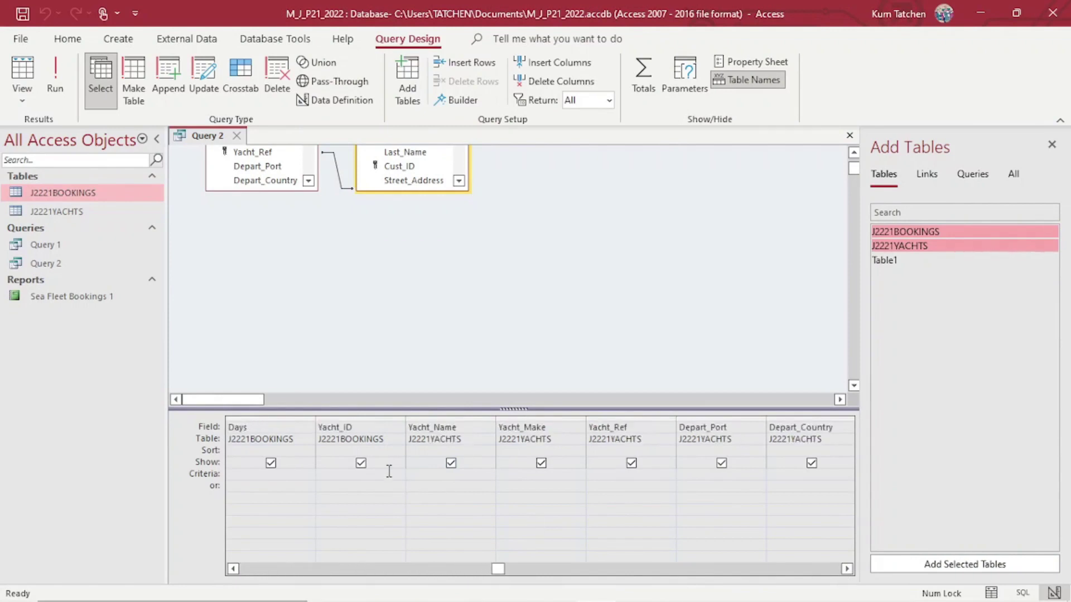
{"action": "left_click", "coordinate": [256, 475]}
{"action": "left_click", "coordinate": [60, 76]}
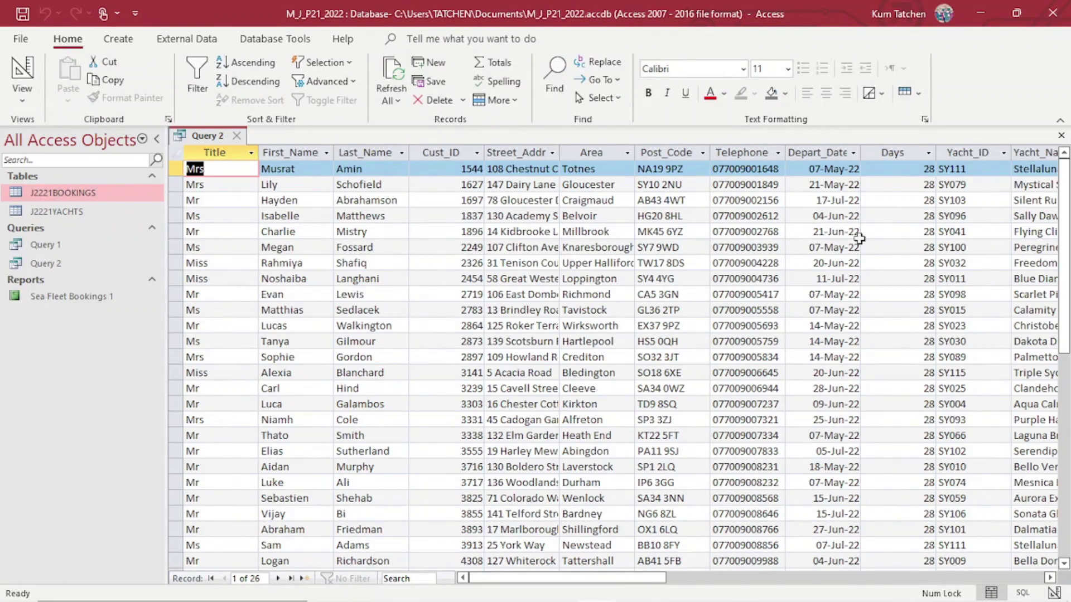
Switch Query 2 back to Design View and bring up exam question 17 in Edge.
{"action": "scroll", "coordinate": [912, 225], "scroll_direction": "down", "scroll_amount": 7}
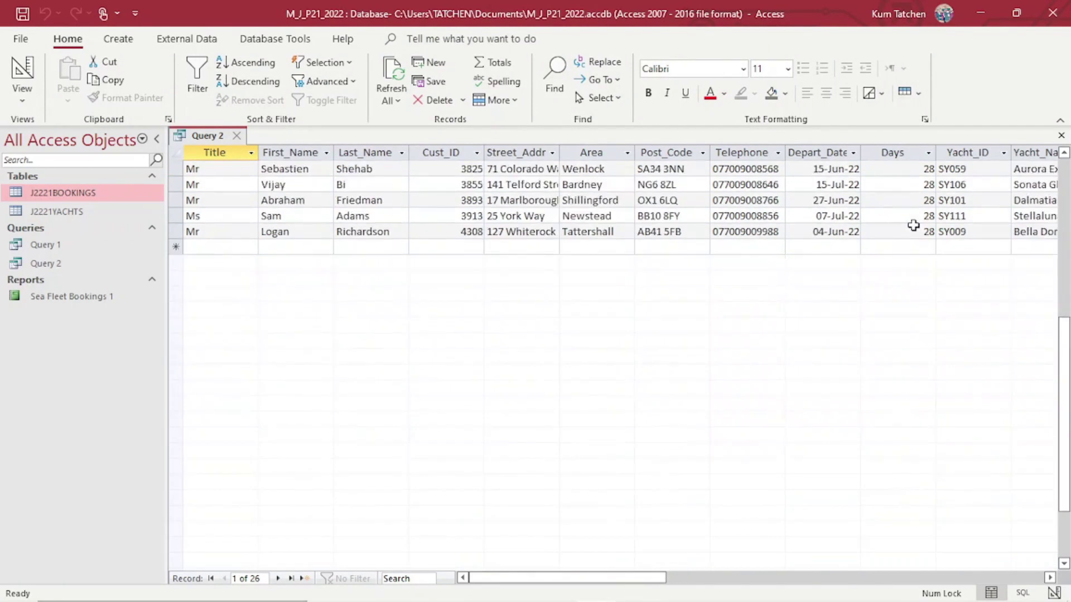
{"action": "scroll", "coordinate": [913, 225], "scroll_direction": "up", "scroll_amount": 5}
{"action": "scroll", "coordinate": [303, 435], "scroll_direction": "up", "scroll_amount": 1}
{"action": "scroll", "coordinate": [303, 435], "scroll_direction": "up", "scroll_amount": 1}
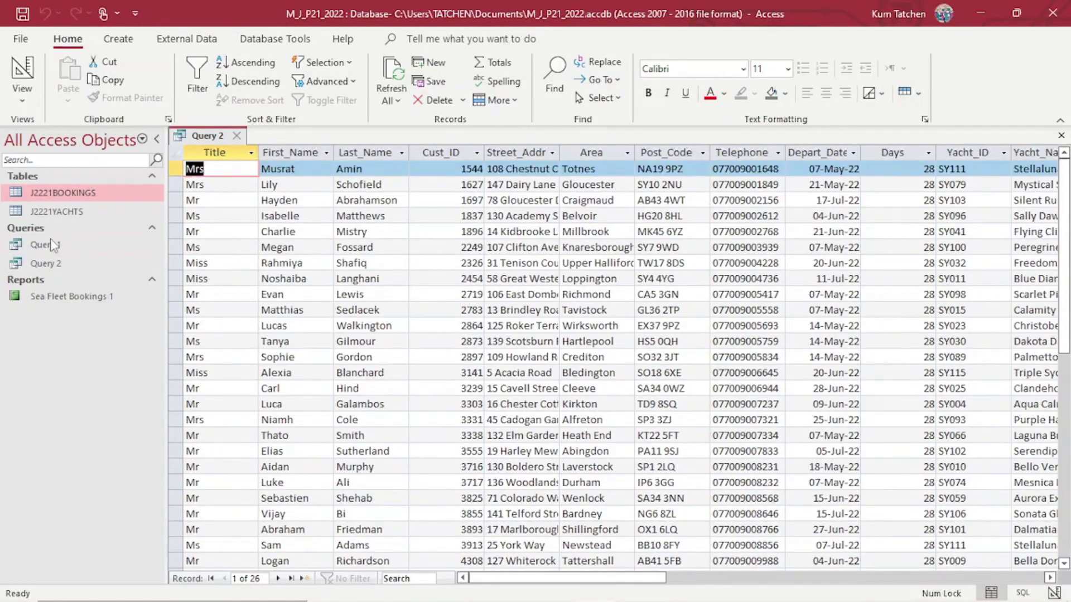
{"action": "left_click", "coordinate": [23, 94]}
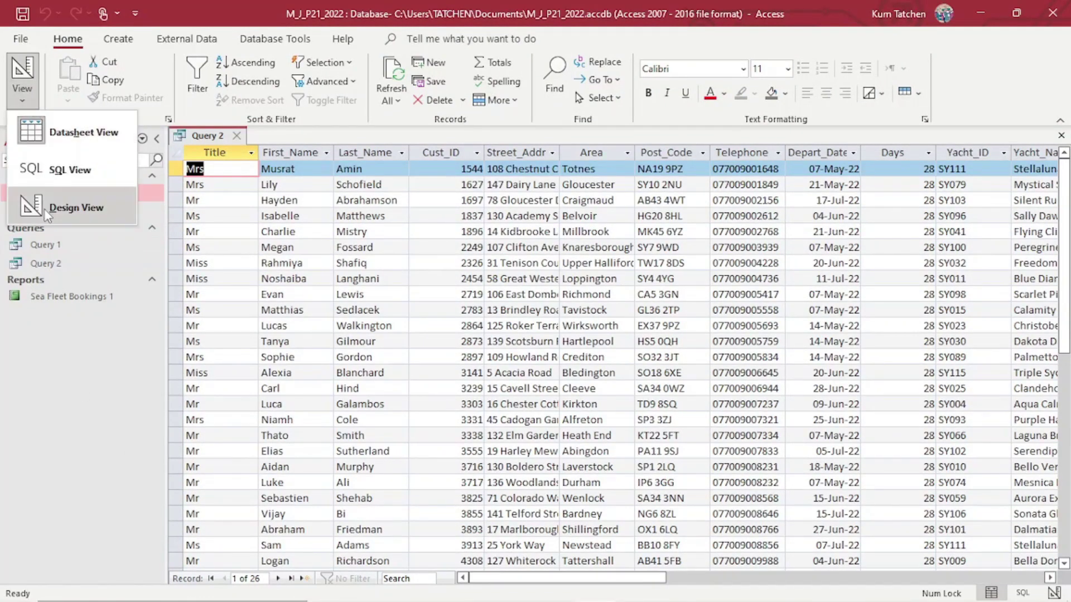
{"action": "left_click", "coordinate": [44, 208]}
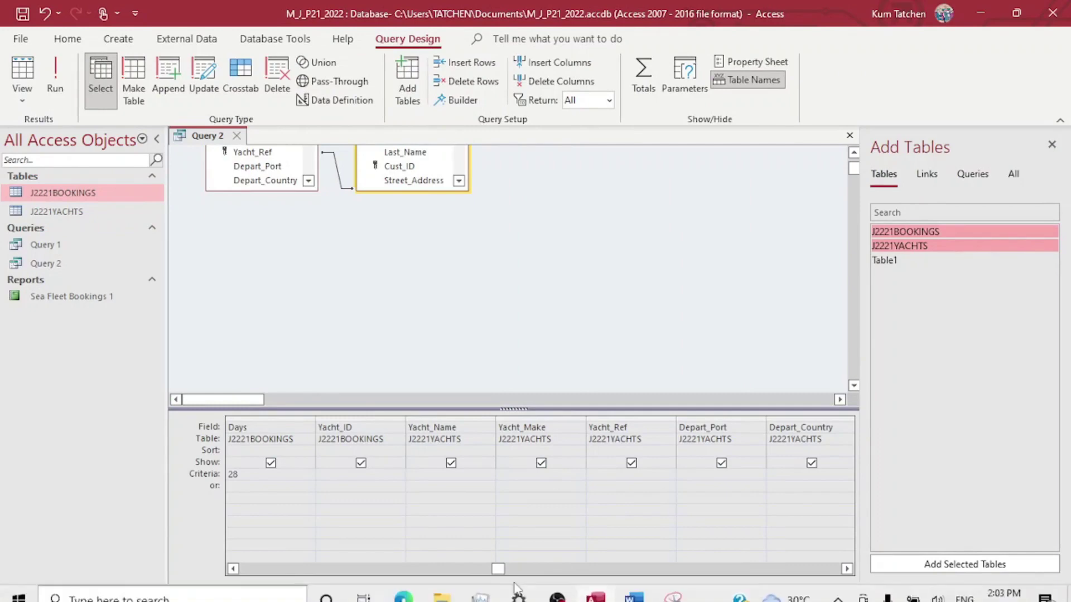
{"action": "left_click", "coordinate": [403, 596]}
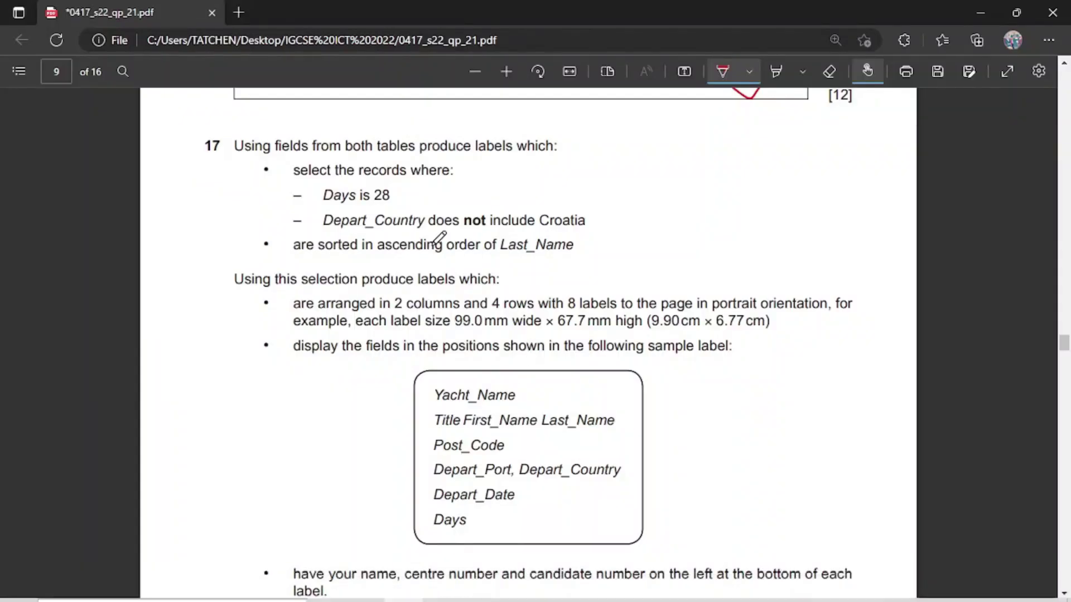
Tick the 'Days is 28' and Croatia-exclusion requirements on the exam paper, then return to Access.
{"action": "left_click_drag", "start_coordinate": [393, 204], "coordinate": [435, 167]}
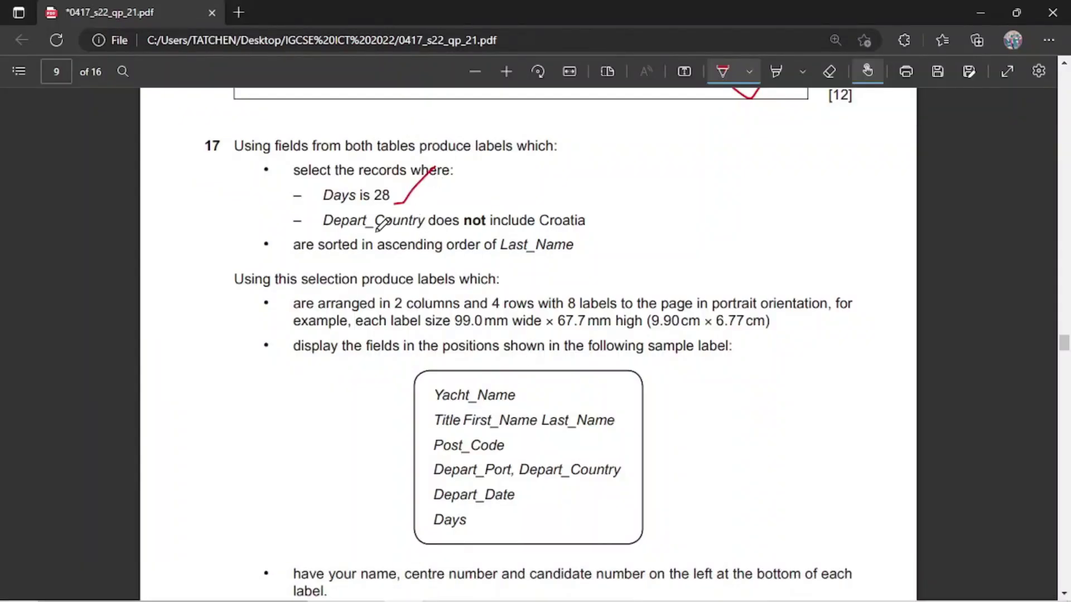
{"action": "left_click_drag", "start_coordinate": [578, 226], "coordinate": [603, 210]}
{"action": "mouse_move", "coordinate": [588, 593]}
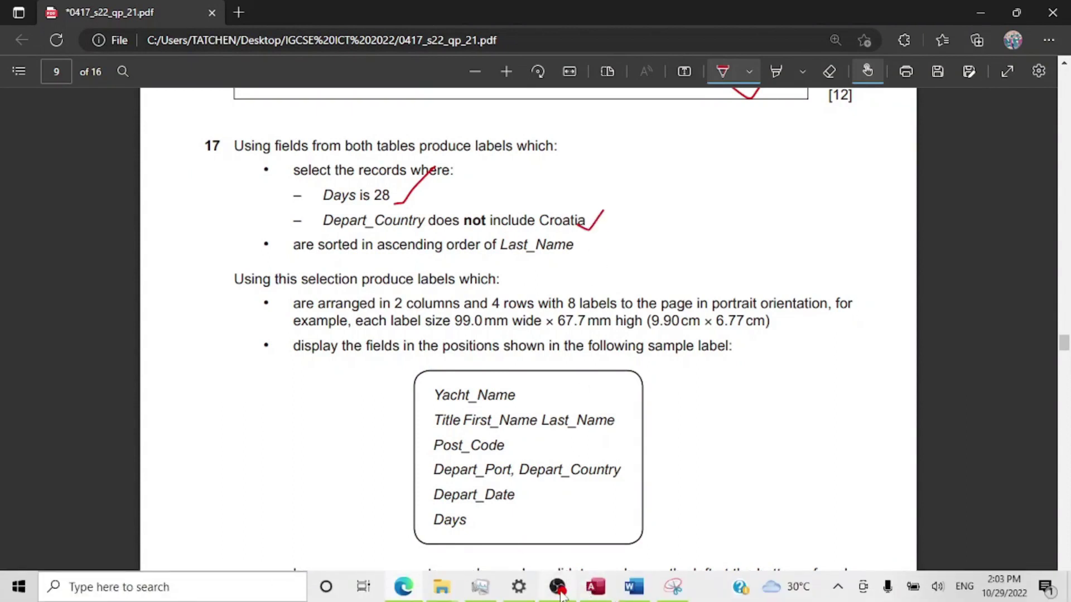
{"action": "left_click", "coordinate": [596, 587]}
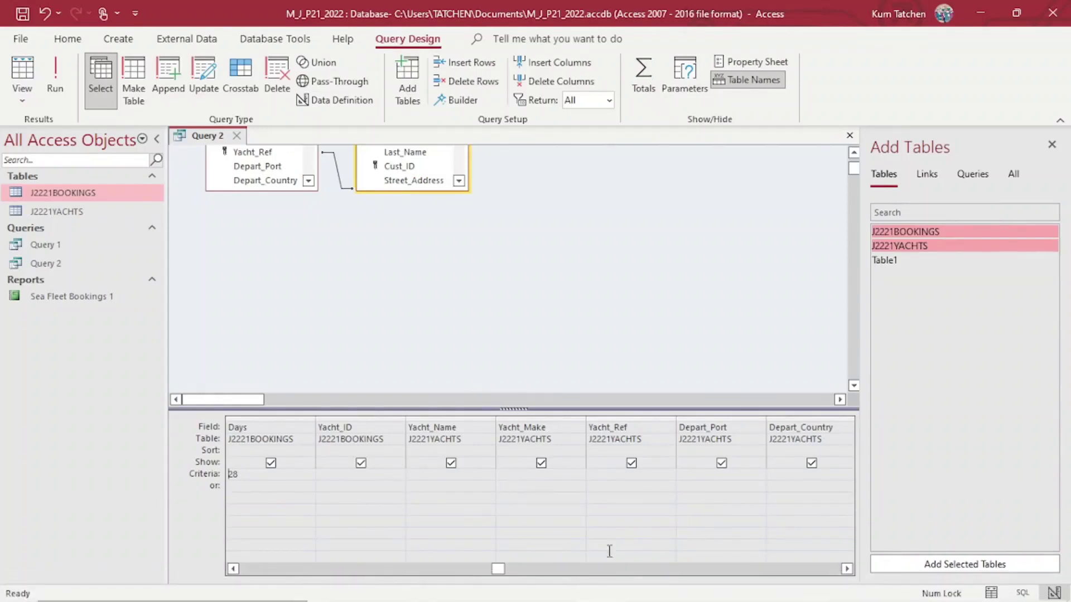
Add a Depart_Country criterion of not *Croatia* and run Query 2, returning 8 records.
{"action": "left_click", "coordinate": [847, 568]}
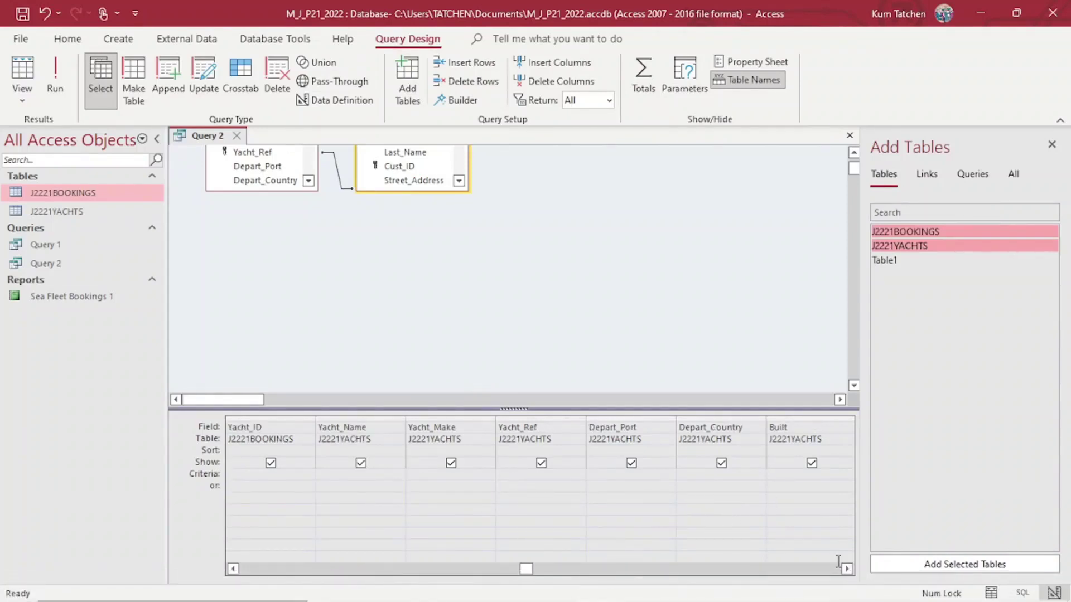
{"action": "left_click", "coordinate": [711, 475]}
{"action": "type", "text": "not *Croatia*"}
{"action": "left_click", "coordinate": [61, 78]}
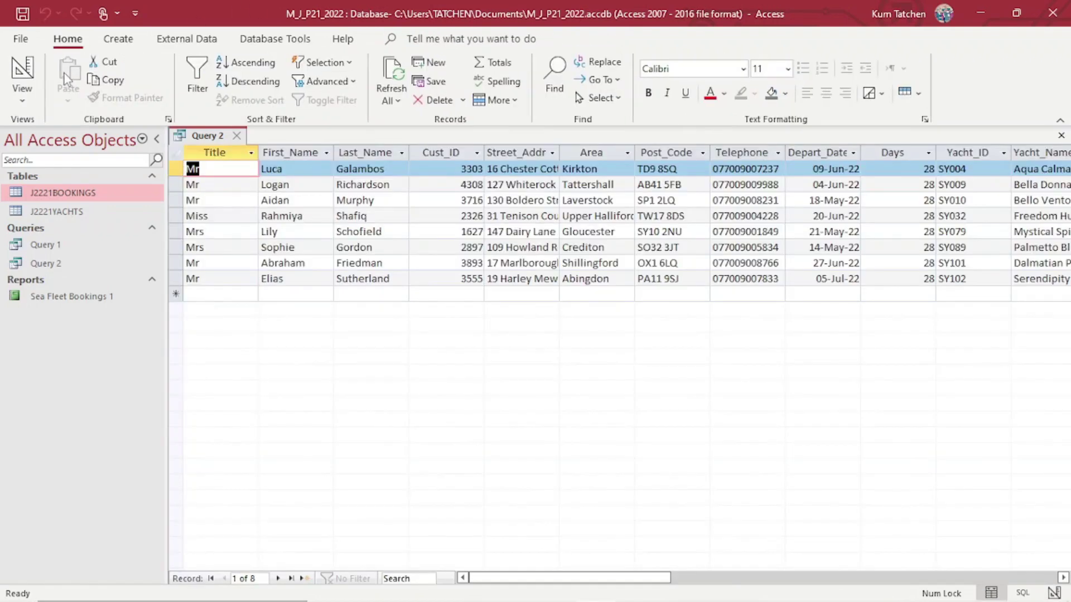
{"action": "left_click_drag", "start_coordinate": [530, 577], "coordinate": [740, 579]}
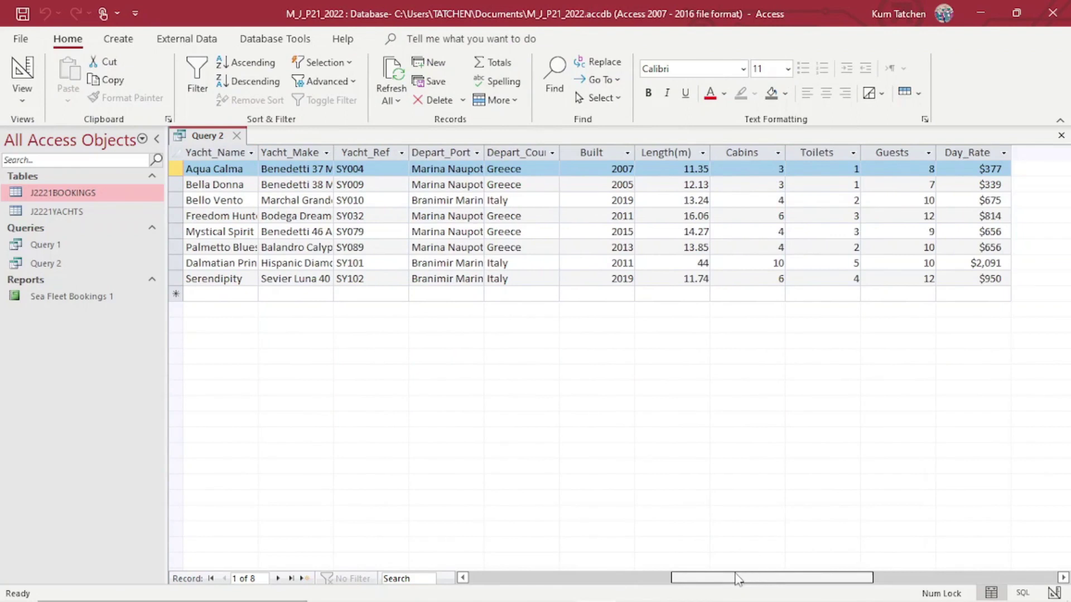
{"action": "left_click_drag", "start_coordinate": [730, 582], "coordinate": [478, 582]}
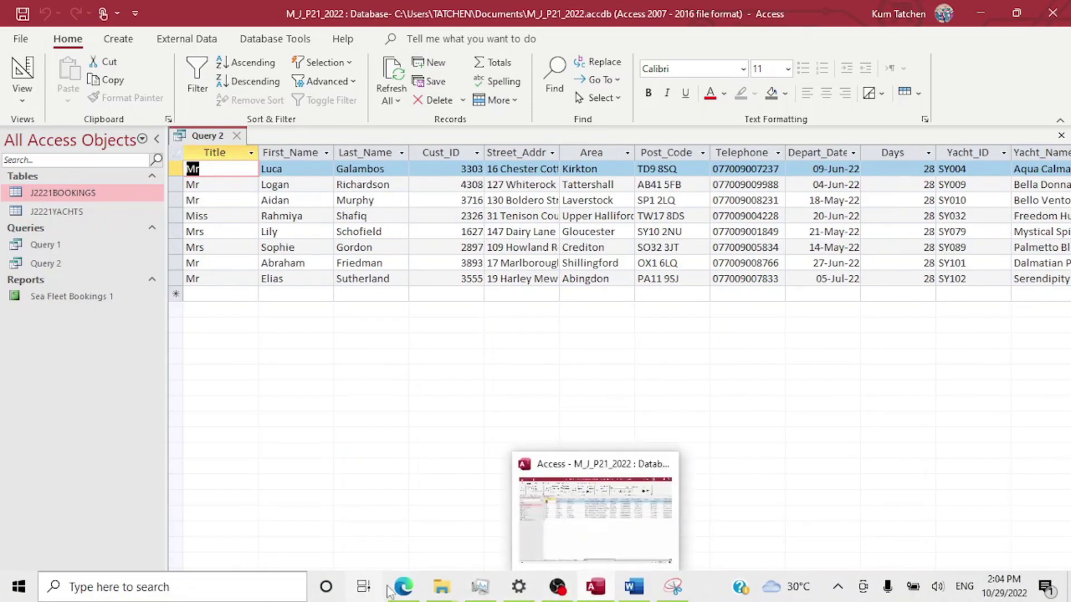
{"action": "mouse_move", "coordinate": [403, 587]}
{"action": "left_click", "coordinate": [403, 531]}
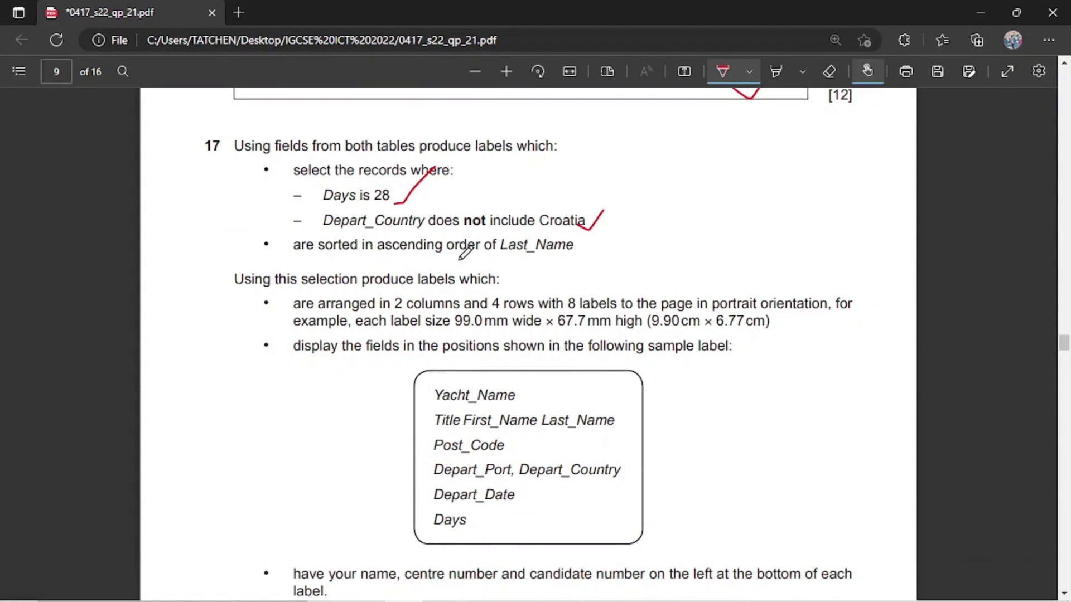
{"action": "mouse_move", "coordinate": [523, 595]}
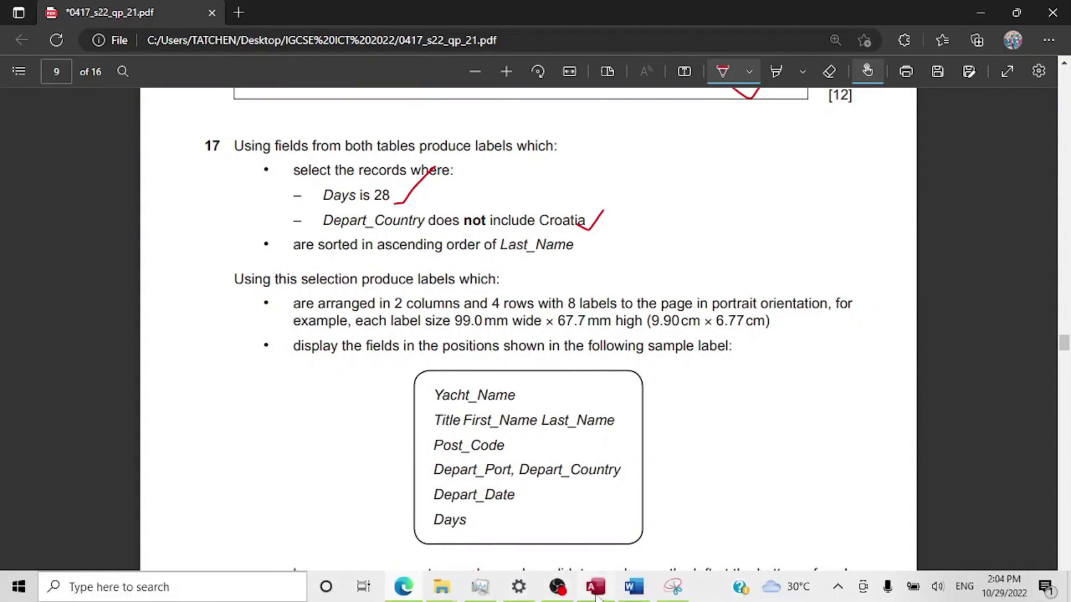
{"action": "left_click", "coordinate": [595, 587]}
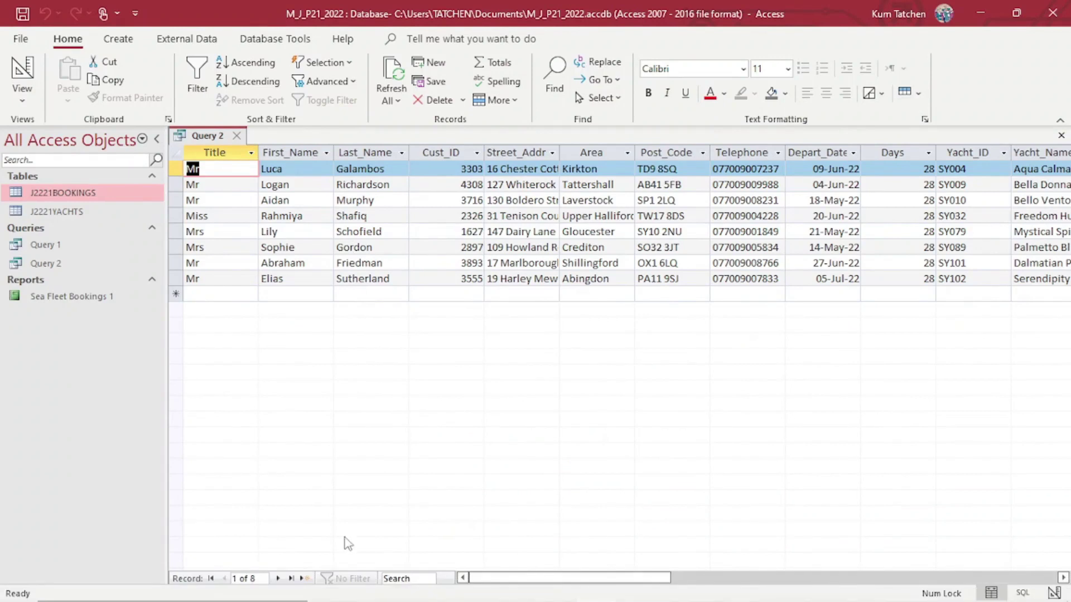
Switch Query 2 back to Design View.
{"action": "left_click", "coordinate": [22, 94]}
{"action": "left_click", "coordinate": [45, 207]}
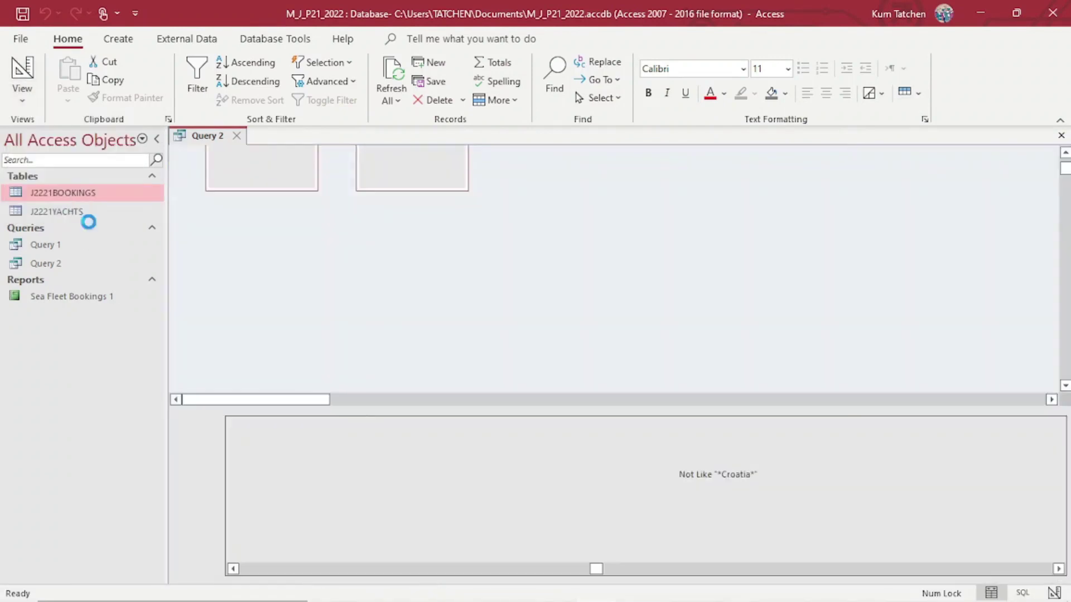
{"action": "left_click", "coordinate": [450, 464]}
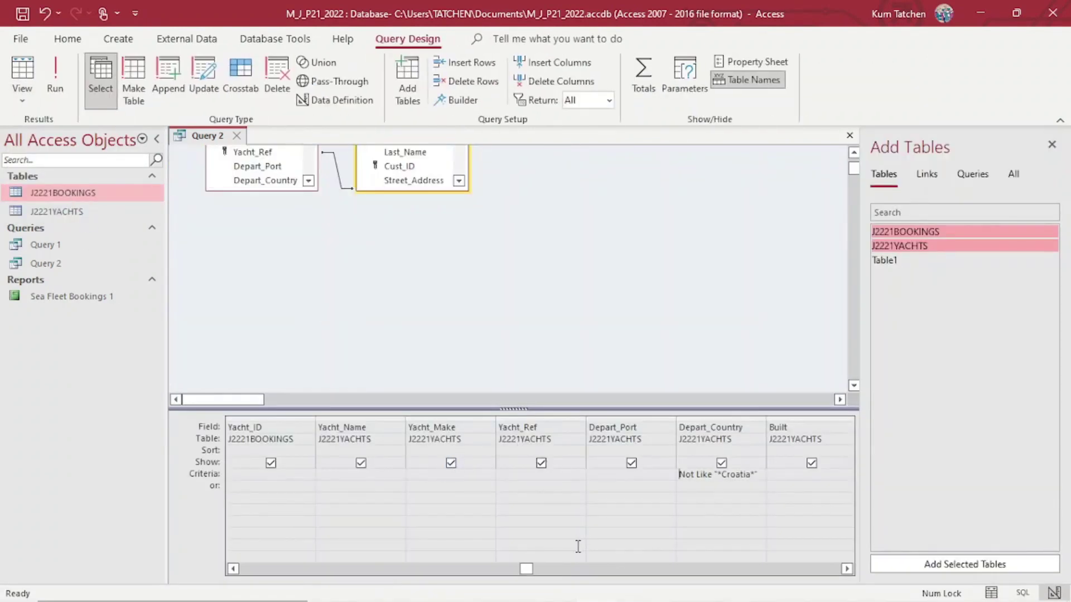
Set Last_Name's Sort to Ascending in the design grid, then bring the exam paper forward.
{"action": "left_click", "coordinate": [233, 569]}
{"action": "left_click", "coordinate": [233, 568]}
{"action": "left_click", "coordinate": [233, 568]}
{"action": "left_click", "coordinate": [234, 568]}
{"action": "left_click", "coordinate": [234, 568]}
{"action": "left_click", "coordinate": [233, 568]}
{"action": "left_click", "coordinate": [234, 568]}
{"action": "left_click", "coordinate": [465, 449]}
{"action": "left_click", "coordinate": [488, 452]}
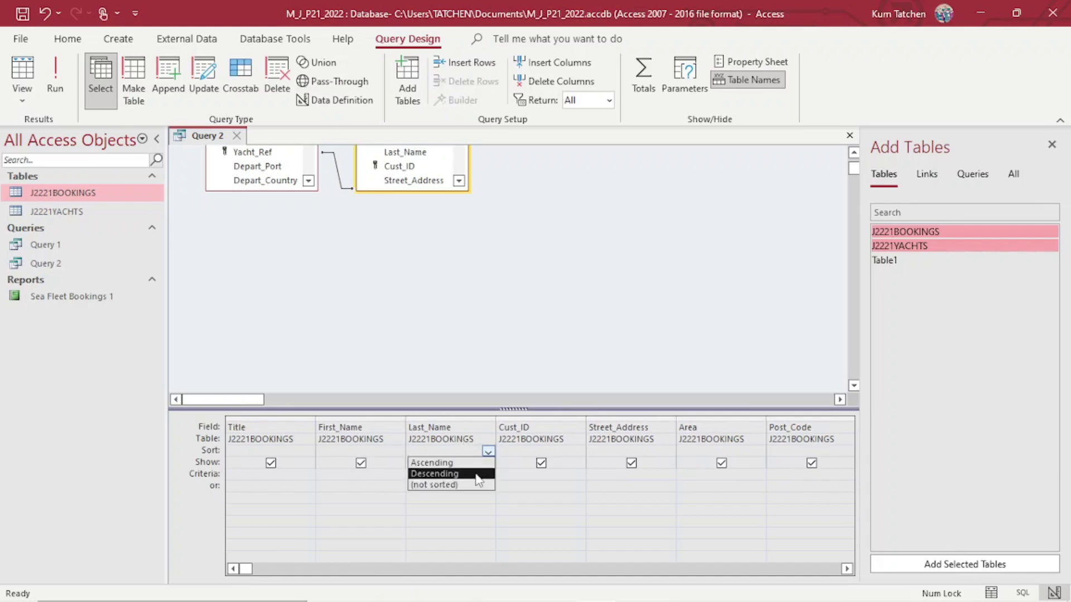
{"action": "left_click", "coordinate": [475, 464]}
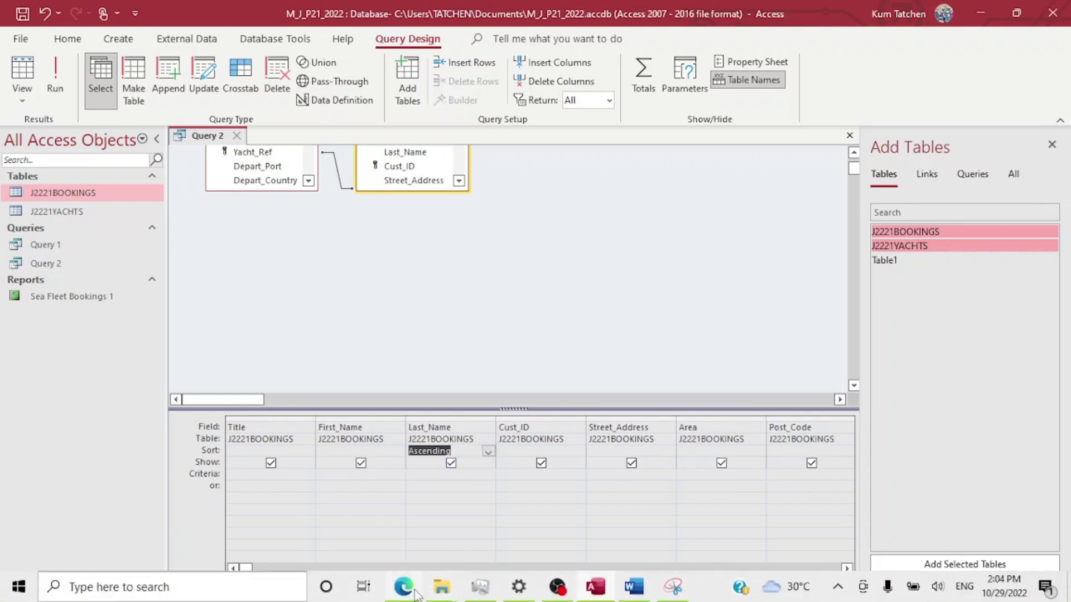
{"action": "left_click", "coordinate": [411, 589]}
Tick question 17's ascending Last_Name sort requirement on the exam paper.
{"action": "left_click", "coordinate": [411, 588]}
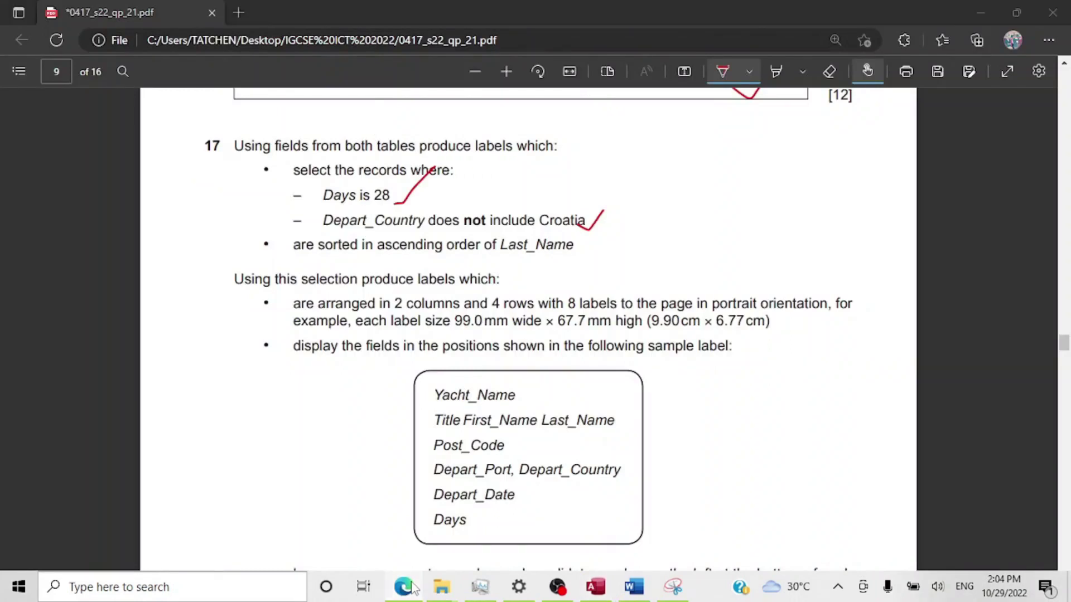
{"action": "left_click", "coordinate": [411, 588]}
{"action": "left_click_drag", "start_coordinate": [584, 242], "coordinate": [634, 207]}
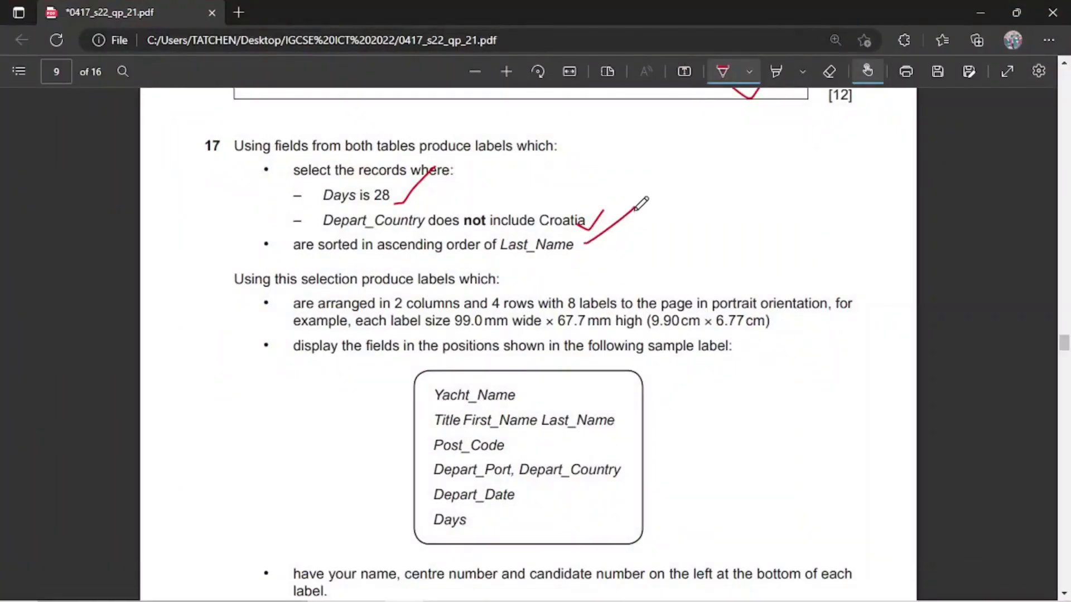
{"action": "scroll", "coordinate": [474, 360], "scroll_direction": "down", "scroll_amount": 1}
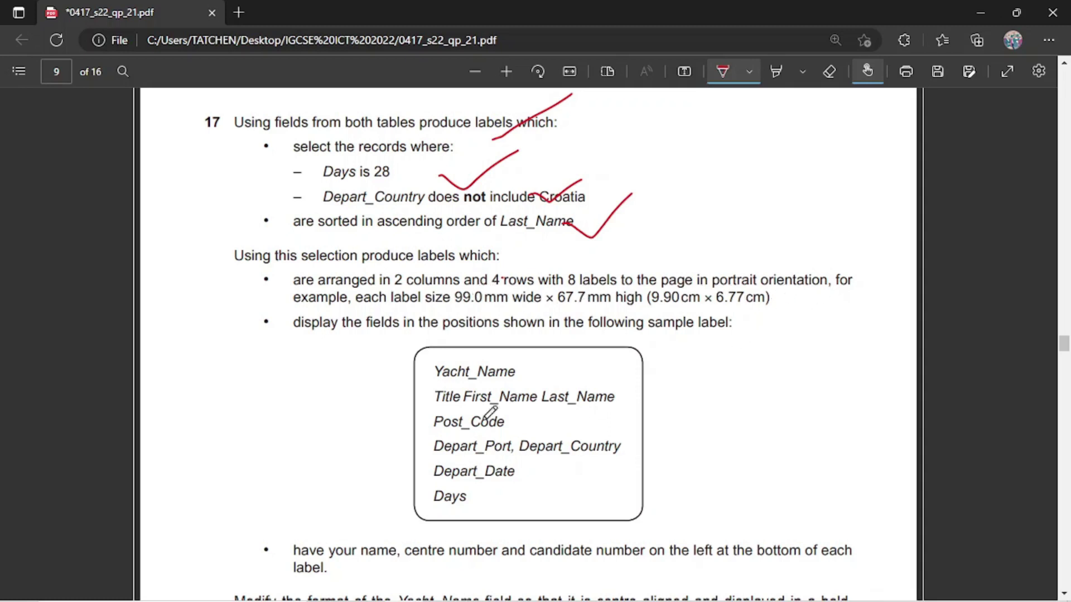
Bring the M_J_P21_2022 Access database with Query 2 back in front of the exam paper.
{"action": "left_click", "coordinate": [597, 586]}
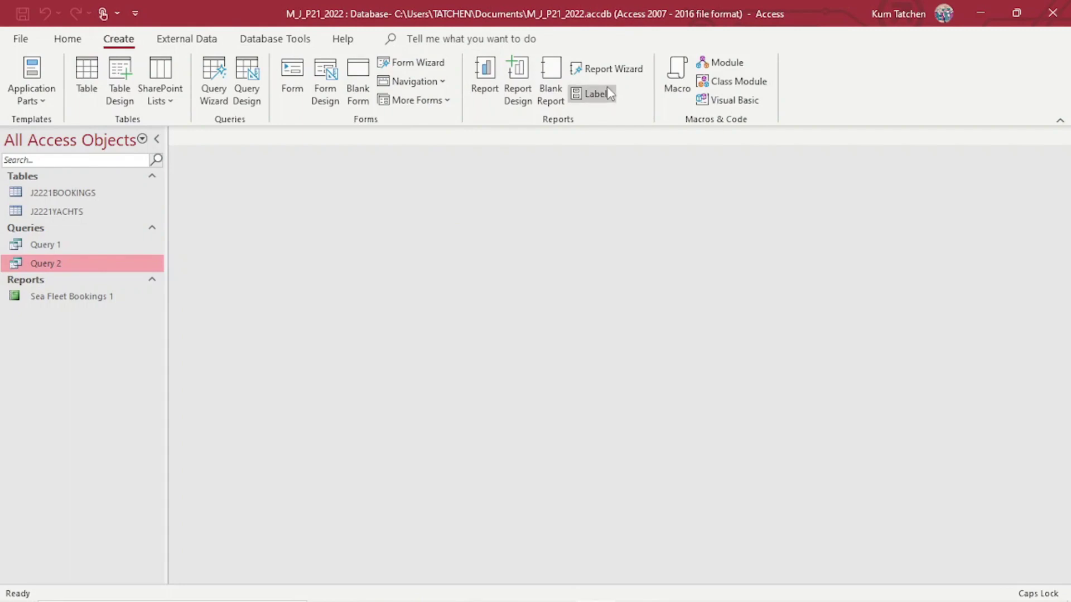
Launch the Label Wizard for Query 2 in Metric units and open the custom label sizes list.
{"action": "left_click", "coordinate": [592, 94]}
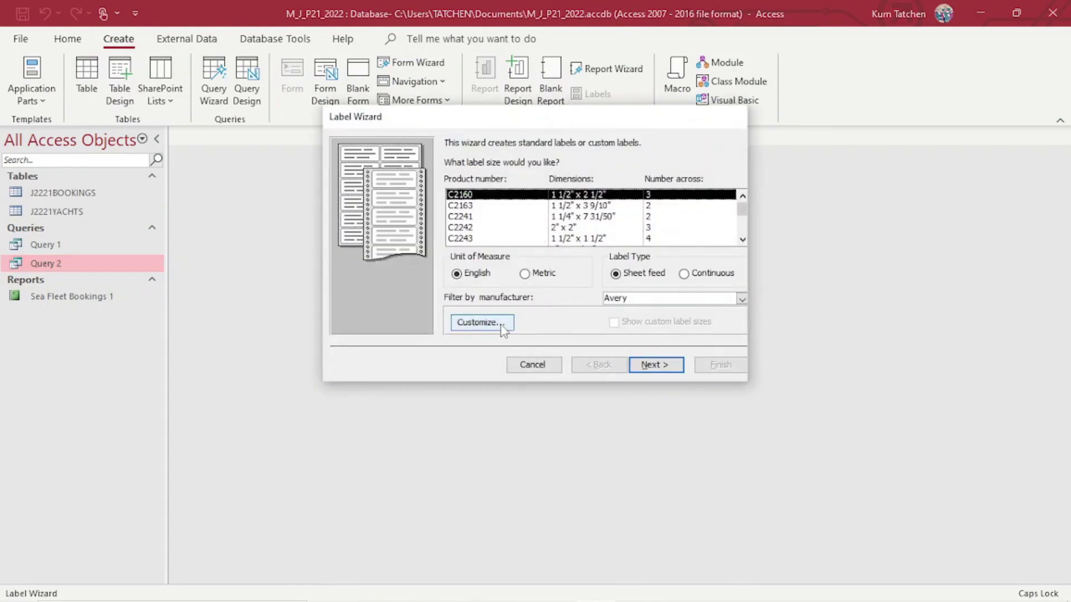
{"action": "left_click", "coordinate": [525, 274]}
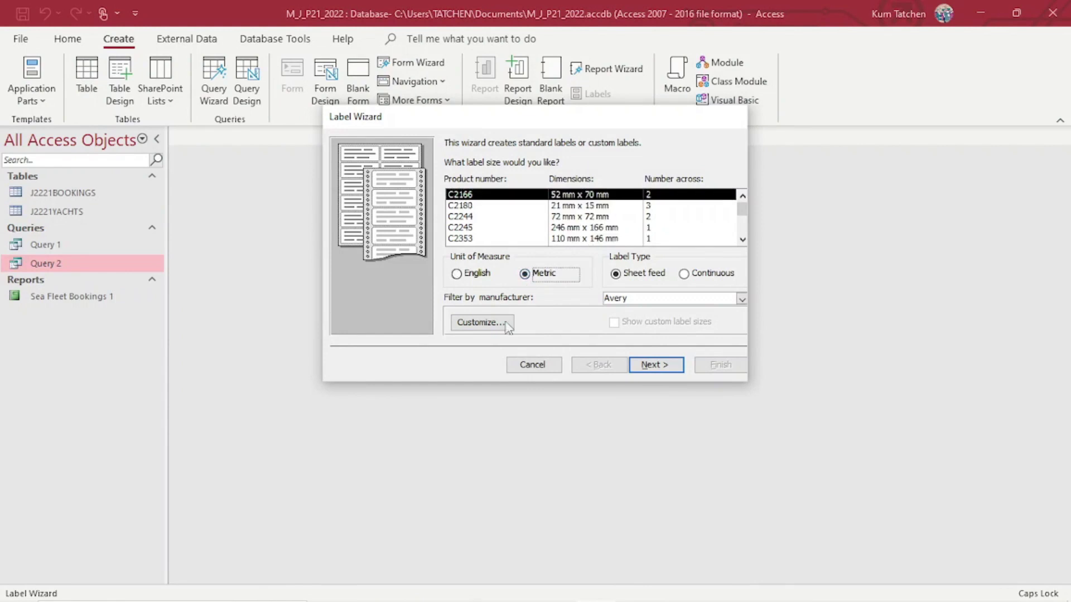
{"action": "left_click", "coordinate": [477, 277]}
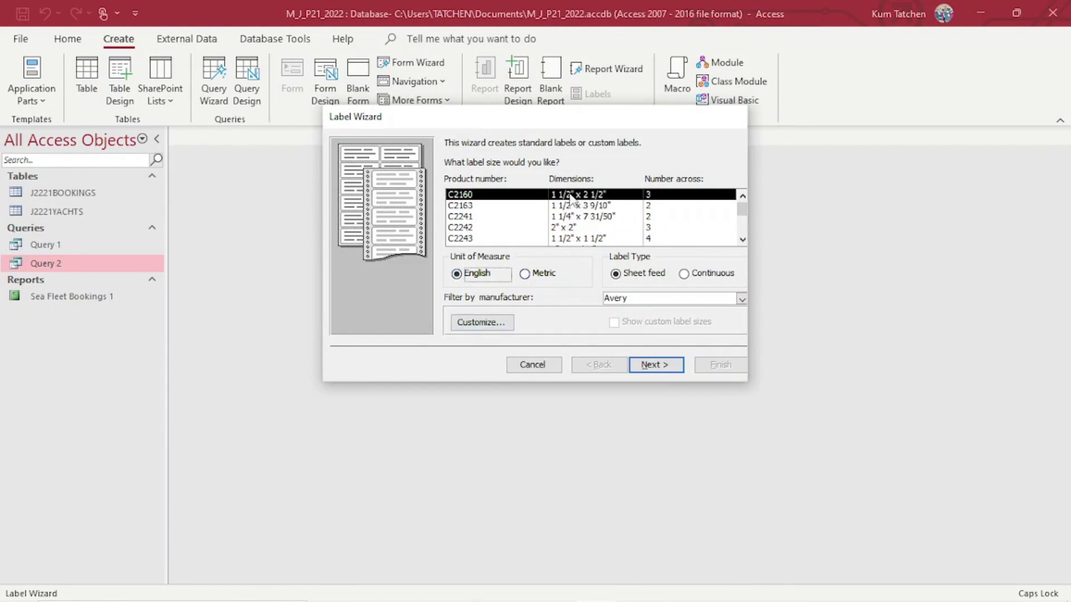
{"action": "left_click", "coordinate": [551, 275]}
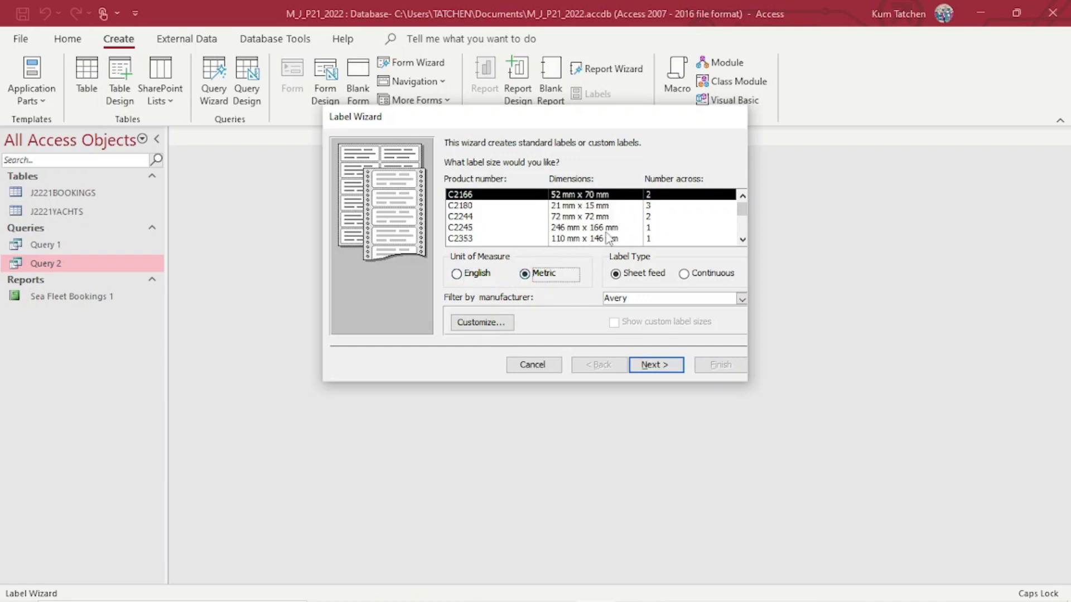
{"action": "left_click", "coordinate": [503, 325]}
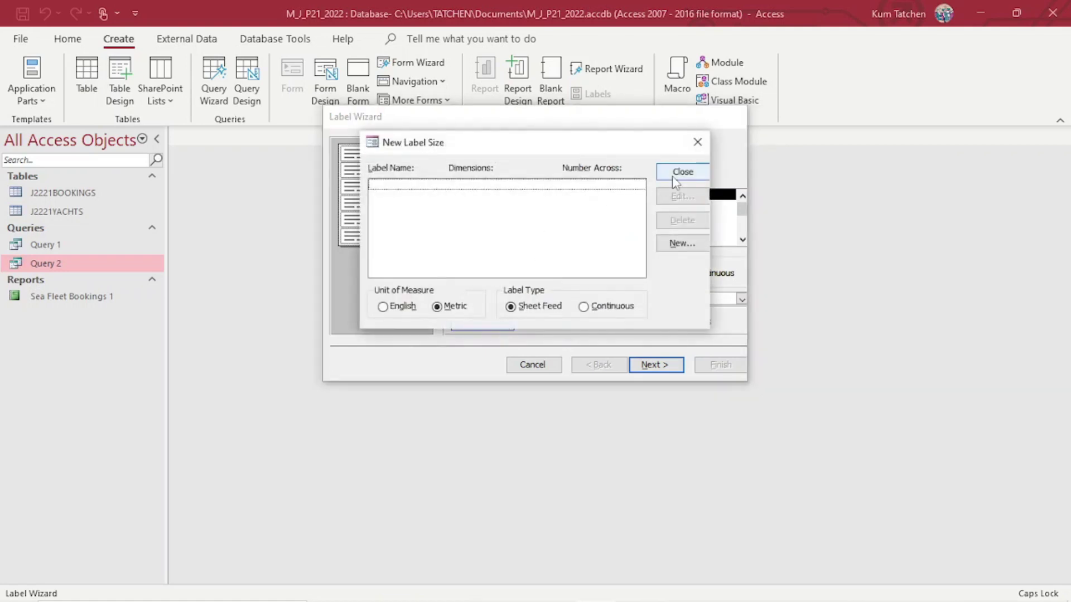
Start a new custom label named Label MJ2022 with a 9.90 cm width.
{"action": "left_click", "coordinate": [678, 243]}
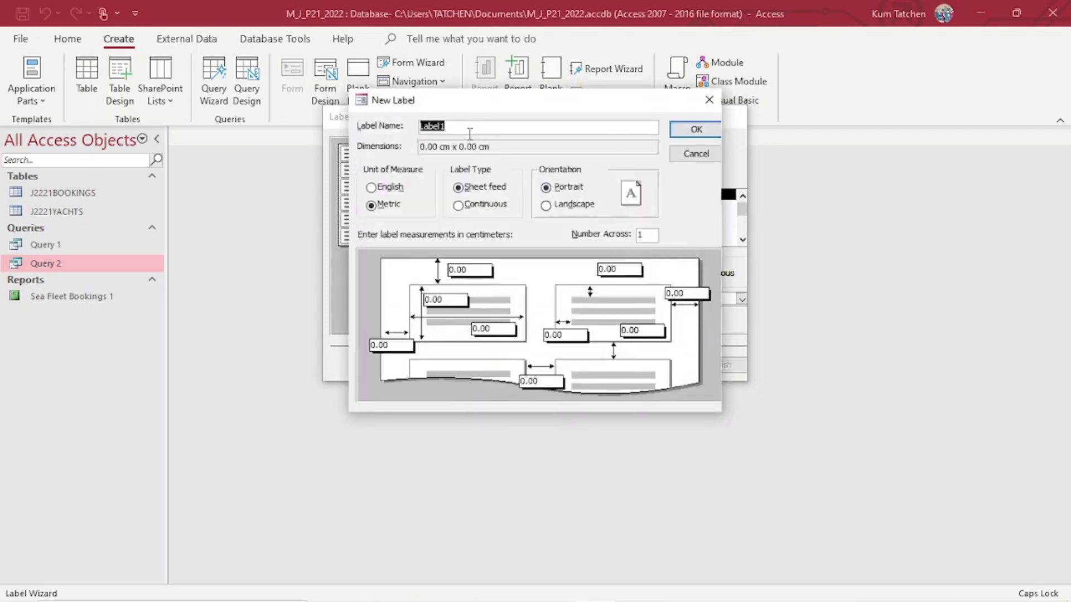
{"action": "left_click", "coordinate": [468, 131]}
{"action": "key", "text": "Caps_Lock"}
{"action": "type", "text": "m"}
{"action": "key", "text": "BackSpace"}
{"action": "key", "text": "BackSpace"}
{"action": "key", "text": "Caps_Lock"}
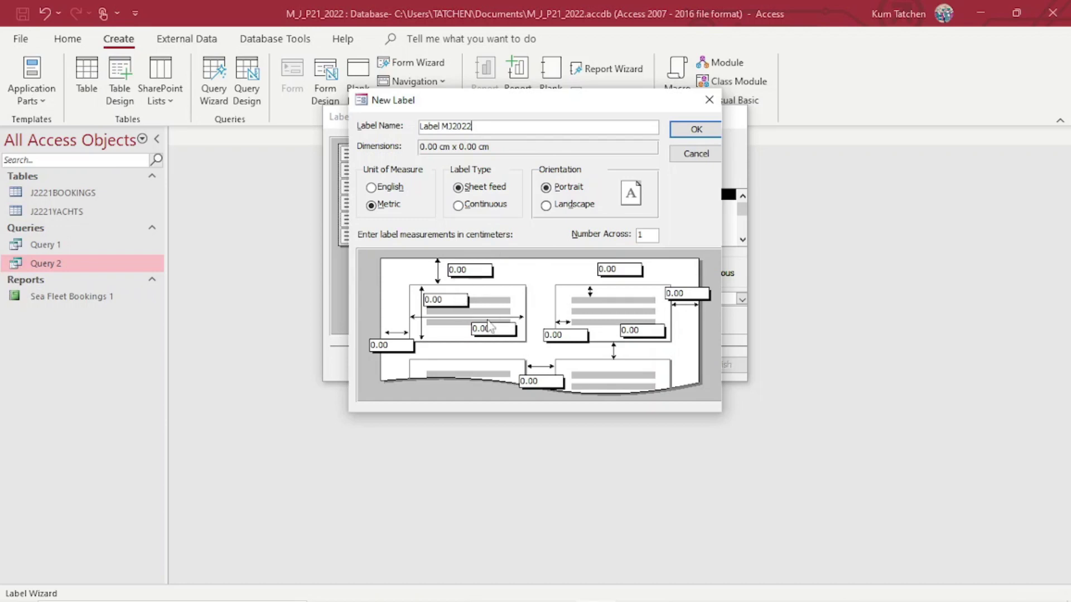
{"action": "left_click_drag", "start_coordinate": [495, 328], "coordinate": [483, 334]}
{"action": "key", "text": "Num_Lock"}
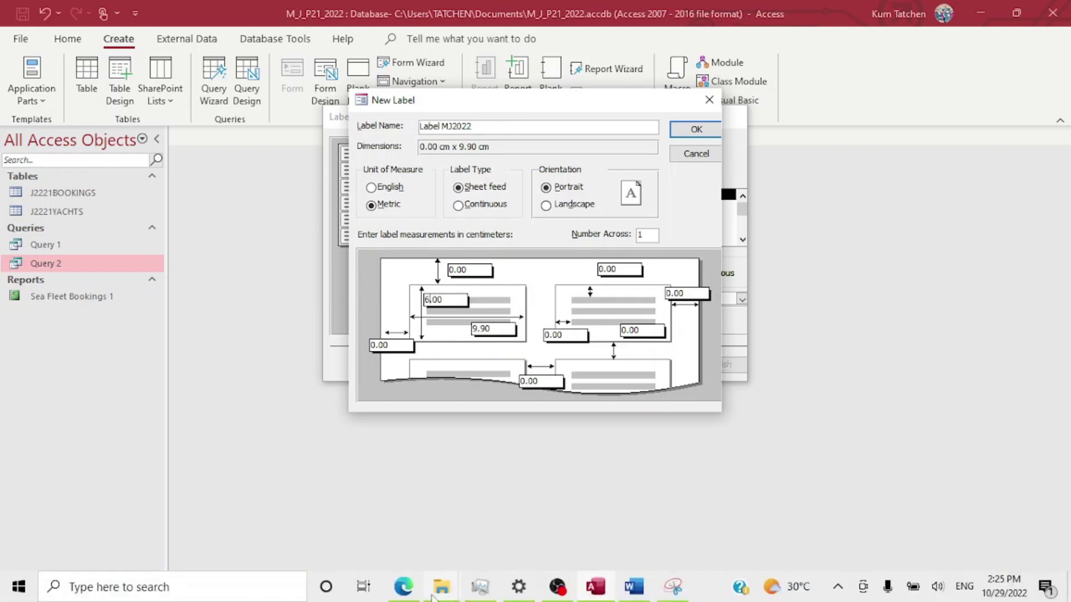
Enter a 6.77 cm label height and set two labels across.
{"action": "left_click", "coordinate": [418, 595]}
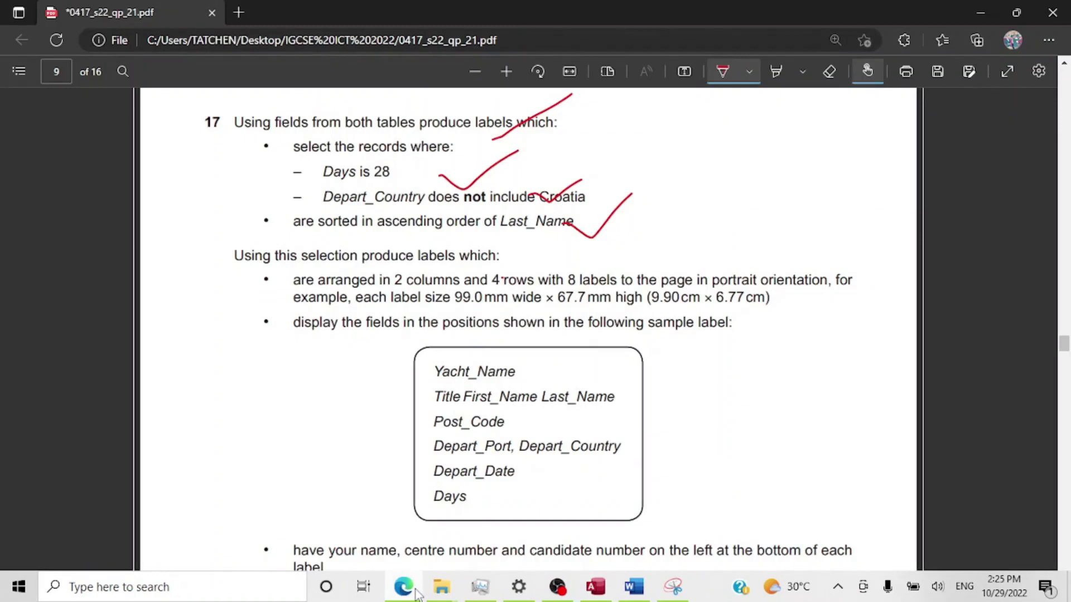
{"action": "left_click", "coordinate": [415, 595]}
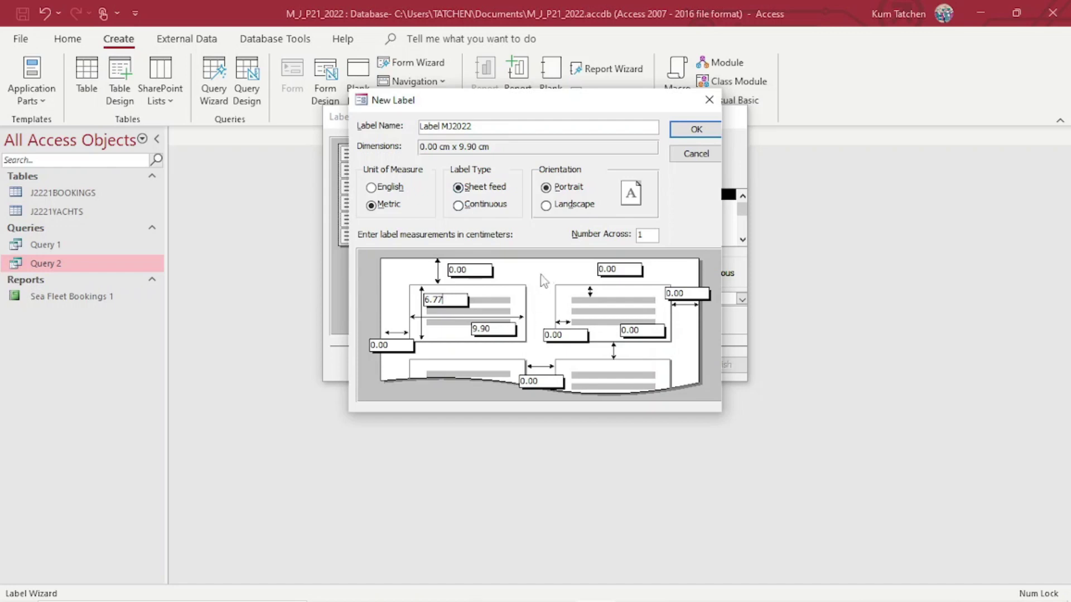
{"action": "left_click", "coordinate": [478, 266]}
{"action": "left_click", "coordinate": [695, 133]}
{"action": "left_click", "coordinate": [650, 235]}
Save Label MJ2022, accepting margins increased to 0.76 cm.
{"action": "left_click", "coordinate": [418, 592]}
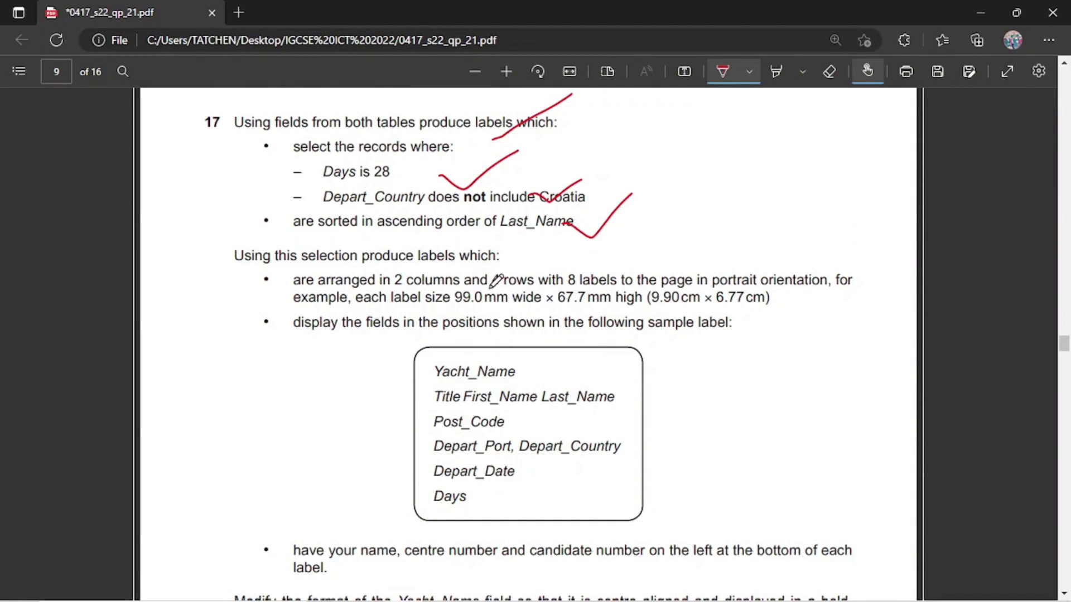
{"action": "left_click_drag", "start_coordinate": [394, 290], "coordinate": [516, 286]}
{"action": "mouse_move", "coordinate": [482, 598]}
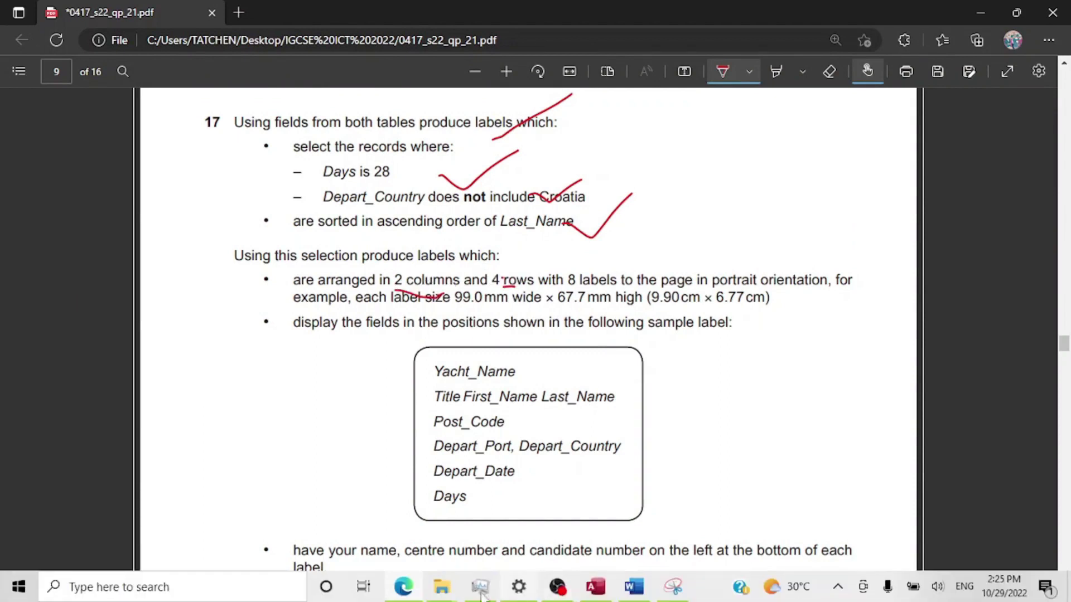
{"action": "left_click", "coordinate": [595, 586]}
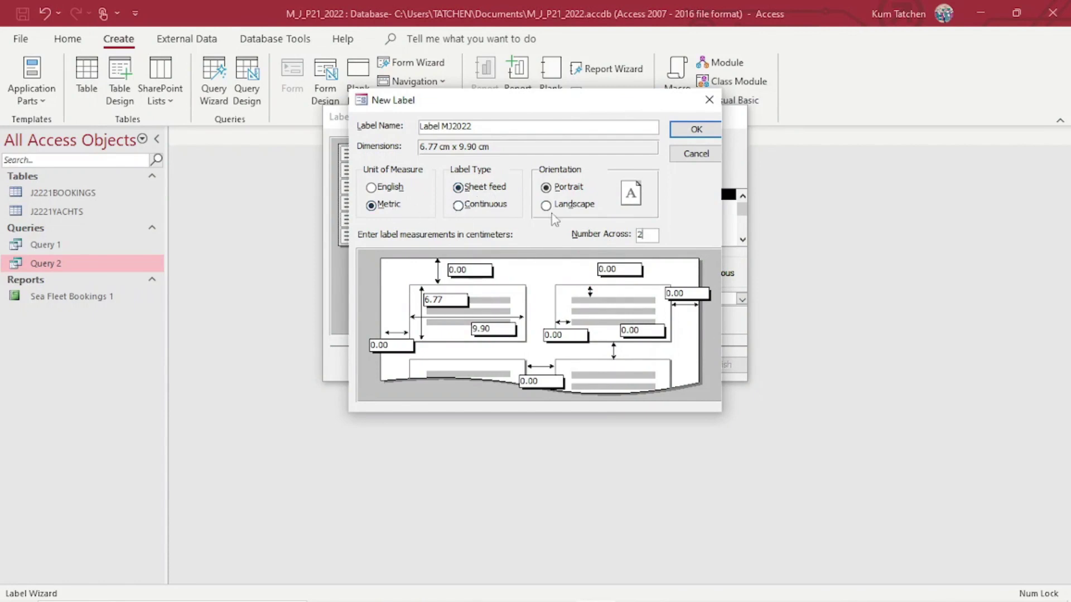
{"action": "mouse_move", "coordinate": [512, 595]}
{"action": "left_click", "coordinate": [405, 587]}
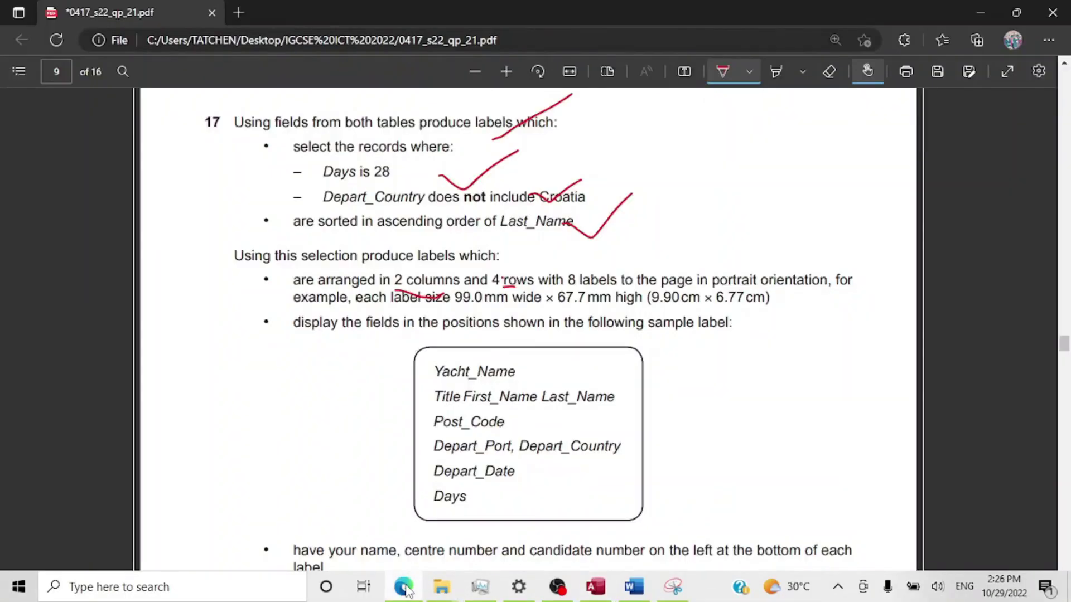
{"action": "left_click", "coordinate": [405, 588]}
{"action": "left_click", "coordinate": [696, 129]}
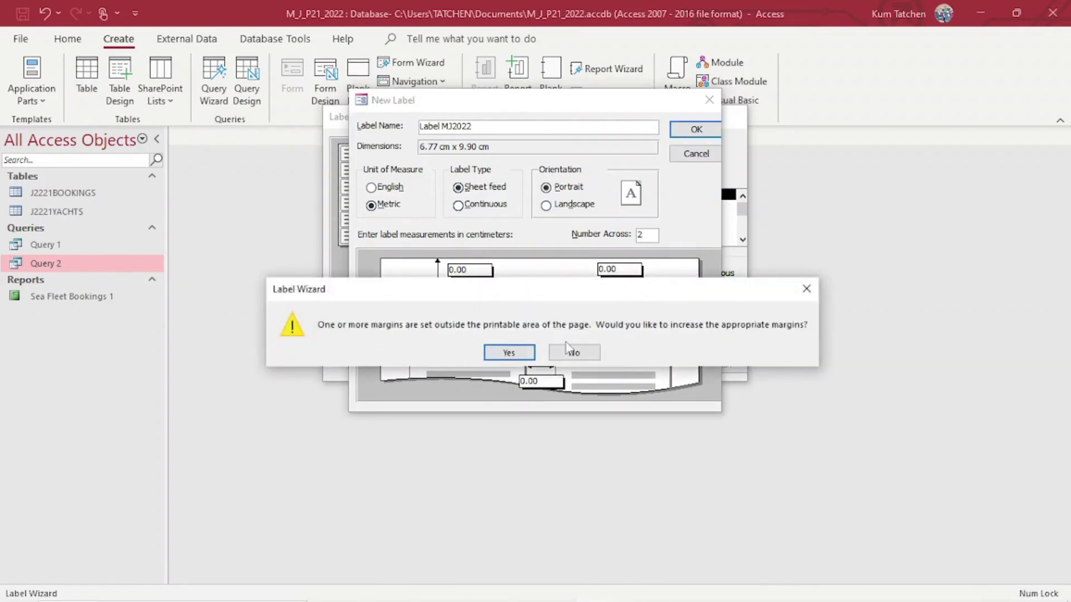
{"action": "left_click", "coordinate": [514, 359]}
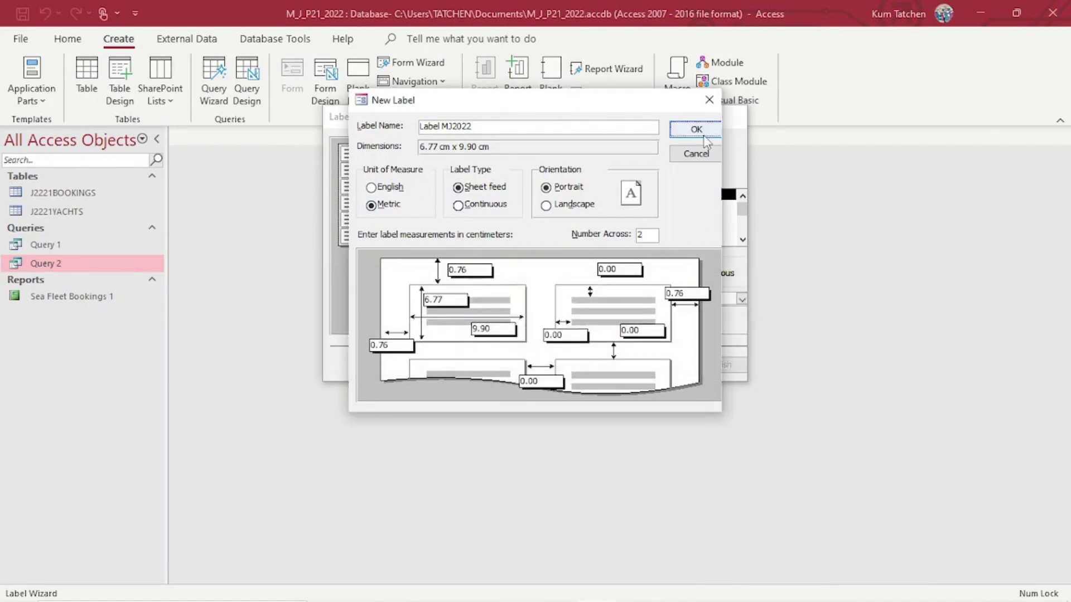
{"action": "left_click", "coordinate": [696, 129]}
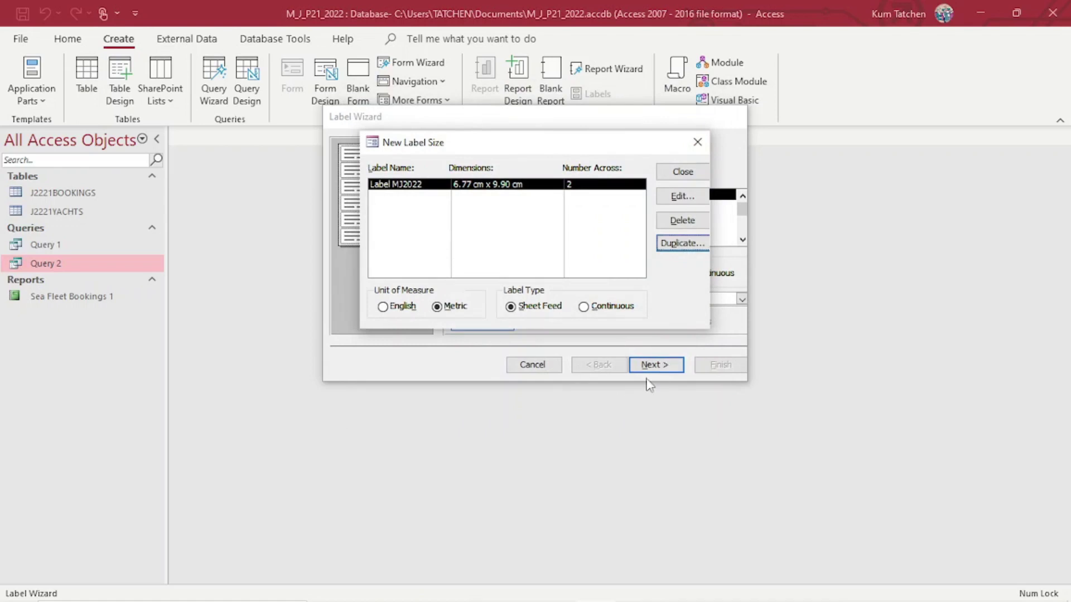
Choose the Label MJ2022 size (6.77 x 9.90 cm) and keep the default font.
{"action": "left_click", "coordinate": [683, 172]}
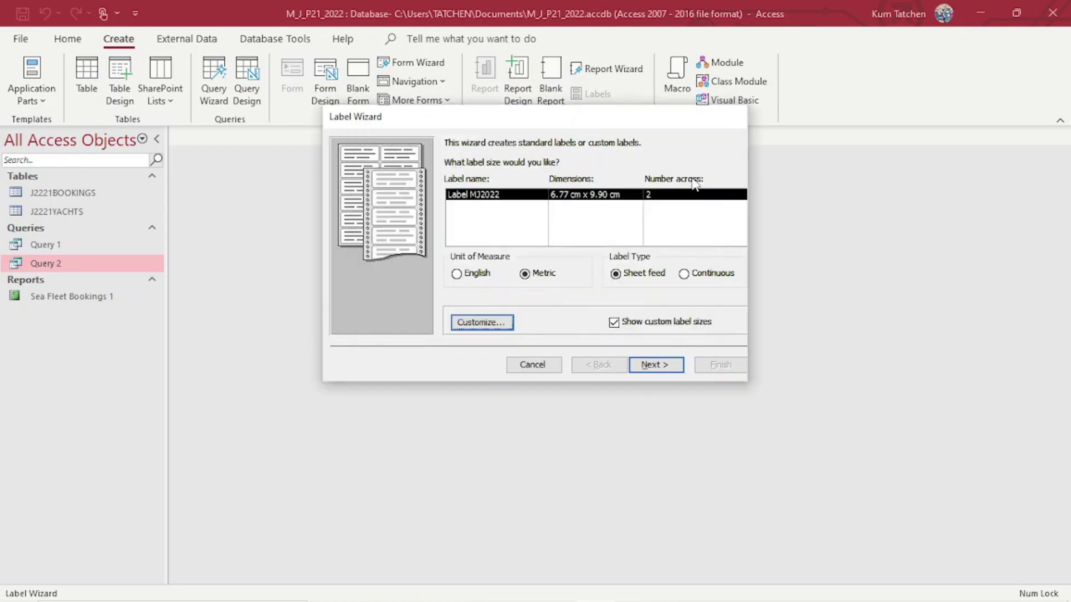
{"action": "left_click", "coordinate": [655, 365]}
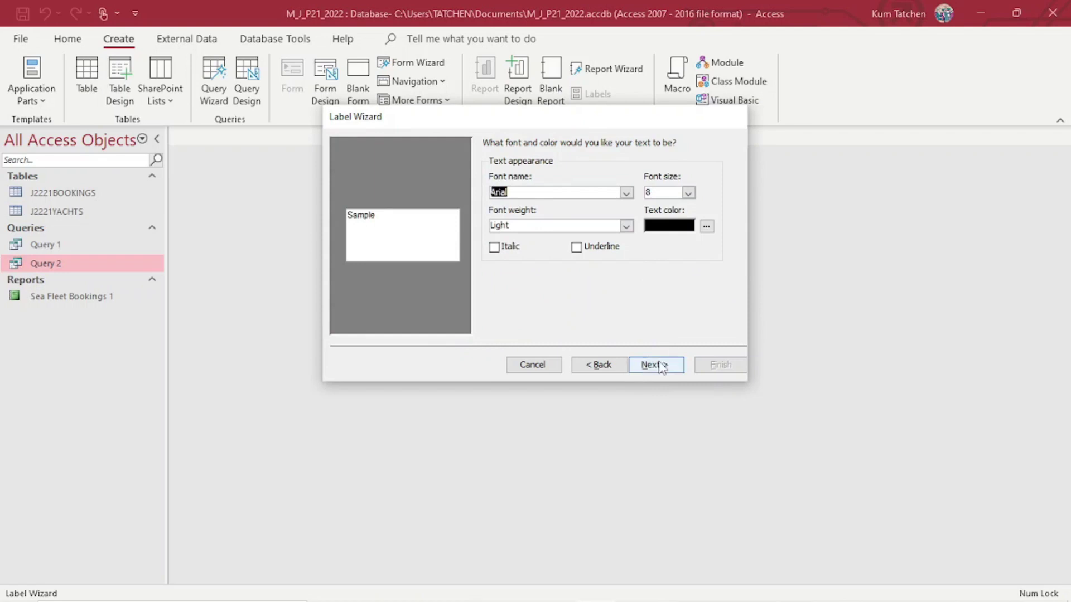
{"action": "left_click", "coordinate": [660, 365]}
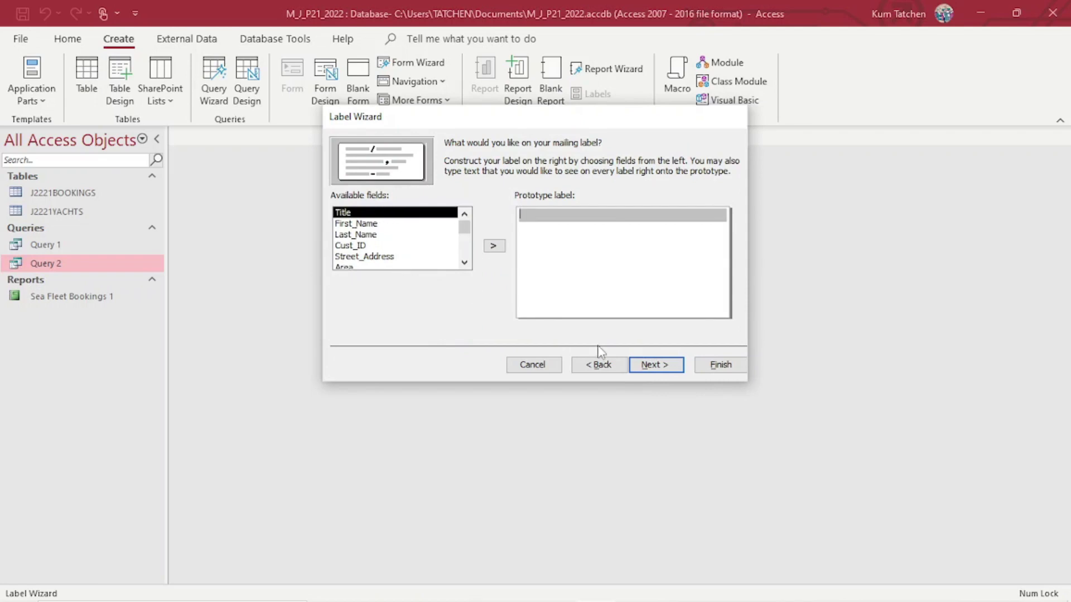
Check the required label fields, then add Yacht_Name to the prototype label.
{"action": "left_click", "coordinate": [404, 585]}
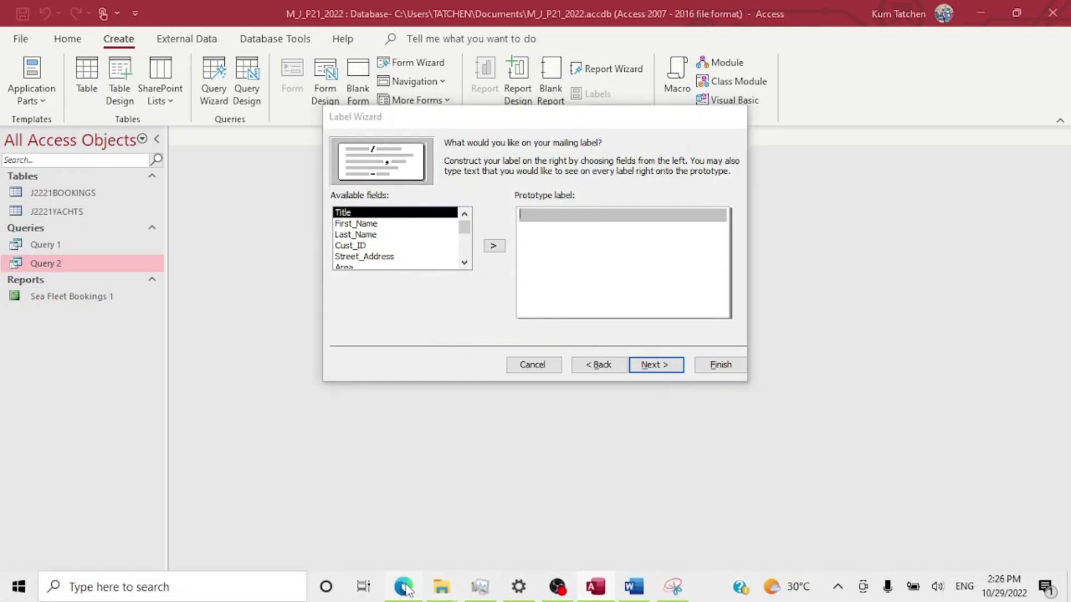
{"action": "left_click_drag", "start_coordinate": [590, 329], "coordinate": [626, 299]}
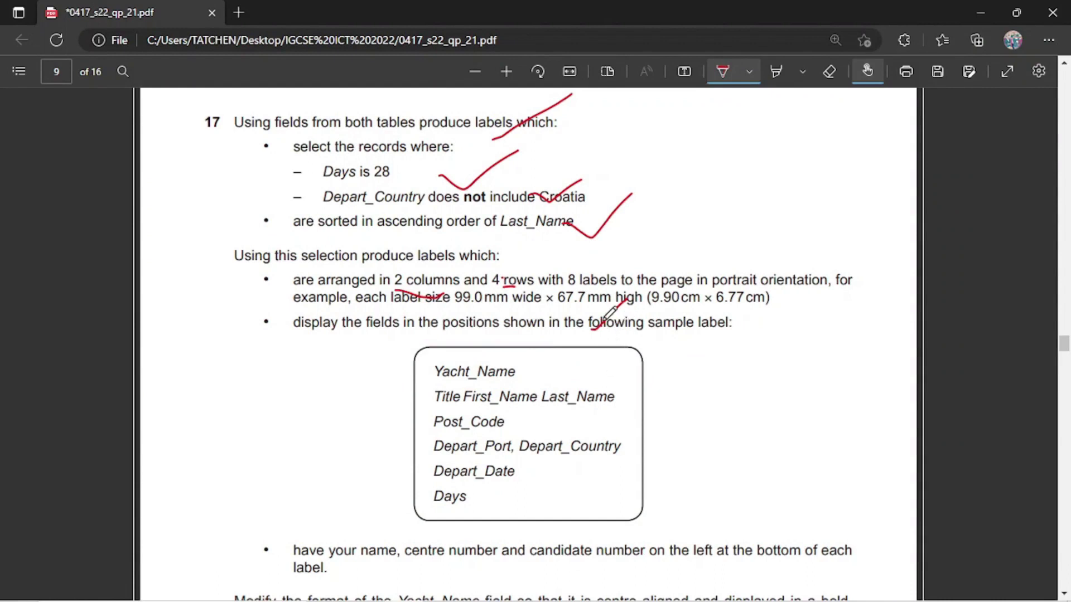
{"action": "mouse_move", "coordinate": [528, 595]}
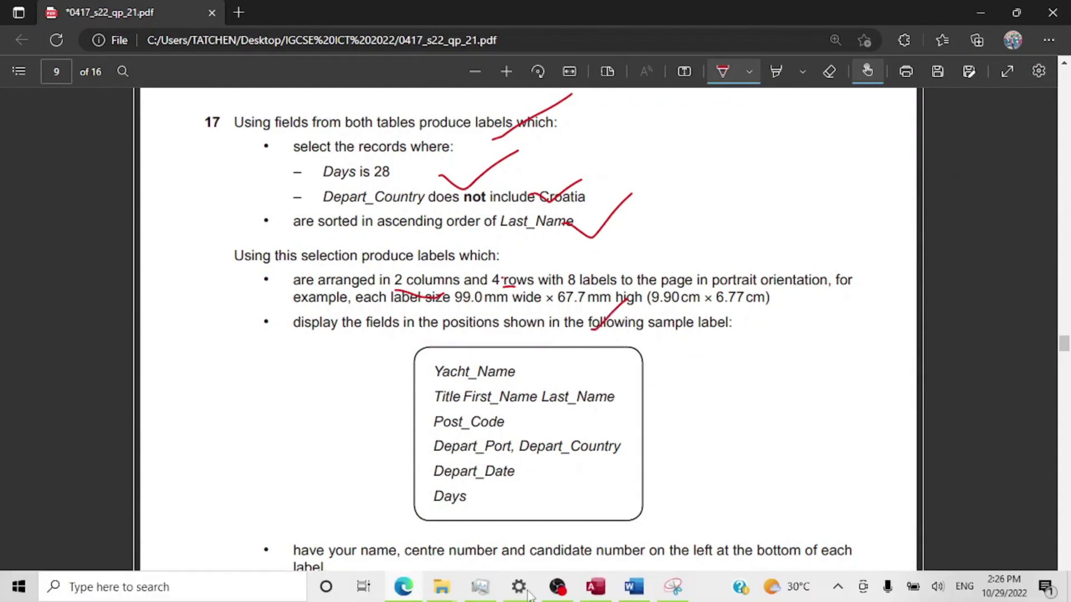
{"action": "left_click", "coordinate": [596, 587]}
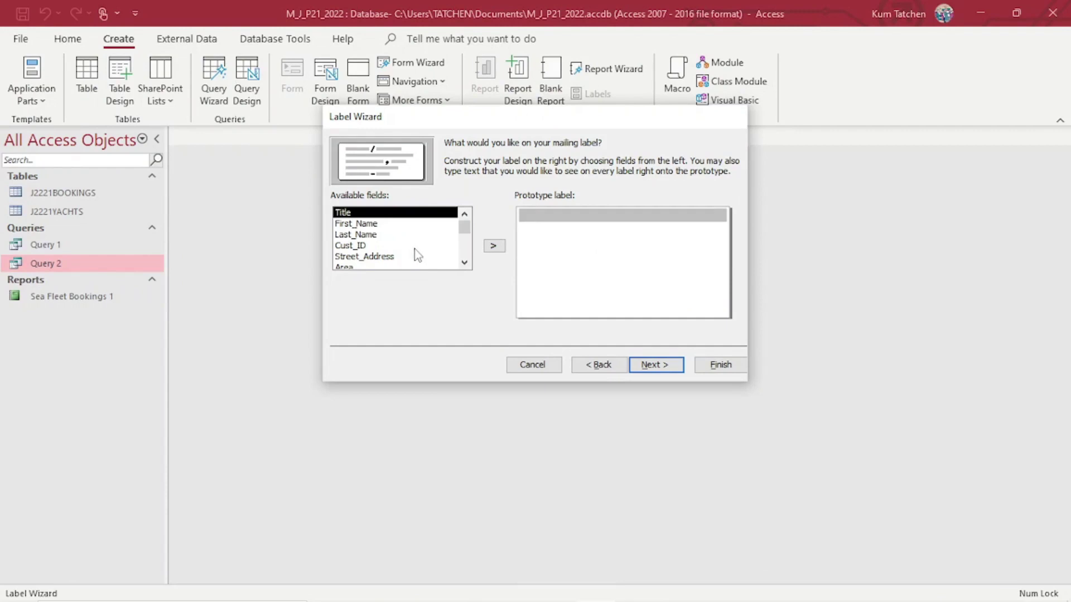
{"action": "scroll", "coordinate": [416, 251], "scroll_direction": "down", "scroll_amount": 1}
{"action": "scroll", "coordinate": [418, 251], "scroll_direction": "down", "scroll_amount": 1}
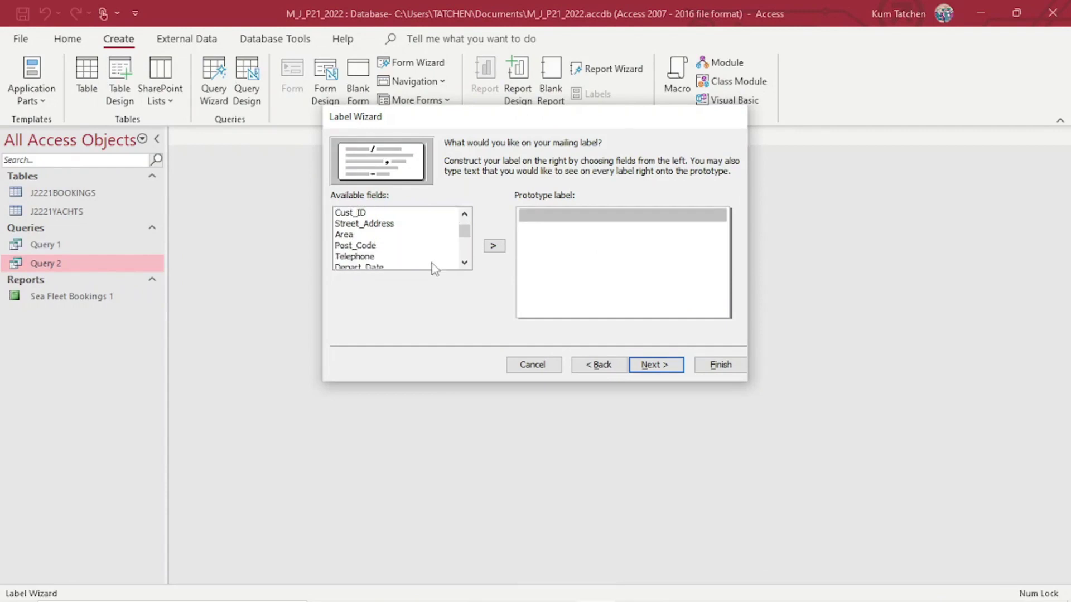
{"action": "scroll", "coordinate": [432, 265], "scroll_direction": "down", "scroll_amount": 2}
{"action": "left_click", "coordinate": [372, 257]}
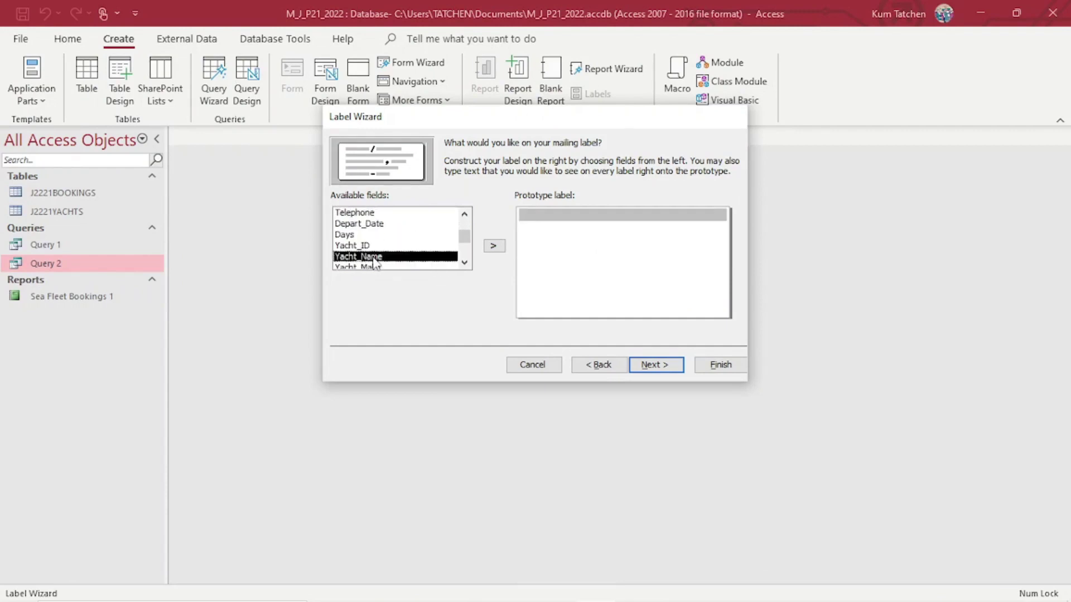
{"action": "left_click", "coordinate": [494, 246]}
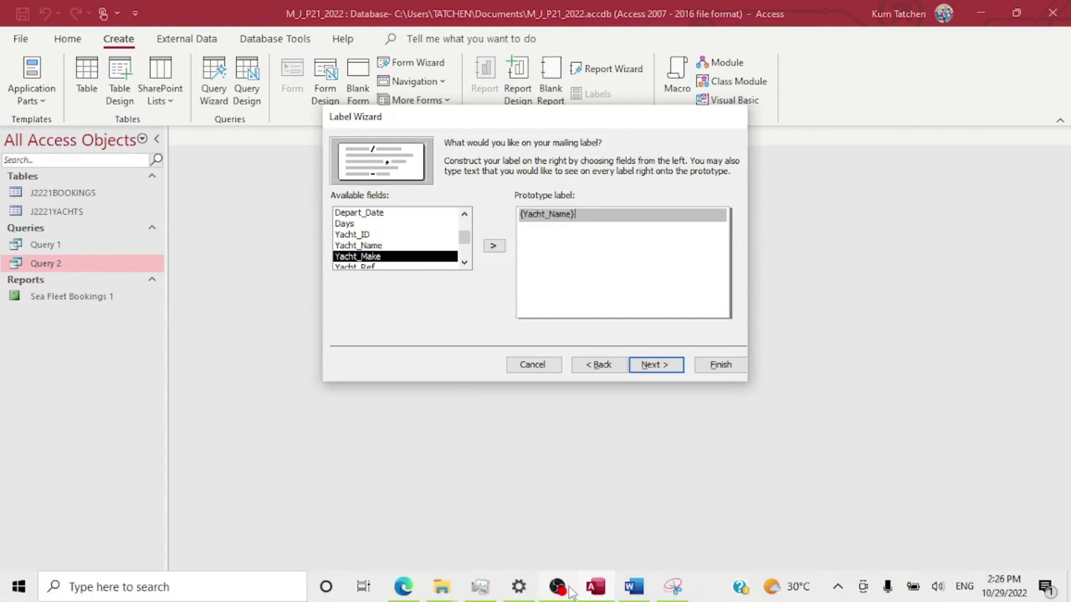
Add Title and First_Name, then delete the misplaced fields from the first line.
{"action": "mouse_move", "coordinate": [600, 589]}
{"action": "mouse_move", "coordinate": [403, 586]}
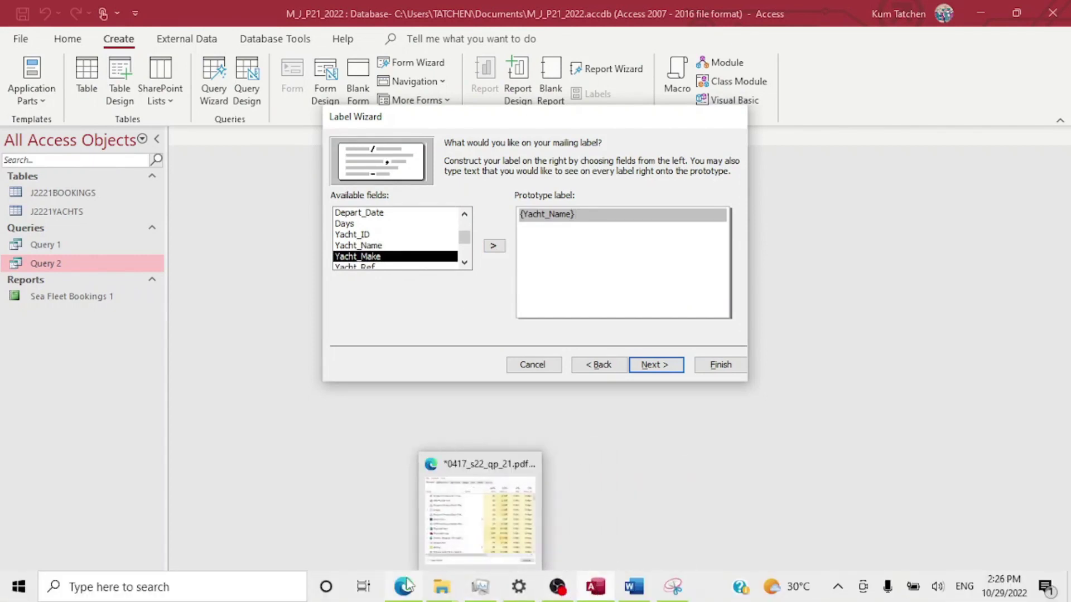
{"action": "left_click", "coordinate": [404, 529]}
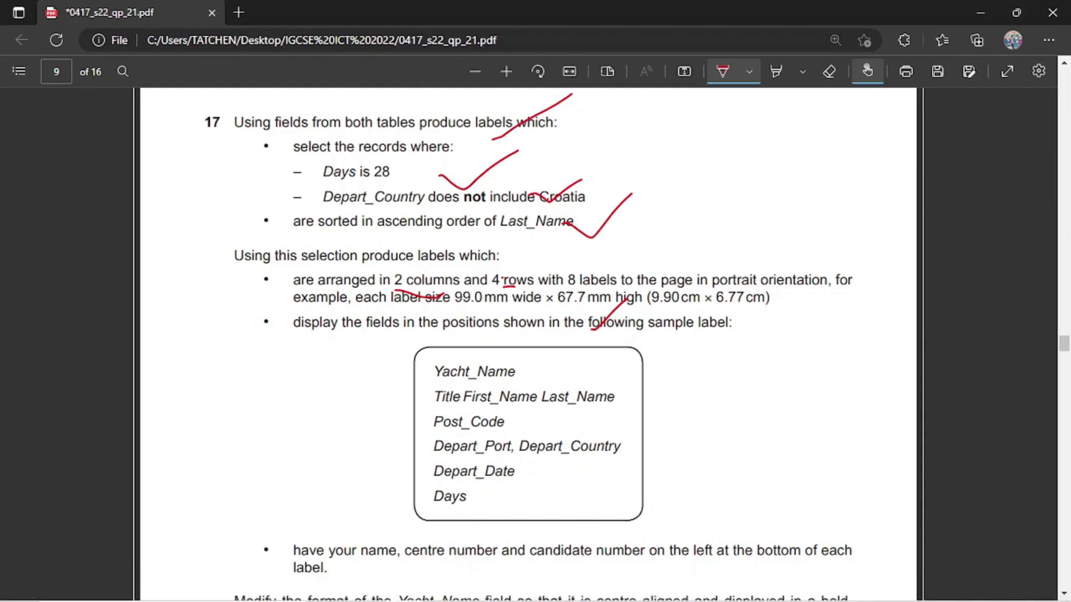
{"action": "left_click", "coordinate": [593, 588]}
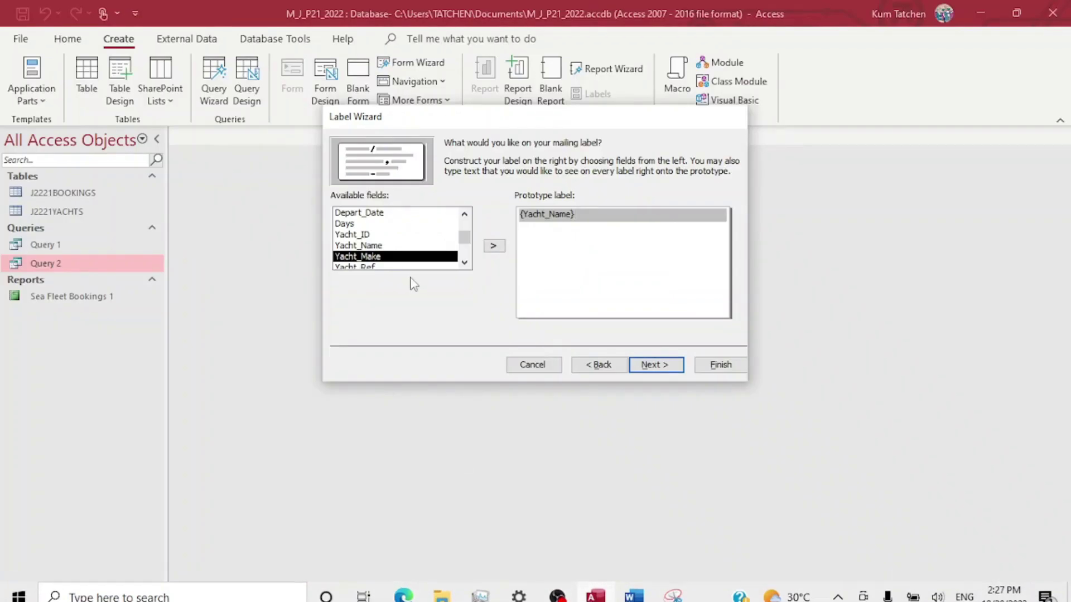
{"action": "scroll", "coordinate": [380, 235], "scroll_direction": "up", "scroll_amount": 3}
{"action": "scroll", "coordinate": [375, 223], "scroll_direction": "up", "scroll_amount": 1}
{"action": "left_click", "coordinate": [379, 212]}
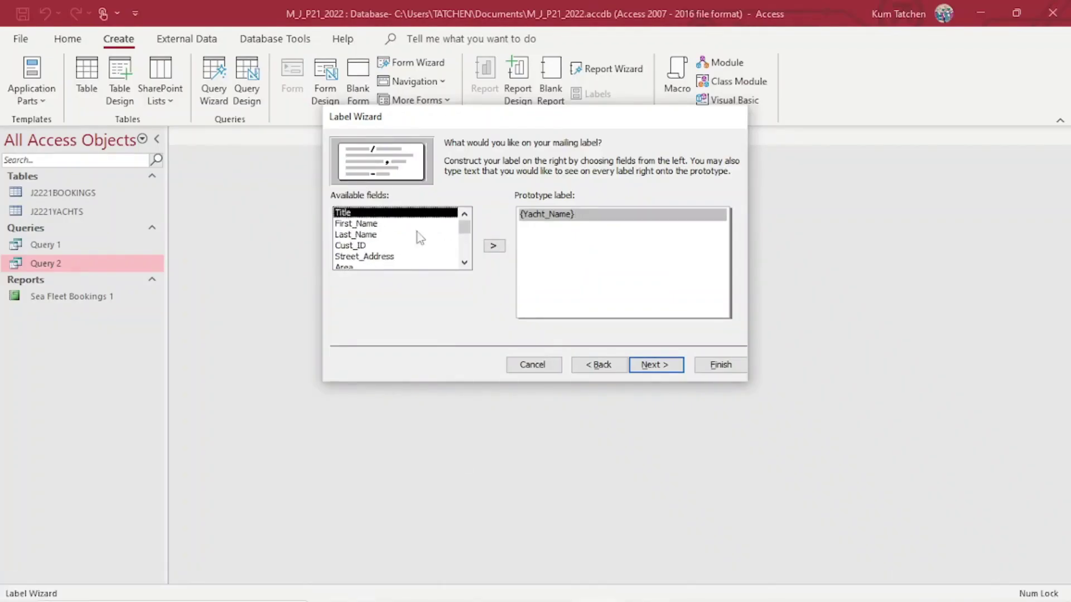
{"action": "left_click", "coordinate": [493, 246]}
{"action": "left_click", "coordinate": [500, 248]}
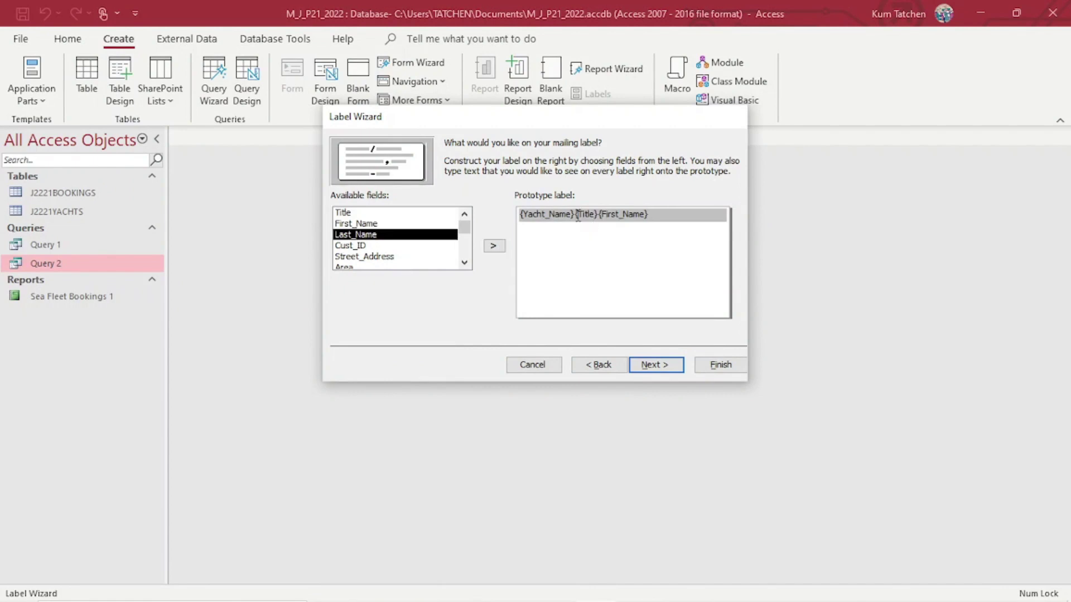
{"action": "key", "text": "Return"}
{"action": "left_click_drag", "start_coordinate": [651, 218], "coordinate": [586, 212]}
{"action": "key", "text": "BackSpace"}
{"action": "key", "text": "BackSpace"}
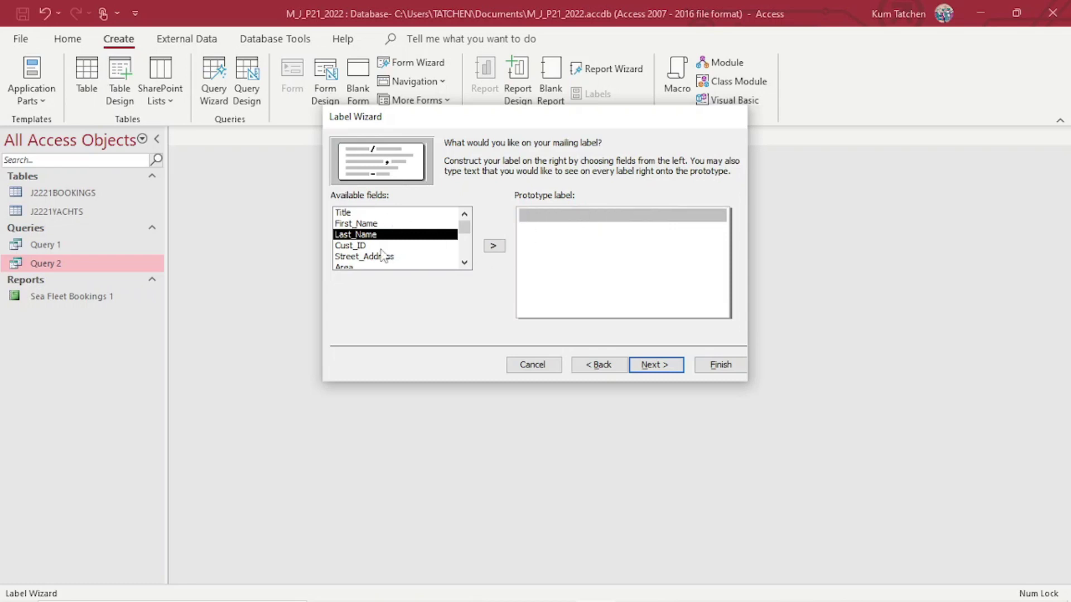
Put Yacht_Name back as the label's first line.
{"action": "scroll", "coordinate": [381, 253], "scroll_direction": "down", "scroll_amount": 5}
{"action": "scroll", "coordinate": [387, 255], "scroll_direction": "up", "scroll_amount": 1}
{"action": "left_click", "coordinate": [368, 212]}
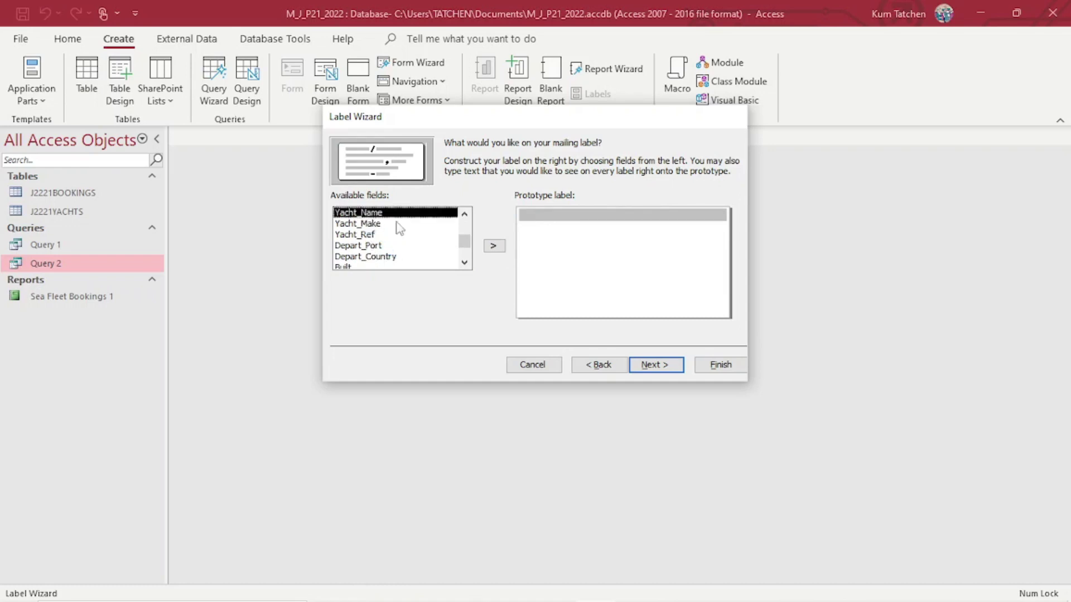
{"action": "left_click", "coordinate": [494, 245]}
{"action": "key", "text": "Return"}
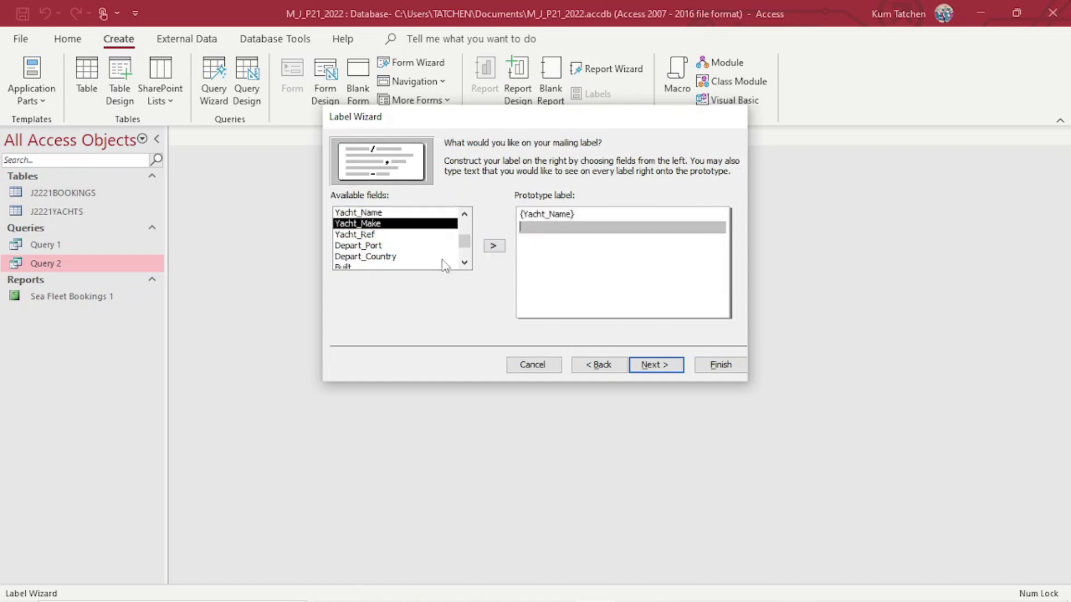
Add Title, First_Name and Last_Name as the label's second line.
{"action": "scroll", "coordinate": [388, 247], "scroll_direction": "up", "scroll_amount": 2}
{"action": "scroll", "coordinate": [377, 242], "scroll_direction": "up", "scroll_amount": 4}
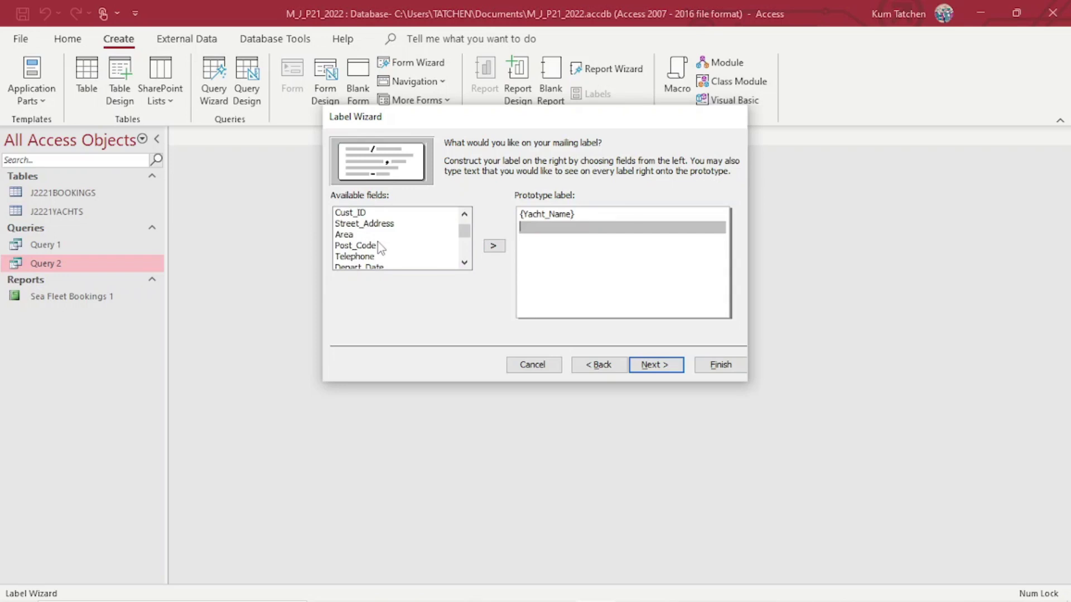
{"action": "left_click", "coordinate": [361, 218]}
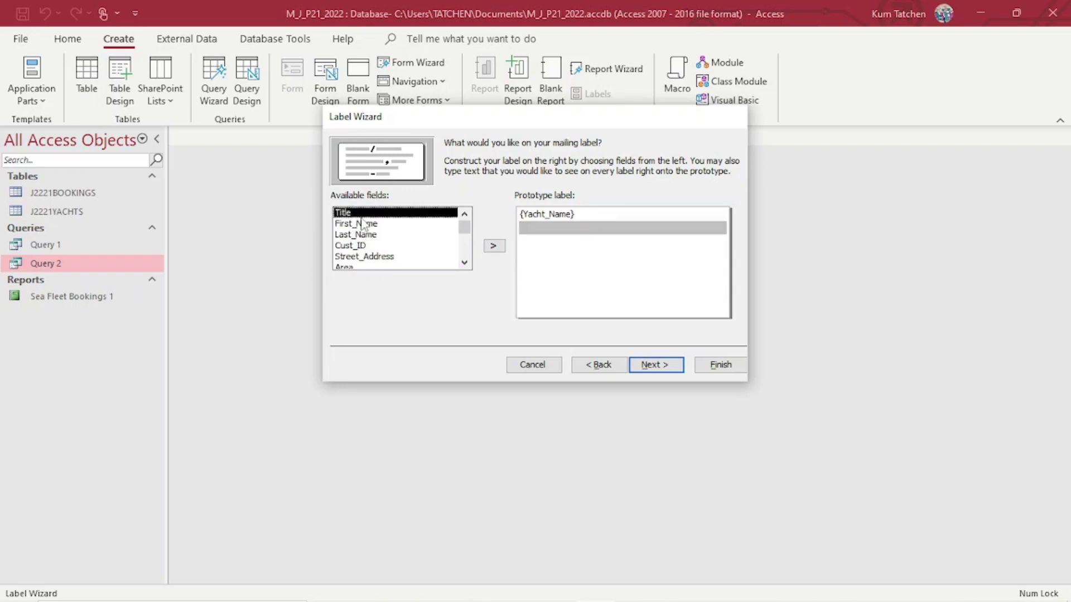
{"action": "left_click", "coordinate": [492, 247]}
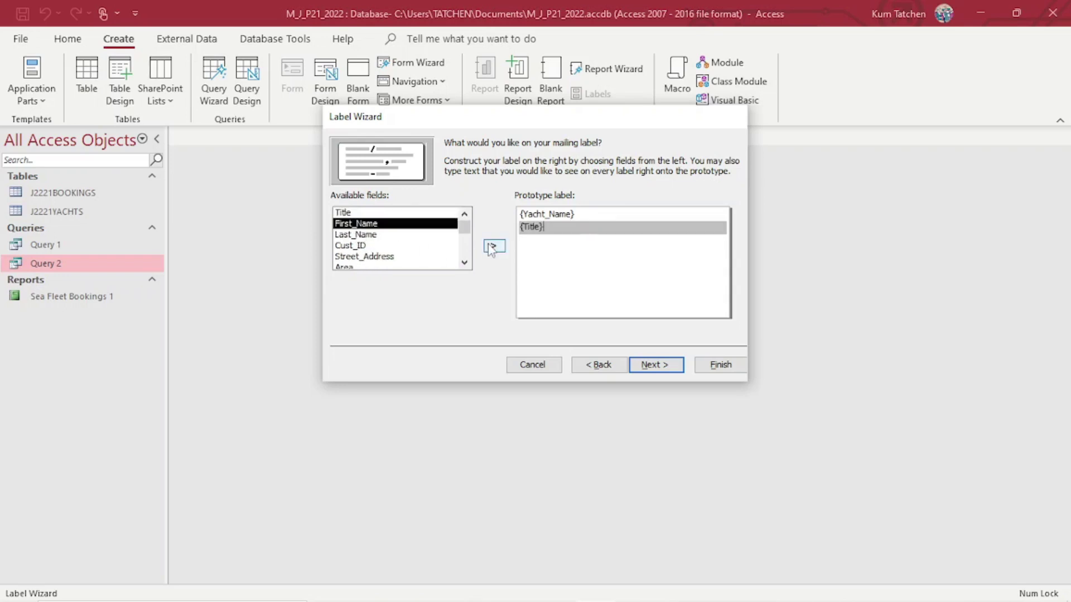
{"action": "left_click", "coordinate": [492, 247]}
{"action": "left_click", "coordinate": [492, 247]}
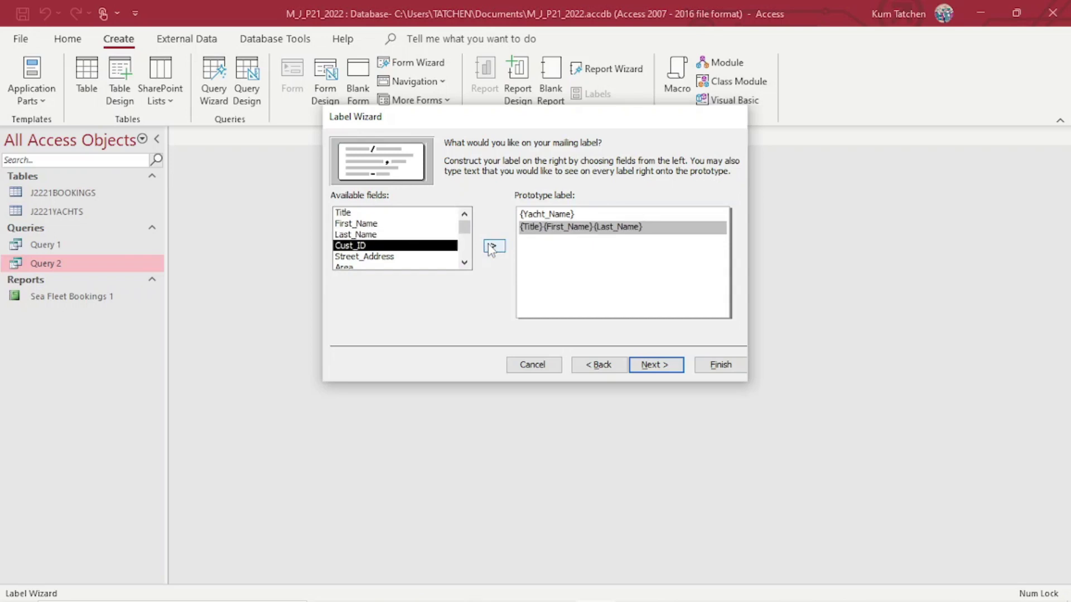
{"action": "left_click", "coordinate": [466, 264]}
{"action": "left_click", "coordinate": [466, 263]}
{"action": "left_click", "coordinate": [465, 264]}
{"action": "left_click", "coordinate": [466, 264]}
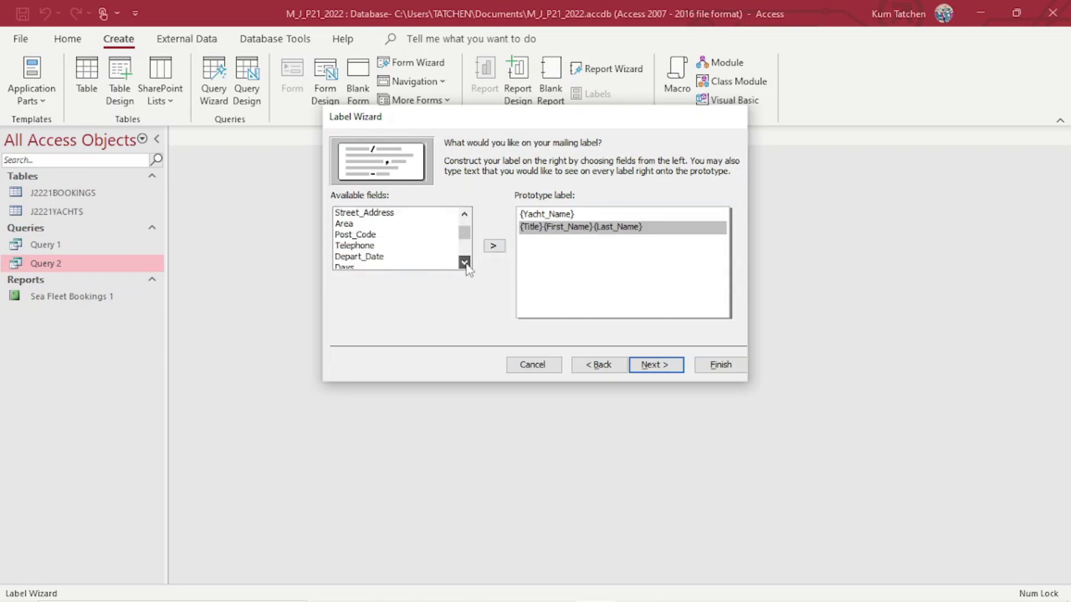
{"action": "left_click", "coordinate": [369, 250]}
{"action": "left_click", "coordinate": [648, 227]}
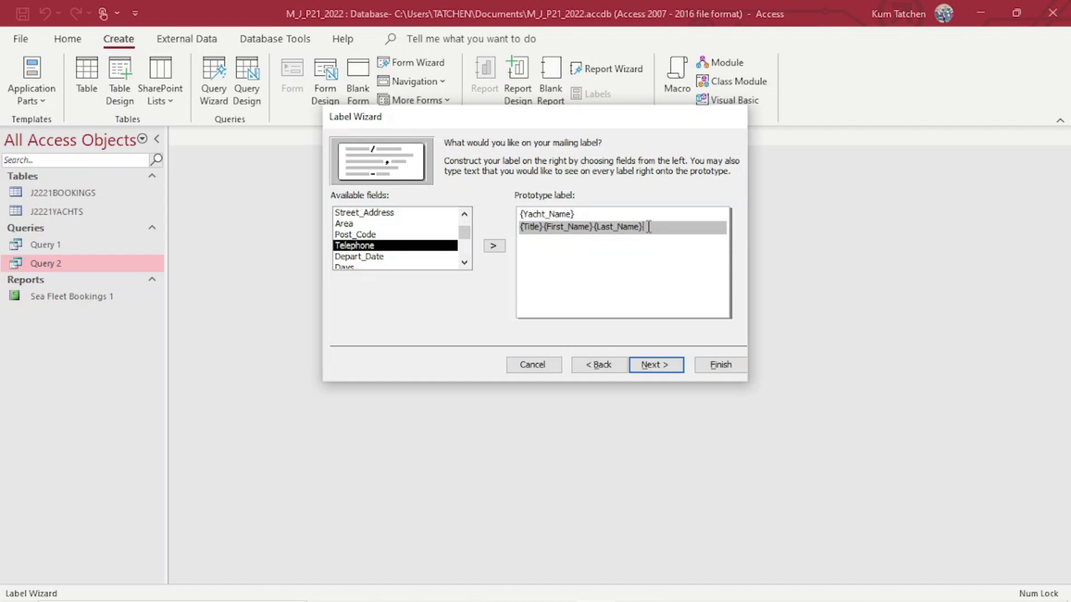
{"action": "key", "text": "Return"}
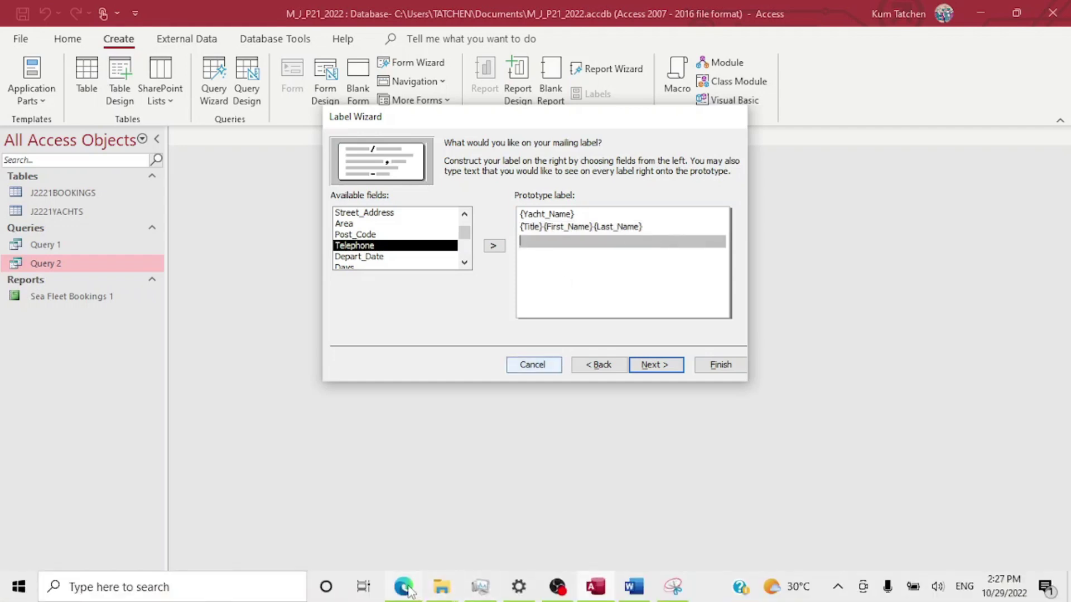
Add Post_Code as the label's third line.
{"action": "left_click", "coordinate": [407, 589]}
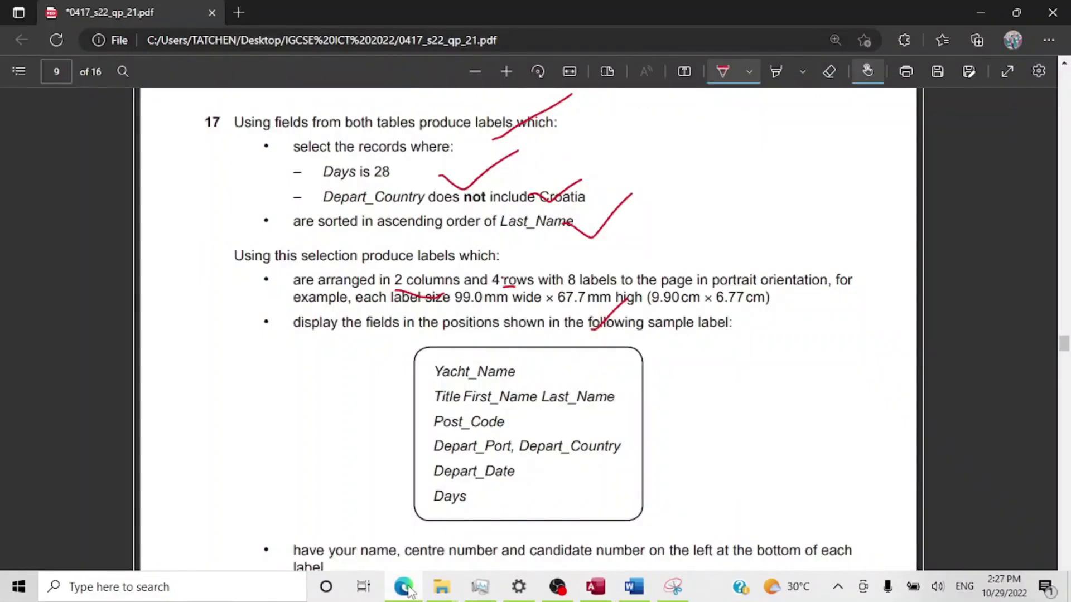
{"action": "left_click", "coordinate": [407, 589]}
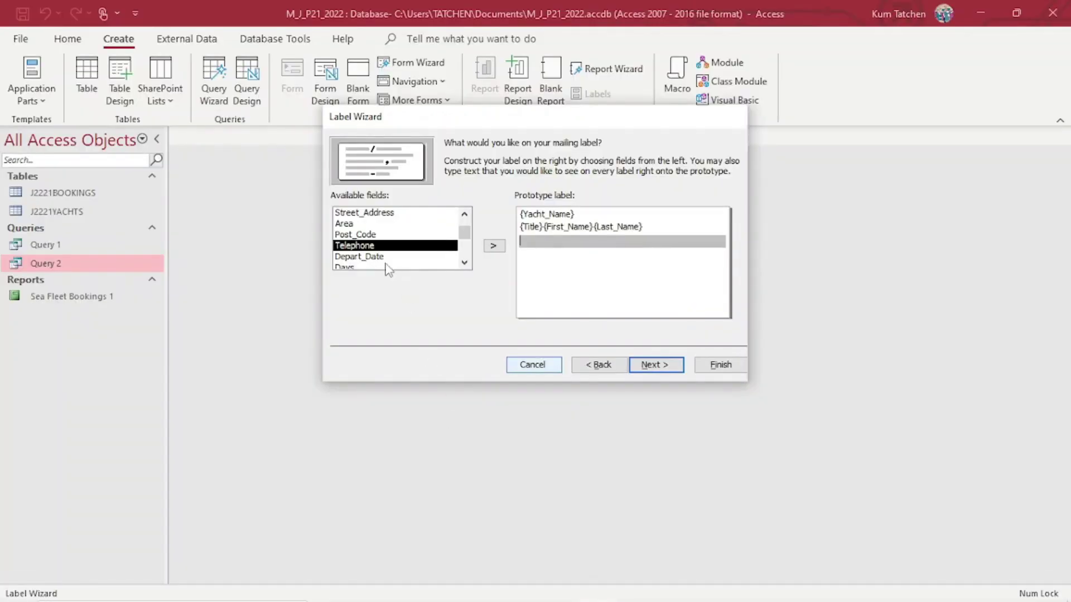
{"action": "left_click", "coordinate": [410, 234]}
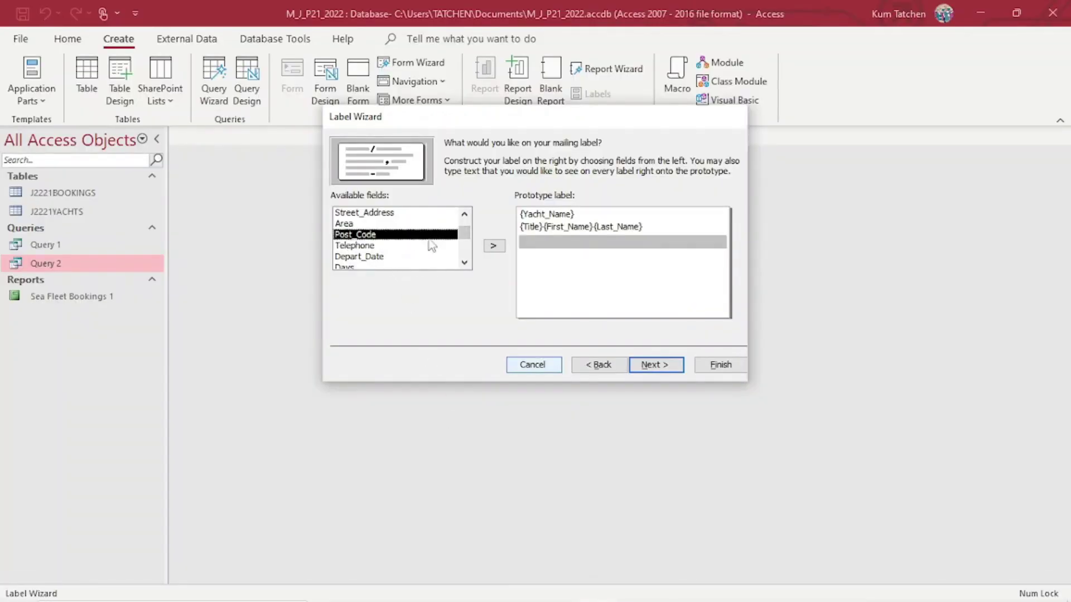
{"action": "left_click", "coordinate": [494, 247]}
{"action": "key", "text": "Return"}
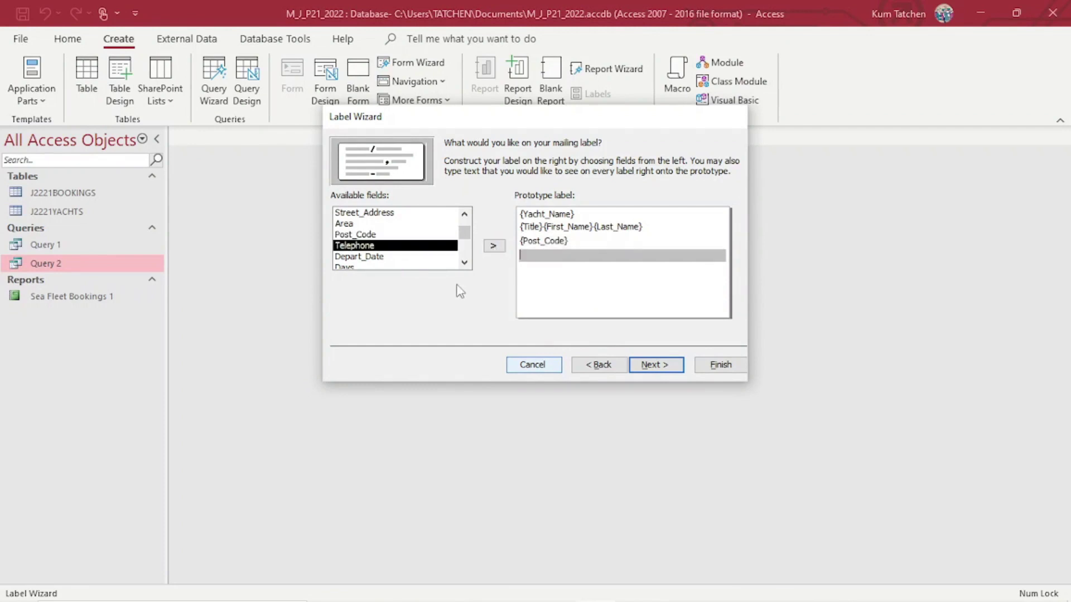
{"action": "left_click", "coordinate": [463, 265]}
{"action": "left_click", "coordinate": [463, 263]}
{"action": "left_click", "coordinate": [464, 262]}
Add Depart_Port to the fourth line and mark its comma before Depart_Country on the exam.
{"action": "left_click", "coordinate": [385, 256]}
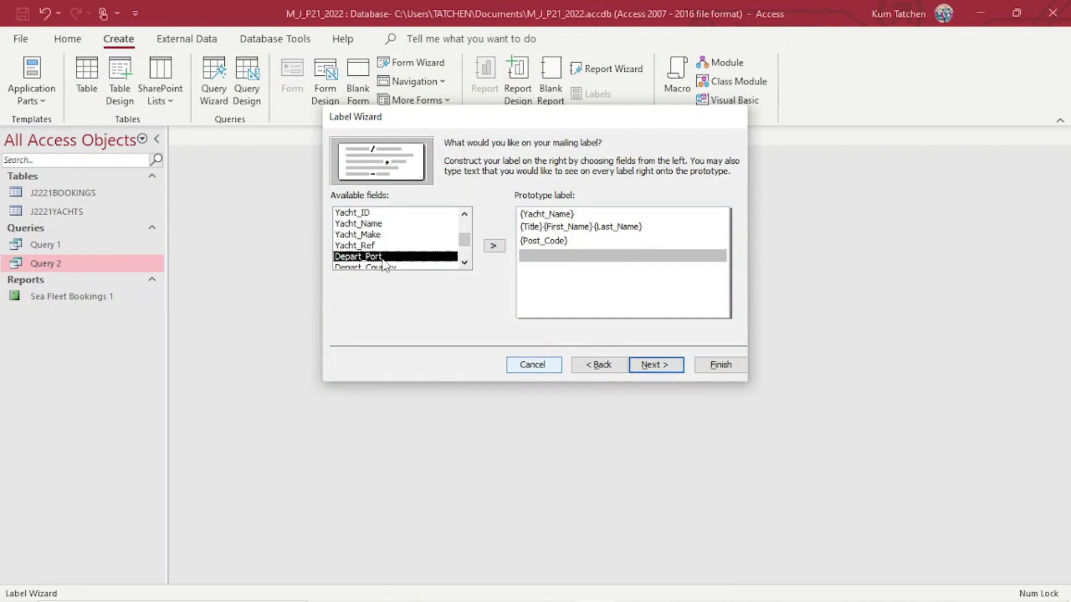
{"action": "left_click", "coordinate": [495, 246]}
{"action": "left_click", "coordinate": [404, 586]}
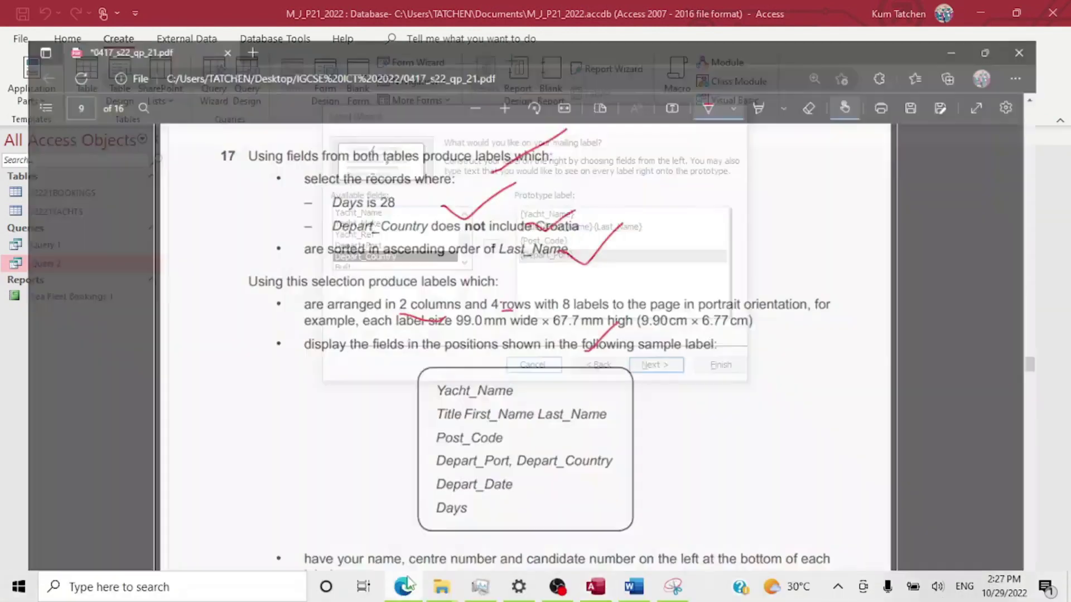
{"action": "left_click_drag", "start_coordinate": [520, 454], "coordinate": [508, 458]}
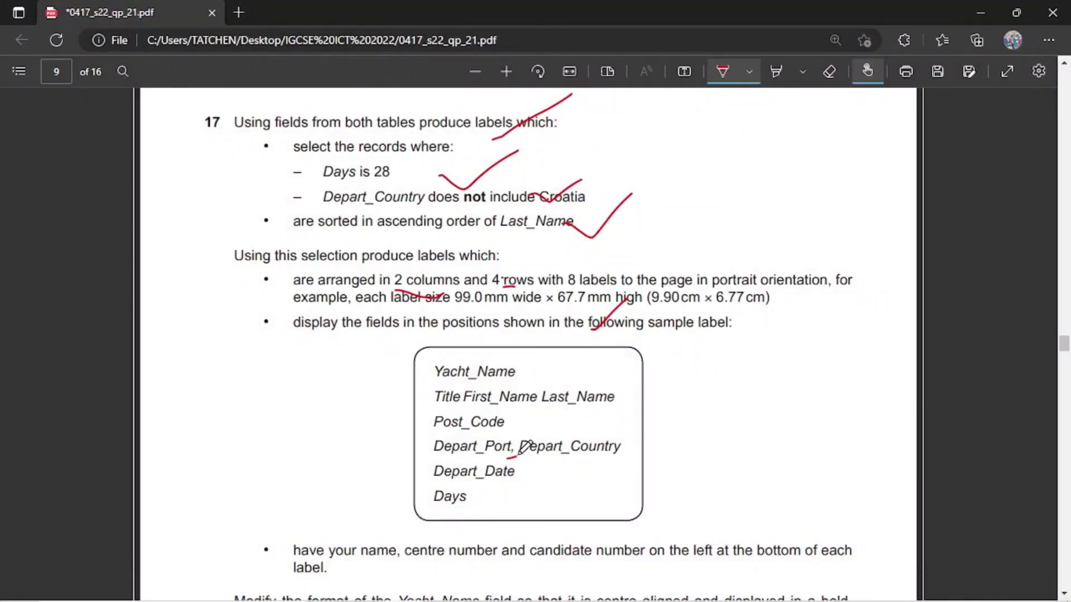
{"action": "mouse_move", "coordinate": [513, 599]}
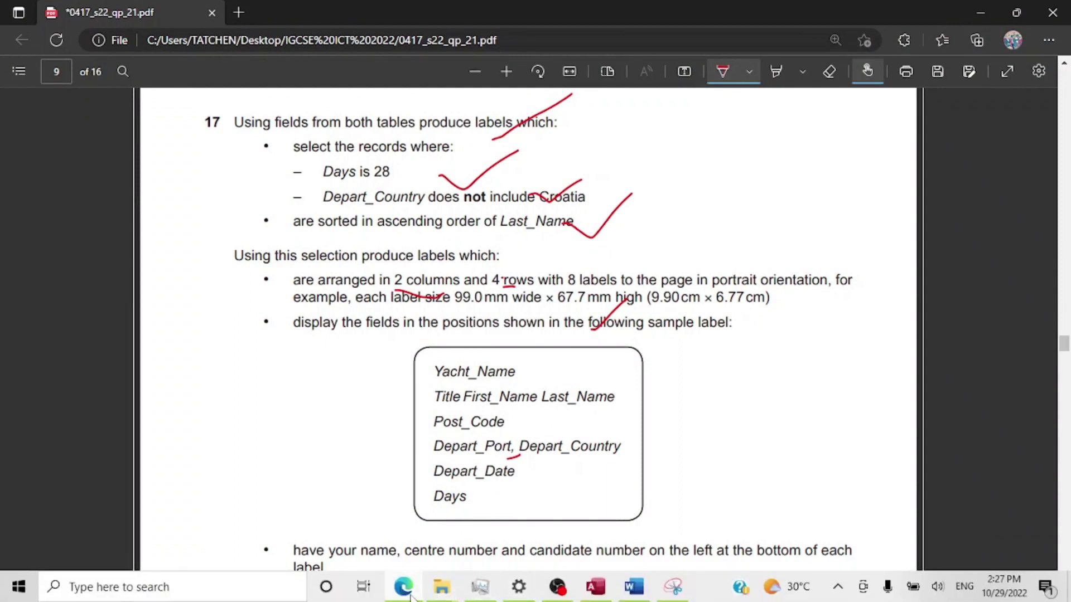
{"action": "mouse_move", "coordinate": [410, 595]}
Add Depart_Country after Depart_Port on the fourth line.
{"action": "left_click", "coordinate": [595, 588]}
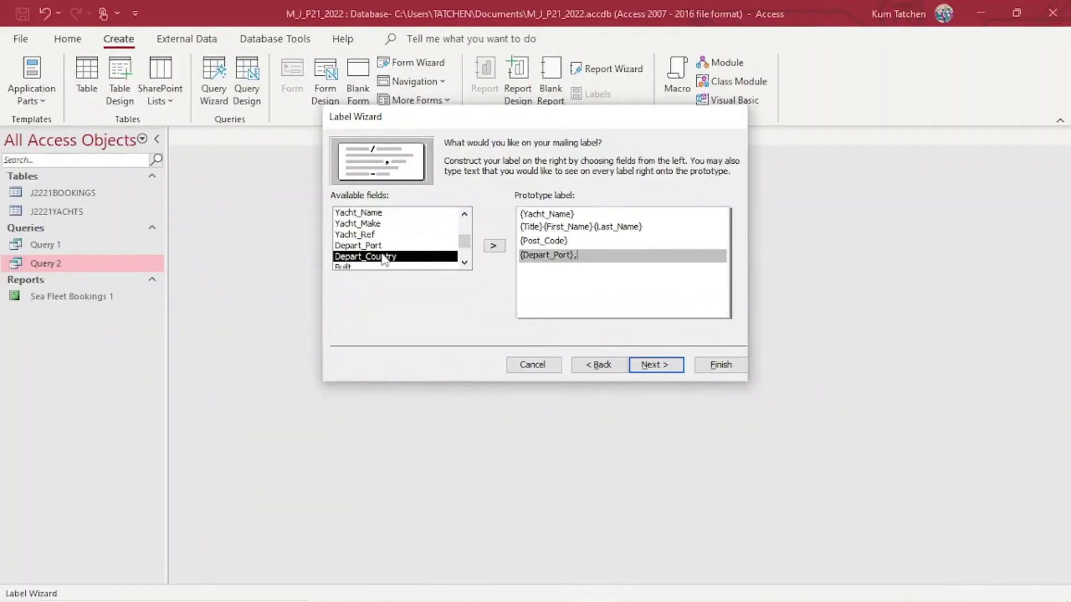
{"action": "left_click", "coordinate": [494, 246]}
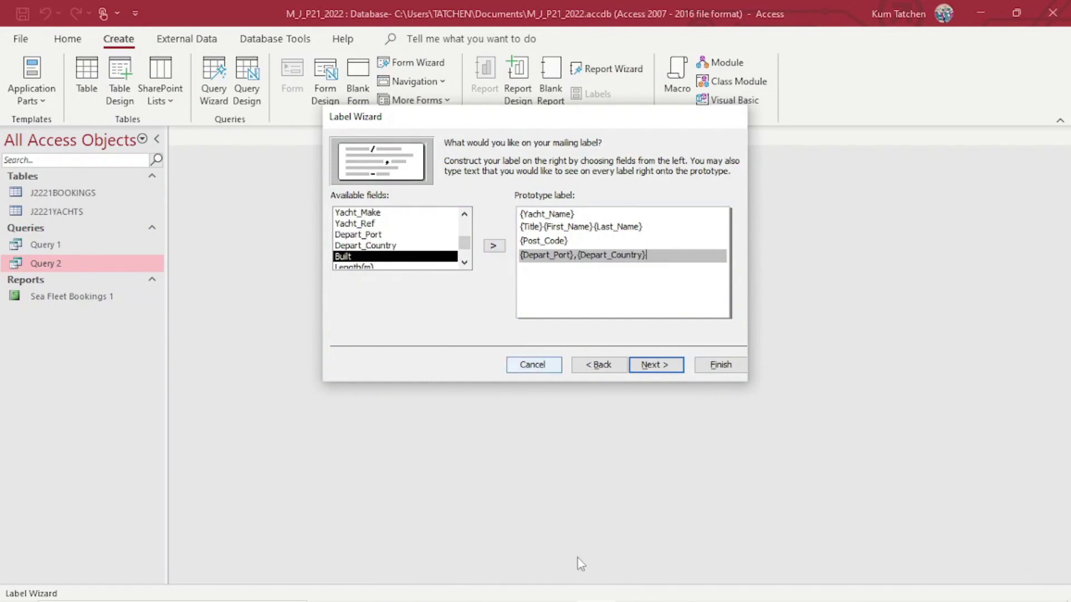
{"action": "left_click", "coordinate": [387, 581]}
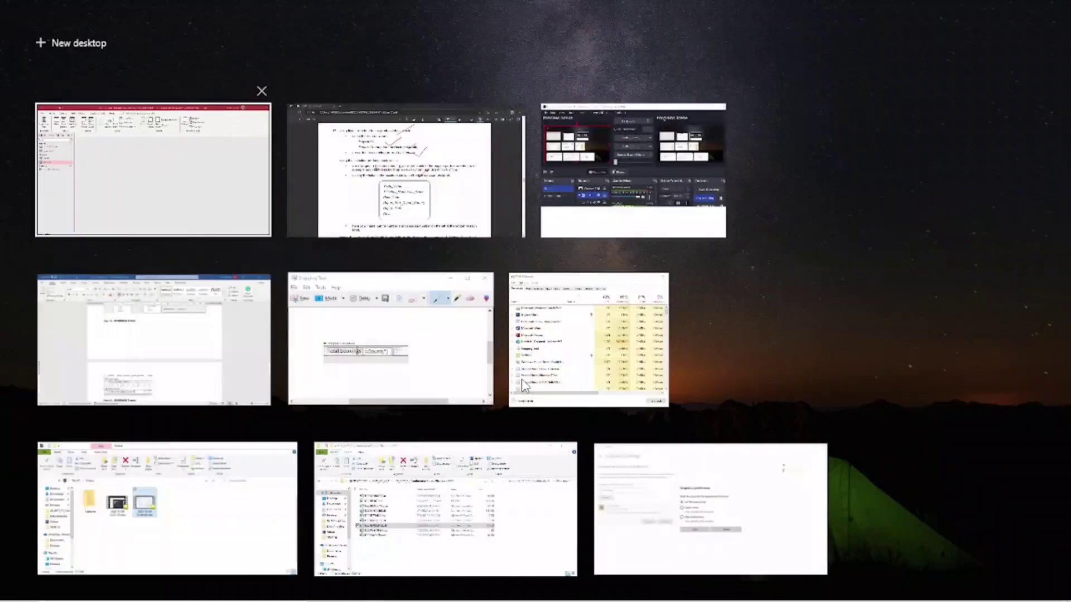
{"action": "left_click", "coordinate": [389, 178]}
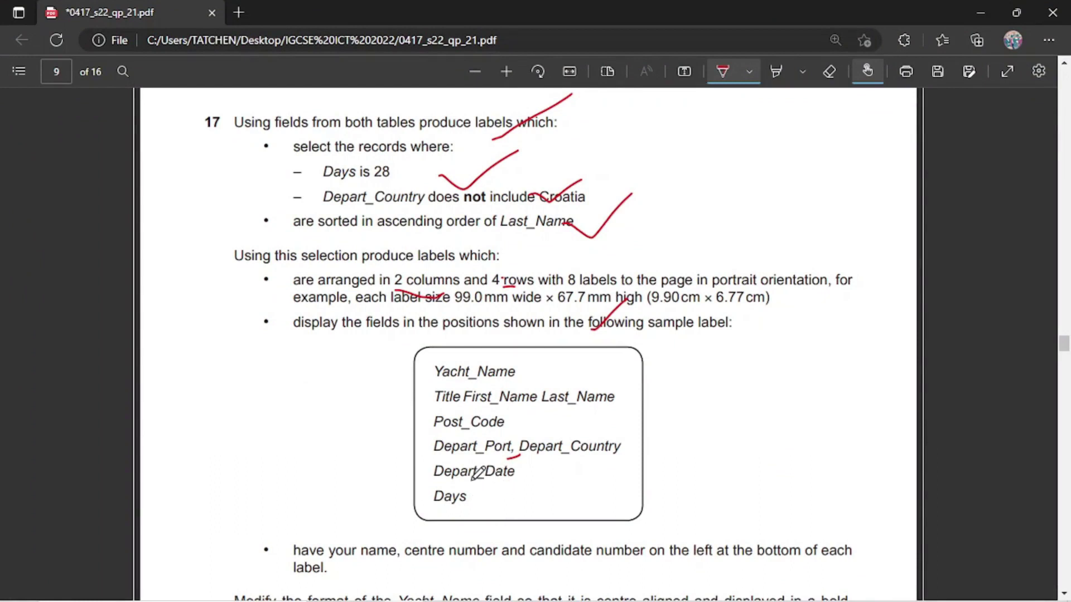
{"action": "mouse_move", "coordinate": [598, 584]}
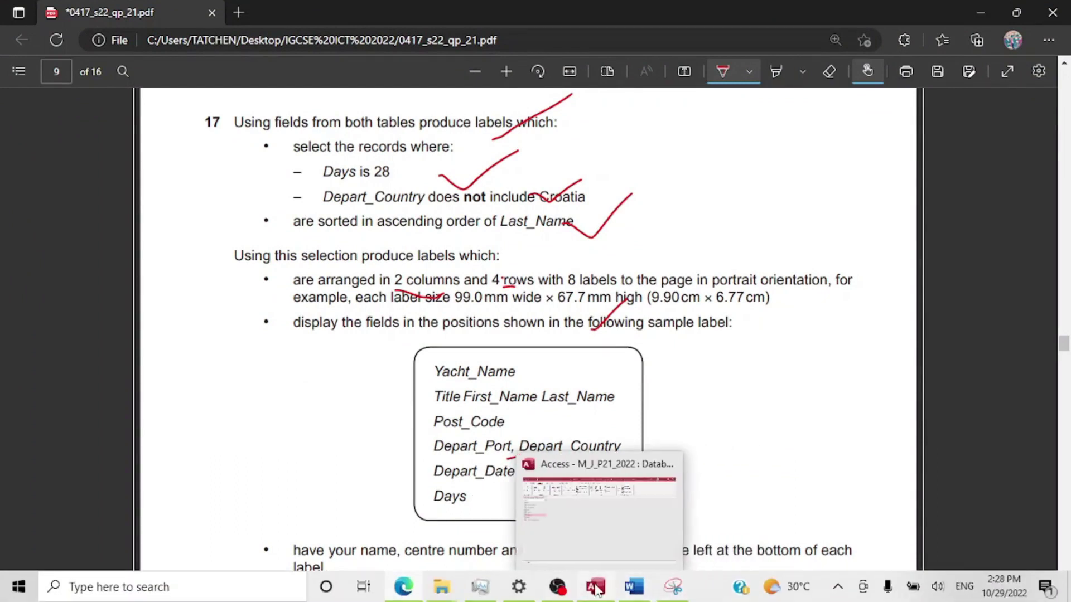
{"action": "left_click", "coordinate": [595, 588]}
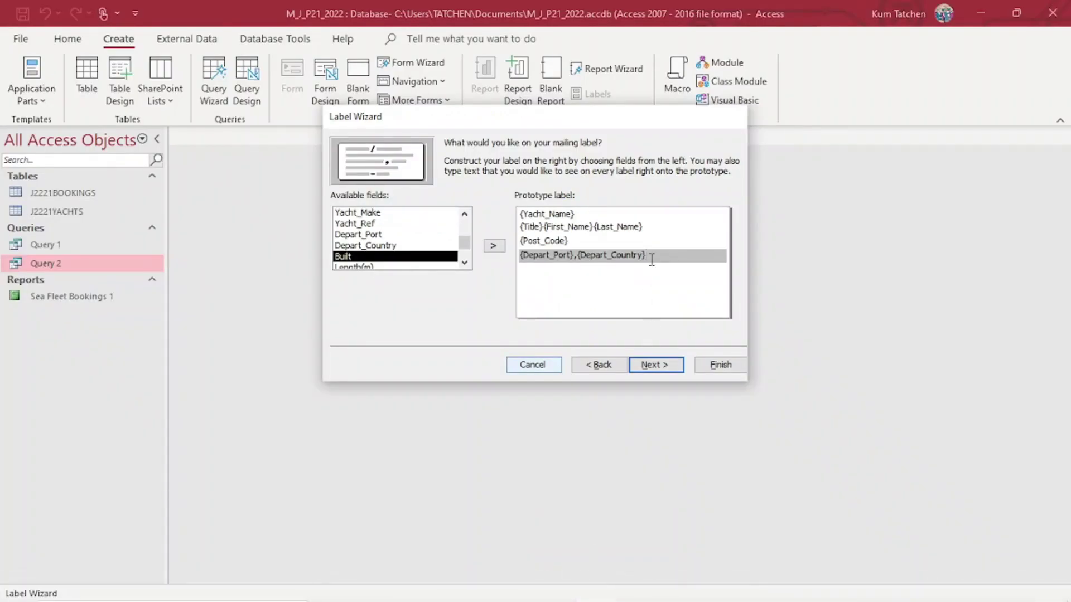
Add Depart_Date and Days as the label's next two lines.
{"action": "key", "text": "Return"}
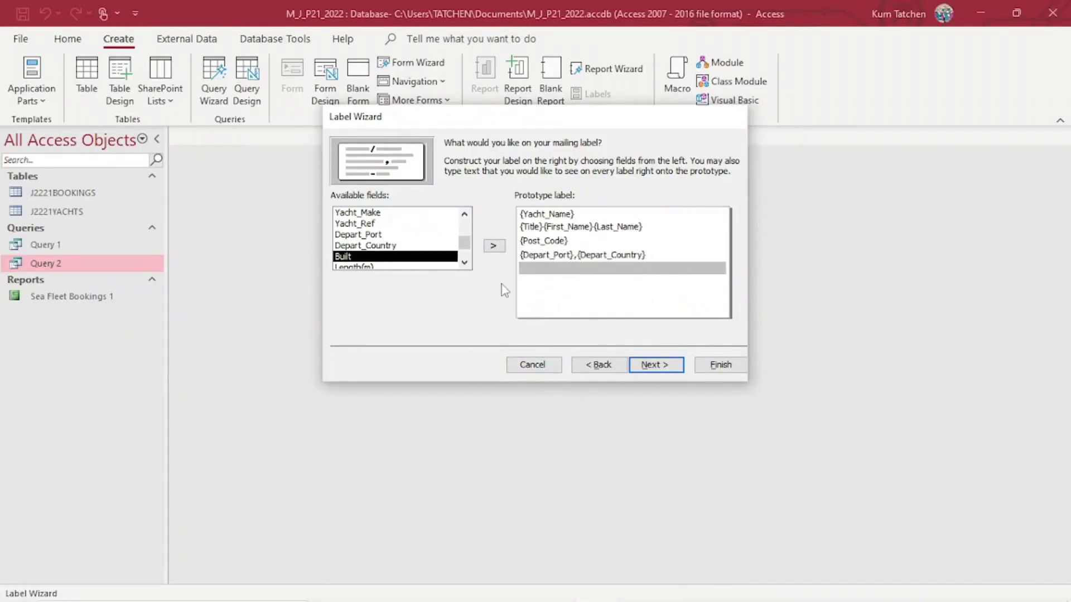
{"action": "left_click", "coordinate": [464, 263]}
{"action": "left_click", "coordinate": [464, 263]}
{"action": "left_click", "coordinate": [464, 263]}
{"action": "left_click", "coordinate": [465, 263]}
{"action": "left_click", "coordinate": [464, 263]}
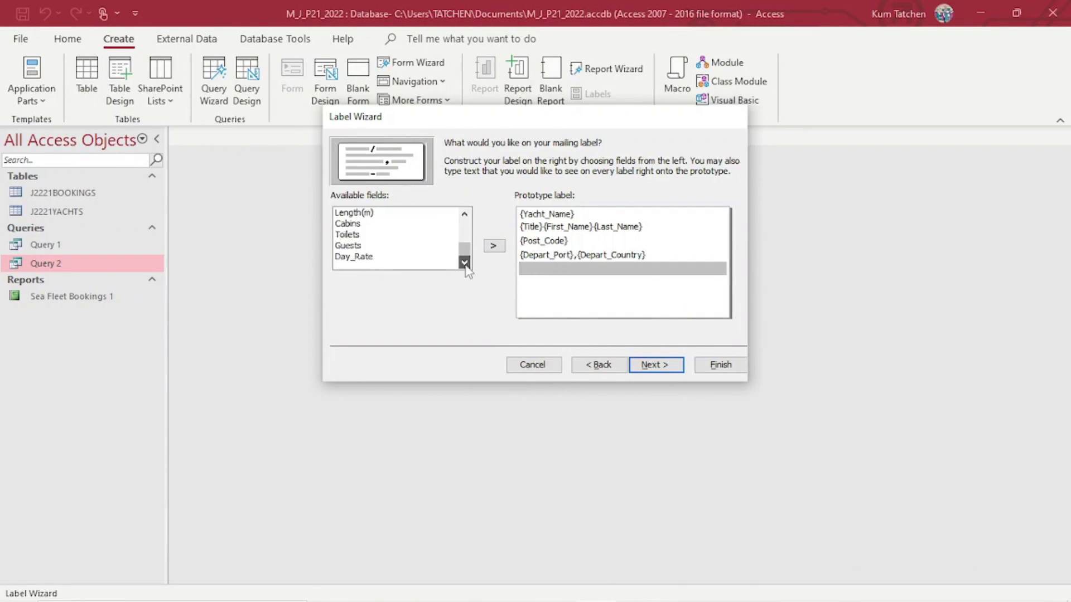
{"action": "left_click", "coordinate": [468, 233]}
{"action": "left_click", "coordinate": [467, 230]}
{"action": "left_click", "coordinate": [394, 225]}
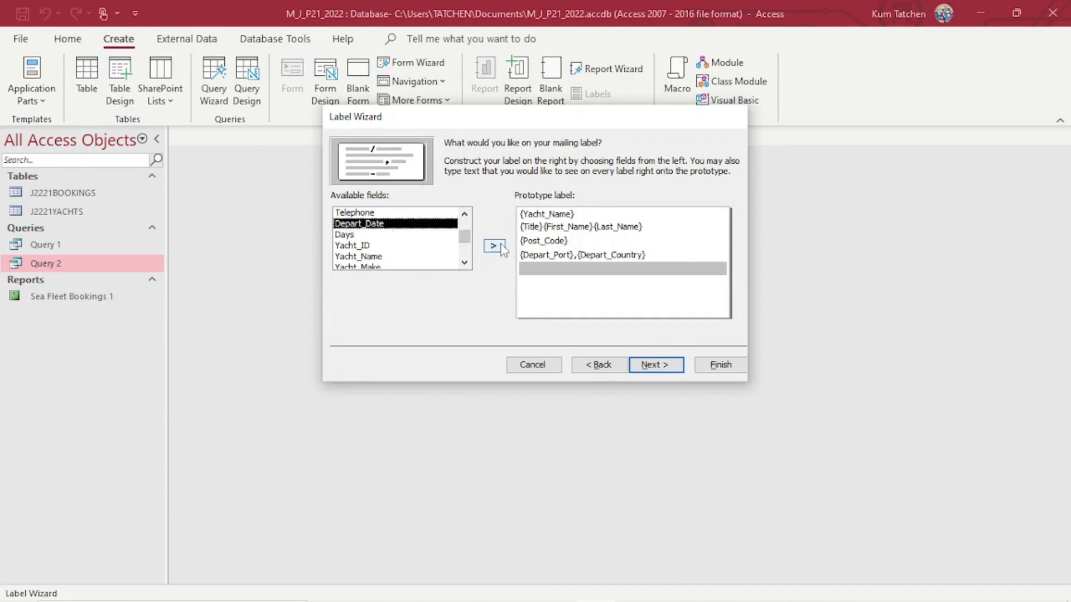
{"action": "left_click", "coordinate": [498, 247]}
{"action": "key", "text": "Return"}
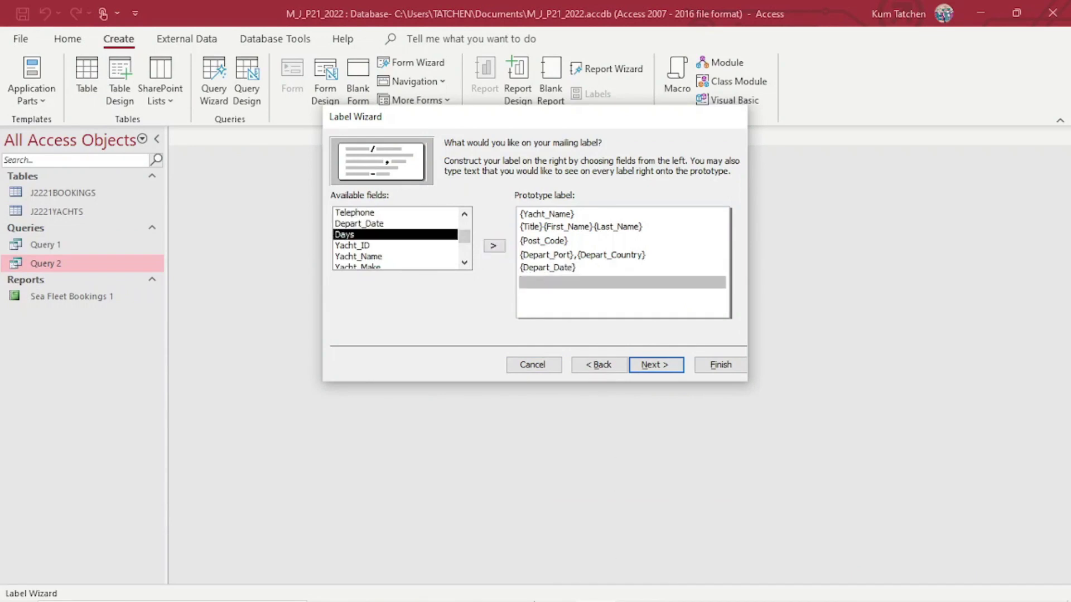
{"action": "left_click", "coordinate": [496, 246]}
Tick off the completed sample label layout on the exam paper.
{"action": "left_click", "coordinate": [407, 592]}
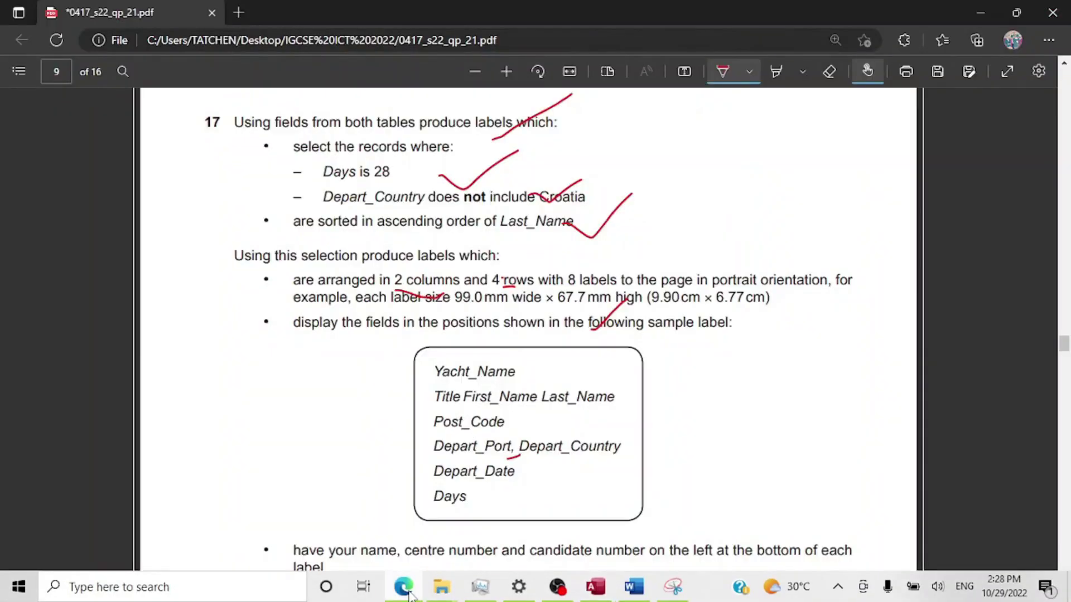
{"action": "scroll", "coordinate": [431, 529], "scroll_direction": "down", "scroll_amount": 5}
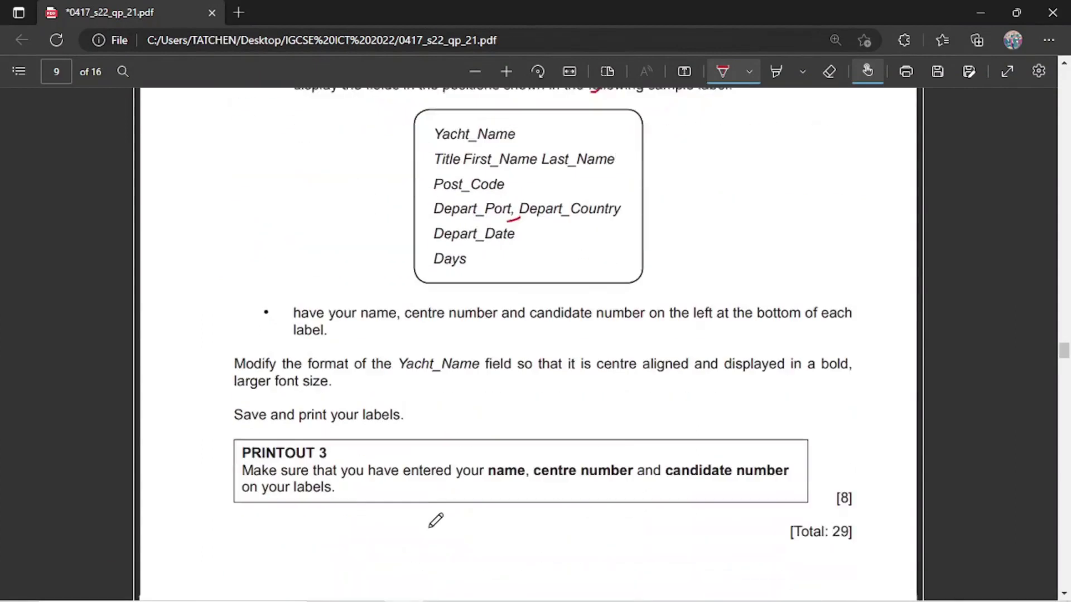
{"action": "left_click_drag", "start_coordinate": [588, 243], "coordinate": [678, 162]}
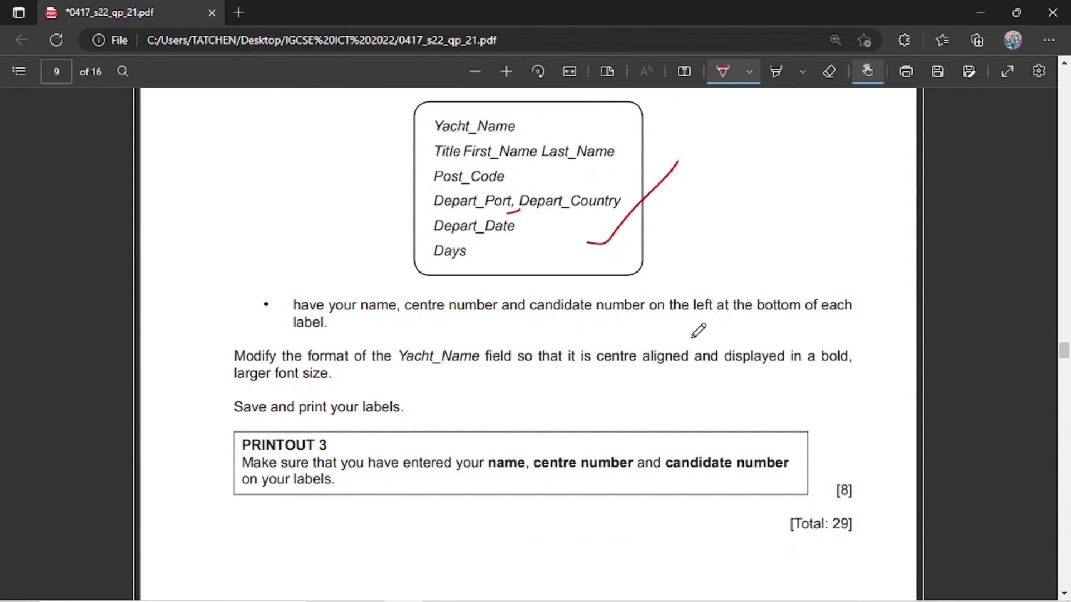
{"action": "mouse_move", "coordinate": [403, 601]}
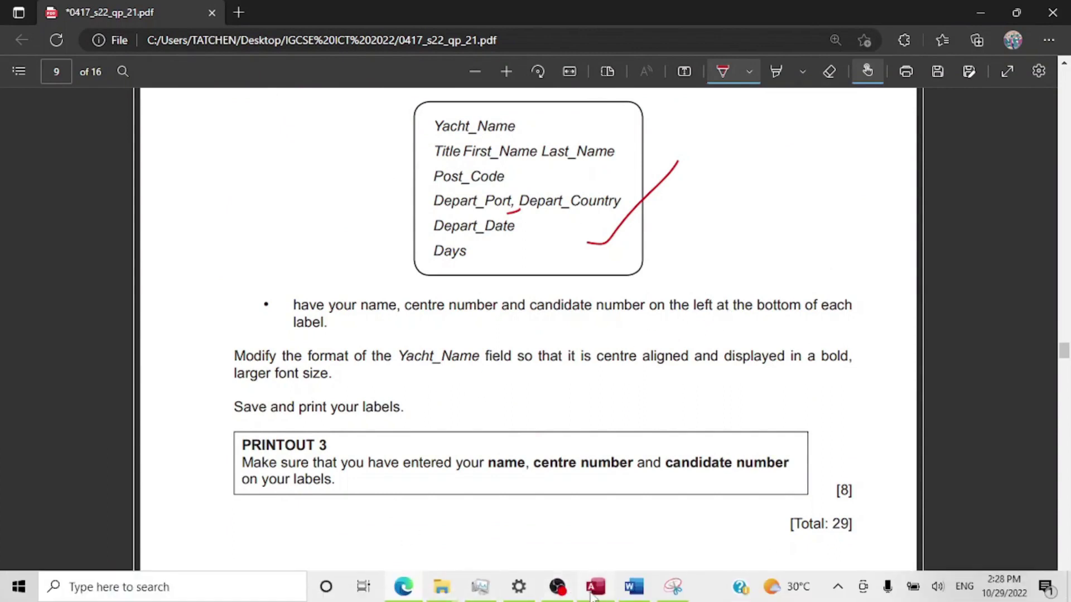
{"action": "left_click", "coordinate": [592, 595]}
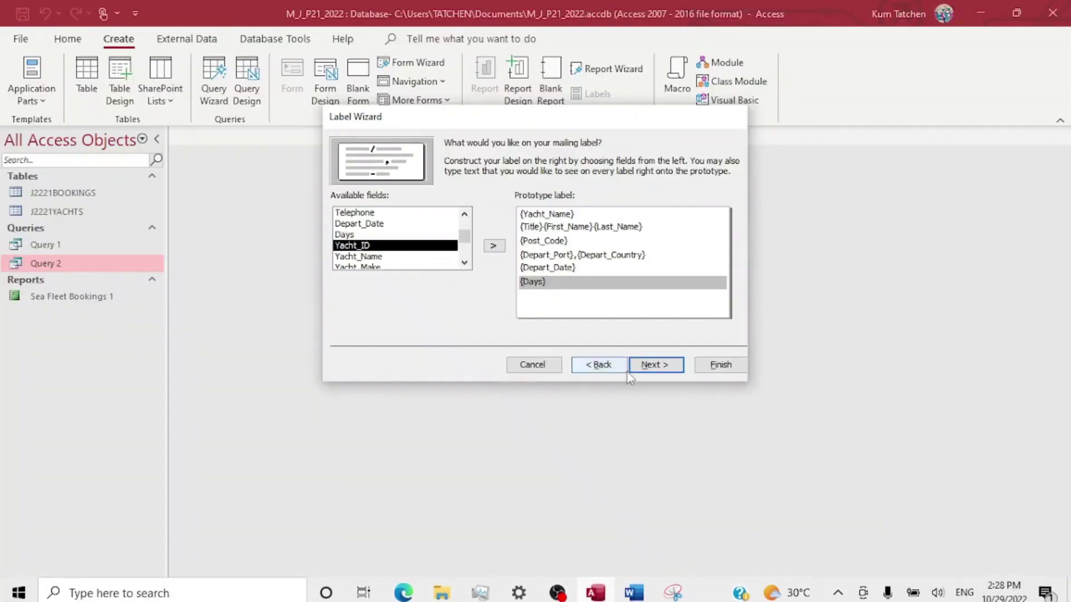
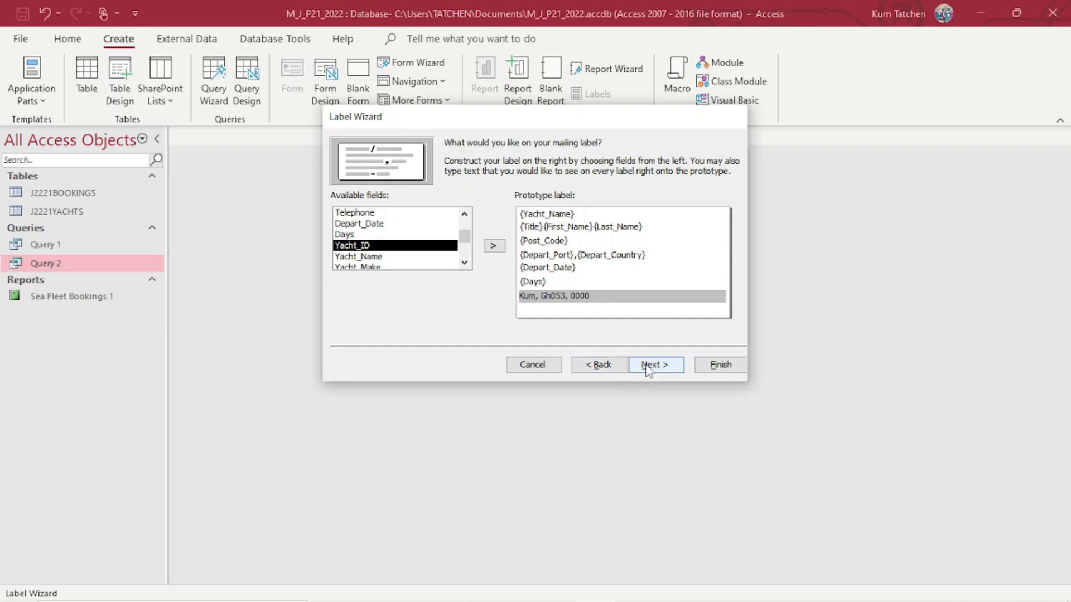
Type the candidate's name, centre and candidate numbers as the last line, then finish Labels Query 2.
{"action": "left_click", "coordinate": [645, 363]}
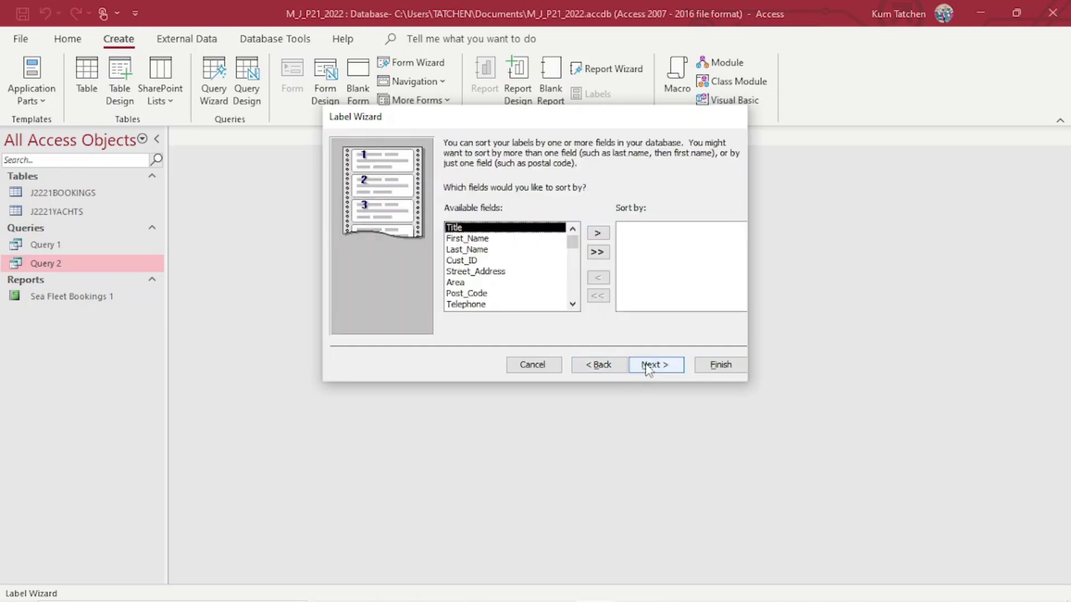
{"action": "left_click", "coordinate": [647, 366]}
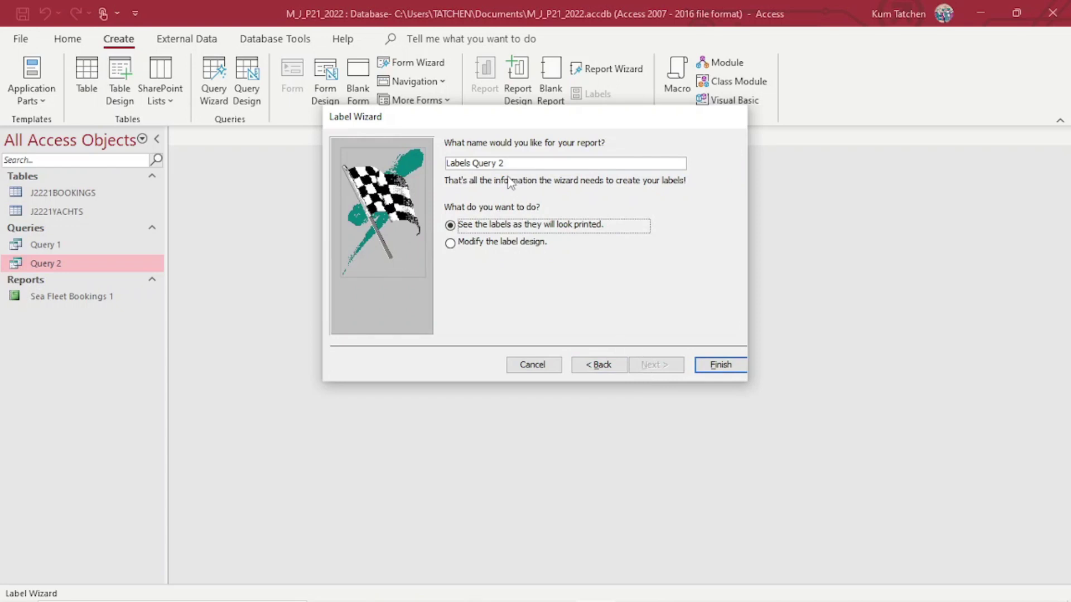
{"action": "left_click", "coordinate": [705, 364]}
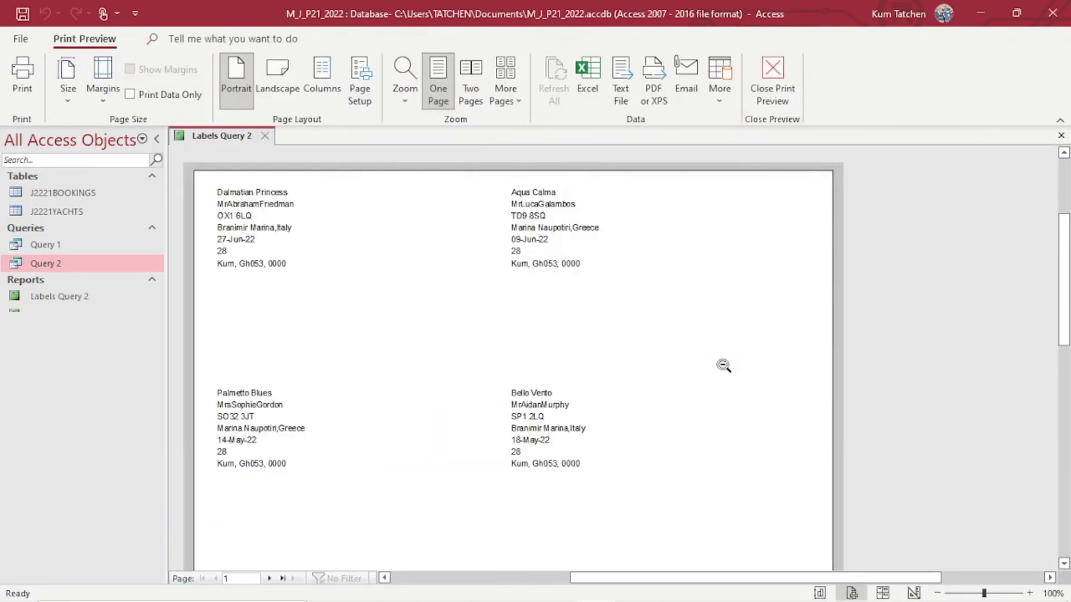
{"action": "scroll", "coordinate": [578, 348], "scroll_direction": "down", "scroll_amount": 5}
{"action": "scroll", "coordinate": [578, 348], "scroll_direction": "down", "scroll_amount": 5}
{"action": "scroll", "coordinate": [578, 349], "scroll_direction": "up", "scroll_amount": 10}
{"action": "scroll", "coordinate": [579, 349], "scroll_direction": "down", "scroll_amount": 6}
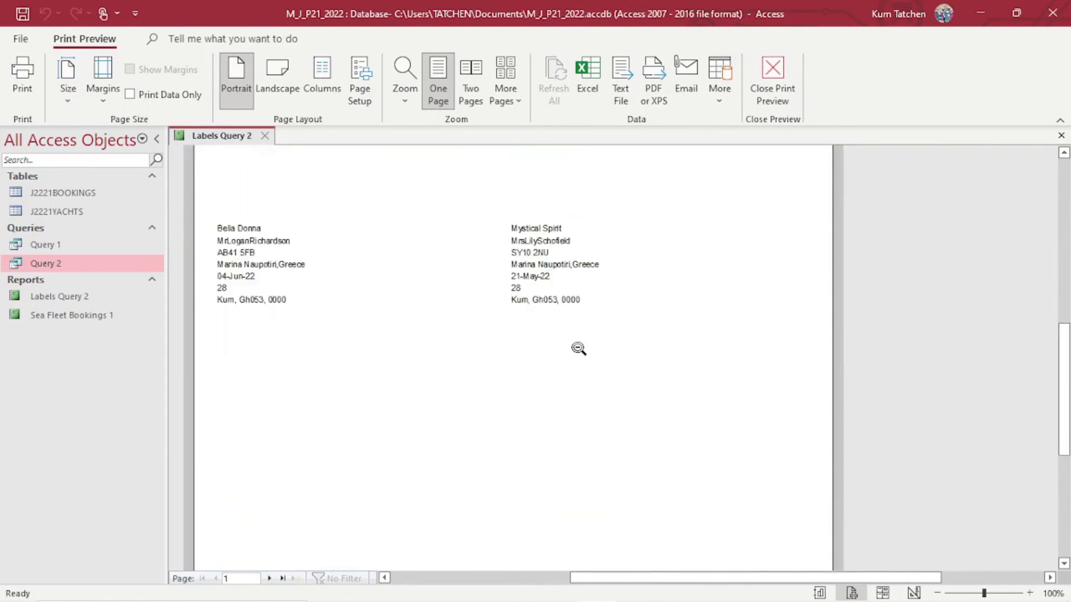
{"action": "scroll", "coordinate": [578, 348], "scroll_direction": "down", "scroll_amount": 4}
{"action": "scroll", "coordinate": [578, 349], "scroll_direction": "up", "scroll_amount": 10}
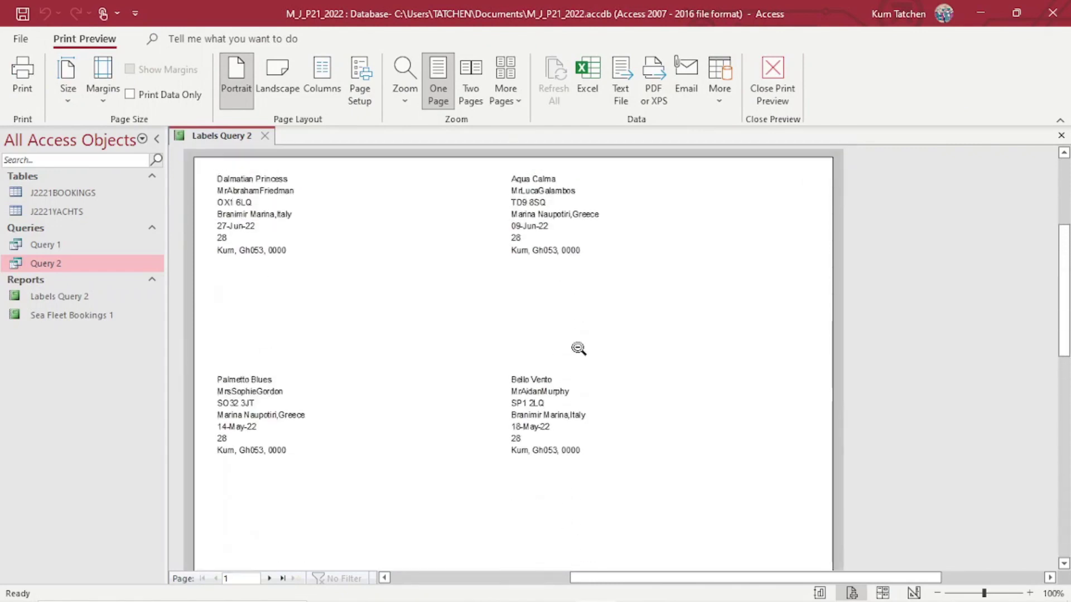
{"action": "scroll", "coordinate": [578, 349], "scroll_direction": "up", "scroll_amount": 3}
{"action": "scroll", "coordinate": [572, 343], "scroll_direction": "down", "scroll_amount": 4}
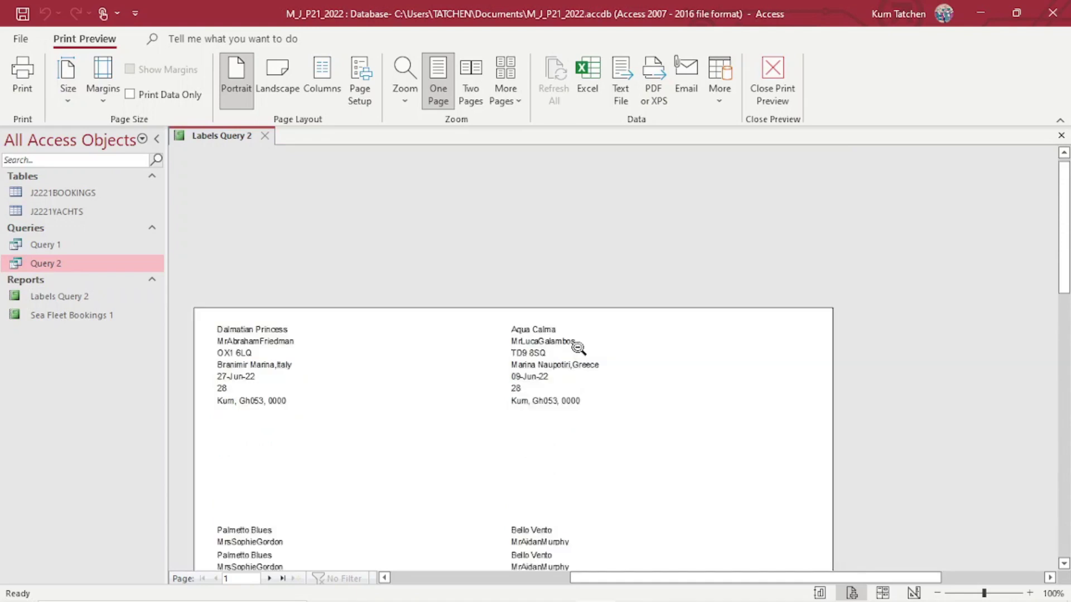
{"action": "scroll", "coordinate": [572, 342], "scroll_direction": "up", "scroll_amount": 4}
{"action": "scroll", "coordinate": [572, 343], "scroll_direction": "down", "scroll_amount": 5}
{"action": "scroll", "coordinate": [572, 343], "scroll_direction": "up", "scroll_amount": 5}
{"action": "scroll", "coordinate": [571, 342], "scroll_direction": "down", "scroll_amount": 5}
{"action": "scroll", "coordinate": [579, 348], "scroll_direction": "up", "scroll_amount": 4}
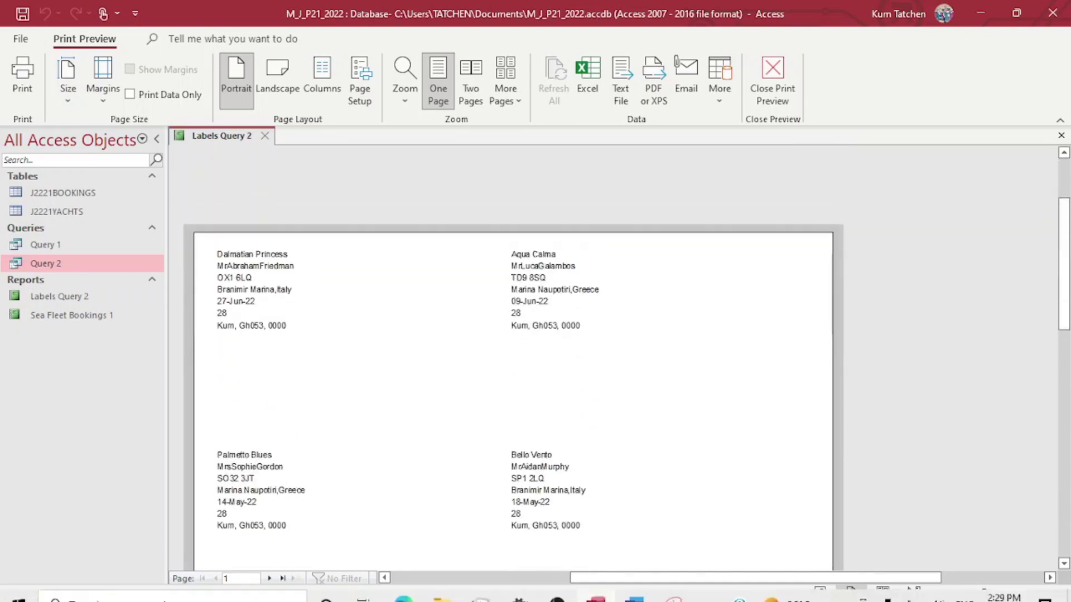
{"action": "mouse_move", "coordinate": [443, 591]}
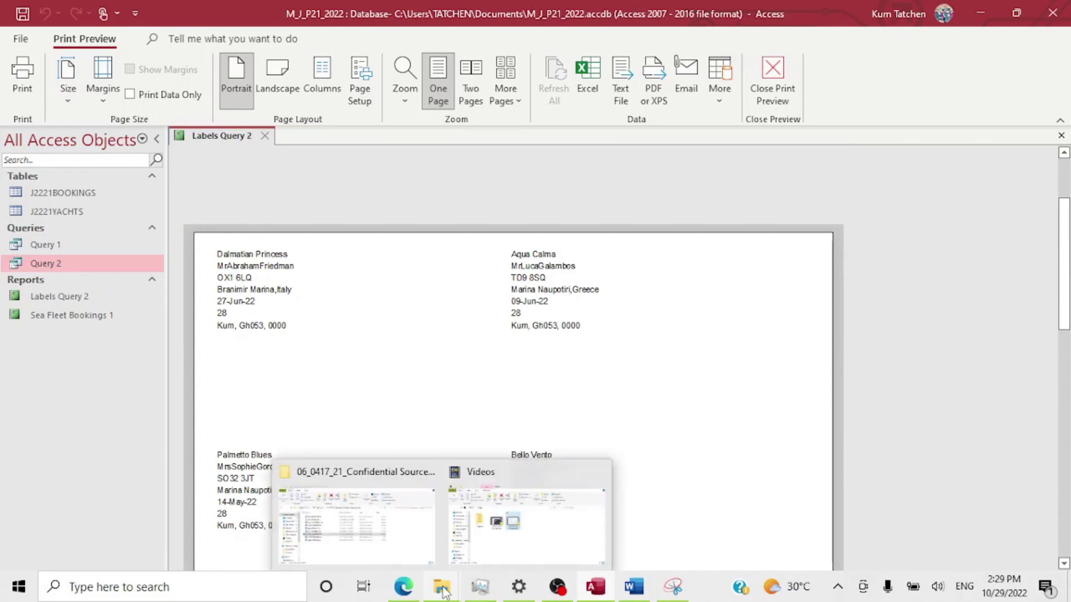
Draw a red check over the candidate-details line on the exam's sample label.
{"action": "left_click", "coordinate": [411, 544]}
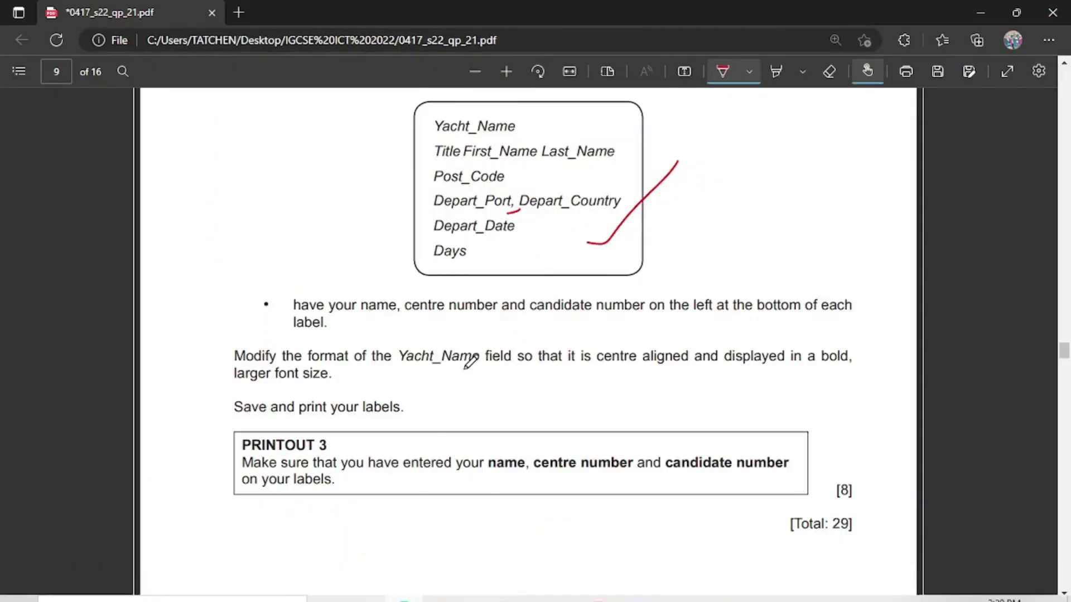
{"action": "scroll", "coordinate": [471, 362], "scroll_direction": "down", "scroll_amount": 4}
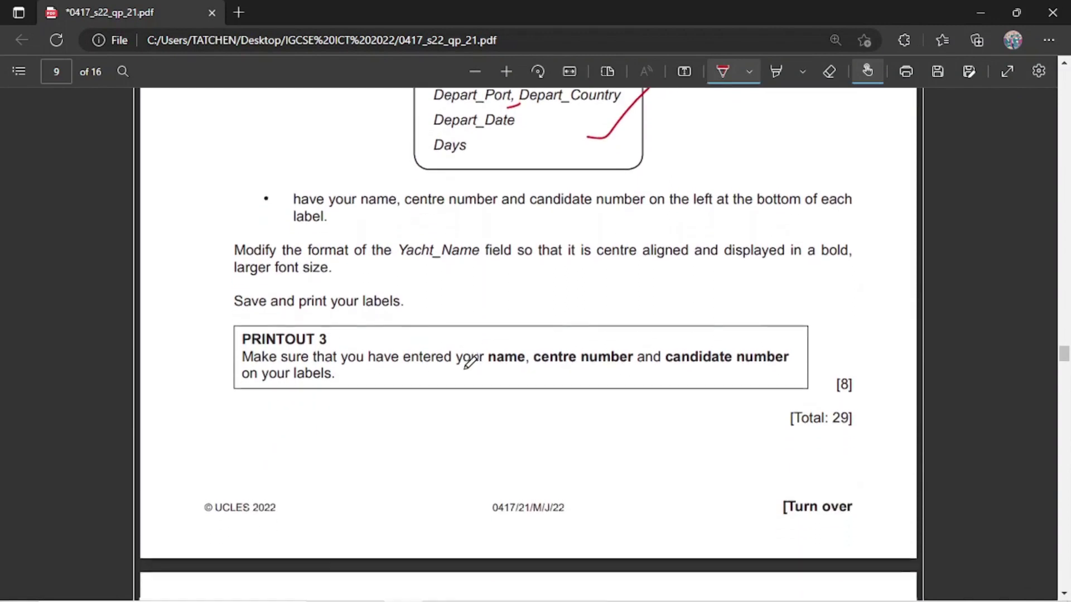
{"action": "scroll", "coordinate": [471, 361], "scroll_direction": "up", "scroll_amount": 2}
{"action": "scroll", "coordinate": [472, 361], "scroll_direction": "up", "scroll_amount": 3}
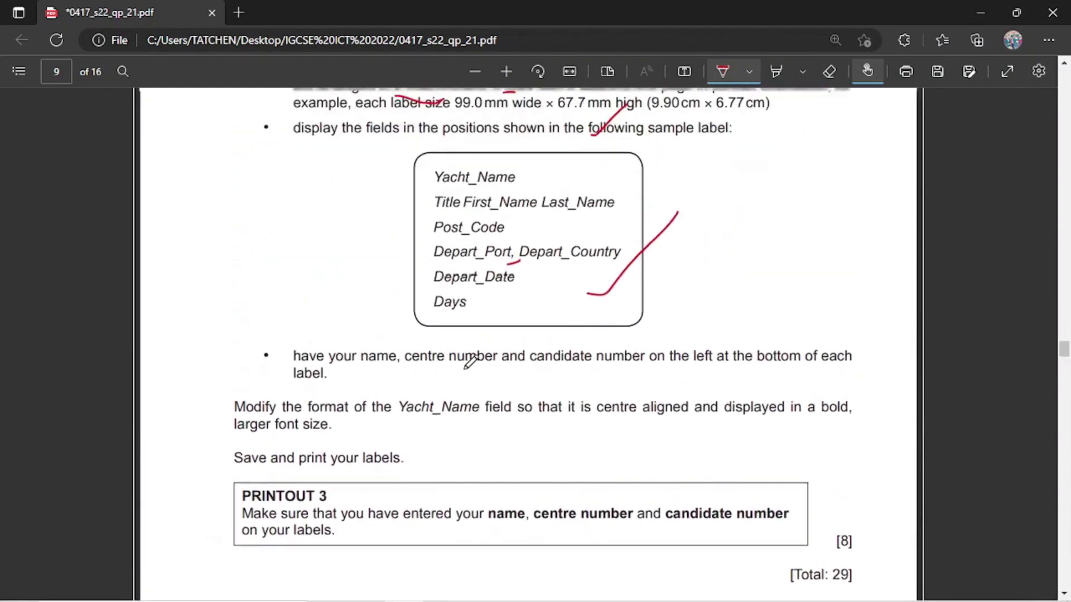
{"action": "scroll", "coordinate": [505, 357], "scroll_direction": "down", "scroll_amount": 1}
{"action": "left_click_drag", "start_coordinate": [528, 289], "coordinate": [637, 249]}
{"action": "scroll", "coordinate": [458, 405], "scroll_direction": "up", "scroll_amount": 4}
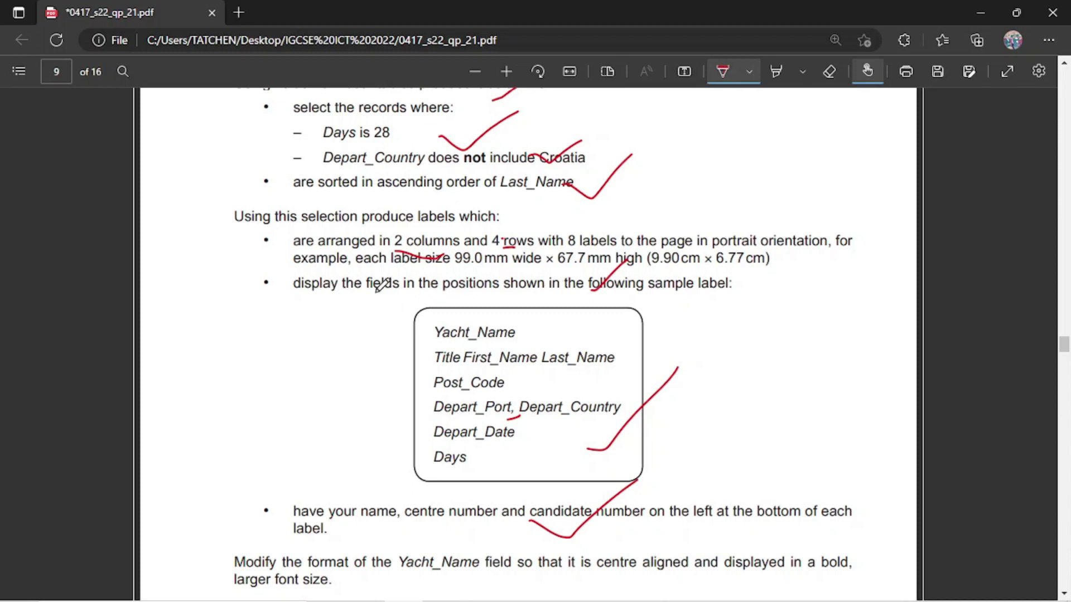
{"action": "scroll", "coordinate": [537, 292], "scroll_direction": "down", "scroll_amount": 1}
{"action": "scroll", "coordinate": [387, 425], "scroll_direction": "down", "scroll_amount": 1}
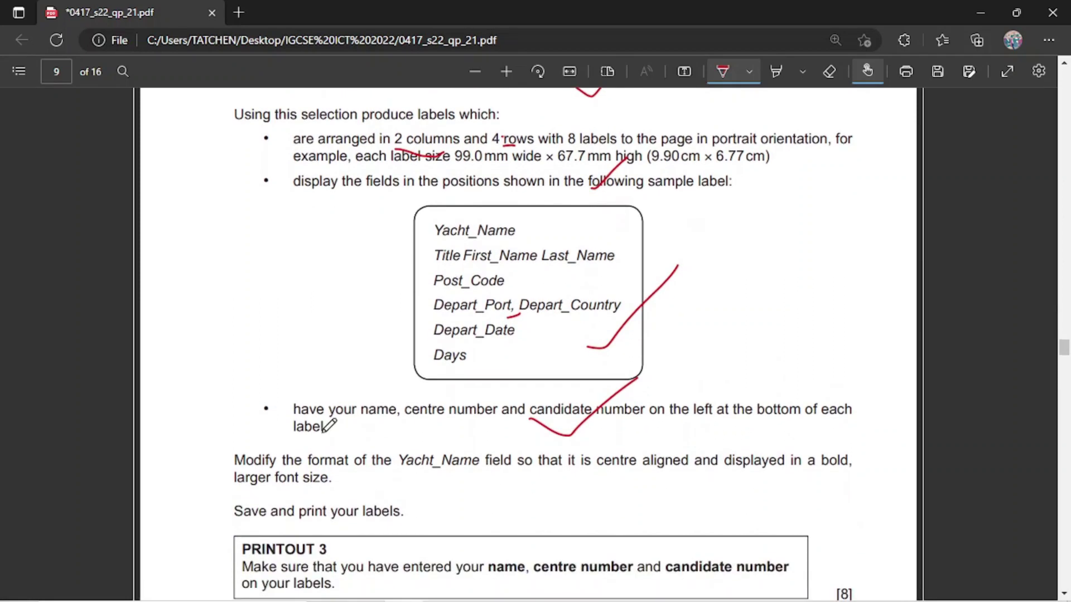
{"action": "scroll", "coordinate": [528, 426], "scroll_direction": "down", "scroll_amount": 2}
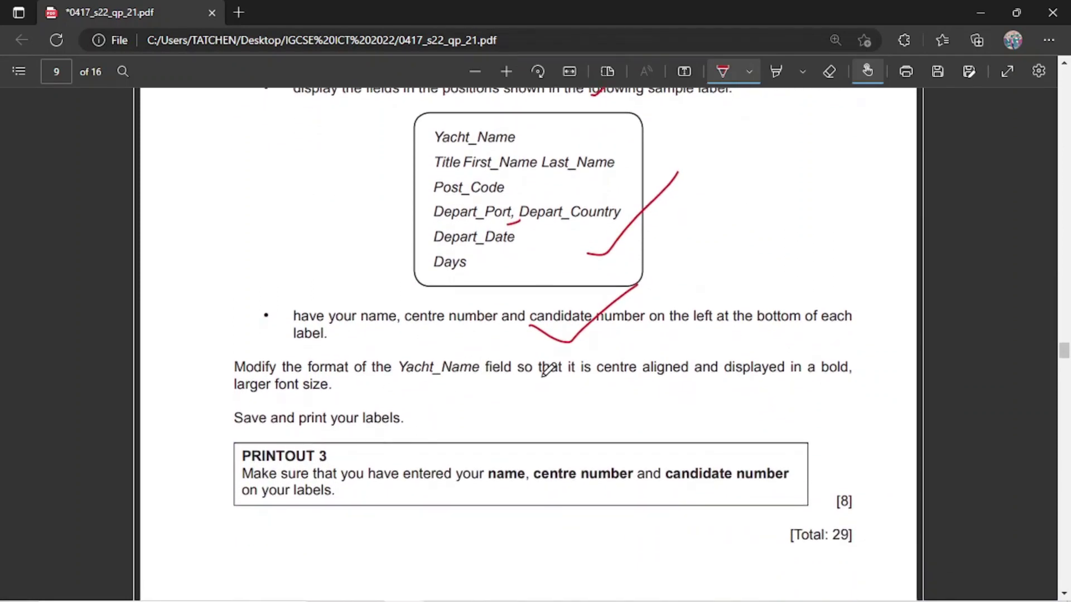
{"action": "scroll", "coordinate": [619, 371], "scroll_direction": "down", "scroll_amount": 1}
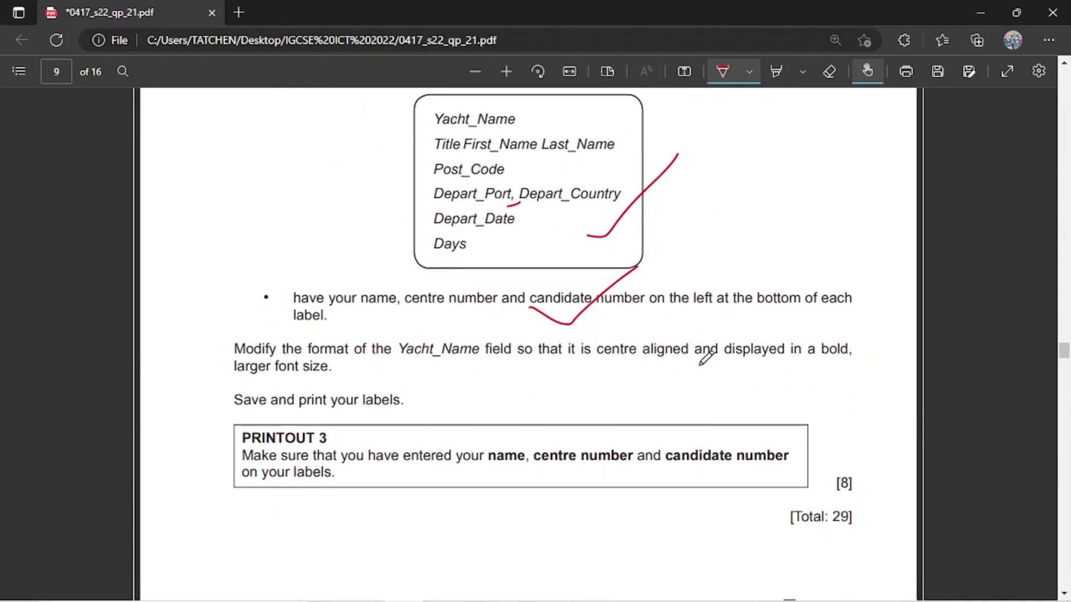
{"action": "mouse_move", "coordinate": [585, 593]}
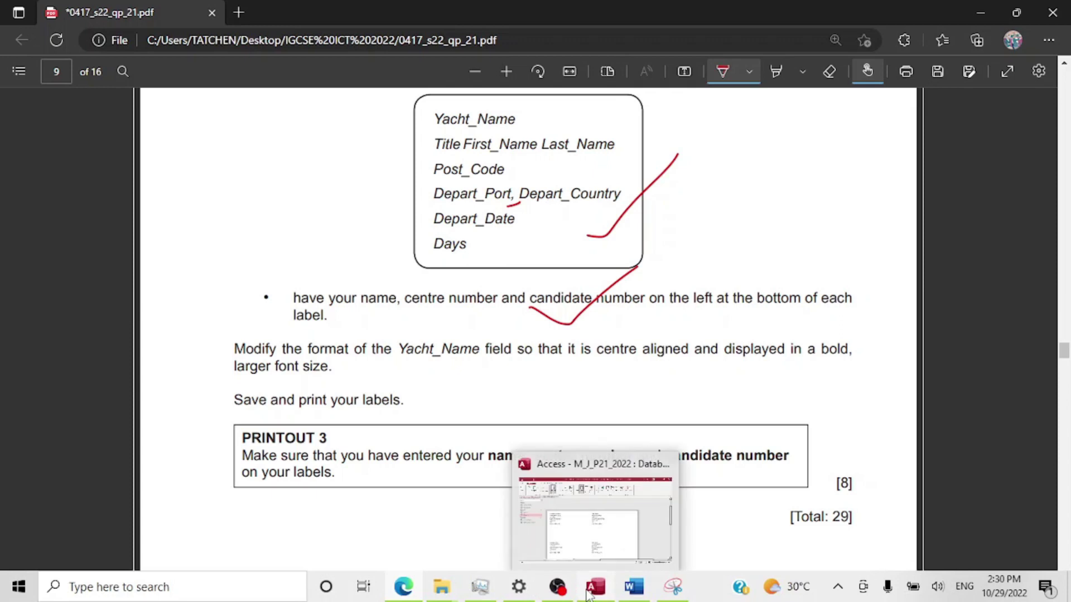
{"action": "left_click", "coordinate": [614, 528]}
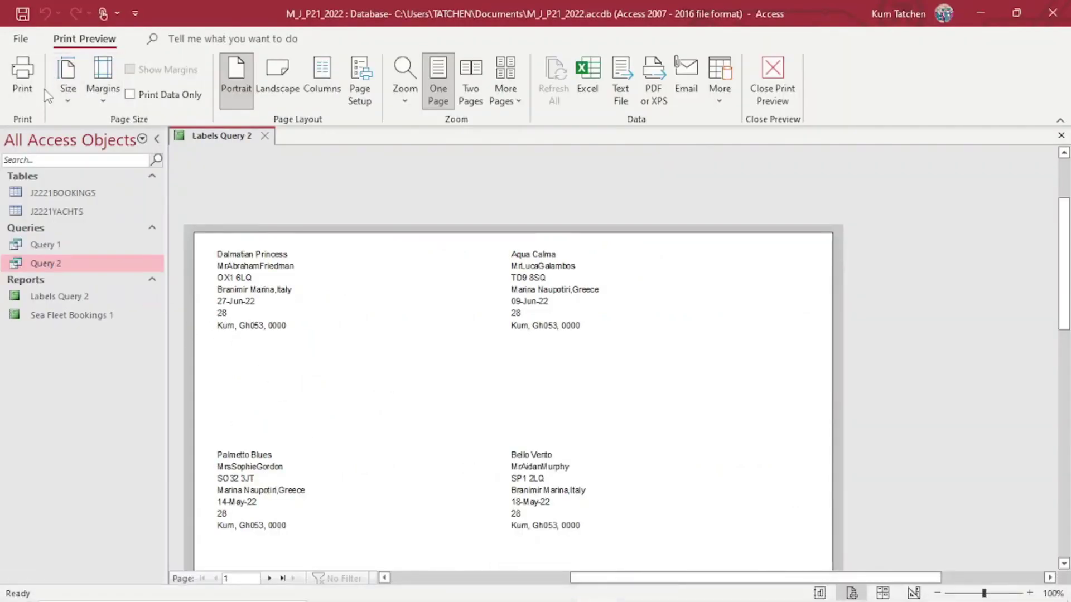
Switch Labels Query 2 to Design View and select the Yacht_Name text box.
{"action": "left_click", "coordinate": [29, 41]}
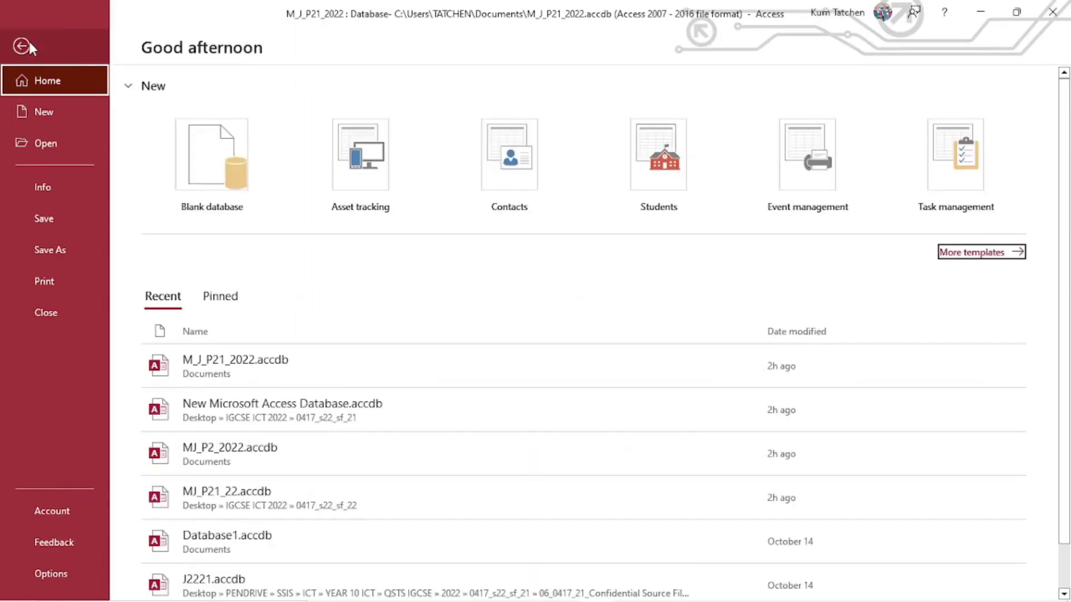
{"action": "left_click", "coordinate": [29, 43]}
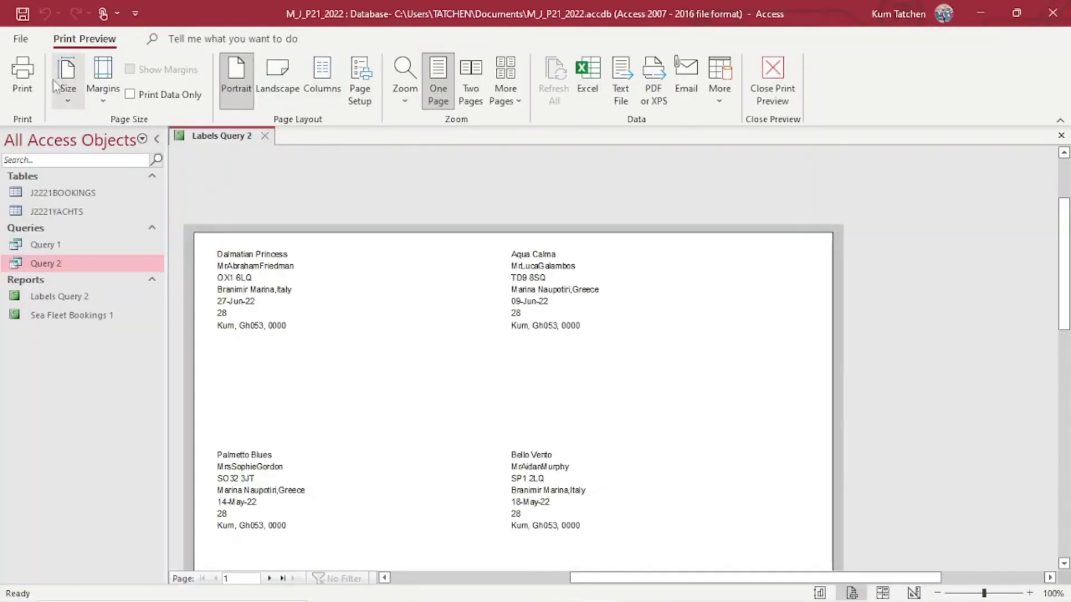
{"action": "left_click", "coordinate": [771, 78]}
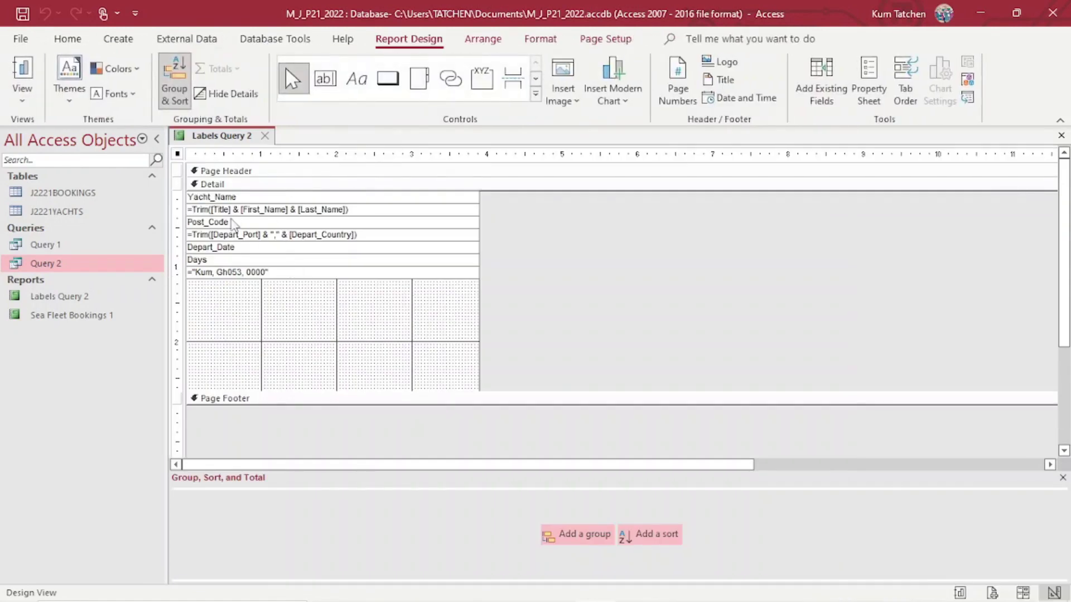
{"action": "left_click", "coordinate": [223, 196]}
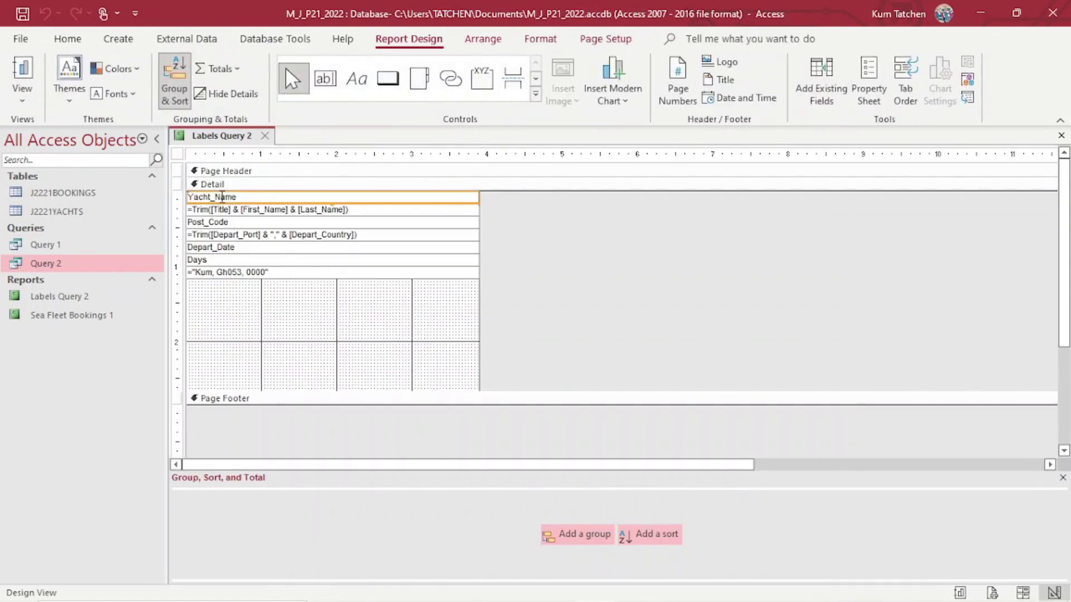
{"action": "left_click_drag", "start_coordinate": [238, 196], "coordinate": [182, 203]}
{"action": "left_click", "coordinate": [182, 202]}
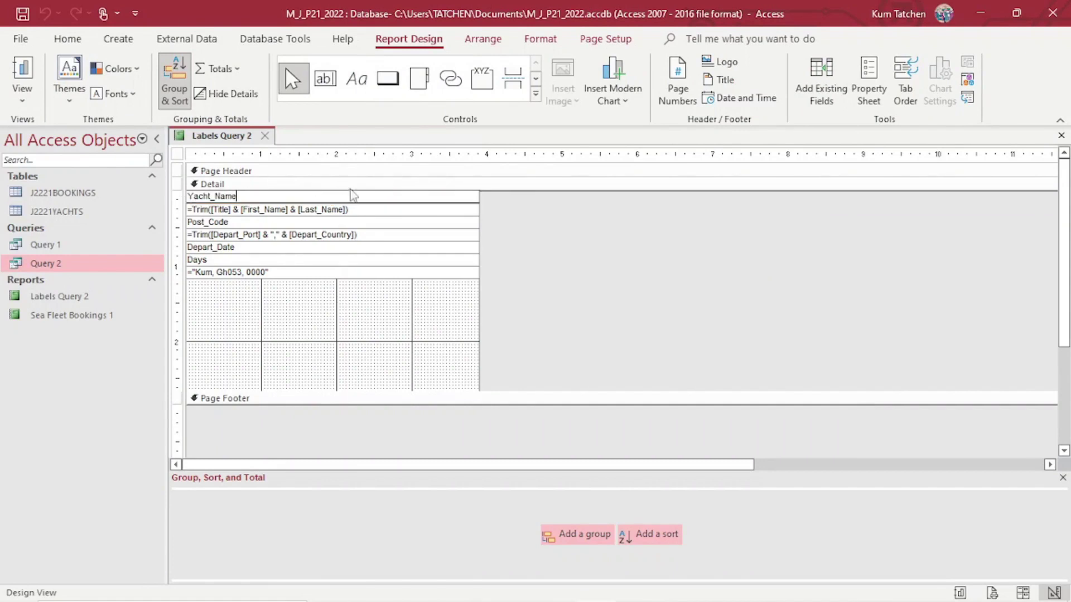
{"action": "left_click_drag", "start_coordinate": [245, 196], "coordinate": [187, 196]}
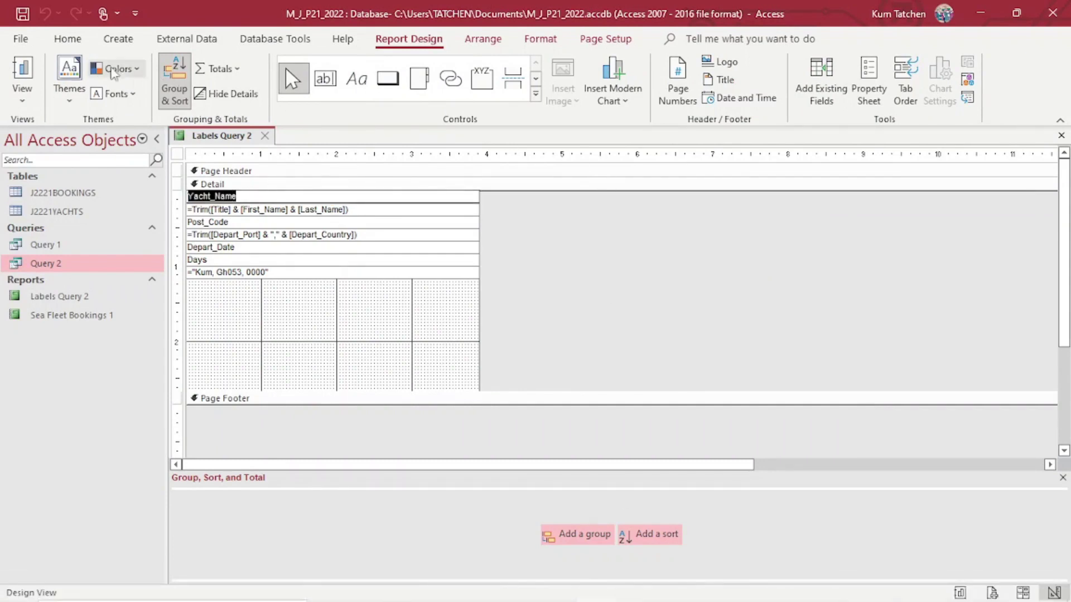
Make Yacht_Name centred, bold and 12 point.
{"action": "left_click", "coordinate": [68, 38]}
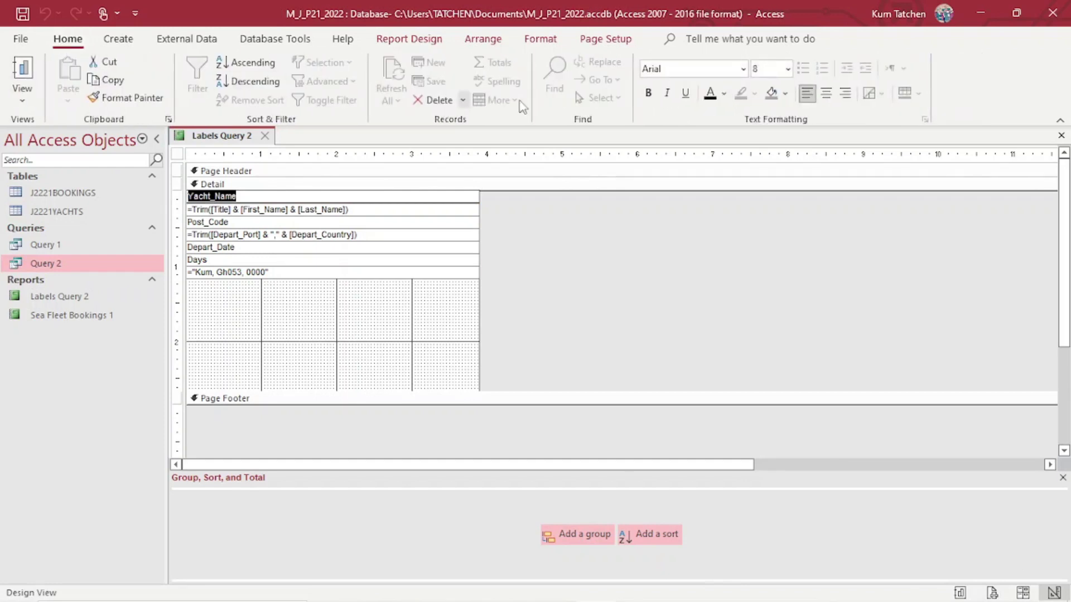
{"action": "left_click", "coordinate": [826, 93]}
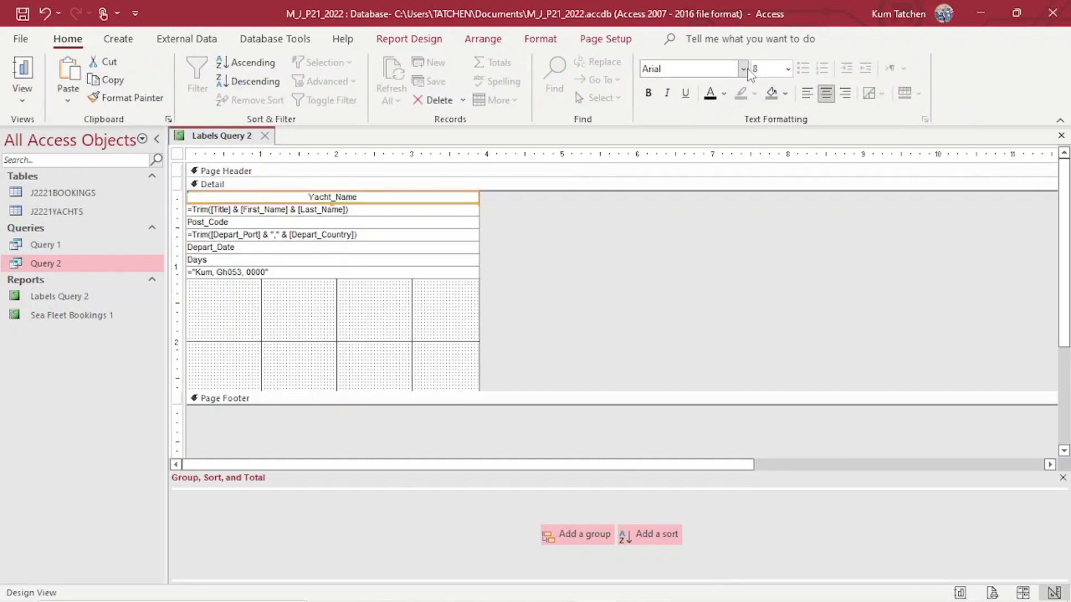
{"action": "left_click", "coordinate": [648, 93]}
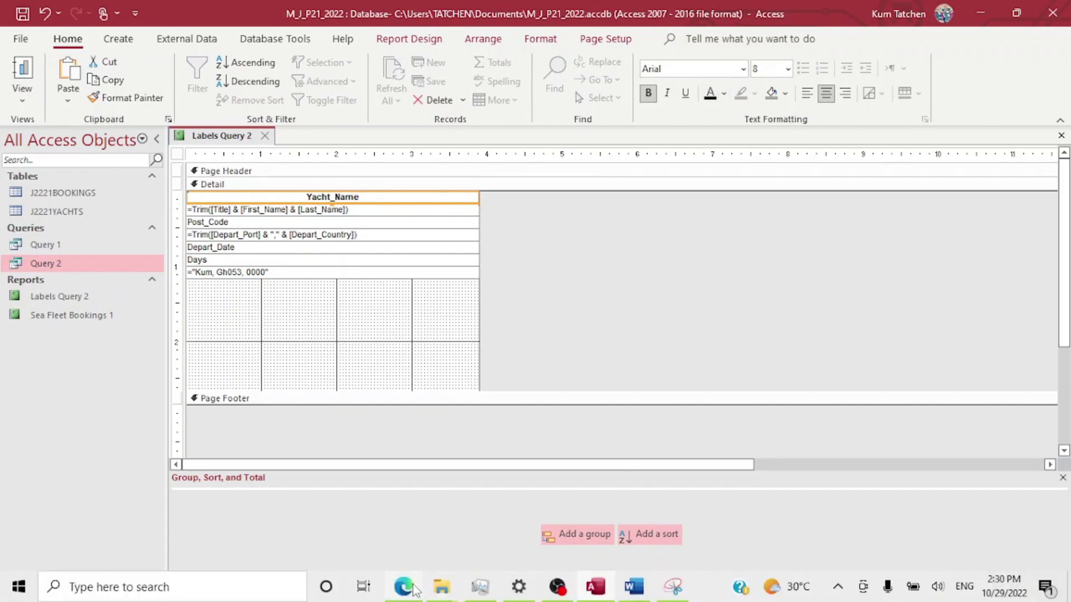
{"action": "left_click", "coordinate": [413, 589]}
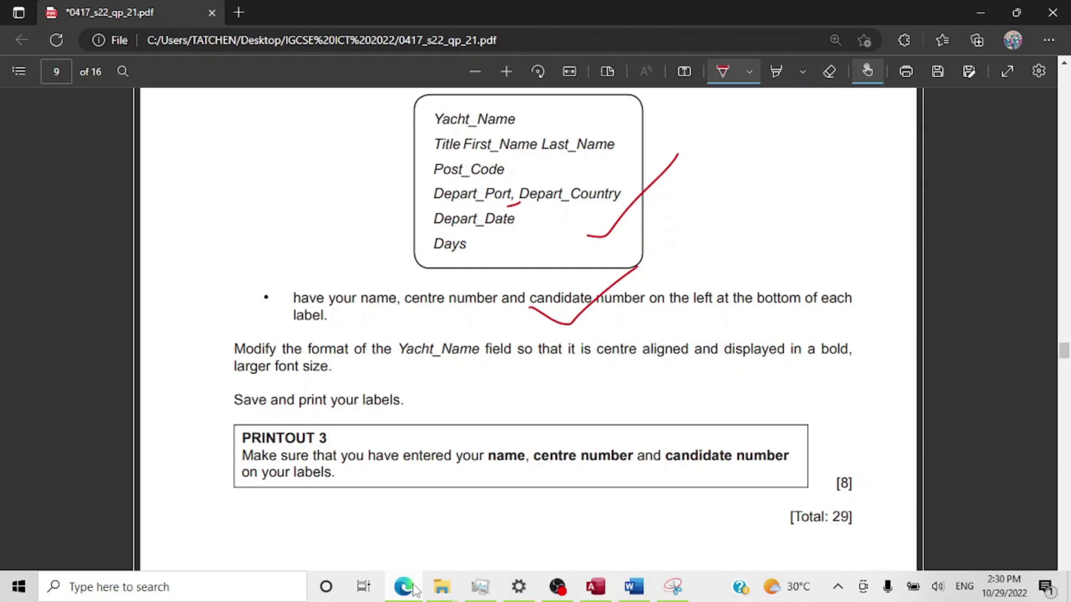
{"action": "left_click", "coordinate": [412, 589]}
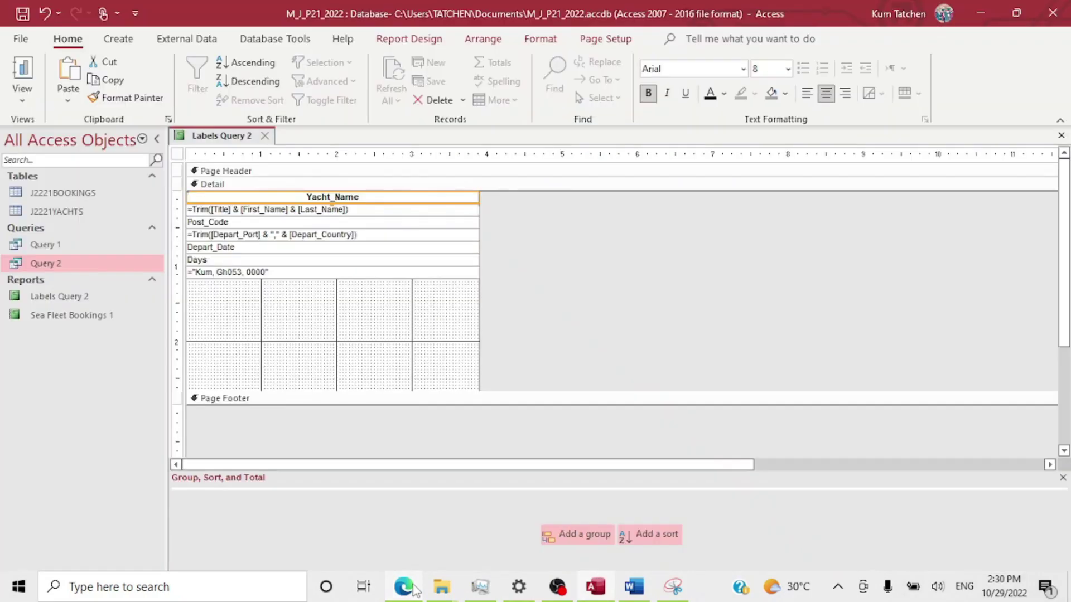
{"action": "left_click", "coordinate": [787, 71]}
{"action": "left_click", "coordinate": [772, 175]}
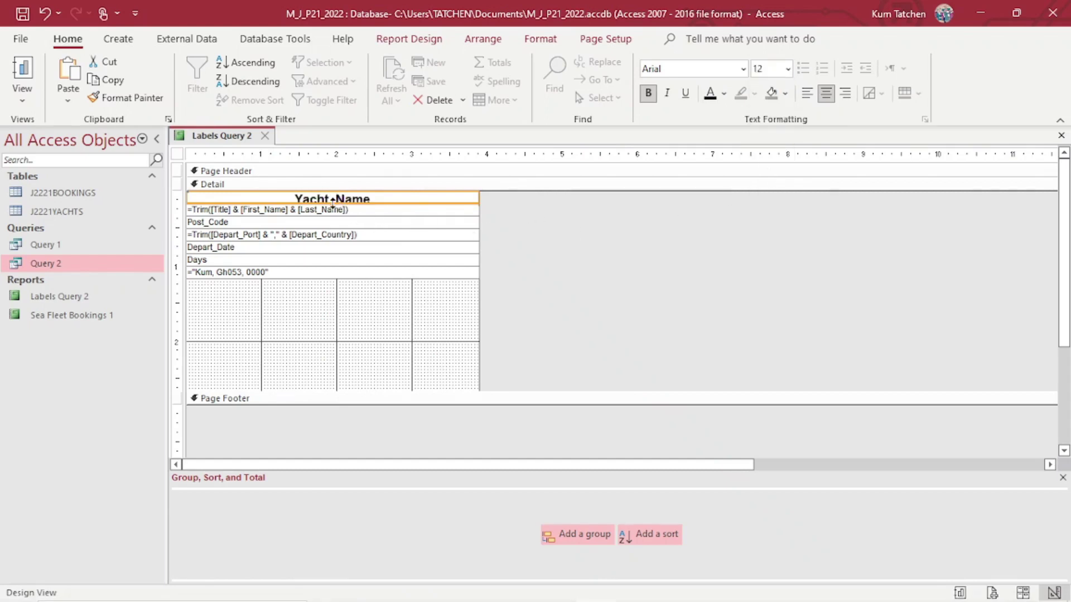
{"action": "left_click", "coordinate": [28, 85]}
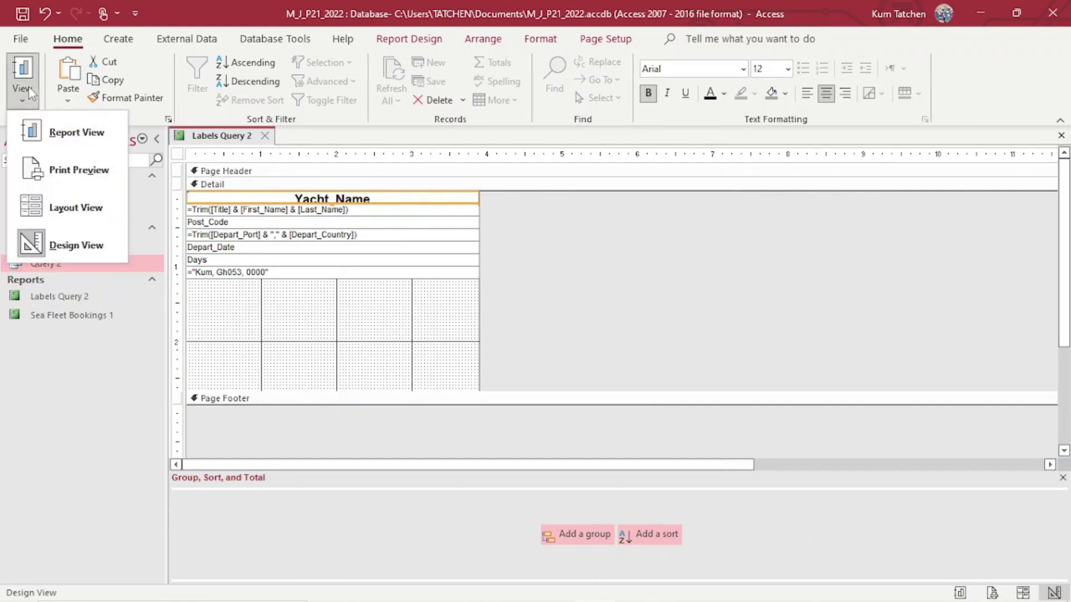
{"action": "left_click", "coordinate": [38, 129]}
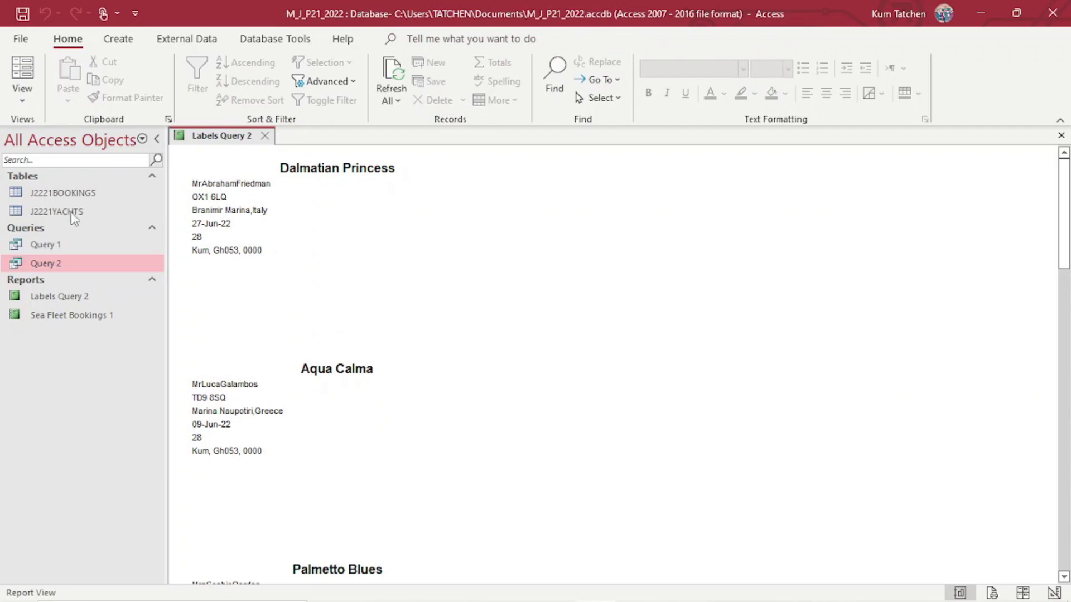
{"action": "left_click", "coordinate": [22, 89]}
{"action": "left_click", "coordinate": [44, 167]}
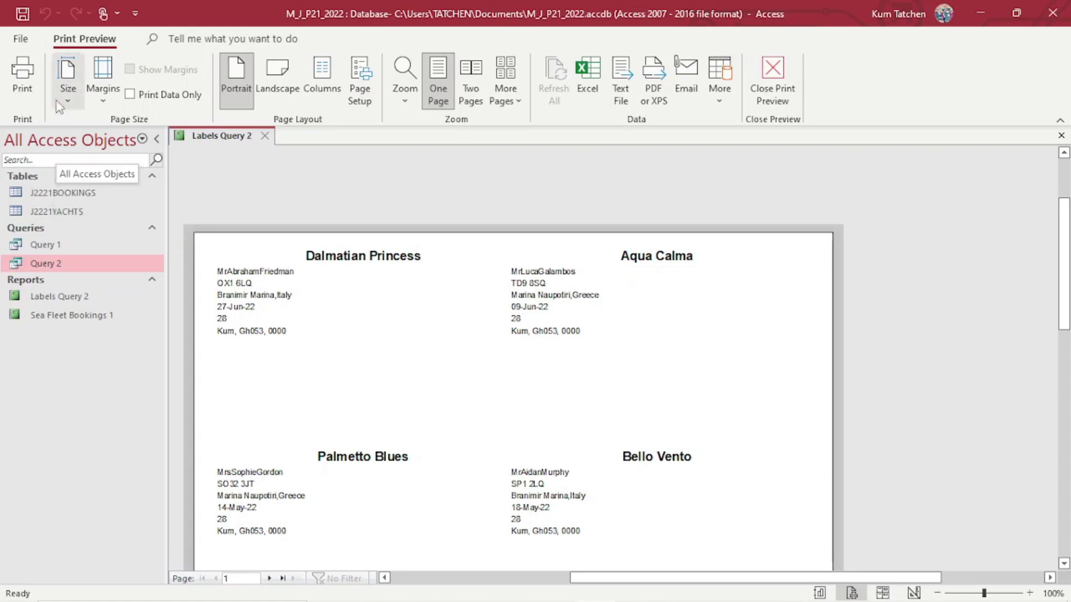
{"action": "left_click", "coordinate": [32, 37]}
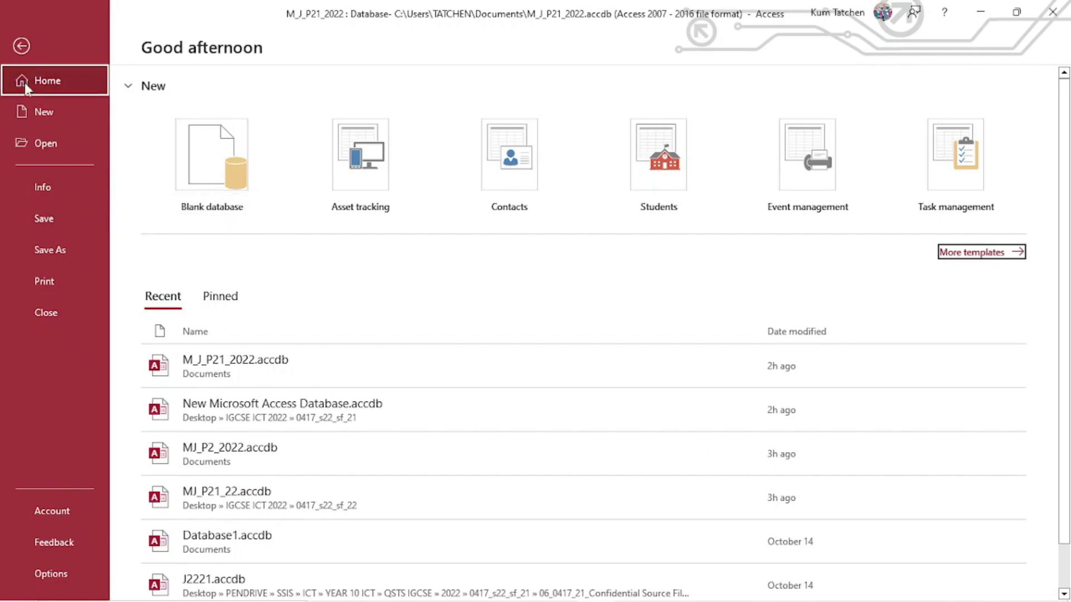
{"action": "left_click", "coordinate": [19, 45]}
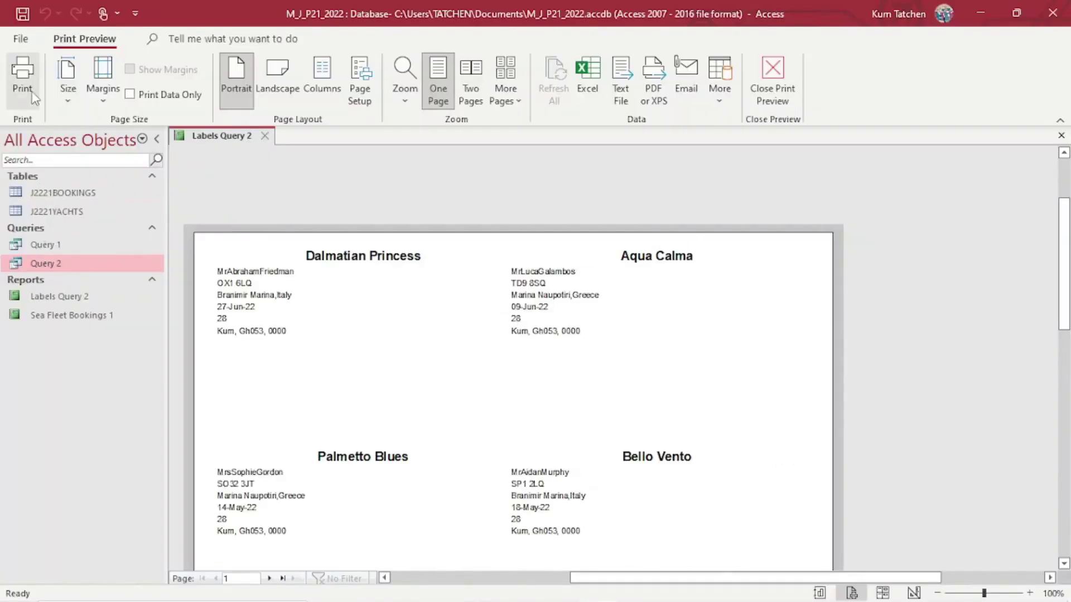
{"action": "left_click", "coordinate": [63, 294]}
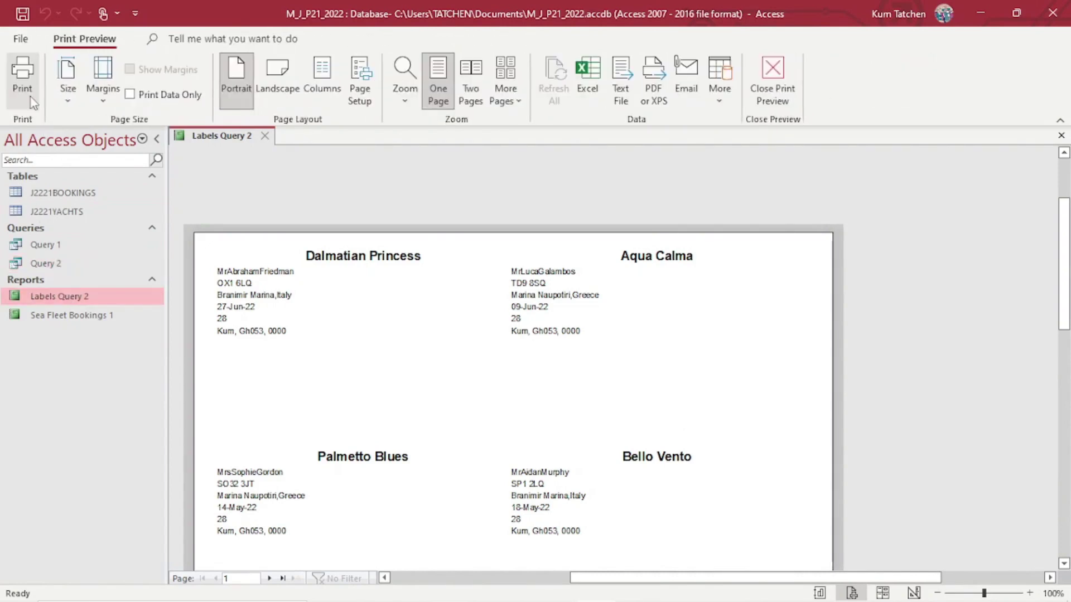
{"action": "left_click", "coordinate": [76, 295]}
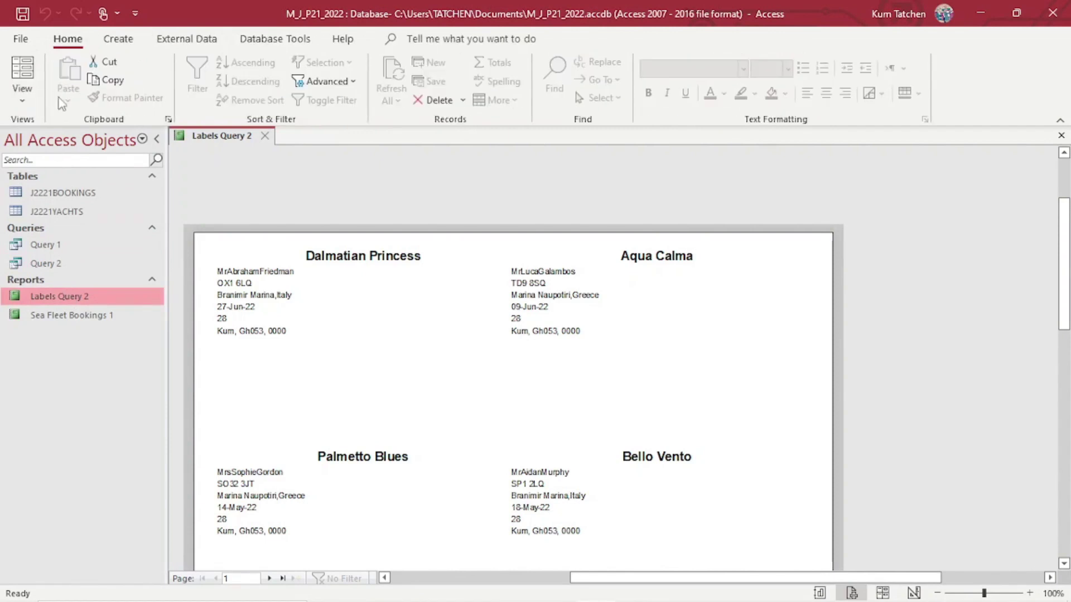
{"action": "left_click", "coordinate": [22, 92]}
{"action": "left_click", "coordinate": [71, 244]}
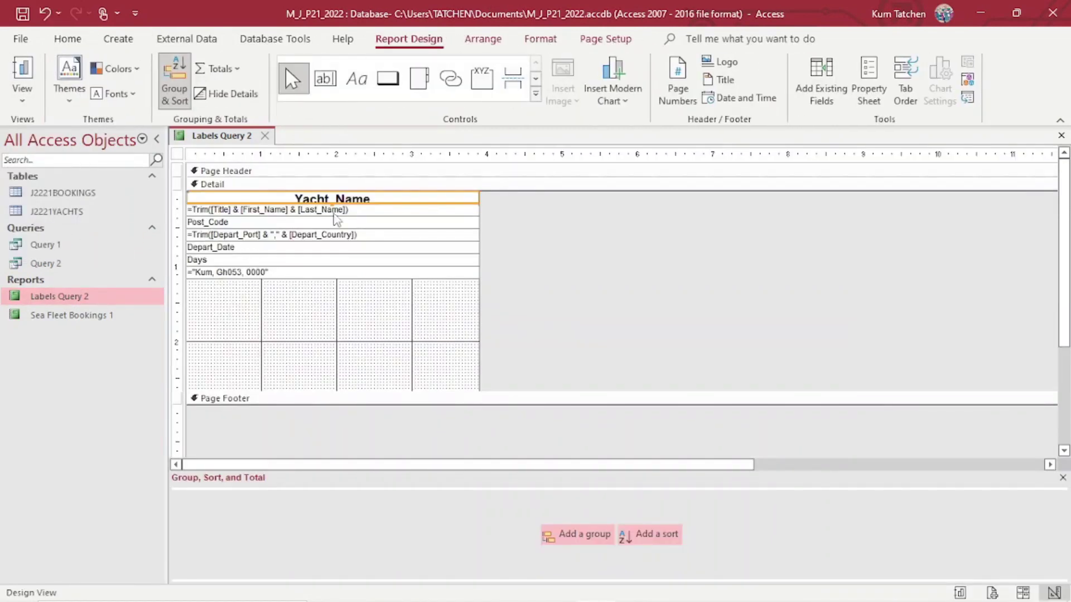
Set the name, Post_Code, departure port, Depart_Date and Days label lines to font size 10.
{"action": "left_click", "coordinate": [335, 211]}
{"action": "left_click", "coordinate": [319, 221], "text": "shift"}
{"action": "left_click", "coordinate": [326, 236], "text": "shift"}
{"action": "left_click", "coordinate": [283, 247], "text": "shift"}
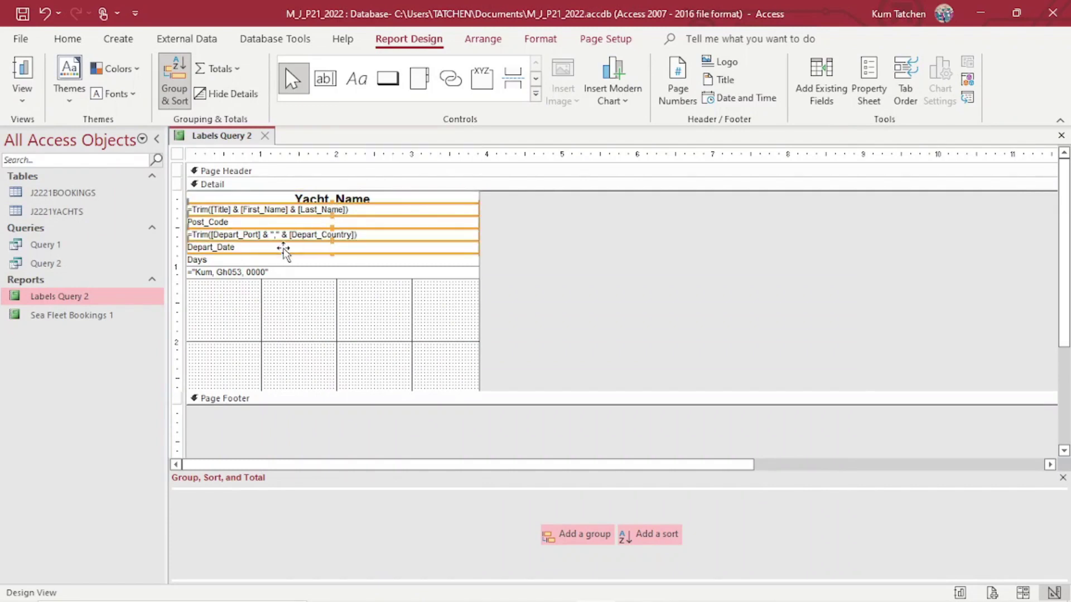
{"action": "left_click", "coordinate": [279, 260], "text": "shift"}
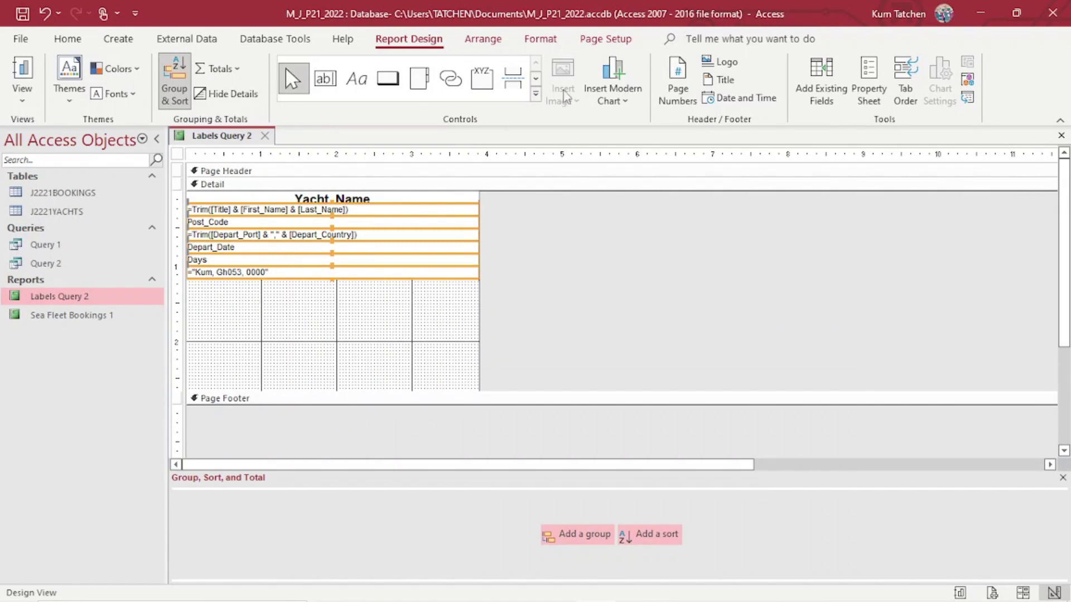
{"action": "left_click", "coordinate": [67, 39]}
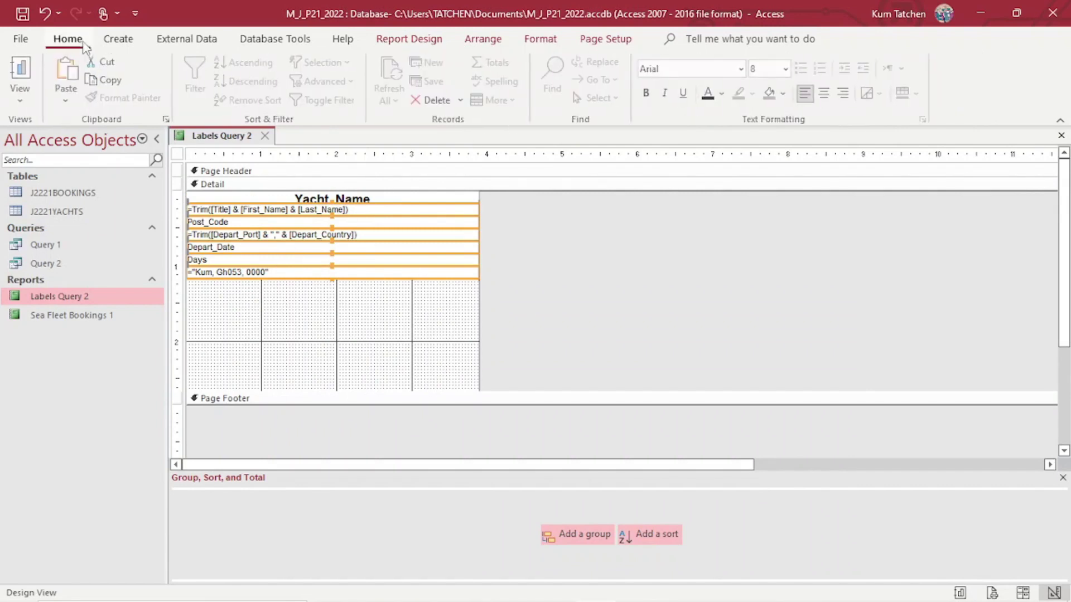
{"action": "left_click", "coordinate": [788, 69]}
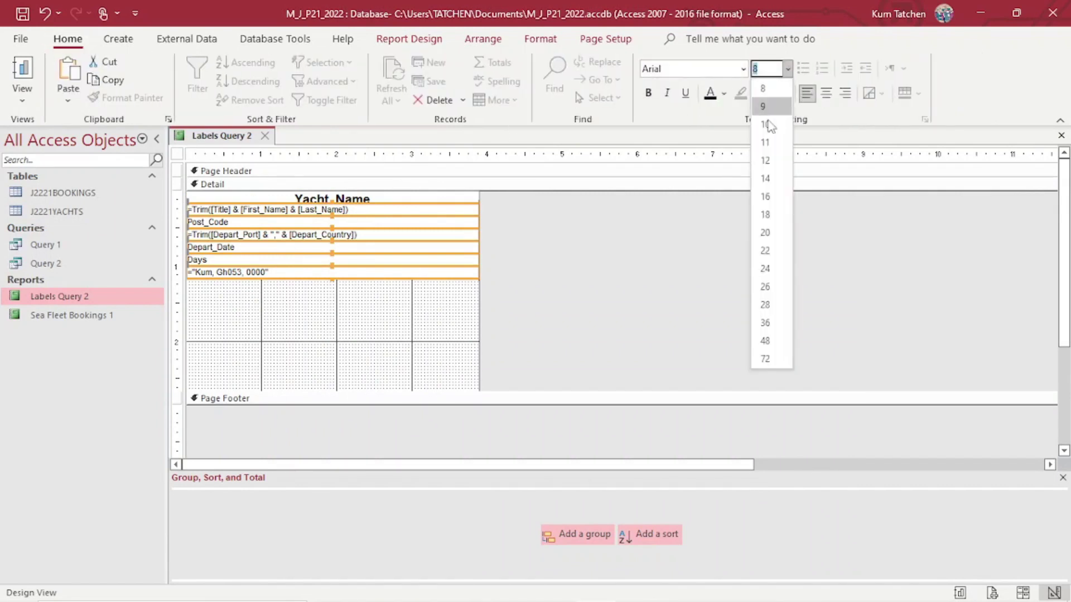
{"action": "left_click", "coordinate": [772, 130]}
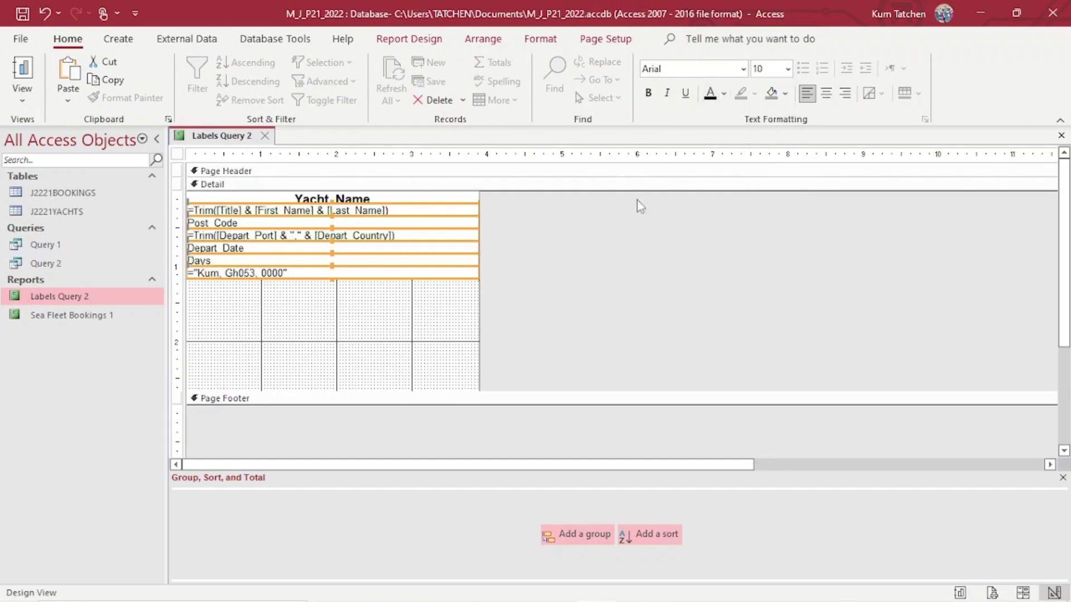
{"action": "left_click", "coordinate": [605, 304]}
Switch Labels Query 2 to Report View to see the finished labels.
{"action": "left_click", "coordinate": [22, 100]}
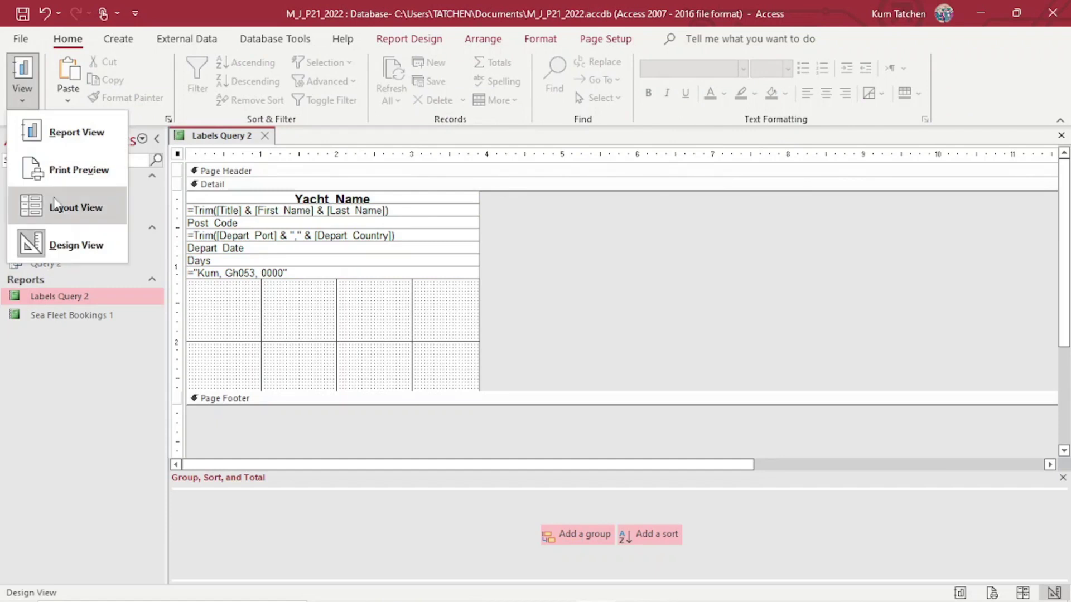
{"action": "left_click", "coordinate": [72, 237]}
{"action": "left_click", "coordinate": [23, 98]}
{"action": "left_click", "coordinate": [50, 129]}
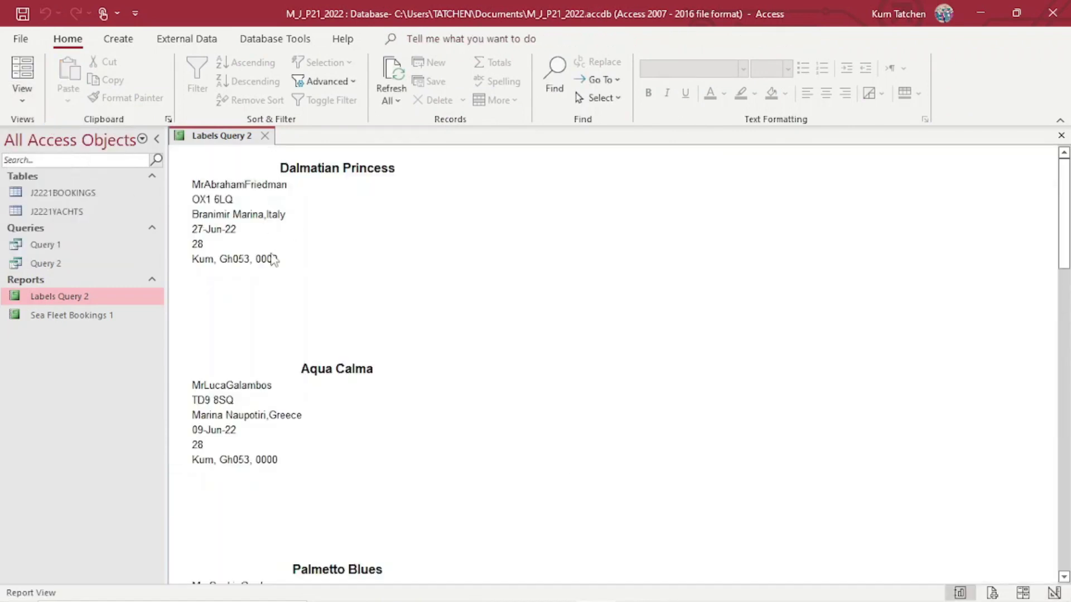